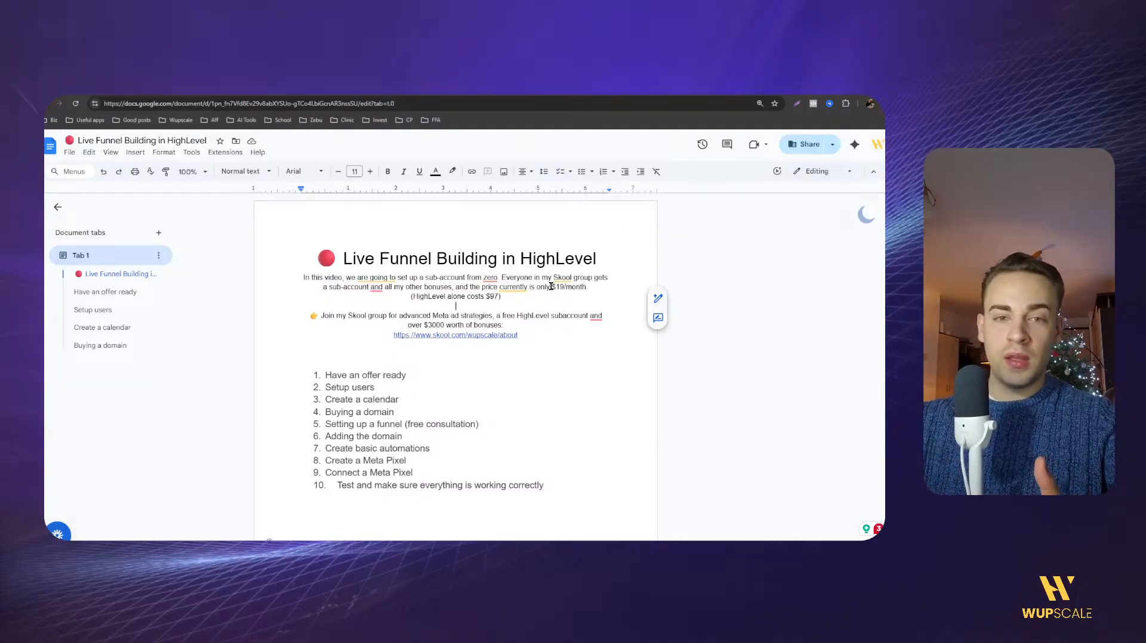
pyautogui.click(387, 297)
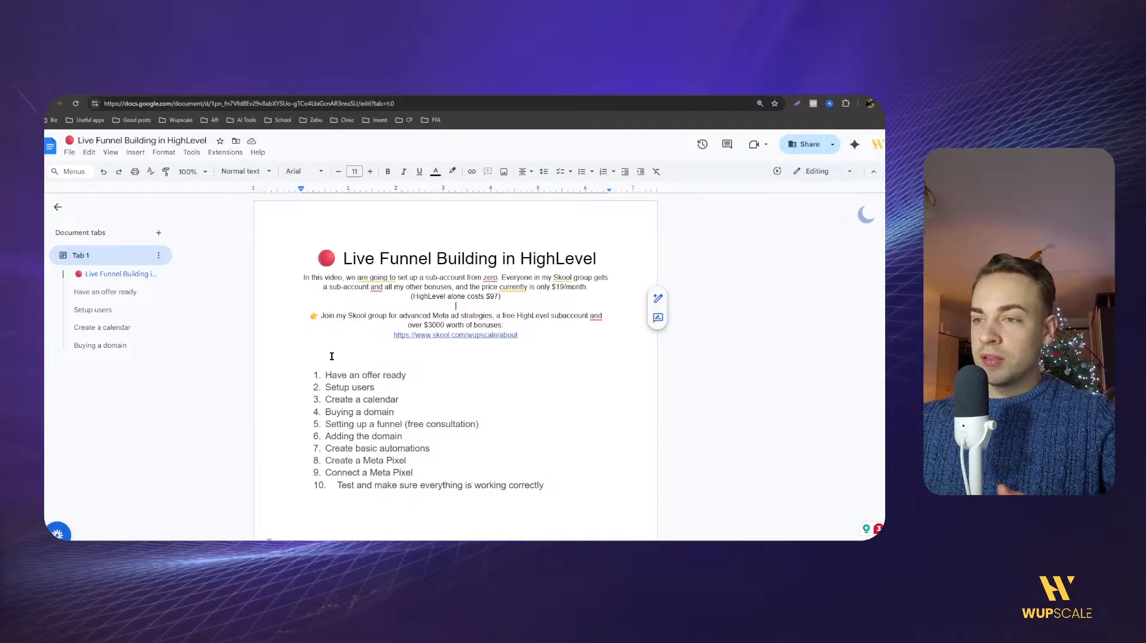
pyautogui.click(312, 348)
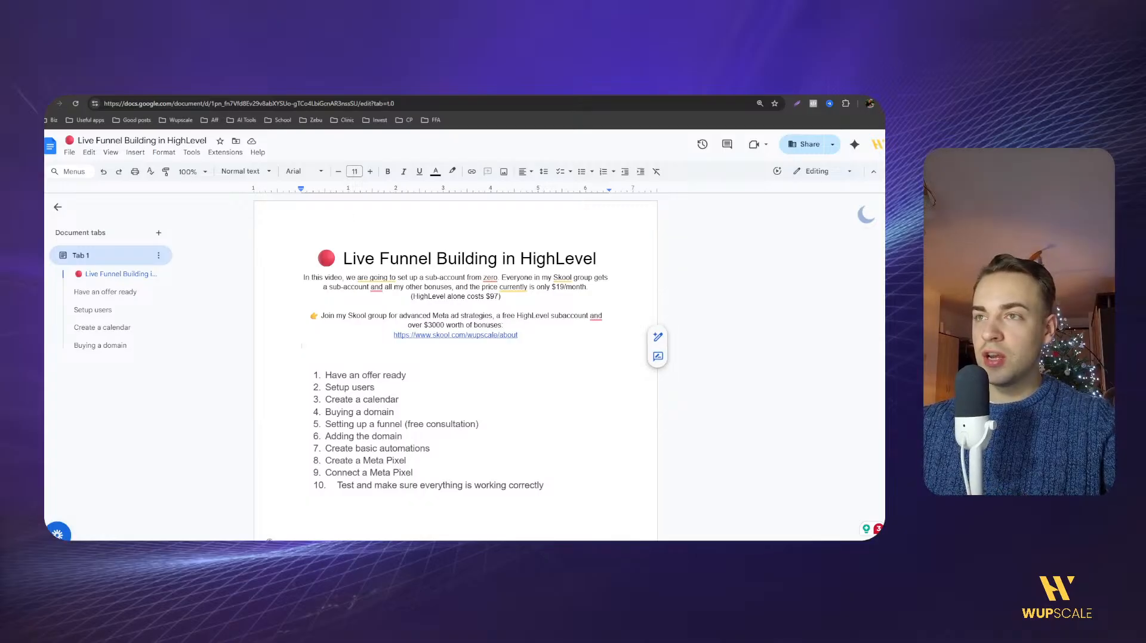
# Switch to Skool, open the Meta Ads HighLevel Systems group's About page and review what the membership includes.
pyautogui.hotkey('ctrl', 'Tab')
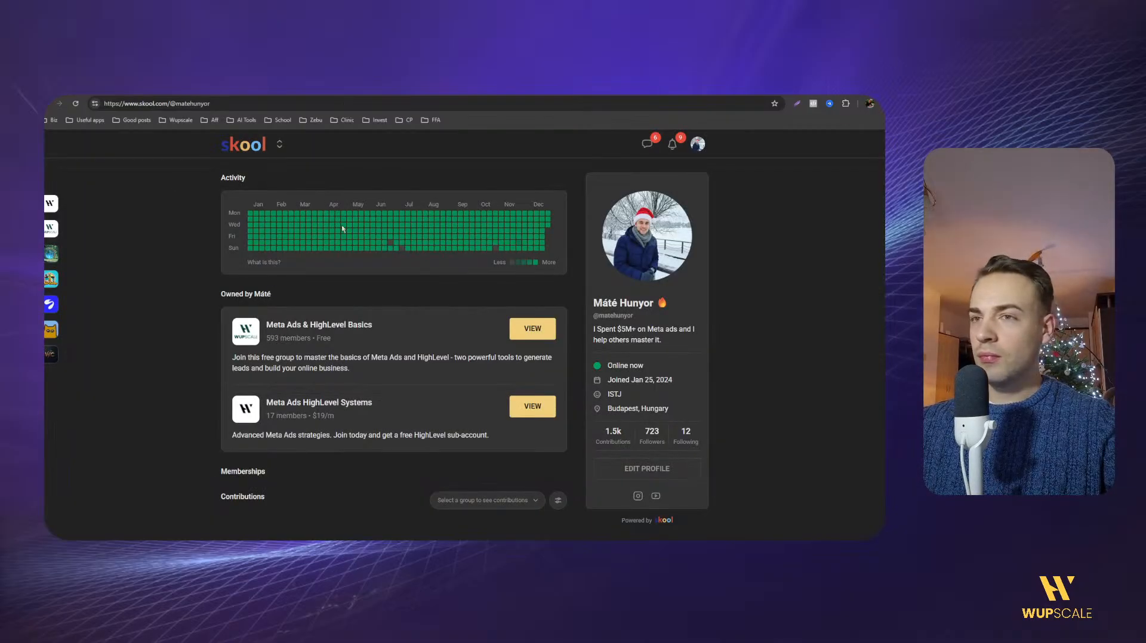
pyautogui.moveTo(342, 226)
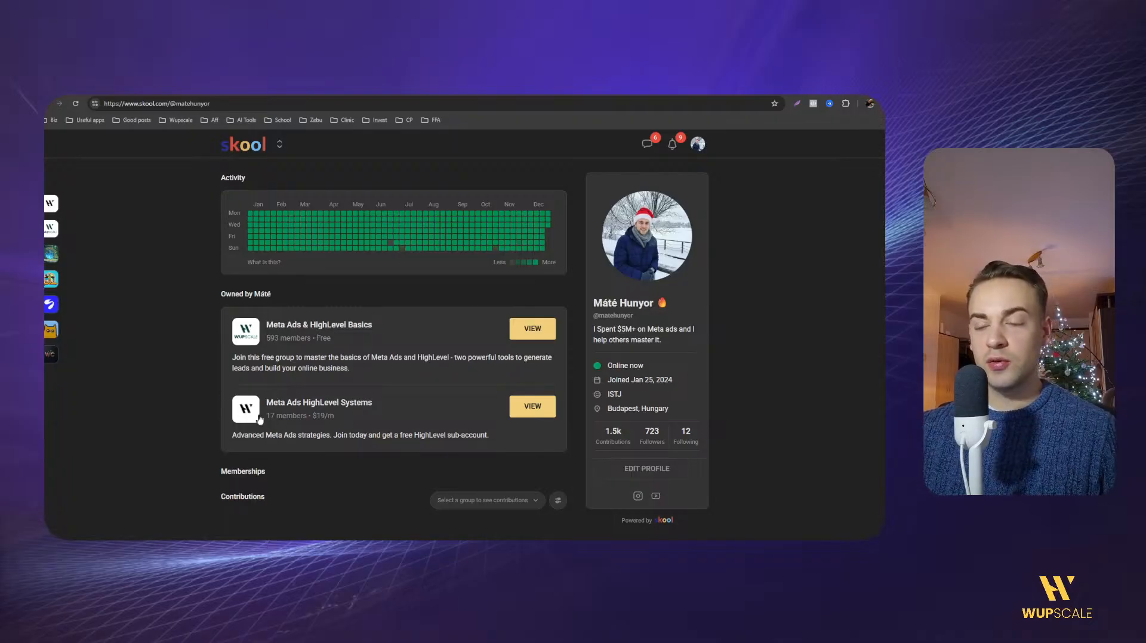
pyautogui.click(315, 408)
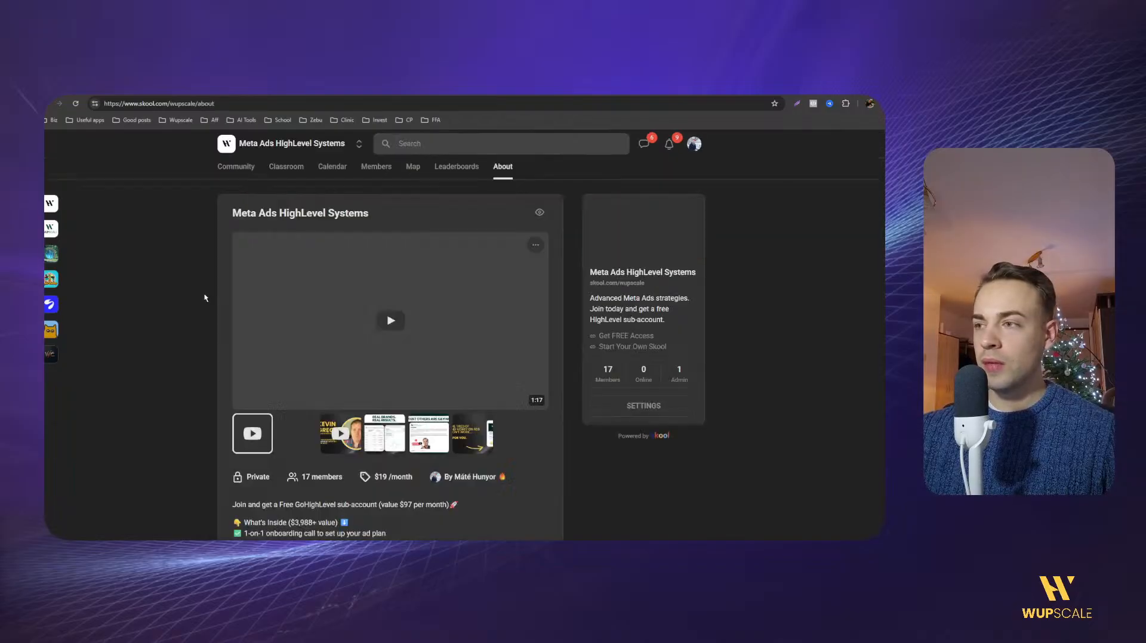
pyautogui.scroll(-2, 389, 384)
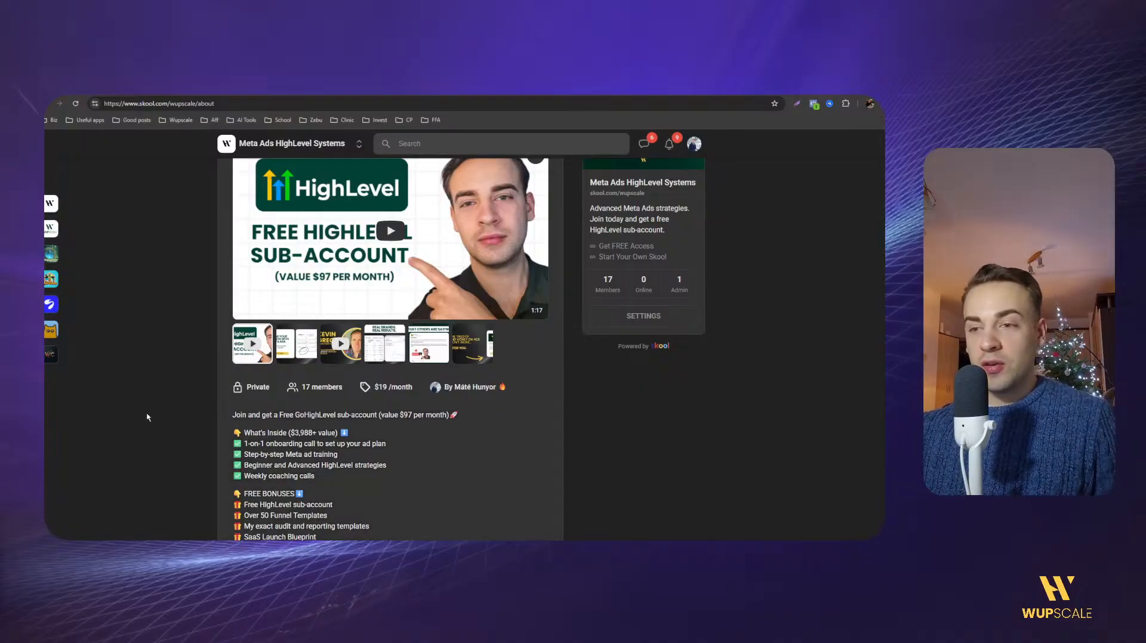
pyautogui.scroll(-1, 197, 418)
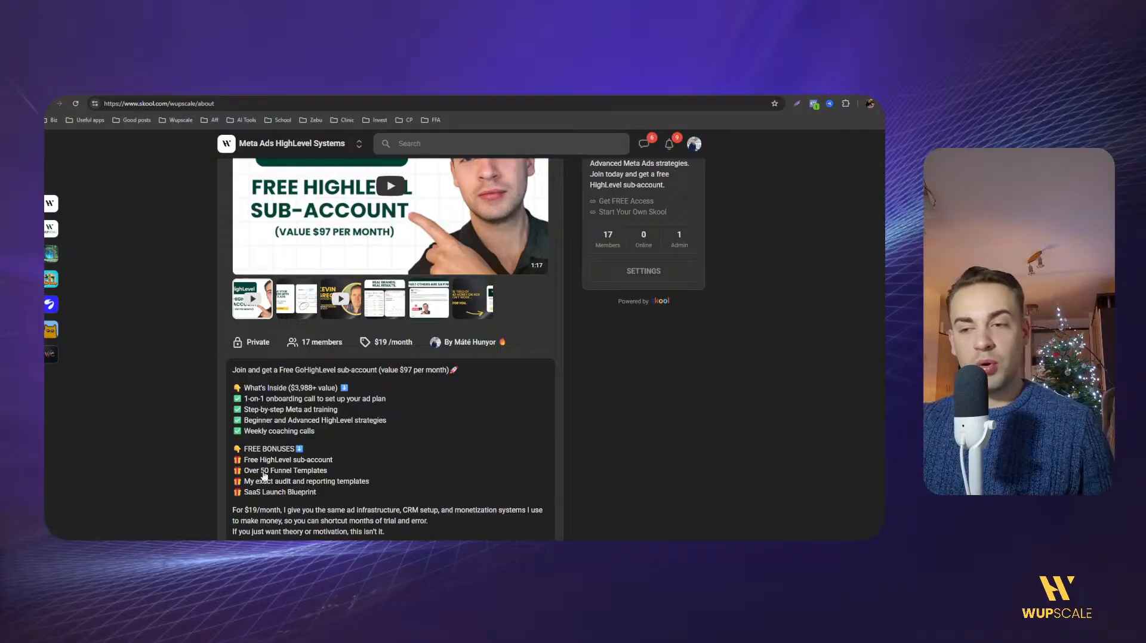
pyautogui.scroll(3, 174, 320)
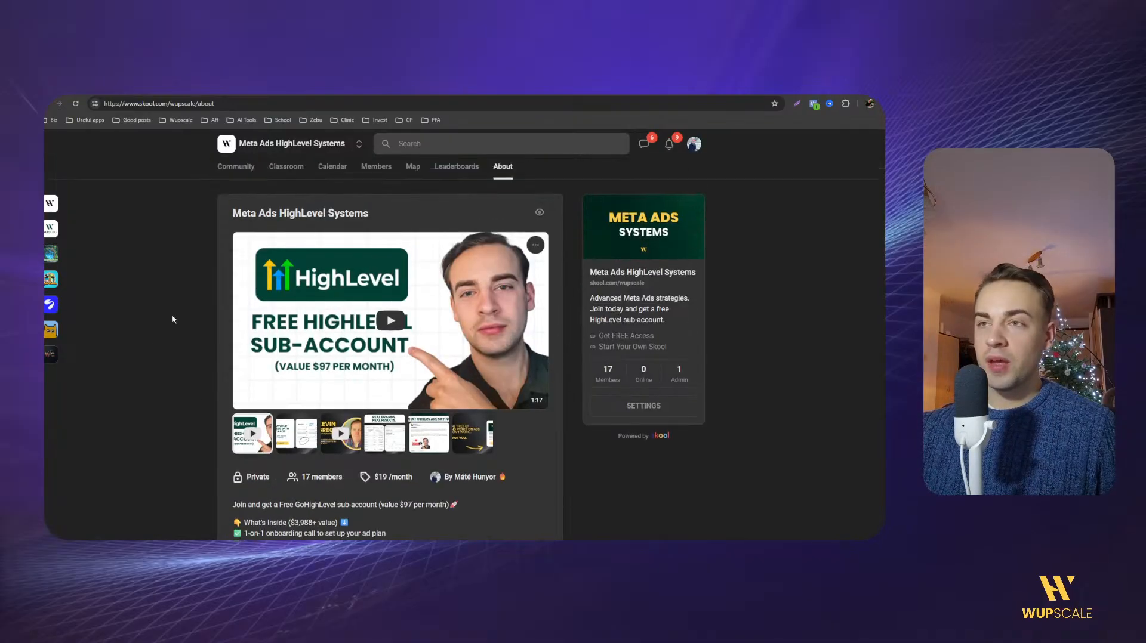
# Open the group's Classroom and look through the available courses.
pyautogui.click(298, 172)
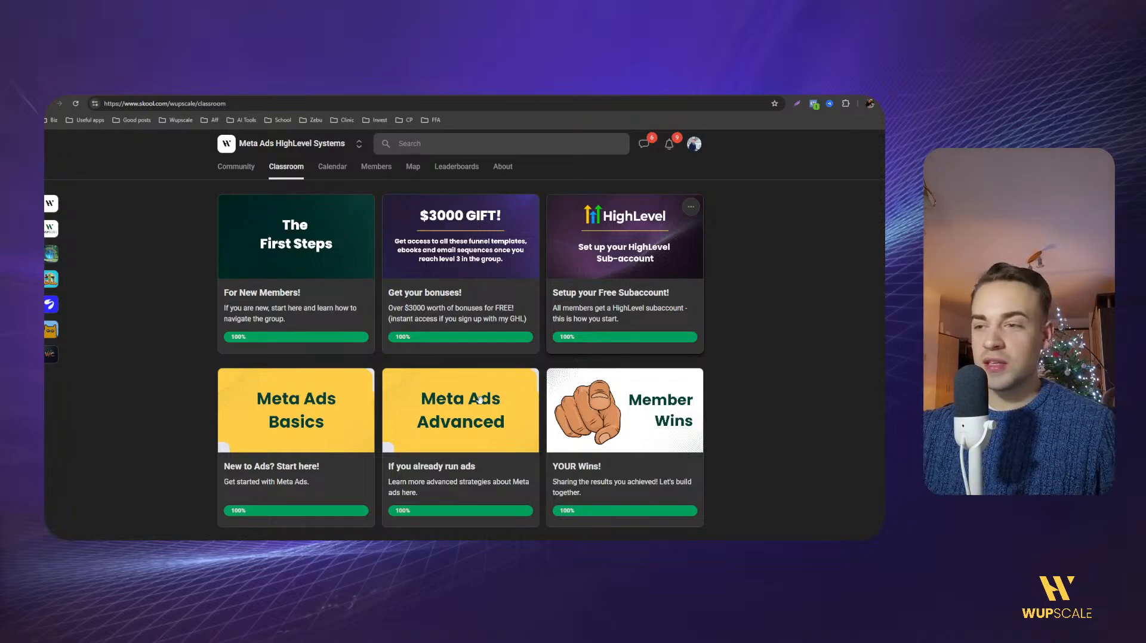
pyautogui.scroll(-3, 538, 347)
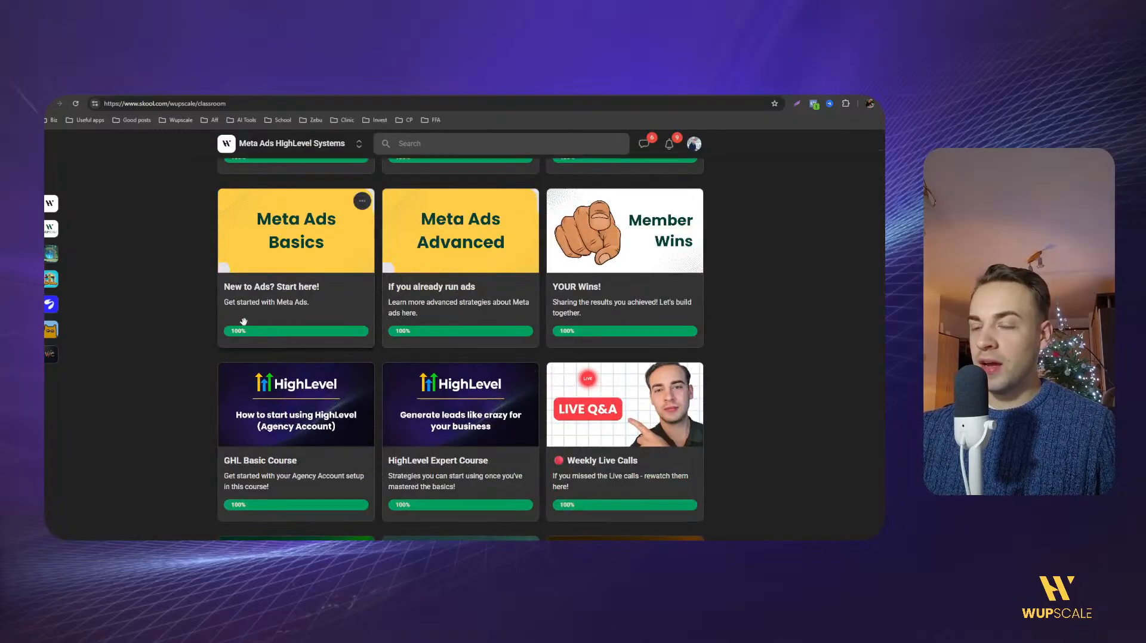
pyautogui.scroll(-7, 477, 371)
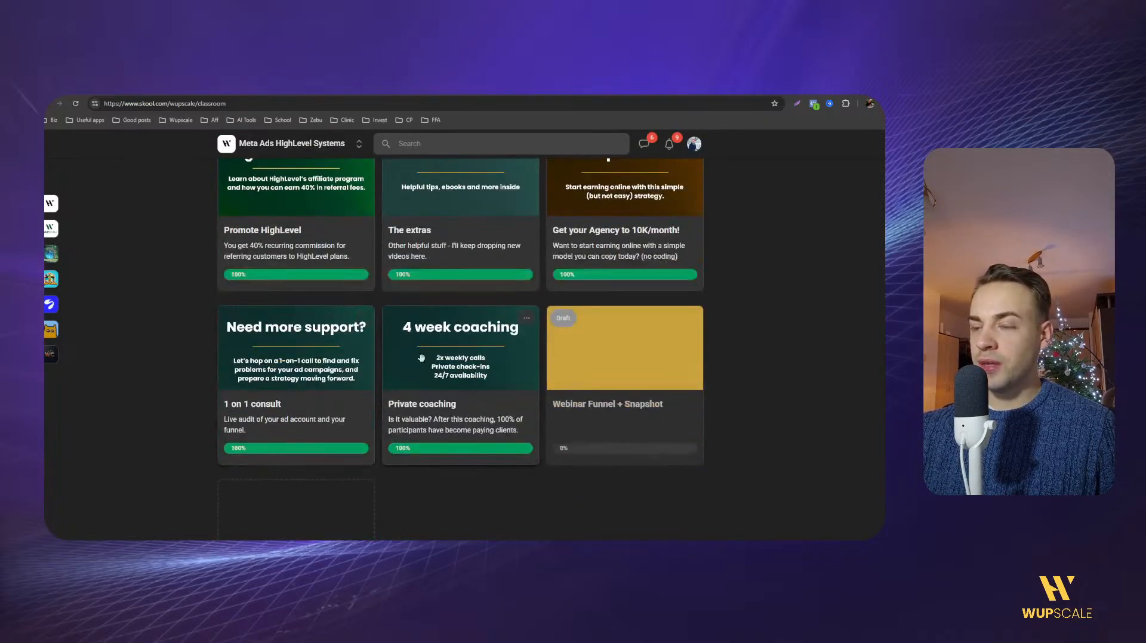
pyautogui.scroll(10, 433, 307)
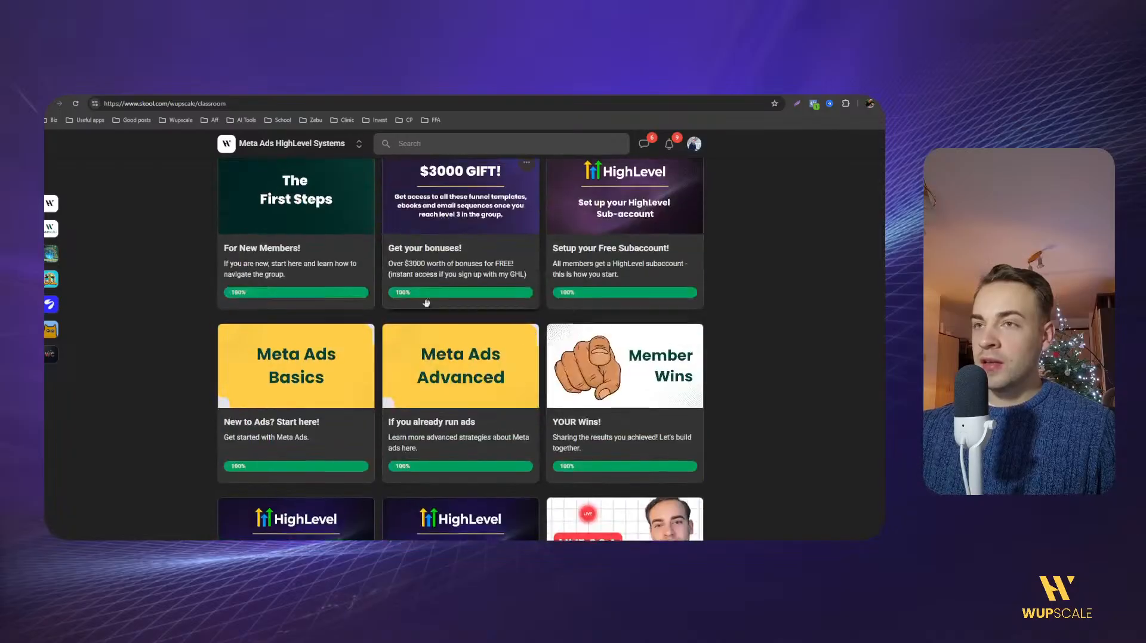
pyautogui.scroll(1, 433, 307)
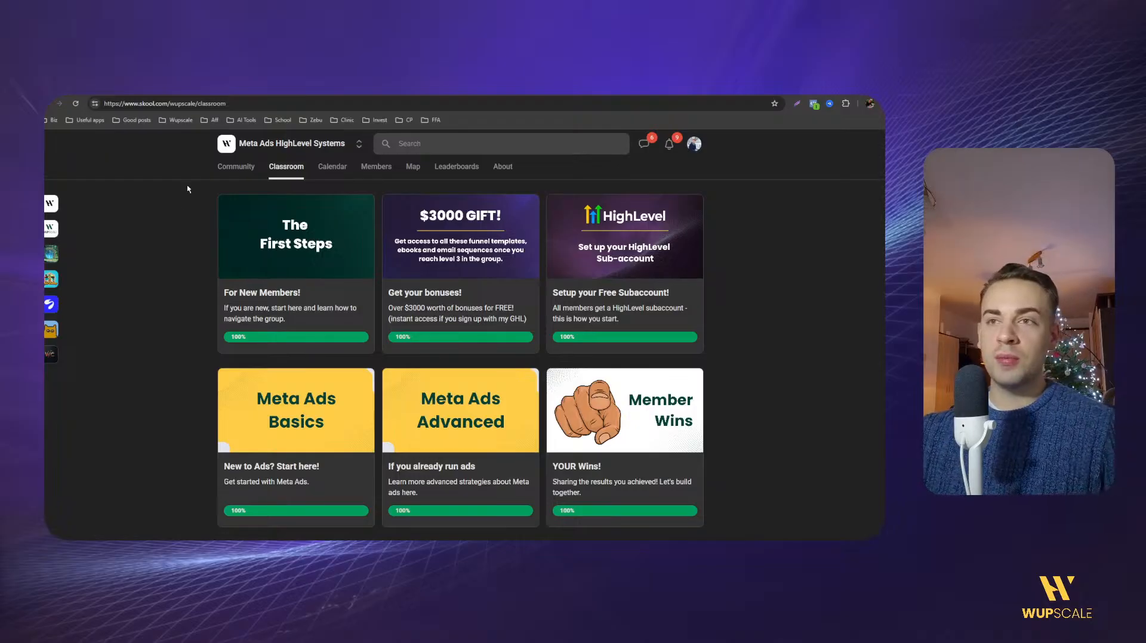
# Go to the group's calendar page and view the GoHighLevel LATEST Updates event on December 18.
pyautogui.doubleClick(197, 105)
pyautogui.write('calendar')
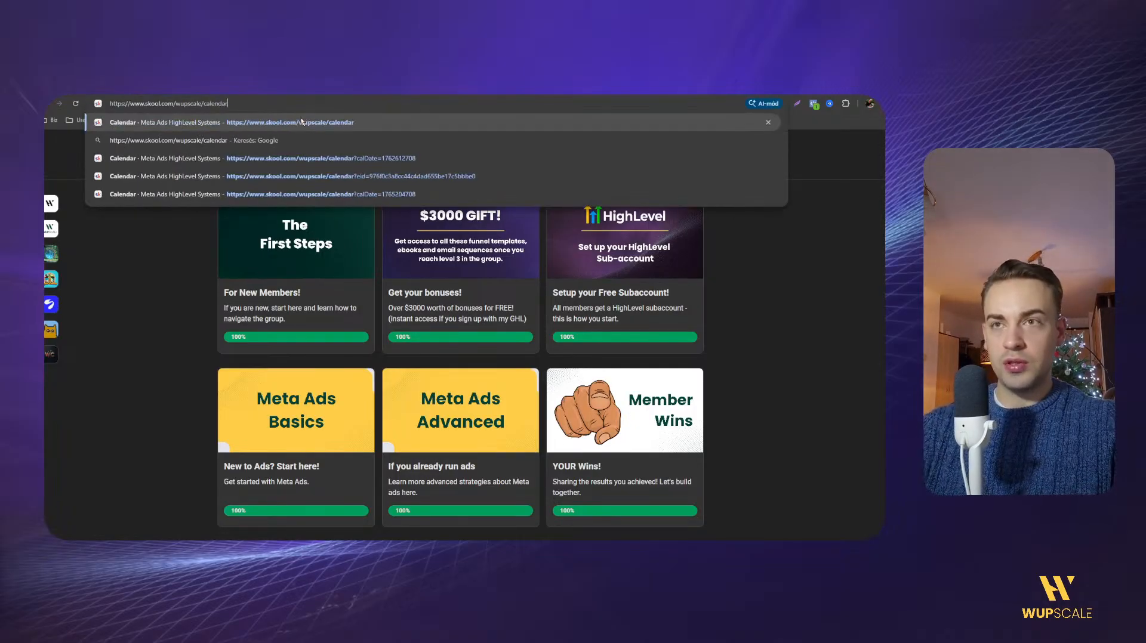
pyautogui.click(302, 122)
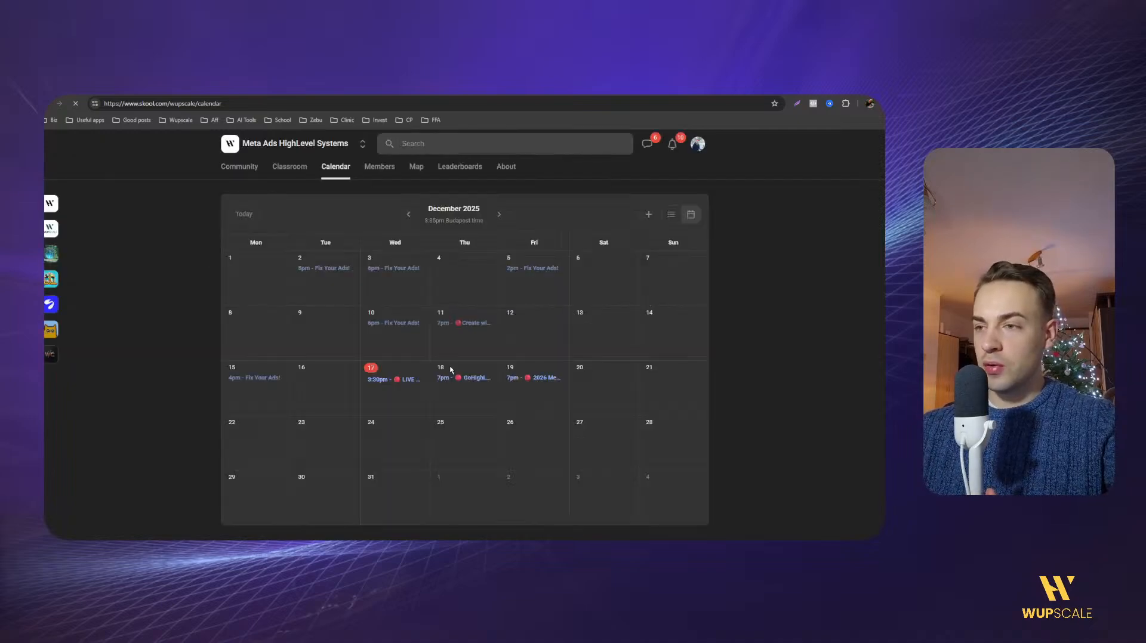
pyautogui.click(441, 379)
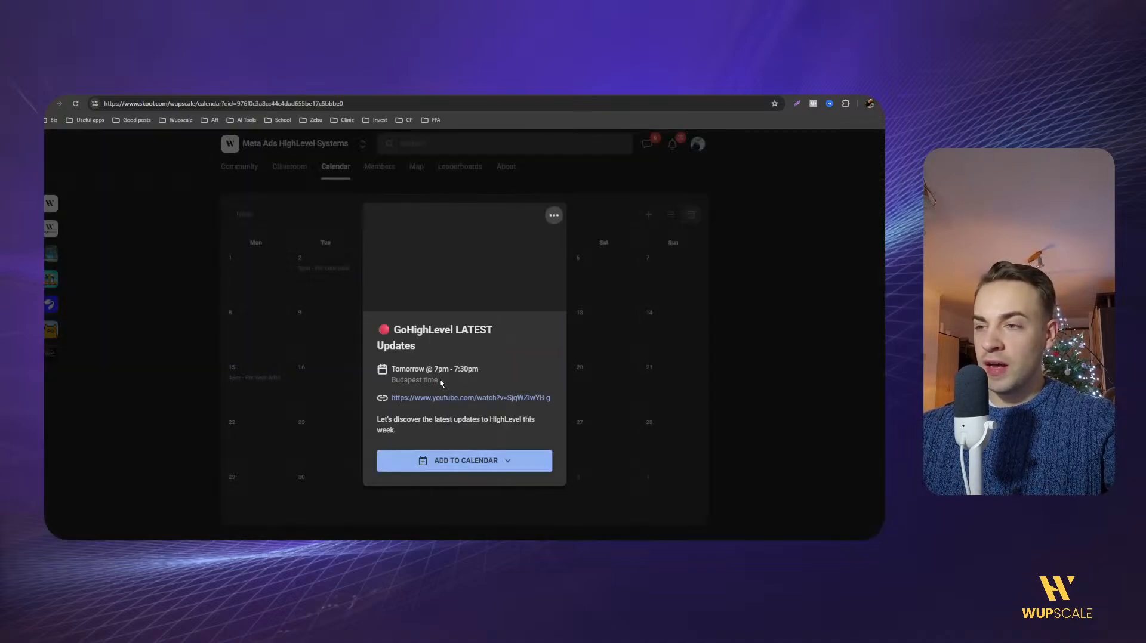
pyautogui.moveTo(392, 327); pyautogui.dragTo(448, 348)
pyautogui.click(447, 349)
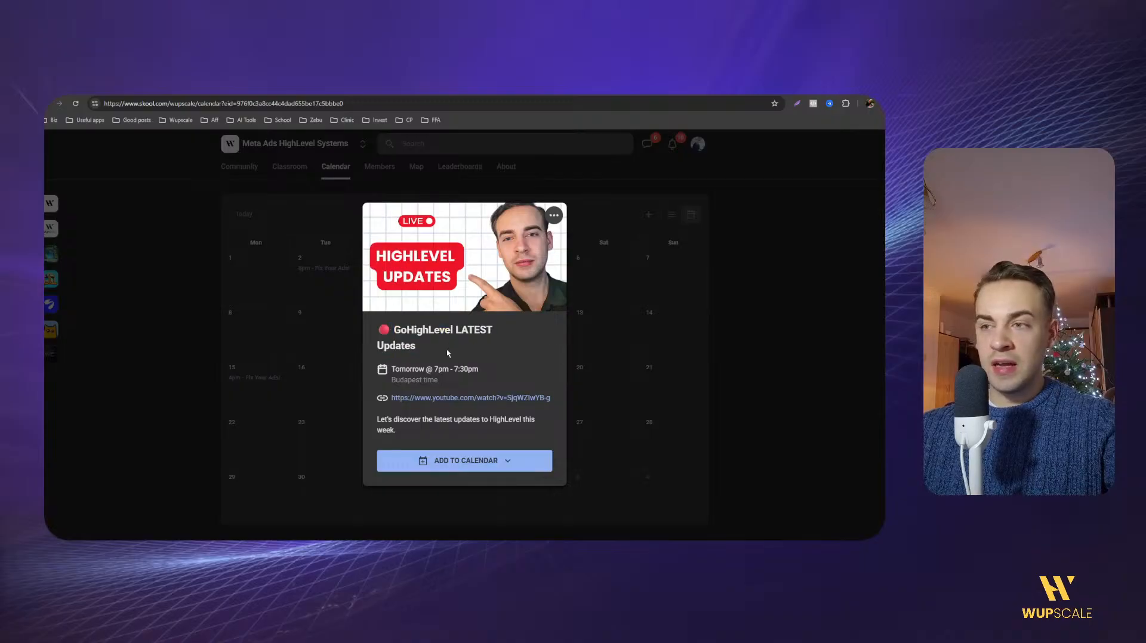
pyautogui.click(588, 340)
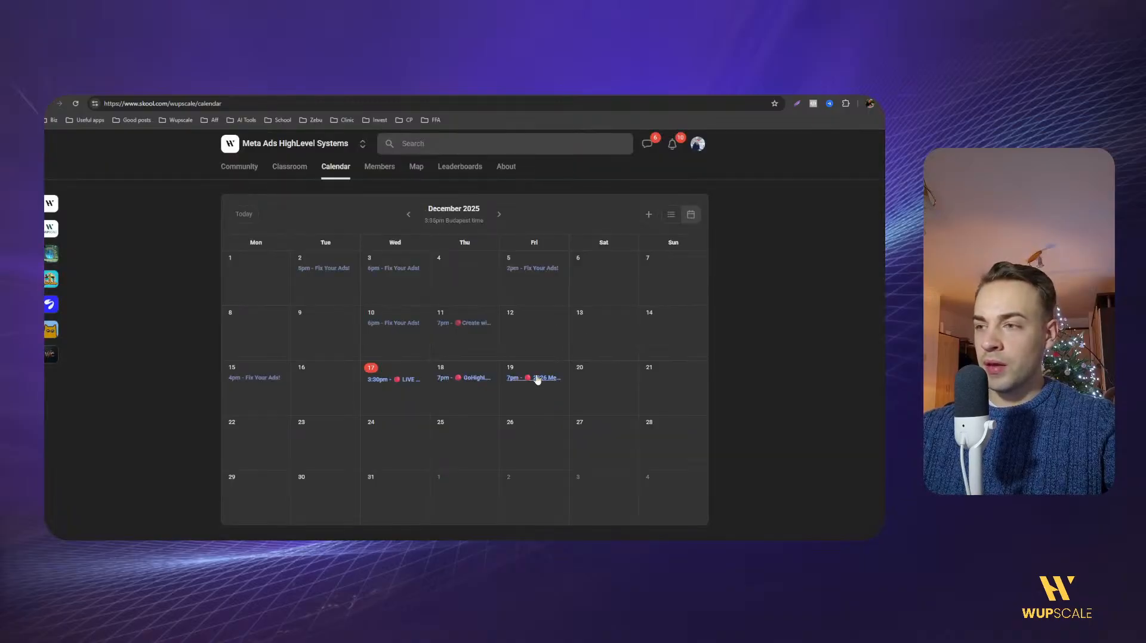
# View the details of the December 19 calendar event and close them.
pyautogui.click(536, 375)
pyautogui.moveTo(394, 337); pyautogui.dragTo(468, 339)
pyautogui.click(485, 338)
pyautogui.click(625, 345)
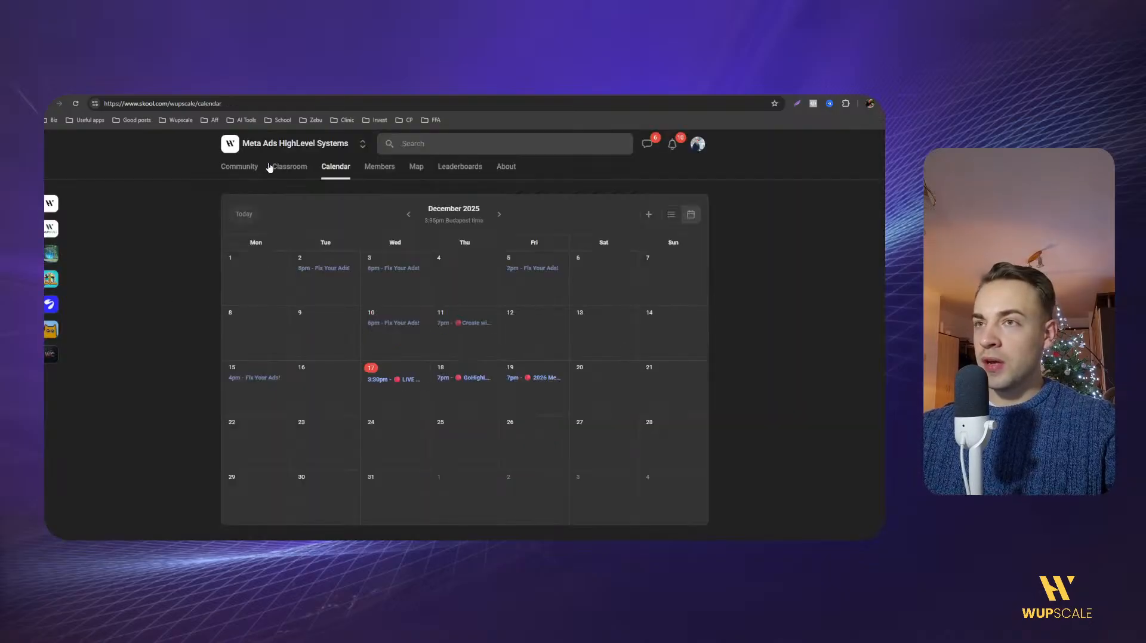
# Switch to the HighLevel agency account and open the basic details of the "No Name" sub-account.
pyautogui.click(194, 95)
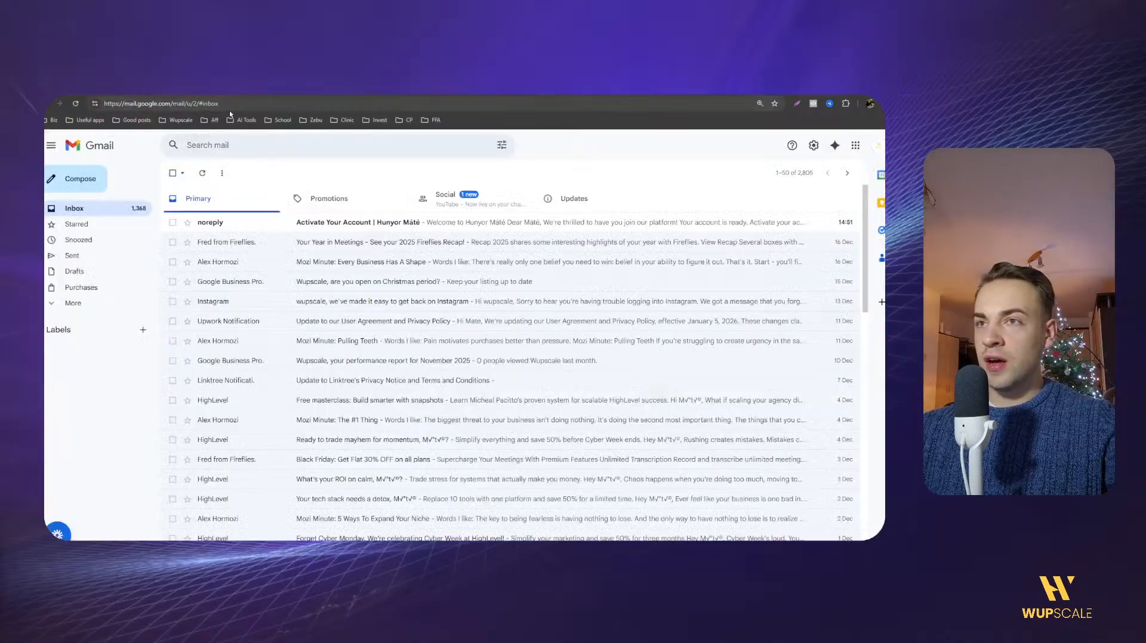
pyautogui.click(192, 95)
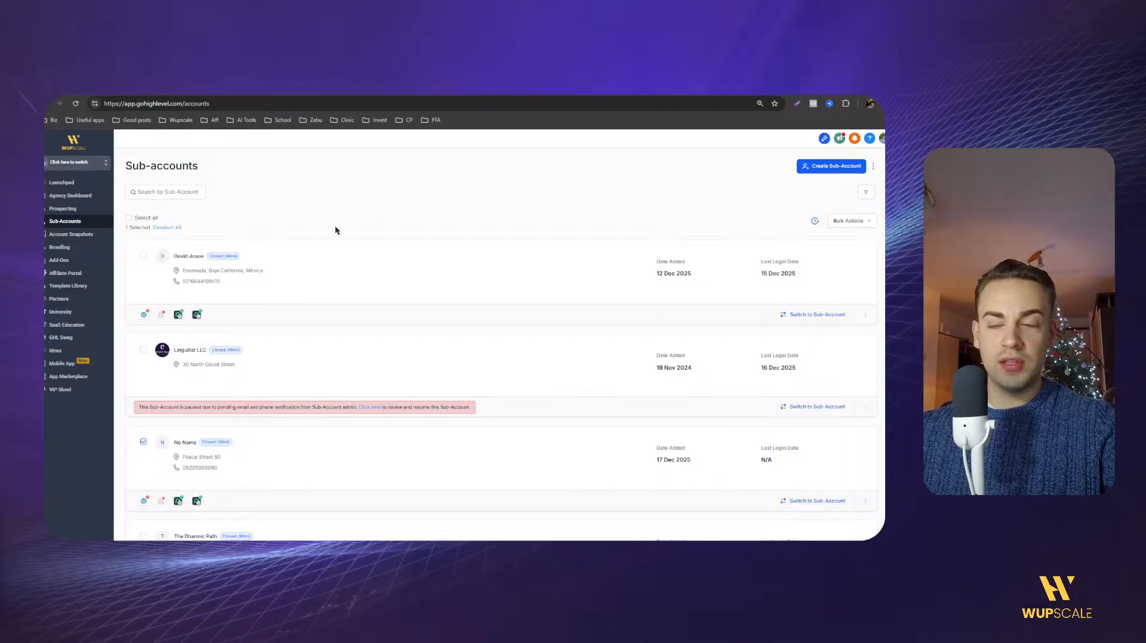
pyautogui.scroll(-1, 146, 404)
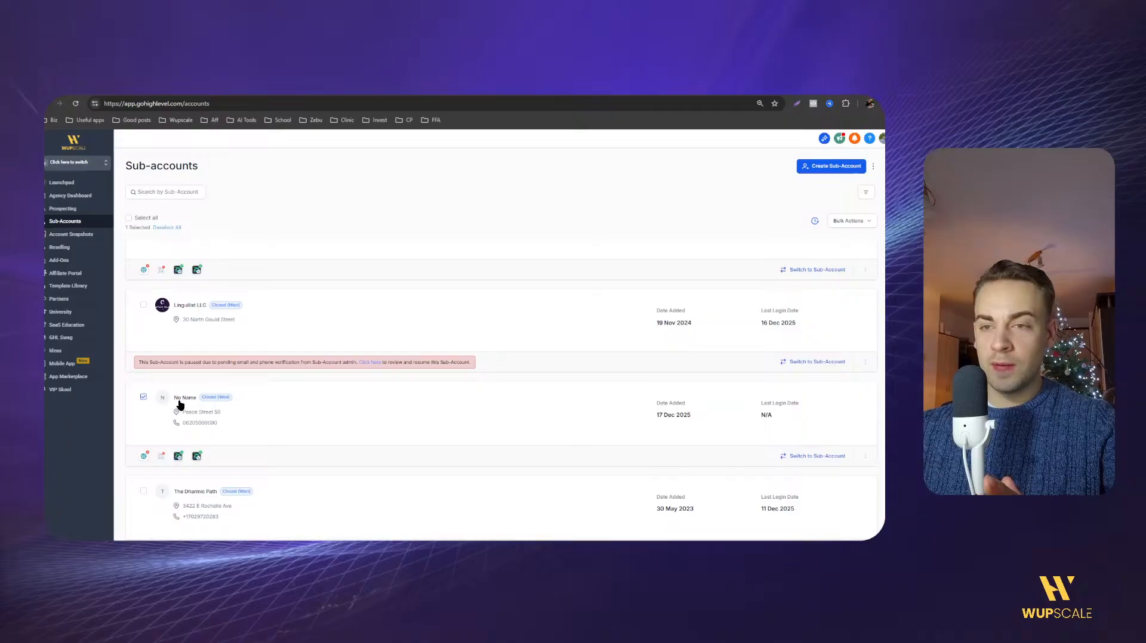
pyautogui.press('F5')
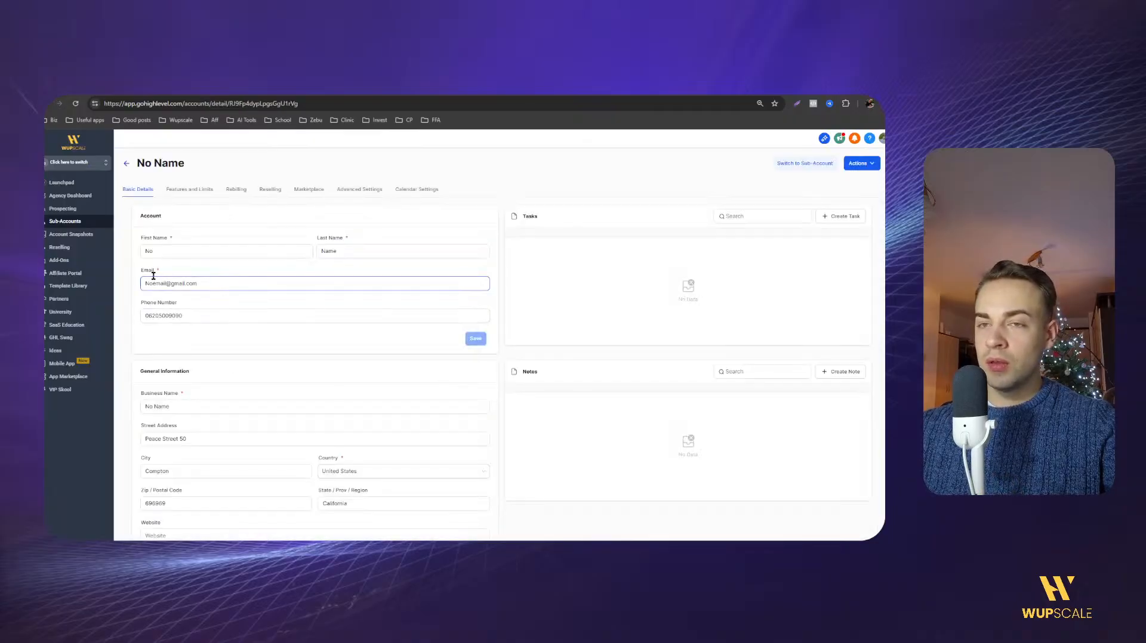
pyautogui.moveTo(147, 237); pyautogui.dragTo(404, 244)
pyautogui.click(404, 244)
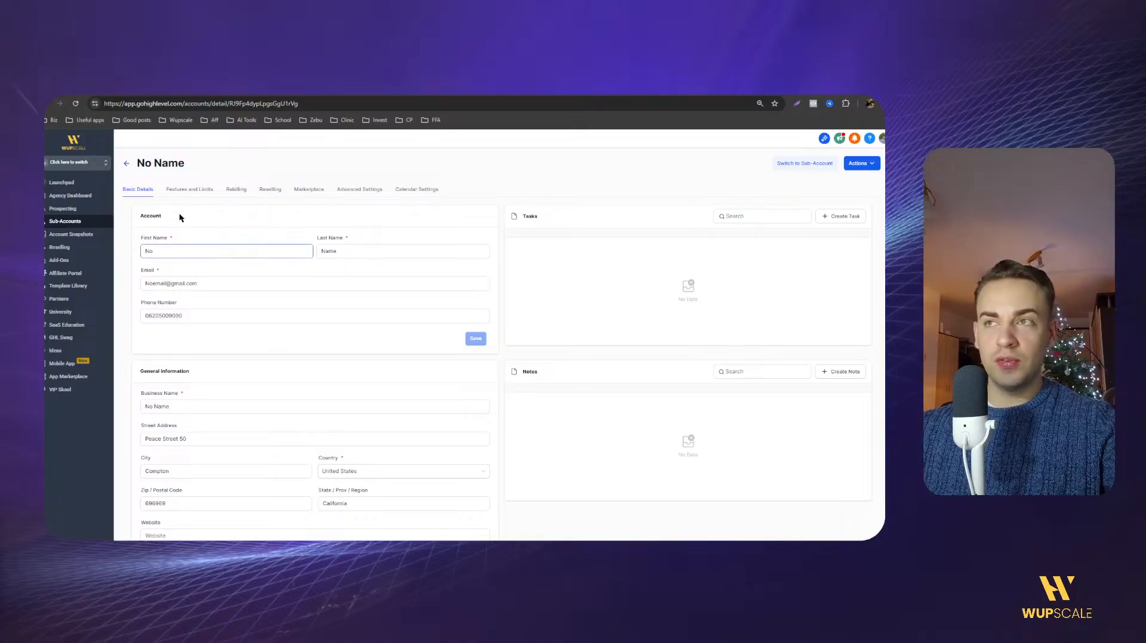
# Switch to Gmail, open the Activate Your Account email and follow its login link.
pyautogui.click(401, 88)
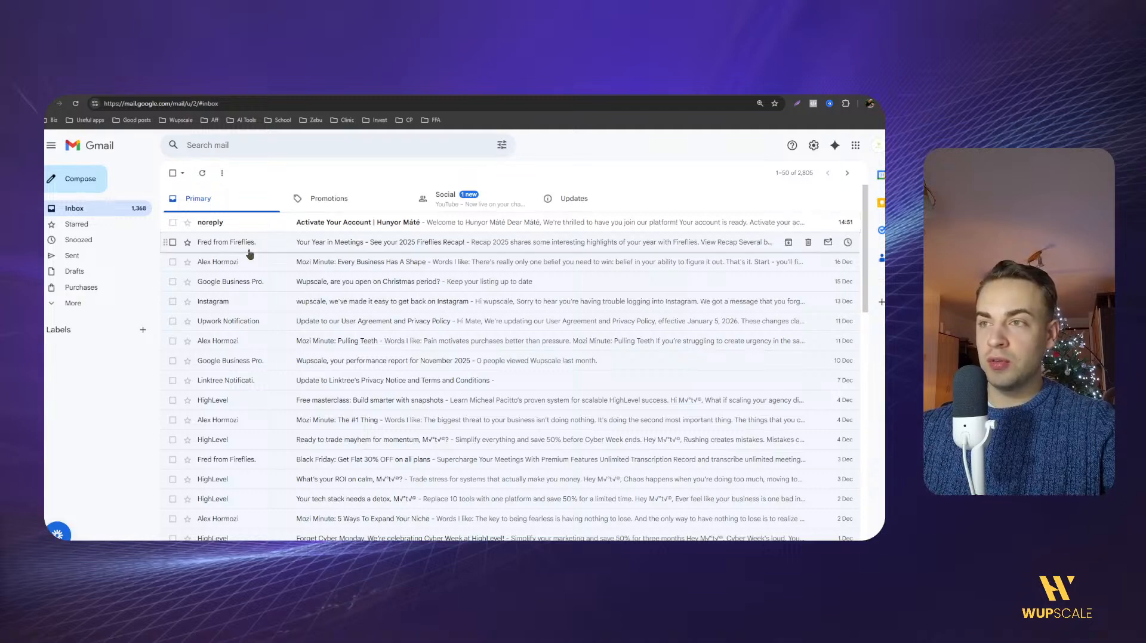
pyautogui.click(441, 230)
pyautogui.scroll(-2, 375, 373)
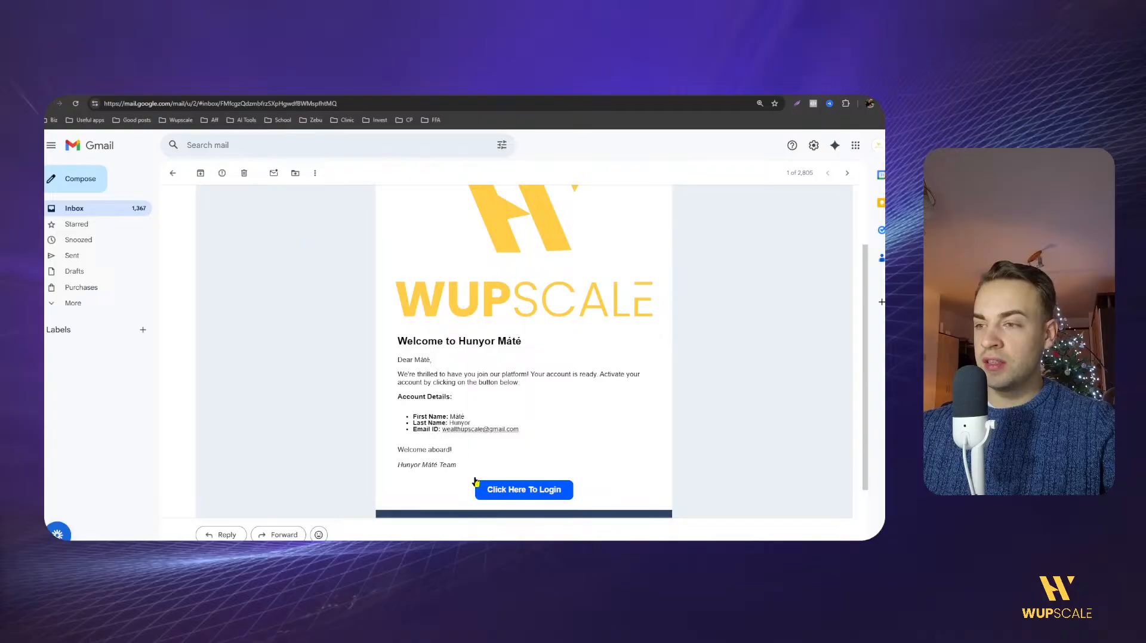
pyautogui.scroll(2, 498, 346)
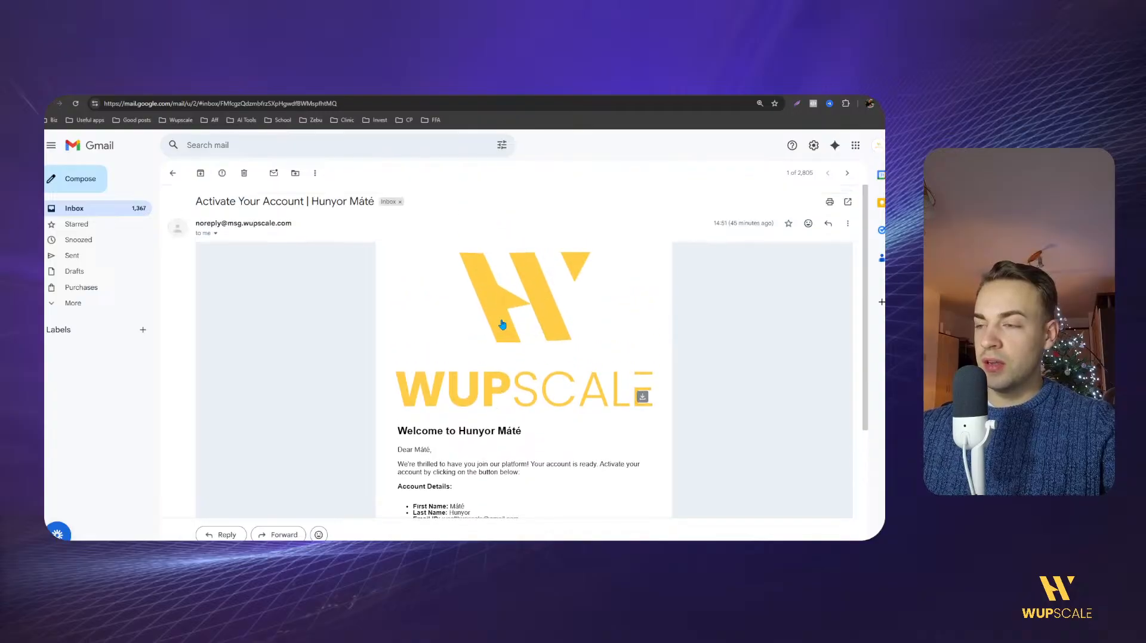
pyautogui.scroll(-3, 504, 370)
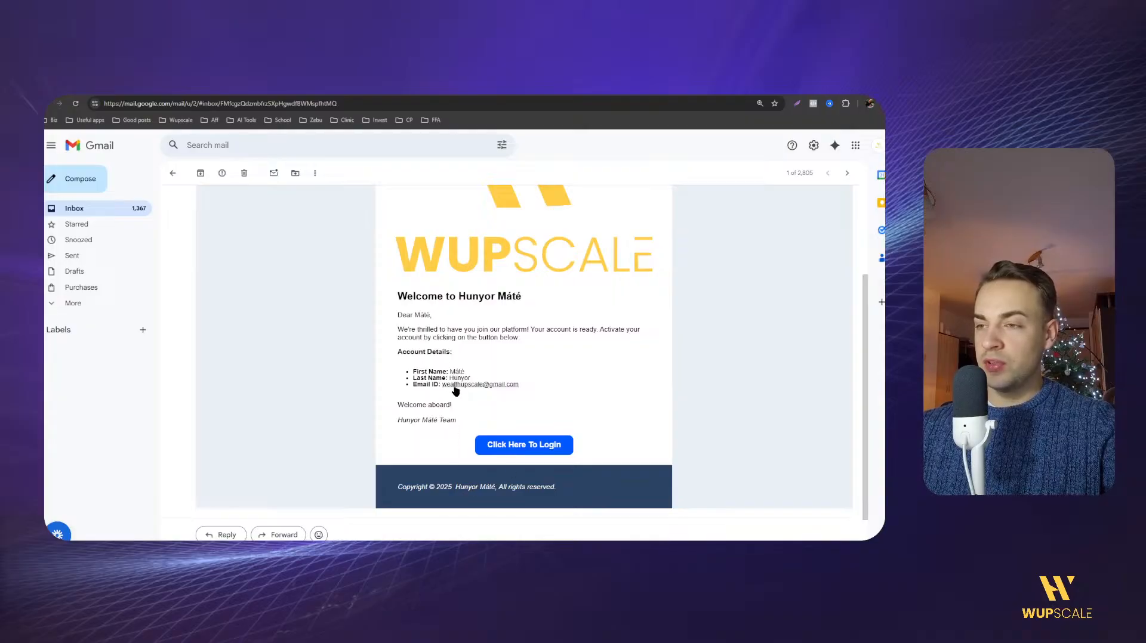
pyautogui.click(526, 449)
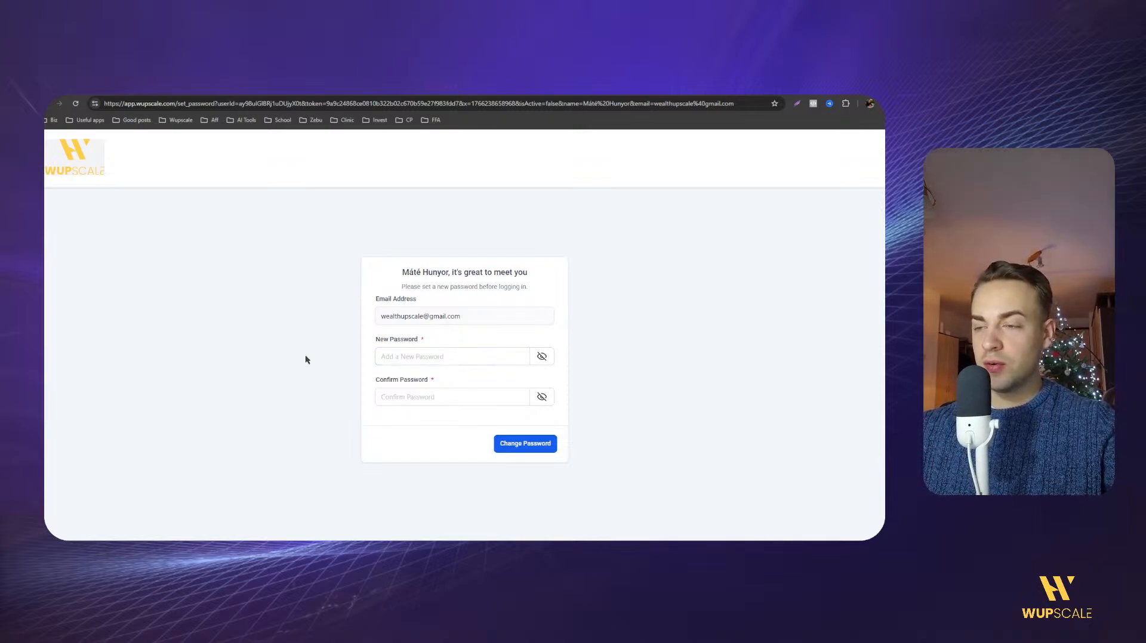
# Enter a new account password that meets the length, upper and lower case, number and symbol requirements.
pyautogui.click(385, 363)
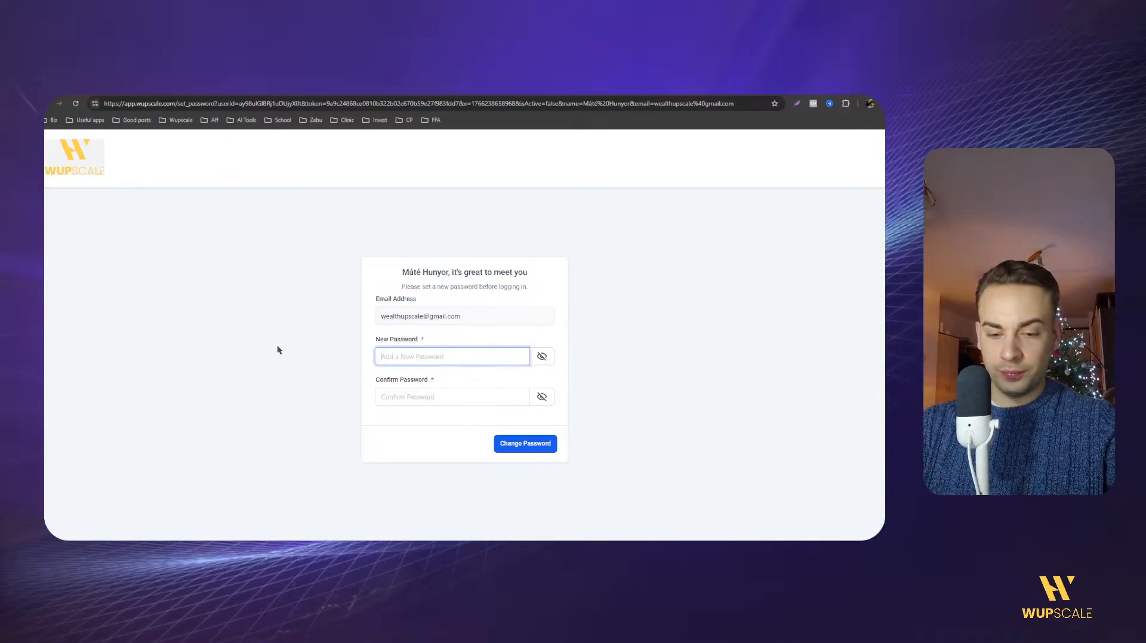
pyautogui.write('a')
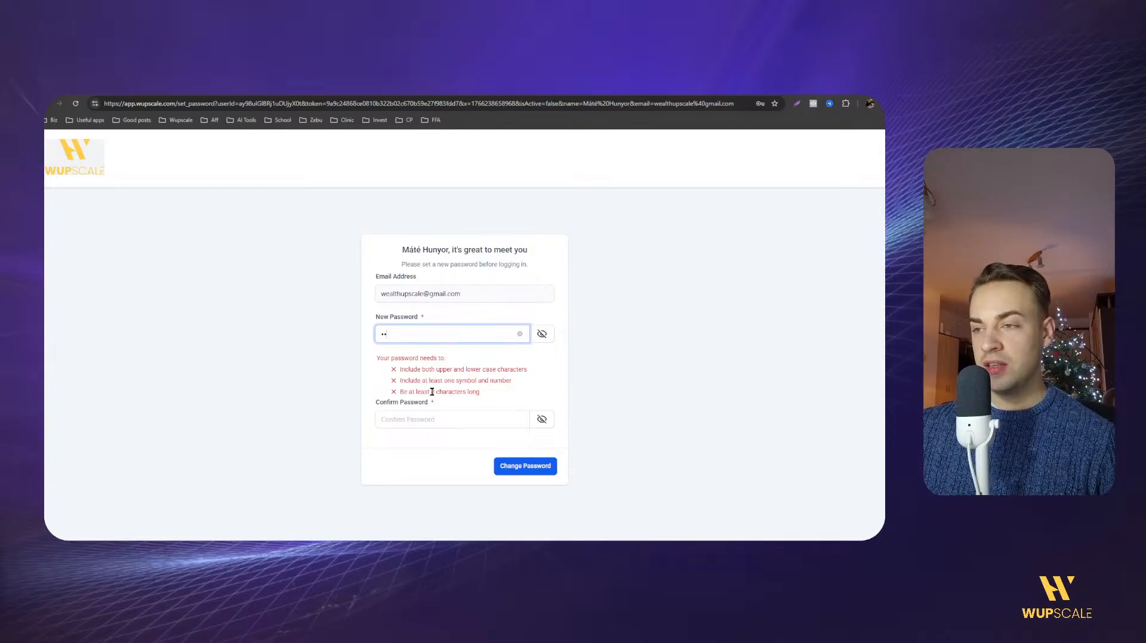
pyautogui.moveTo(429, 381); pyautogui.dragTo(465, 383)
pyautogui.click(469, 383)
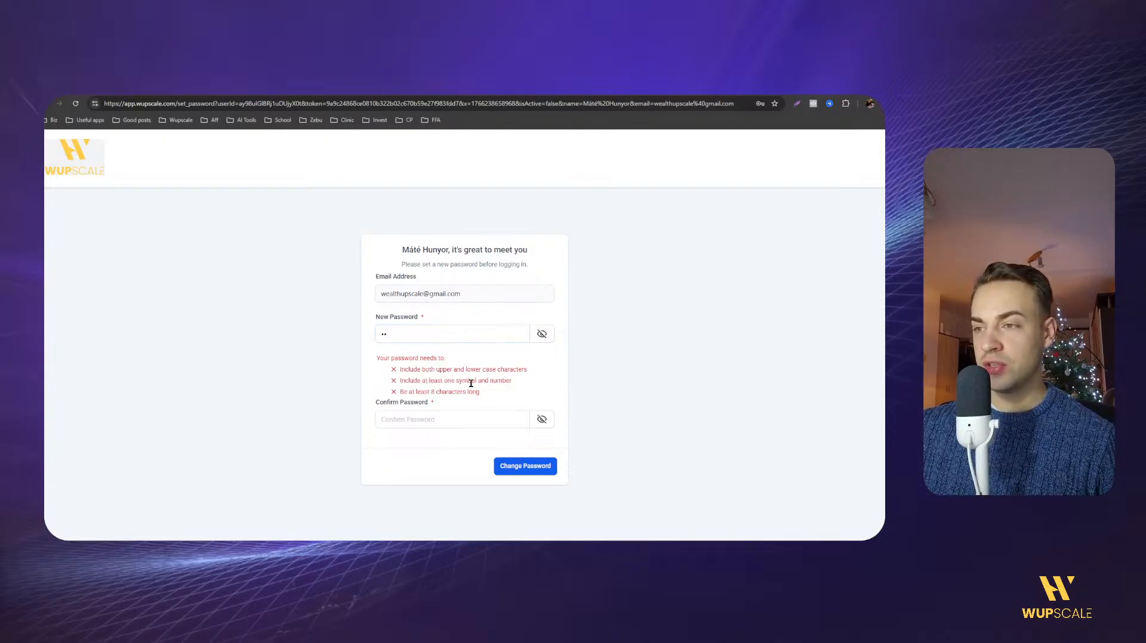
pyautogui.doubleClick(406, 341)
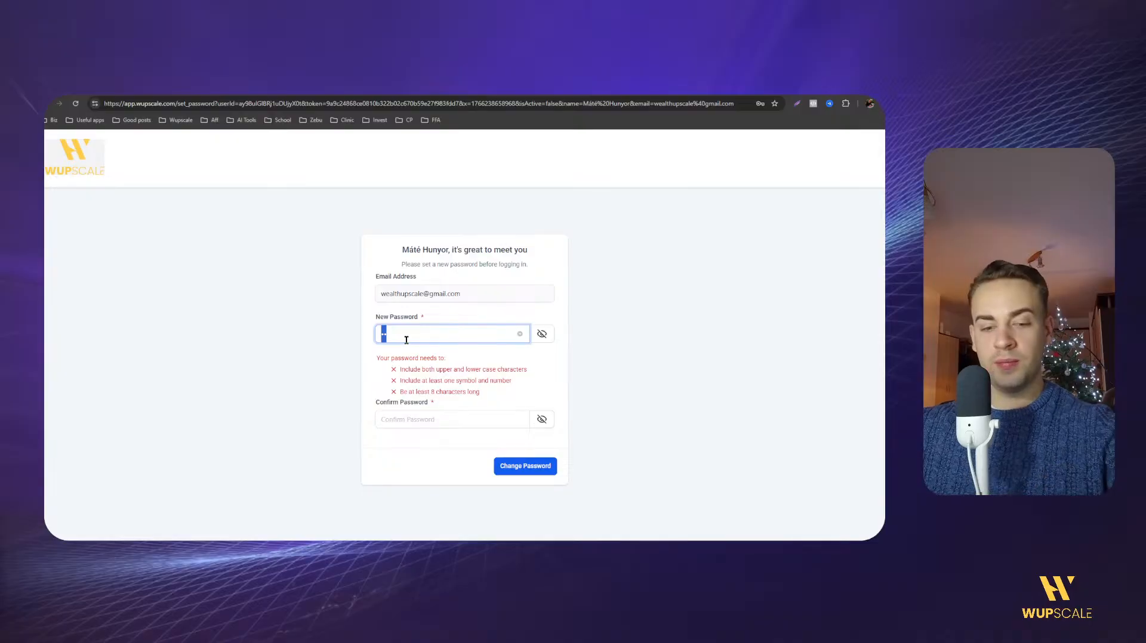
pyautogui.write('••')
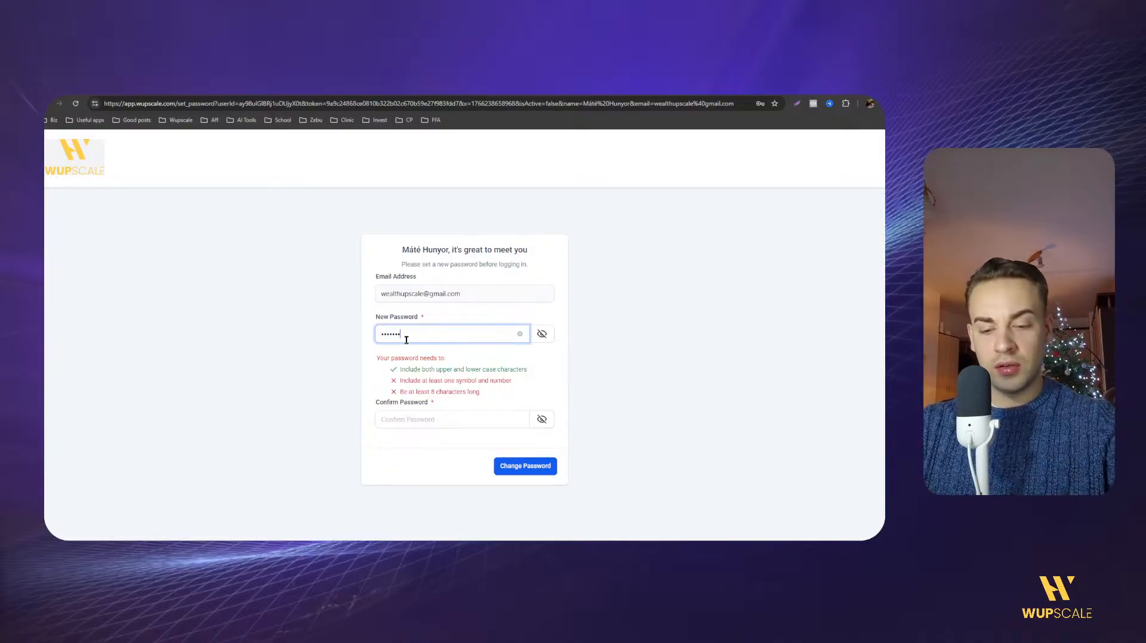
pyautogui.write('••••••••••••••')
pyautogui.press('Tab')
pyautogui.press('Tab')
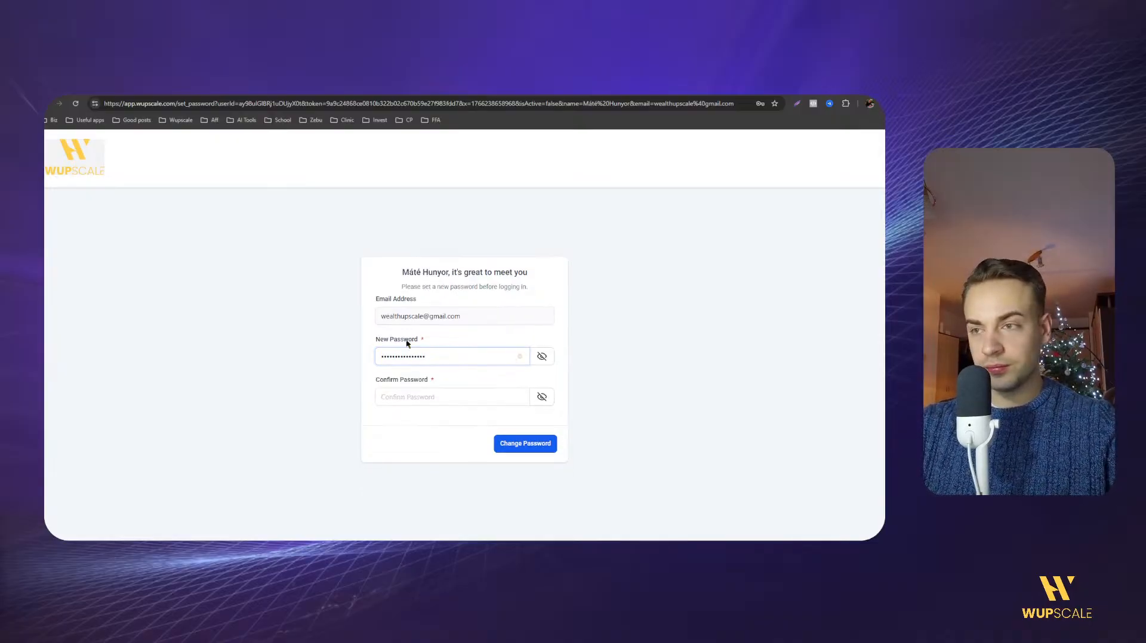
# Repeat the password in the Confirm Password field and submit the password change.
pyautogui.write('••')
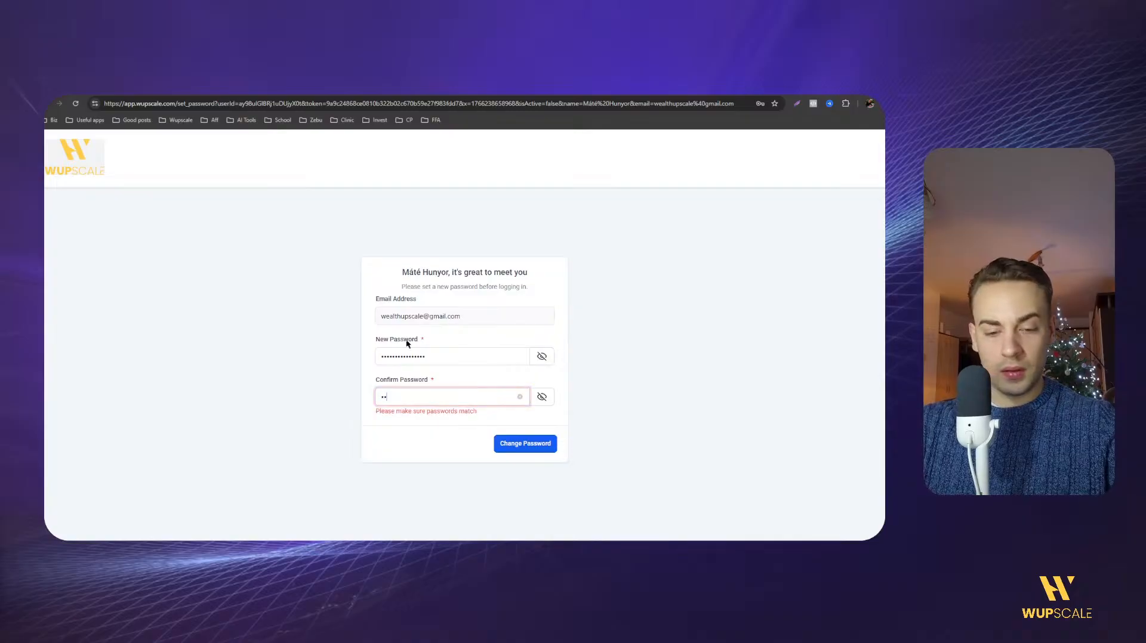
pyautogui.write('••••••••••••••')
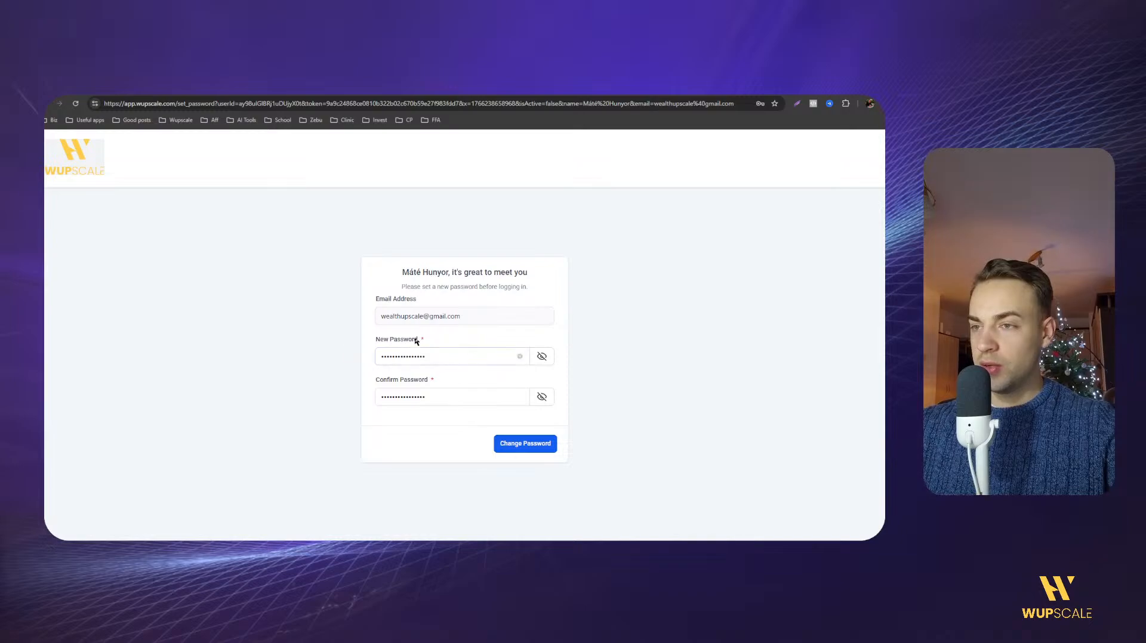
pyautogui.click(515, 452)
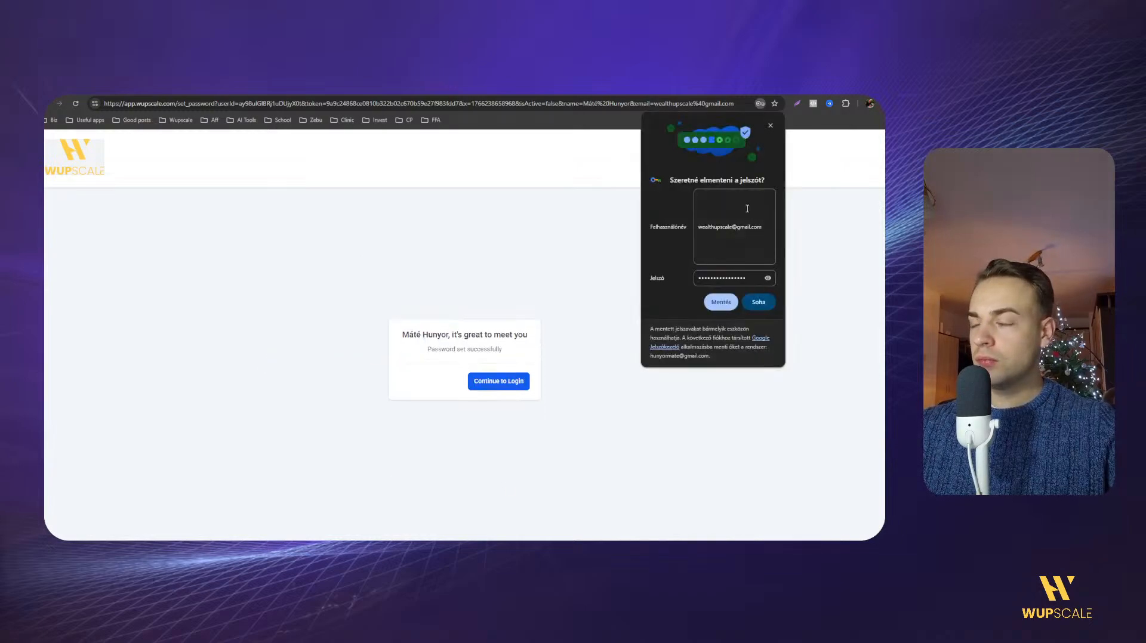
# Continue to the login page without saving the password in the browser, and bookmark that page on the bookmarks bar.
pyautogui.click(771, 126)
pyautogui.moveTo(392, 323); pyautogui.dragTo(488, 334)
pyautogui.click(560, 339)
pyautogui.click(525, 384)
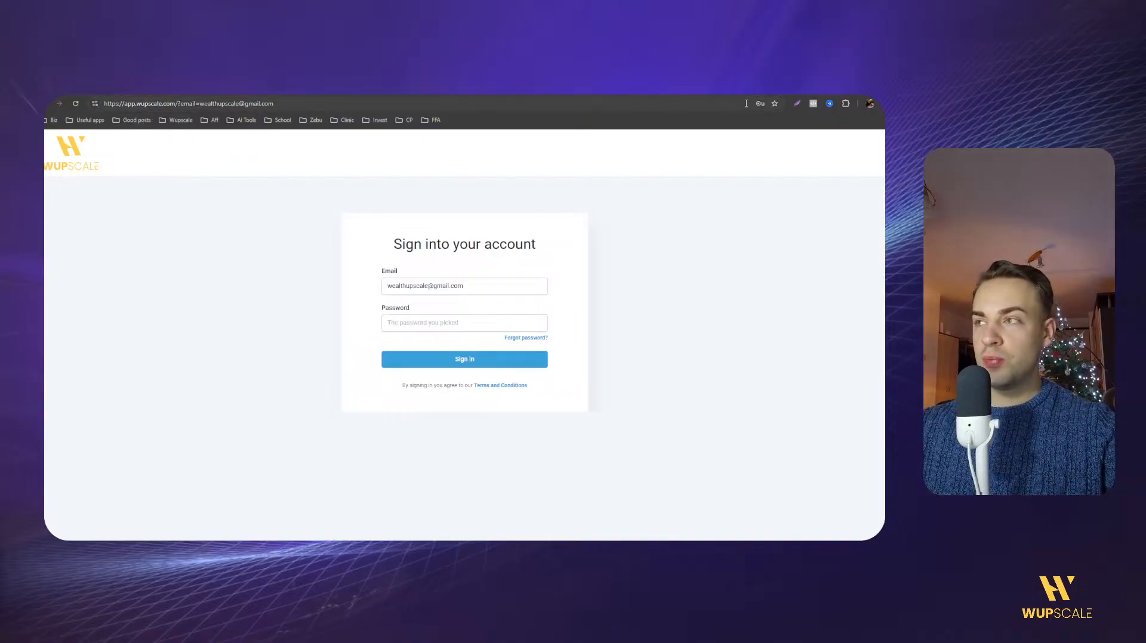
pyautogui.moveTo(173, 104); pyautogui.dragTo(475, 120)
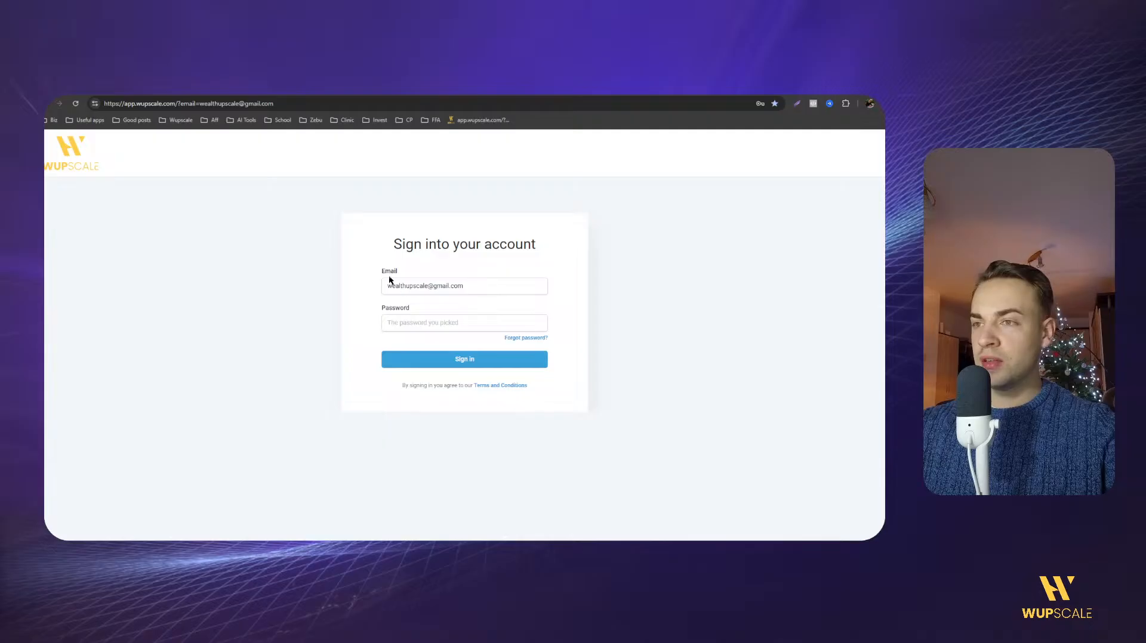
# Enter the account password on the login page and sign in.
pyautogui.click(395, 321)
pyautogui.click(250, 306)
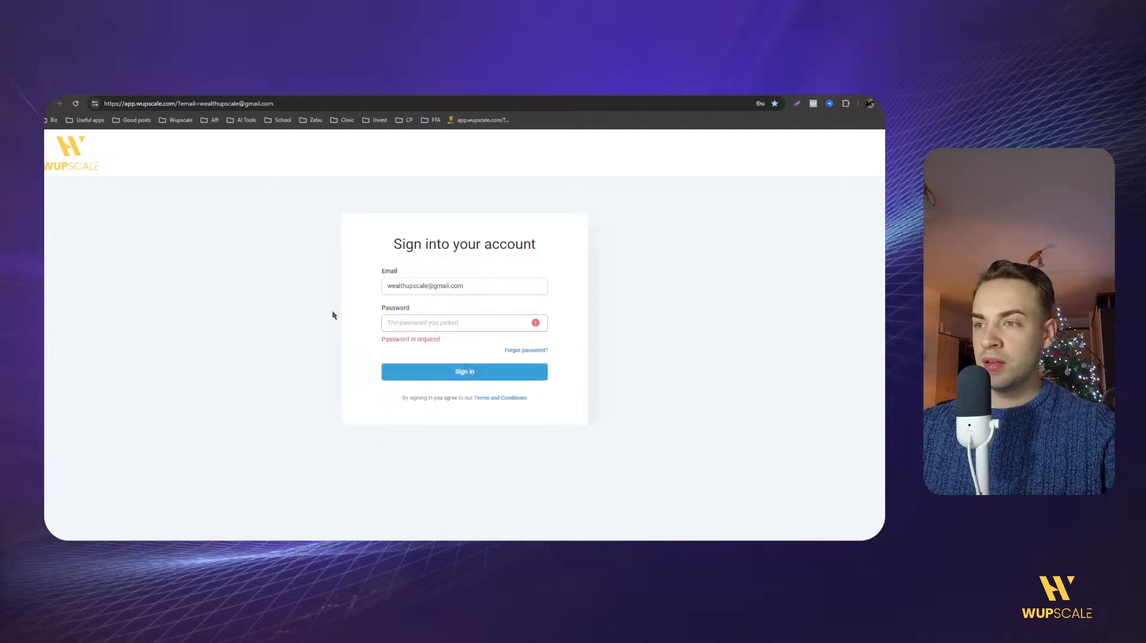
pyautogui.click(429, 325)
pyautogui.write('••')
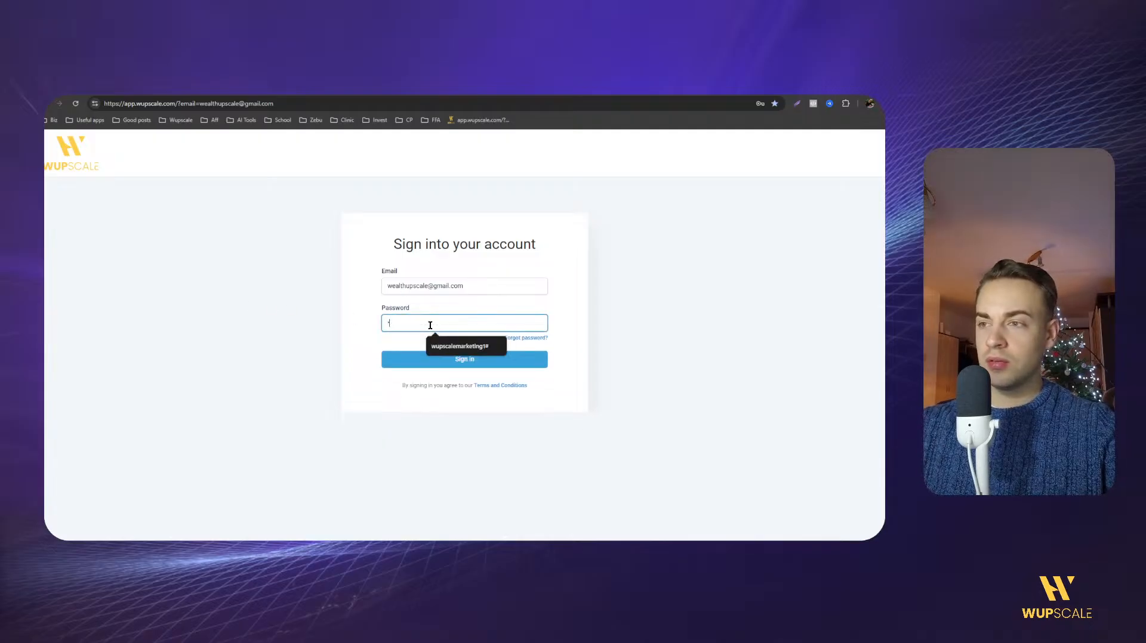
pyautogui.write('•••••••••••')
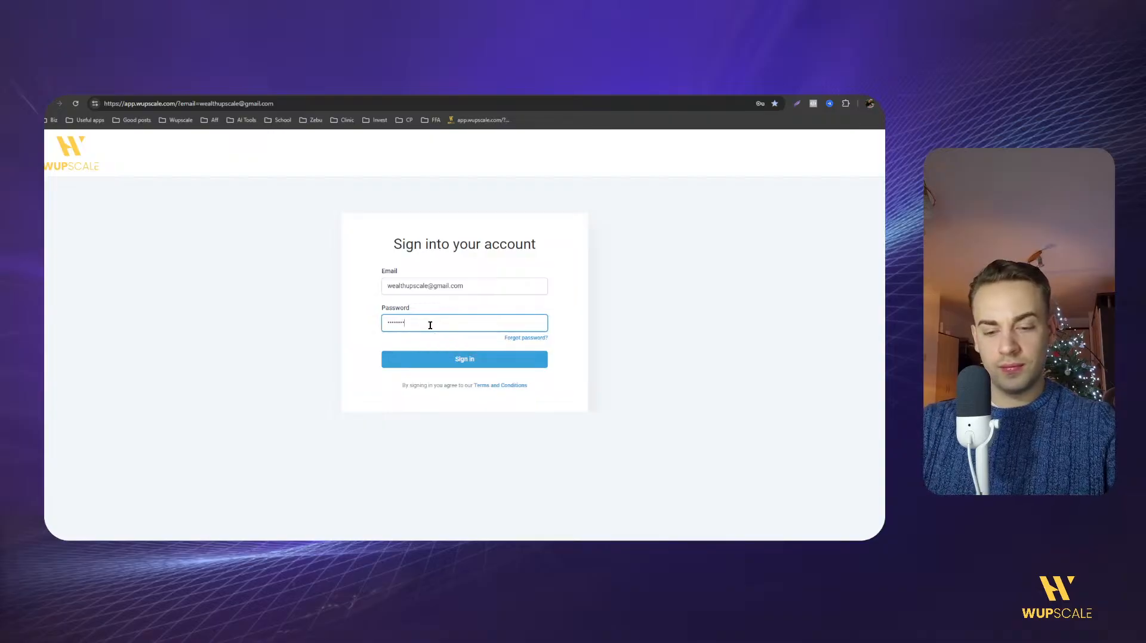
pyautogui.write('••')
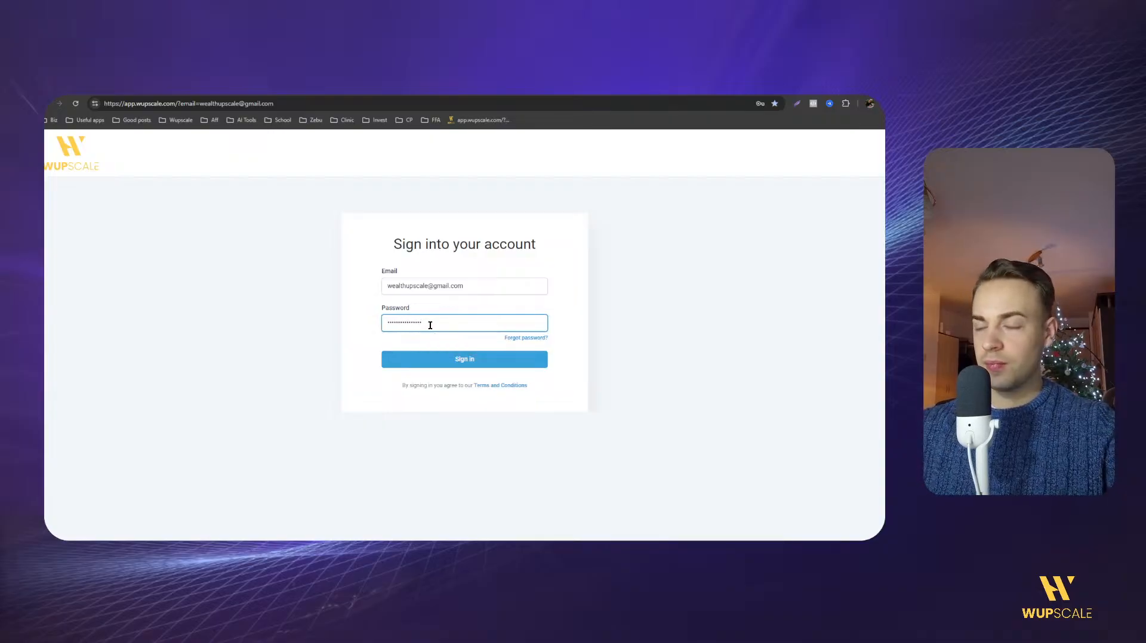
pyautogui.click(351, 281)
pyautogui.click(448, 364)
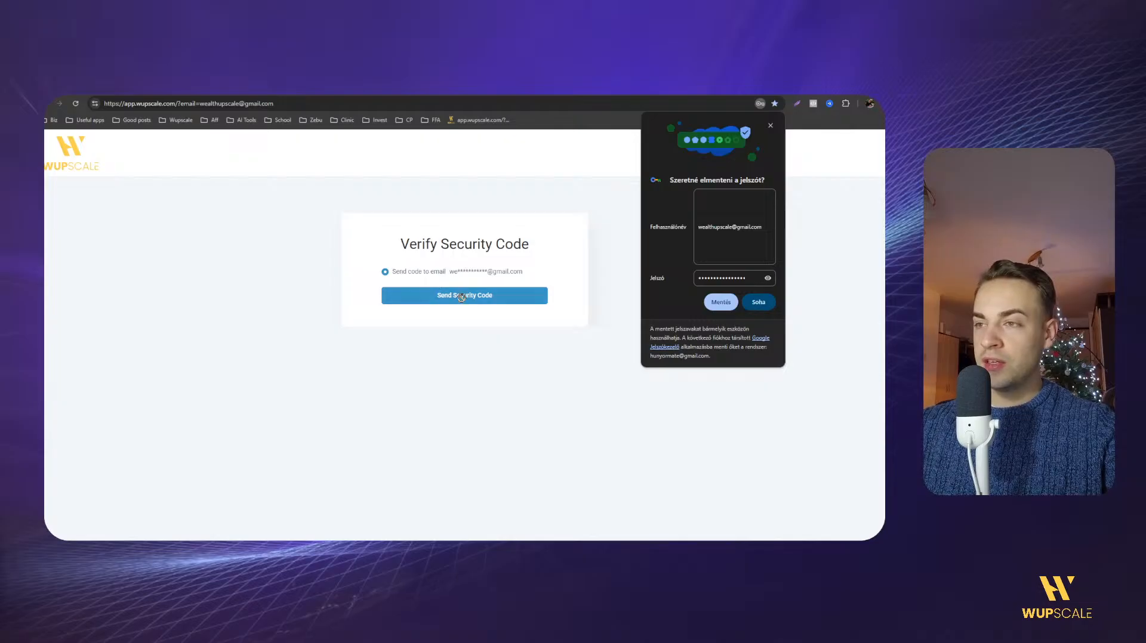
# Request the security code by email and copy it from the Login security code message in Gmail.
pyautogui.click(462, 301)
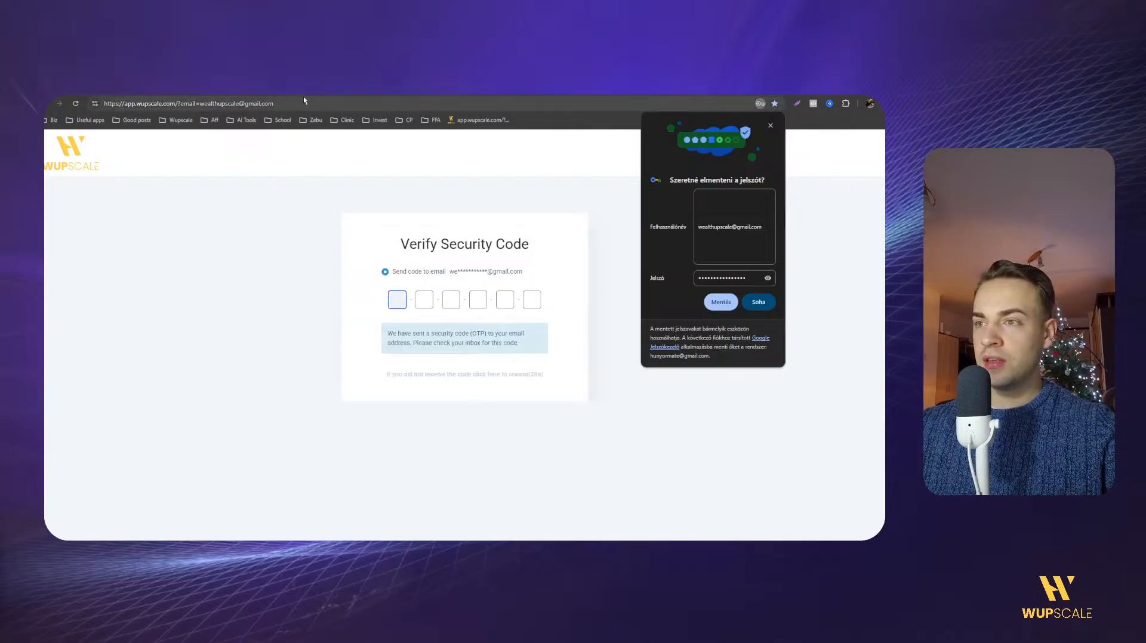
pyautogui.hotkey('ctrl', 'Tab')
pyautogui.click(172, 173)
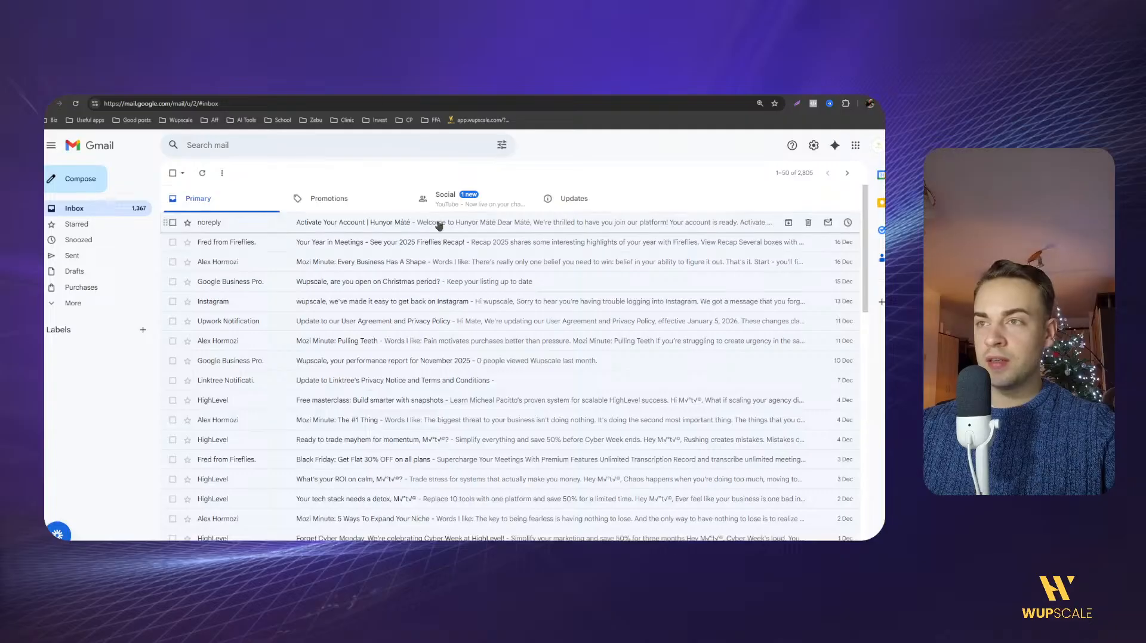
pyautogui.click(201, 183)
pyautogui.click(345, 230)
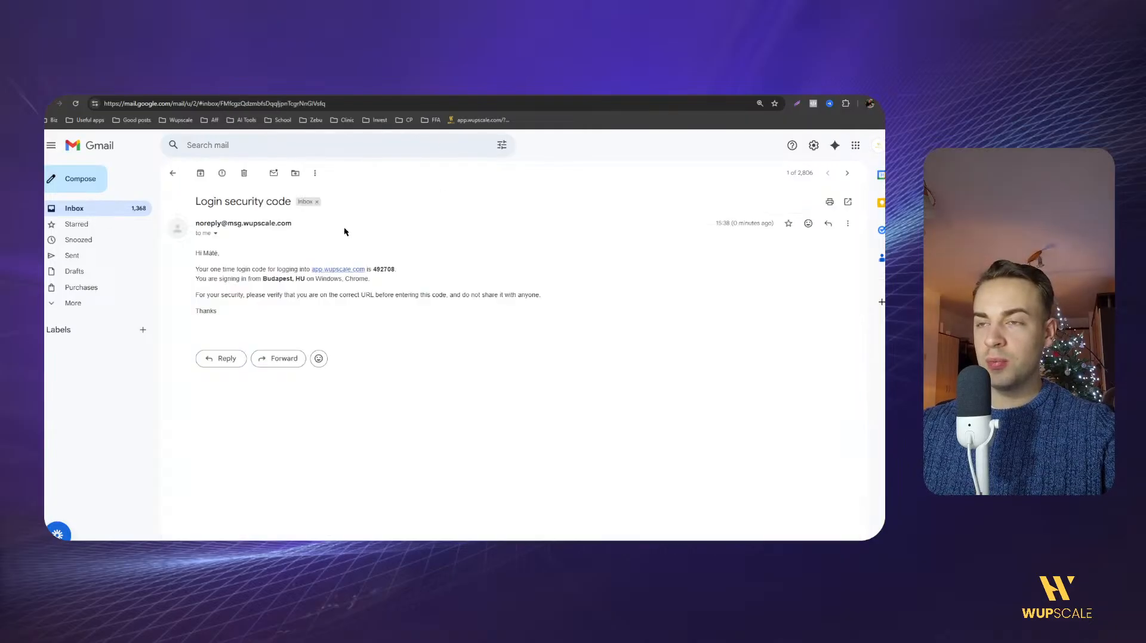
pyautogui.moveTo(374, 269); pyautogui.dragTo(395, 269)
pyautogui.hotkey('ctrl', 'c')
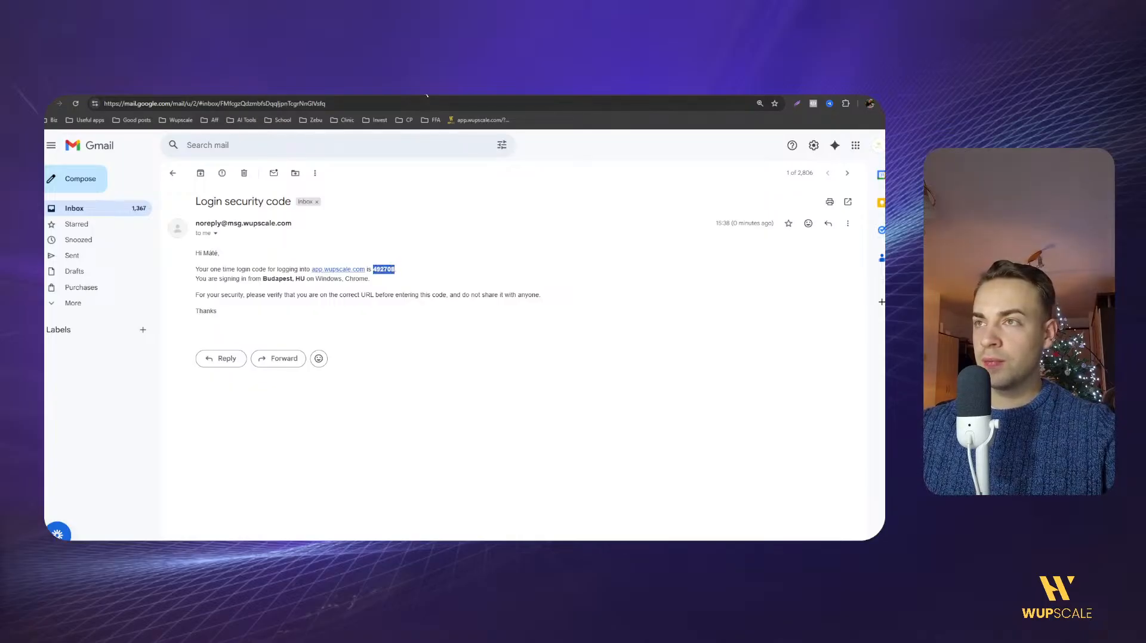
# Return to the Wupscale verification page and paste the login security code to finish signing in.
pyautogui.click(425, 91)
pyautogui.click(397, 301)
pyautogui.hotkey('ctrl', 'v')
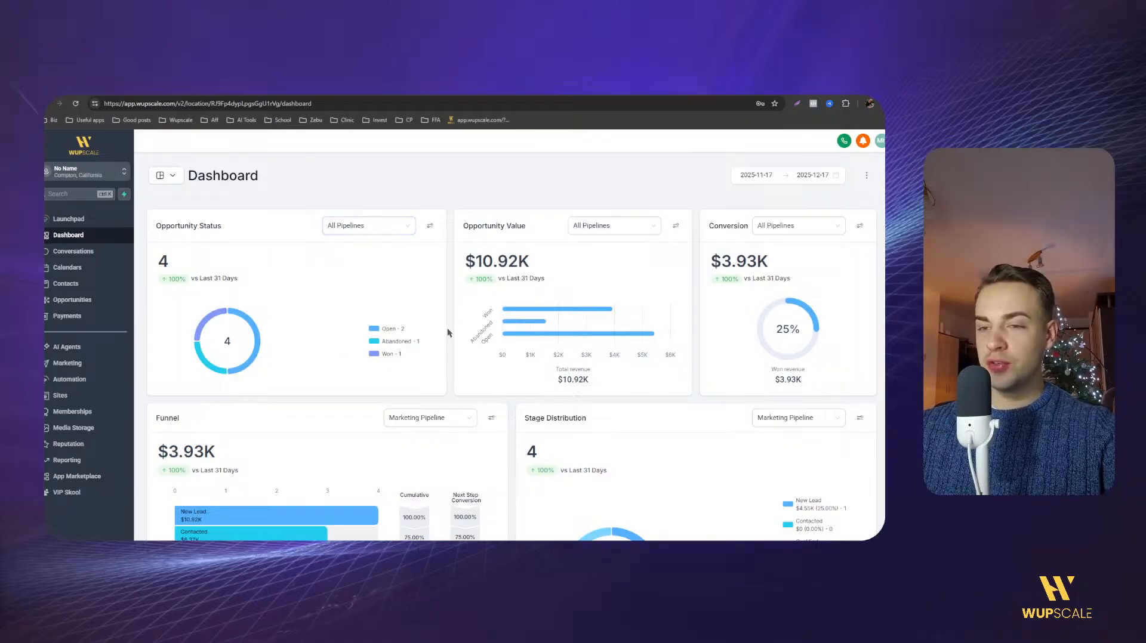
pyautogui.scroll(-4, 441, 304)
pyautogui.scroll(-6, 438, 302)
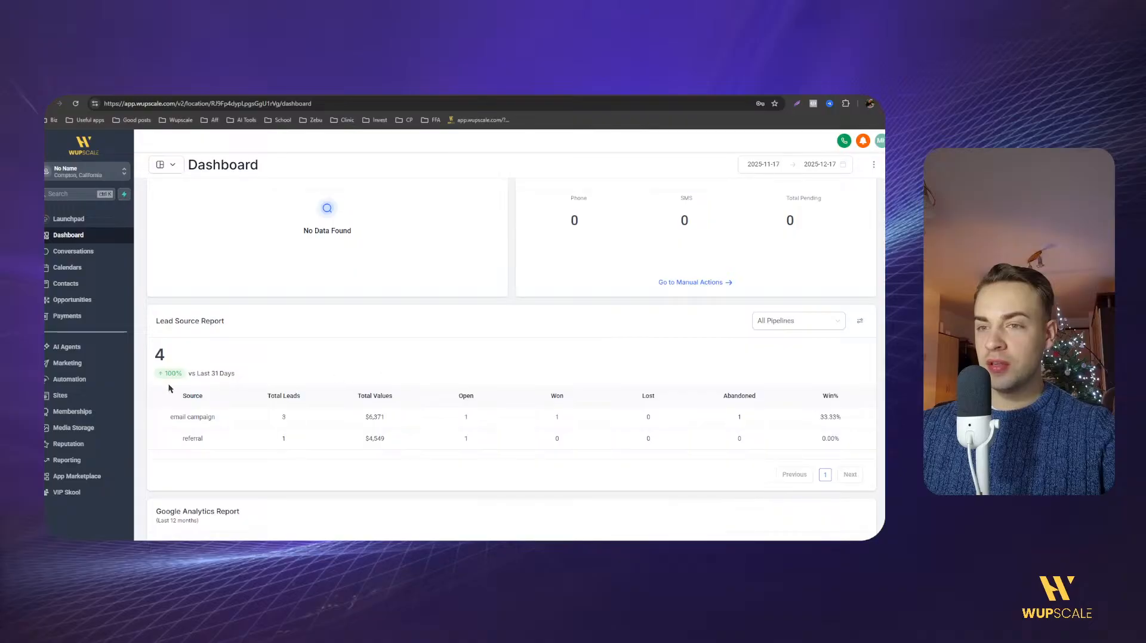
pyautogui.scroll(-1, 197, 403)
pyautogui.scroll(10, 219, 404)
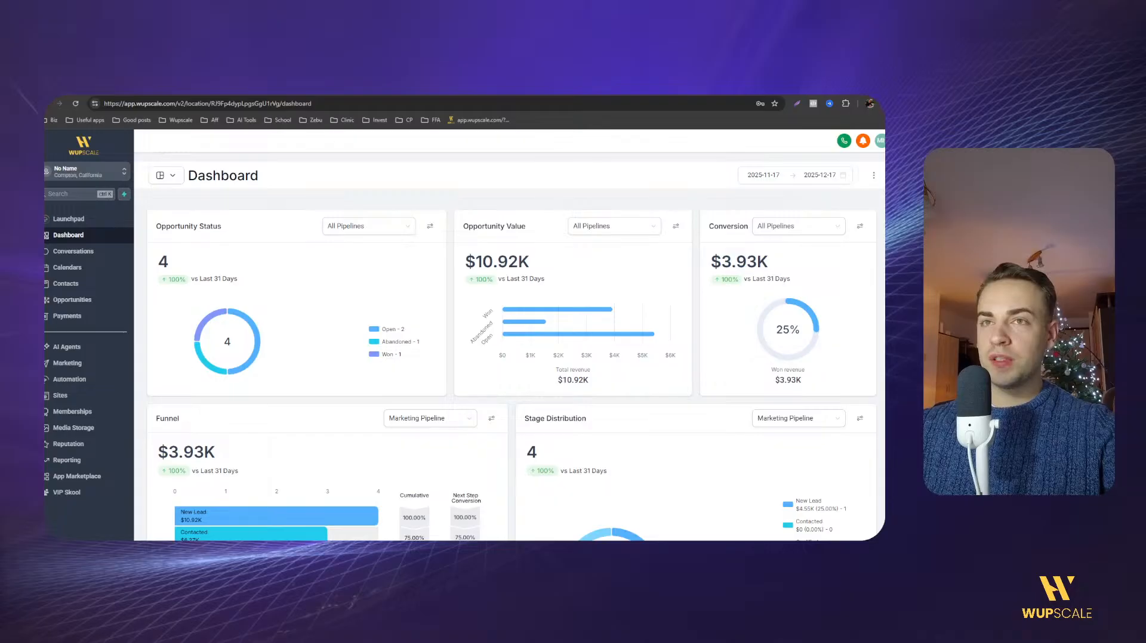
# Switch to the Live Funnel Building in HighLevel document and add the sub-item "Free Consultation -> Upsell" under "Have an offer ready".
pyautogui.click(251, 90)
pyautogui.click(342, 376)
pyautogui.click(324, 375)
pyautogui.moveTo(322, 375); pyautogui.dragTo(392, 376)
pyautogui.click(409, 377)
pyautogui.click(317, 376)
pyautogui.click(325, 377)
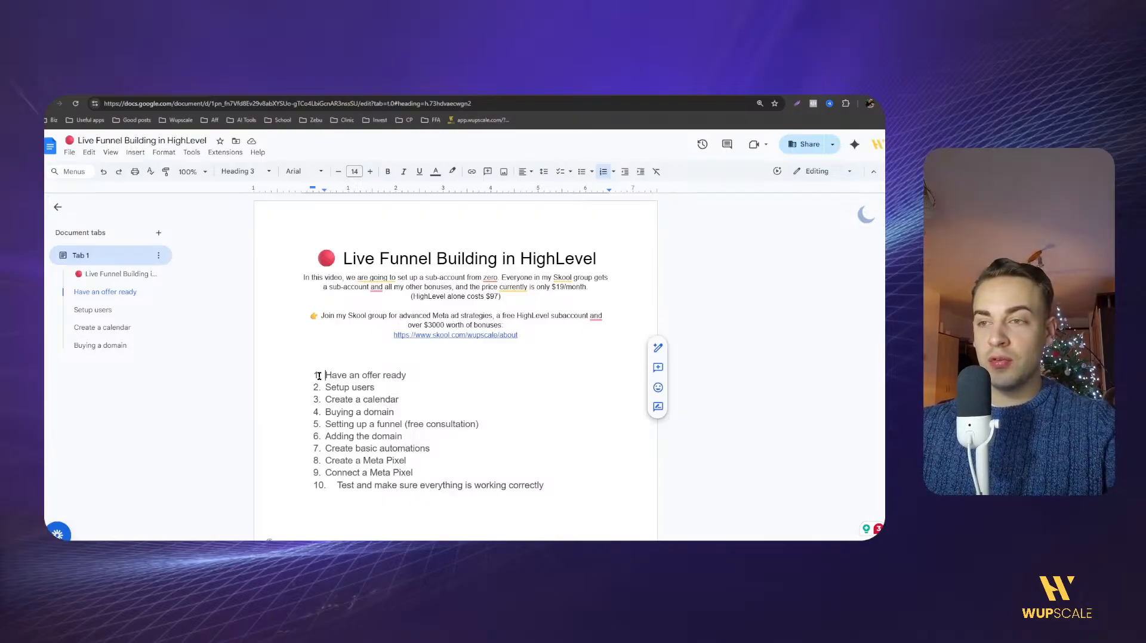
pyautogui.click(404, 376)
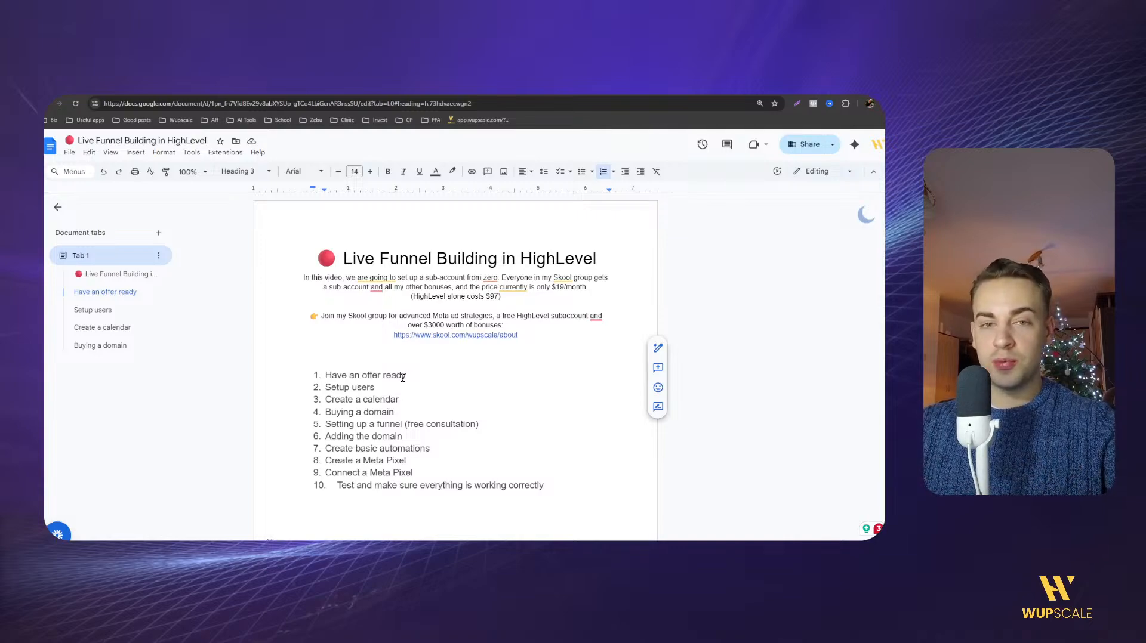
pyautogui.press('Return')
pyautogui.press('Tab')
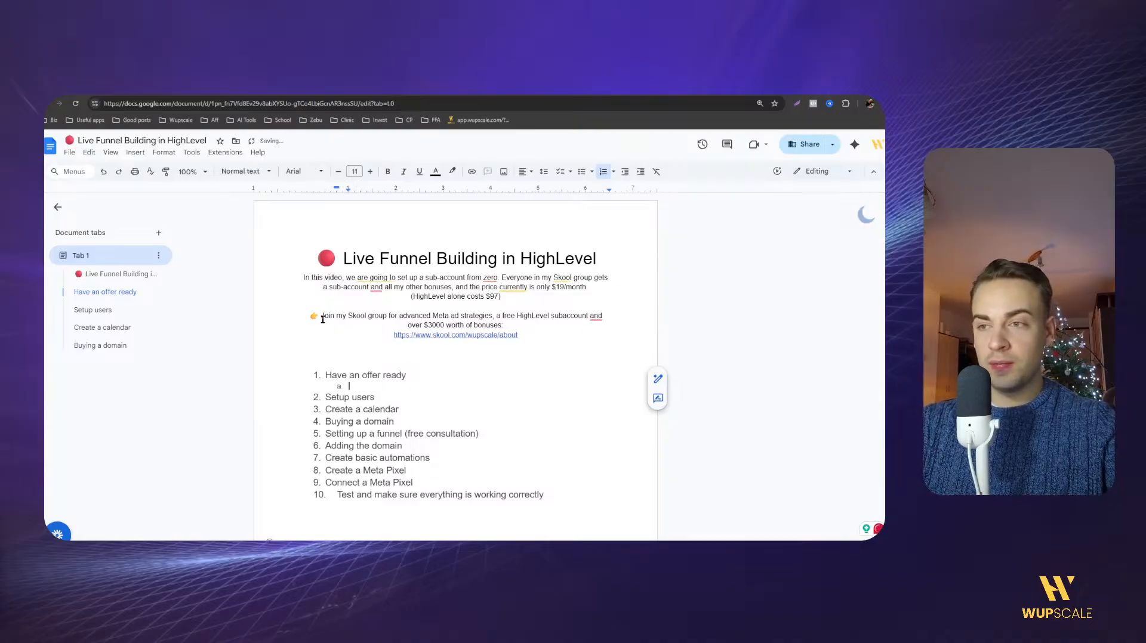
pyautogui.write('Fiee Consultation ')
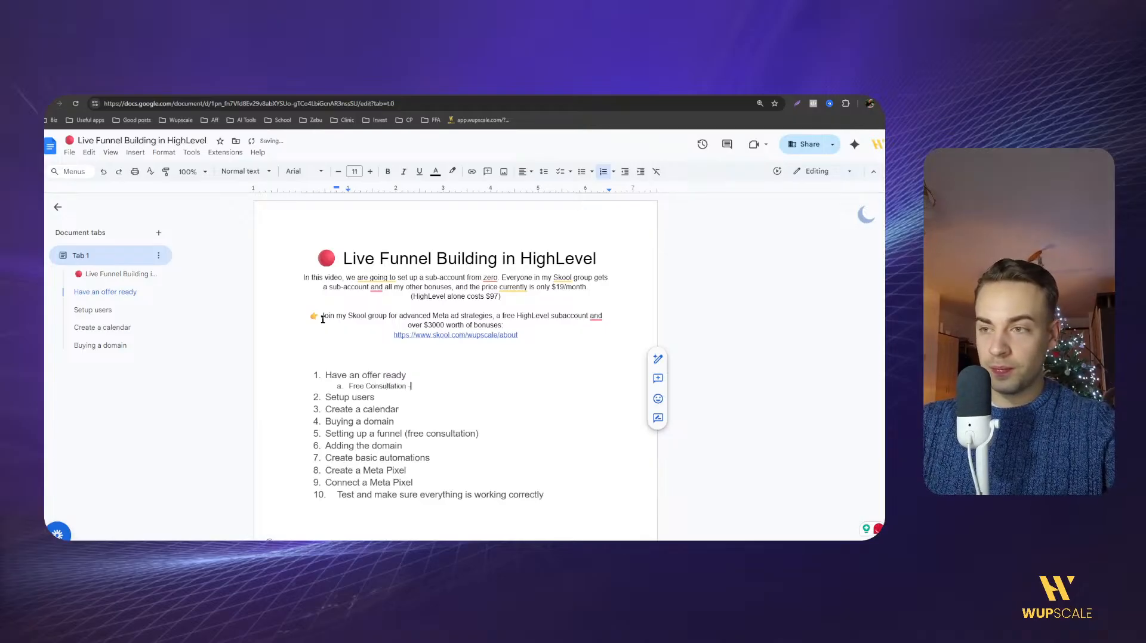
pyautogui.write('-> Upsell')
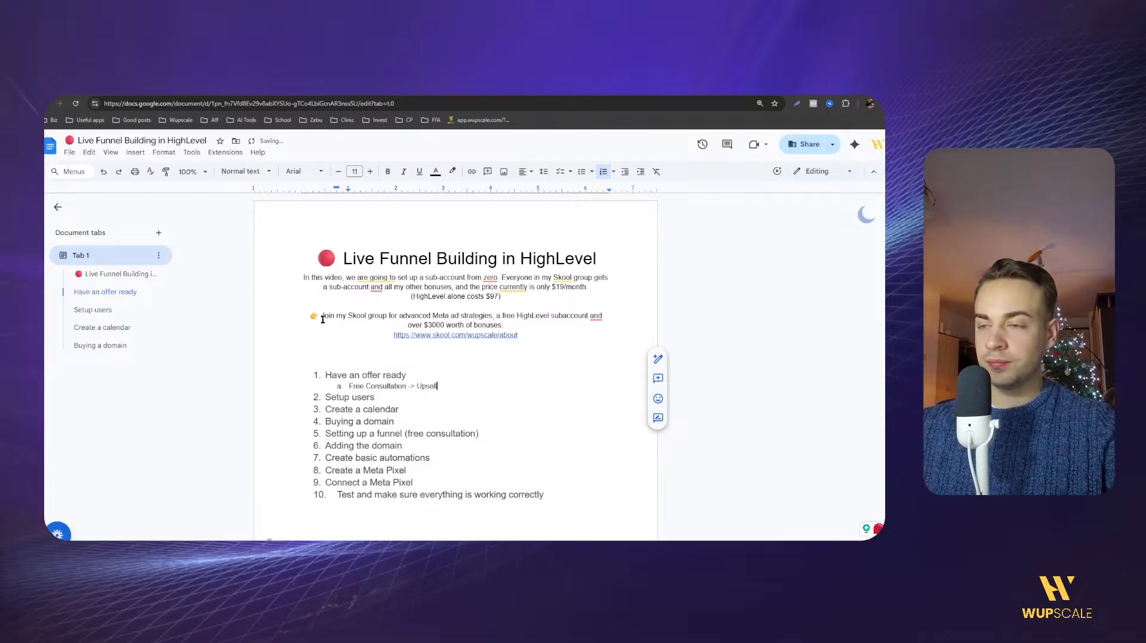
# Review the remaining items of the funnel-building list, from "Setup users" through "Create basic automations".
pyautogui.click(367, 397)
pyautogui.click(413, 420)
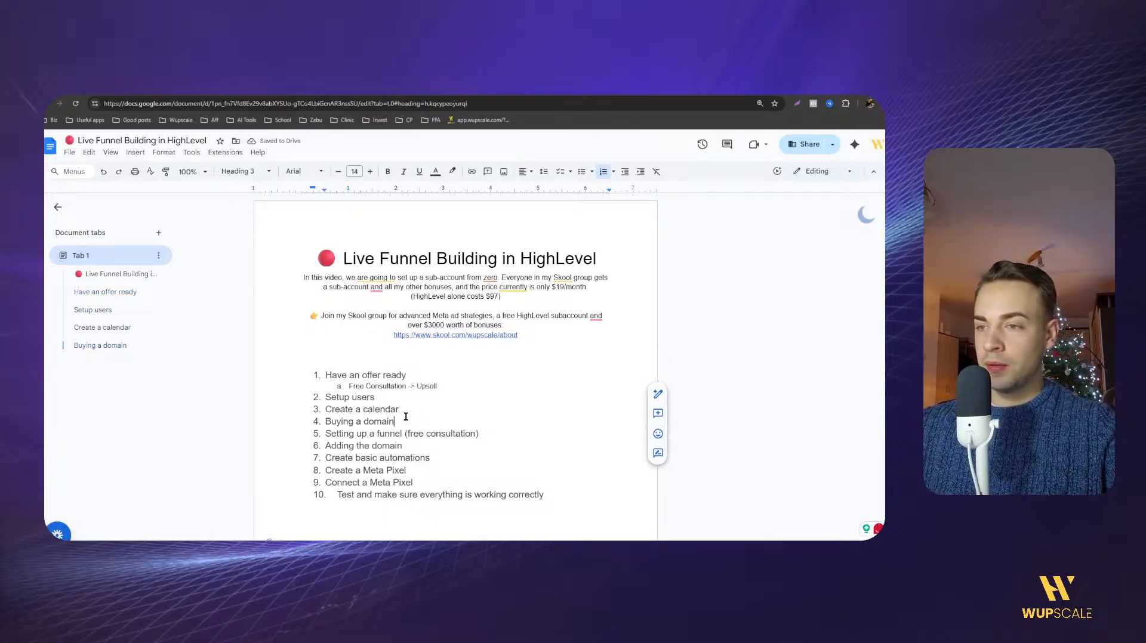
pyautogui.click(327, 396)
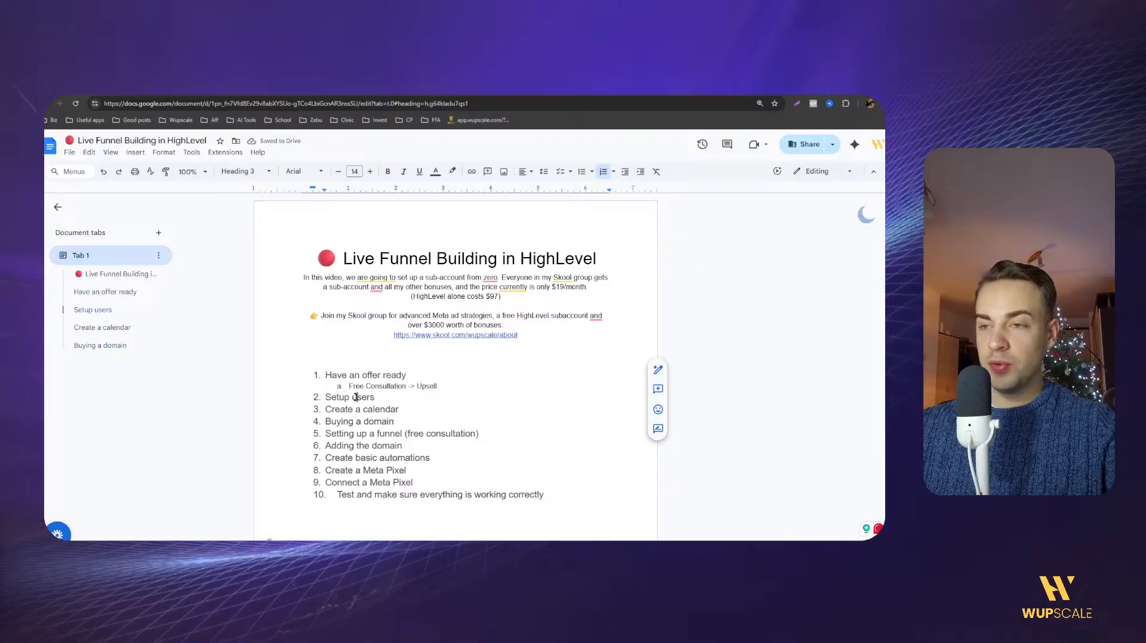
pyautogui.click(372, 407)
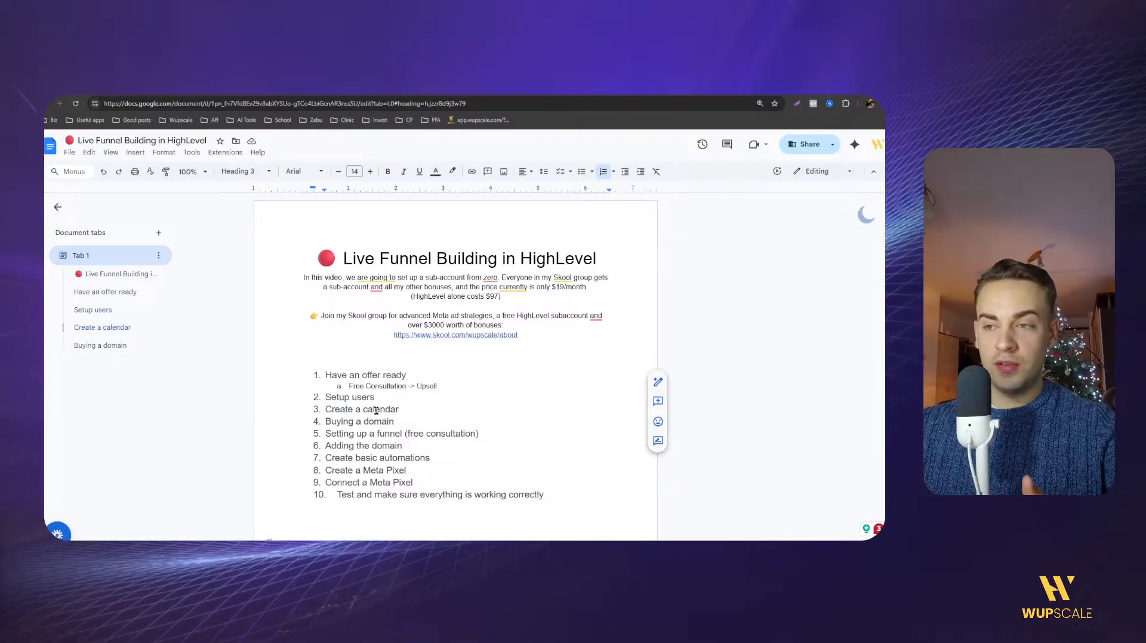
pyautogui.moveTo(357, 415); pyautogui.dragTo(343, 447)
pyautogui.click(324, 425)
pyautogui.click(368, 433)
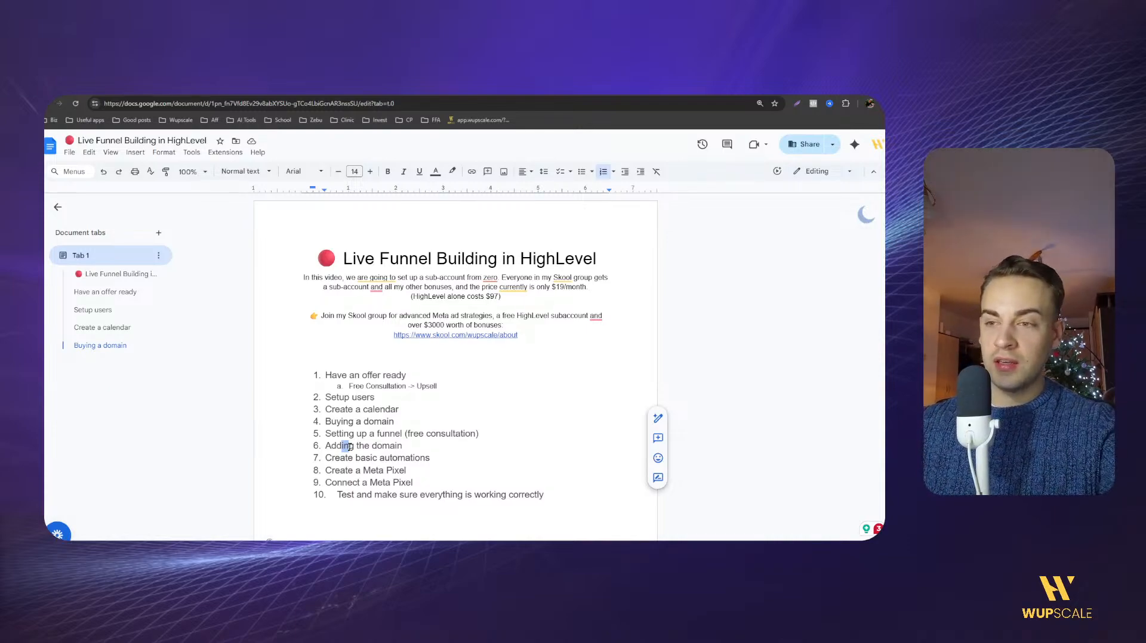
pyautogui.click(349, 458)
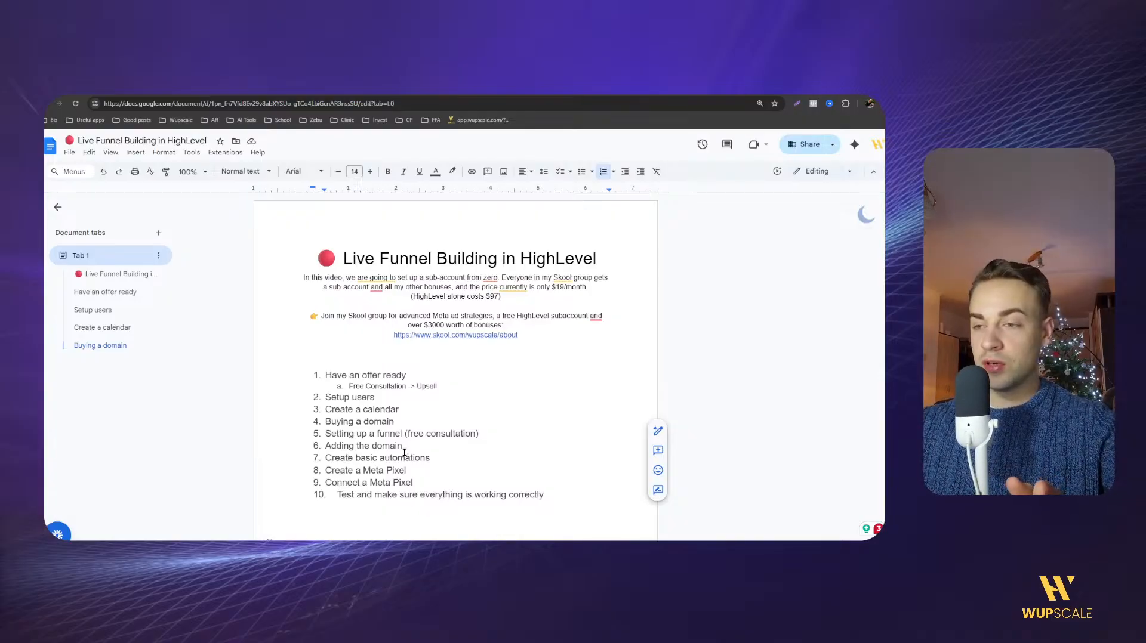
# Add the item "Creating a pipeline" to the numbered list directly after "Adding the domain".
pyautogui.click(402, 423)
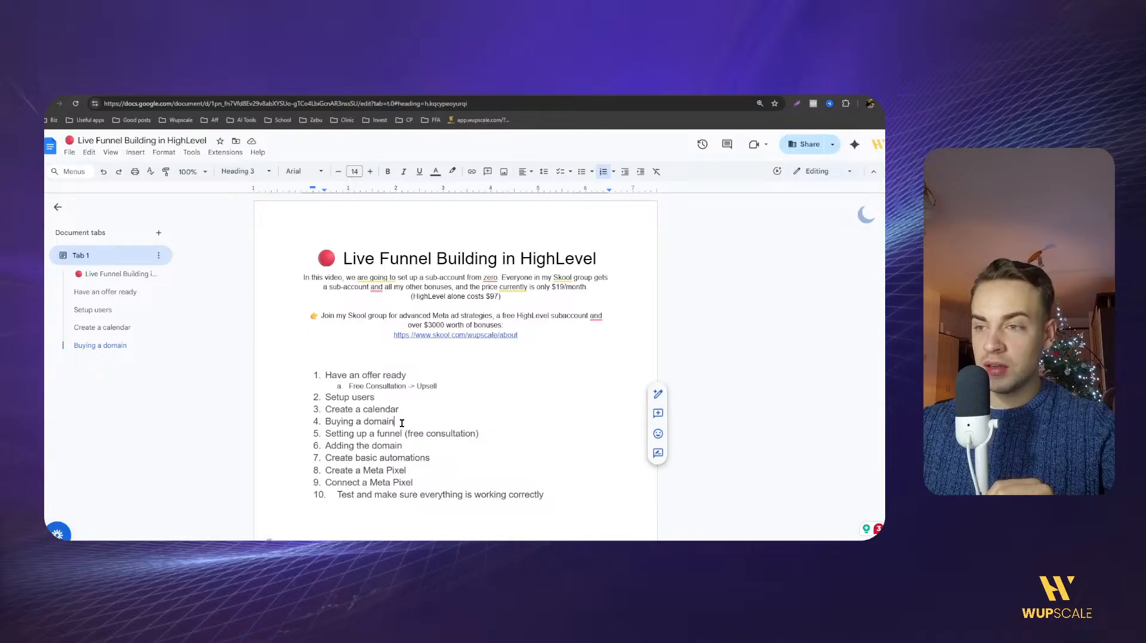
pyautogui.click(422, 448)
pyautogui.press('Return')
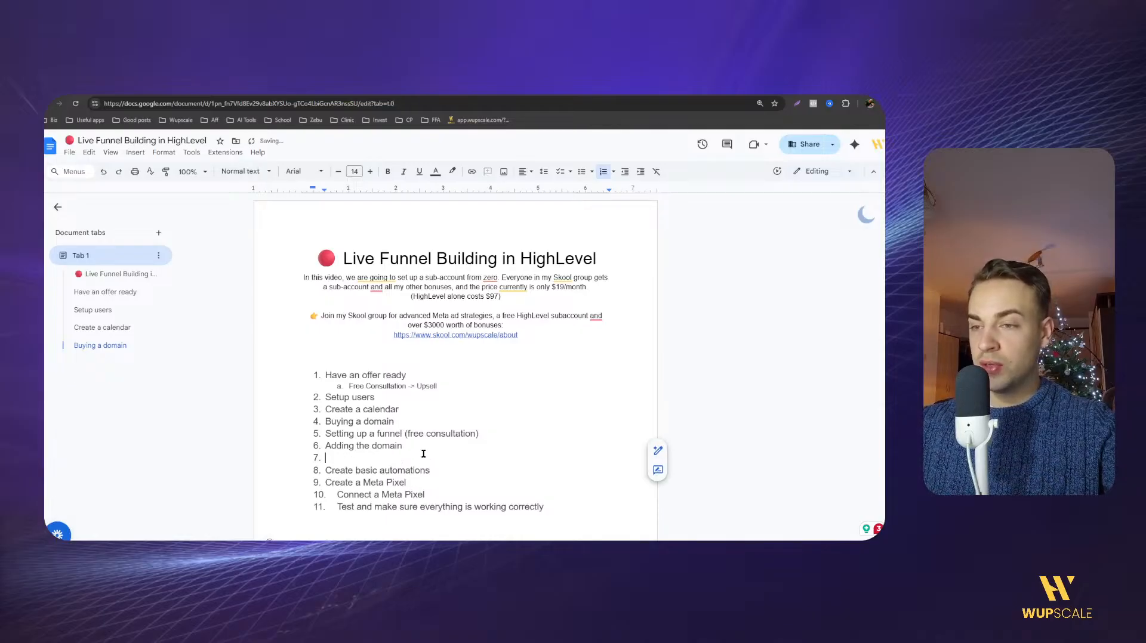
pyautogui.write('Creati')
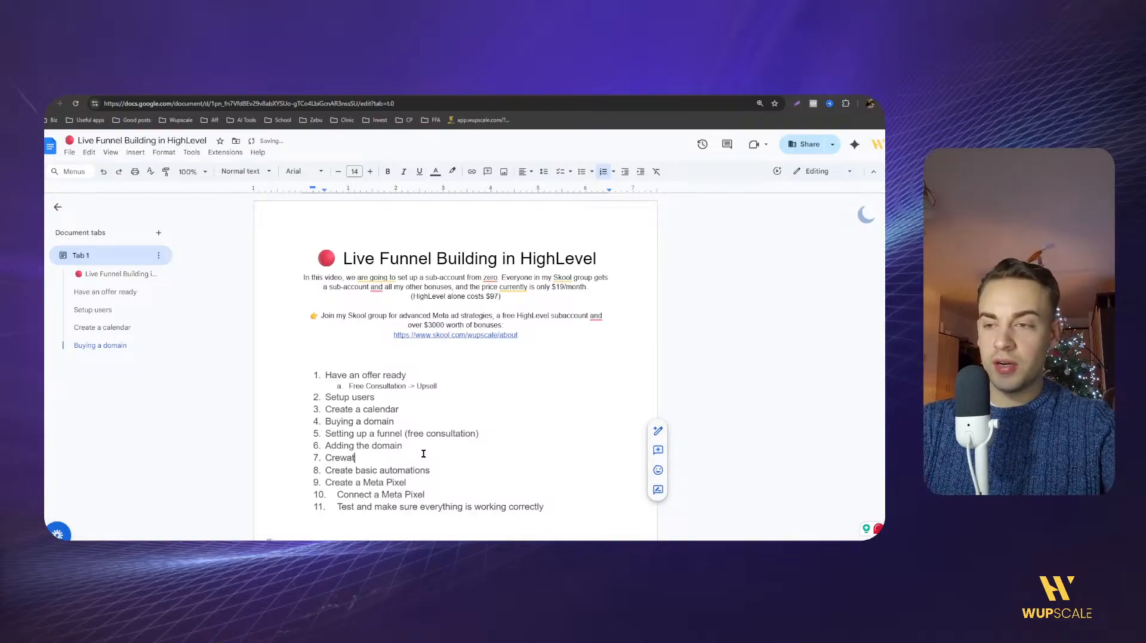
pyautogui.write('ng a ')
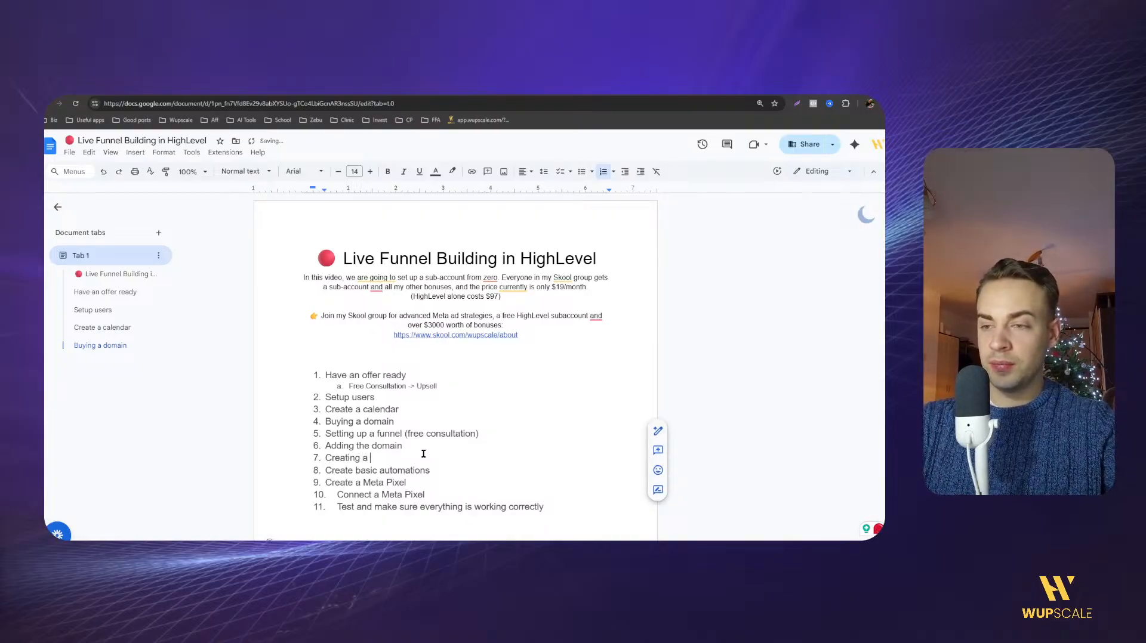
pyautogui.write('pipeline')
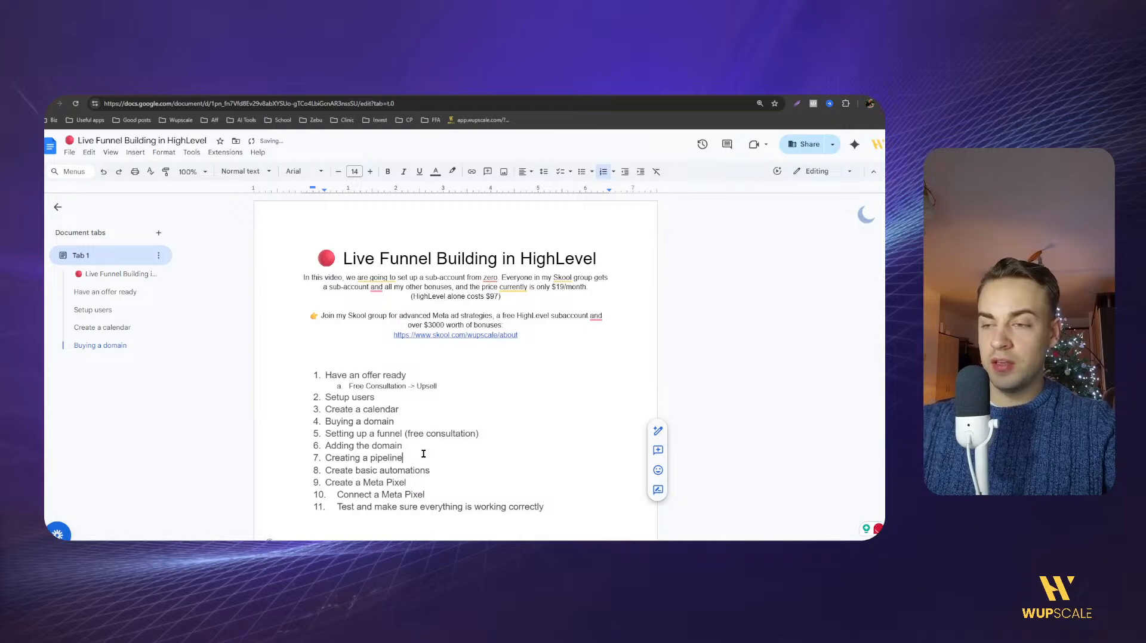
# Switch to the Wupscale sub-account and open its Business Profile settings.
pyautogui.click(383, 397)
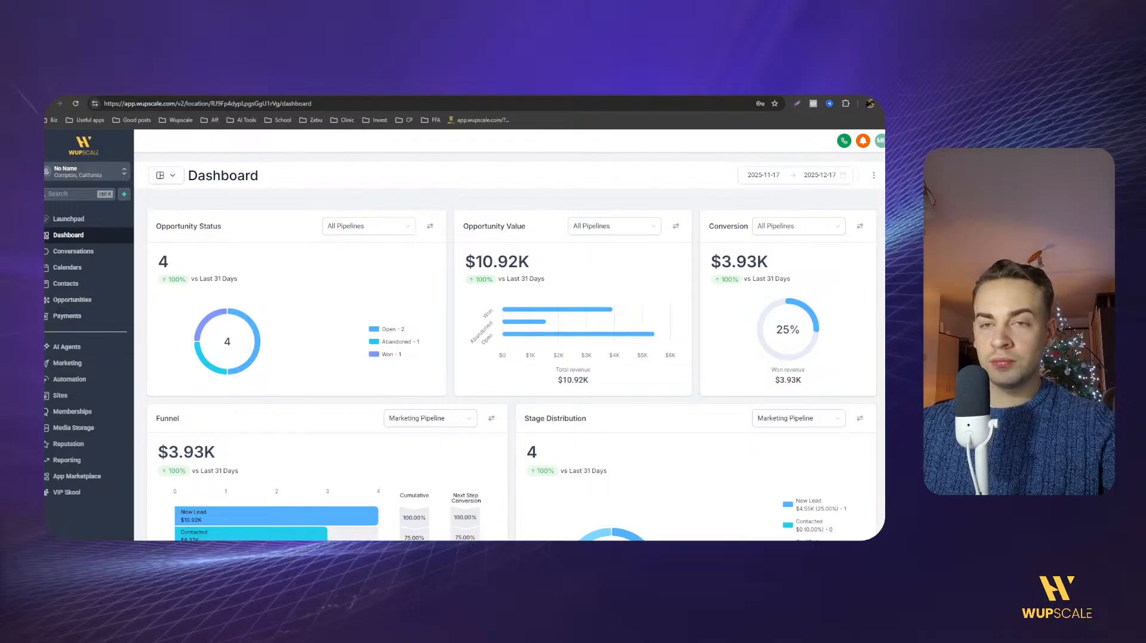
pyautogui.click(66, 536)
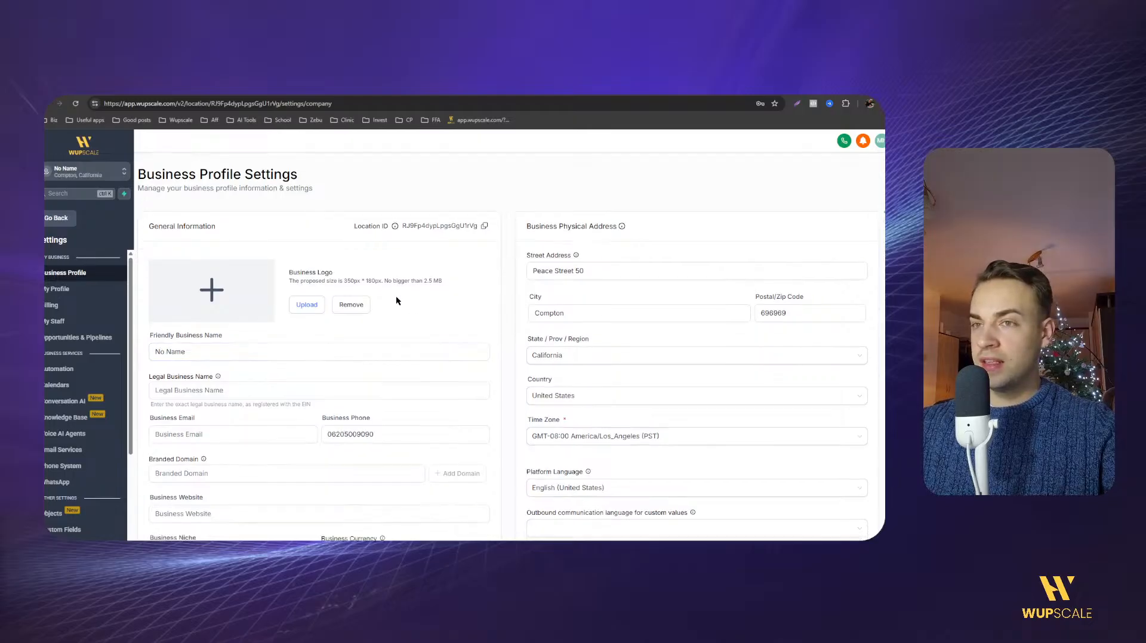
pyautogui.scroll(-1, 399, 297)
pyautogui.moveTo(577, 222)
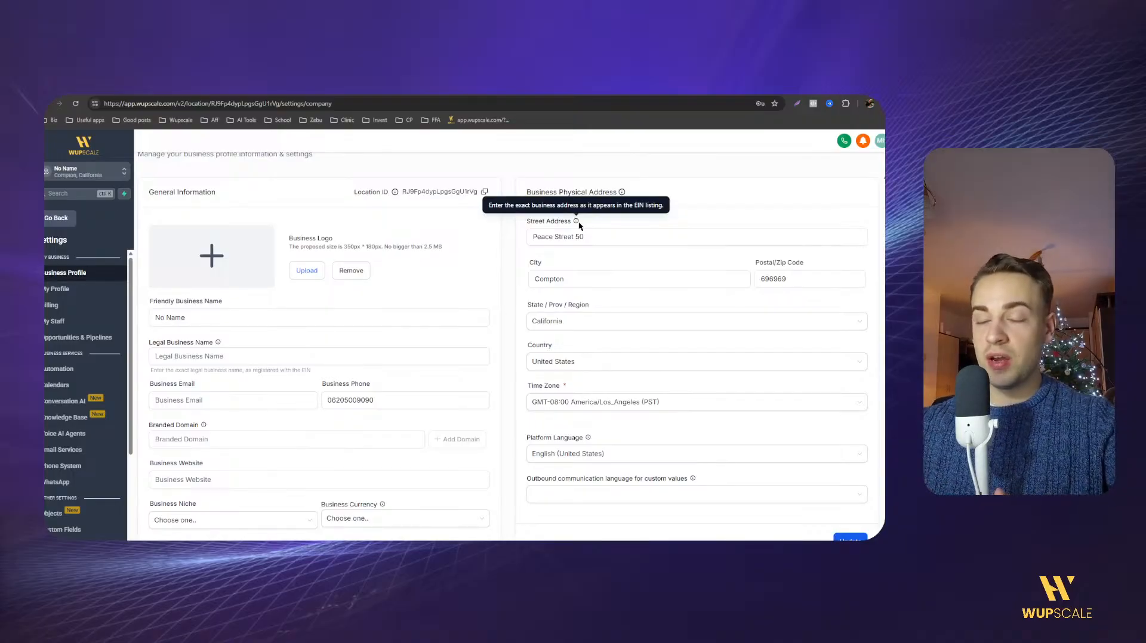
# Replace the friendly business name in the general information with the owner's full name.
pyautogui.click(174, 316)
pyautogui.click(157, 304)
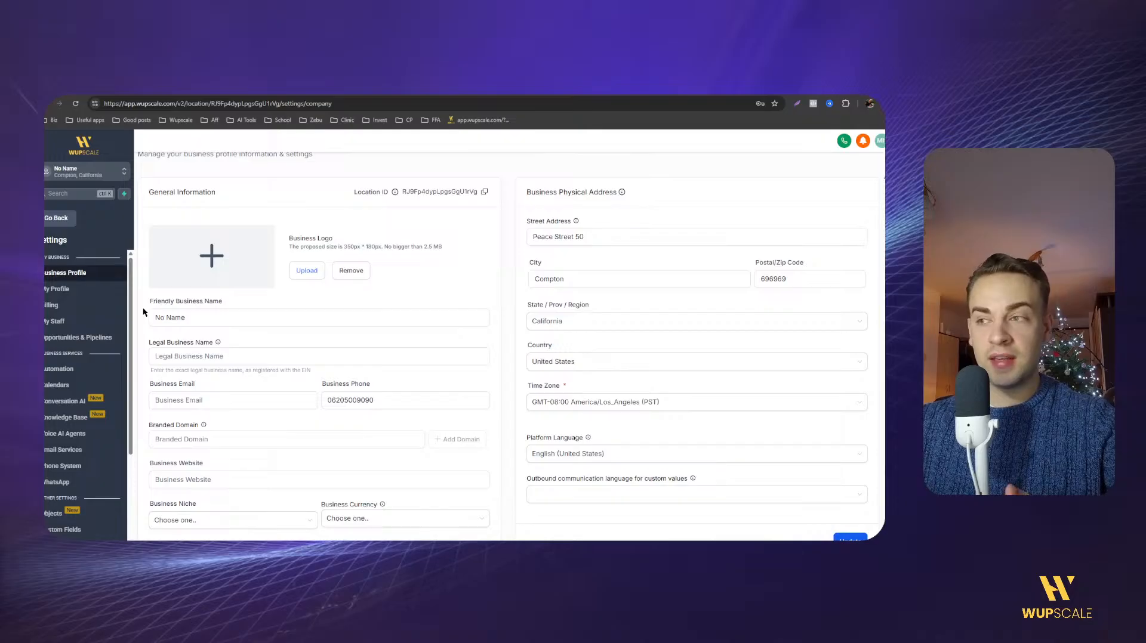
pyautogui.tripleClick(159, 311)
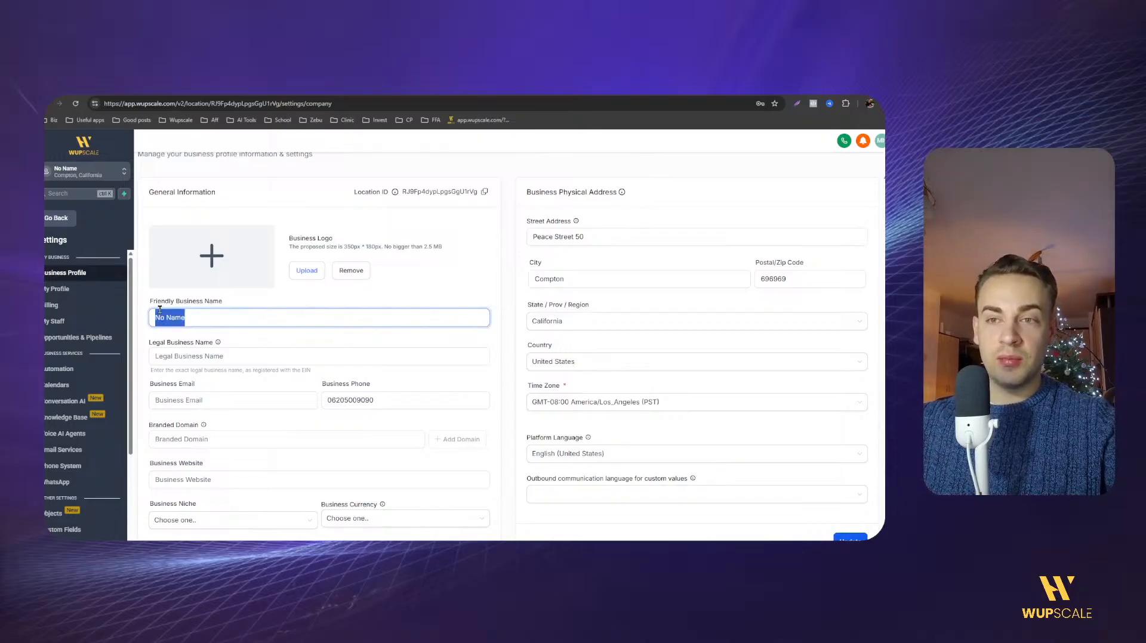
pyautogui.write('M')
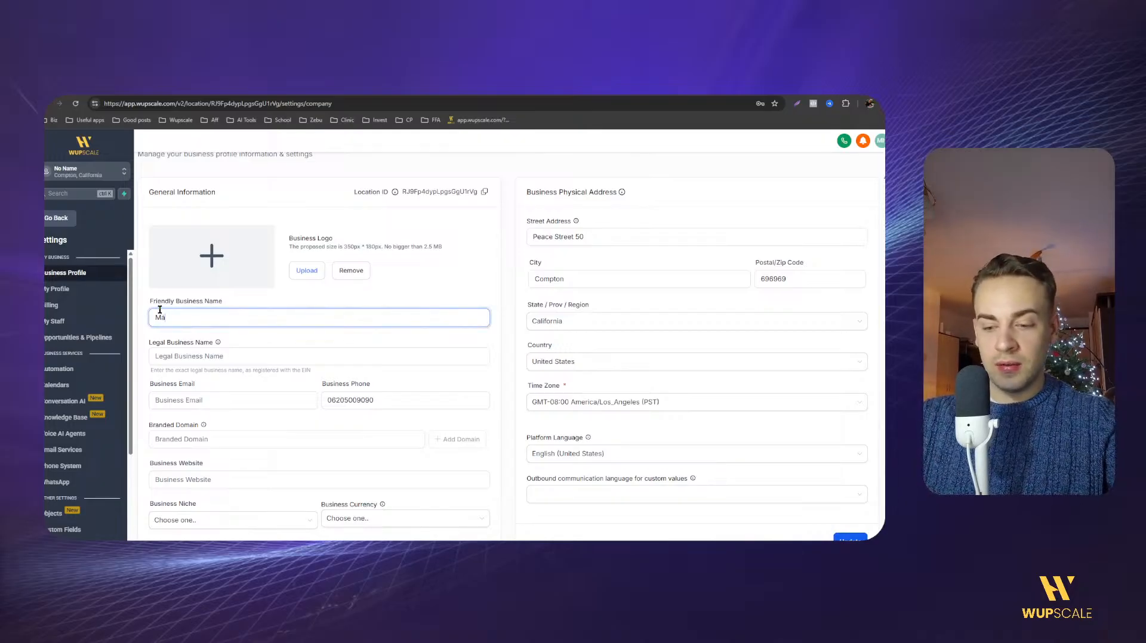
pyautogui.write('áté Hunyor')
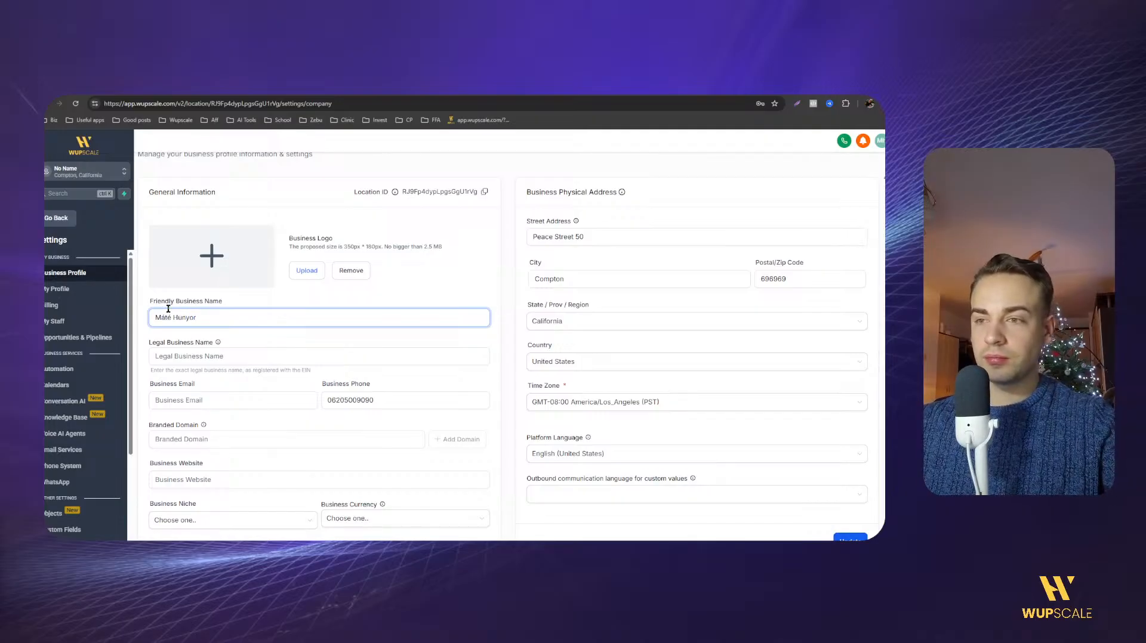
pyautogui.click(152, 300)
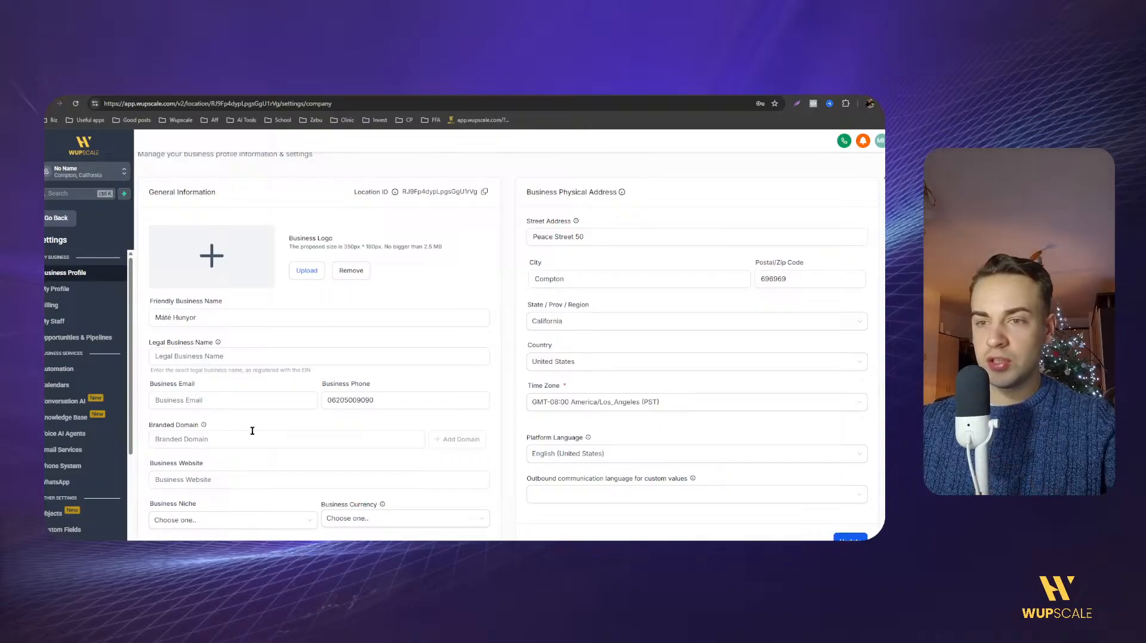
# Correct the business phone to an international format with a country prefix and save the general information.
pyautogui.scroll(-2, 142, 458)
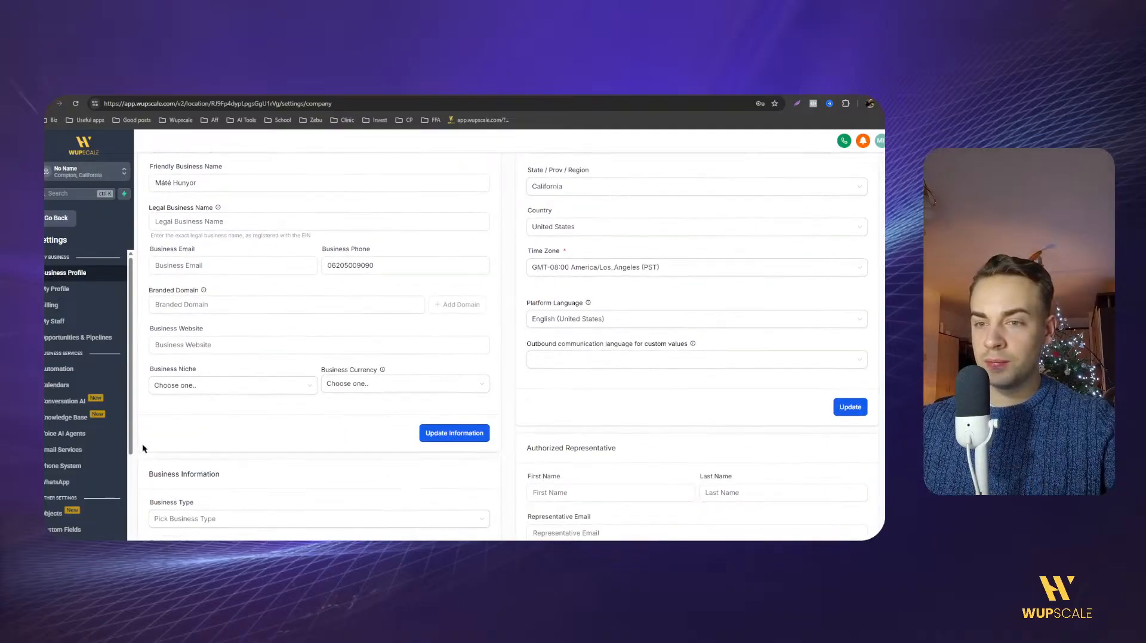
pyautogui.scroll(-3, 142, 448)
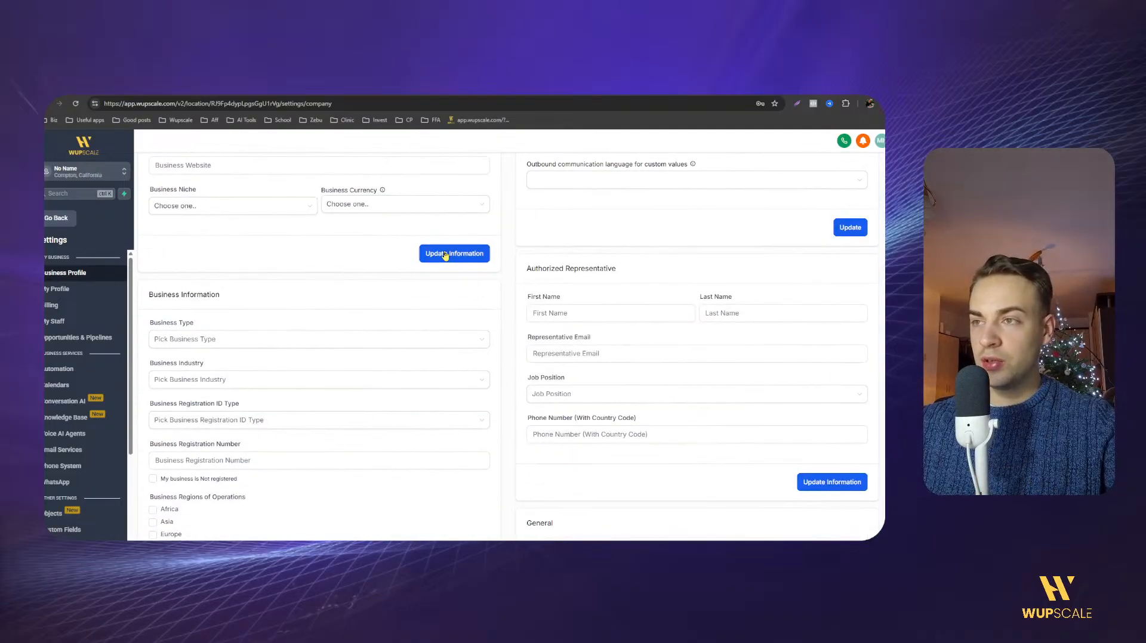
pyautogui.scroll(6, 283, 308)
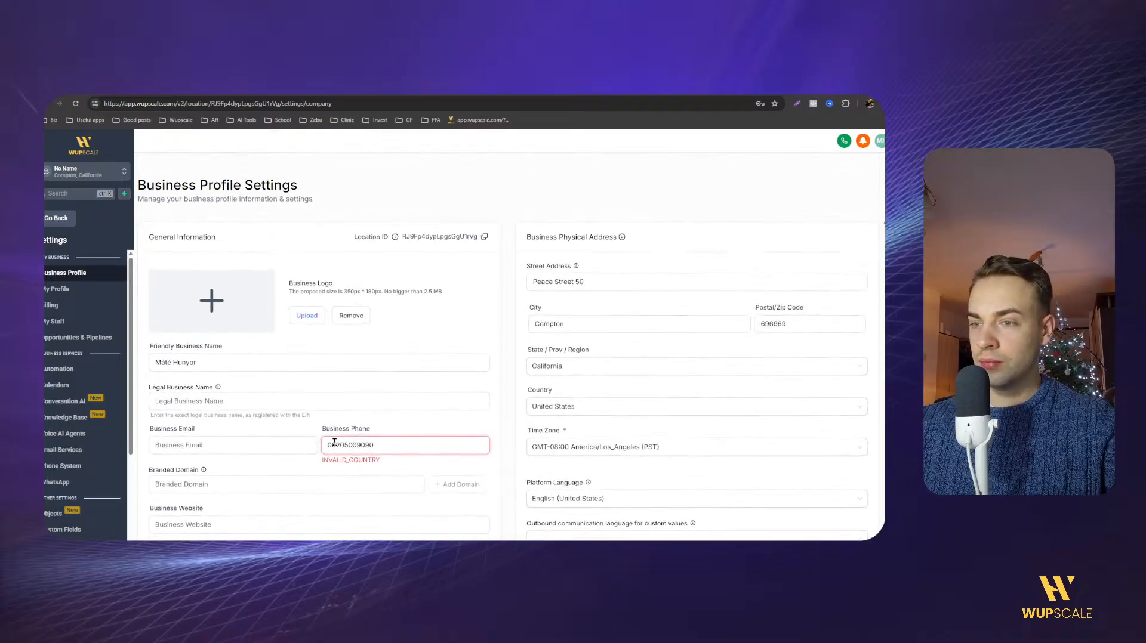
pyautogui.moveTo(333, 444); pyautogui.dragTo(325, 446)
pyautogui.write('+3')
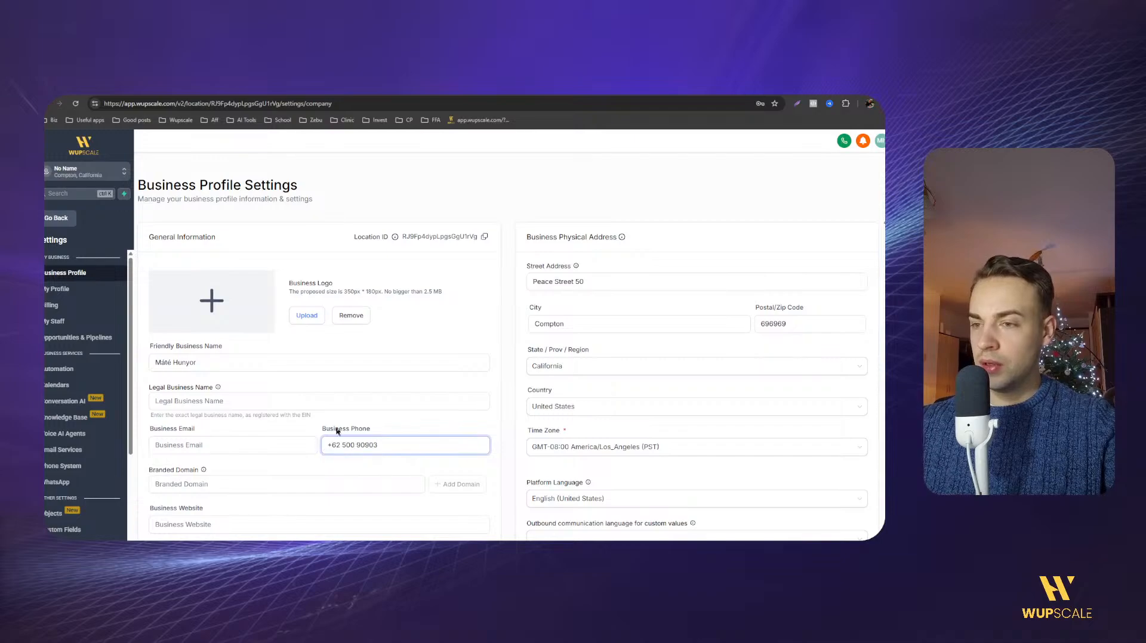
pyautogui.scroll(-5, 346, 448)
pyautogui.click(454, 344)
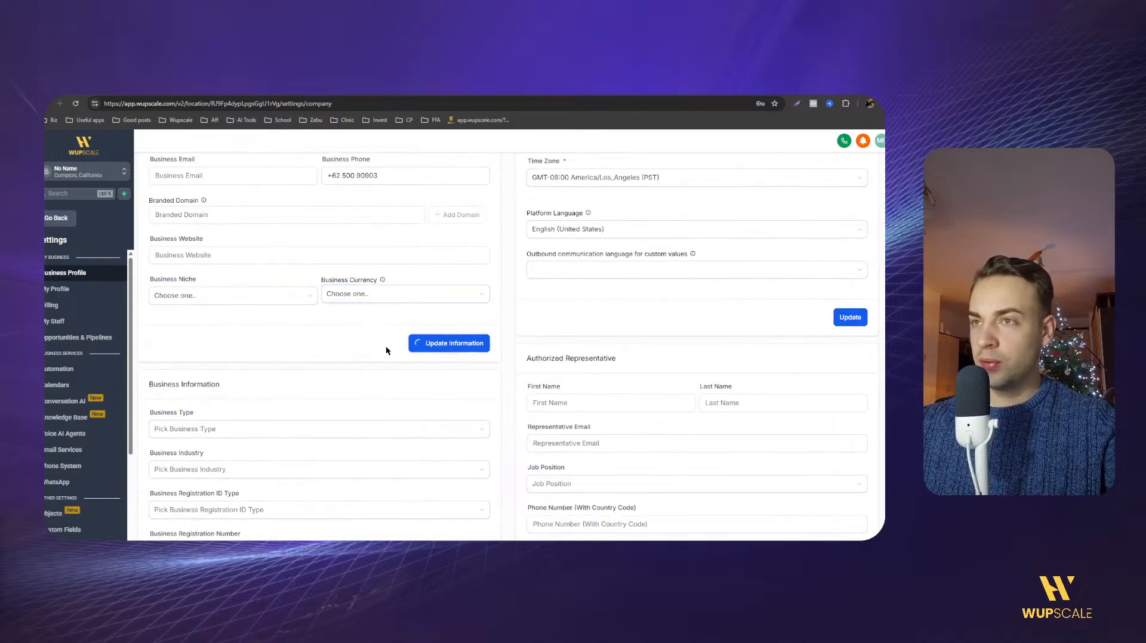
pyautogui.scroll(1, 302, 297)
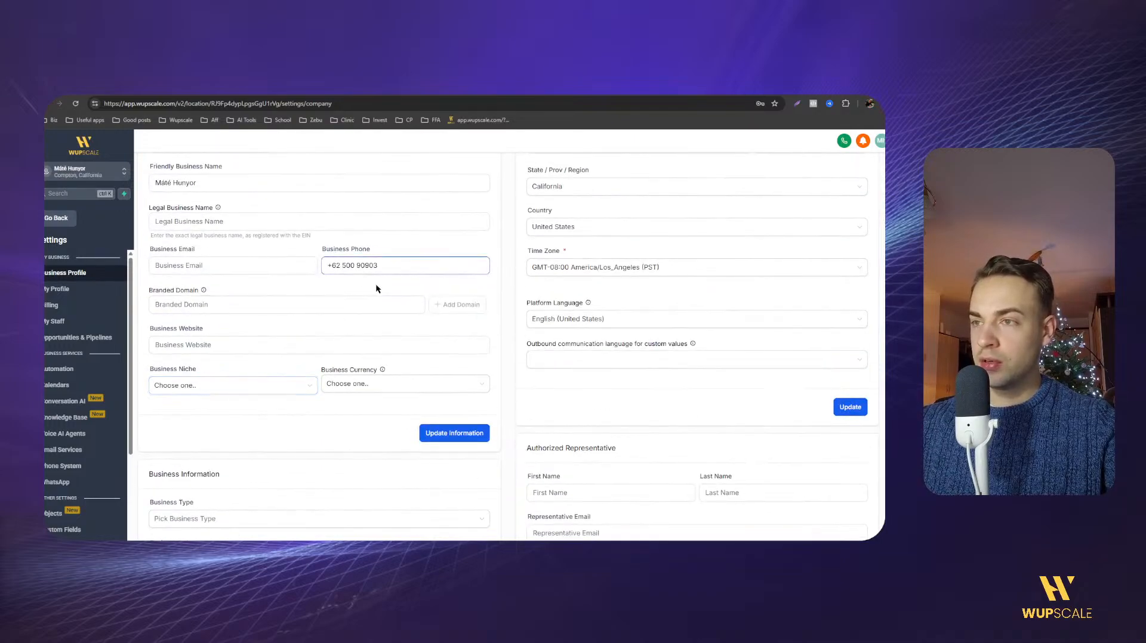
pyautogui.scroll(-5, 473, 360)
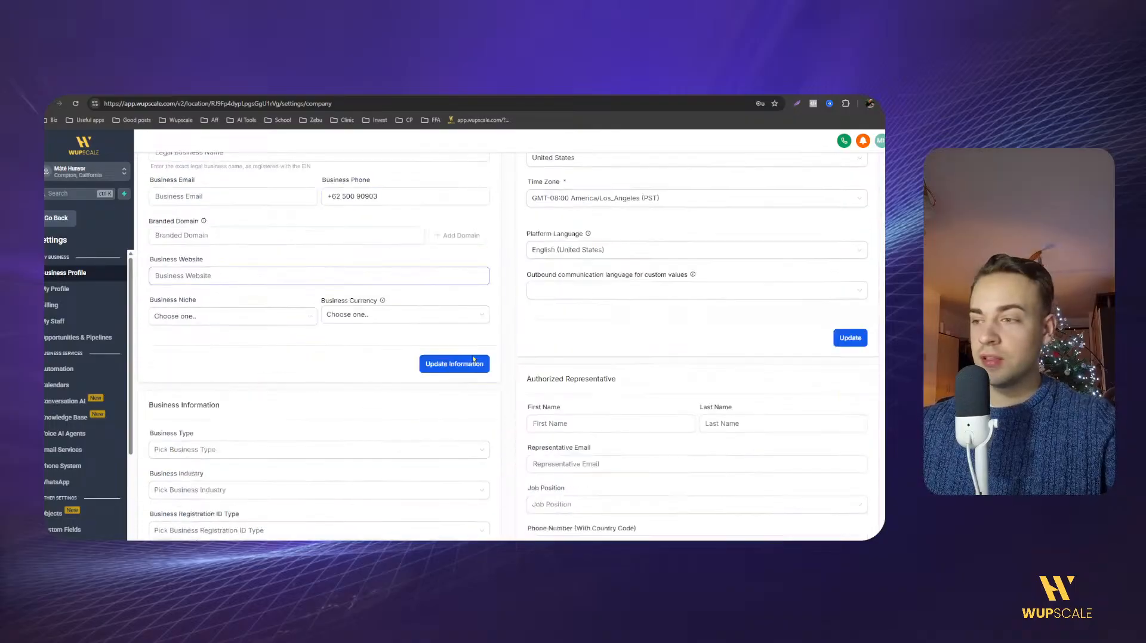
pyautogui.scroll(7, 465, 352)
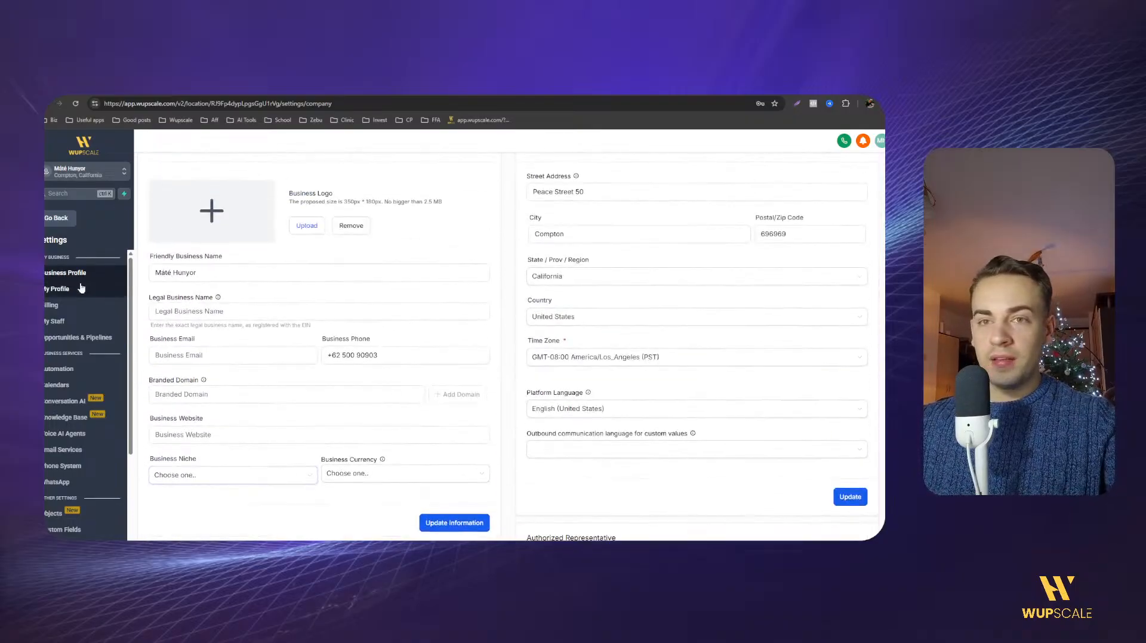
# Open the My Profile settings and review the personal data fields for name, email, calendar and signature.
pyautogui.click(60, 289)
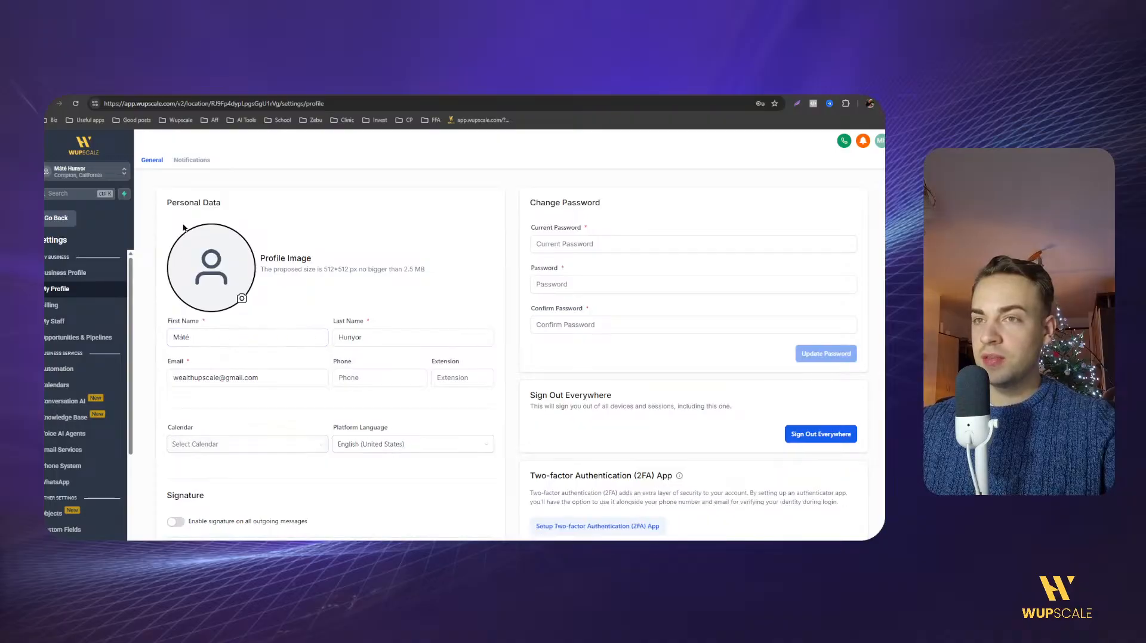
pyautogui.moveTo(159, 328); pyautogui.dragTo(258, 334)
pyautogui.click(254, 337)
pyautogui.click(153, 371)
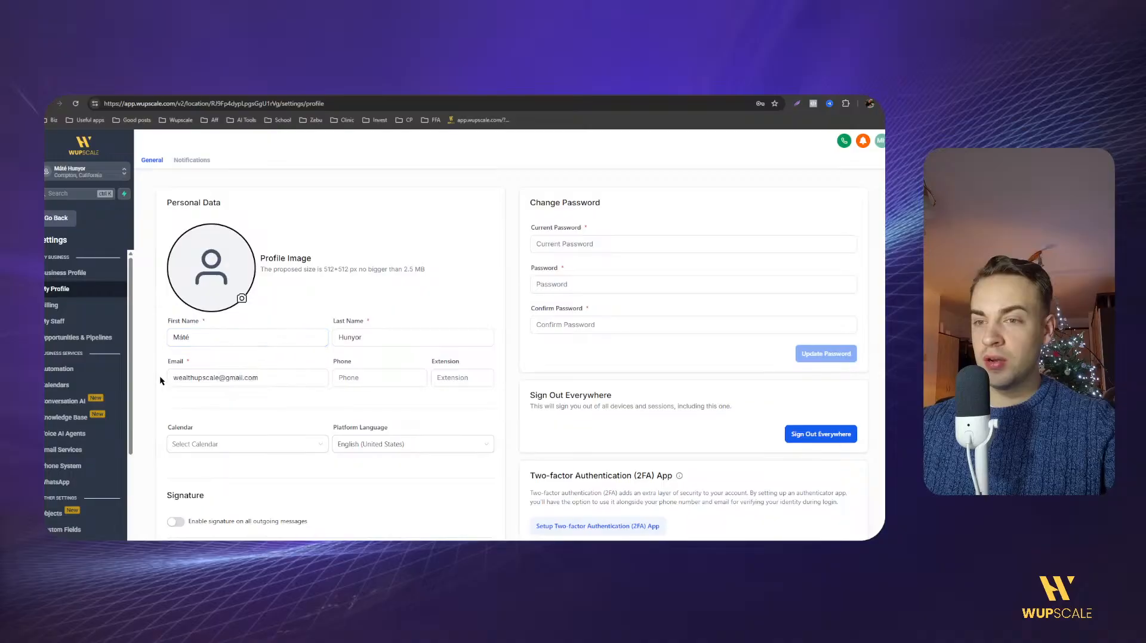
pyautogui.scroll(-2, 160, 375)
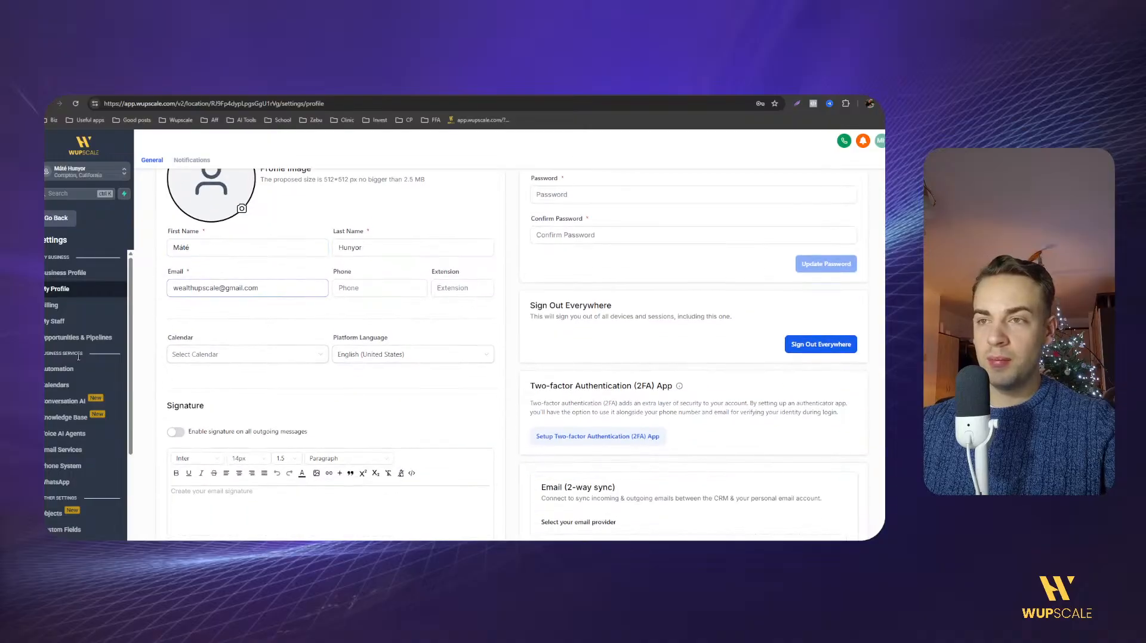
# Open the form for adding a user under My Staff and examine its first name, last name and email fields.
pyautogui.click(84, 324)
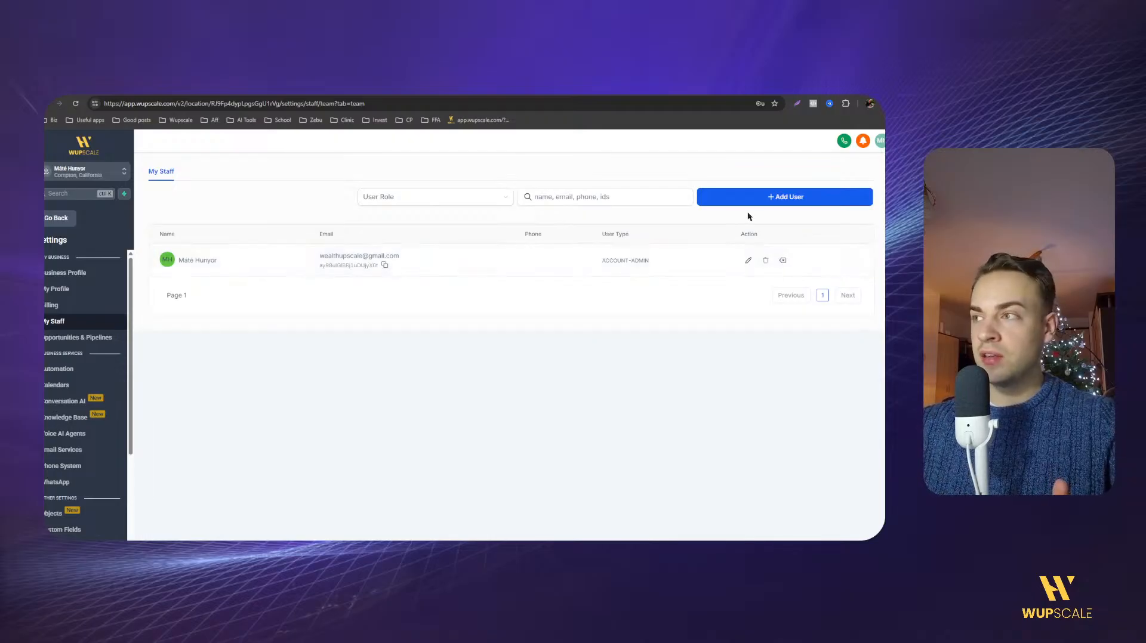
pyautogui.click(749, 196)
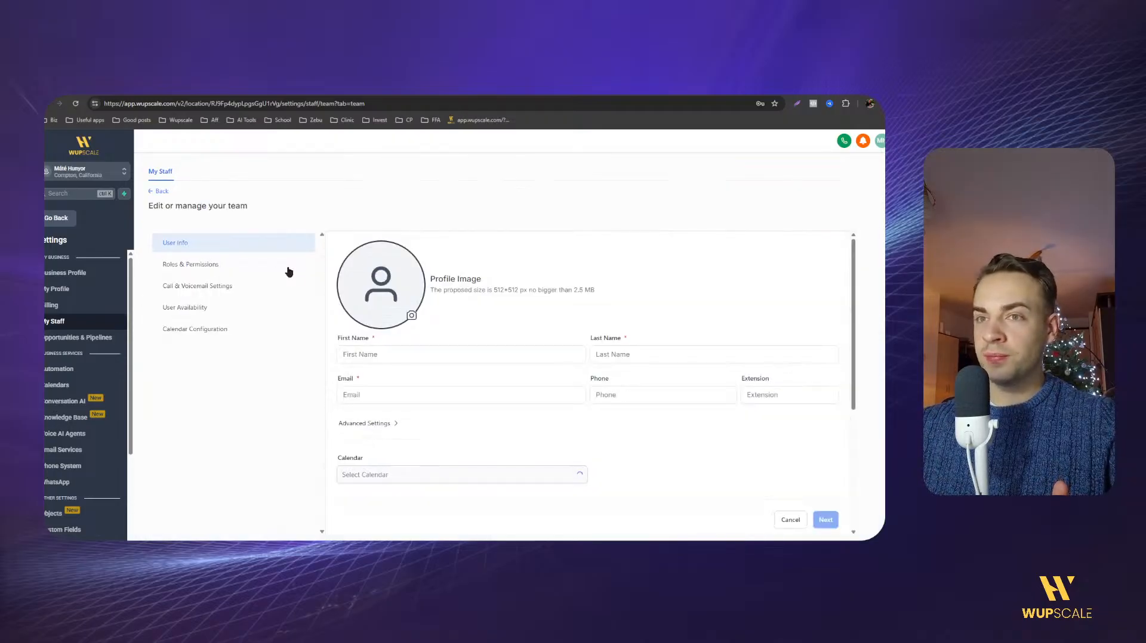
pyautogui.click(348, 356)
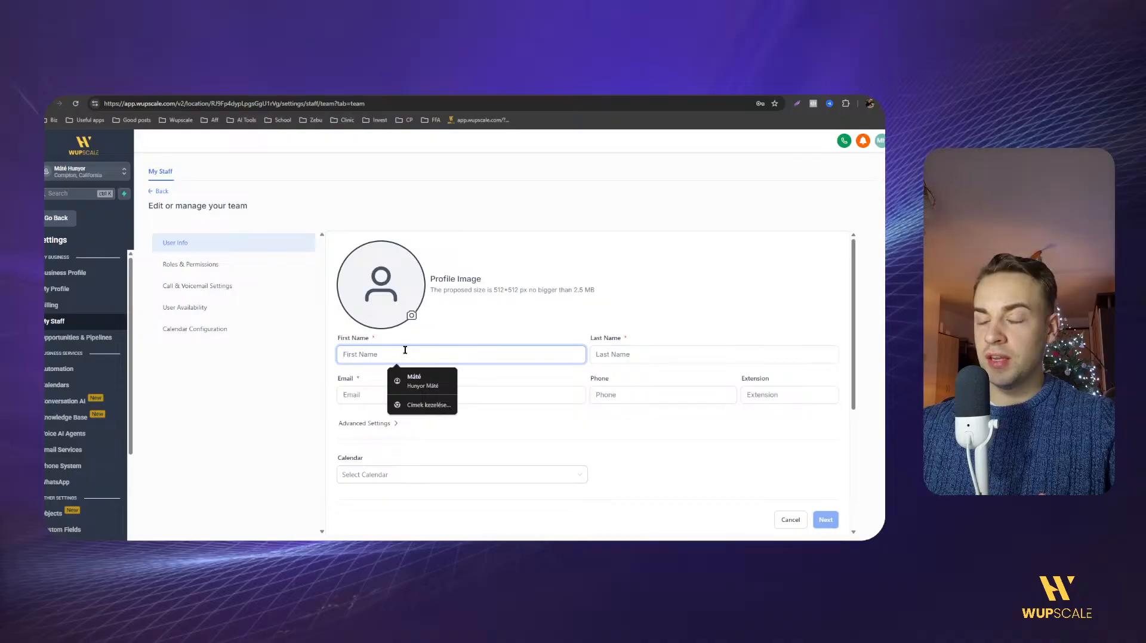
pyautogui.click(536, 343)
pyautogui.click(624, 348)
pyautogui.click(514, 393)
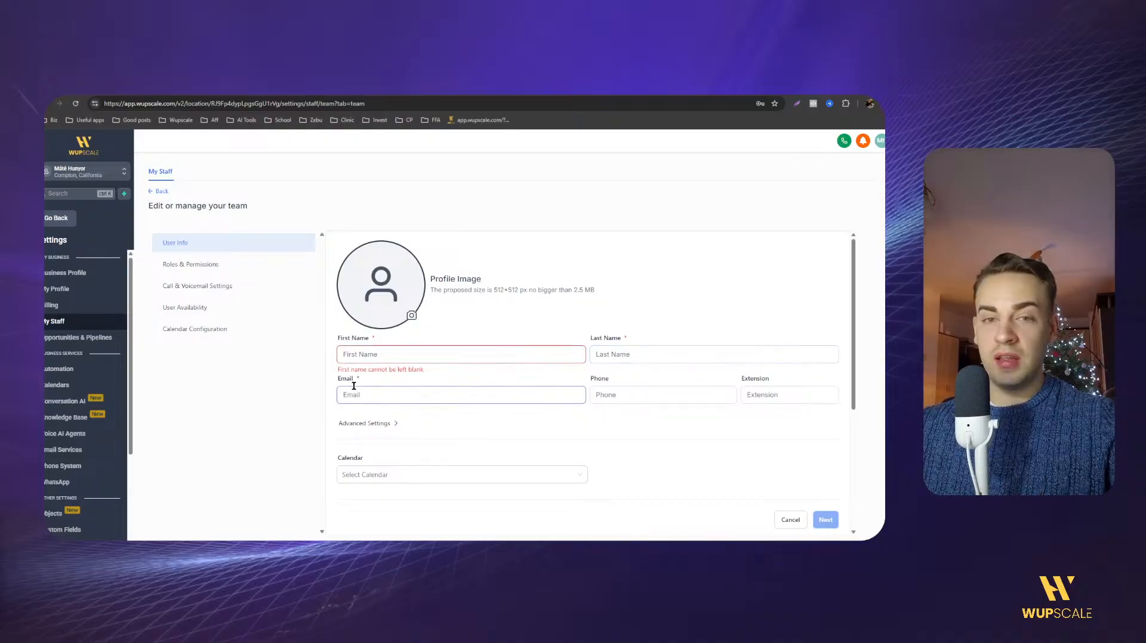
# Switch to Gmail to view the account activation email with its login button, and return to the Wupscale user form.
pyautogui.click(317, 86)
pyautogui.click(847, 175)
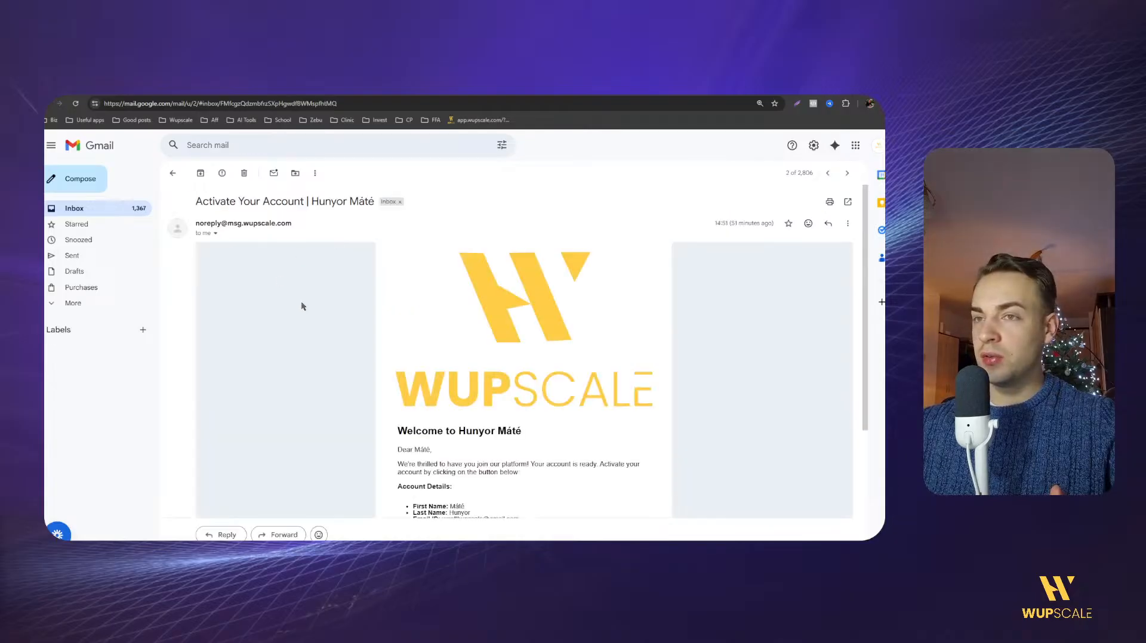
pyautogui.scroll(-3, 479, 344)
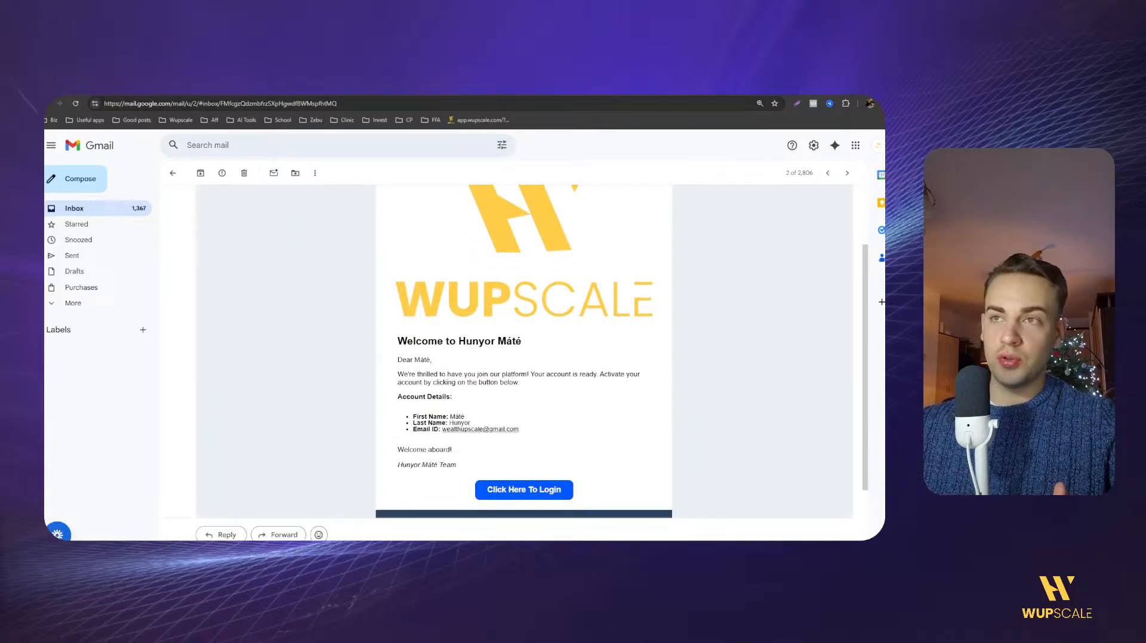
pyautogui.click(318, 94)
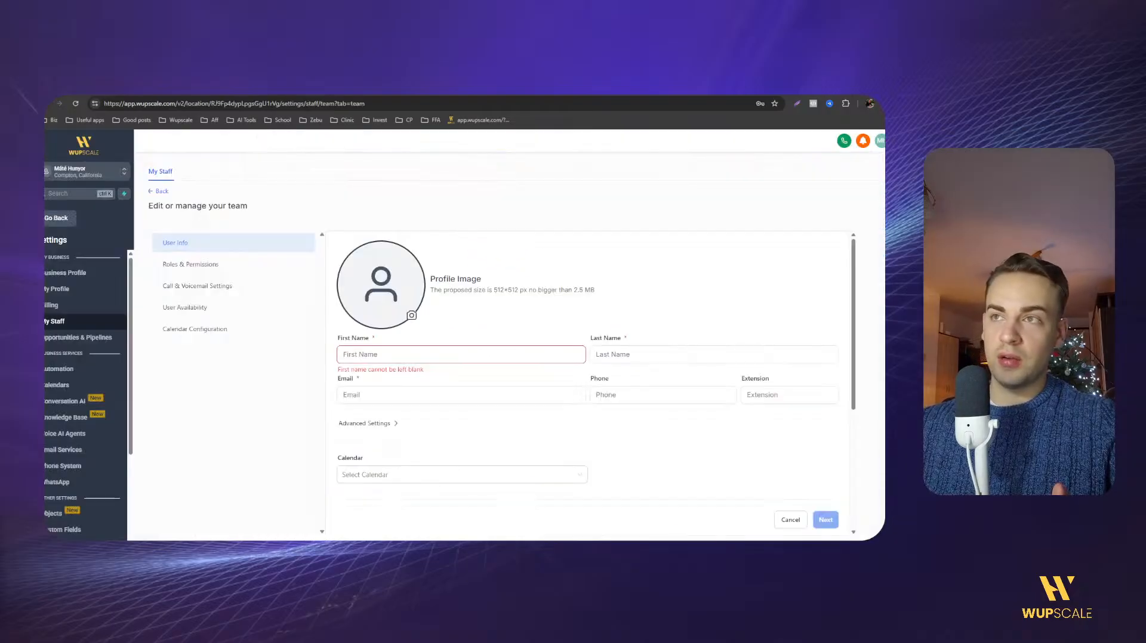
# Leave the user form and settings without adding a user, and check the "Create a calendar" item in the funnel-building document.
pyautogui.click(157, 193)
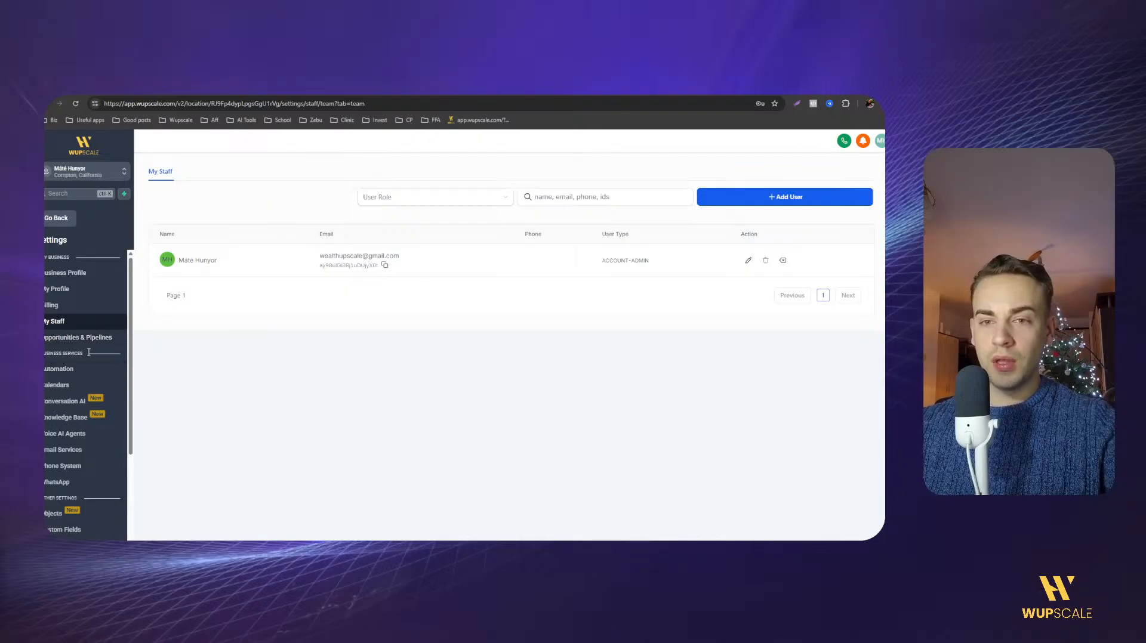
pyautogui.click(57, 220)
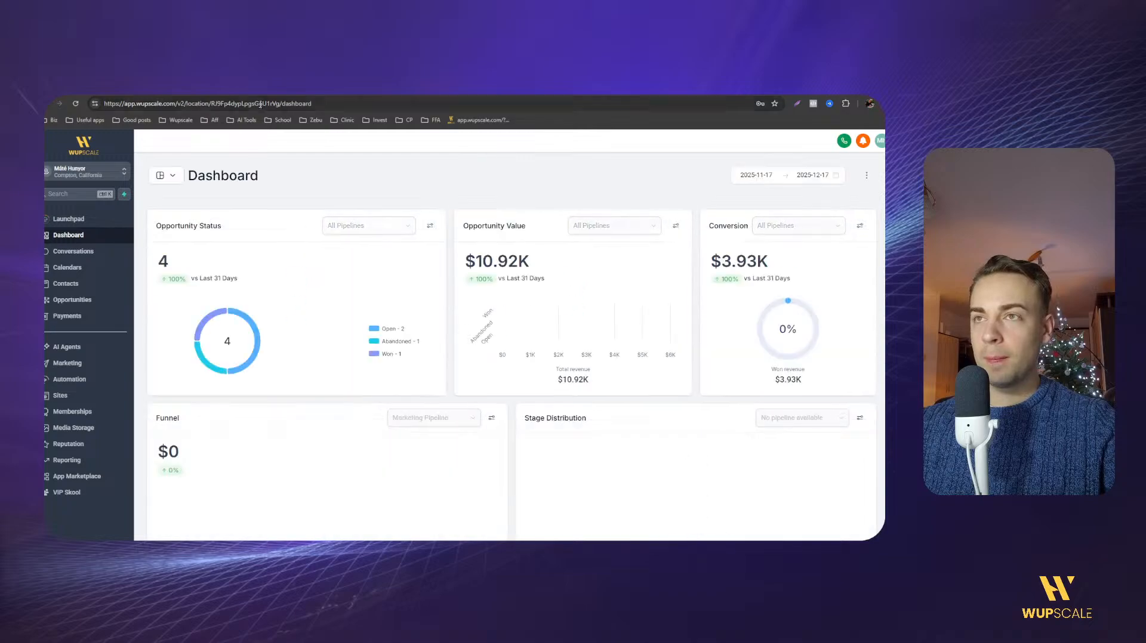
pyautogui.click(189, 89)
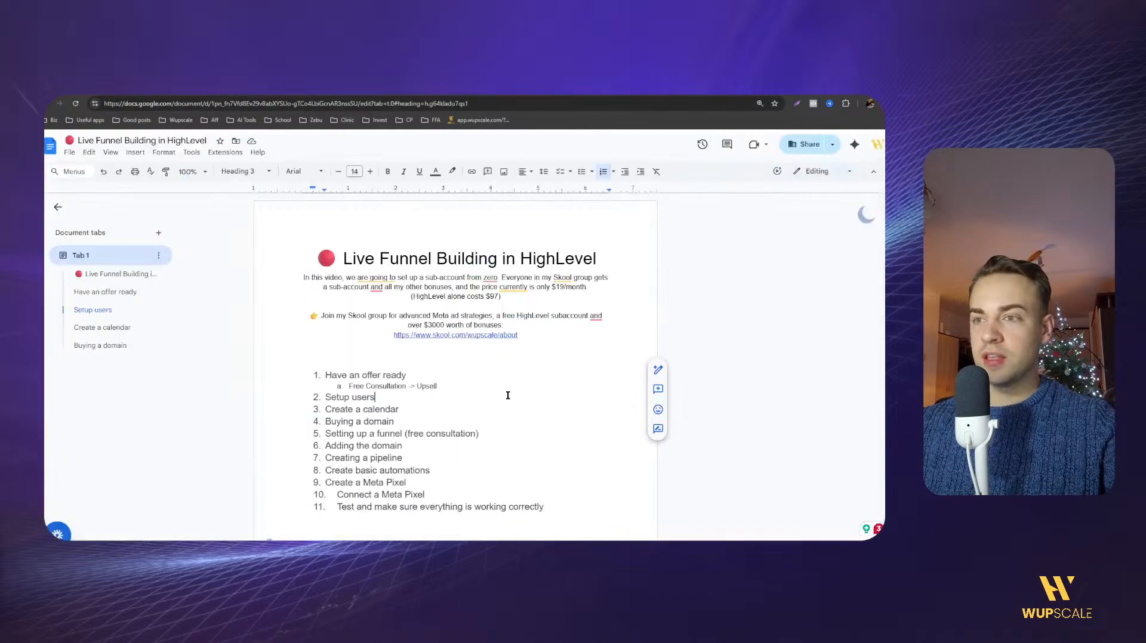
pyautogui.moveTo(329, 409); pyautogui.dragTo(400, 412)
pyautogui.click(399, 413)
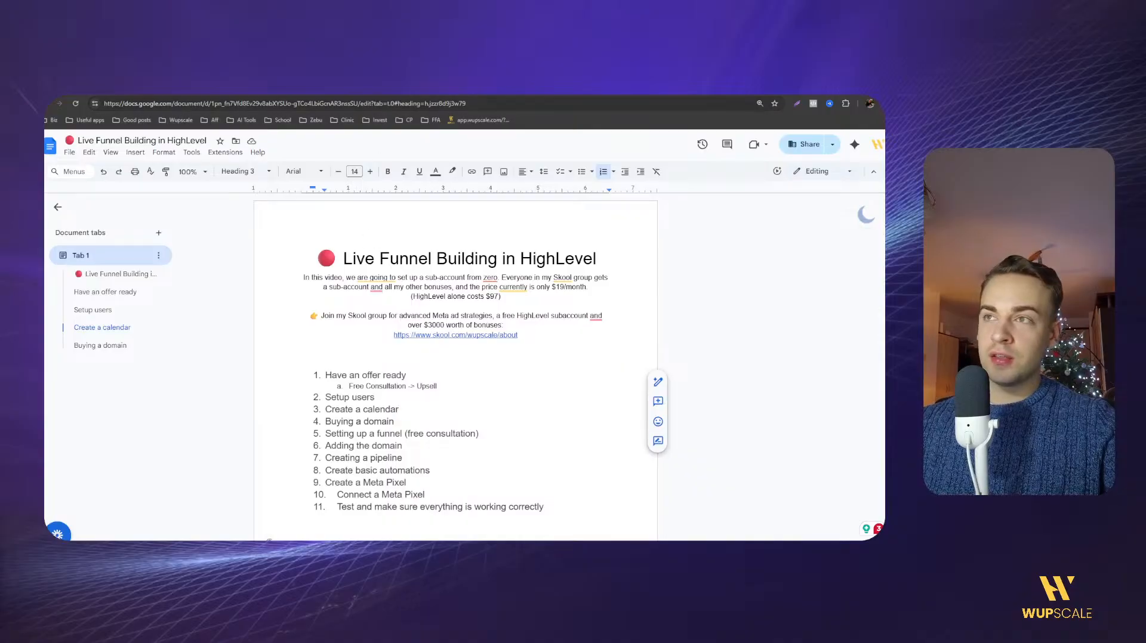
# Switch to the Wupscale sub-account, open the calendar settings, and go through the four-part calendar actions tour to its end.
pyautogui.click(122, 90)
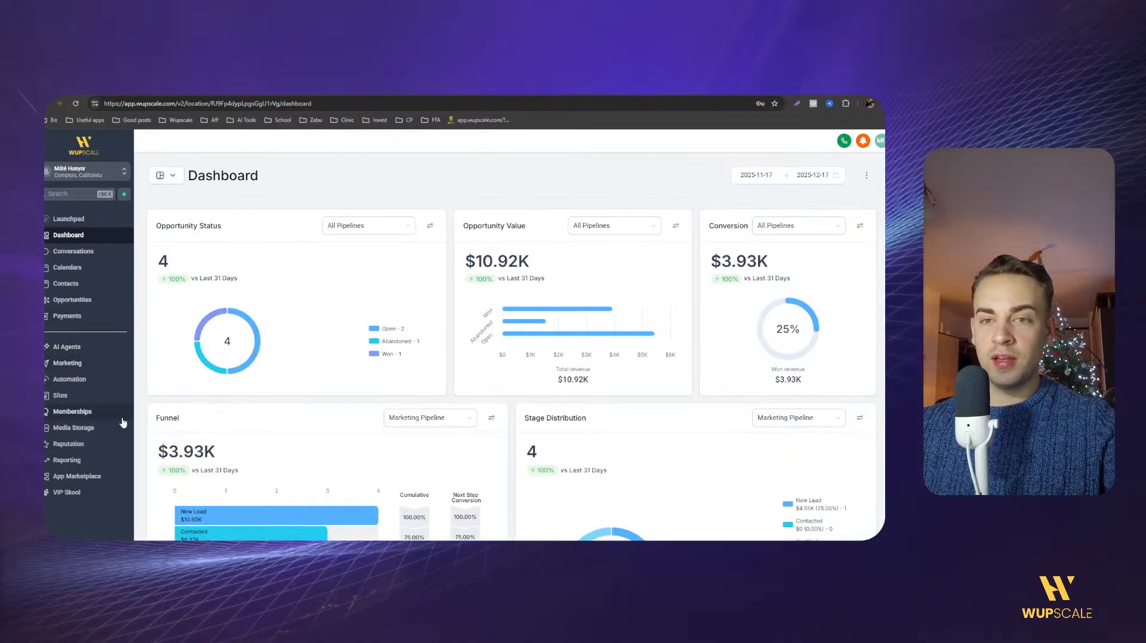
pyautogui.click(96, 274)
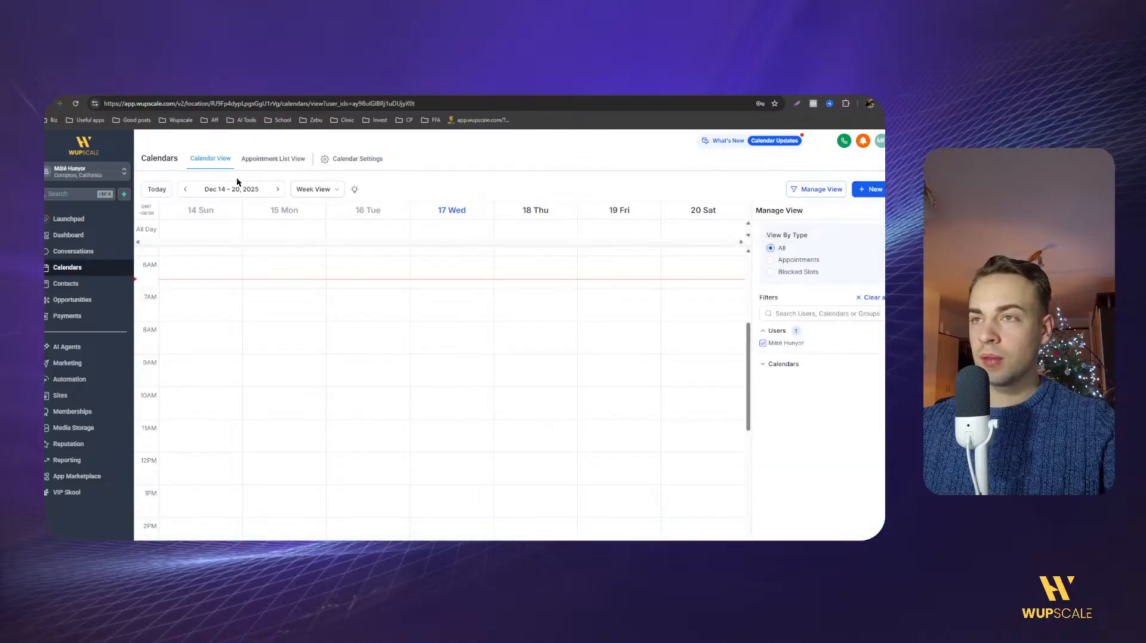
pyautogui.click(339, 160)
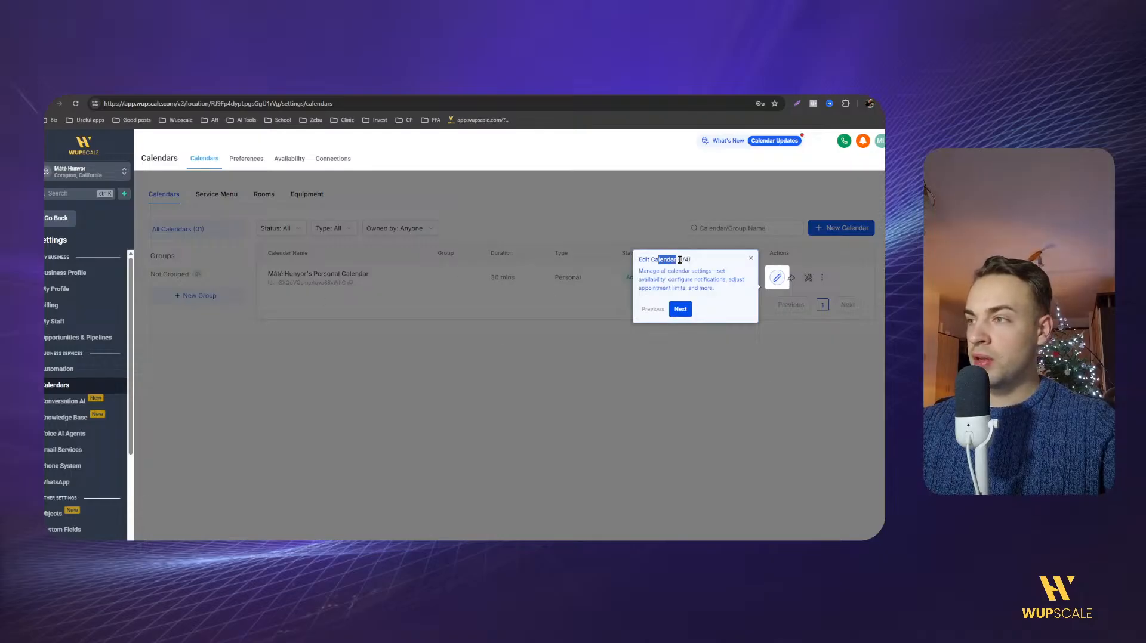
pyautogui.click(679, 309)
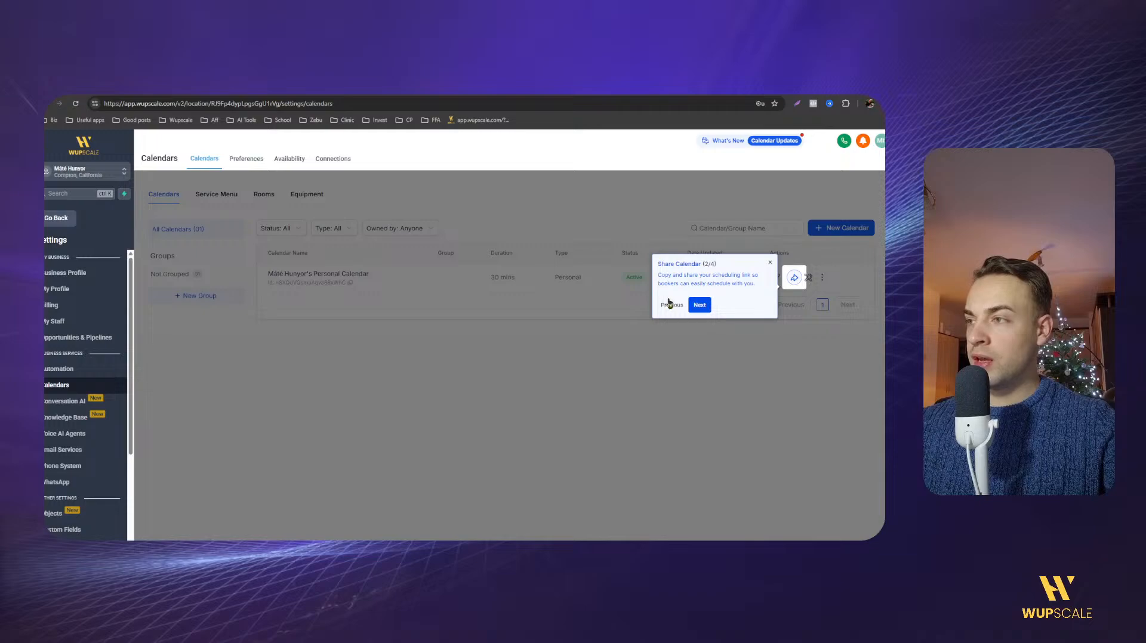
pyautogui.click(700, 306)
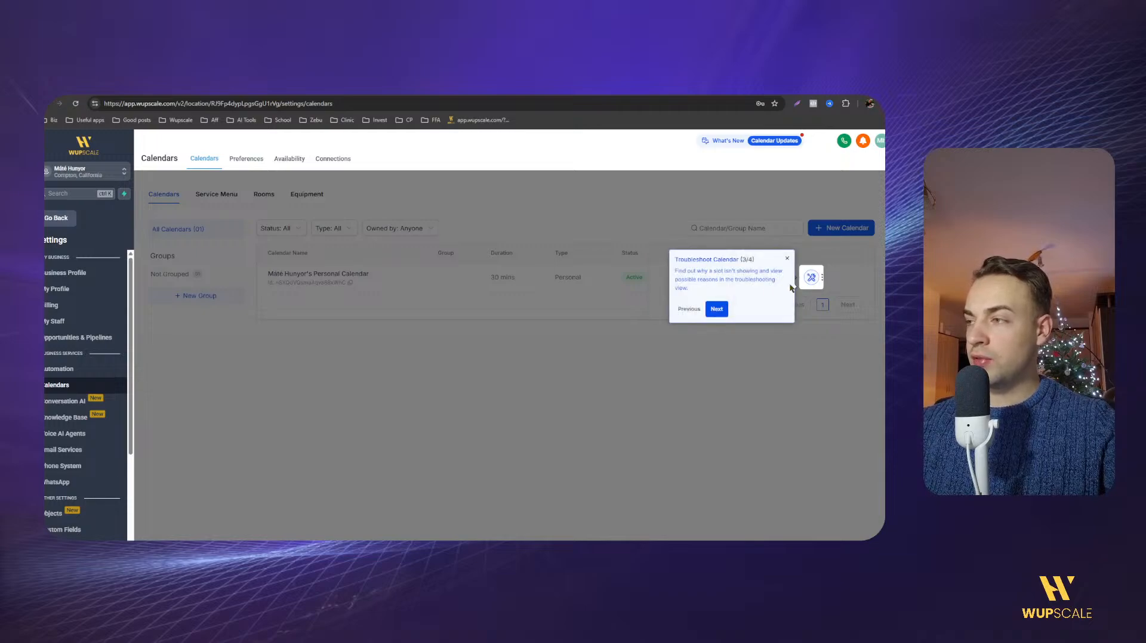
pyautogui.click(716, 308)
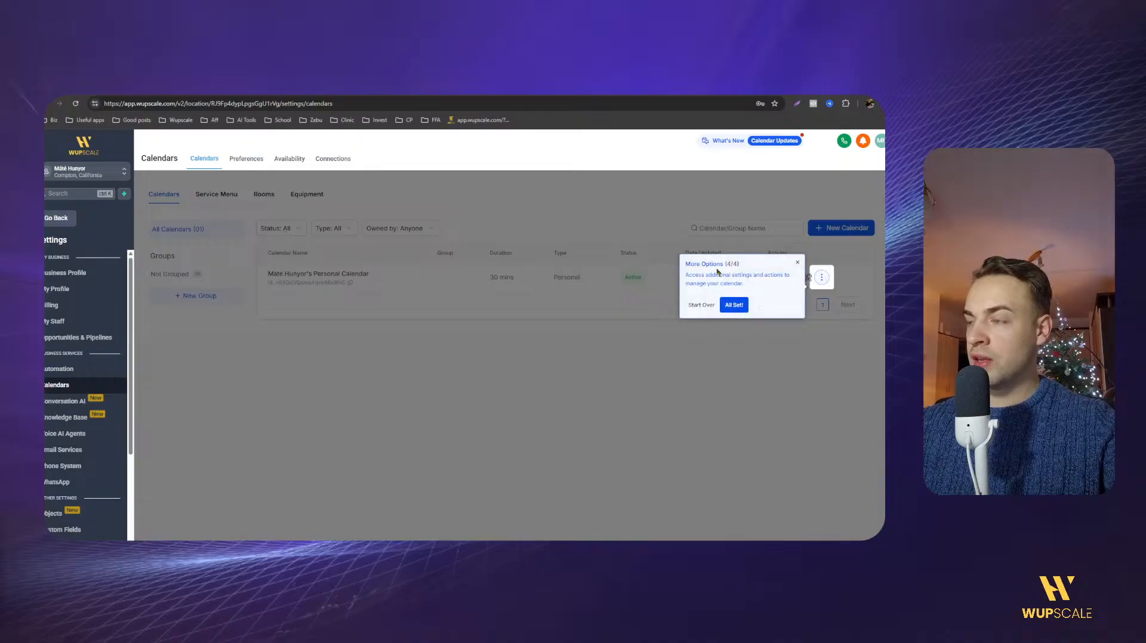
pyautogui.click(734, 305)
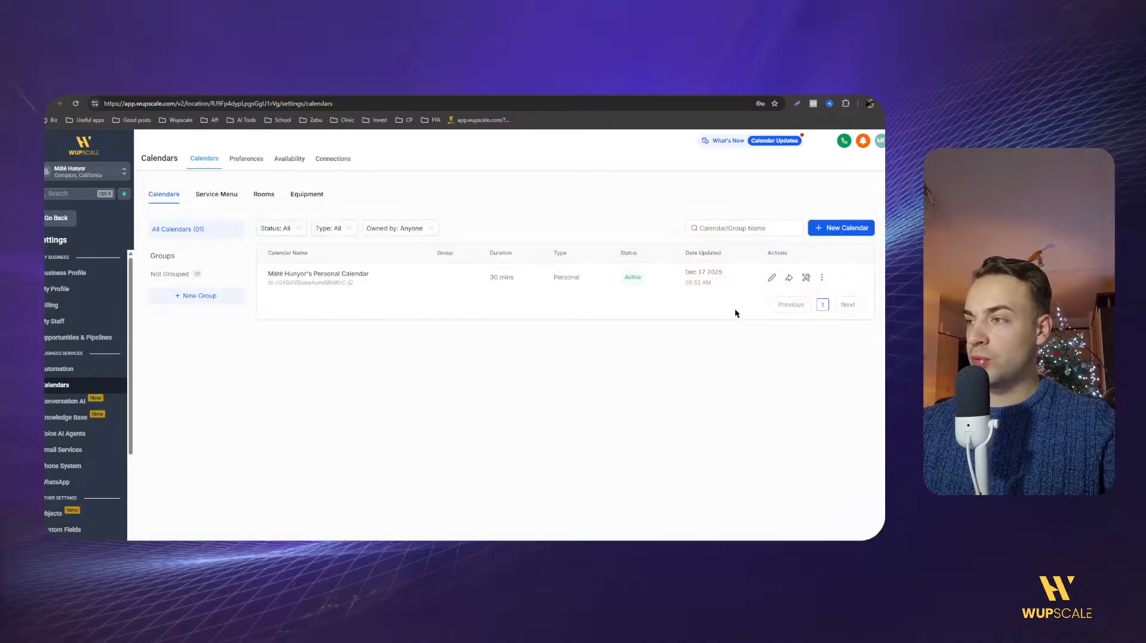
# Open the calendar Connections settings and review the Connected Calendars section for the current staff member.
pyautogui.click(332, 159)
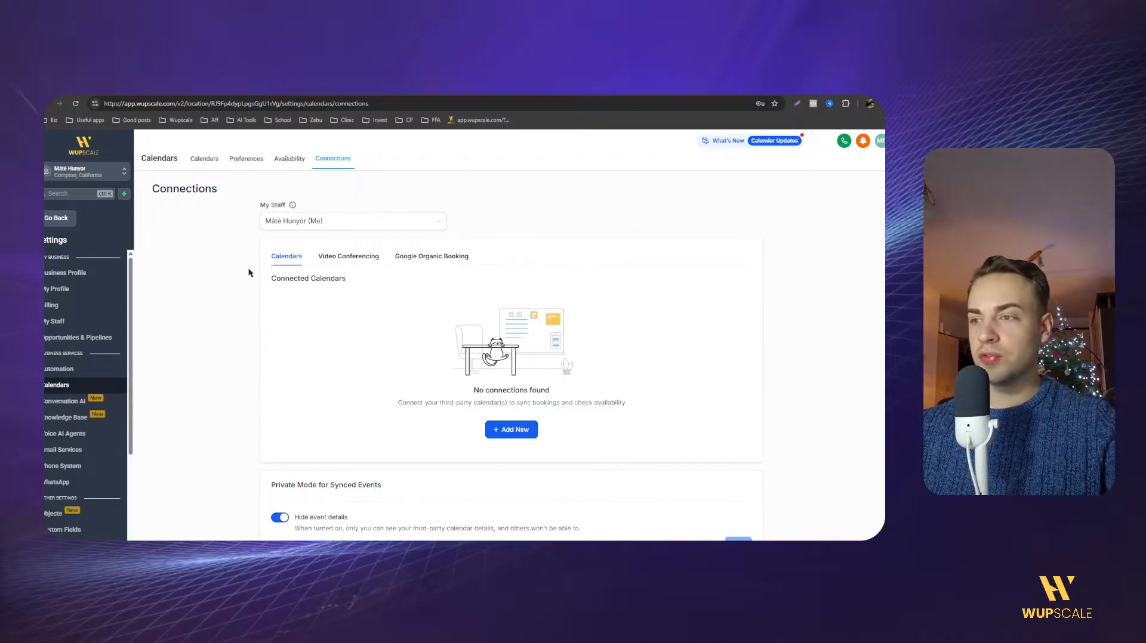
pyautogui.moveTo(272, 279); pyautogui.dragTo(317, 278)
pyautogui.click(226, 307)
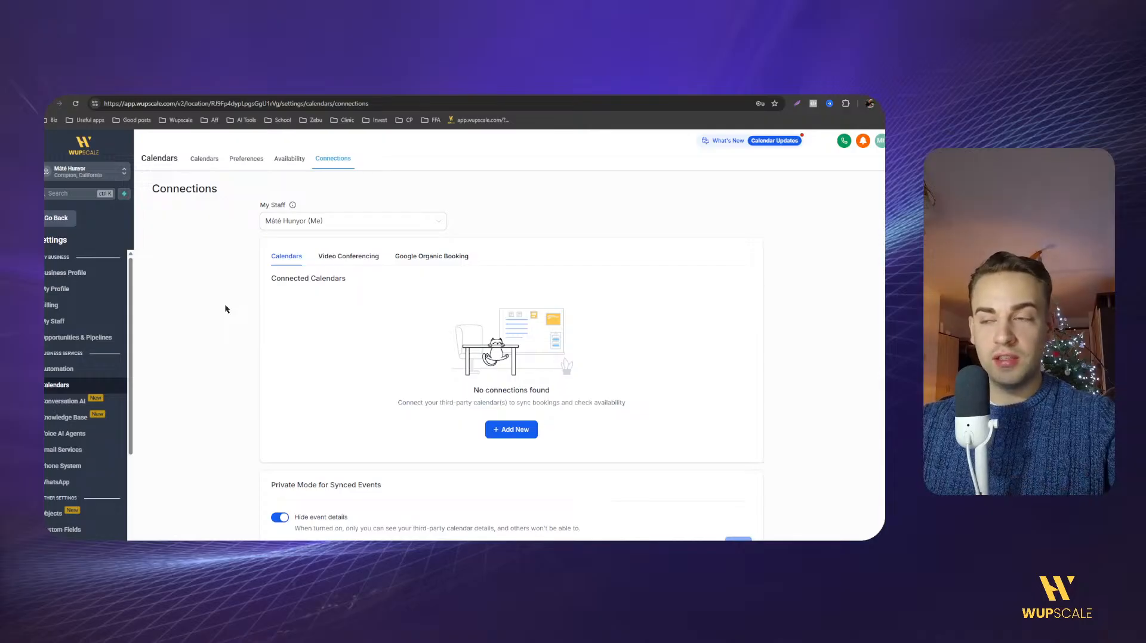
pyautogui.moveTo(272, 278); pyautogui.dragTo(292, 278)
pyautogui.click(283, 279)
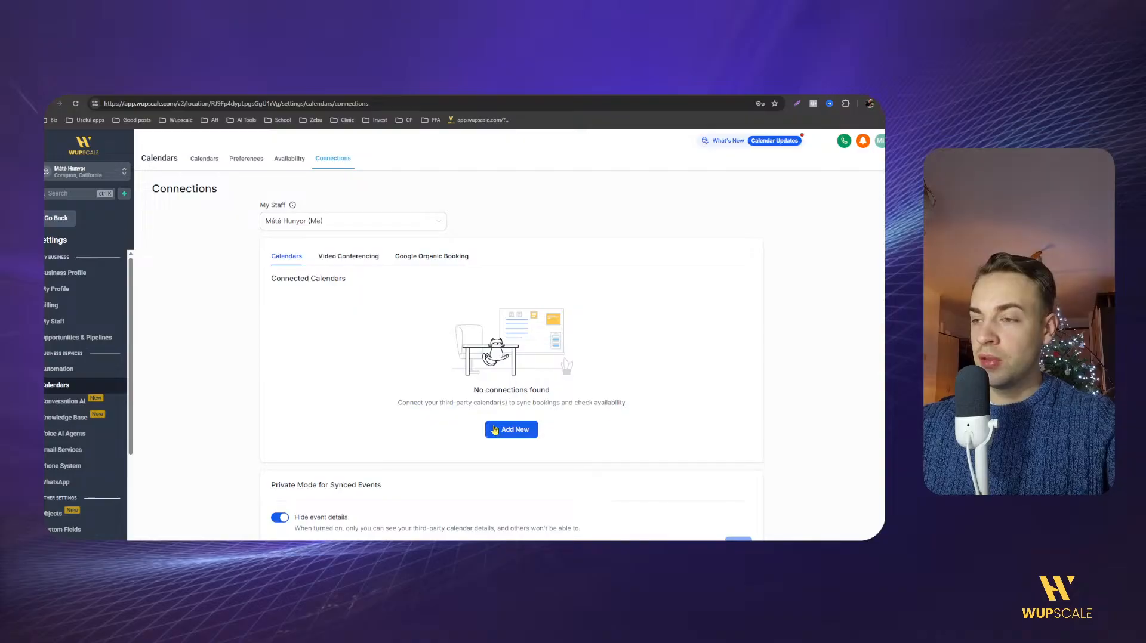
# Add a Google Calendar connection by choosing a Google account and granting Lead Connector access to it.
pyautogui.click(495, 430)
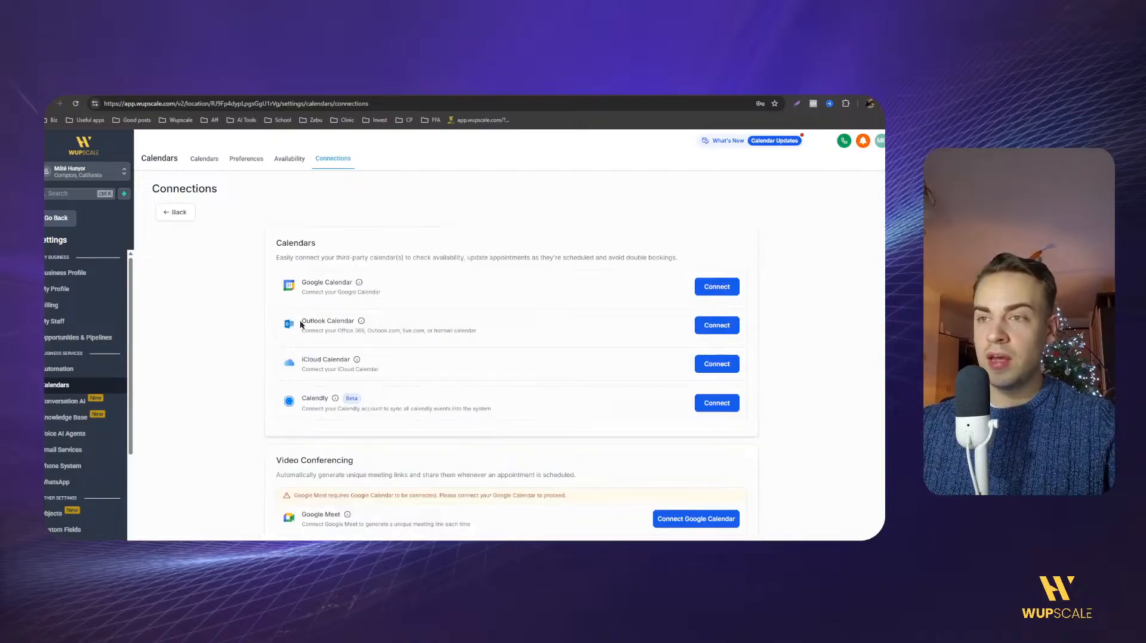
pyautogui.moveTo(305, 282); pyautogui.dragTo(327, 292)
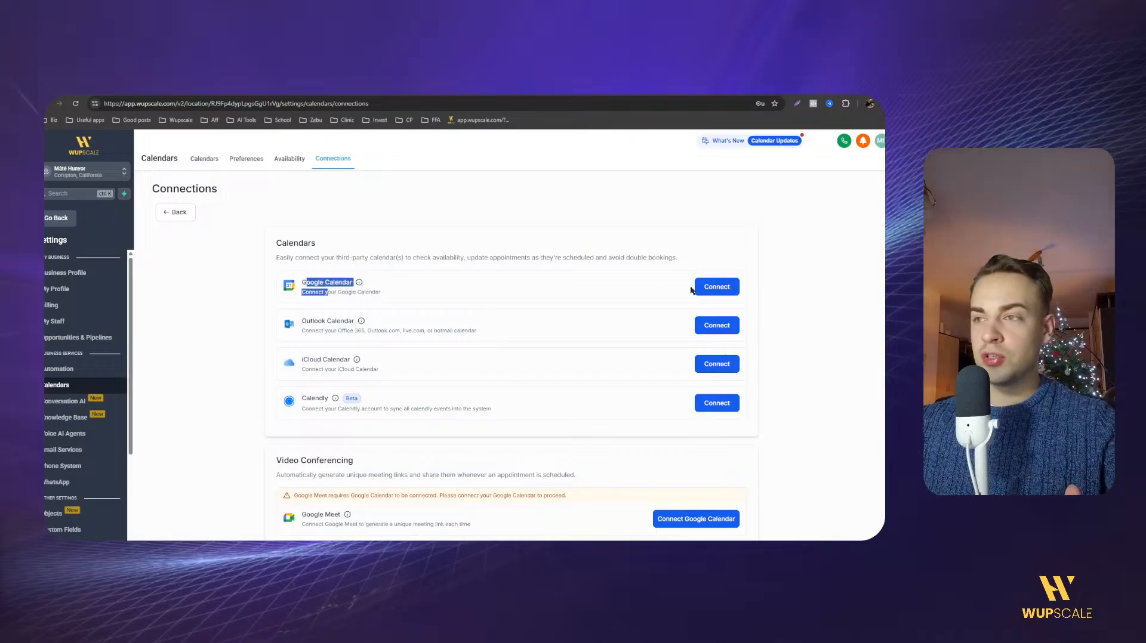
pyautogui.click(706, 290)
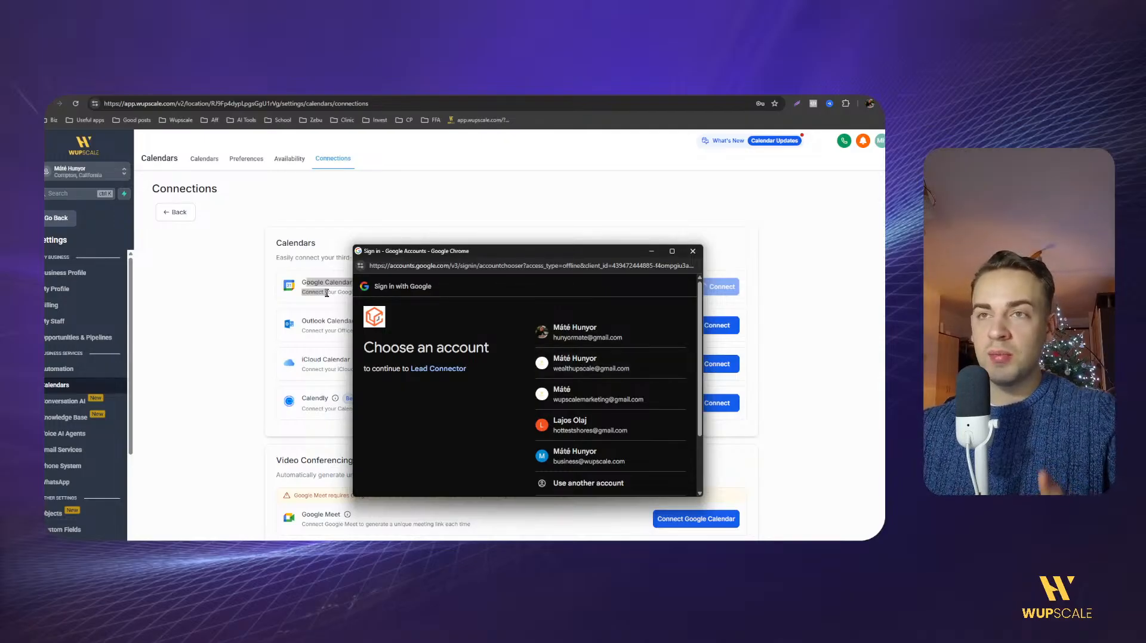
pyautogui.click(590, 370)
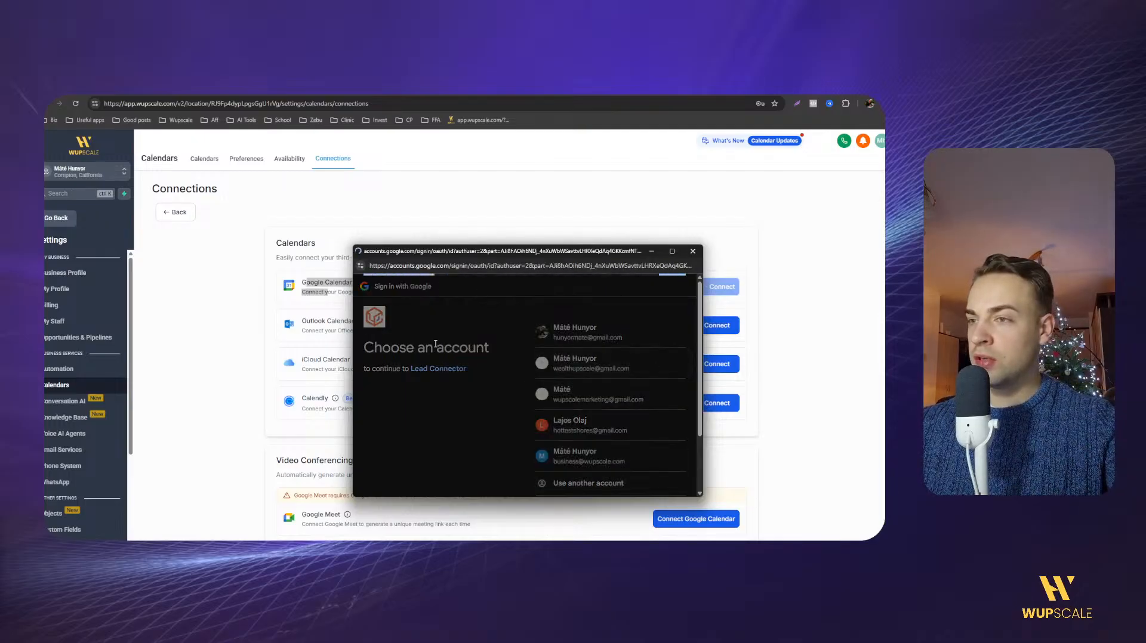
pyautogui.click(651, 423)
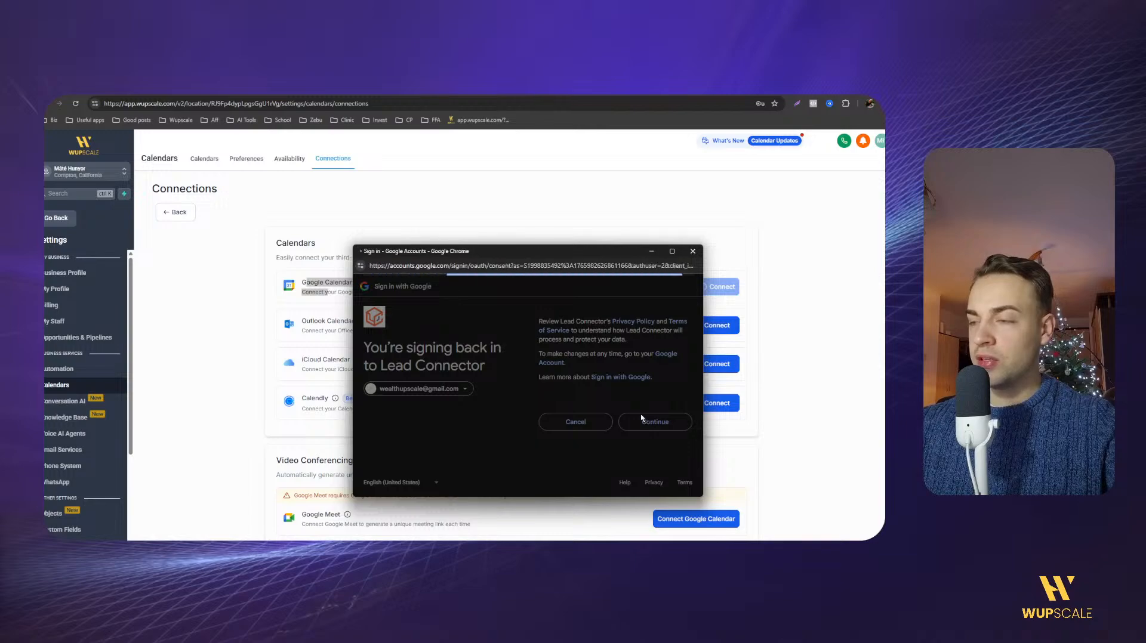
pyautogui.scroll(-2, 645, 421)
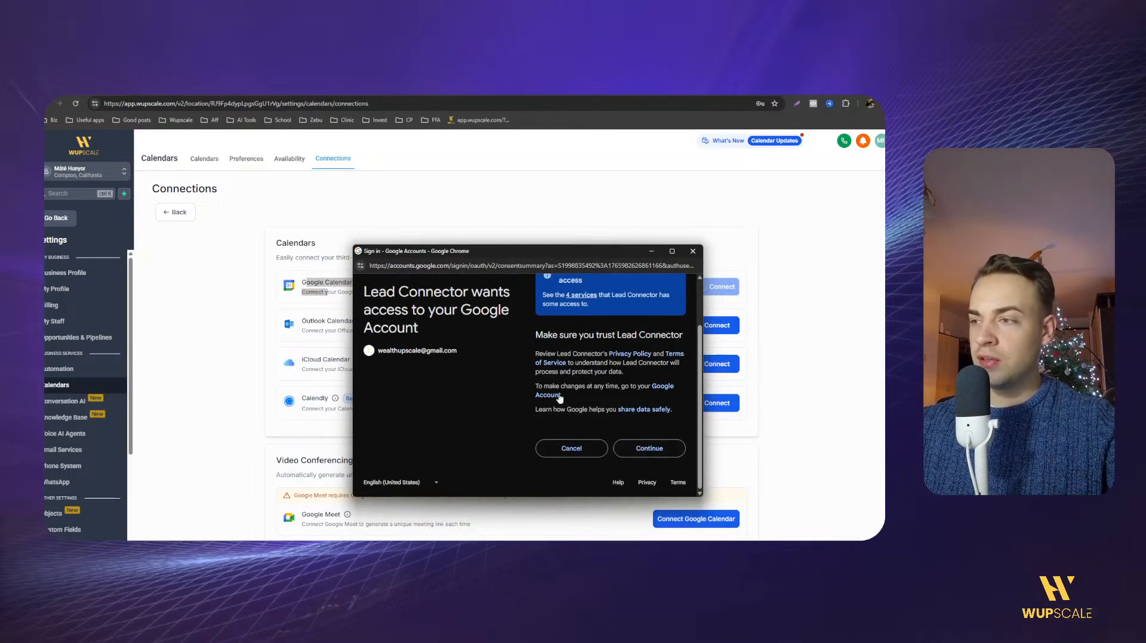
pyautogui.click(650, 453)
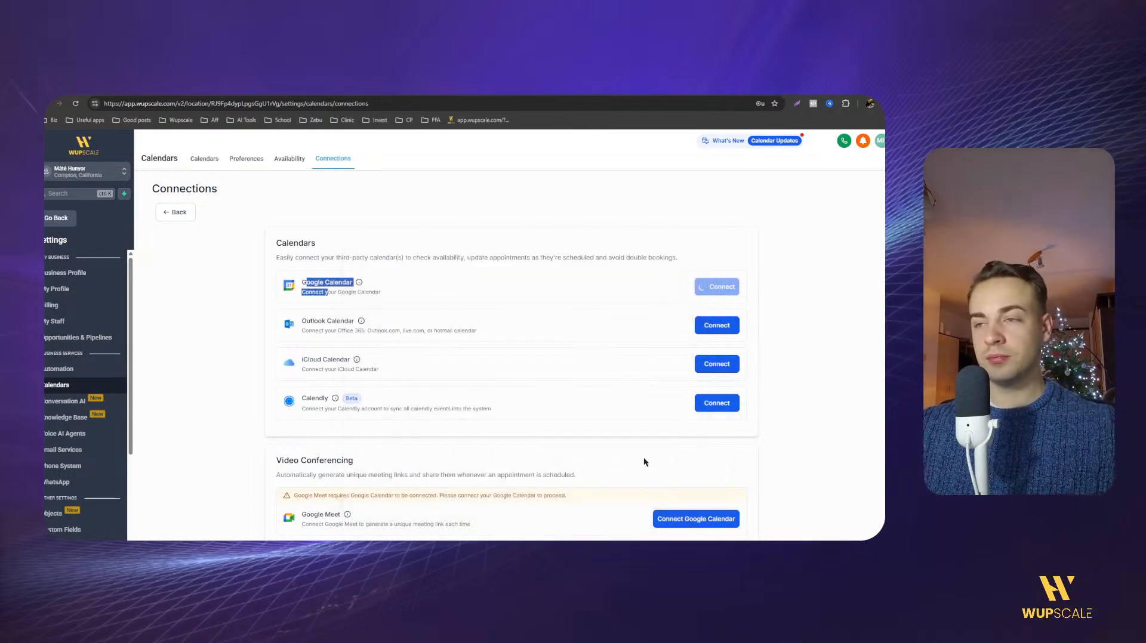
pyautogui.click(208, 314)
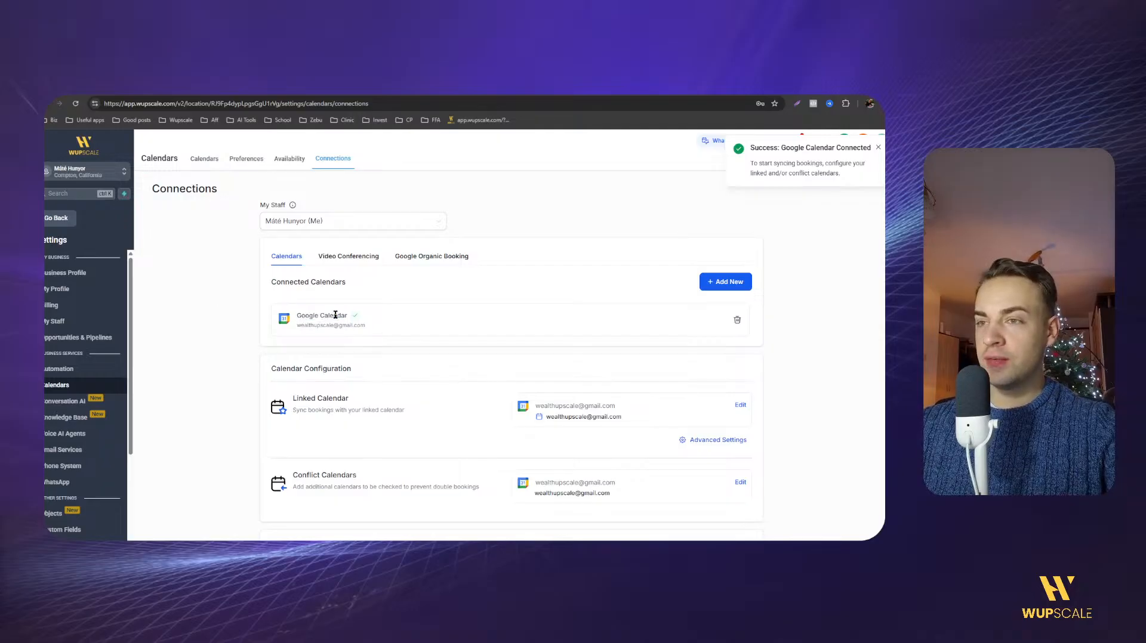
# Review the Linked Calendar and Conflict Calendars entries in the calendar configuration.
pyautogui.scroll(-1, 335, 359)
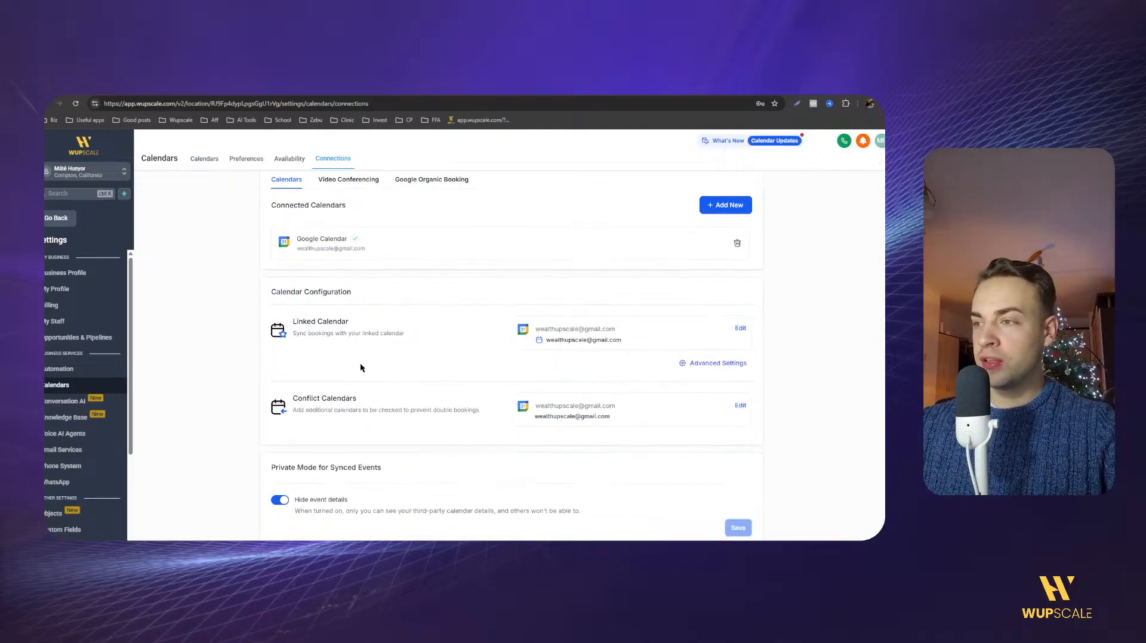
pyautogui.moveTo(299, 325); pyautogui.dragTo(364, 335)
pyautogui.click(320, 365)
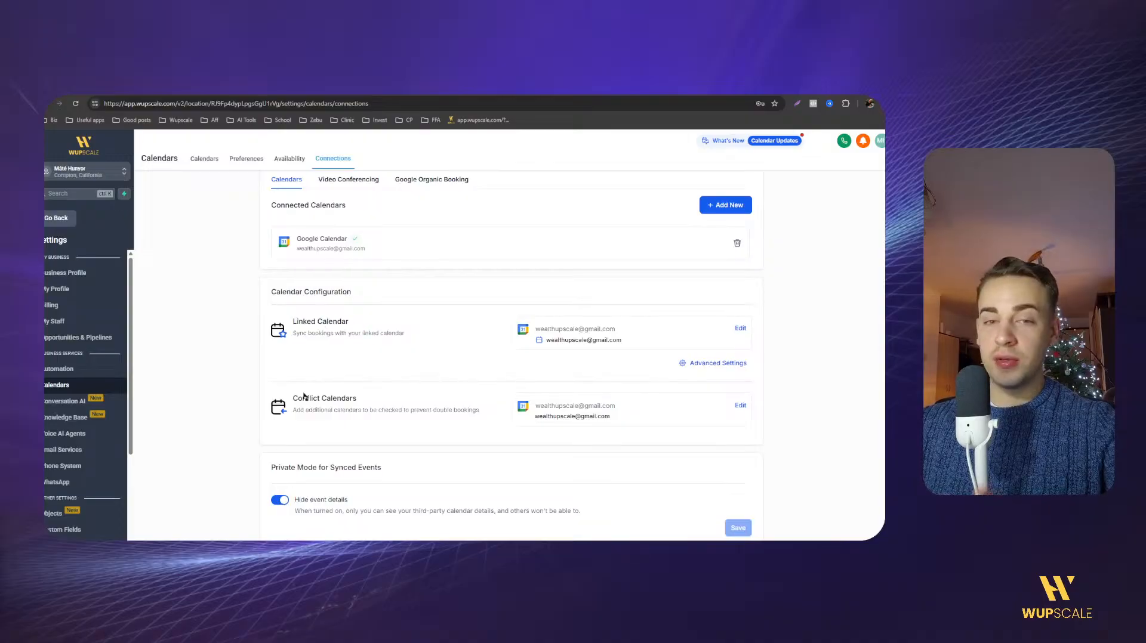
pyautogui.moveTo(292, 397); pyautogui.dragTo(346, 398)
pyautogui.click(339, 395)
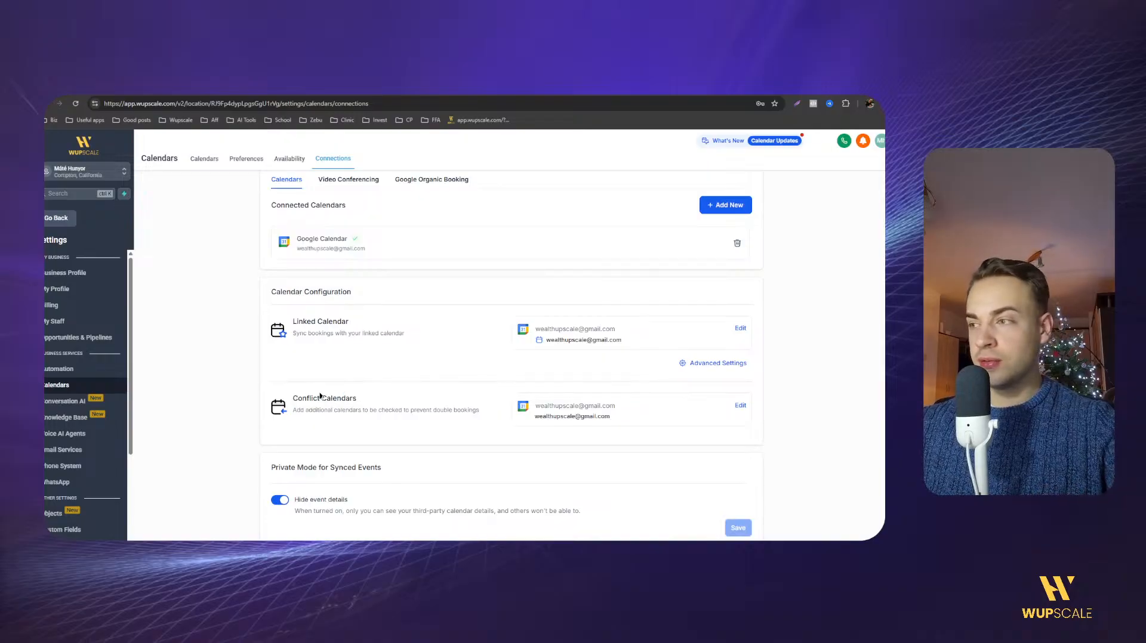
pyautogui.scroll(2, 221, 357)
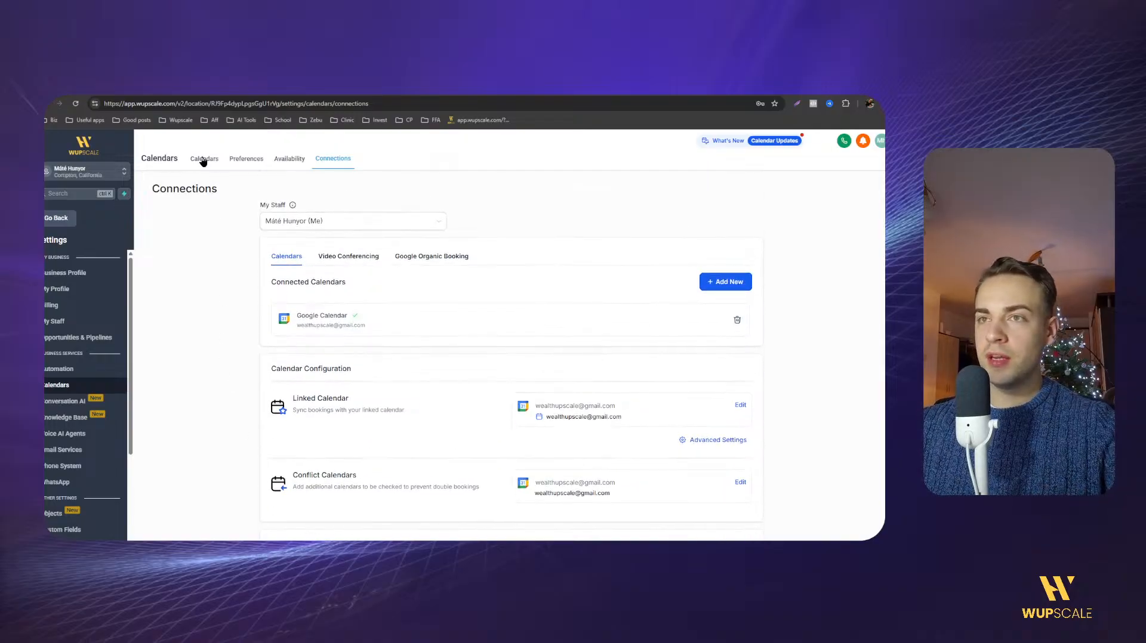
# Check the calendar list, open the Availability schedules, and examine which staff members can be chosen, keeping the current one.
pyautogui.click(203, 159)
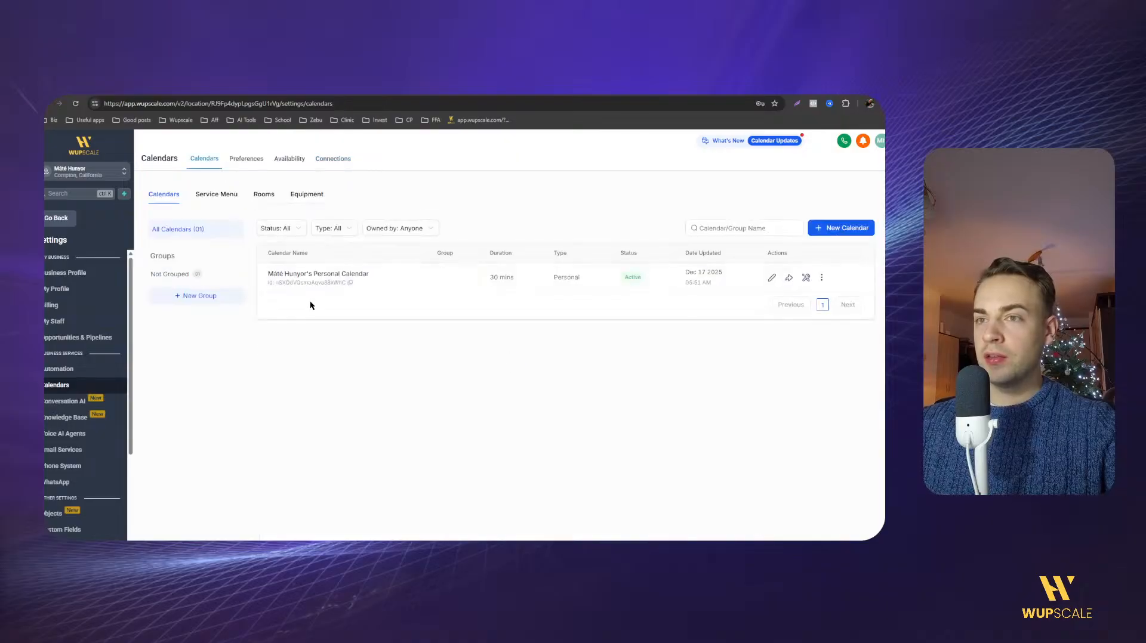
pyautogui.click(289, 159)
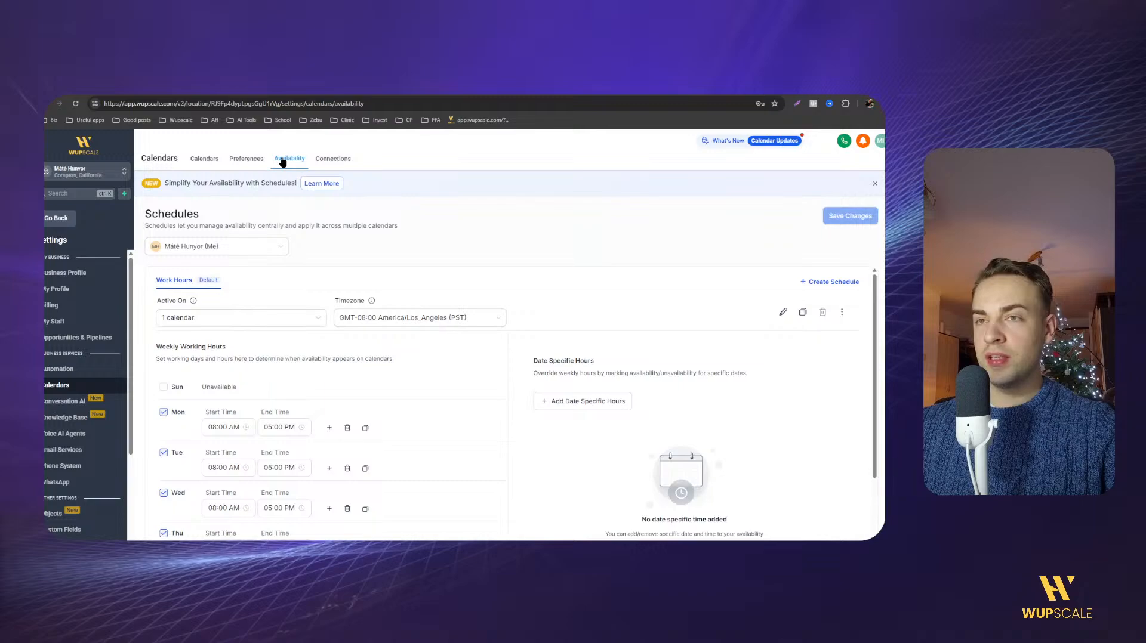
pyautogui.click(251, 247)
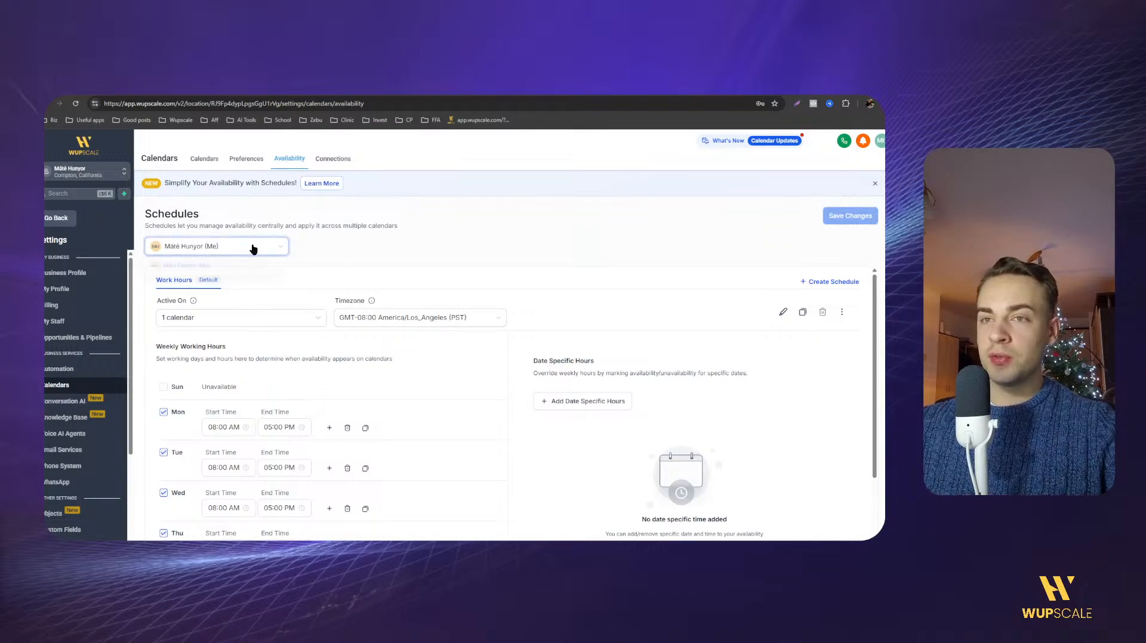
pyautogui.click(208, 268)
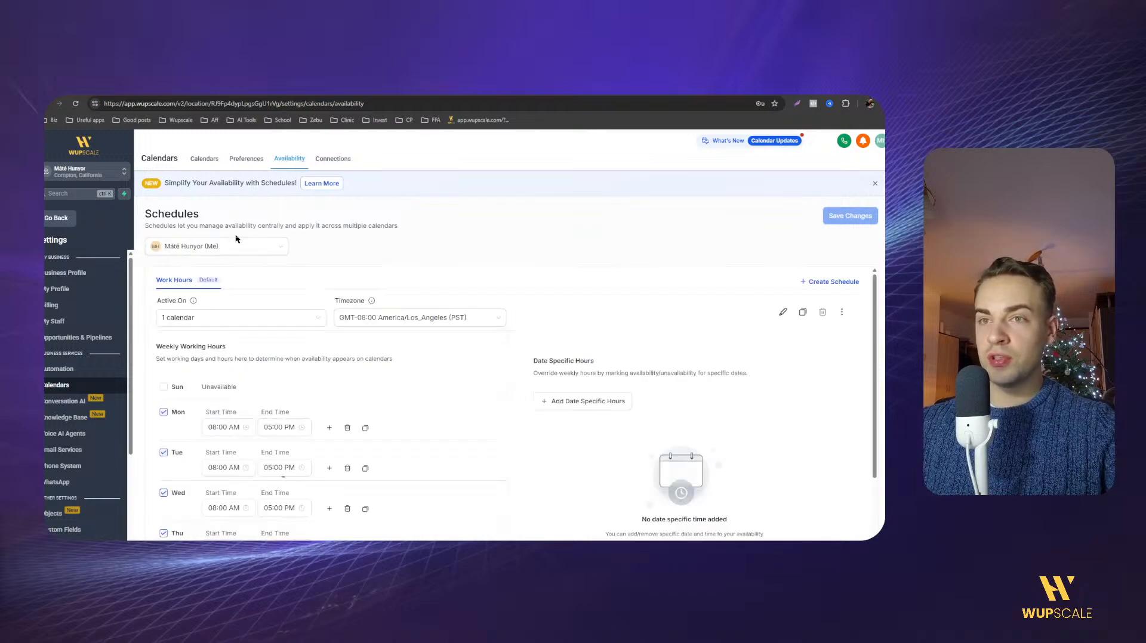
pyautogui.click(228, 255)
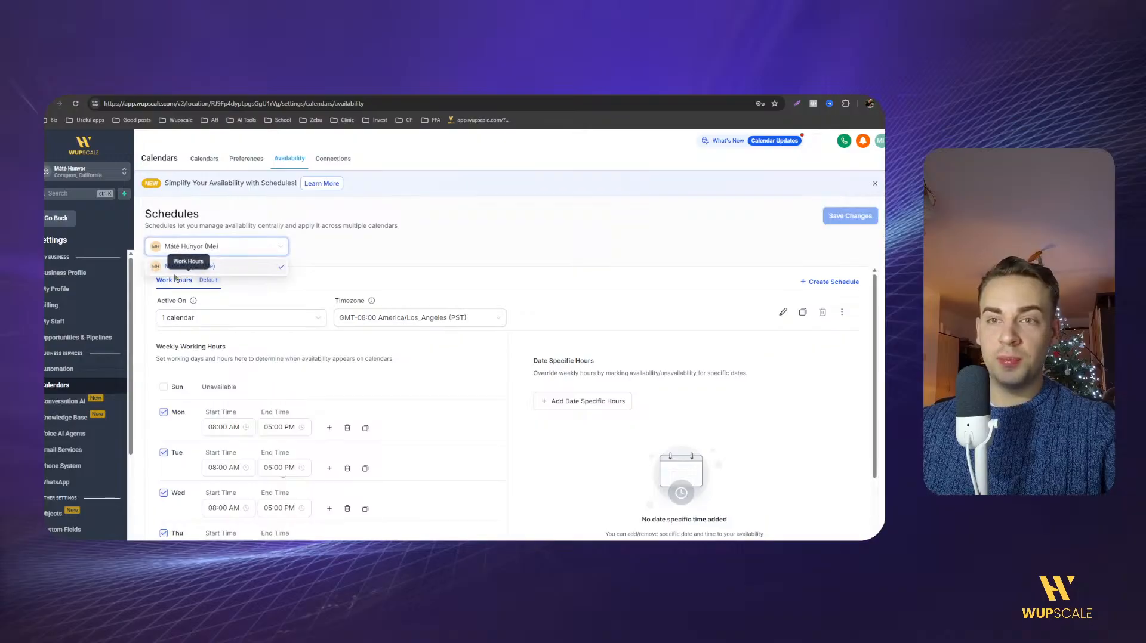
pyautogui.click(236, 270)
# Set the Monday and Tuesday end times in the weekly working hours to 10:00 PM.
pyautogui.scroll(-3, 316, 303)
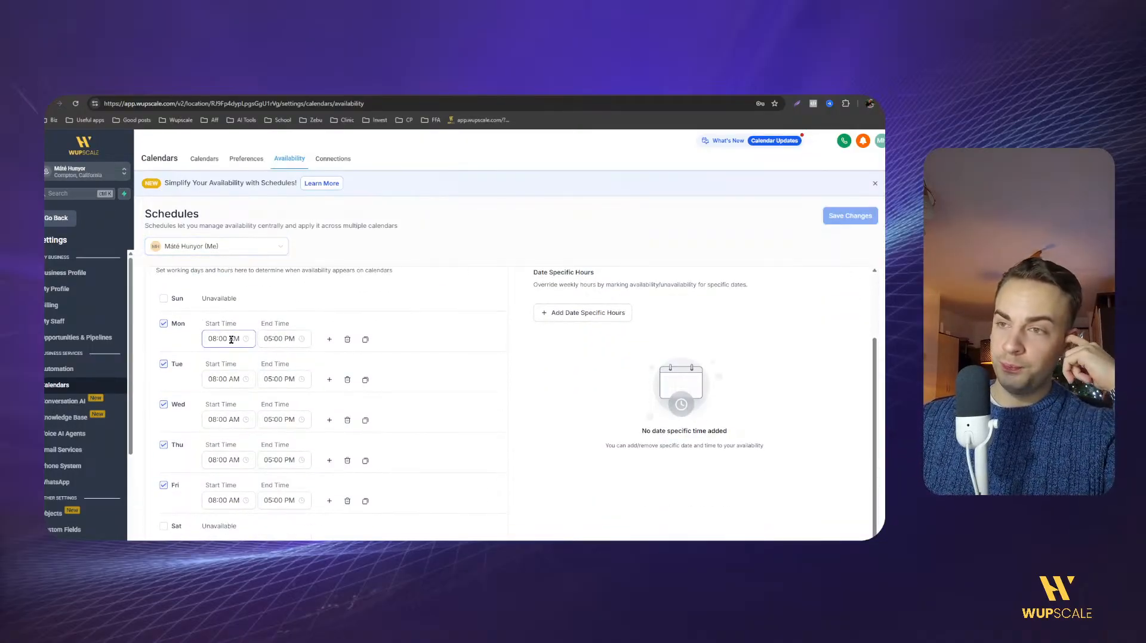
pyautogui.click(274, 339)
pyautogui.scroll(-1, 272, 400)
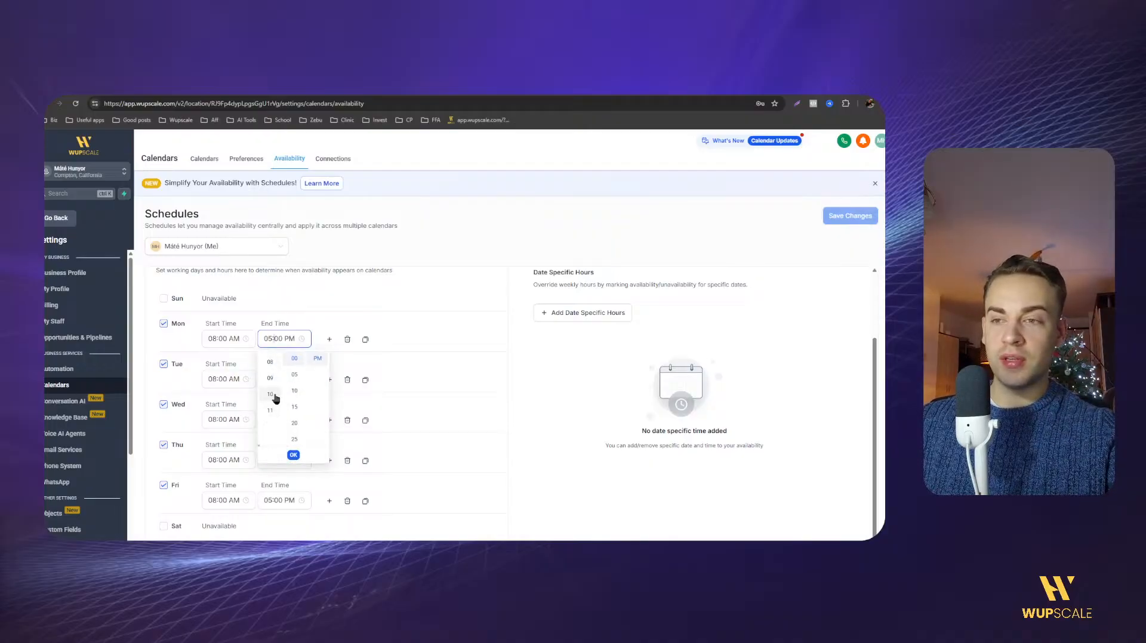
pyautogui.click(274, 397)
pyautogui.click(293, 455)
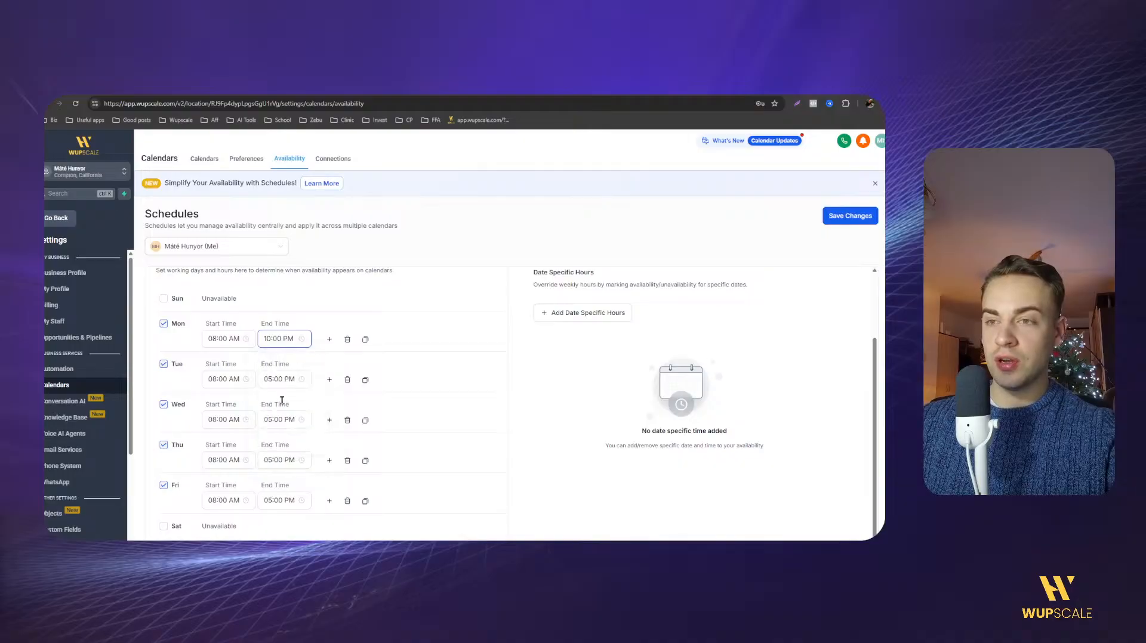
pyautogui.click(277, 380)
pyautogui.scroll(-1, 271, 441)
pyautogui.click(270, 436)
pyautogui.click(298, 497)
# Set the Wednesday, Thursday and Friday end times in the weekly working hours to 10:00 PM.
pyautogui.click(279, 420)
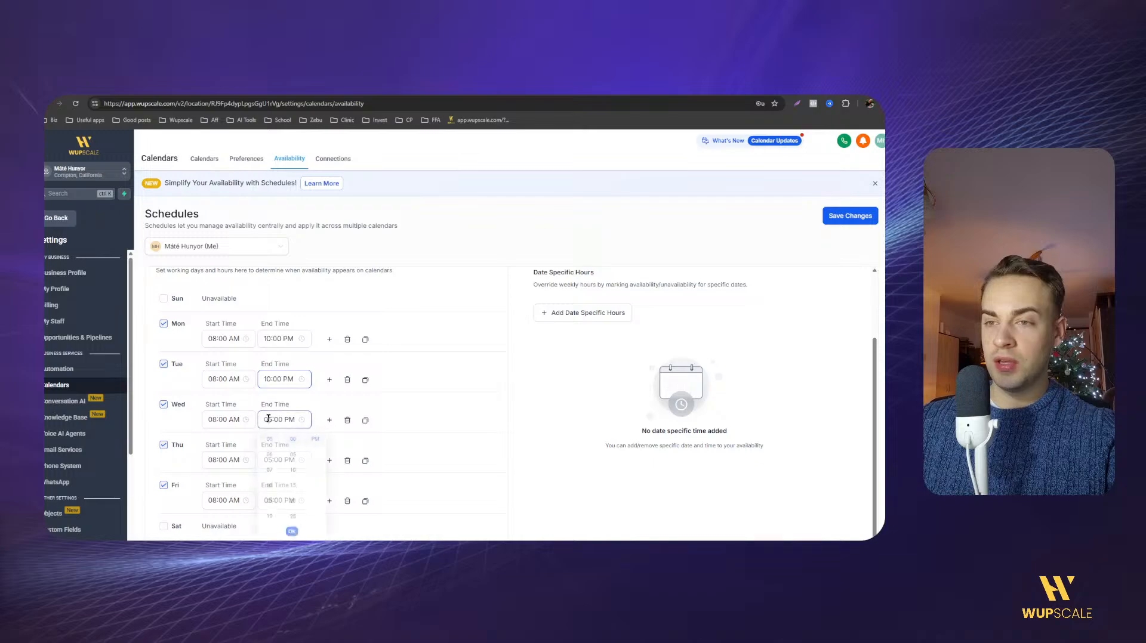
pyautogui.click(272, 520)
pyautogui.click(293, 536)
pyautogui.click(270, 461)
pyautogui.click(269, 425)
pyautogui.click(293, 440)
pyautogui.click(275, 501)
pyautogui.click(272, 466)
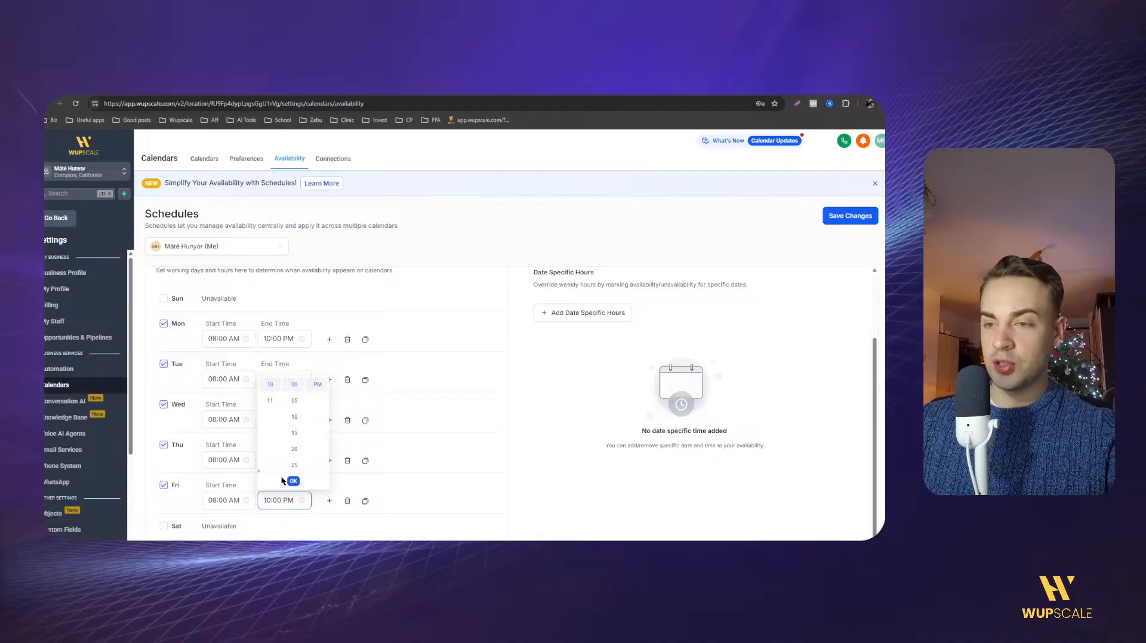
pyautogui.click(293, 482)
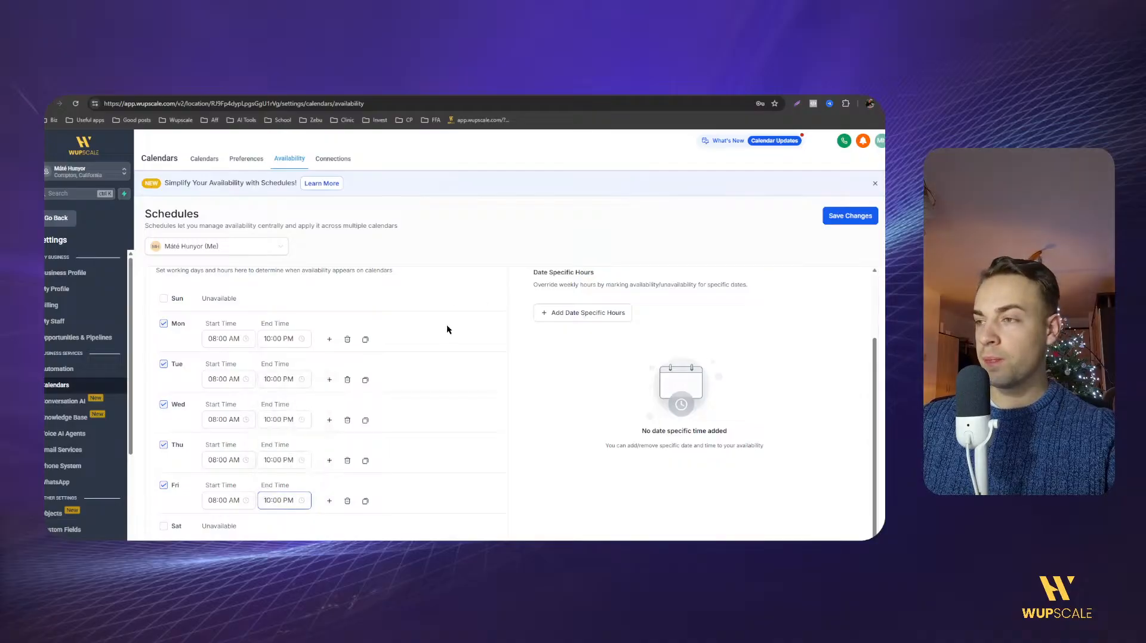
# Add a date-specific override marking December 25, 2025 as unavailable.
pyautogui.click(539, 314)
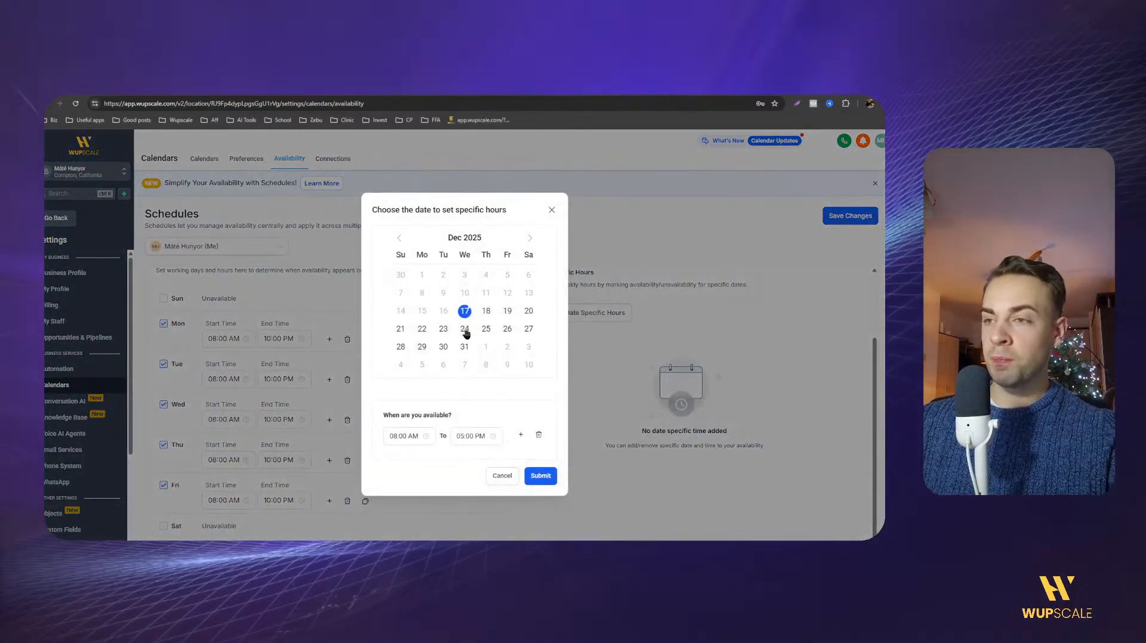
pyautogui.click(487, 330)
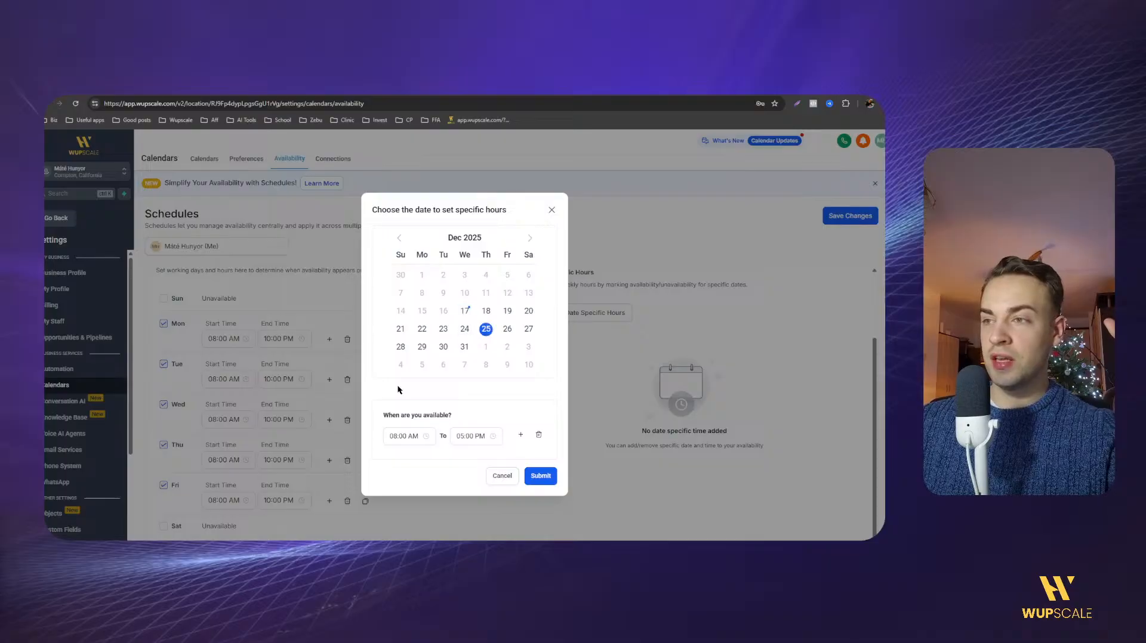
pyautogui.click(539, 436)
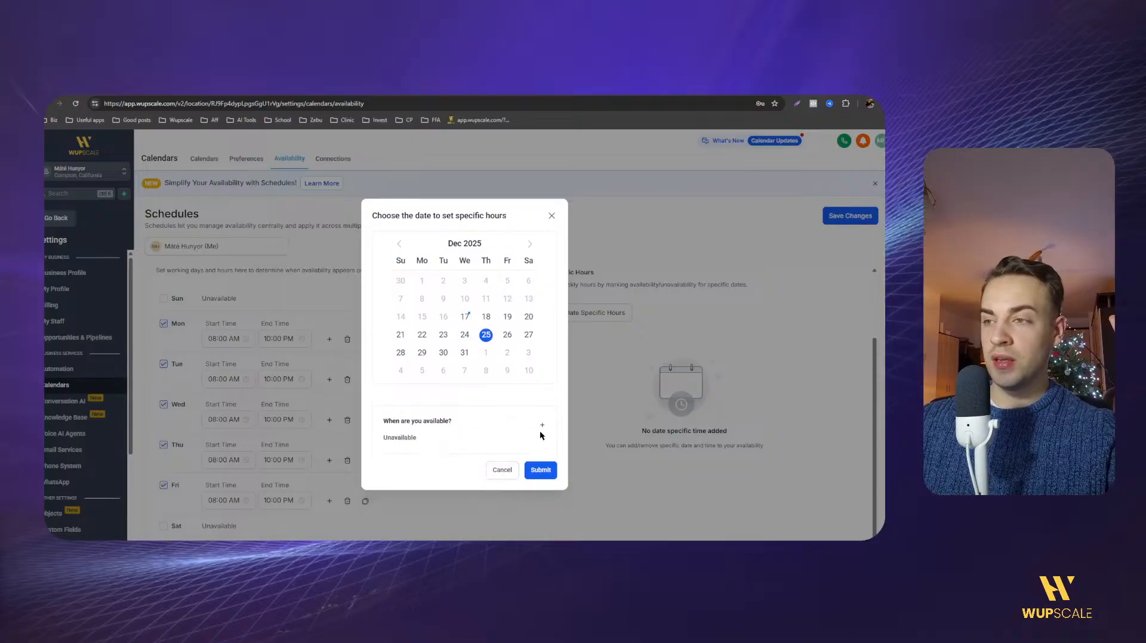
pyautogui.click(534, 471)
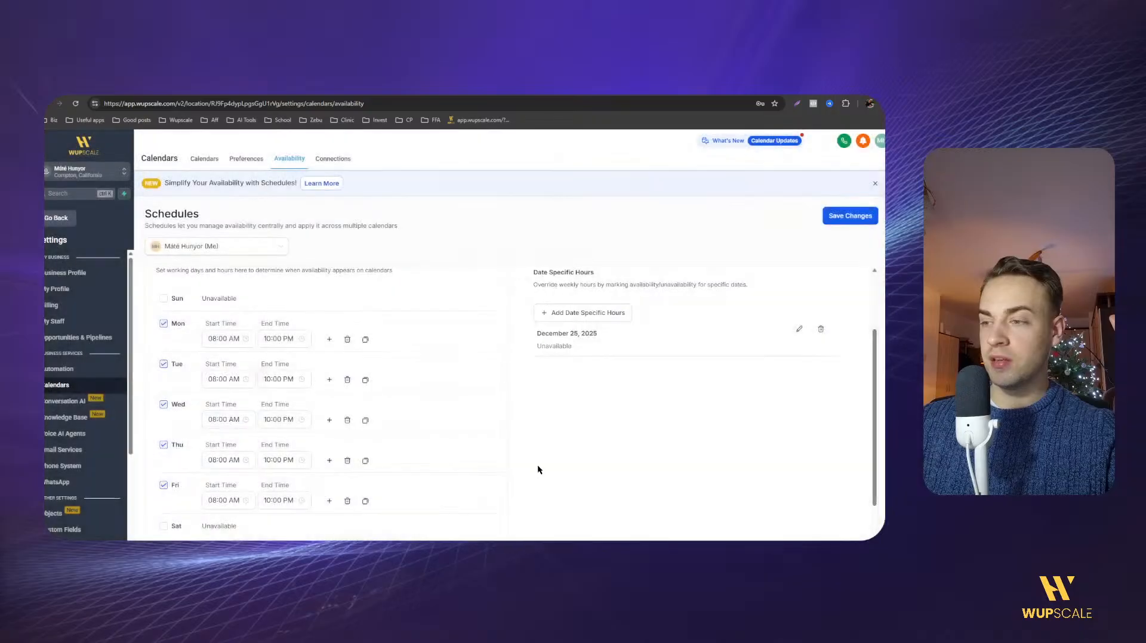
# Add date-specific hours for December 22, 2025 with availability from 02:00 PM to 05:00 PM.
pyautogui.click(555, 316)
pyautogui.click(421, 328)
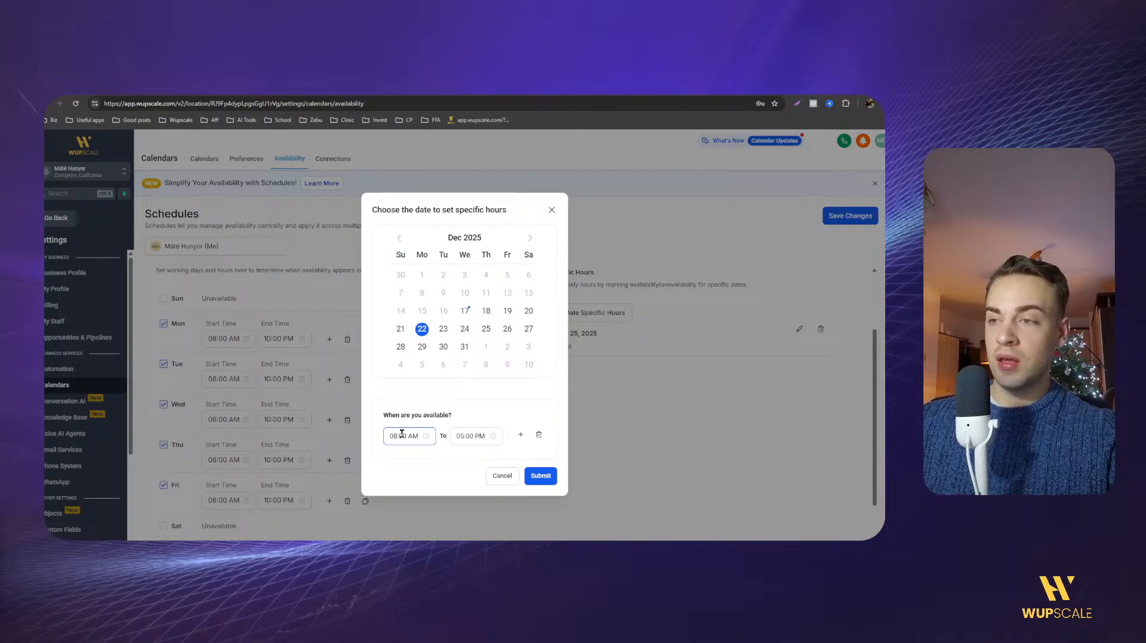
pyautogui.click(402, 435)
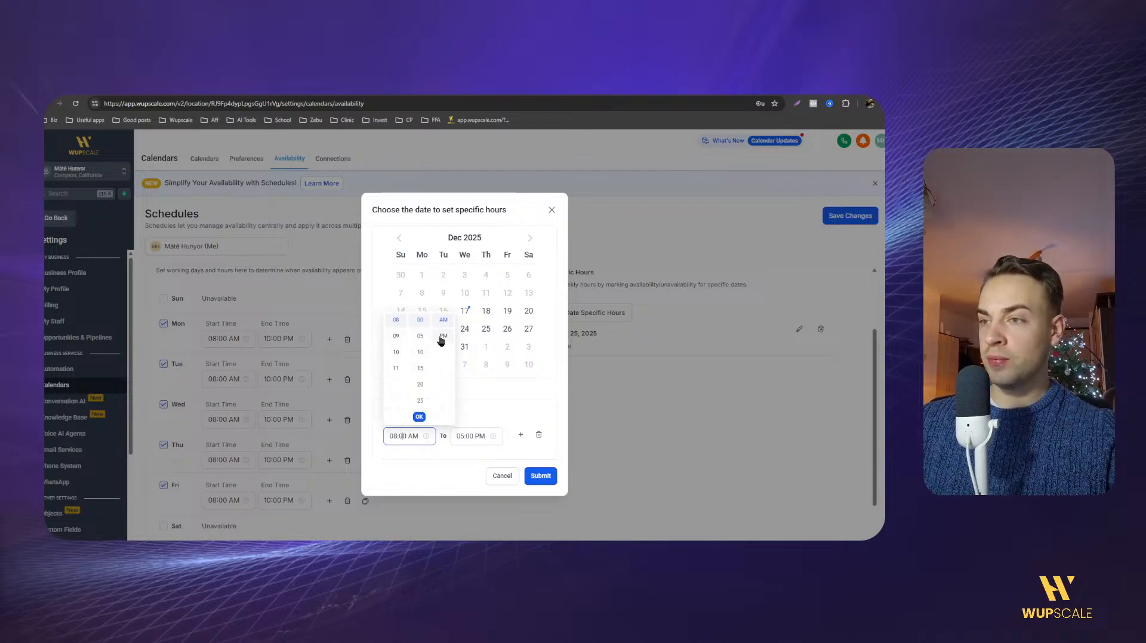
pyautogui.click(442, 337)
pyautogui.scroll(5, 396, 355)
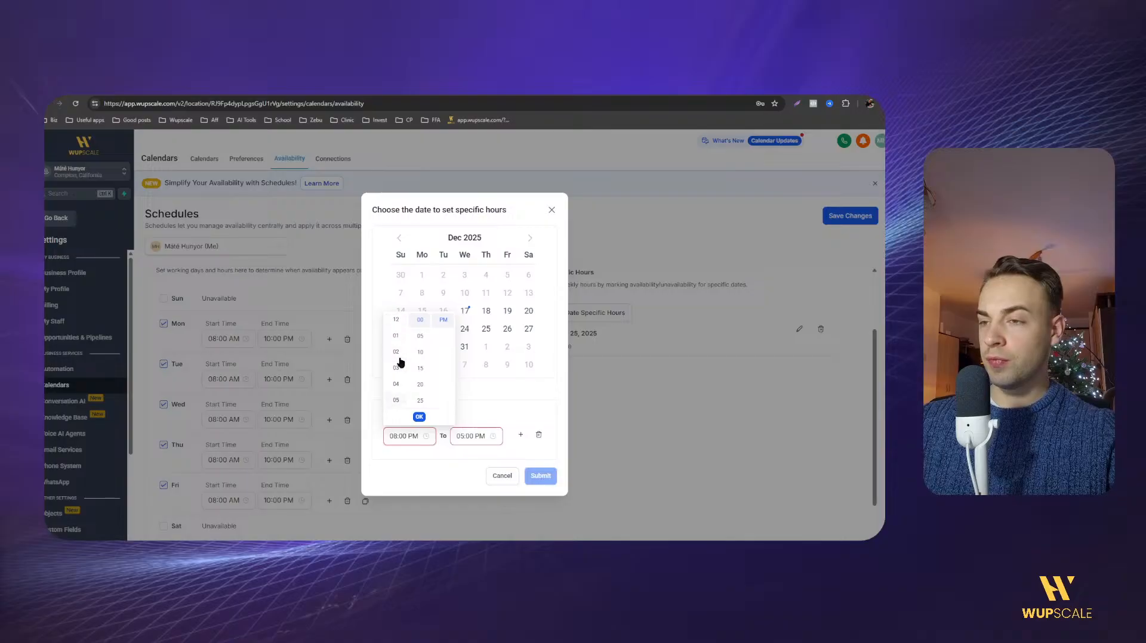
pyautogui.click(397, 352)
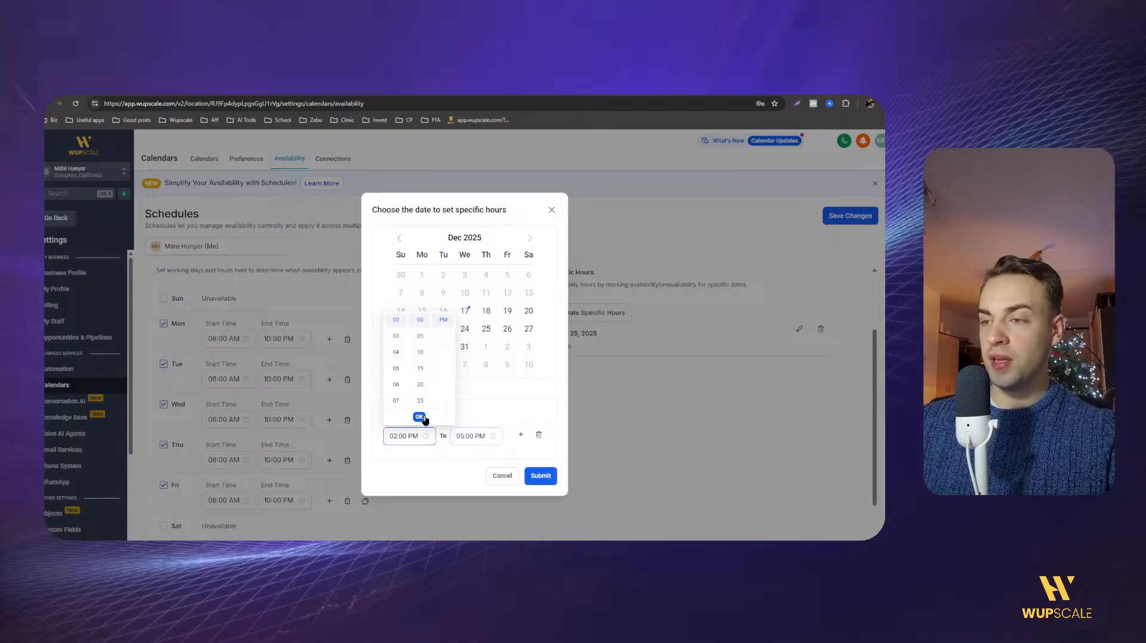
pyautogui.click(421, 418)
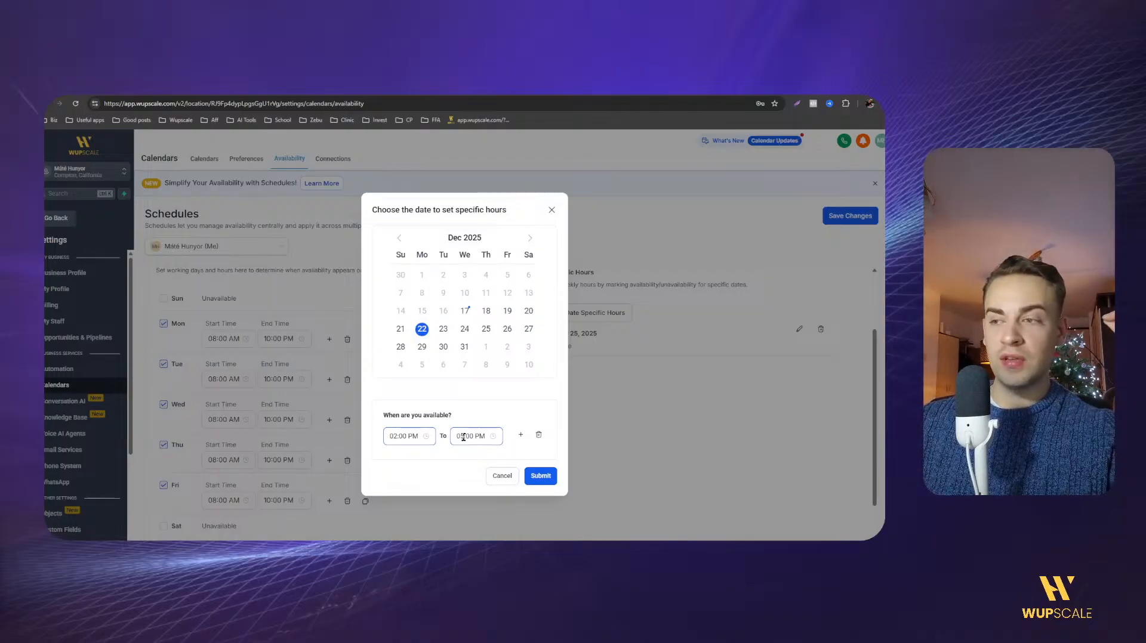
pyautogui.click(533, 476)
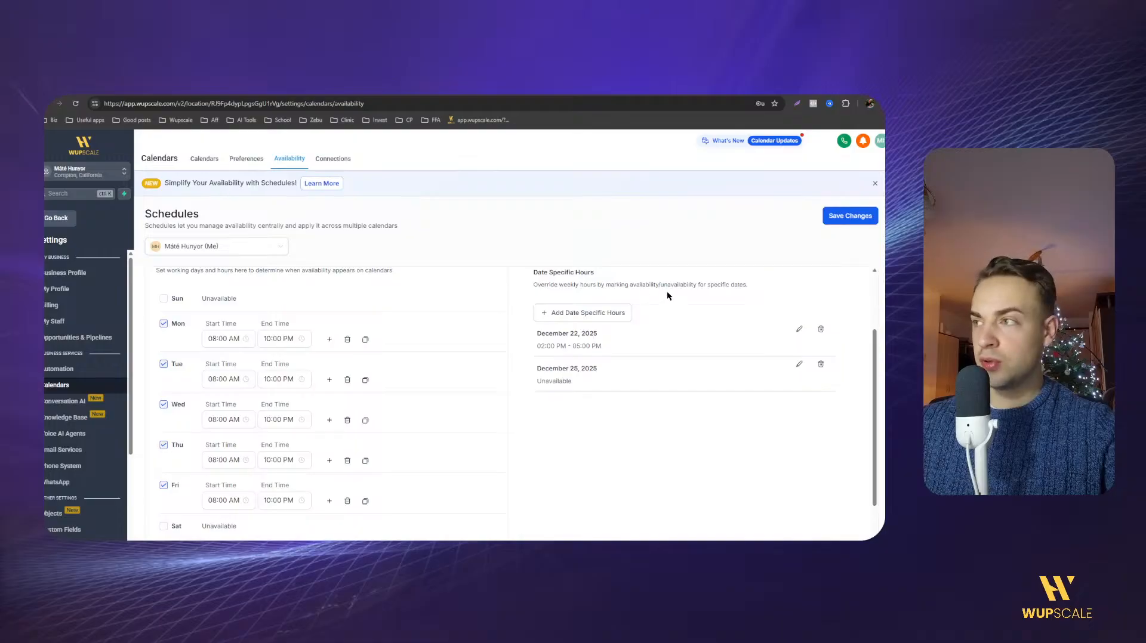
# Check which calendars the Work Hours schedule is active on, and save the schedule changes.
pyautogui.scroll(2, 350, 353)
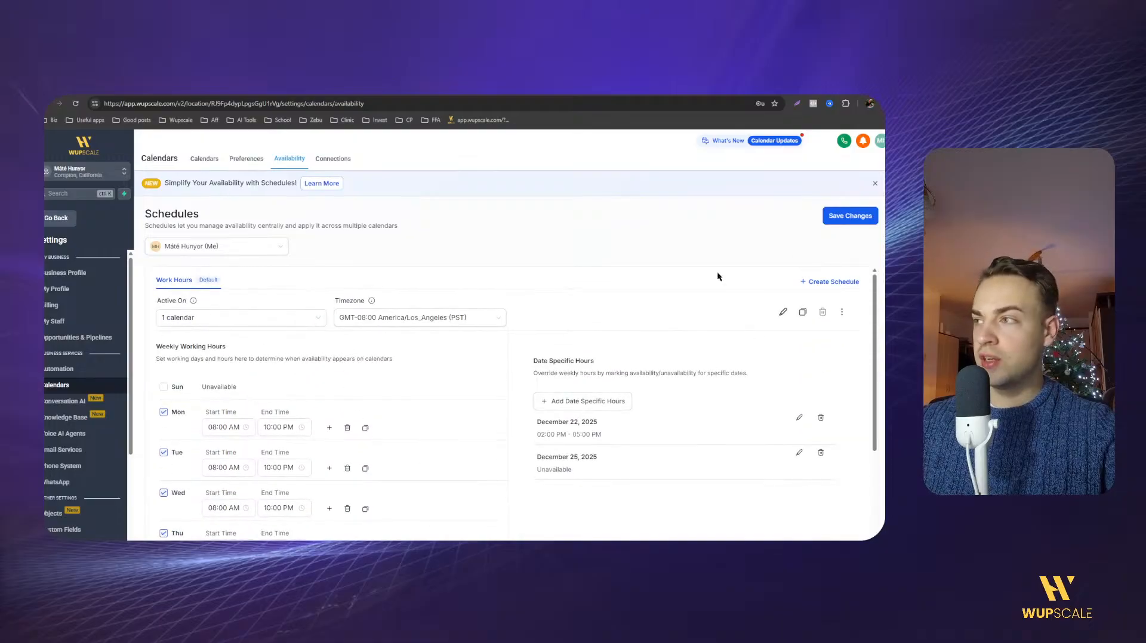
pyautogui.click(273, 323)
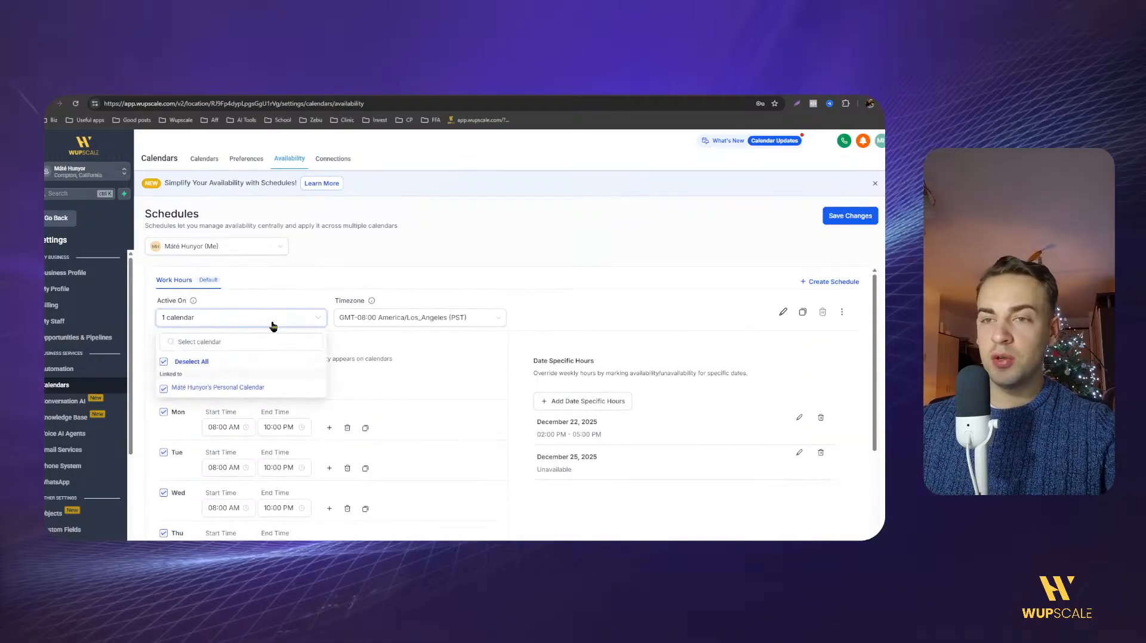
pyautogui.click(292, 284)
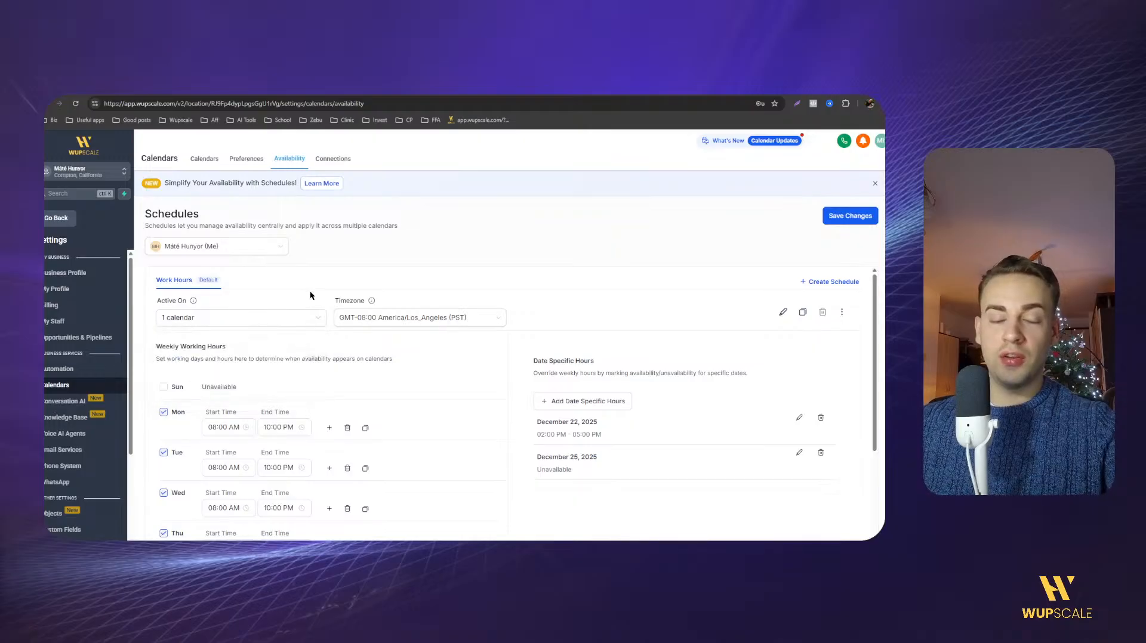
pyautogui.click(289, 320)
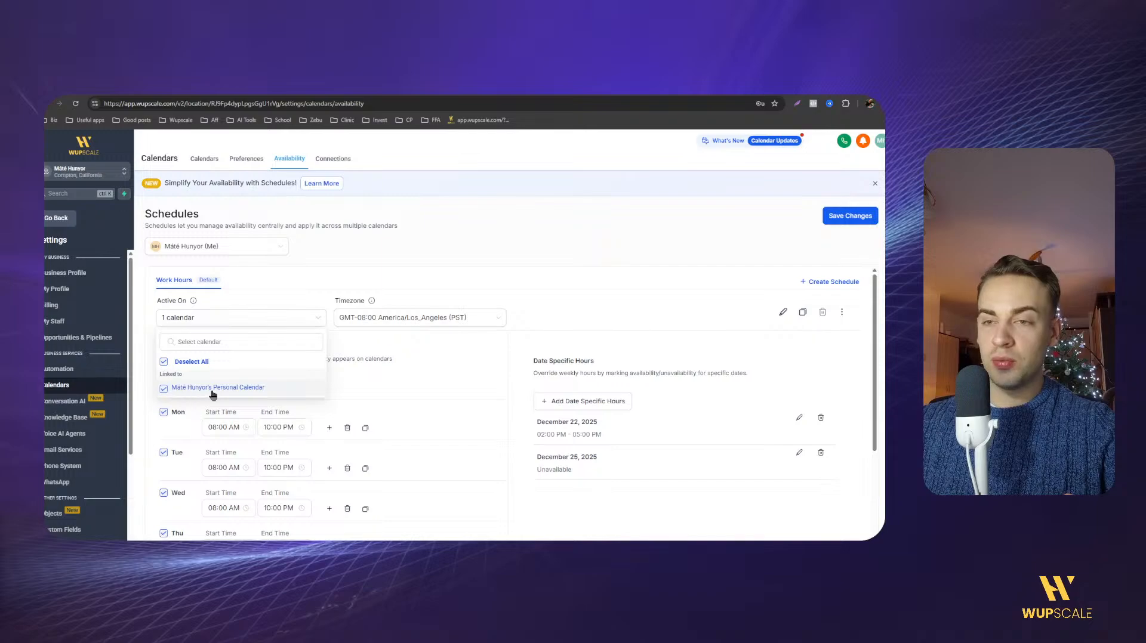
pyautogui.click(417, 260)
pyautogui.click(853, 215)
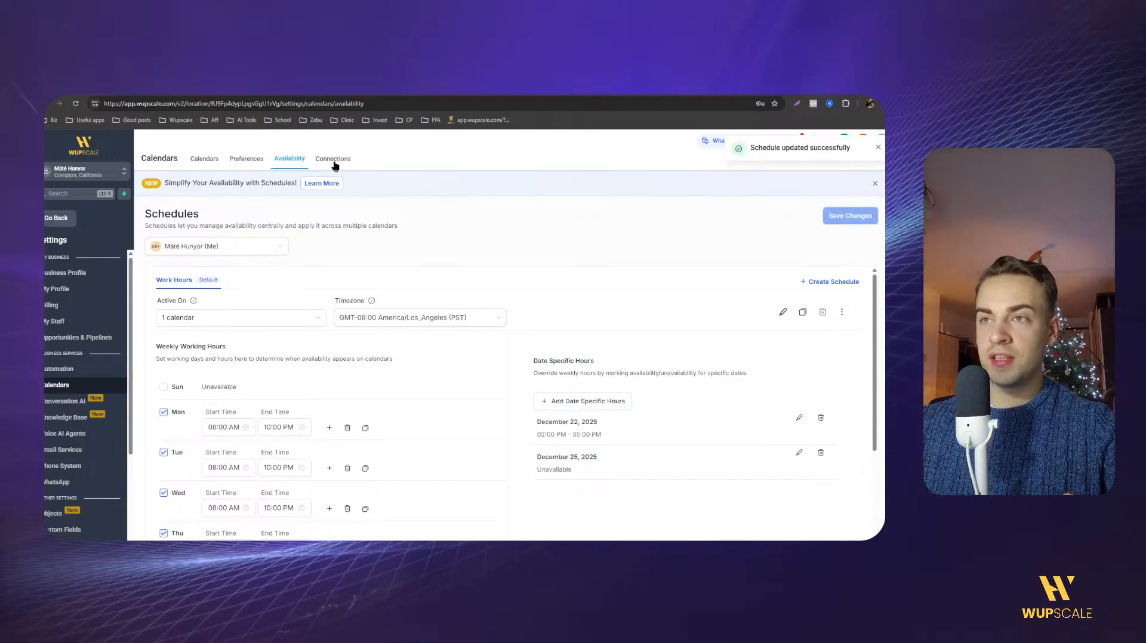
# Open the personal calendar for editing and try to upload an image from the Downloads folder as its calendar logo.
pyautogui.click(207, 160)
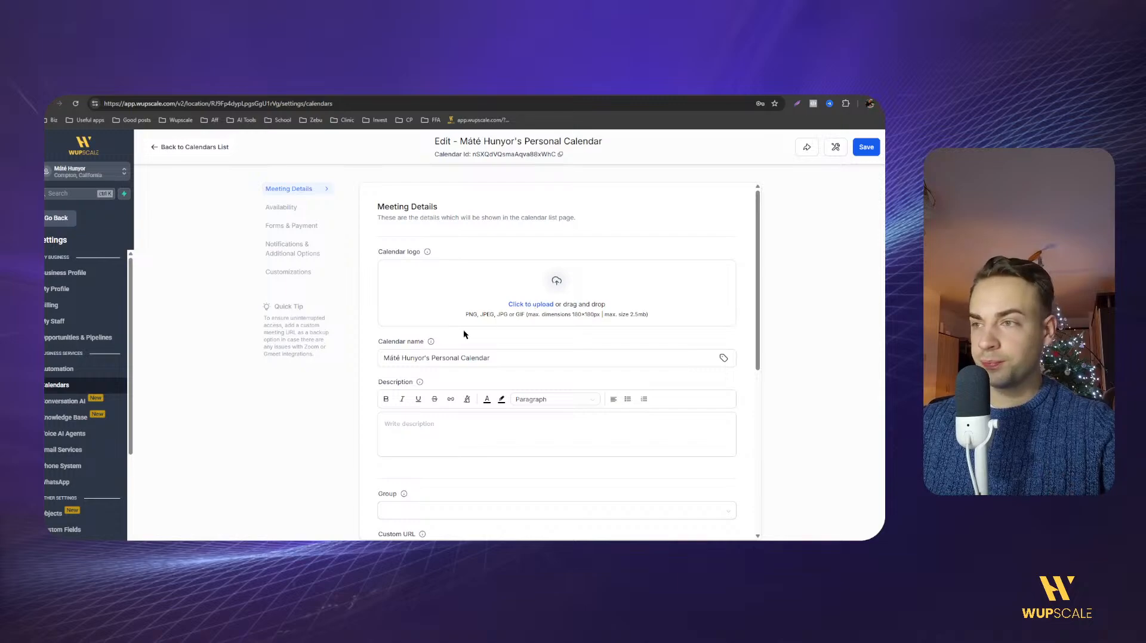
pyautogui.click(528, 307)
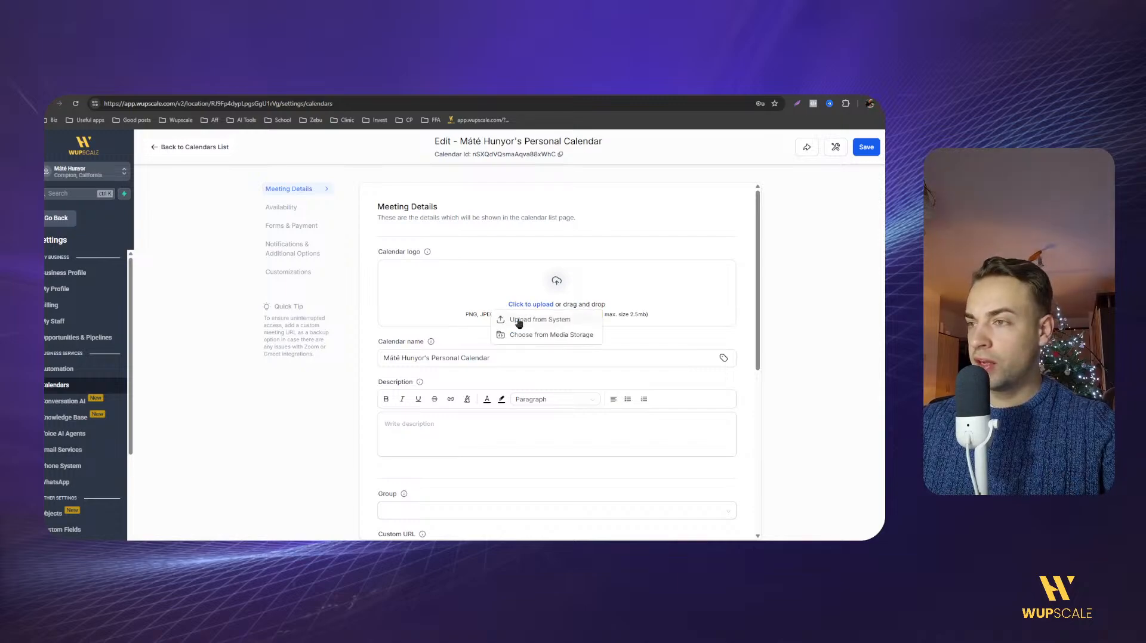
pyautogui.click(530, 320)
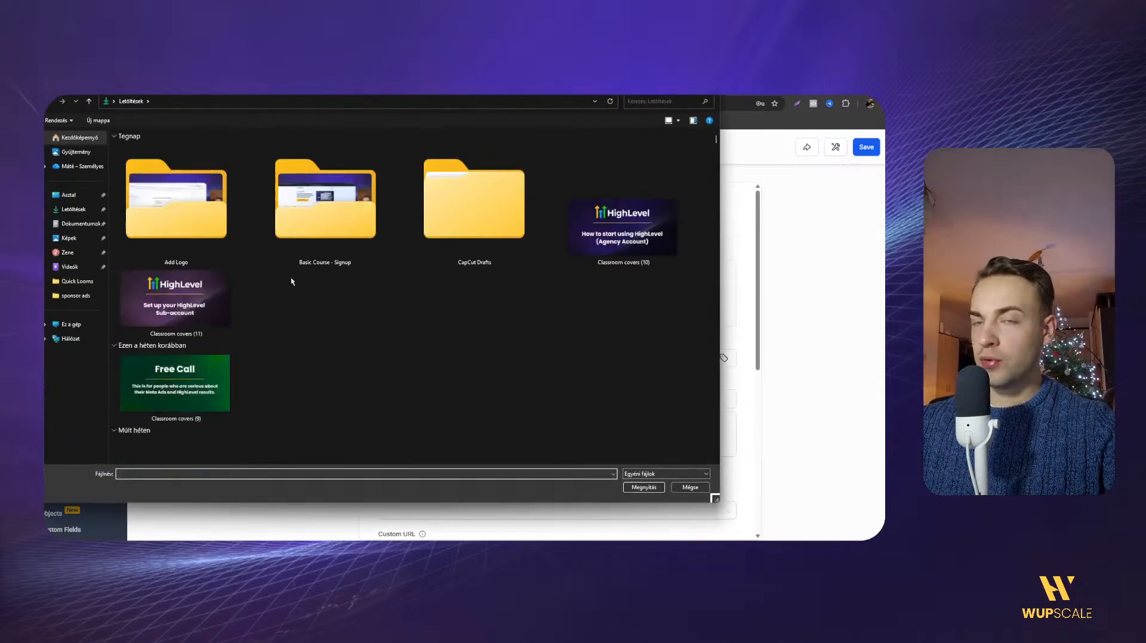
pyautogui.click(643, 103)
pyautogui.scroll(-10, 492, 270)
pyautogui.scroll(1, 443, 262)
pyautogui.scroll(6, 288, 277)
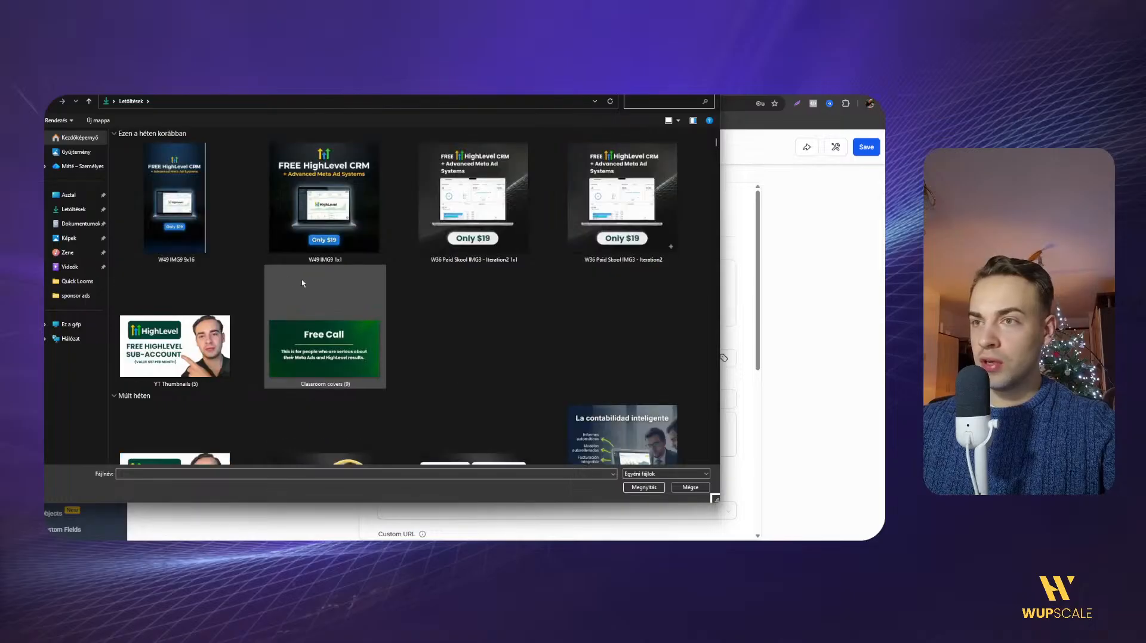
pyautogui.scroll(-10, 366, 285)
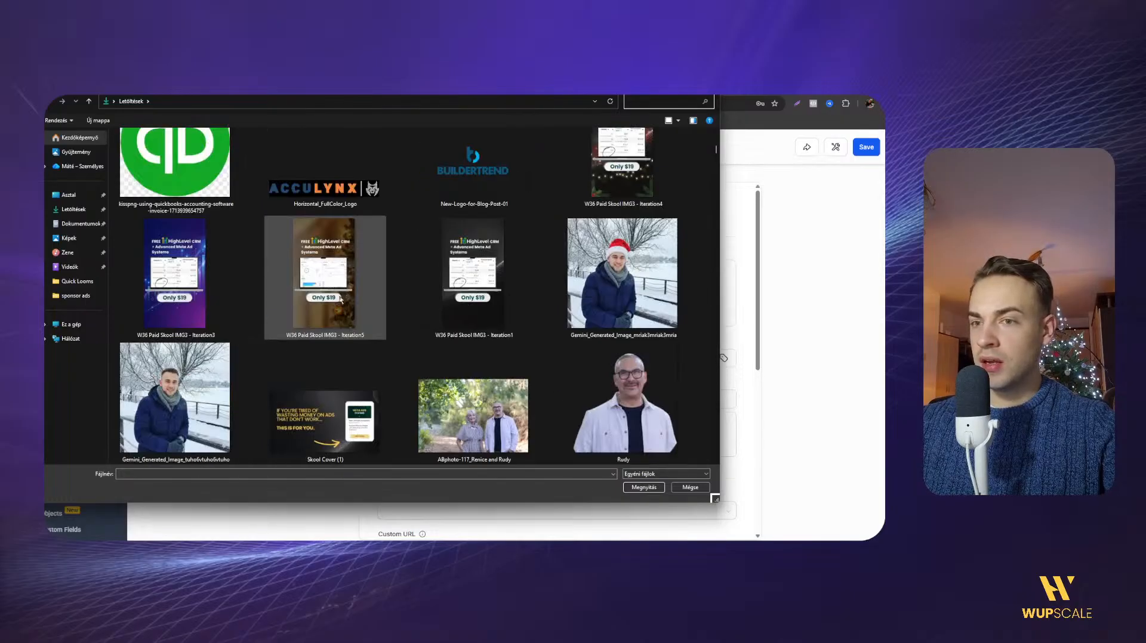
pyautogui.scroll(-3, 418, 298)
pyautogui.scroll(3, 622, 285)
pyautogui.doubleClick(594, 326)
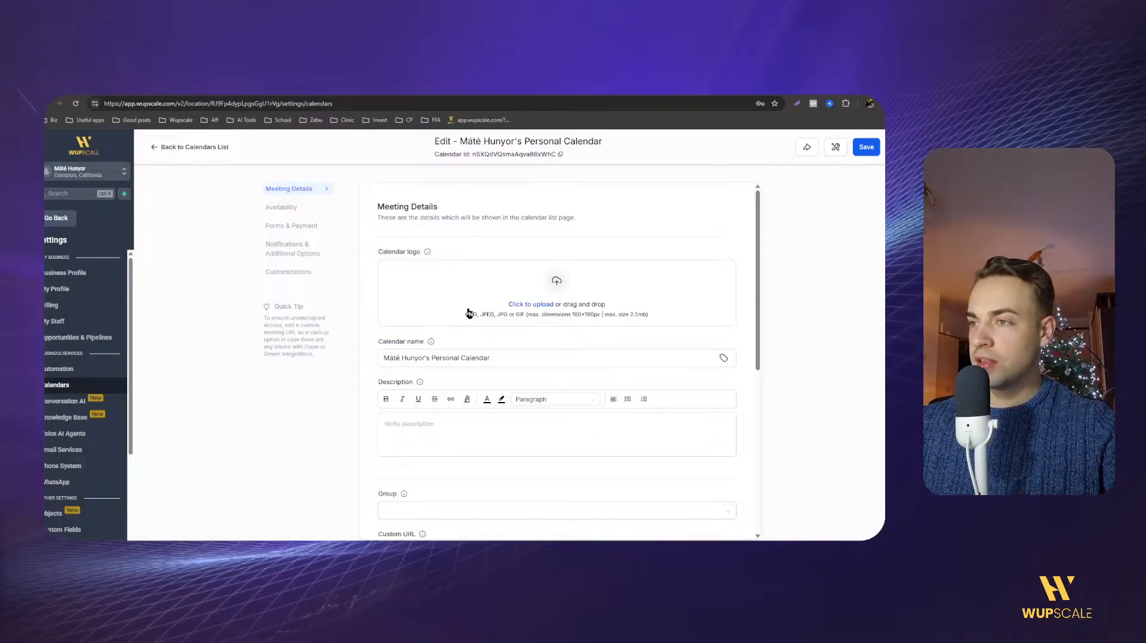
# Try to upload the Gemini-generated winter portrait without a hat as the calendar logo.
pyautogui.click(504, 289)
pyautogui.click(512, 319)
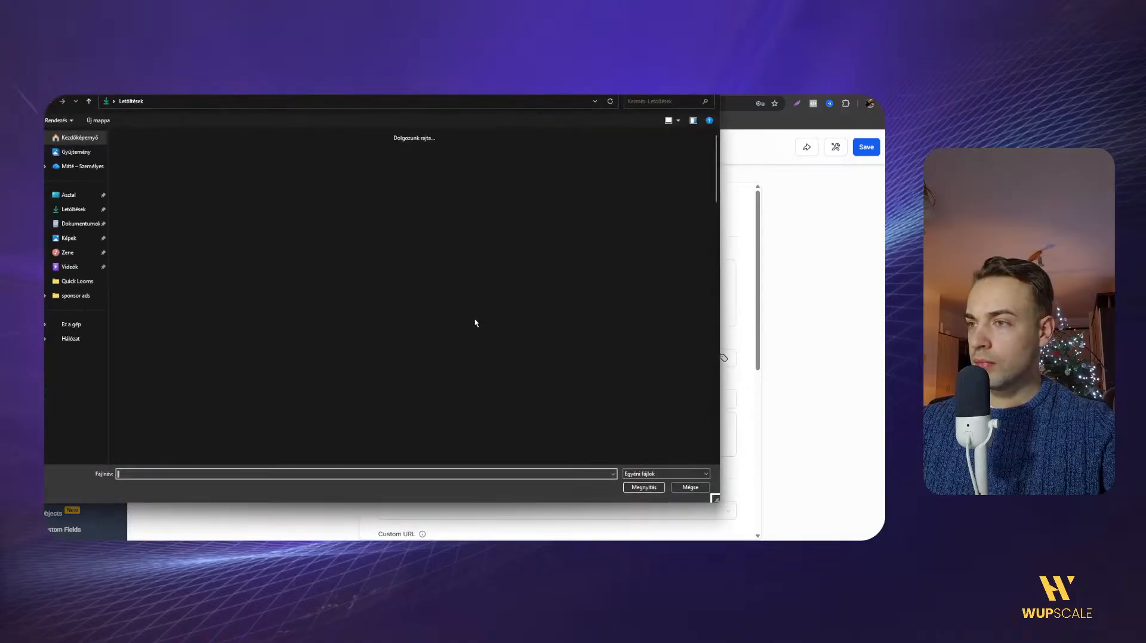
pyautogui.scroll(-7, 479, 324)
pyautogui.scroll(-5, 482, 327)
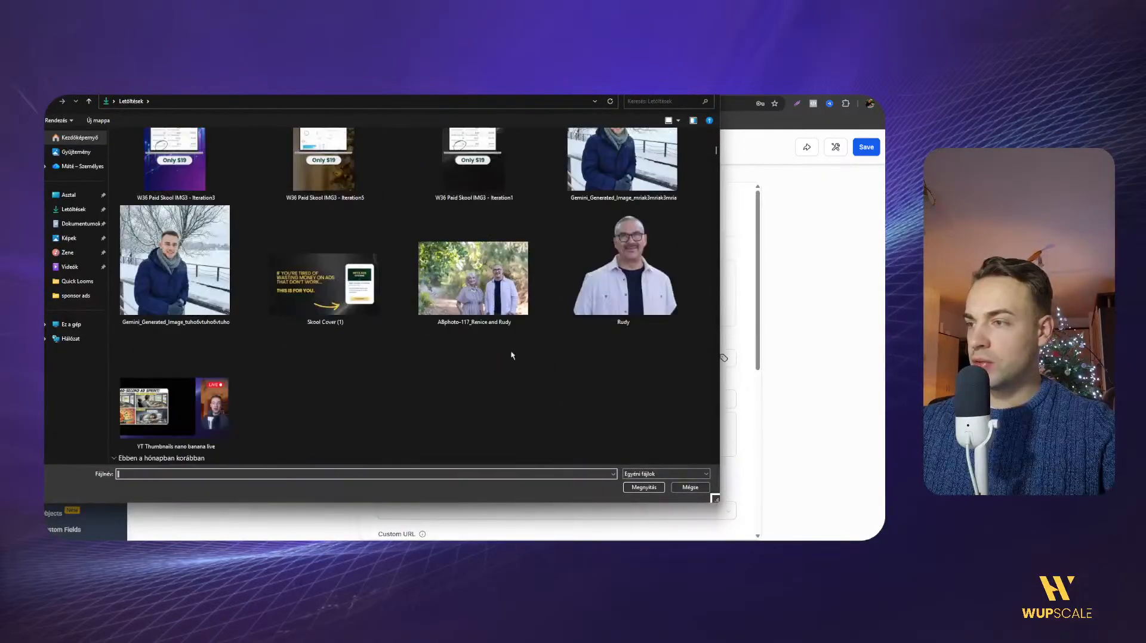
pyautogui.doubleClick(170, 286)
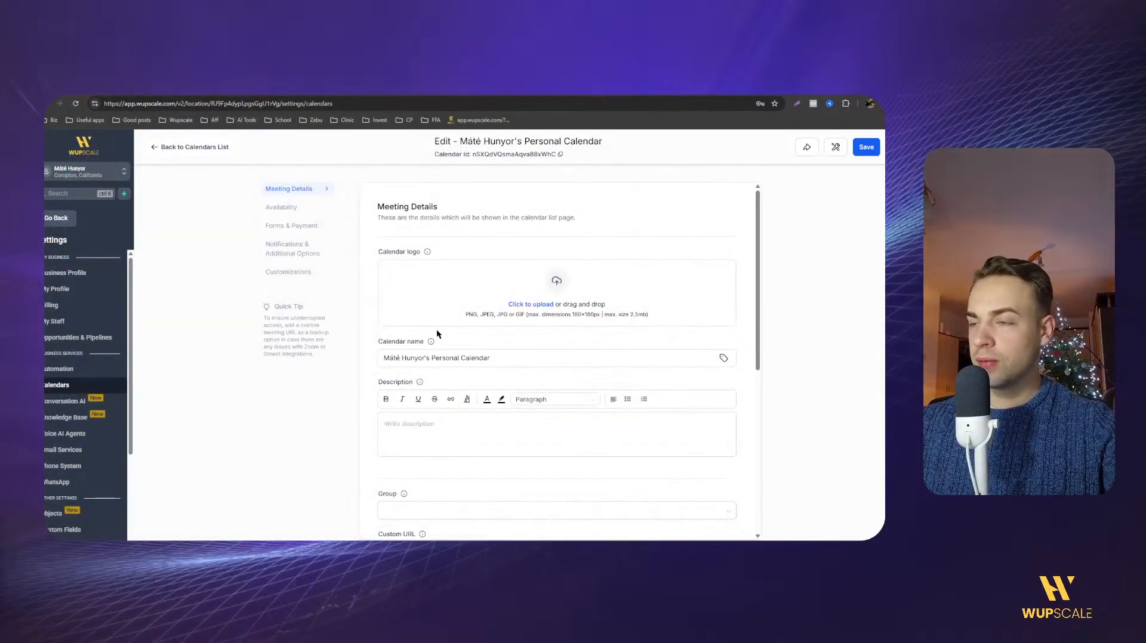
# Search the Downloads folder by the person's full name and upload the outdoor portrait as the calendar logo.
pyautogui.scroll(-1, 496, 334)
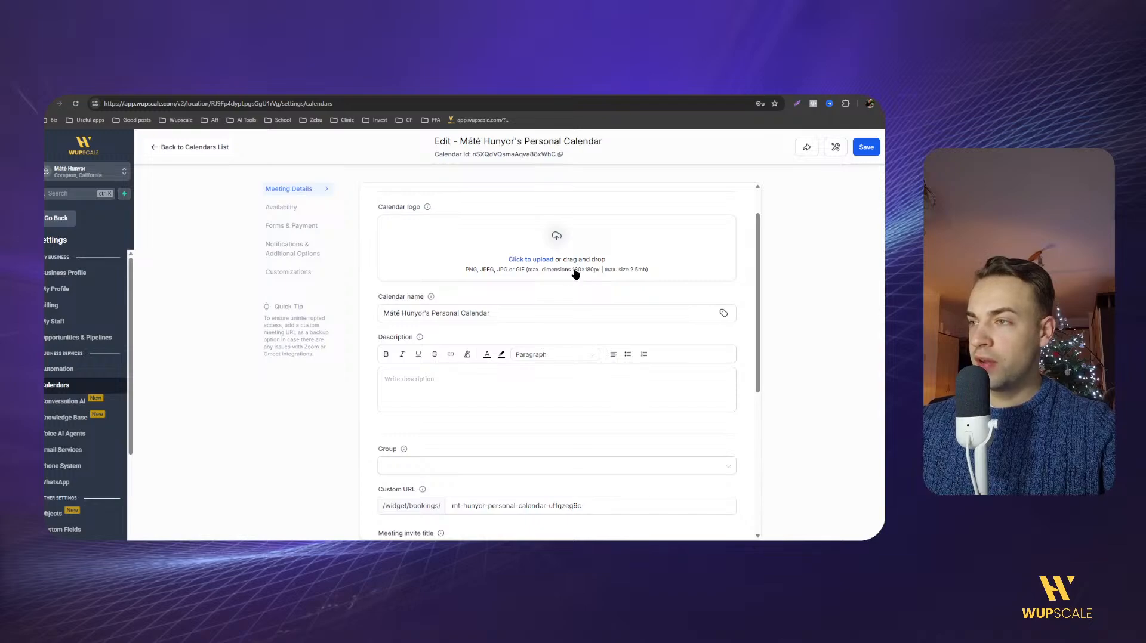
pyautogui.click(540, 276)
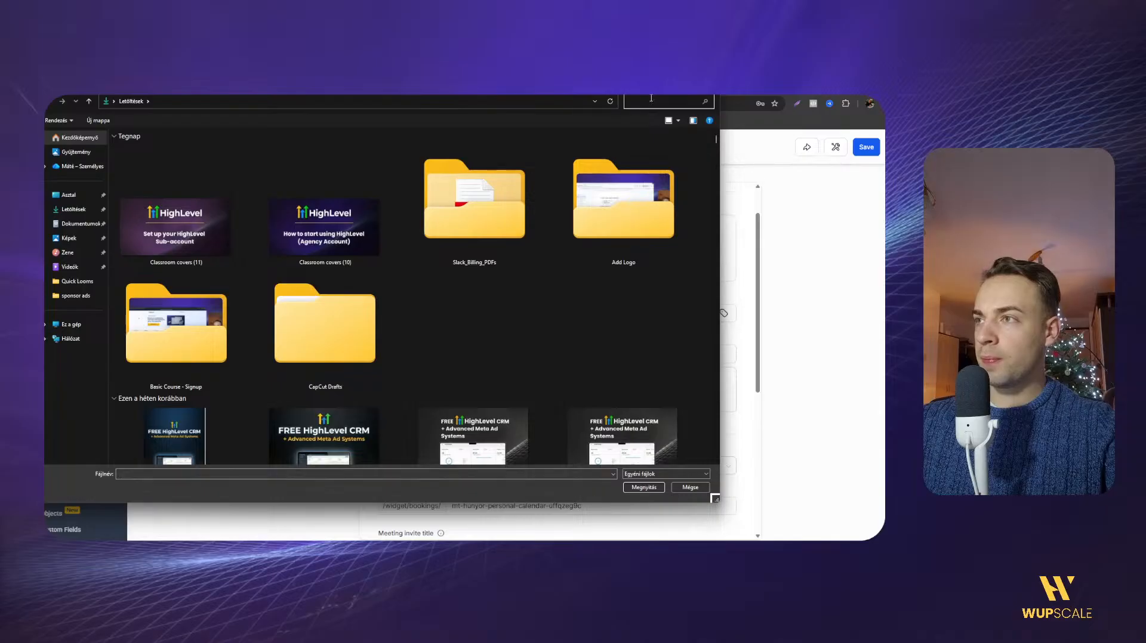
pyautogui.write('máté hunyo')
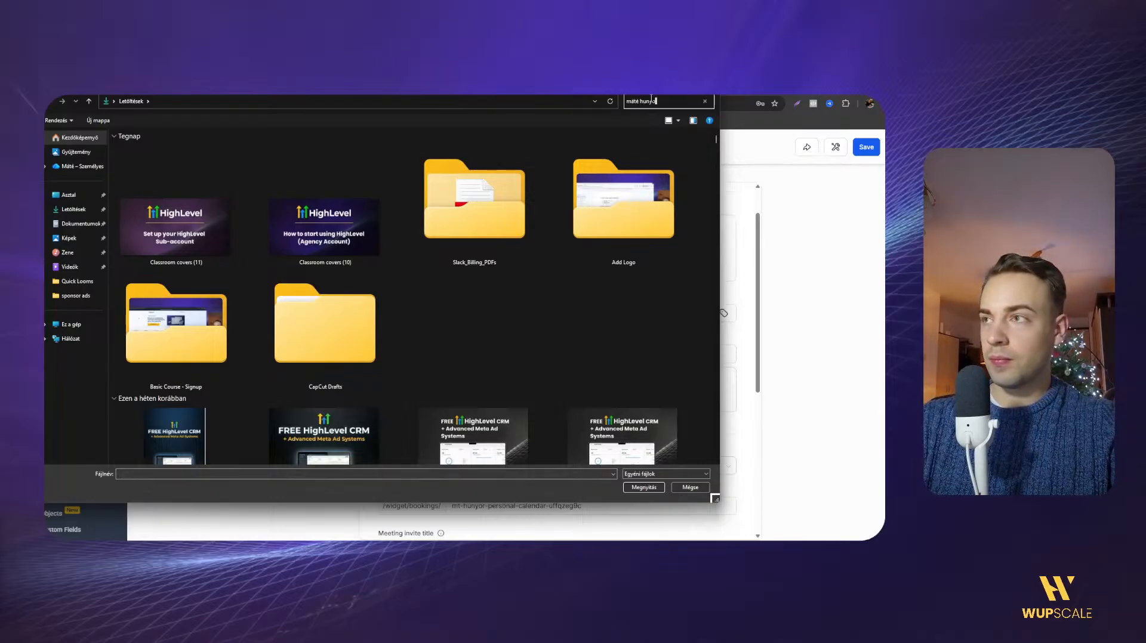
pyautogui.write('r')
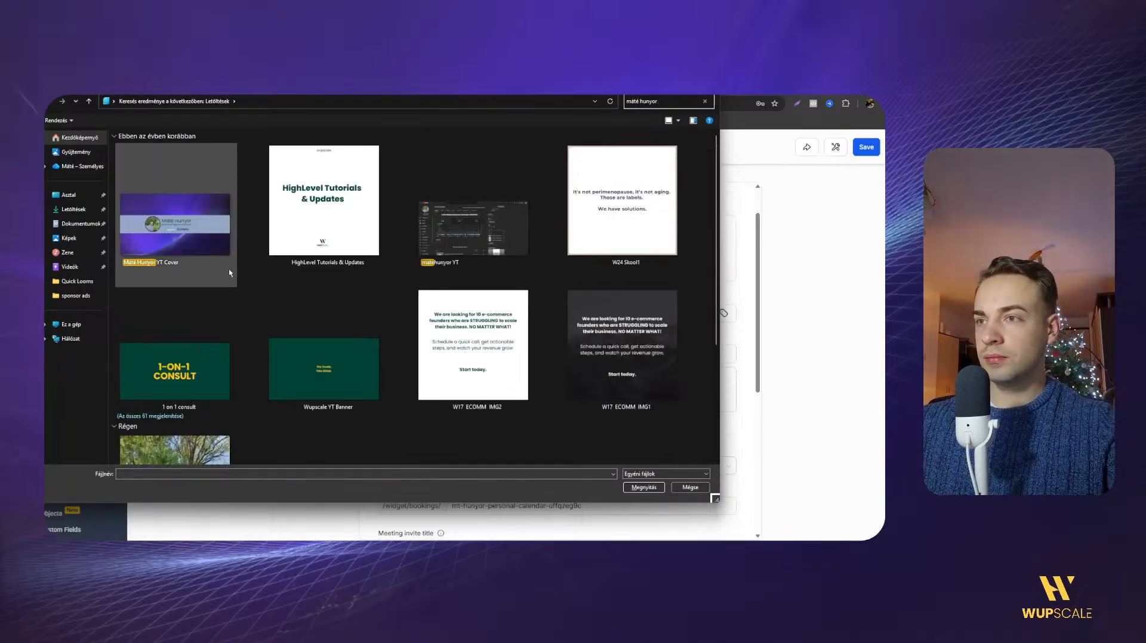
pyautogui.scroll(-2, 227, 272)
pyautogui.doubleClick(177, 349)
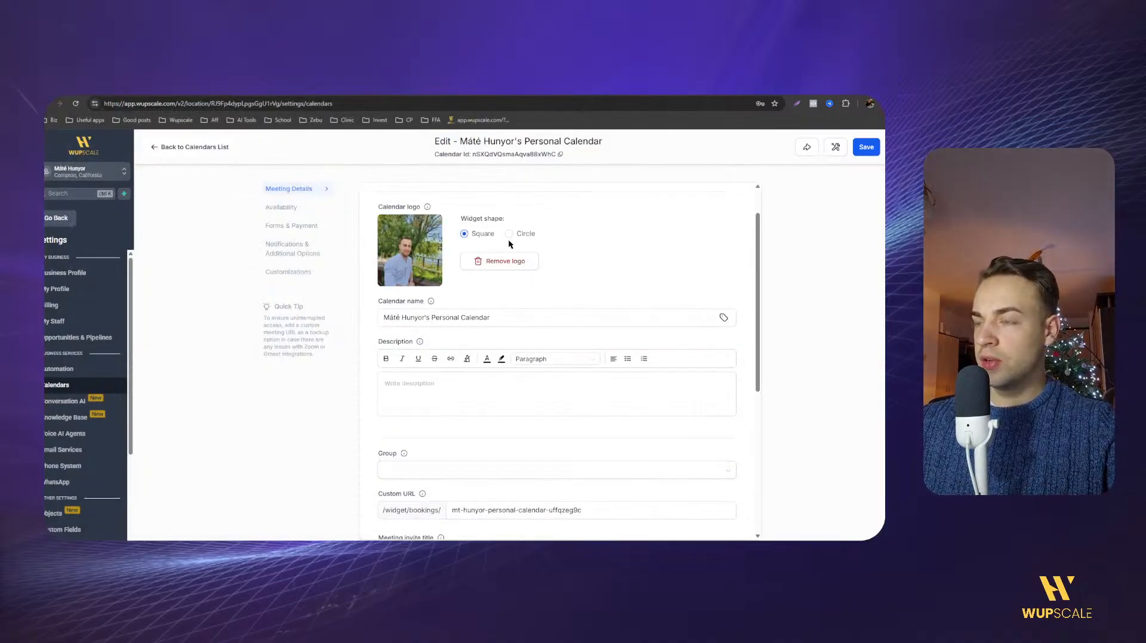
# Try the Circle widget shape for the logo, return it to Square, and remove the logo.
pyautogui.click(509, 234)
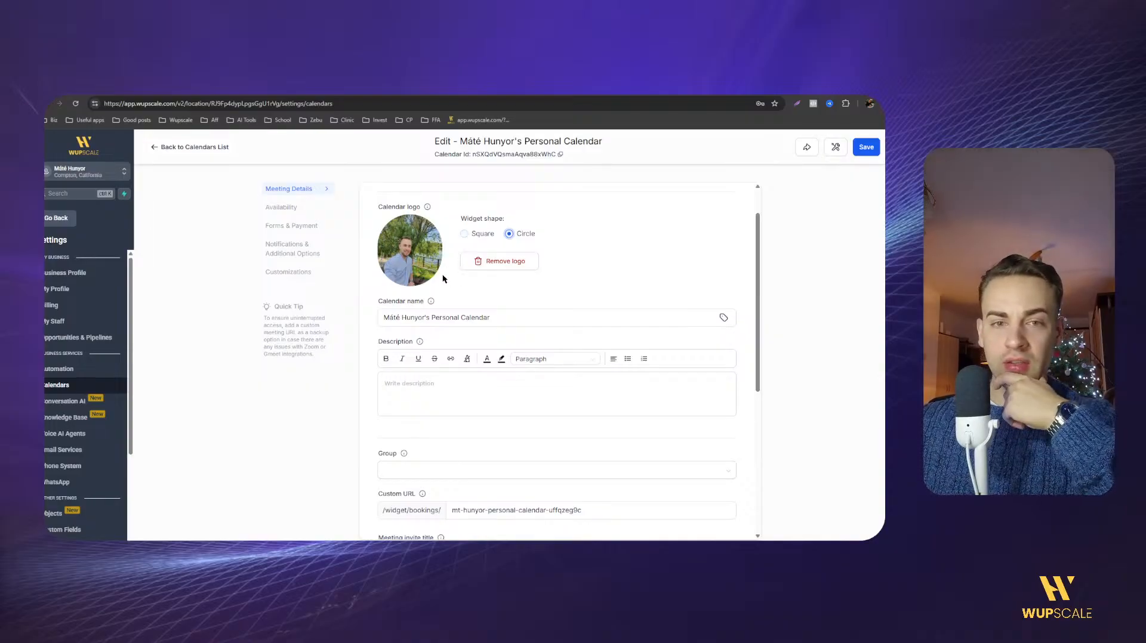
pyautogui.click(472, 238)
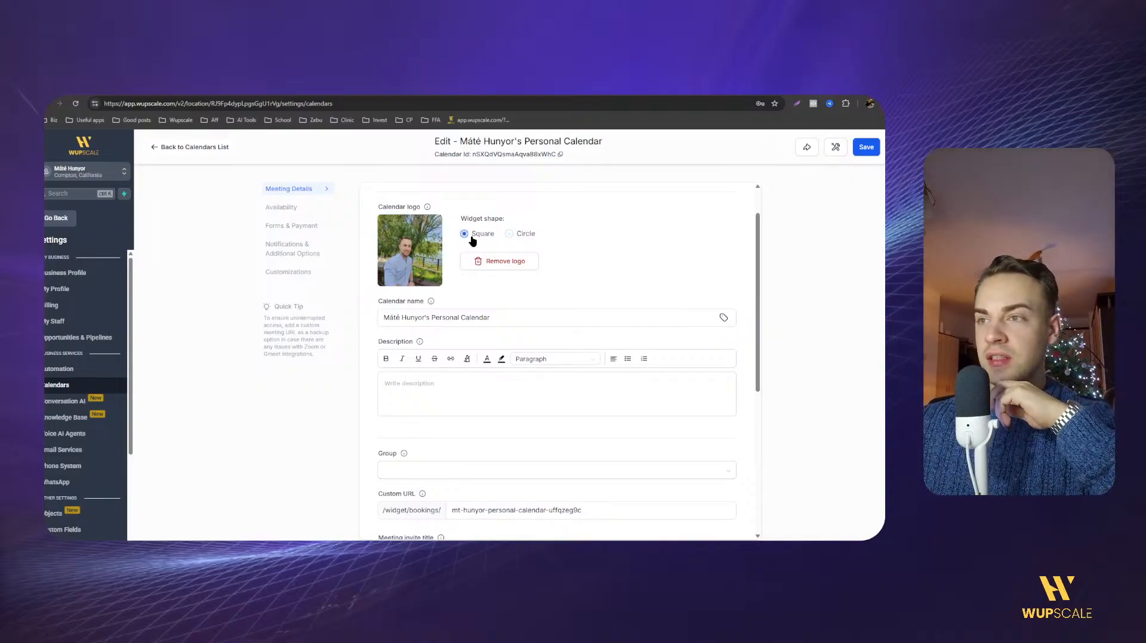
pyautogui.click(471, 260)
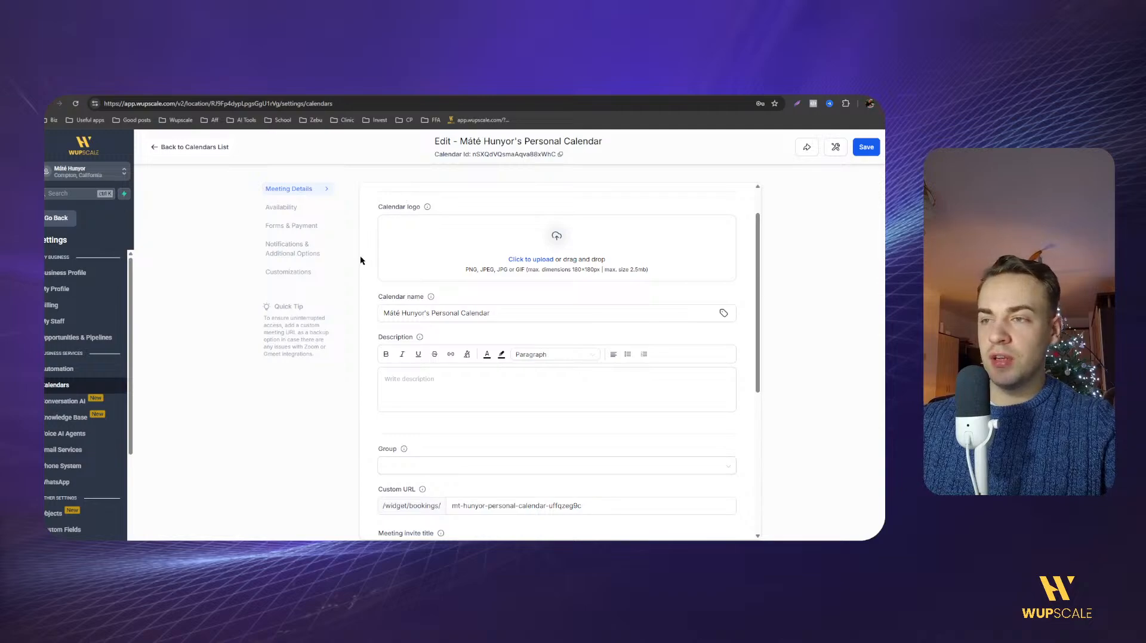
# Rename the personal calendar to "Free Consultation".
pyautogui.click(391, 314)
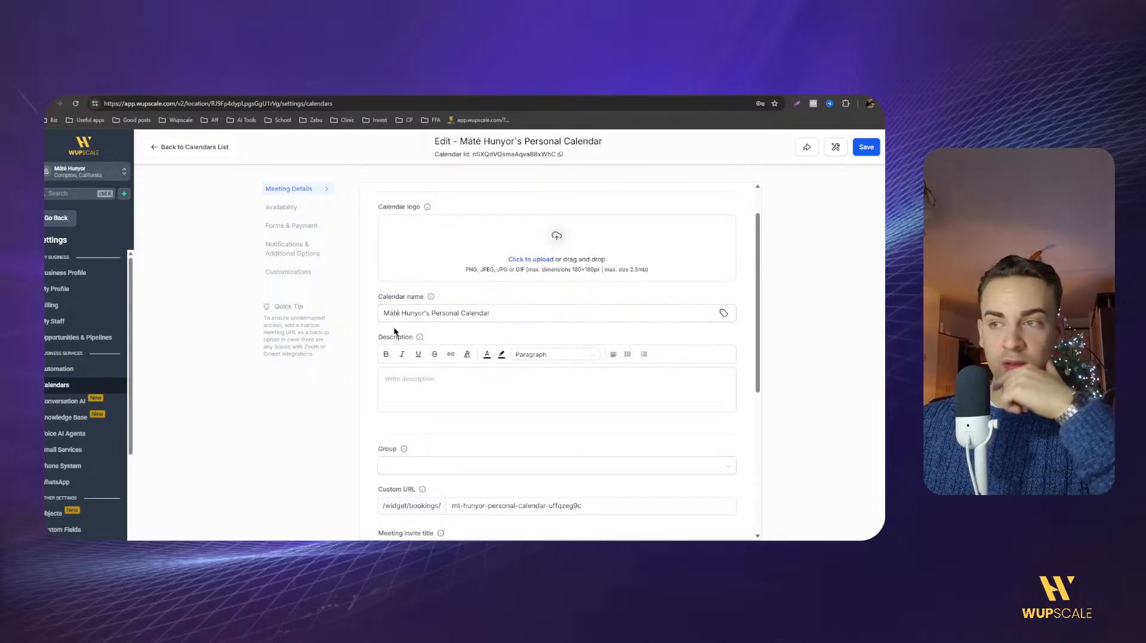
pyautogui.doubleClick(406, 314)
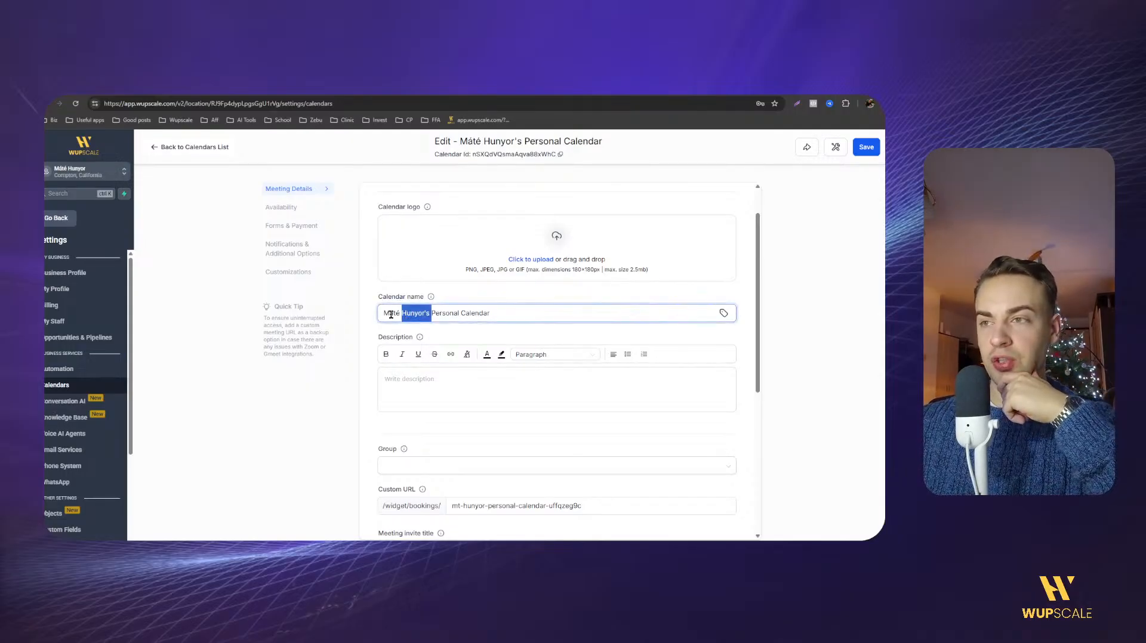
pyautogui.doubleClick(391, 314)
pyautogui.tripleClick(391, 313)
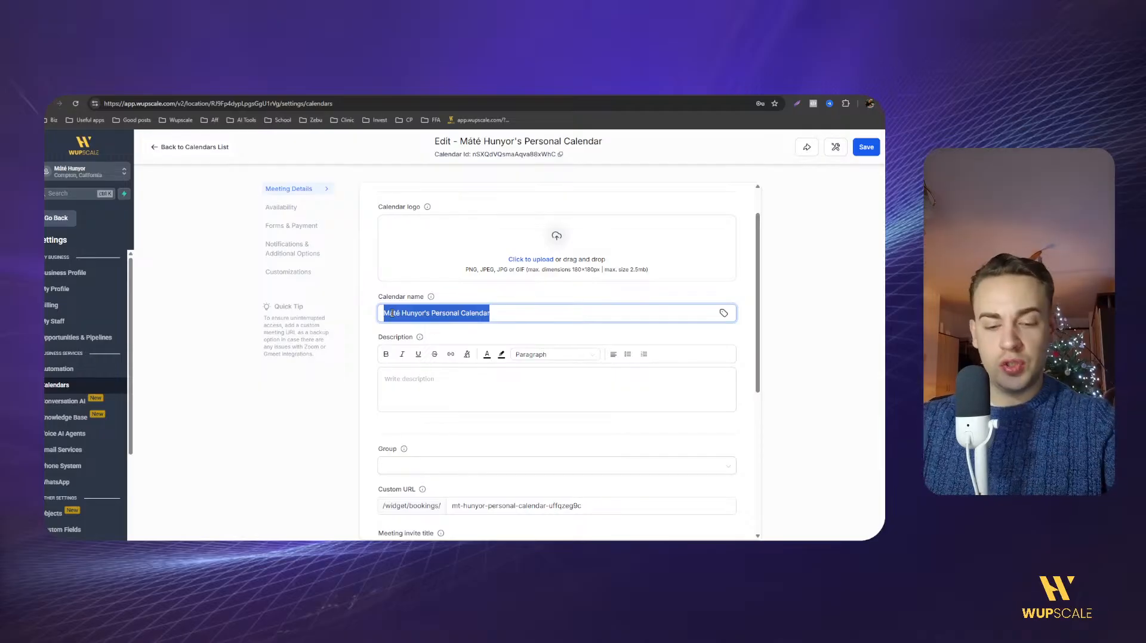
pyautogui.write('Free ')
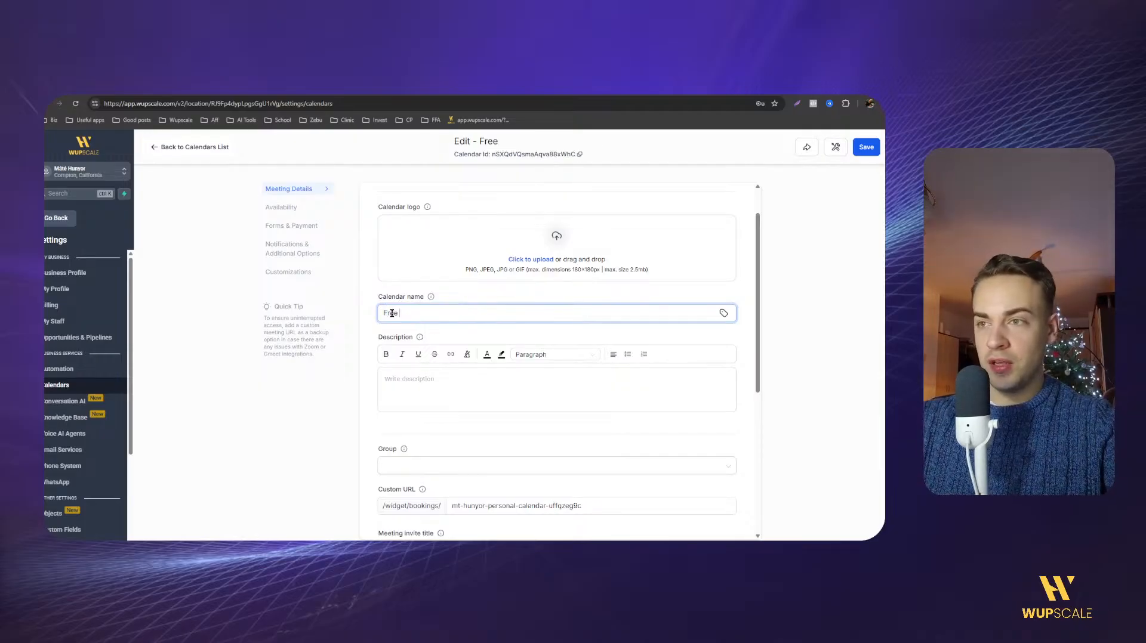
pyautogui.write('Consultation')
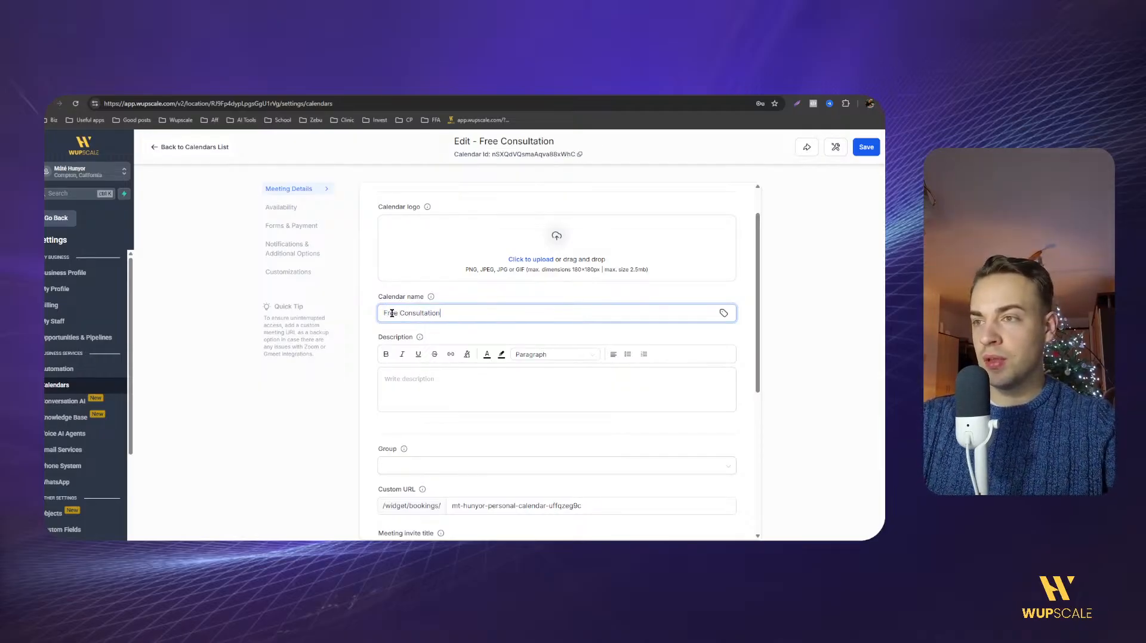
# Enter the calendar description "Book your free consultation where we are going to set up your personalized ad plan.".
pyautogui.click(395, 392)
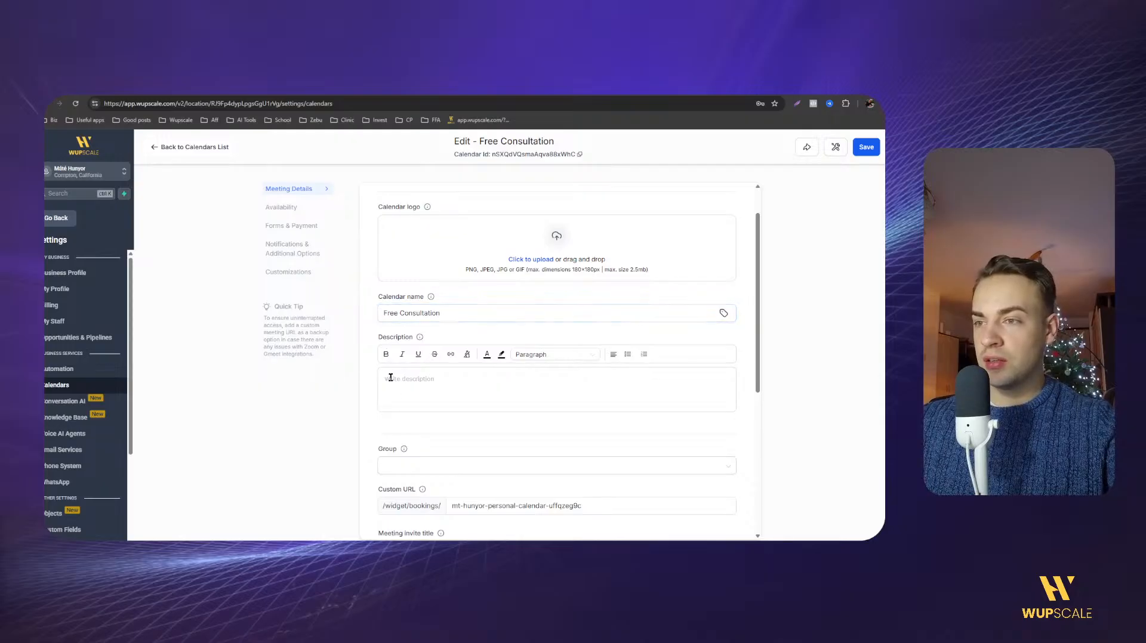
pyautogui.write('Boo')
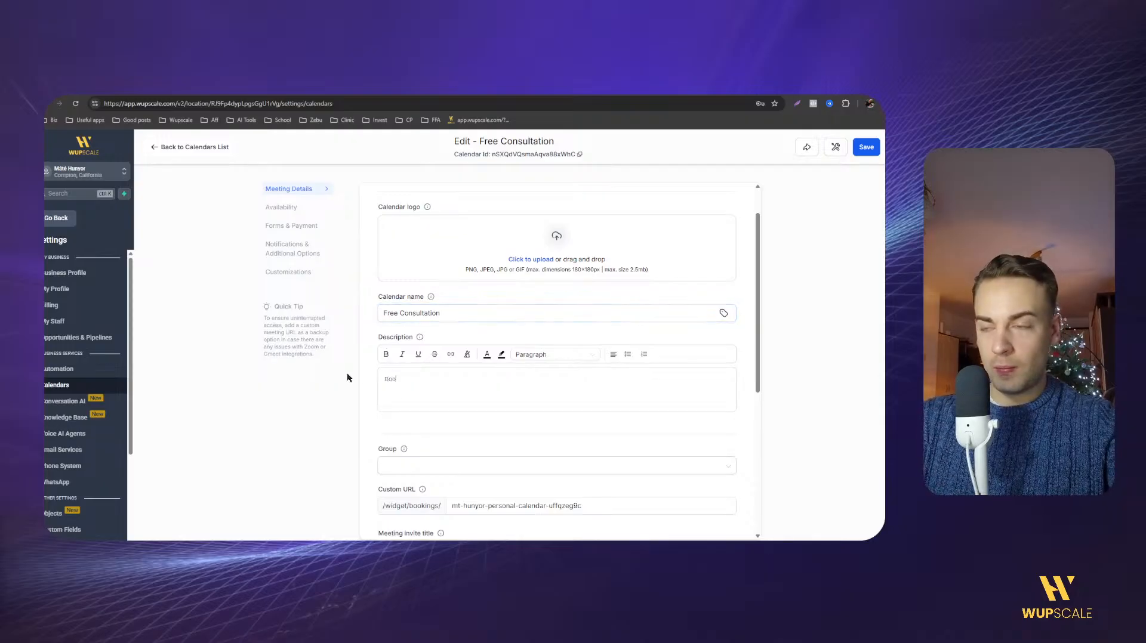
pyautogui.write('k your fre')
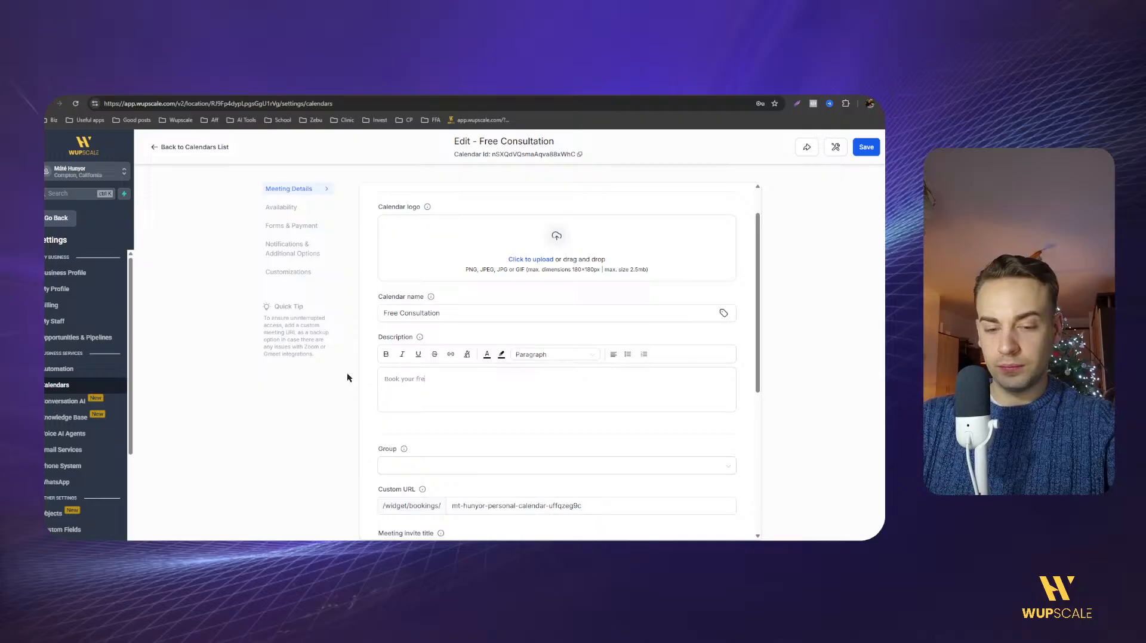
pyautogui.write('e consultatio')
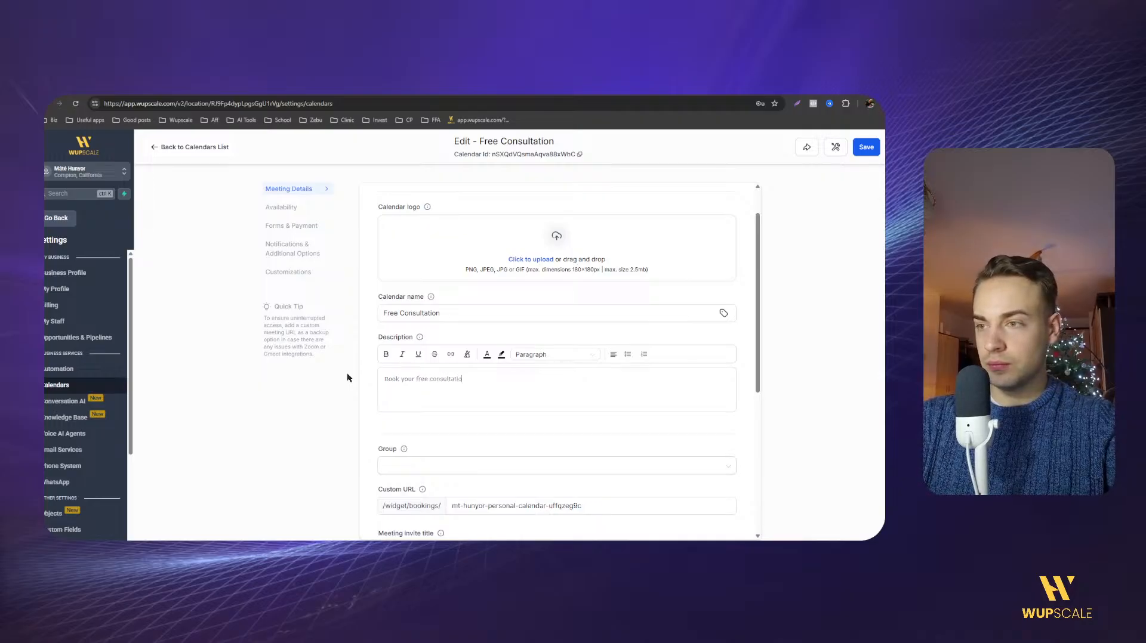
pyautogui.write('n where we are going to set up your personalize')
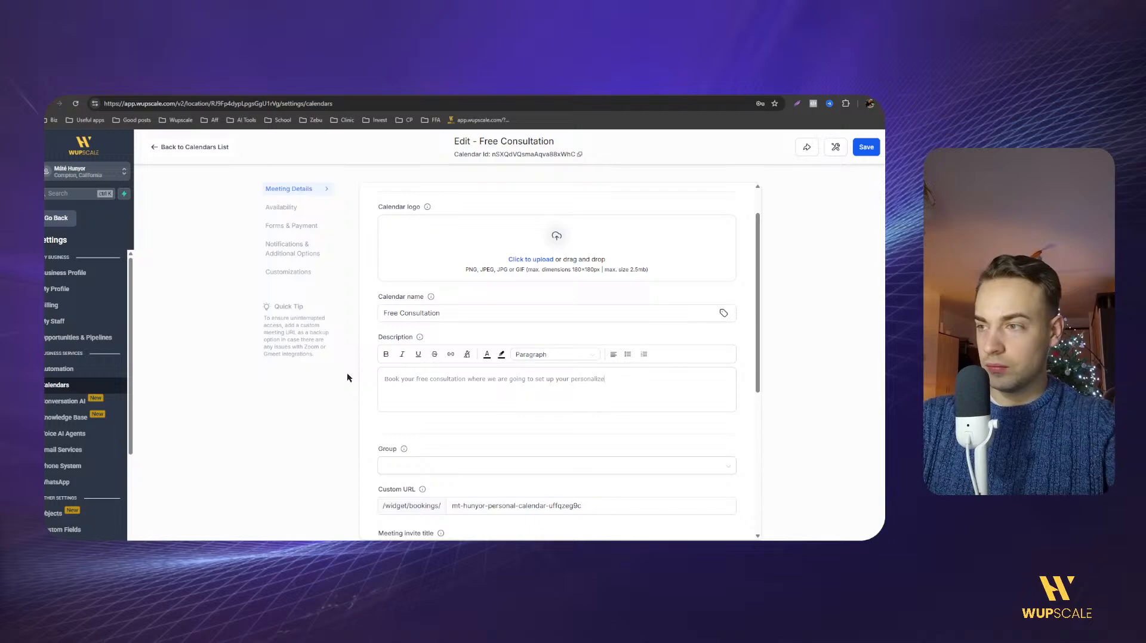
pyautogui.write('.')
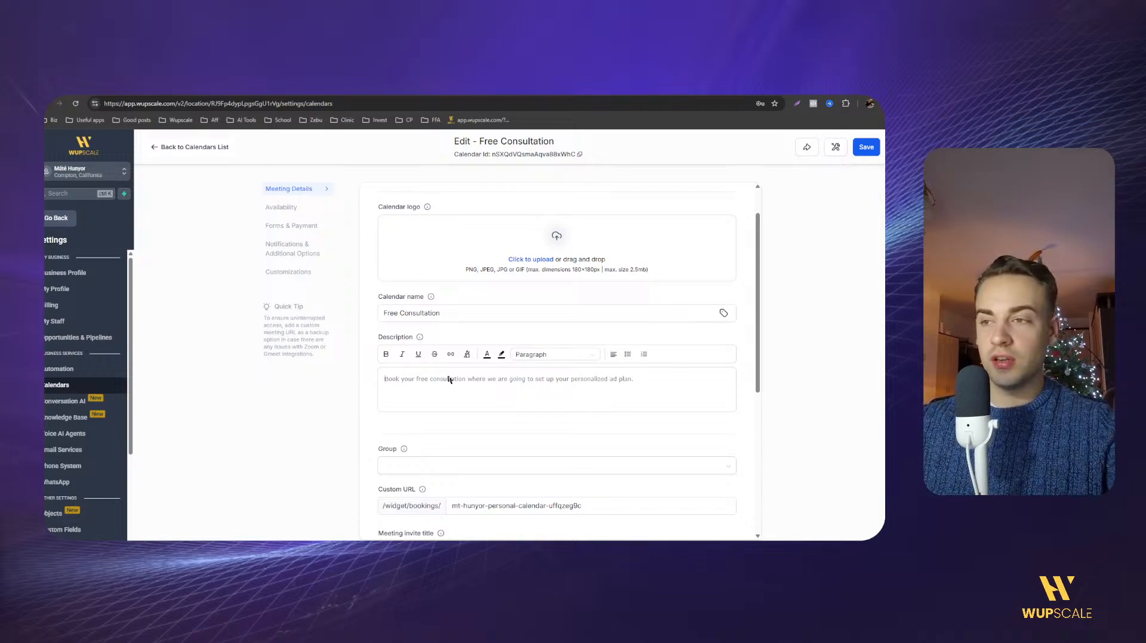
pyautogui.click(508, 380)
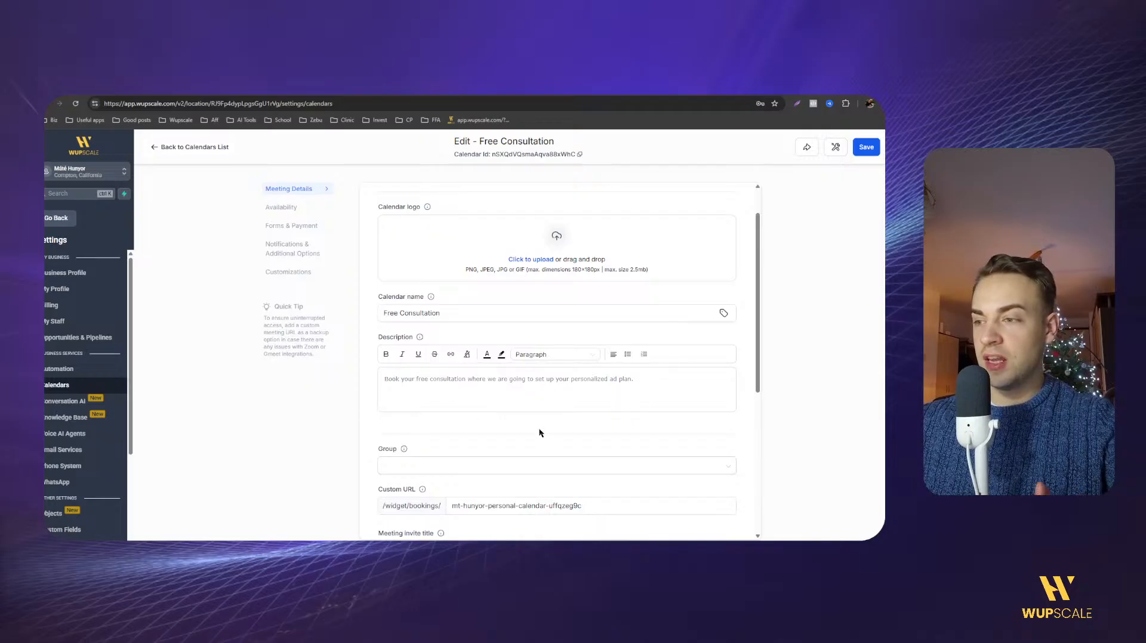
# Replace the calendar's custom booking URL ending with the host's hyphenated full name followed by "-free-cosnult".
pyautogui.scroll(-2, 503, 466)
pyautogui.click(466, 418)
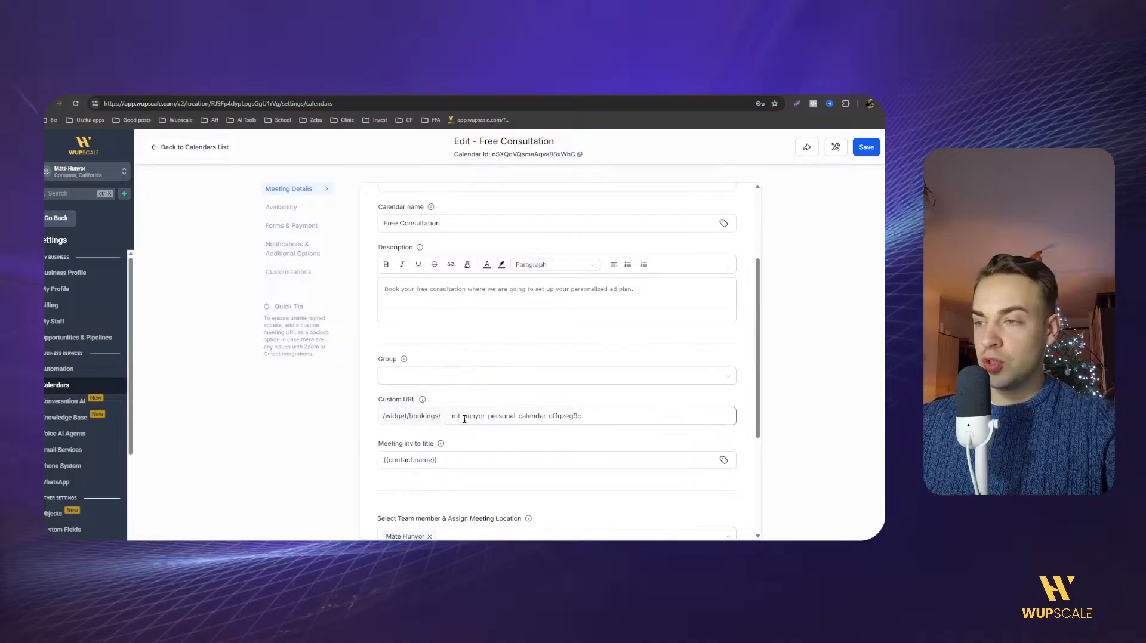
pyautogui.scroll(3, 471, 427)
pyautogui.scroll(-2, 430, 376)
pyautogui.click(386, 267)
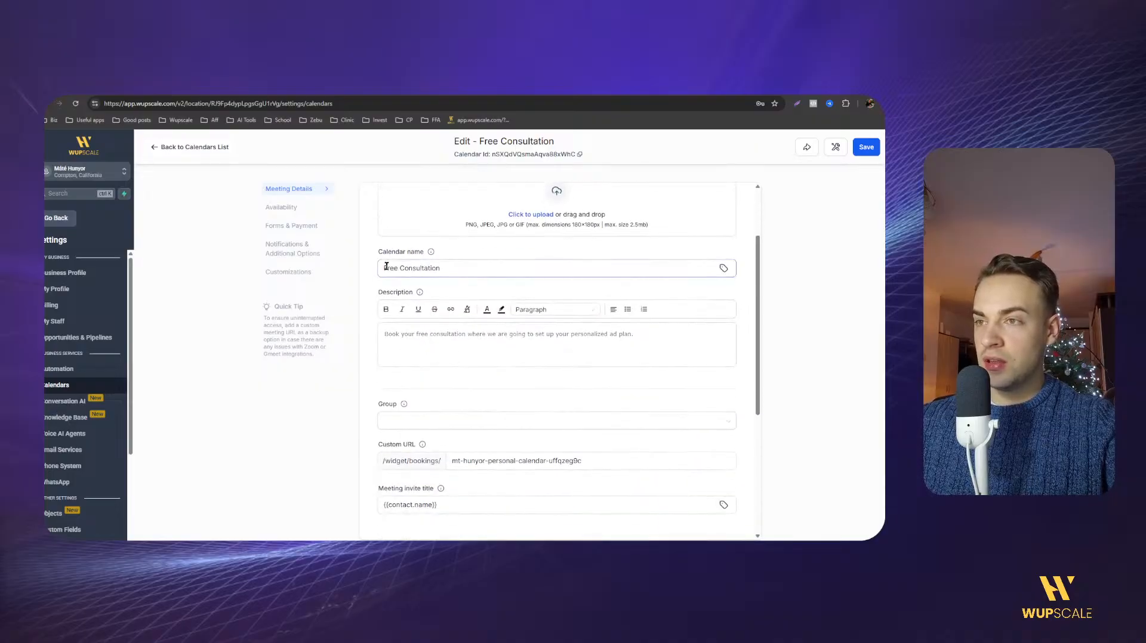
pyautogui.tripleClick(468, 459)
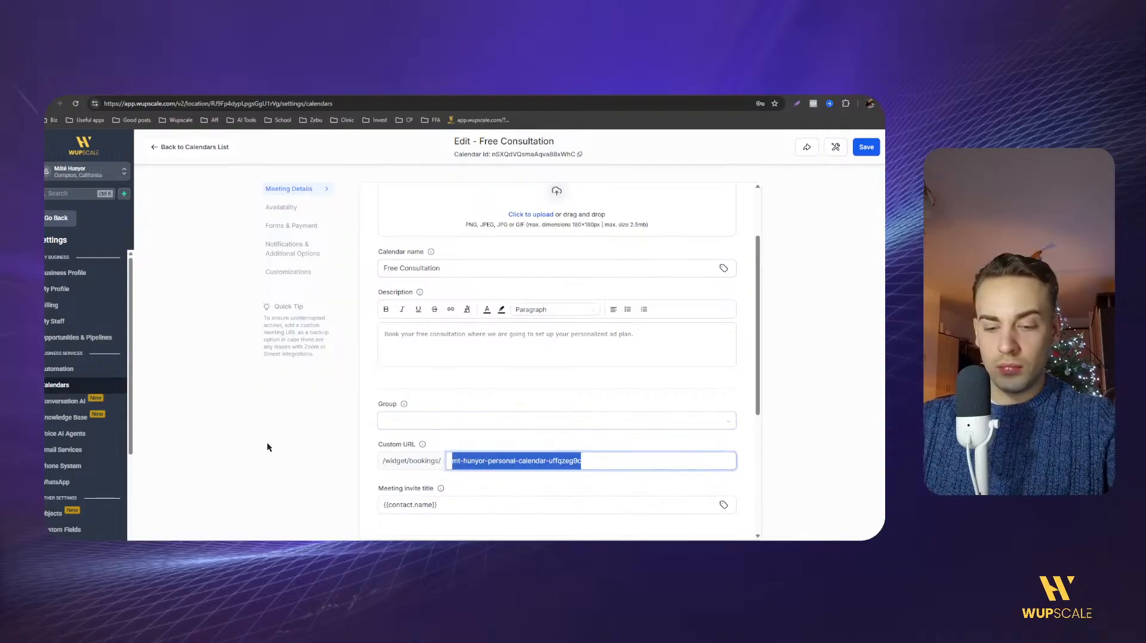
pyautogui.write('mate-hunyo')
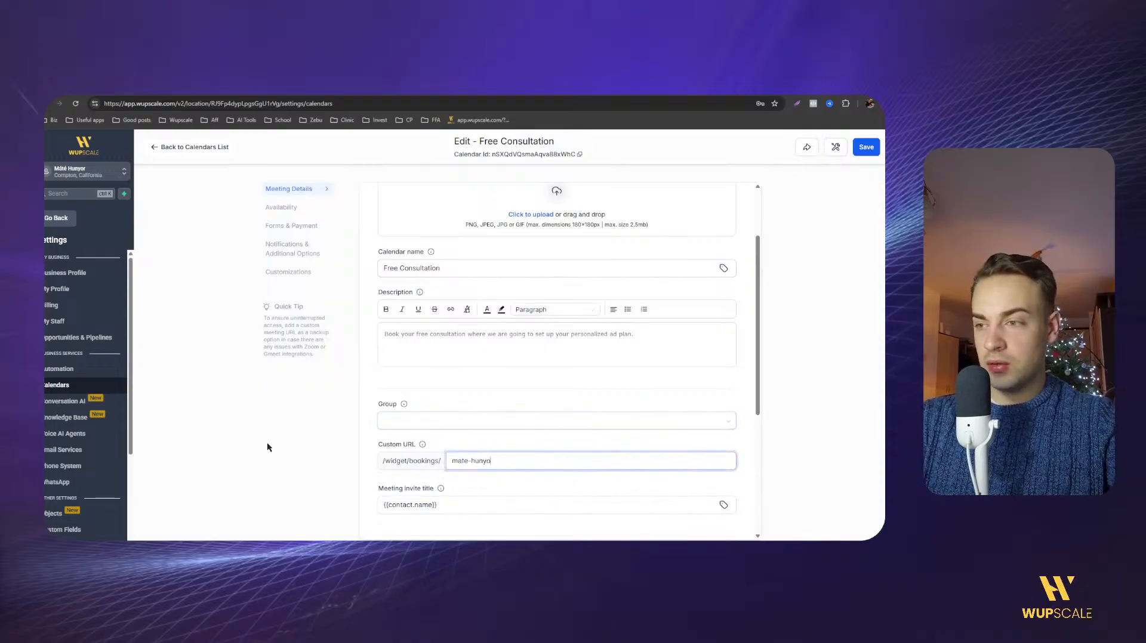
pyautogui.write('r-free-cosnult')
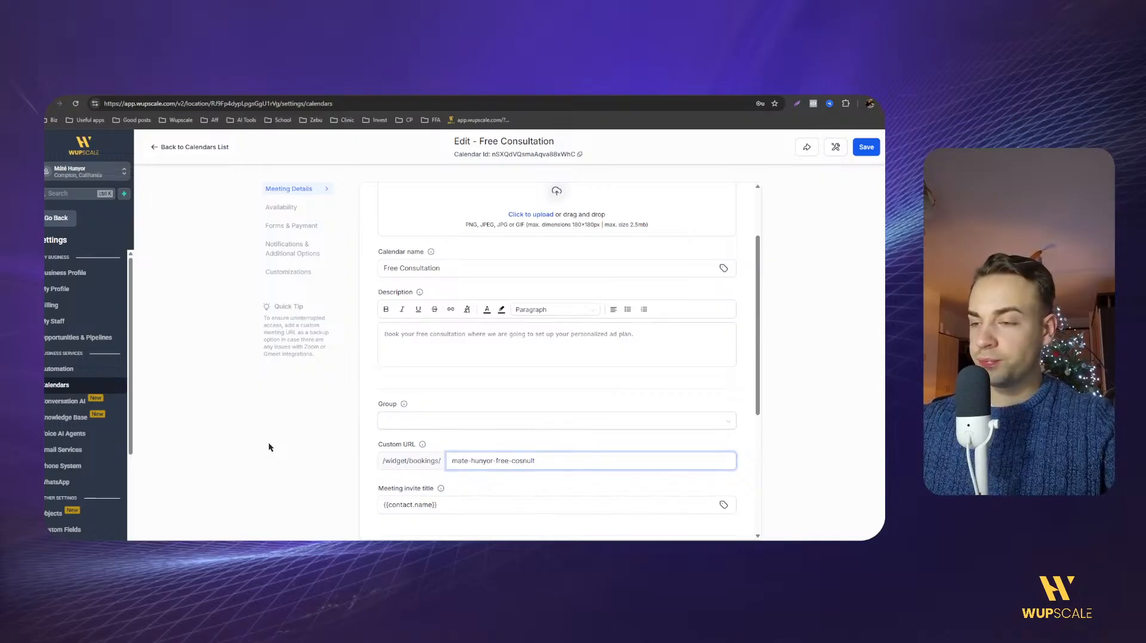
pyautogui.click(268, 443)
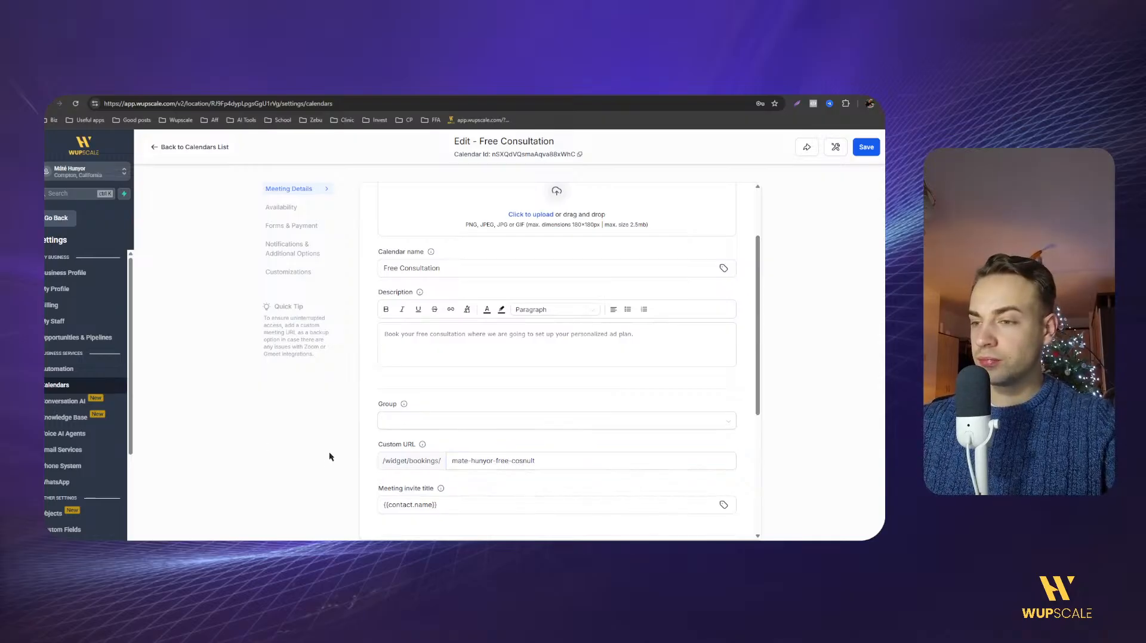
# Extend the meeting invite title after {{contact.name}} with "x", the host's full name and "- Free Consult".
pyautogui.click(460, 505)
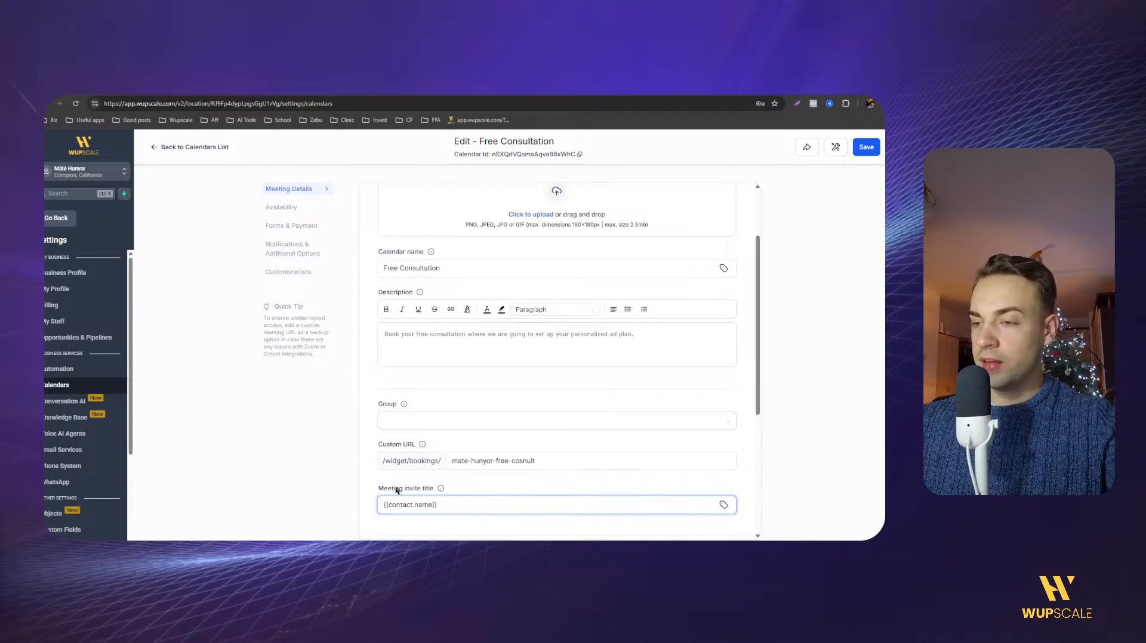
pyautogui.scroll(-2, 366, 484)
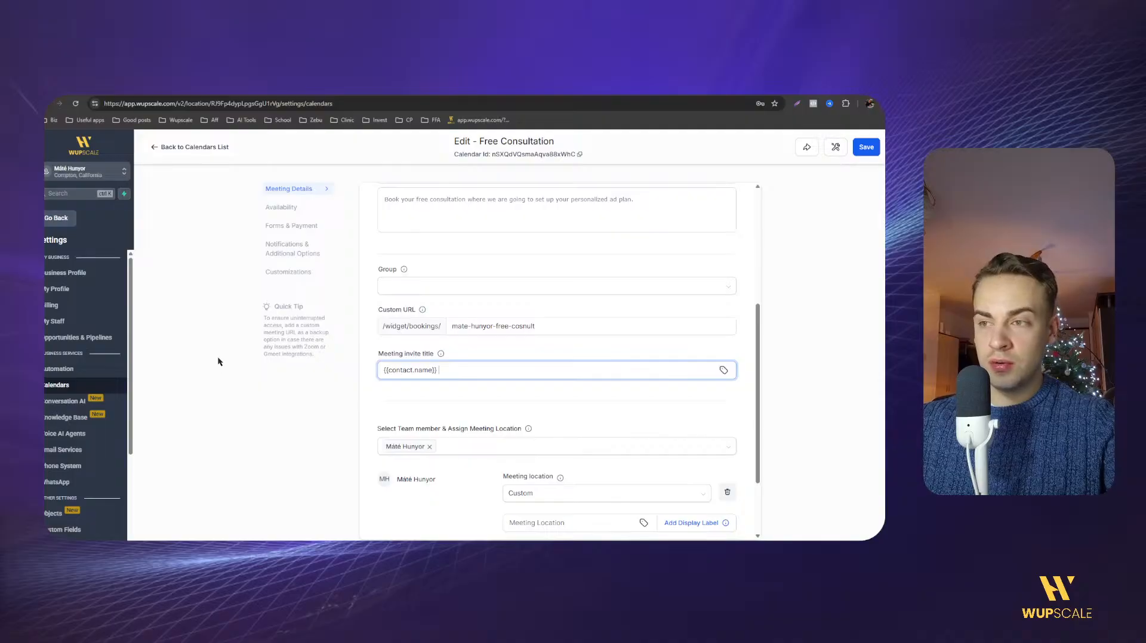
pyautogui.write('Máté Hunyor - Free C')
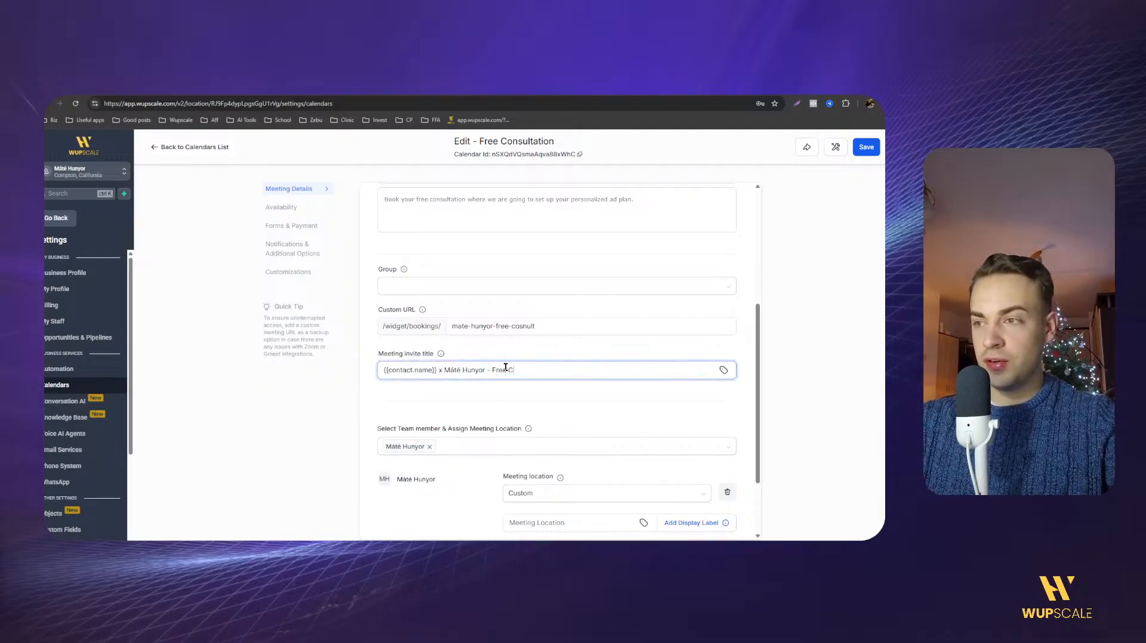
pyautogui.write('lt')
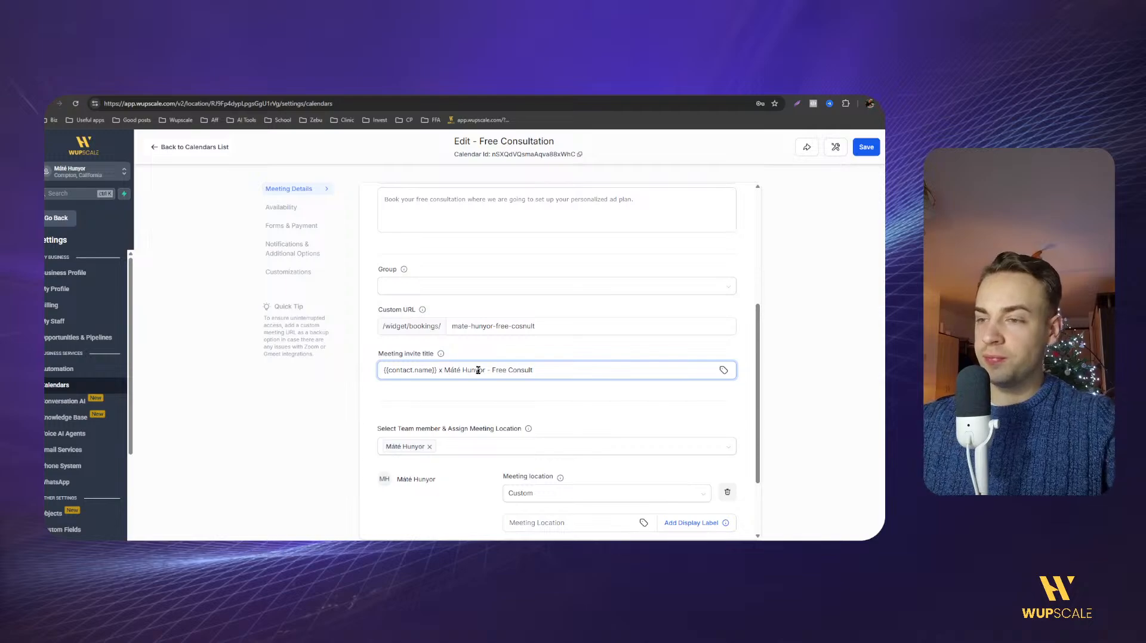
# Set the meeting location to Google Meet with the dark green meeting color, and save the calendar.
pyautogui.scroll(-2, 362, 401)
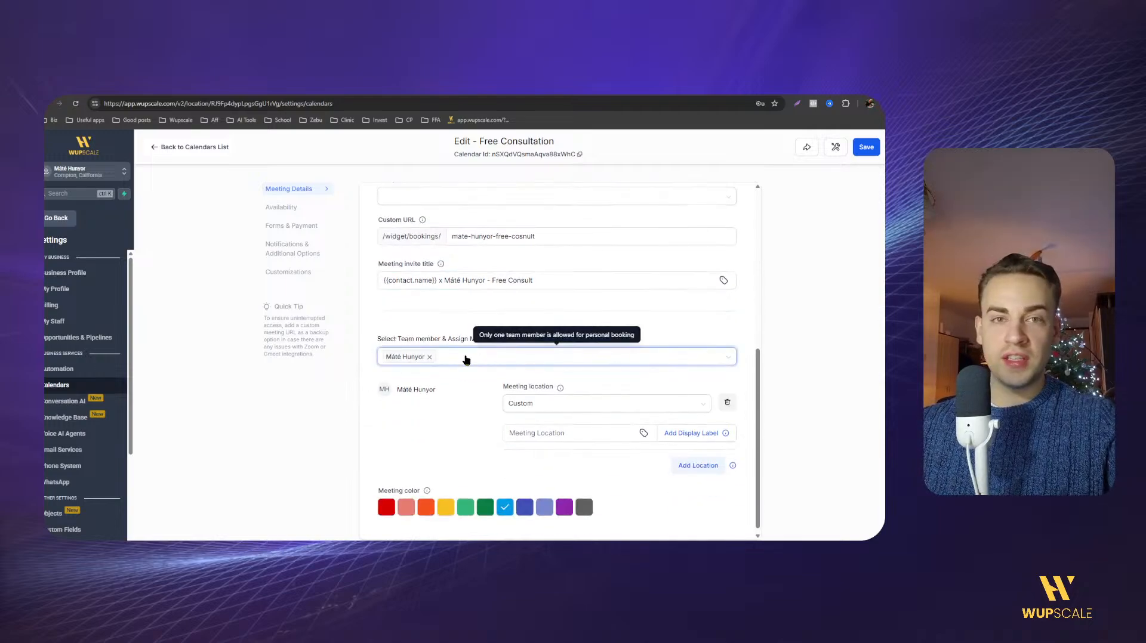
pyautogui.click(566, 412)
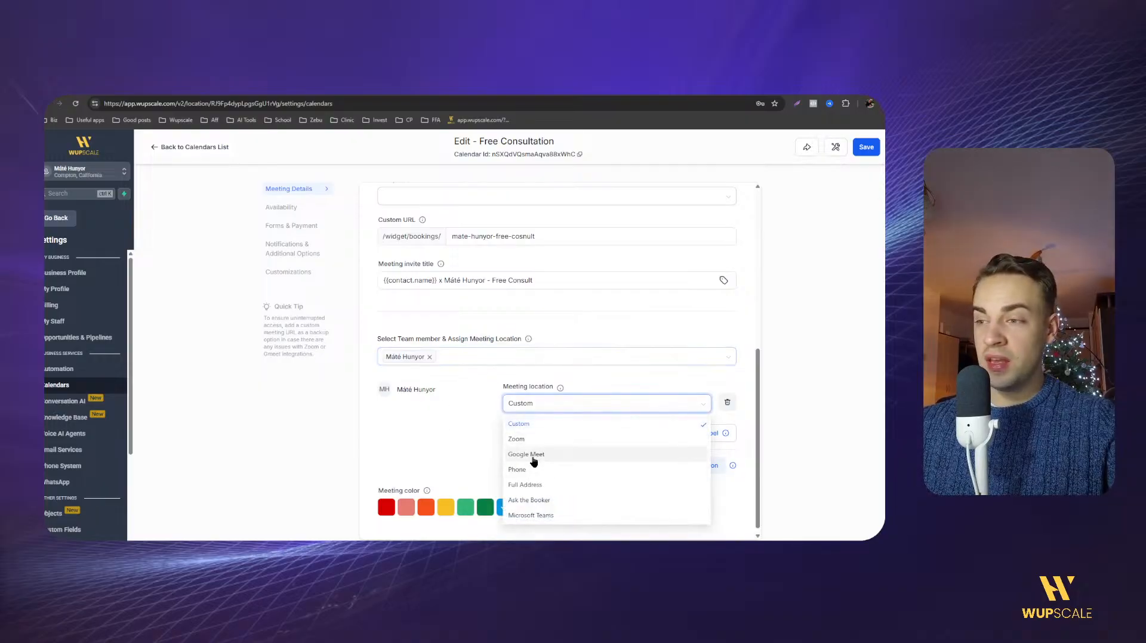
pyautogui.click(532, 456)
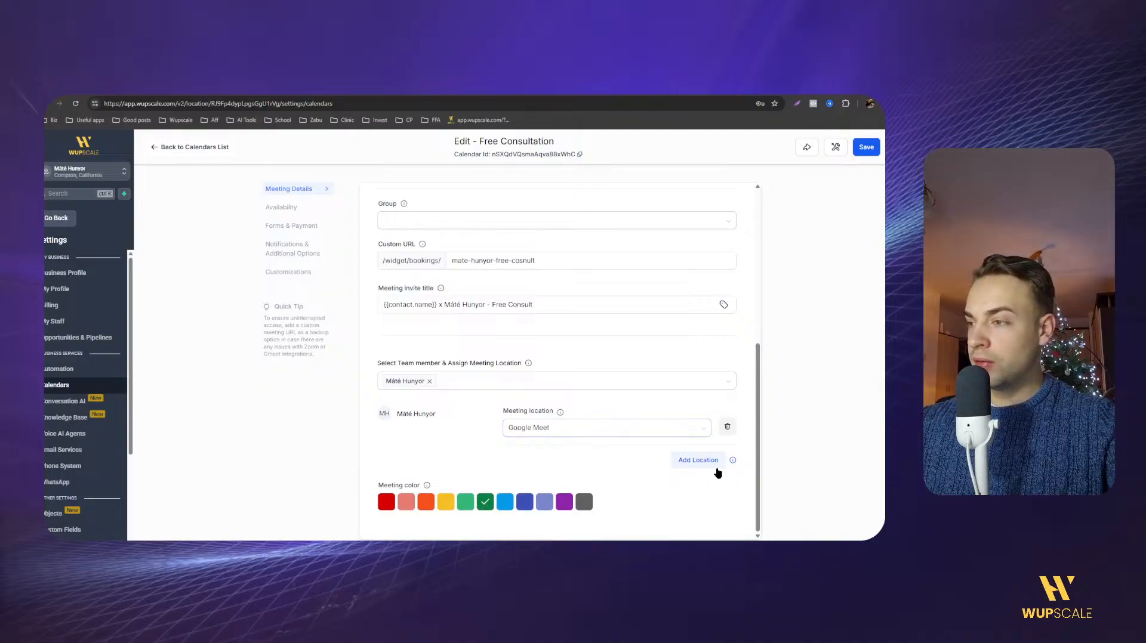
pyautogui.scroll(5, 474, 346)
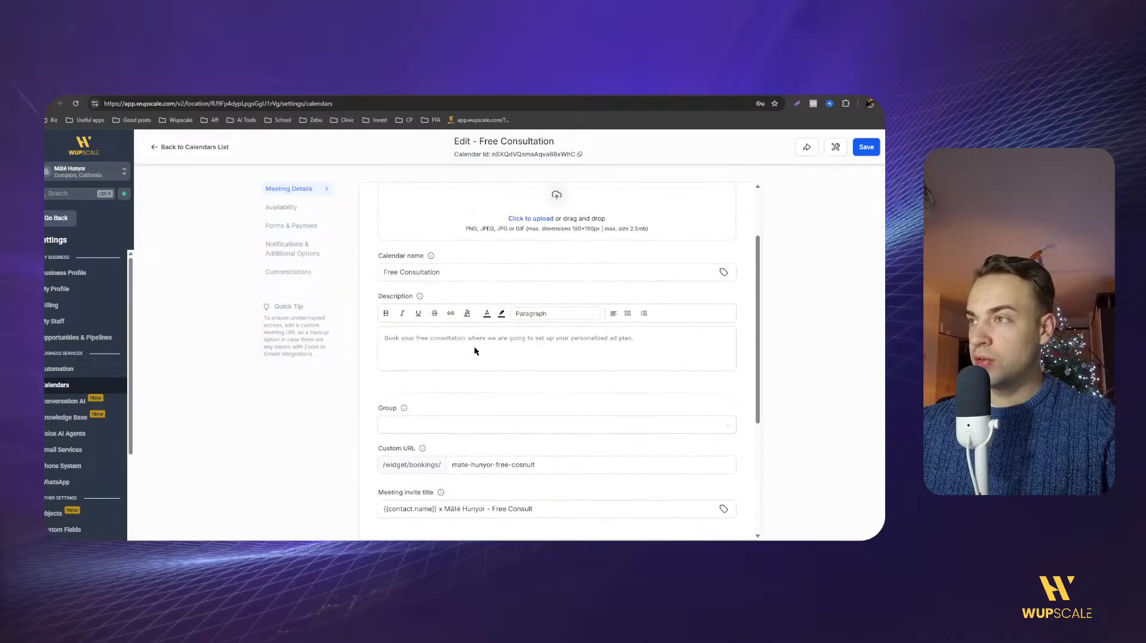
pyautogui.scroll(-2, 510, 390)
pyautogui.click(866, 146)
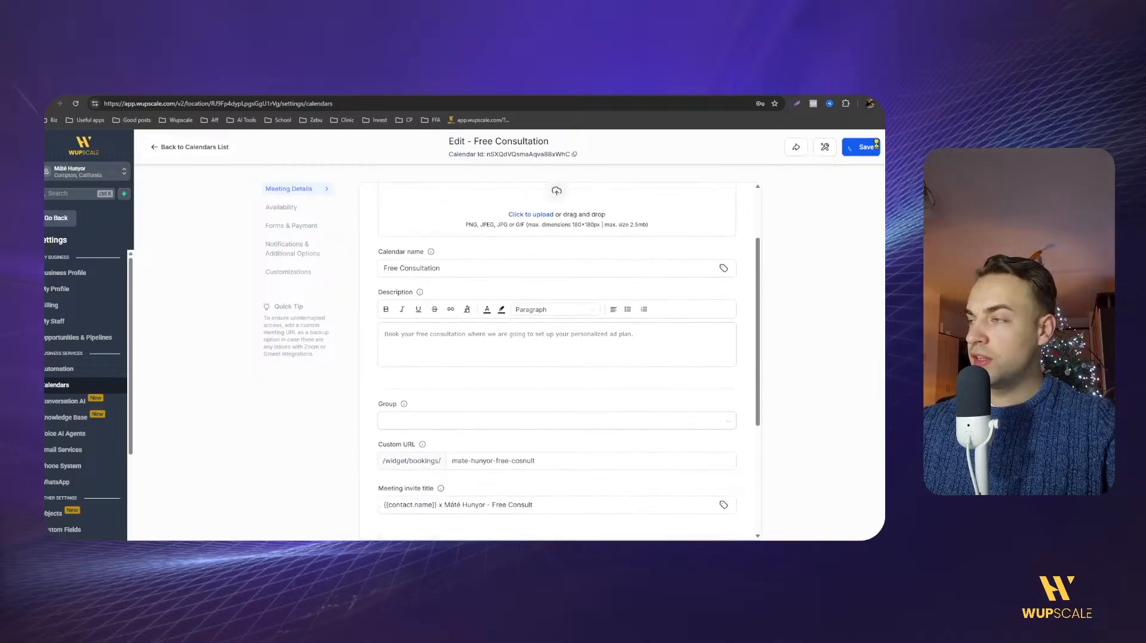
# Review the calendar's availability settings and, under Forms & Payment, the available booking forms and the consent checkbox text.
pyautogui.click(296, 209)
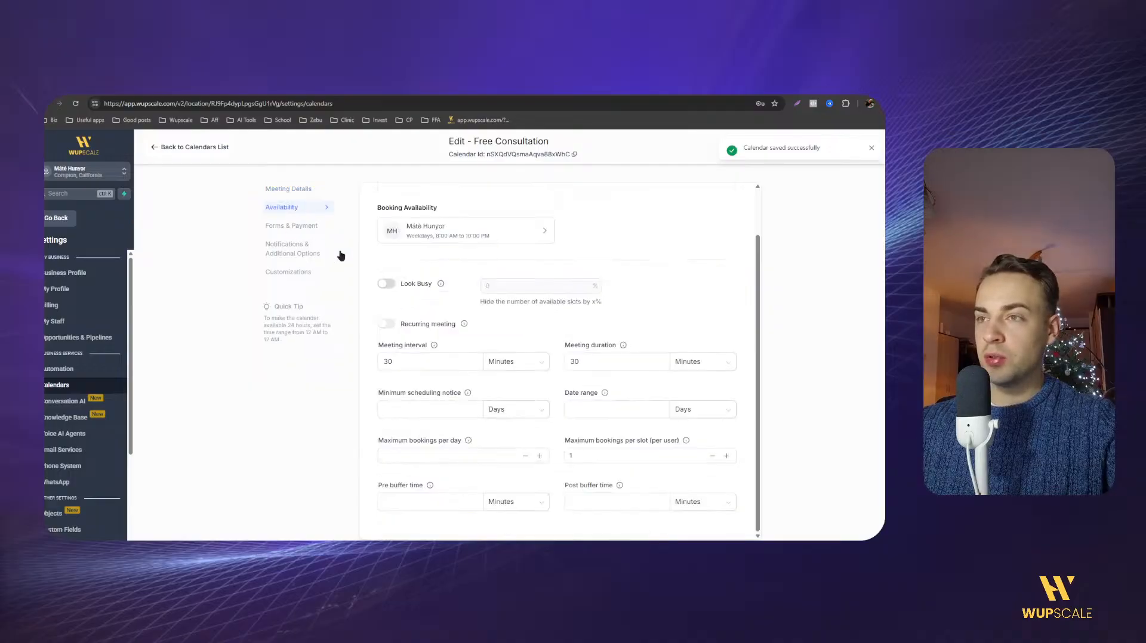
pyautogui.click(308, 228)
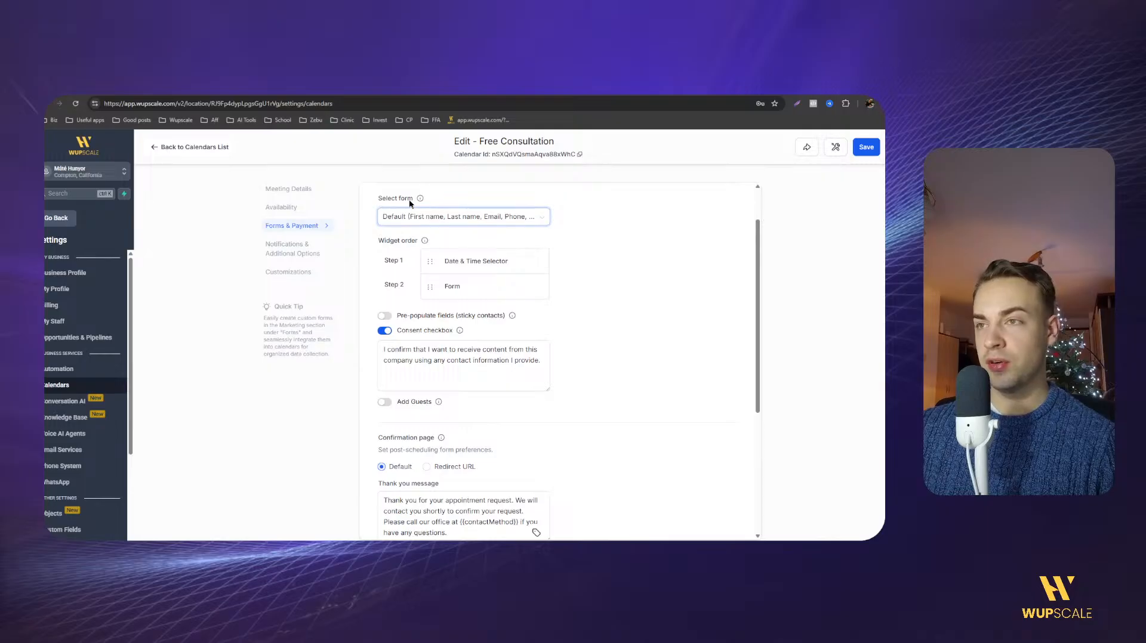
pyautogui.click(389, 217)
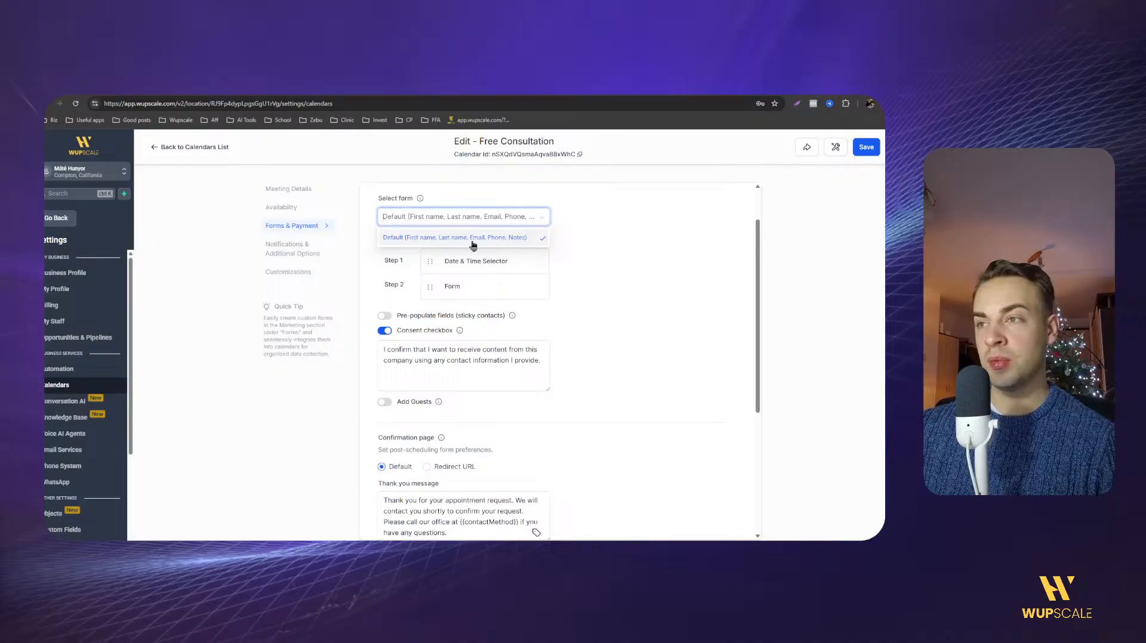
pyautogui.click(590, 253)
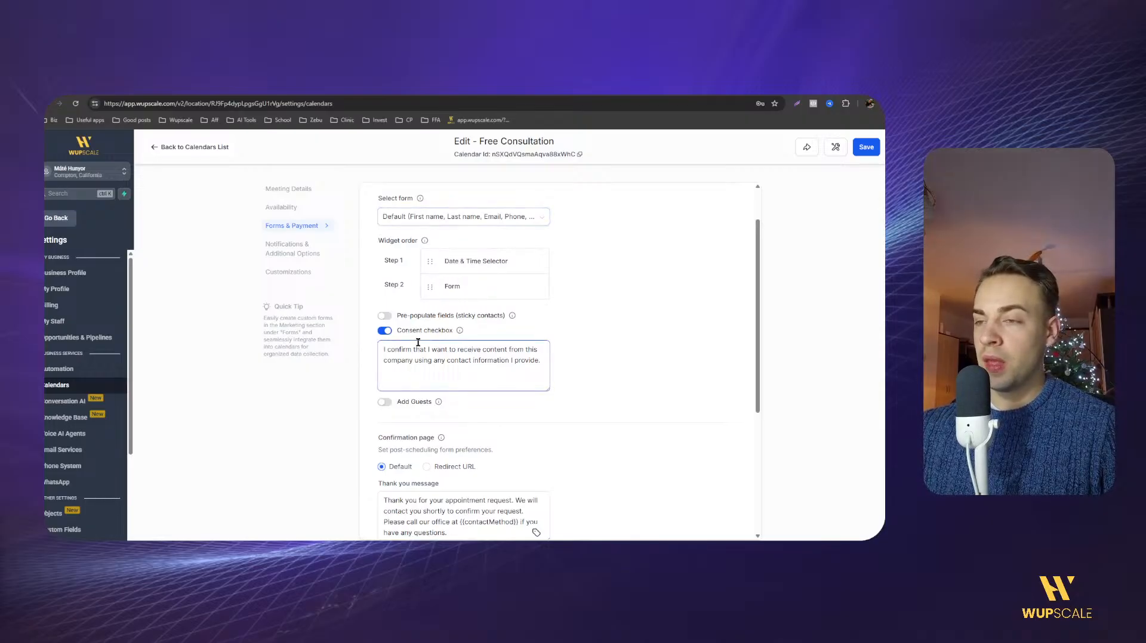
pyautogui.click(394, 353)
pyautogui.tripleClick(385, 350)
pyautogui.click(498, 360)
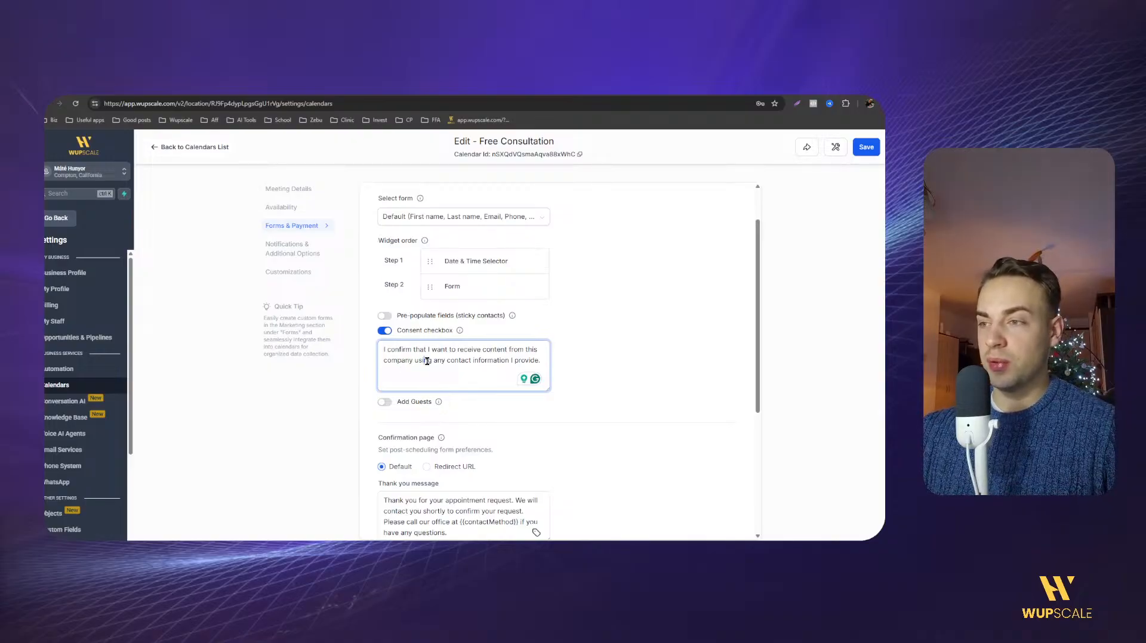
# Enable Pre-populate fields (sticky contacts) for the calendar's booking form.
pyautogui.click(385, 318)
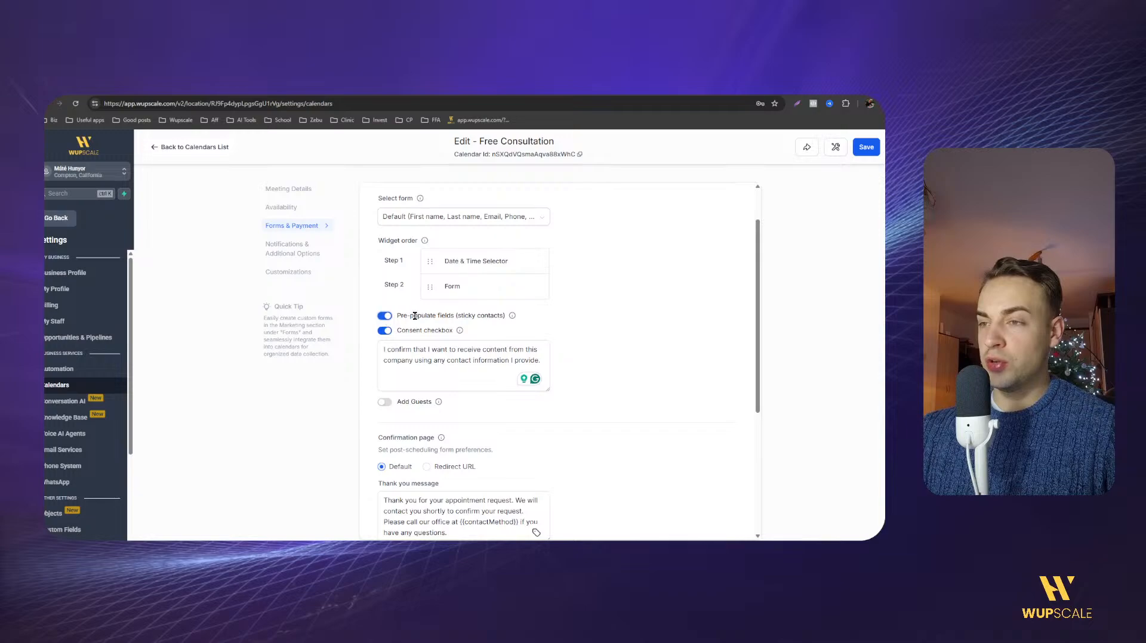
pyautogui.moveTo(398, 315); pyautogui.dragTo(451, 317)
pyautogui.click(454, 319)
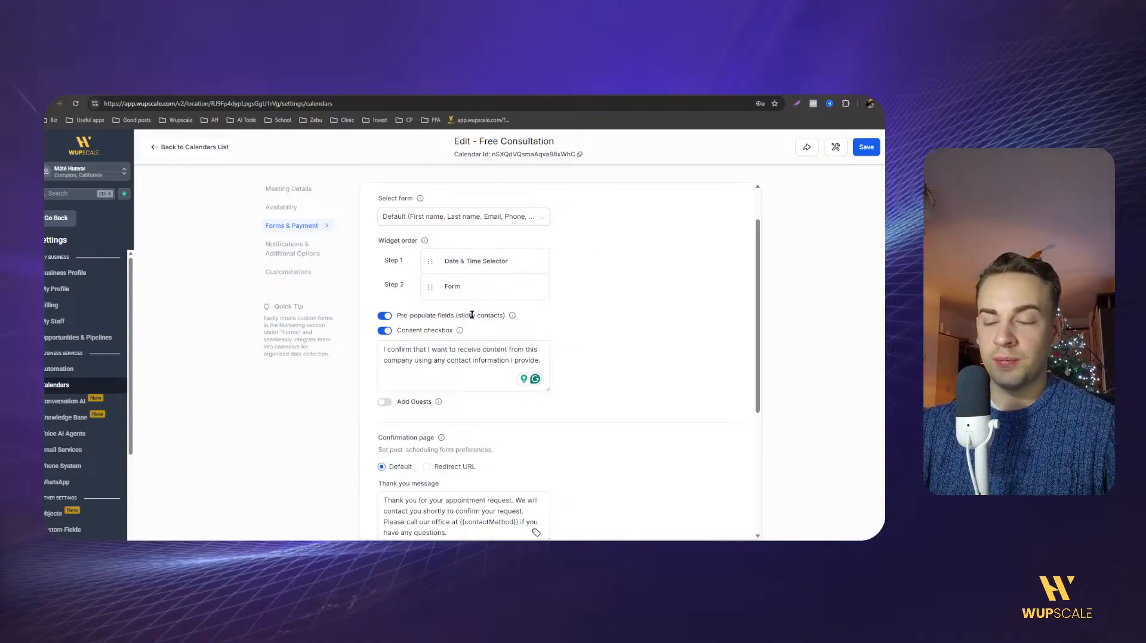
pyautogui.scroll(-3, 471, 314)
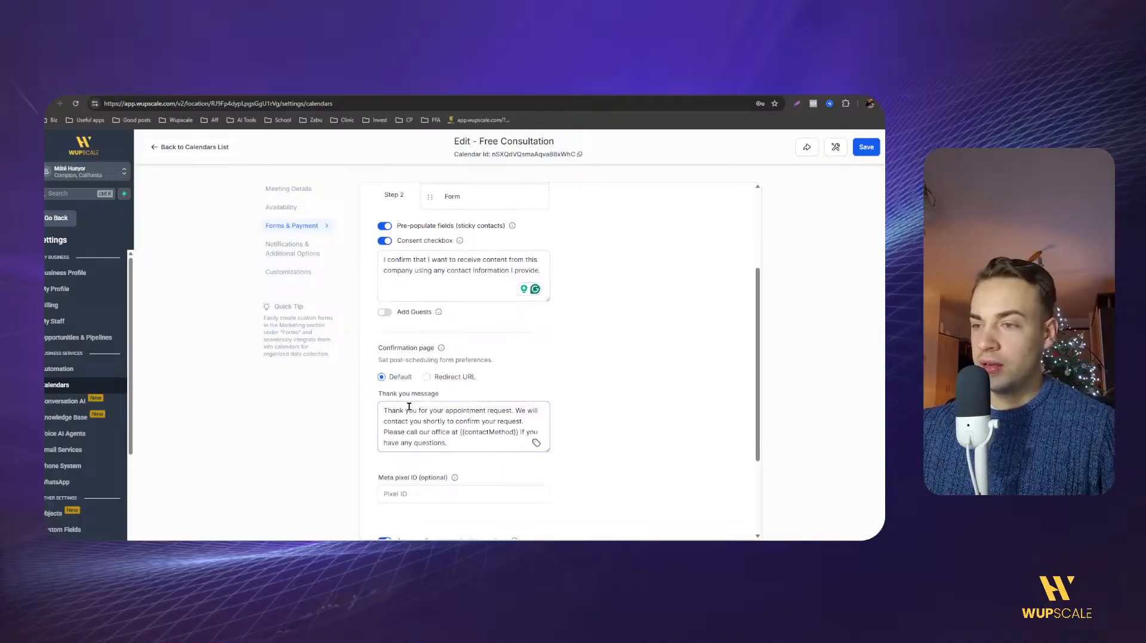
# Remove the sentence about calling the office with questions from the booking thank-you message, and save the calendar.
pyautogui.doubleClick(430, 410)
pyautogui.click(410, 412)
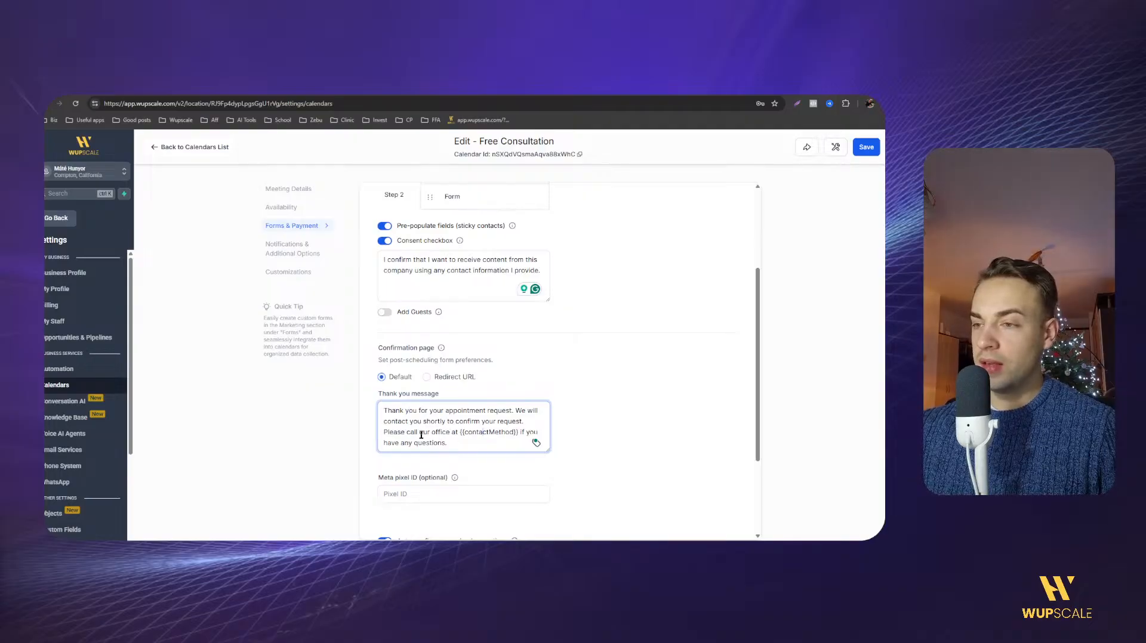
pyautogui.moveTo(463, 441); pyautogui.dragTo(378, 435)
pyautogui.press('BackSpace')
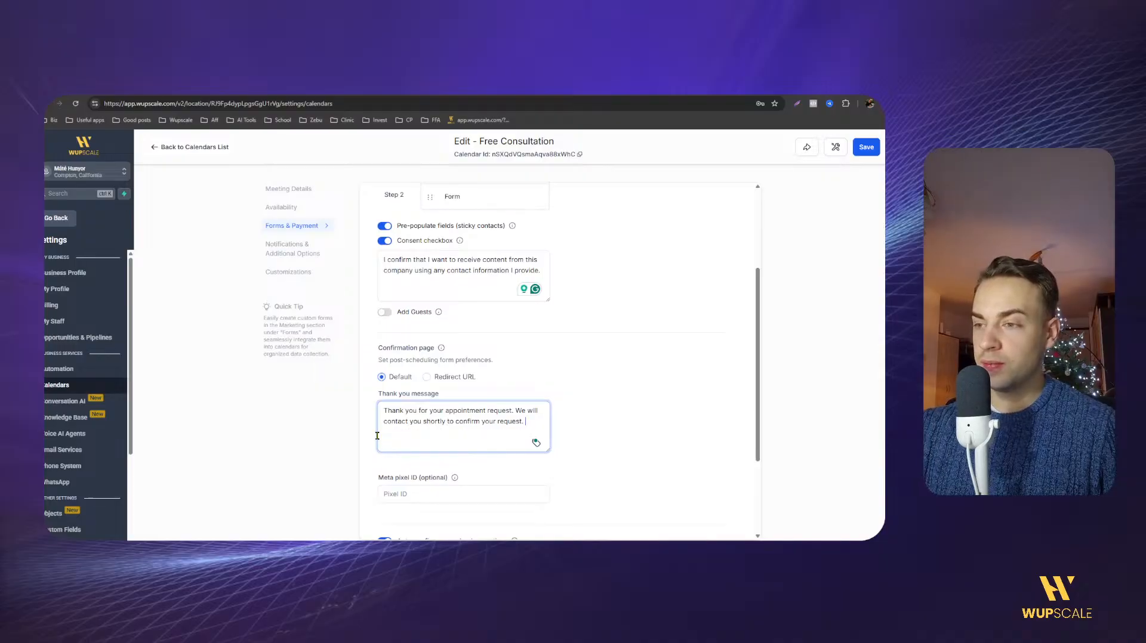
pyautogui.scroll(-2, 403, 425)
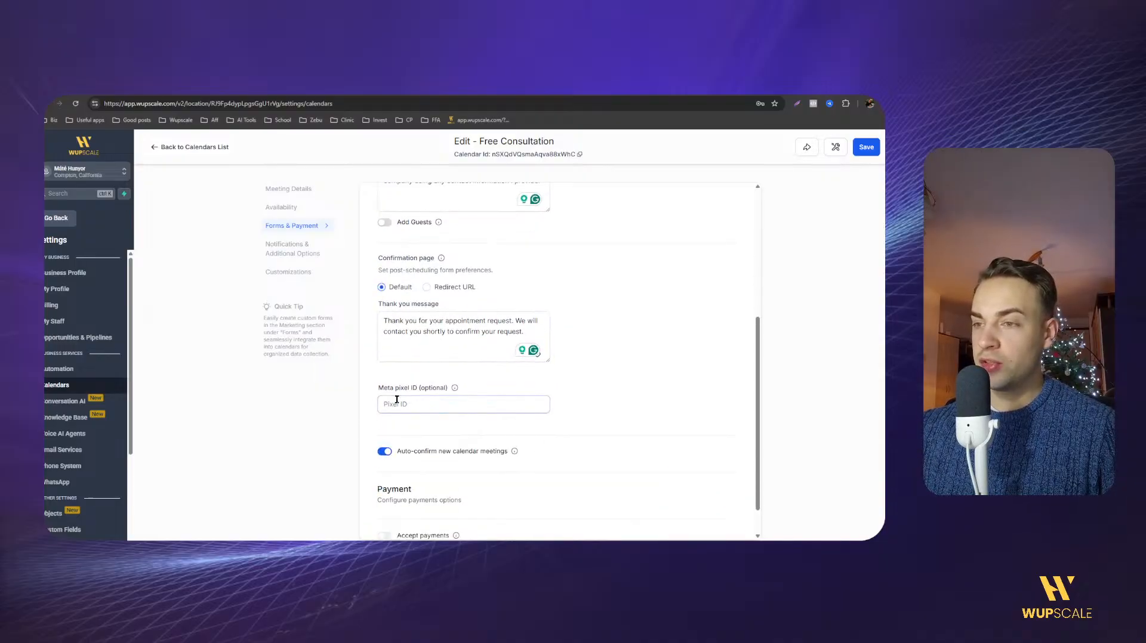
pyautogui.scroll(-1, 486, 446)
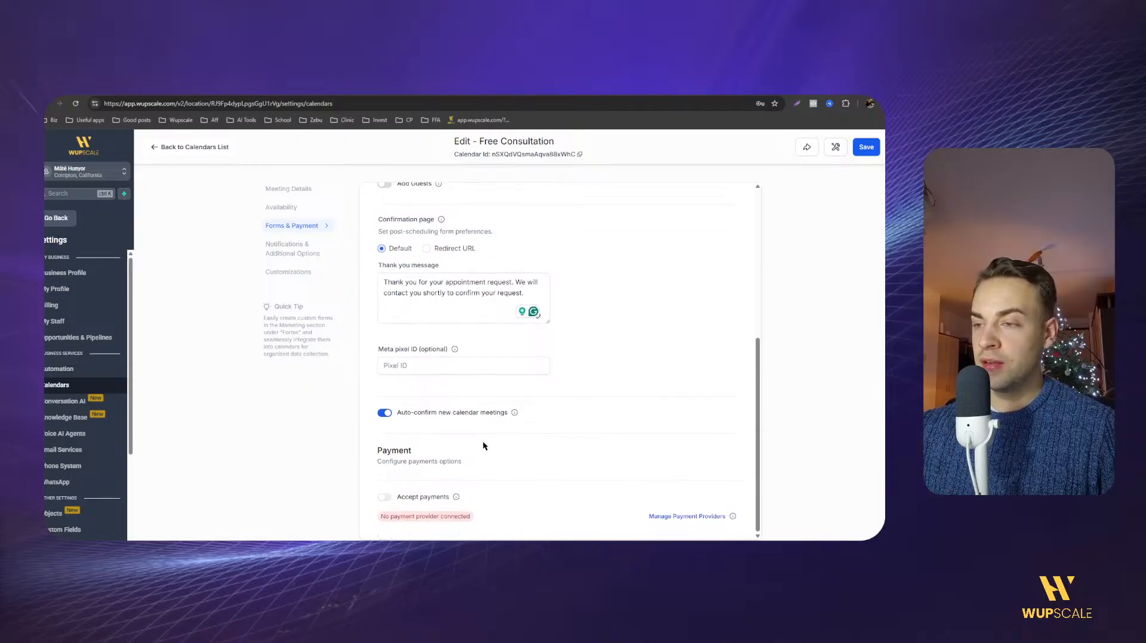
pyautogui.scroll(5, 361, 468)
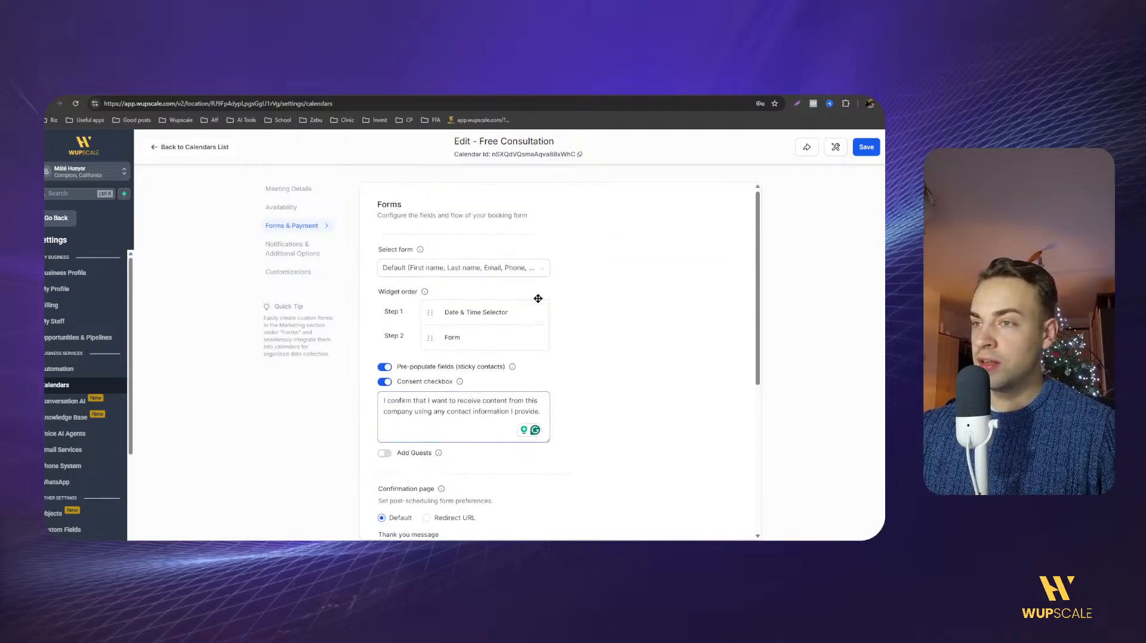
pyautogui.click(867, 145)
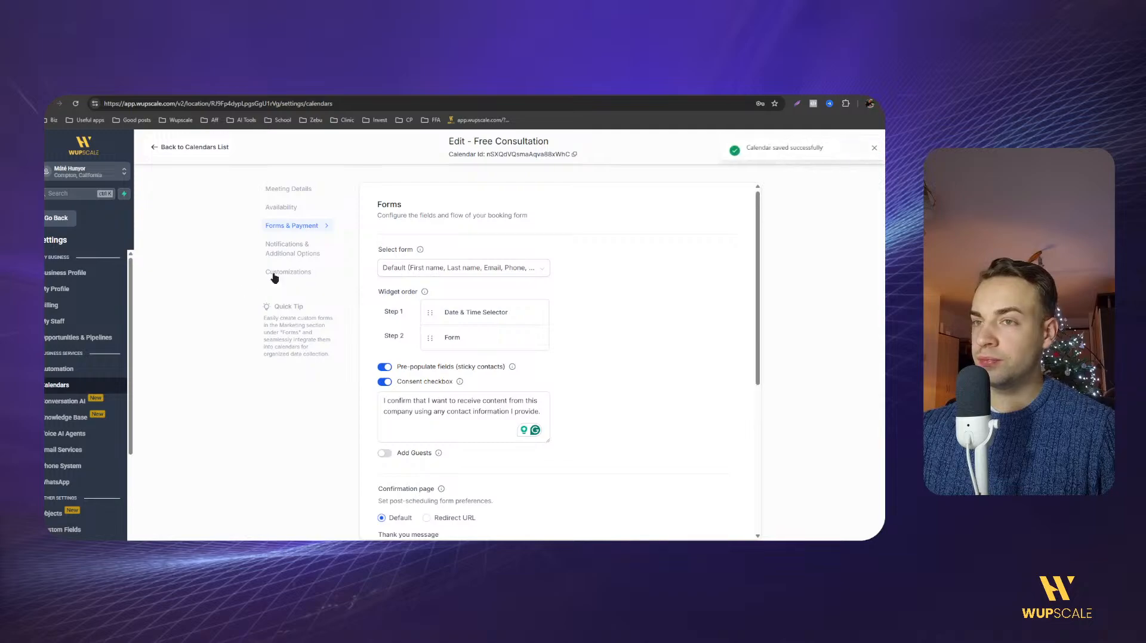
# Review the calendar's customization options, including the widget style, primary and background colors, and booking button text.
pyautogui.click(283, 257)
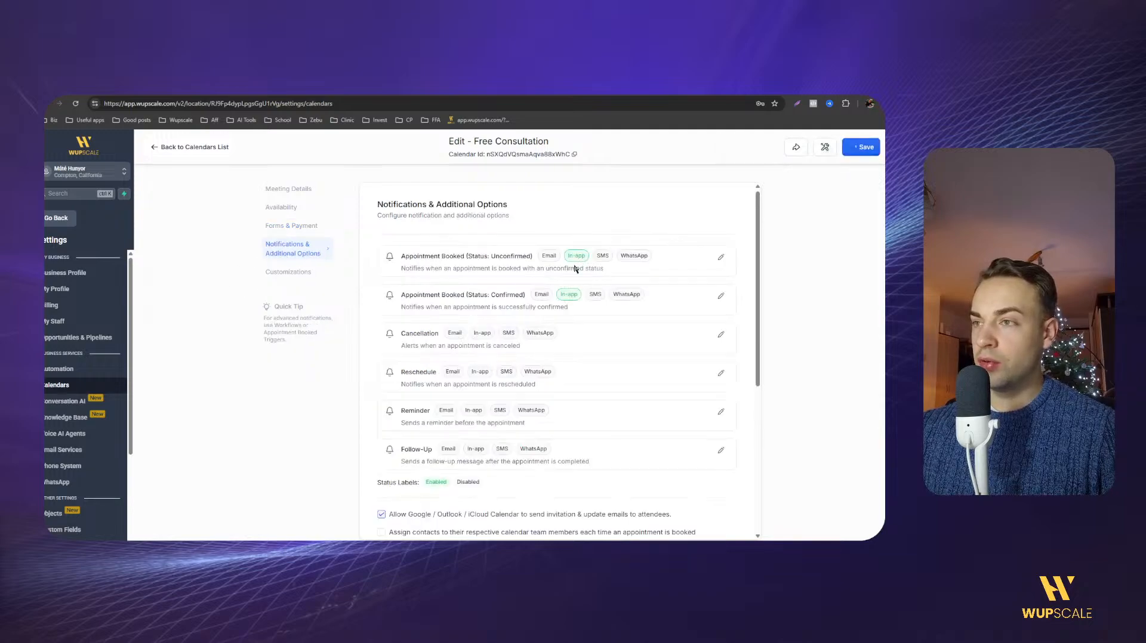
pyautogui.click(288, 272)
pyautogui.scroll(-4, 376, 298)
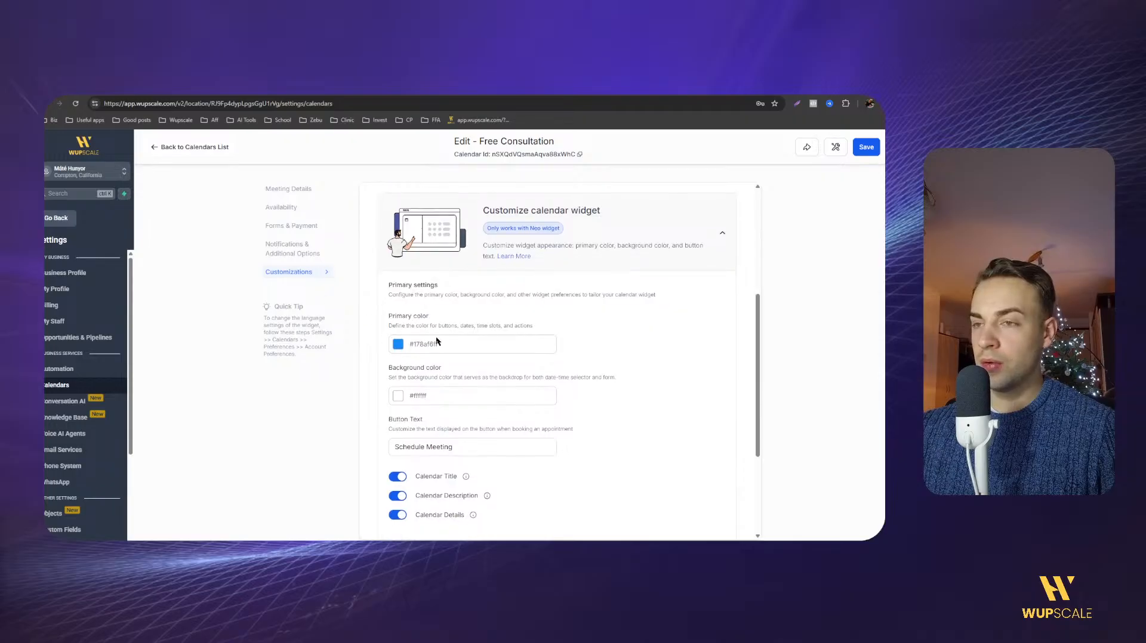
pyautogui.scroll(-3, 420, 351)
pyautogui.scroll(7, 419, 447)
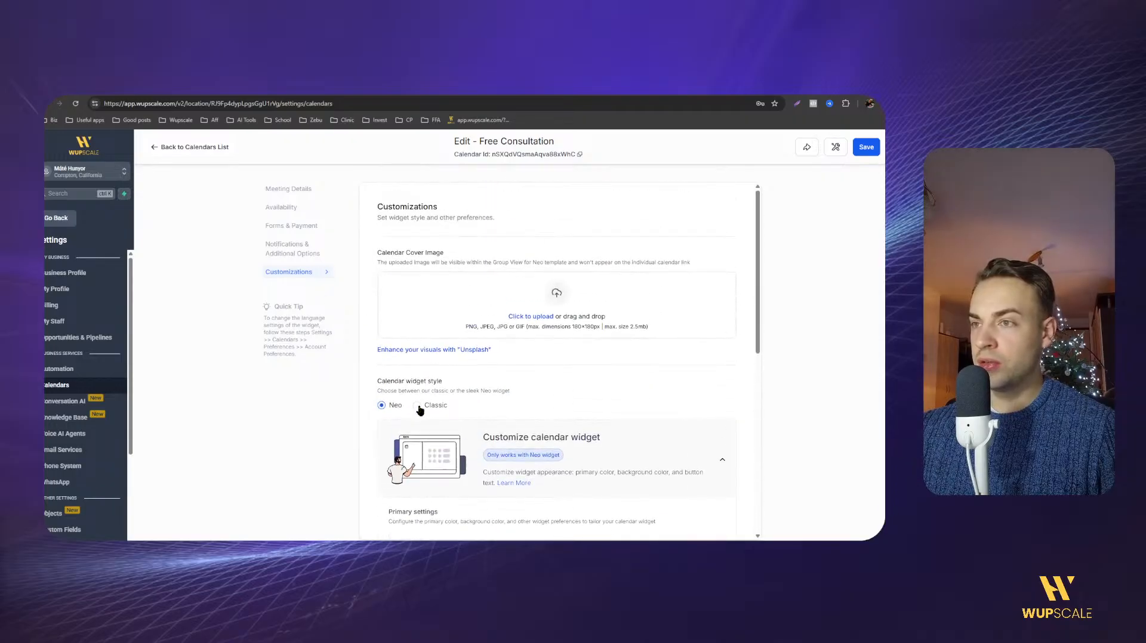
pyautogui.scroll(-6, 368, 422)
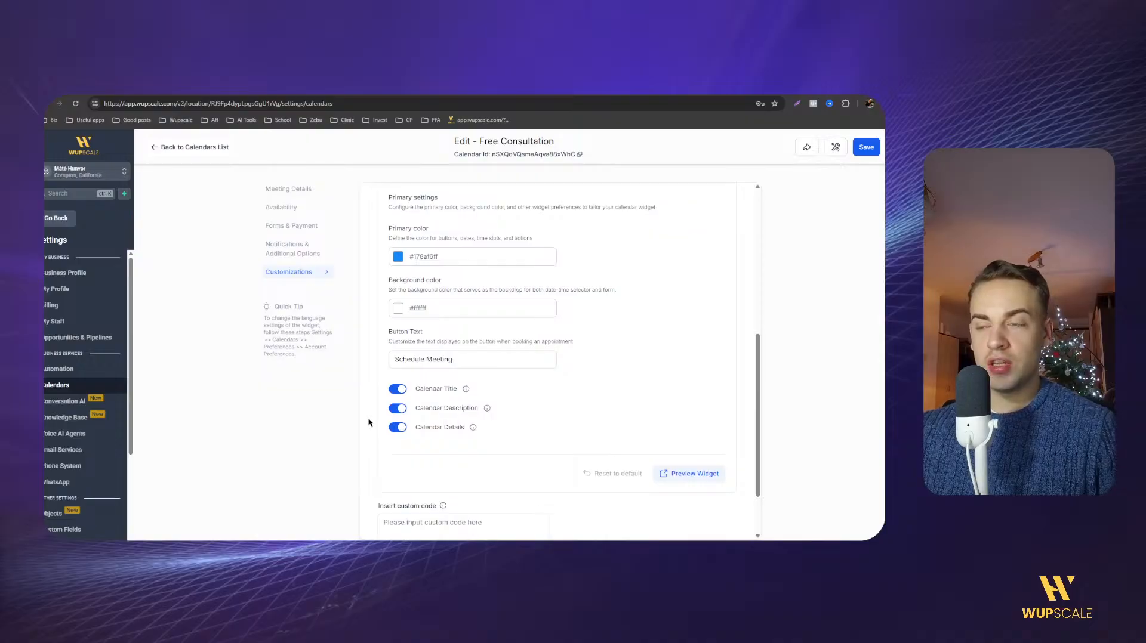
pyautogui.click(422, 359)
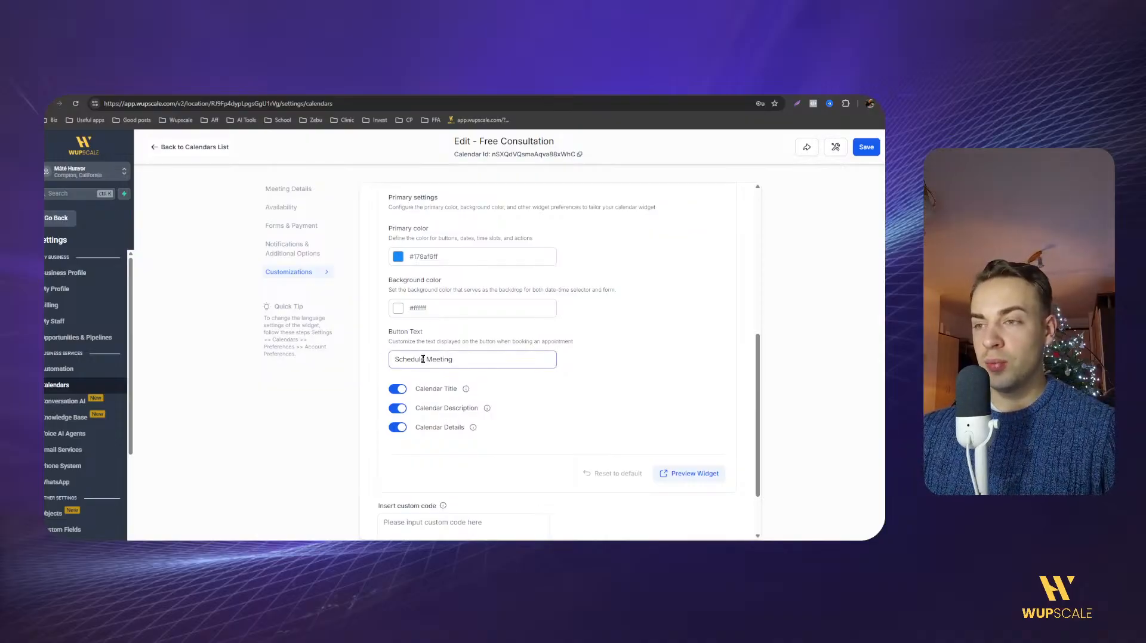
# In the calendar's cancellation policy, set the cancellation link to expire 5 hours before the meeting.
pyautogui.click(285, 254)
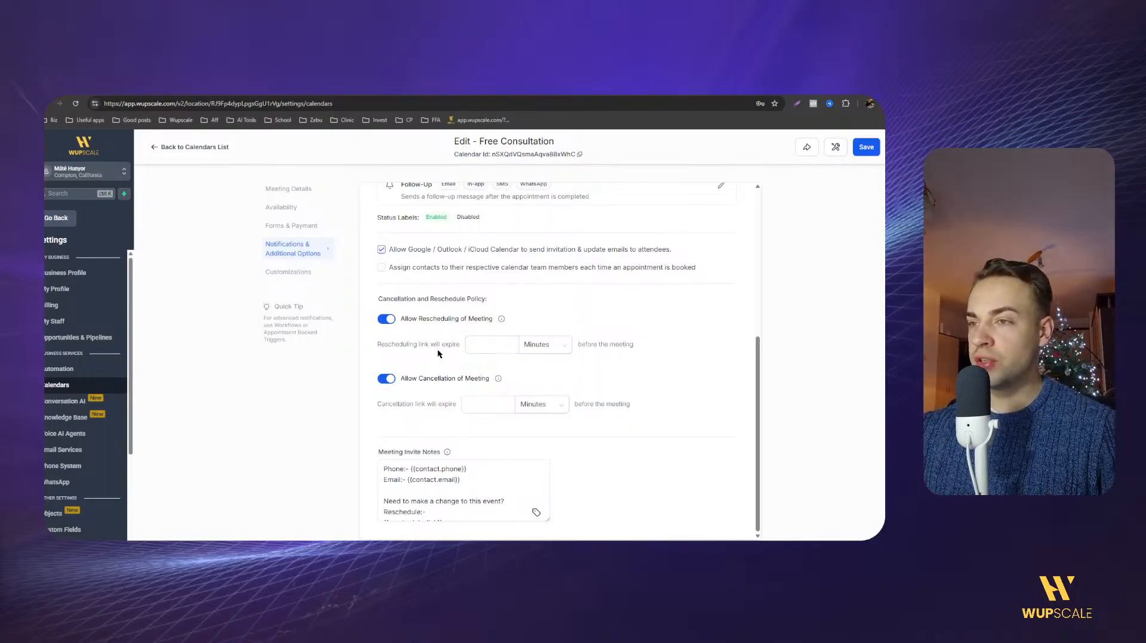
pyautogui.scroll(-2, 433, 485)
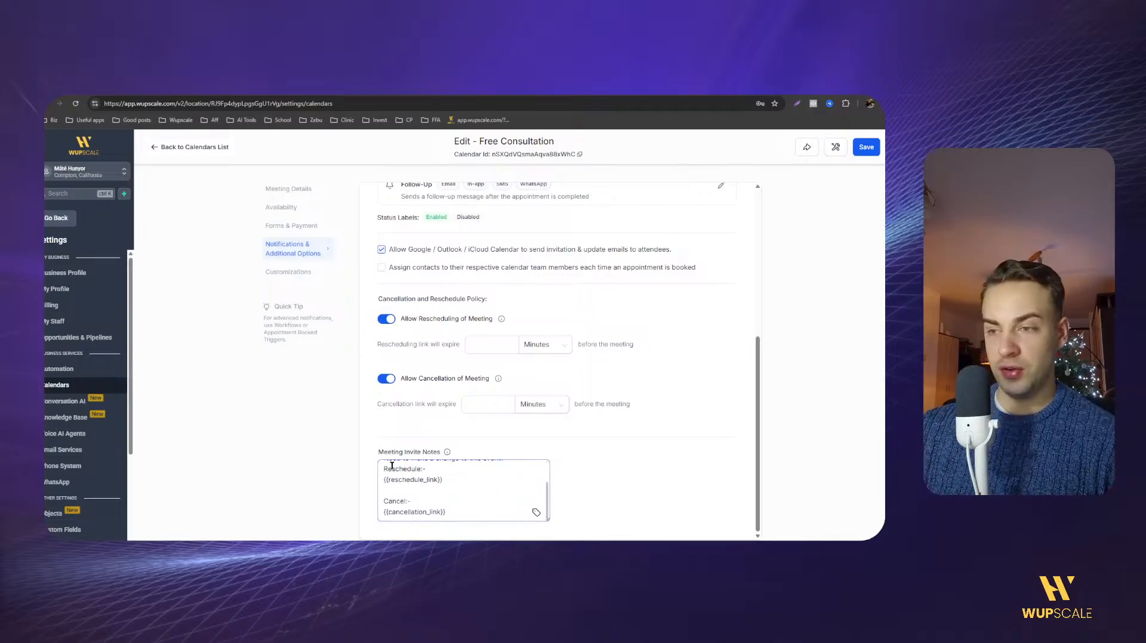
pyautogui.scroll(5, 406, 496)
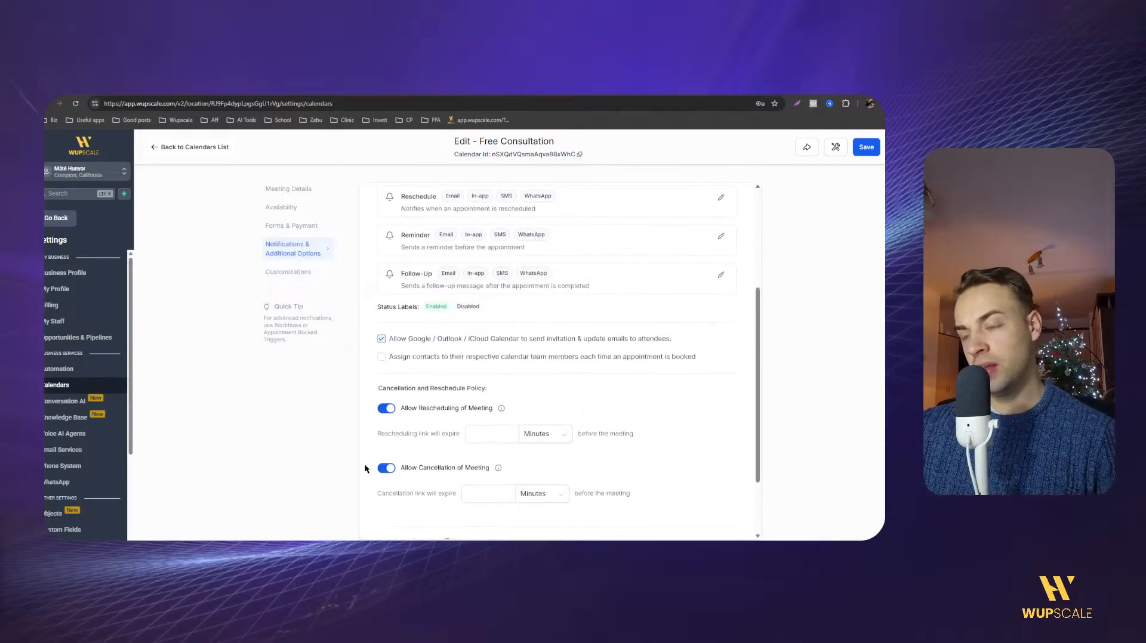
pyautogui.scroll(-3, 366, 464)
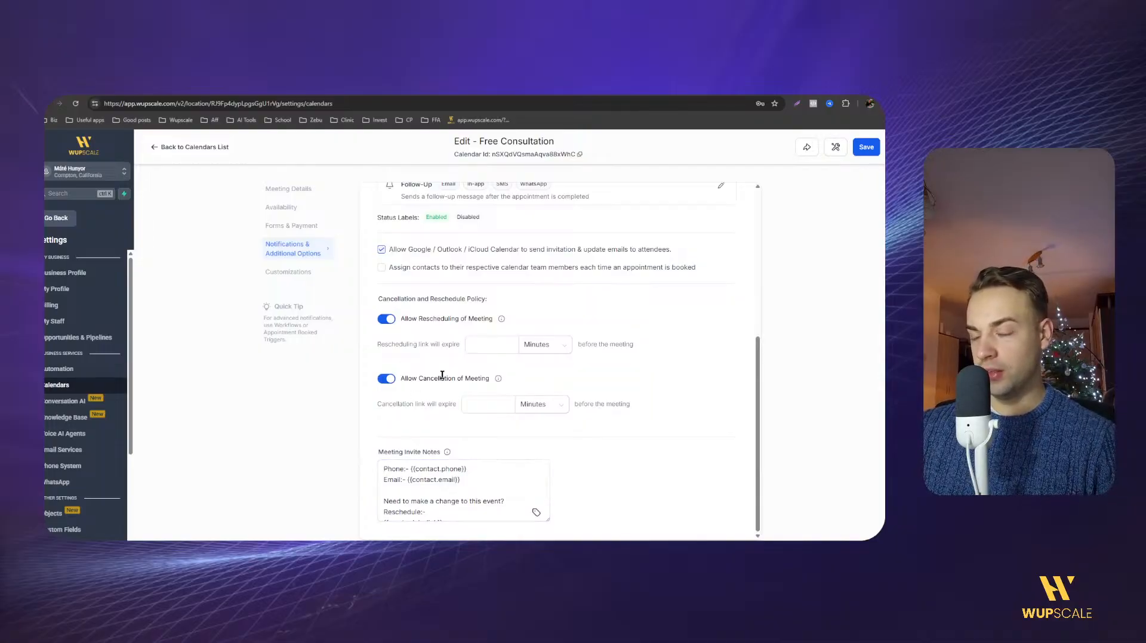
pyautogui.click(477, 401)
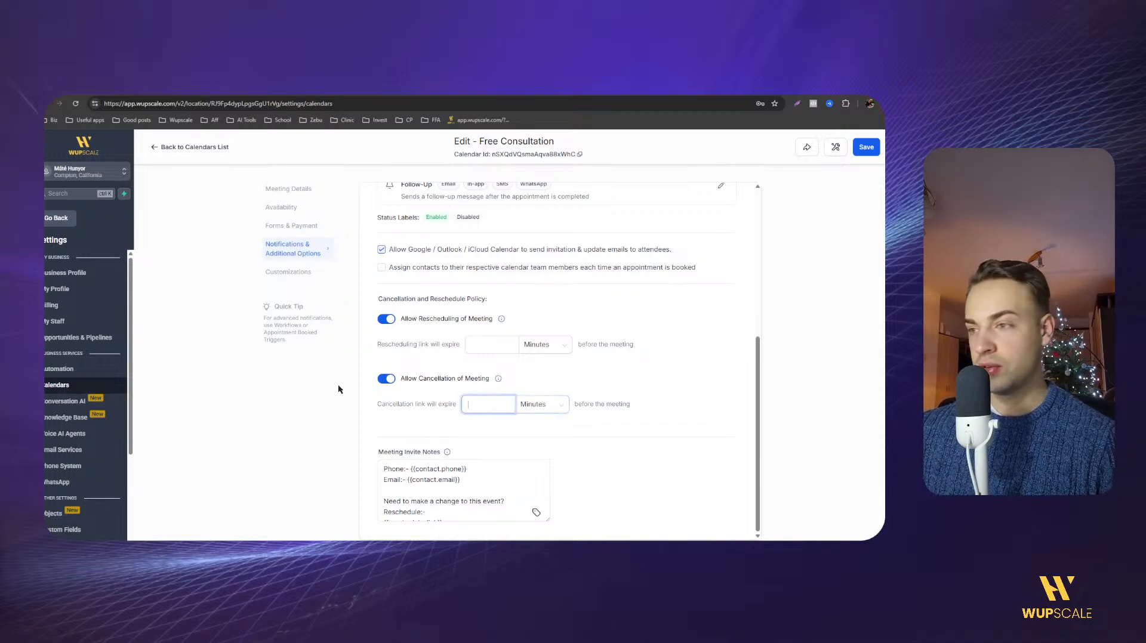
pyautogui.click(526, 406)
pyautogui.click(528, 442)
pyautogui.click(480, 402)
pyautogui.click(359, 417)
pyautogui.moveTo(494, 406); pyautogui.dragTo(463, 409)
pyautogui.click(434, 388)
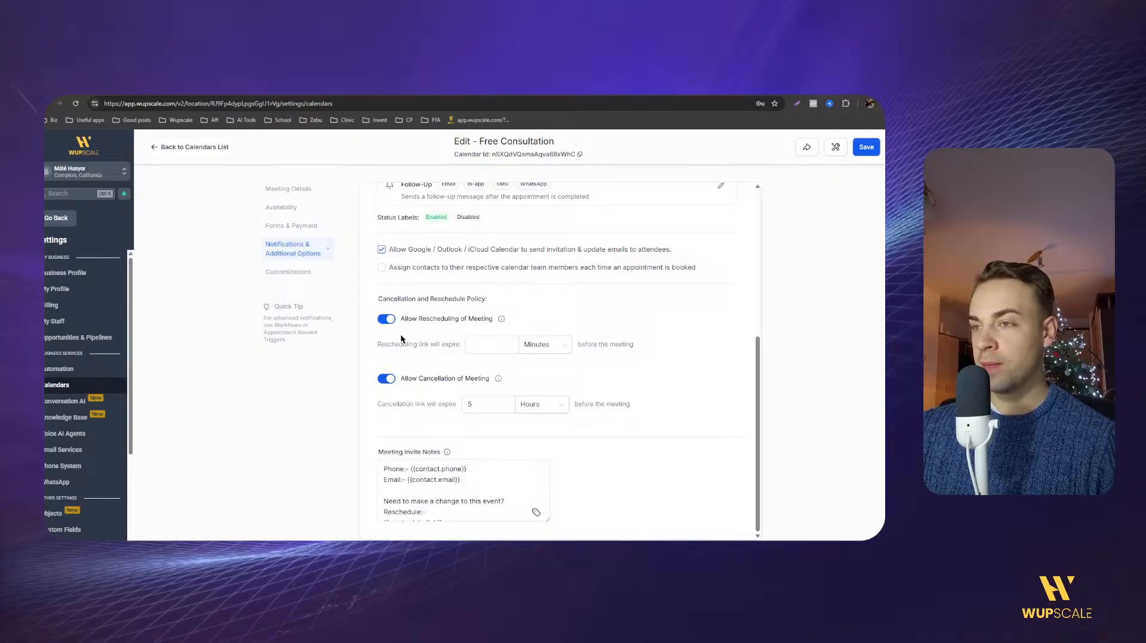
# Set the rescheduling link to expire 10 hours before the meeting, and save the calendar.
pyautogui.click(477, 344)
pyautogui.click(542, 348)
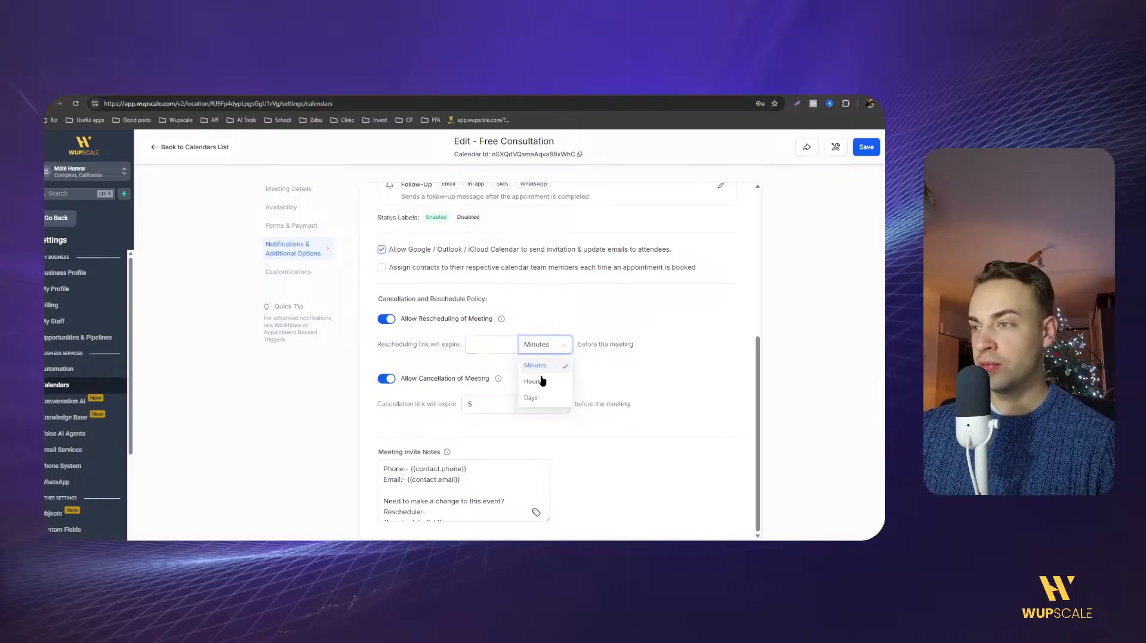
pyautogui.click(492, 346)
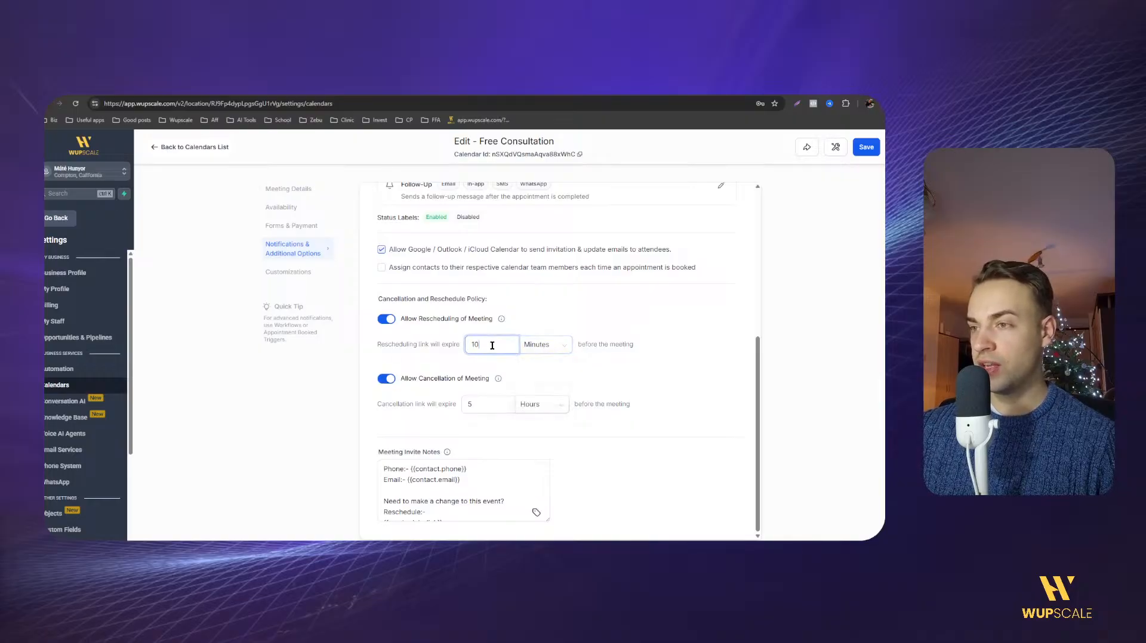
pyautogui.click(530, 346)
pyautogui.click(532, 386)
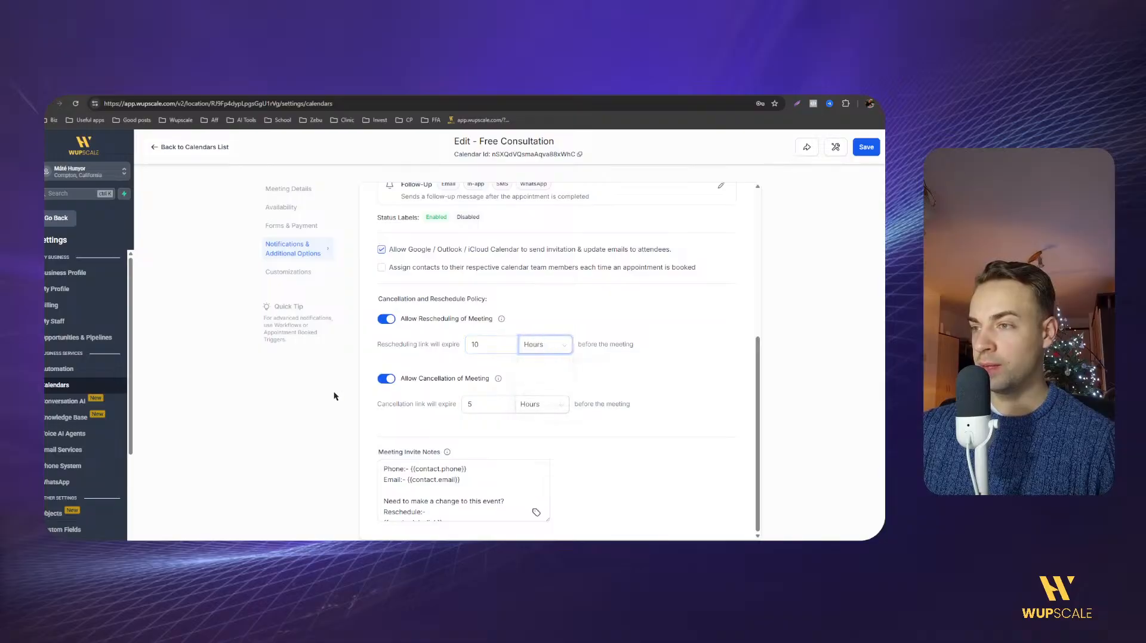
pyautogui.scroll(2, 397, 404)
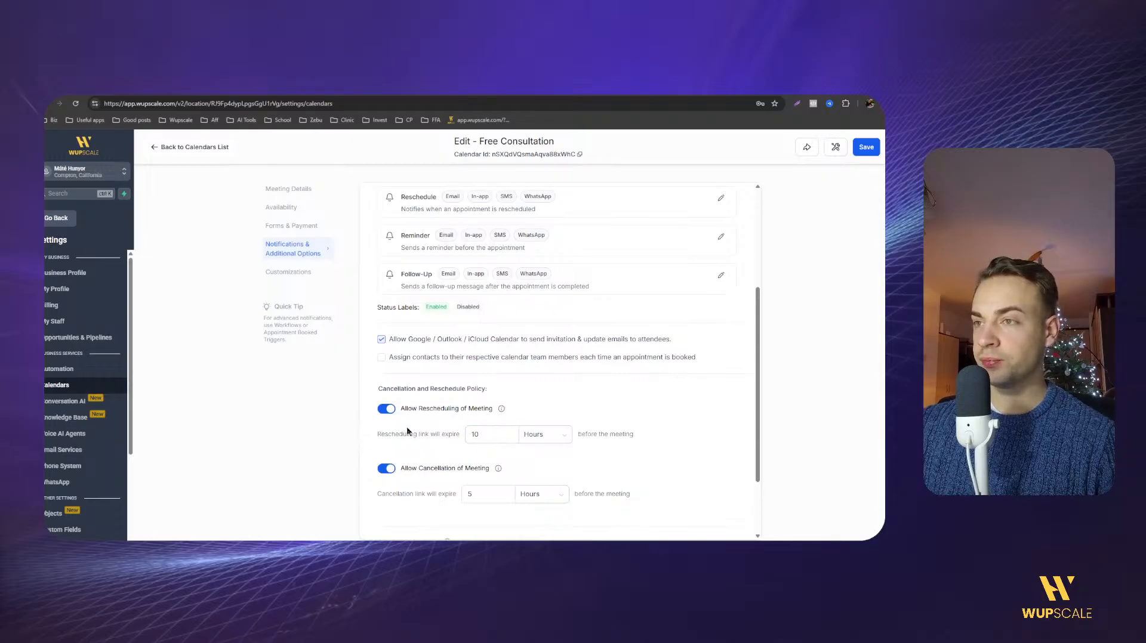
pyautogui.scroll(-1, 408, 430)
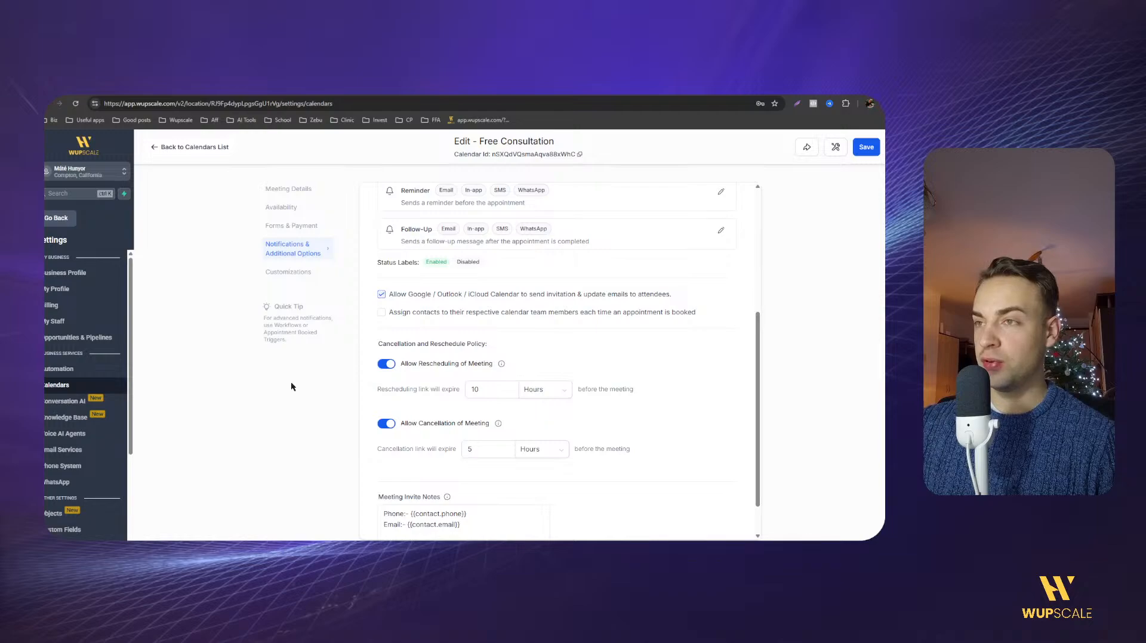
pyautogui.scroll(4, 403, 374)
pyautogui.scroll(1, 454, 316)
pyautogui.moveTo(403, 207); pyautogui.dragTo(507, 208)
pyautogui.click(447, 211)
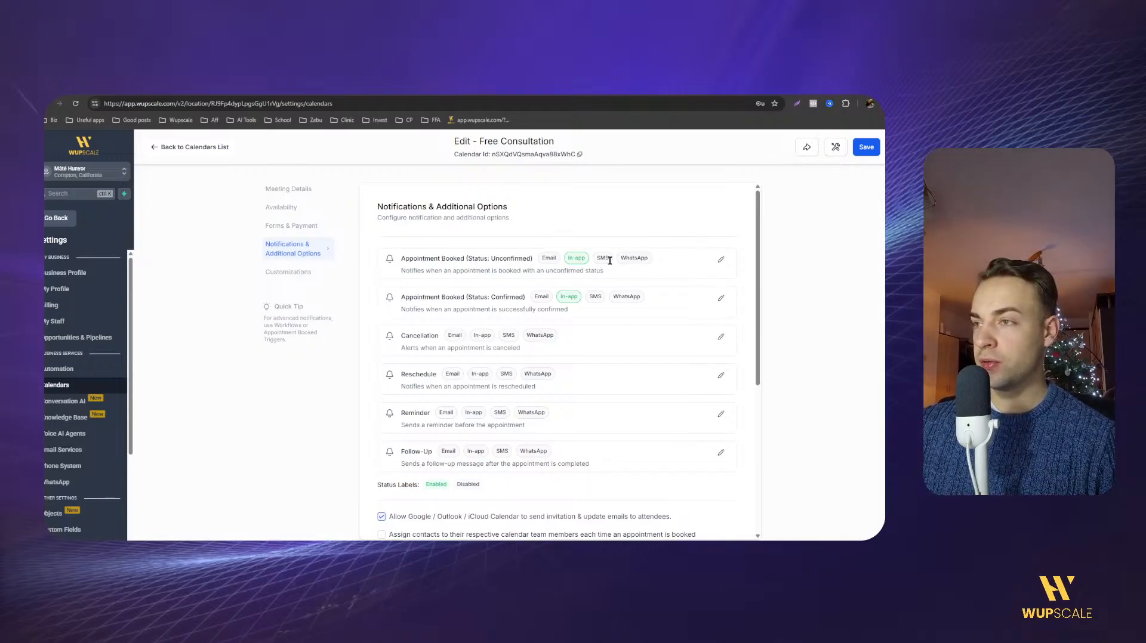
pyautogui.click(868, 148)
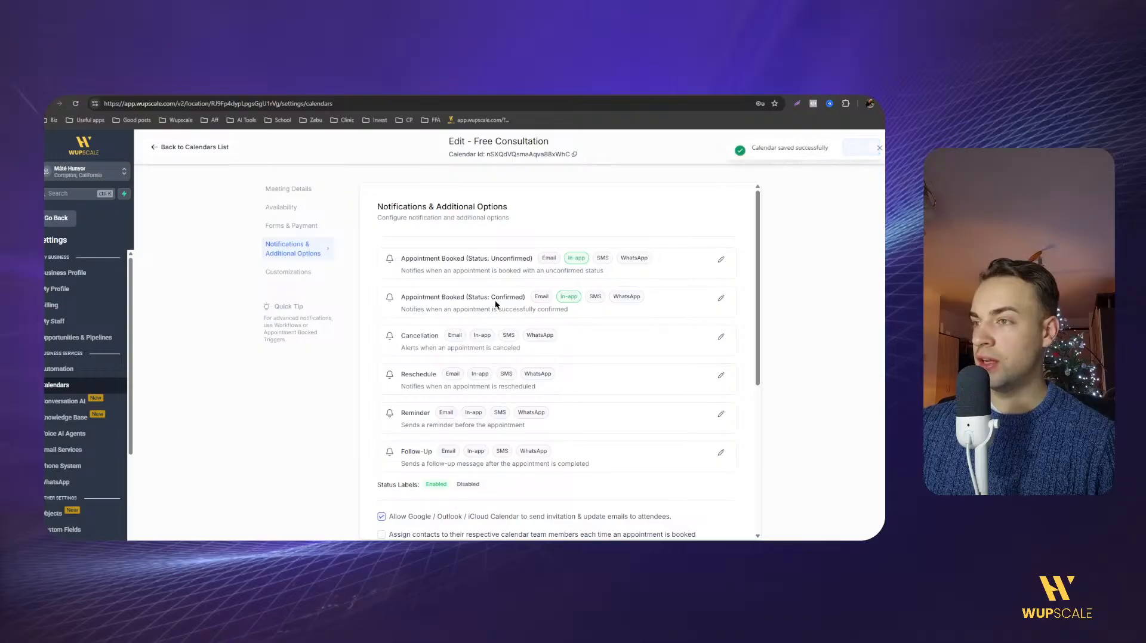
# For the unconfirmed Appointment Booked notification, disable in-app alerts and enable email for Contact and Assigned User, excluding Additional Emails.
pyautogui.doubleClick(408, 258)
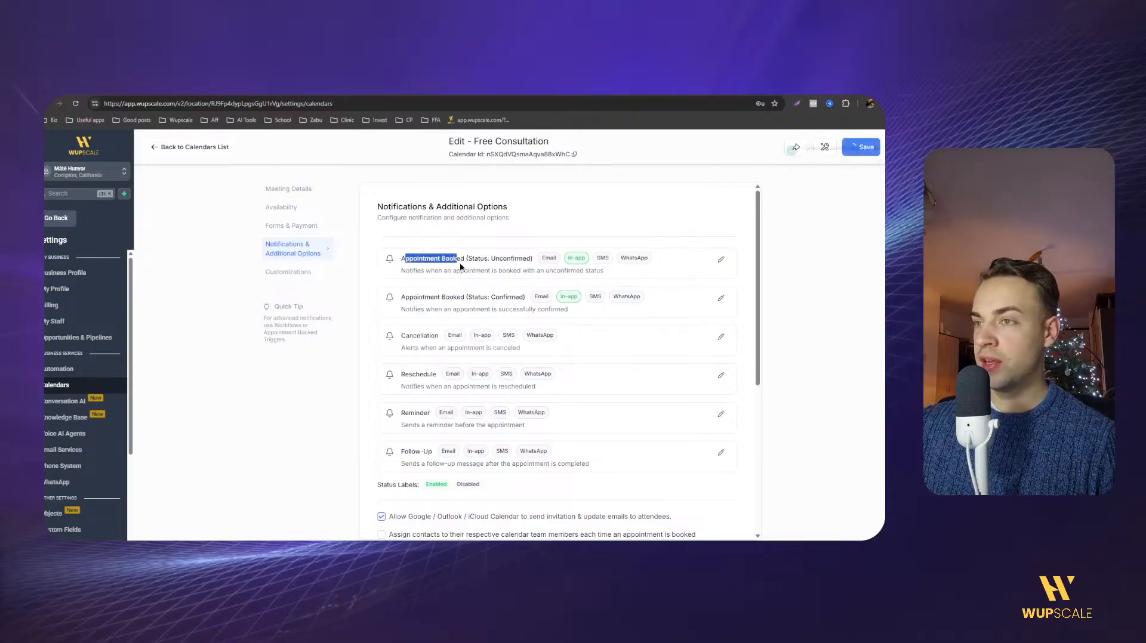
pyautogui.click(288, 272)
pyautogui.click(305, 253)
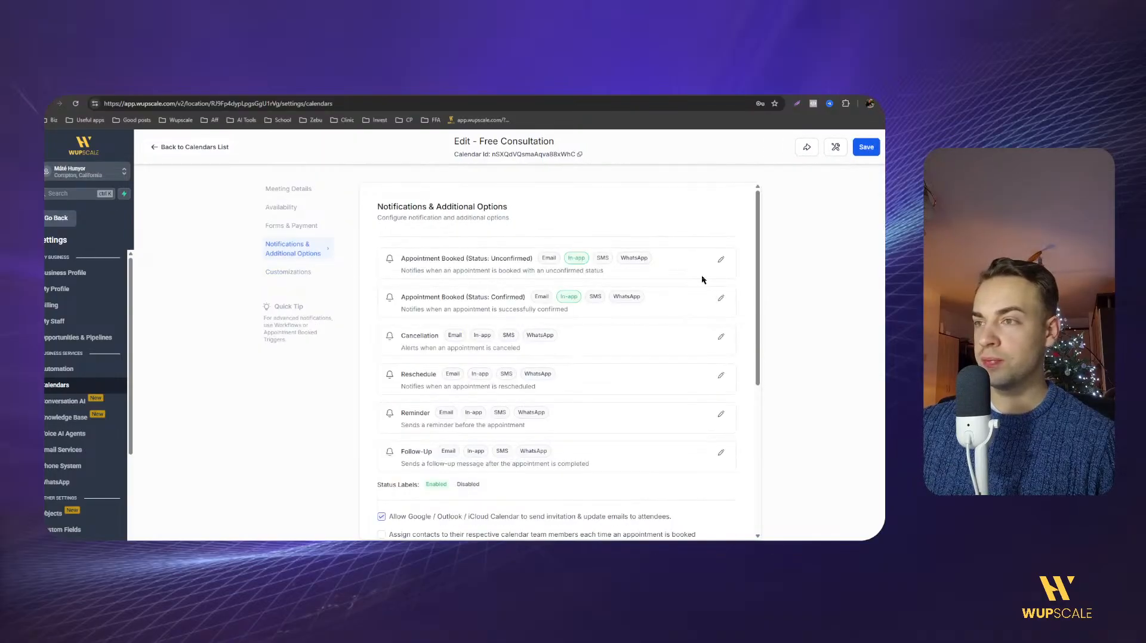
pyautogui.click(721, 260)
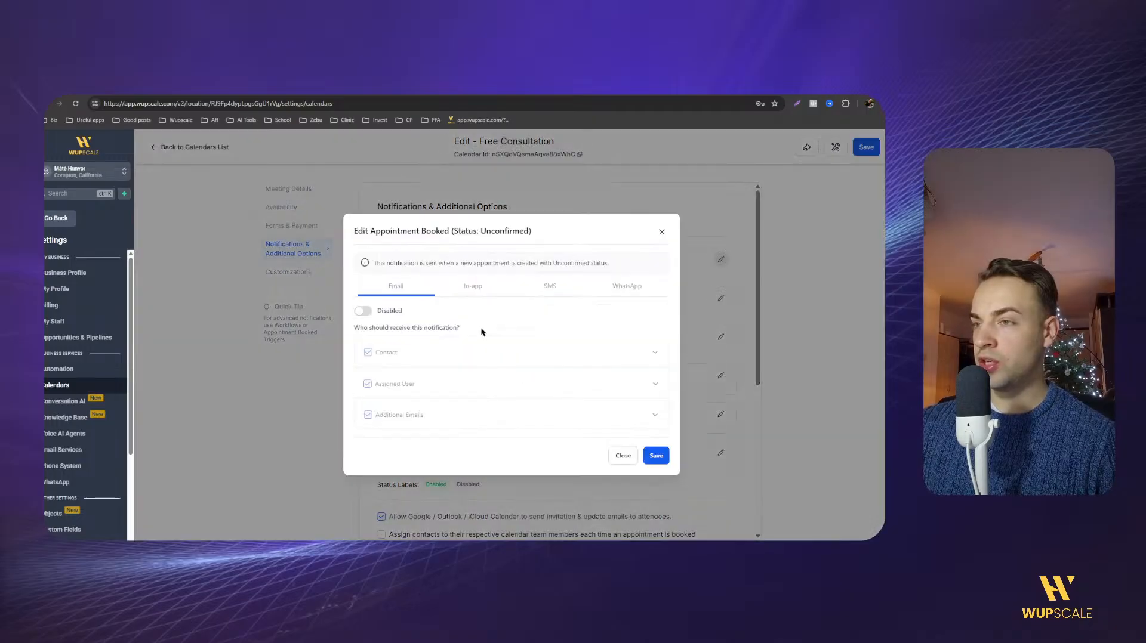
pyautogui.click(467, 292)
pyautogui.click(369, 325)
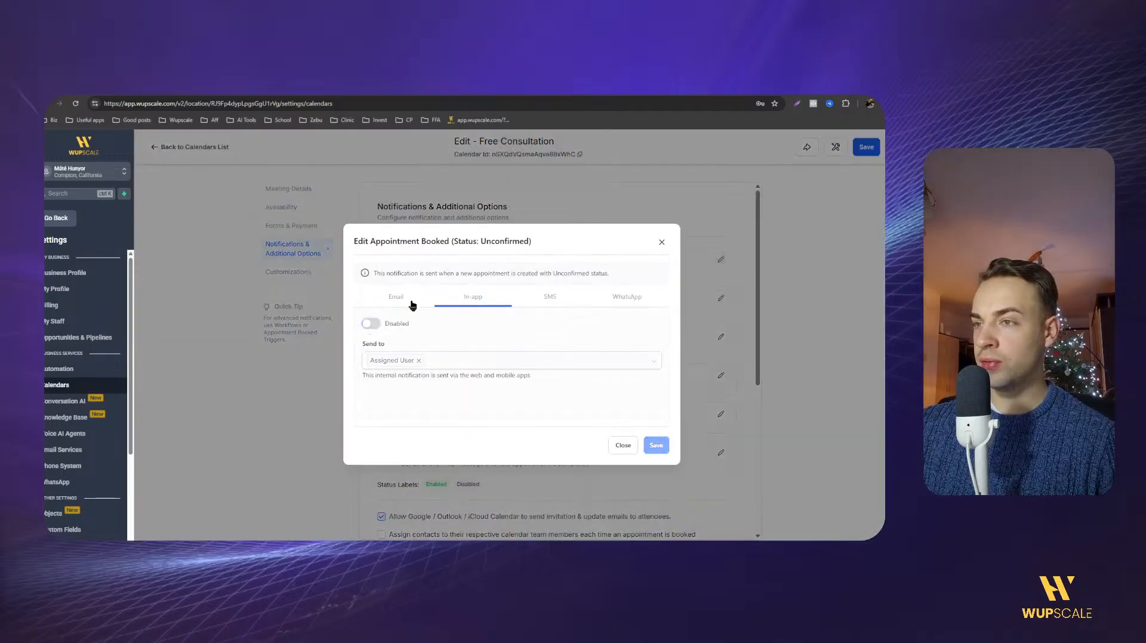
pyautogui.click(365, 312)
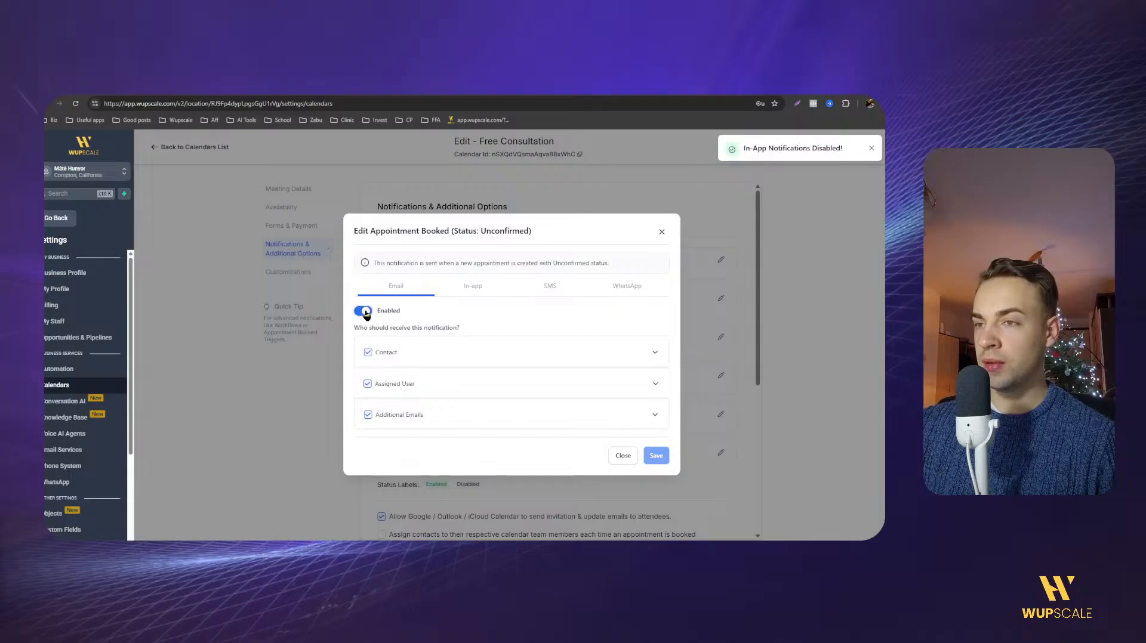
pyautogui.click(378, 416)
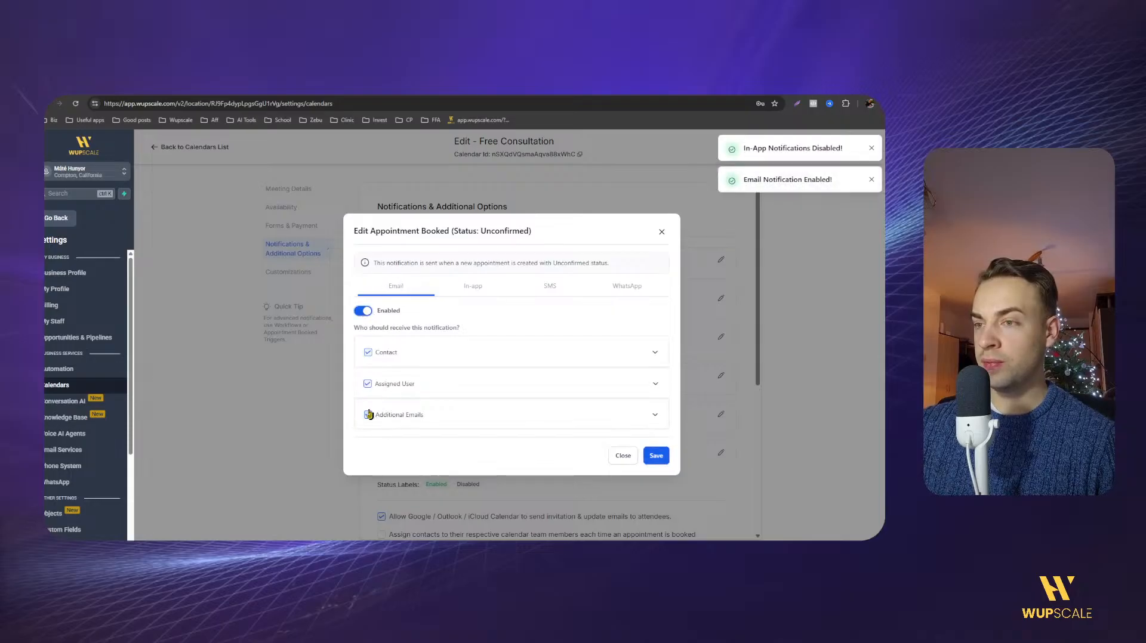
# Examine the Contact email of the unconfirmed booking notification, including its subject, body placeholders, sender fields and test email option.
pyautogui.click(656, 354)
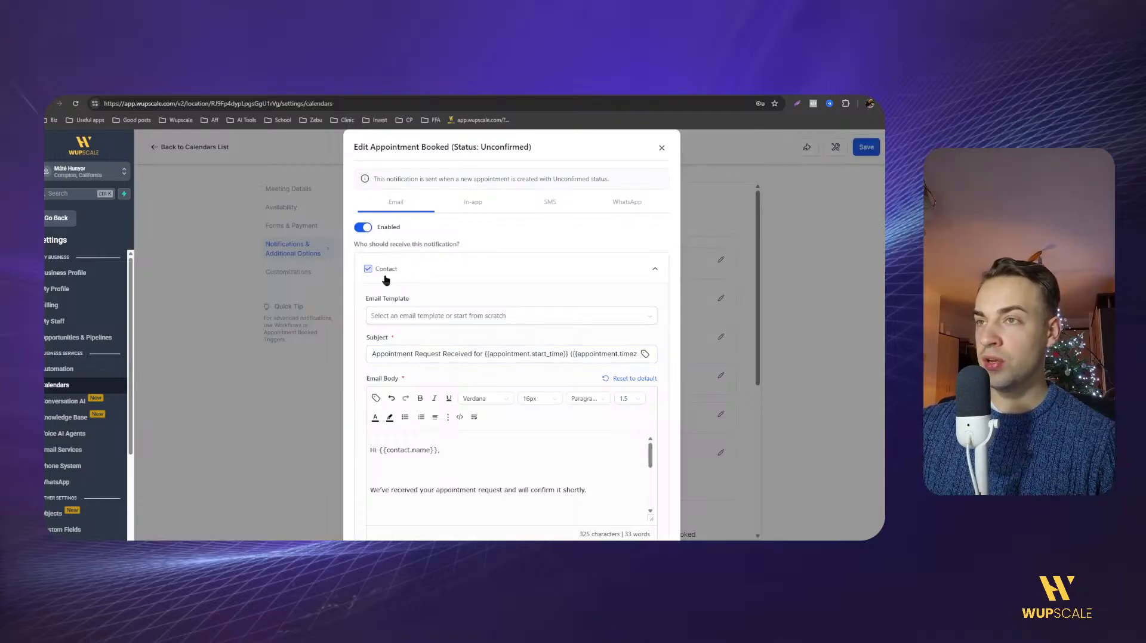
pyautogui.scroll(-3, 389, 295)
pyautogui.scroll(-1, 418, 406)
pyautogui.scroll(3, 417, 408)
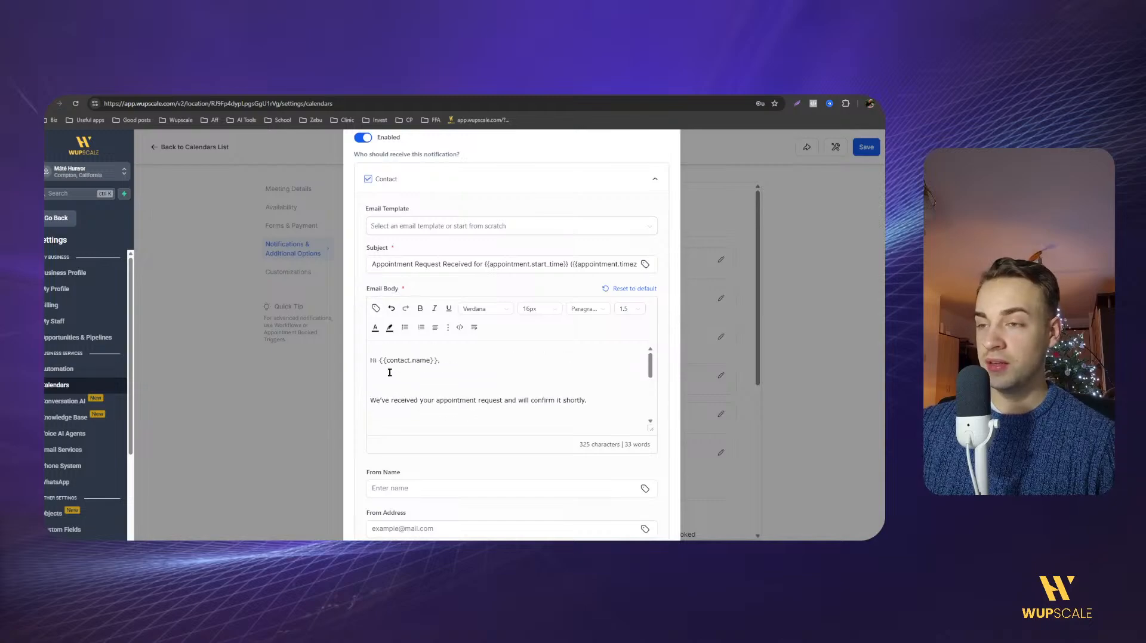
pyautogui.scroll(-2, 389, 388)
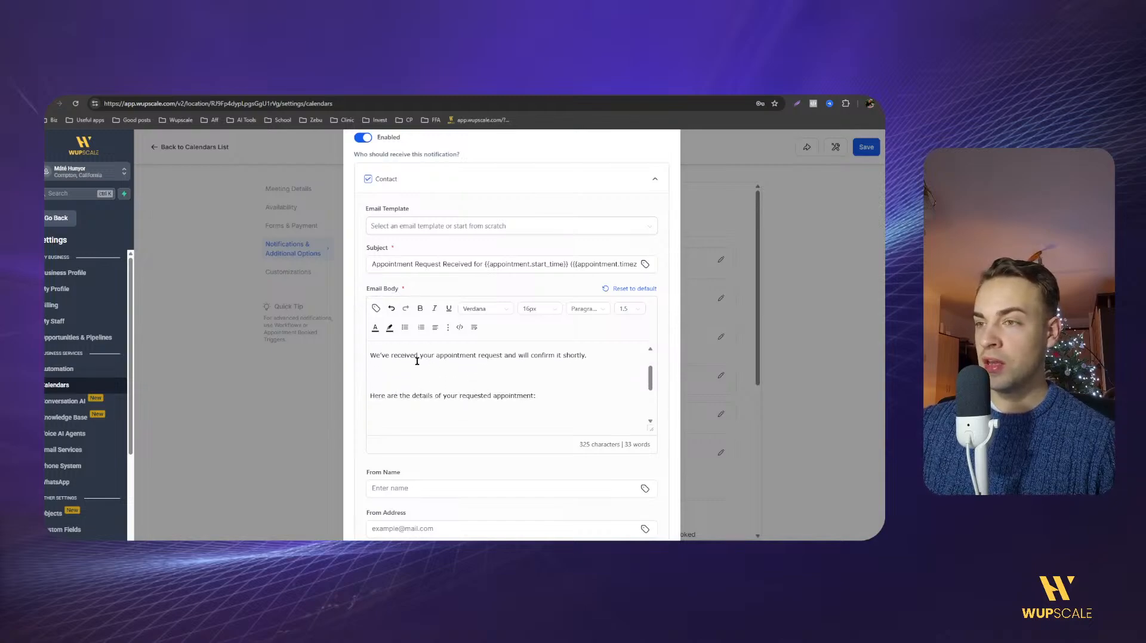
pyautogui.scroll(-3, 395, 388)
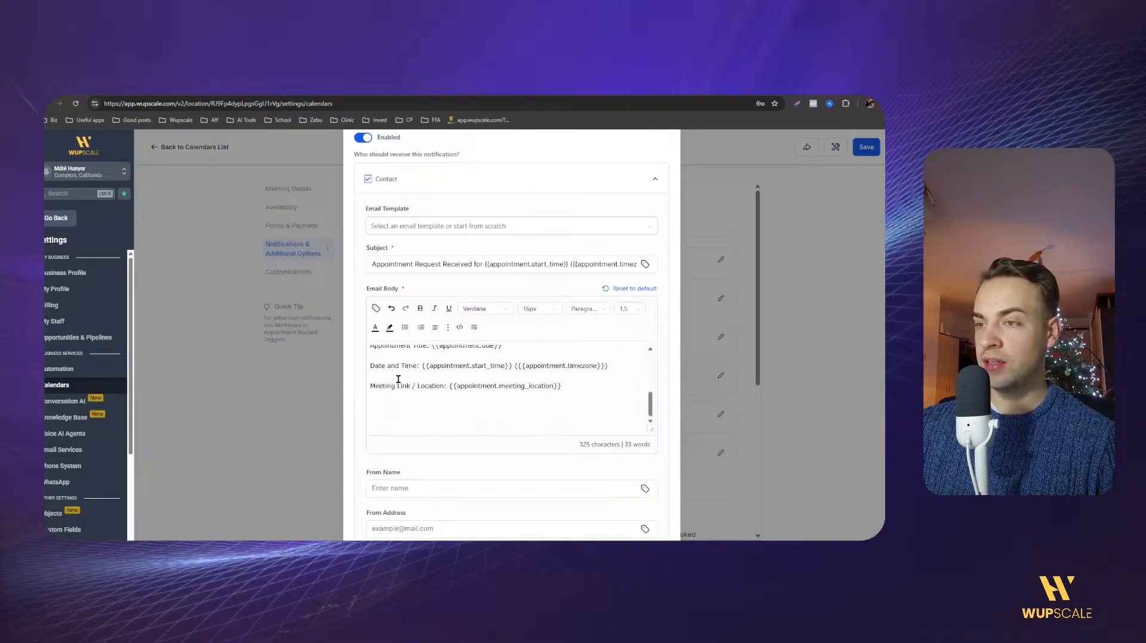
pyautogui.scroll(-1, 379, 434)
pyautogui.scroll(-2, 379, 433)
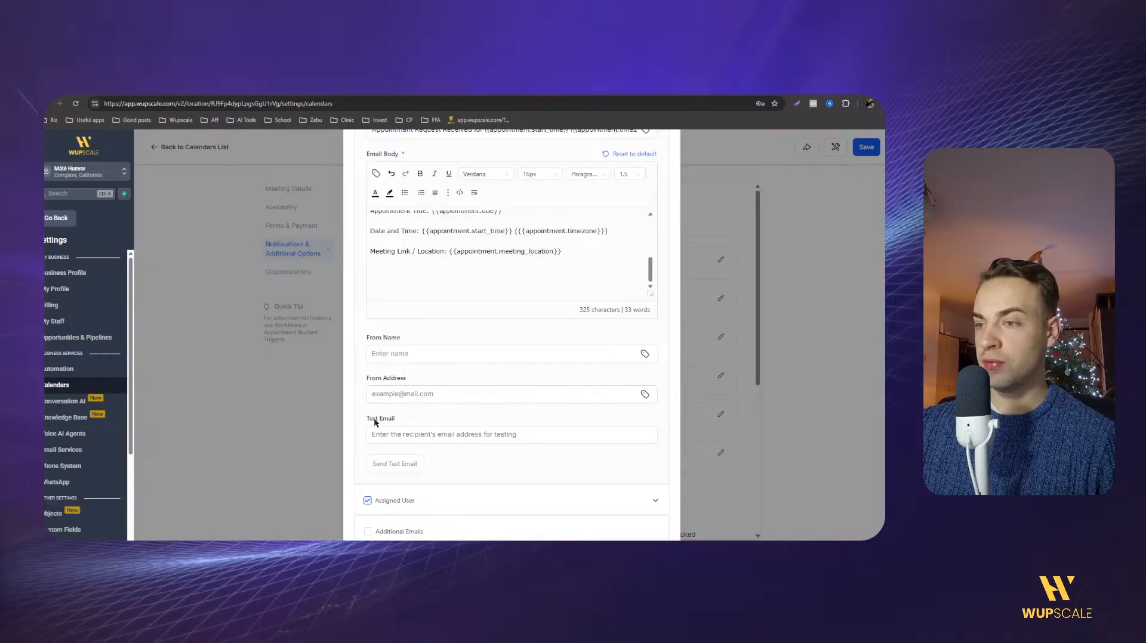
# Examine the Assigned User email of the unconfirmed booking notification, including its subject, body placeholders and review request button.
pyautogui.scroll(1, 373, 427)
pyautogui.scroll(-2, 457, 466)
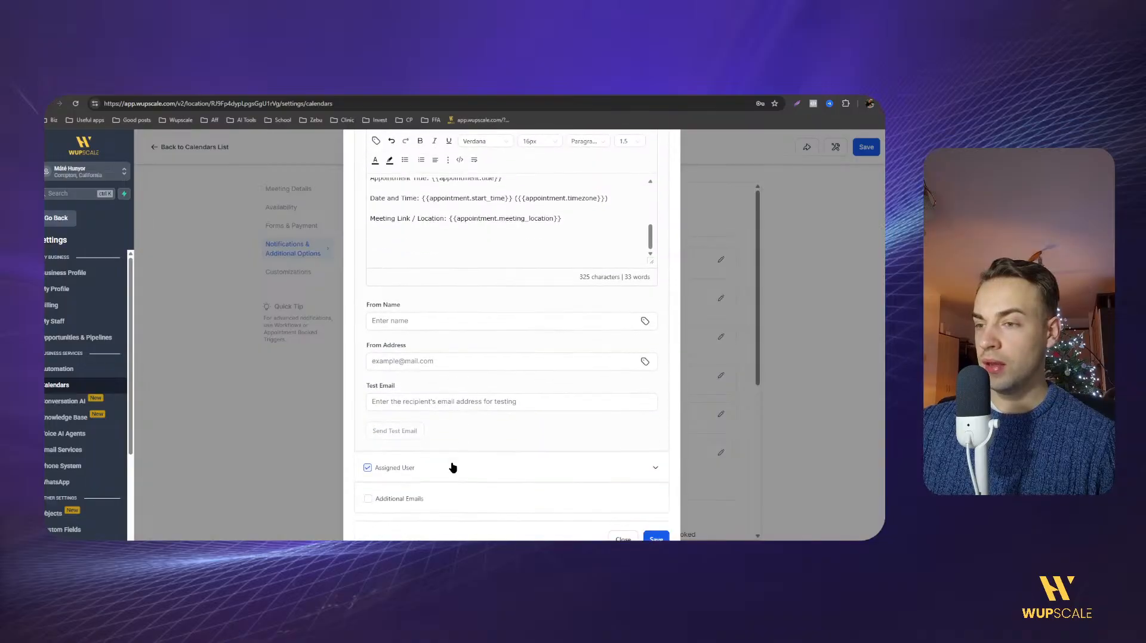
pyautogui.click(655, 468)
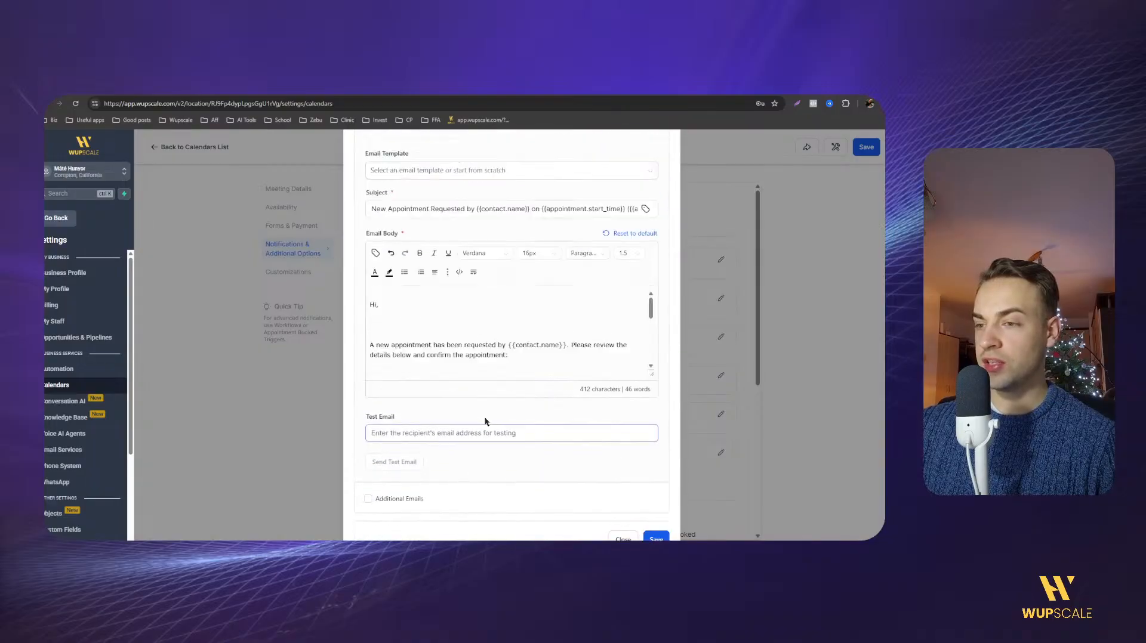
pyautogui.scroll(6, 471, 407)
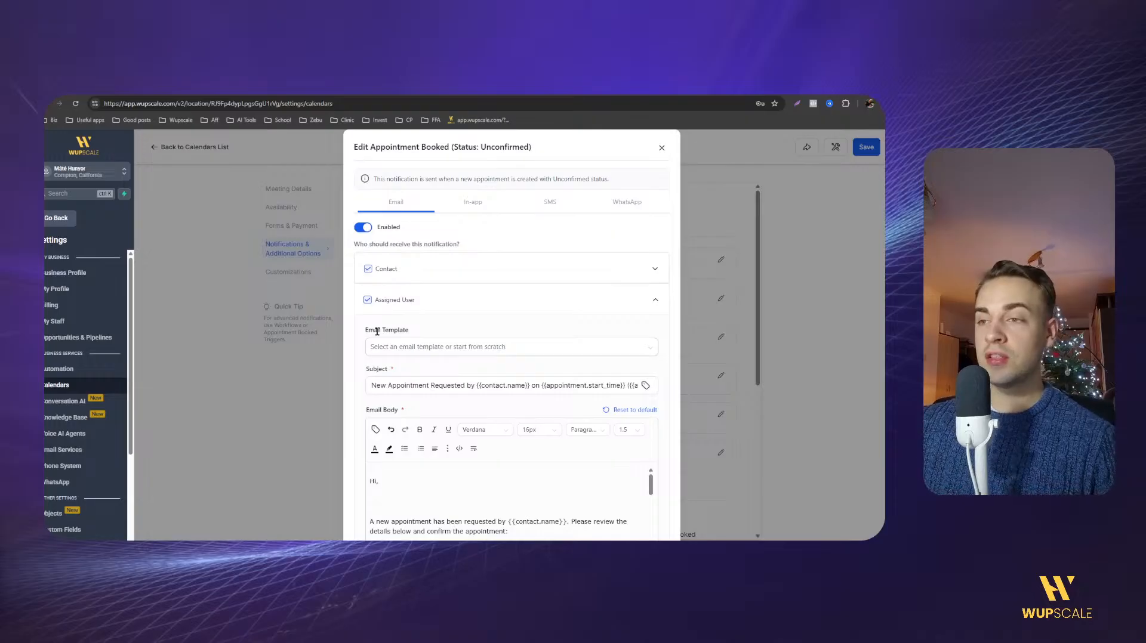
pyautogui.scroll(-2, 374, 352)
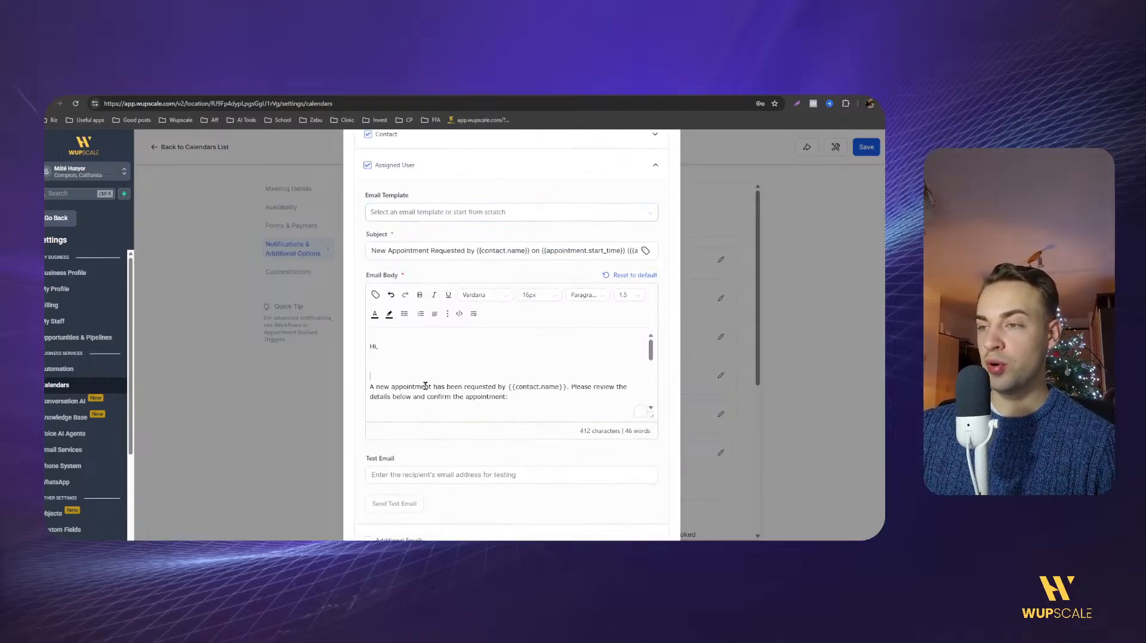
pyautogui.moveTo(511, 386); pyautogui.dragTo(546, 387)
pyautogui.click(546, 387)
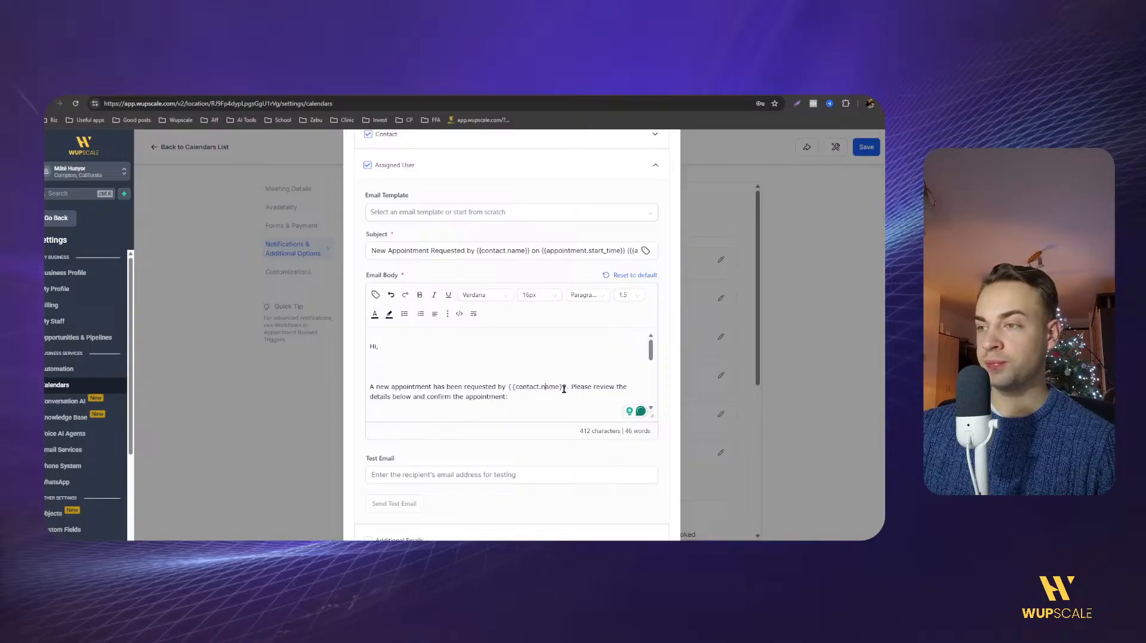
pyautogui.scroll(-1, 475, 398)
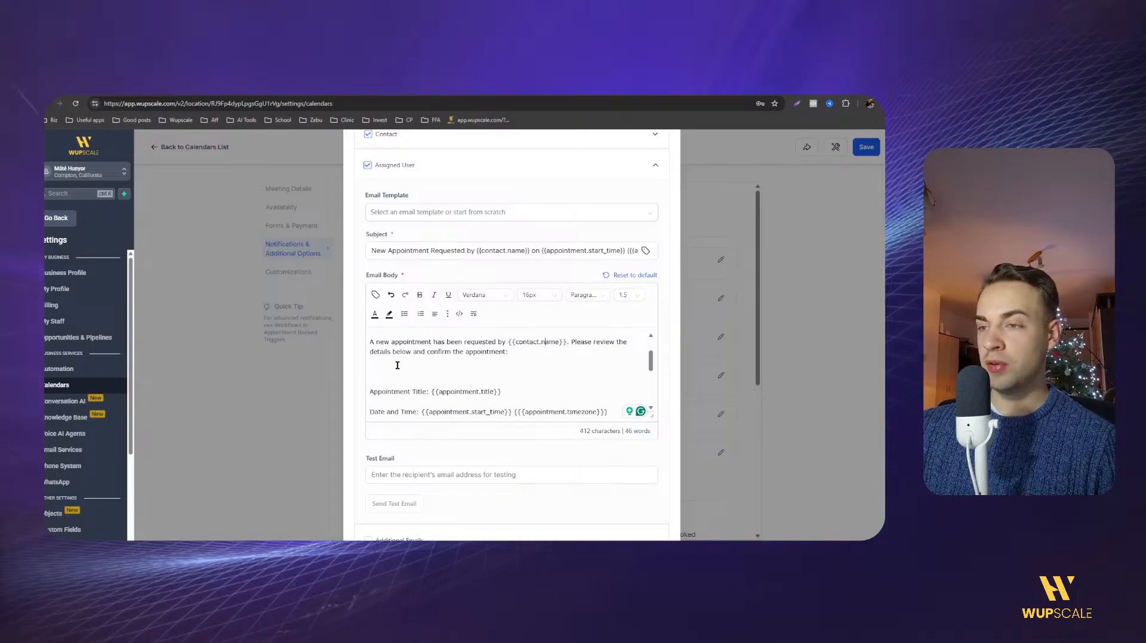
pyautogui.scroll(-3, 397, 365)
pyautogui.scroll(-1, 399, 366)
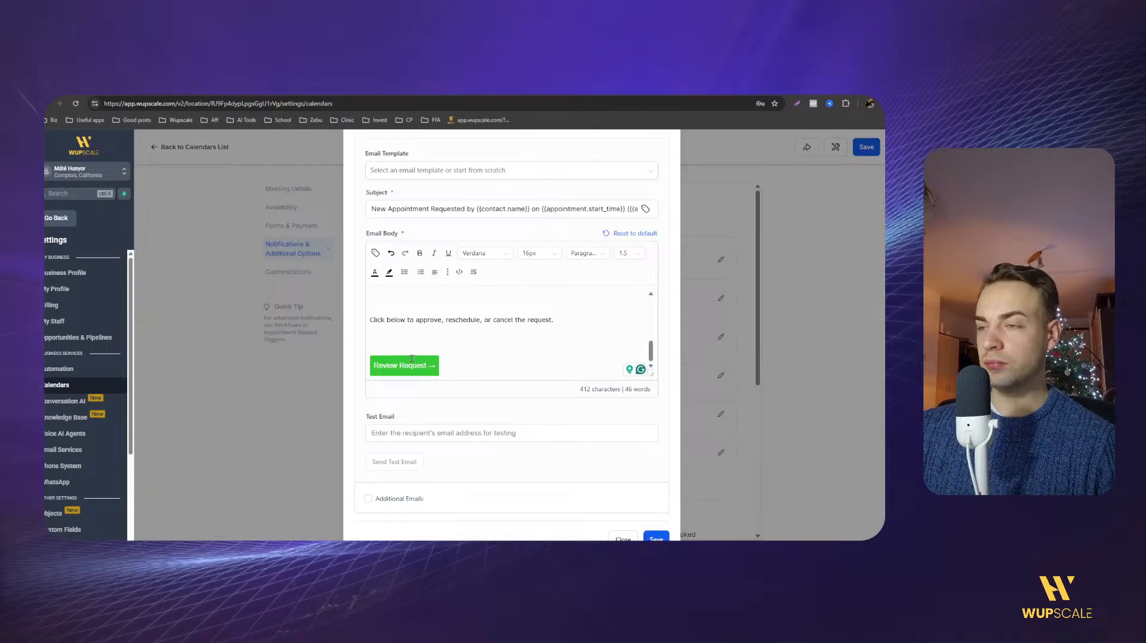
pyautogui.scroll(2, 389, 398)
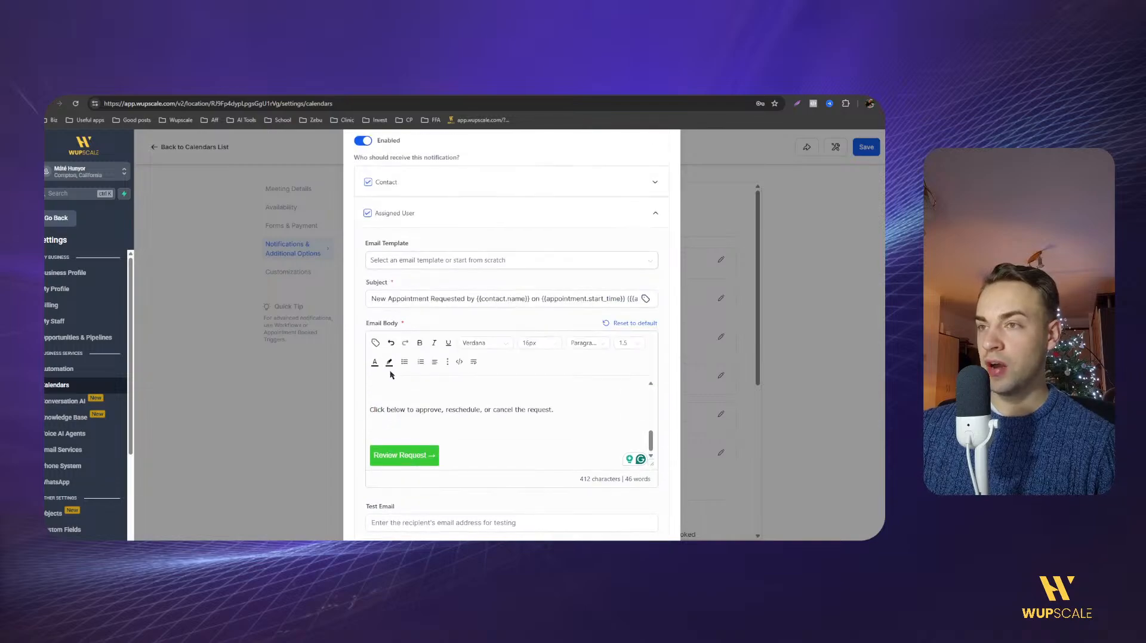
pyautogui.scroll(-2, 394, 359)
pyautogui.scroll(4, 371, 406)
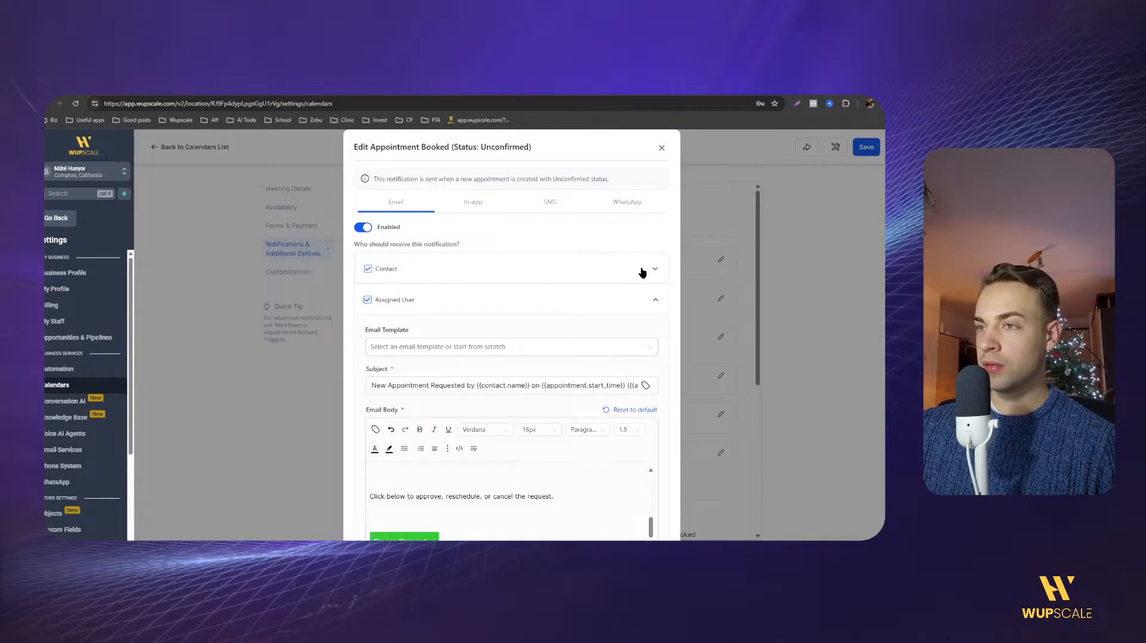
# Recheck the Contact email of the unconfirmed booking notification, and save the notification's settings.
pyautogui.click(652, 269)
pyautogui.scroll(-4, 387, 382)
pyautogui.click(391, 398)
pyautogui.scroll(-2, 376, 412)
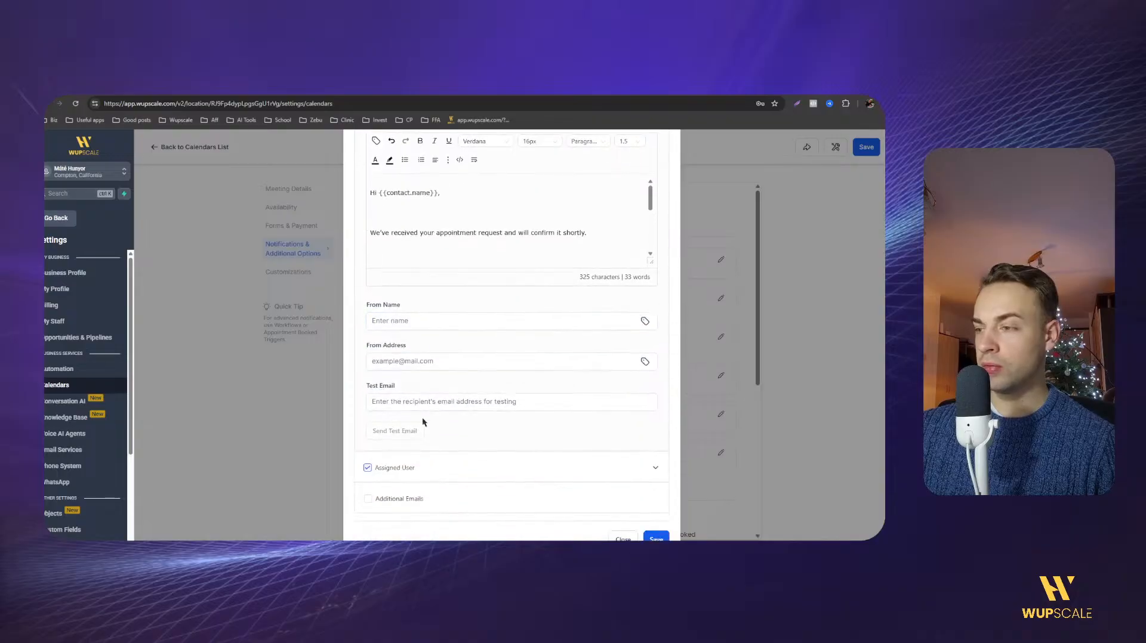
pyautogui.click(657, 537)
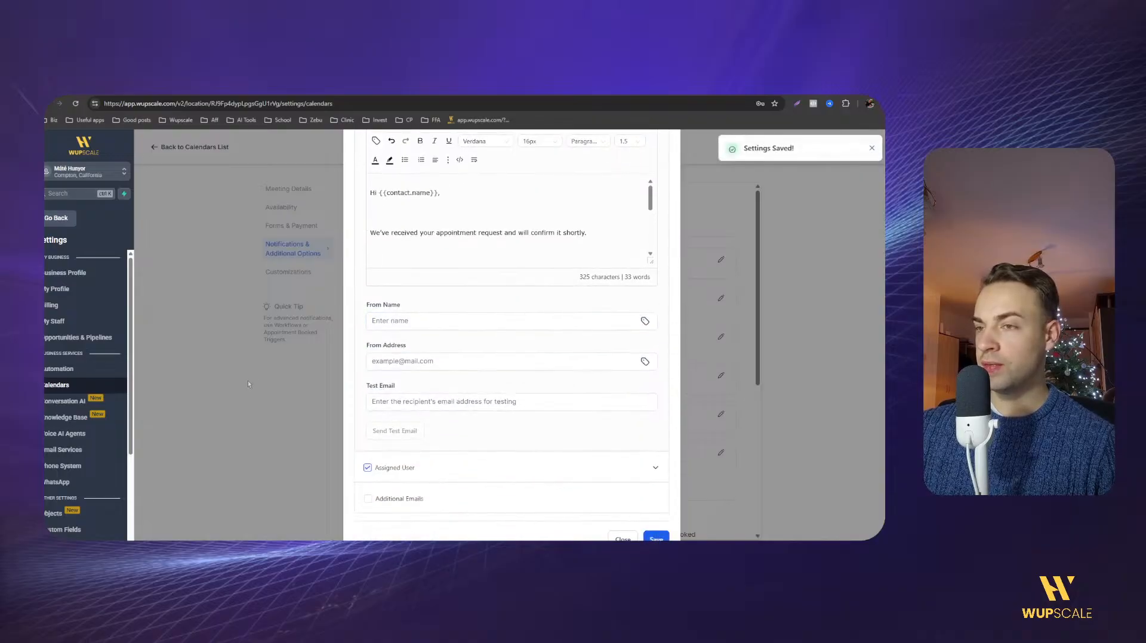
pyautogui.scroll(5, 653, 264)
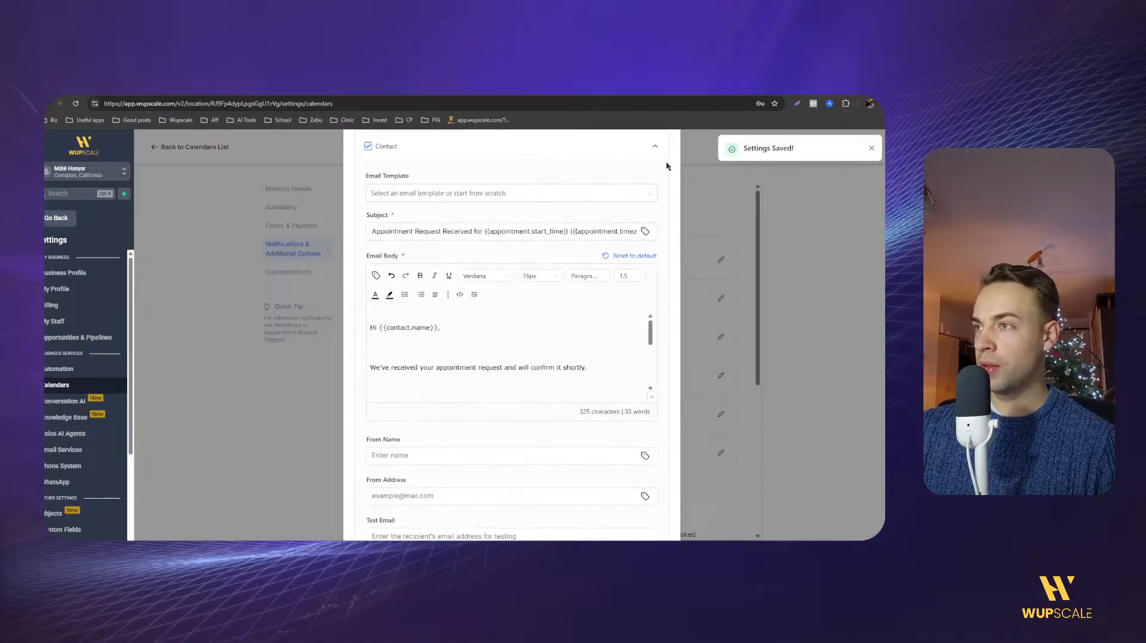
pyautogui.click(662, 149)
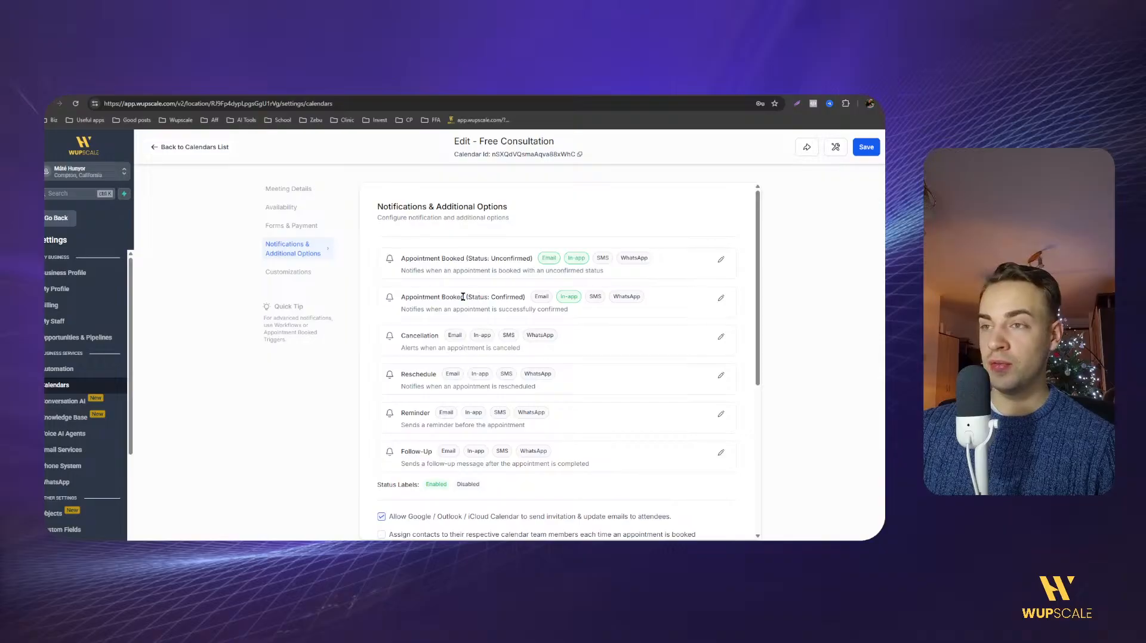
# For the confirmed Appointment Booked notification, disable in-app alerts, enable email for Assigned User only, and save.
pyautogui.click(720, 298)
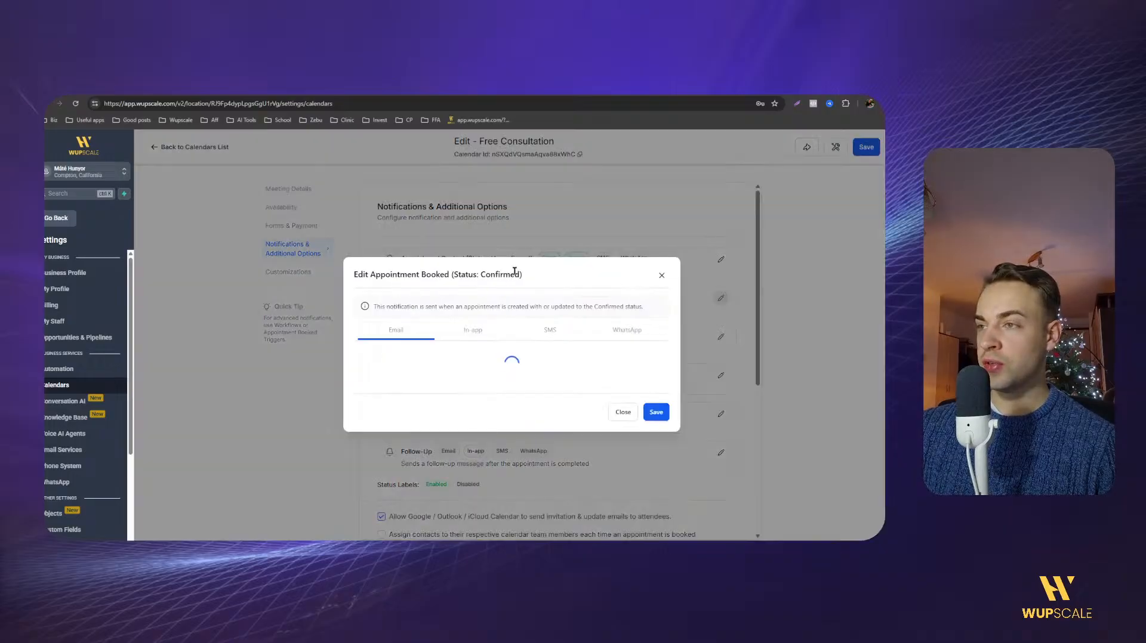
pyautogui.click(458, 300)
pyautogui.click(367, 324)
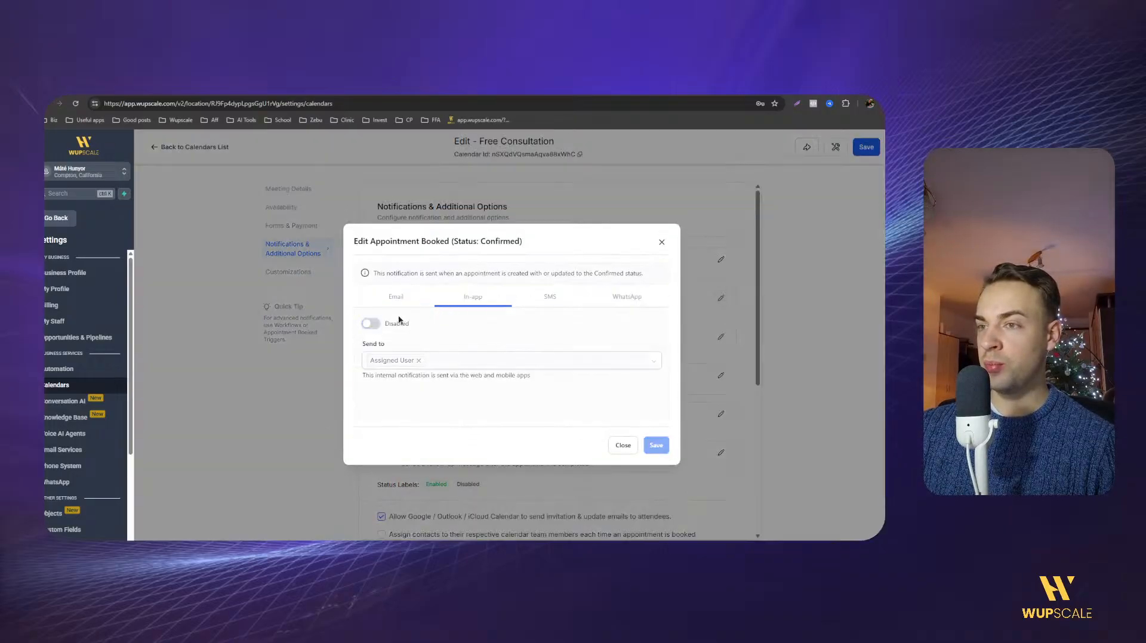
pyautogui.click(401, 298)
pyautogui.click(370, 315)
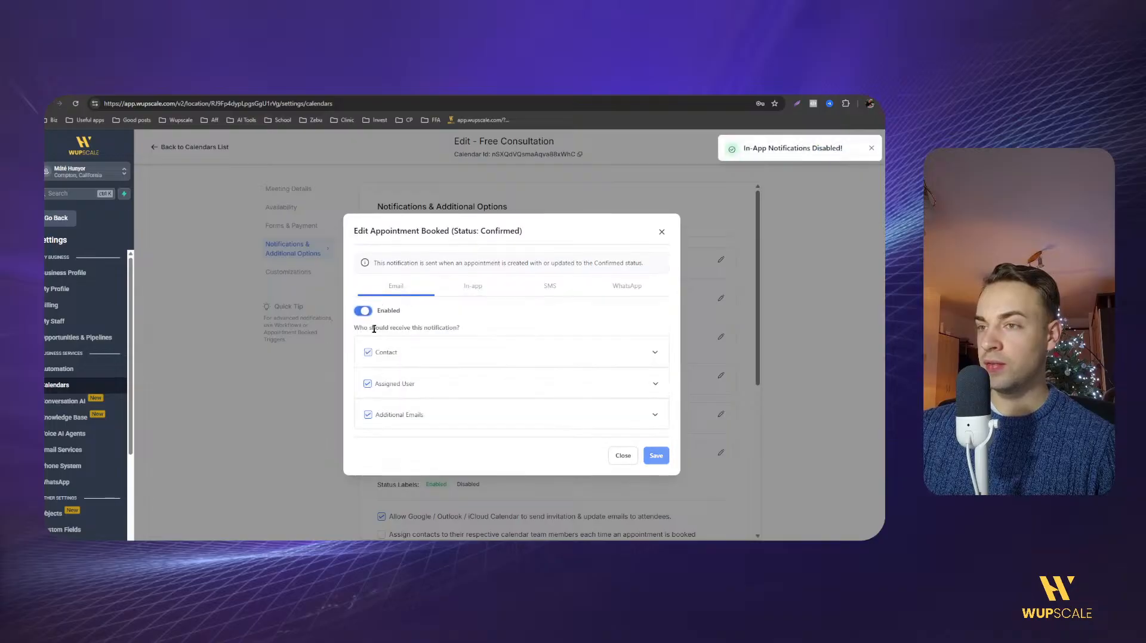
pyautogui.click(368, 353)
pyautogui.click(369, 415)
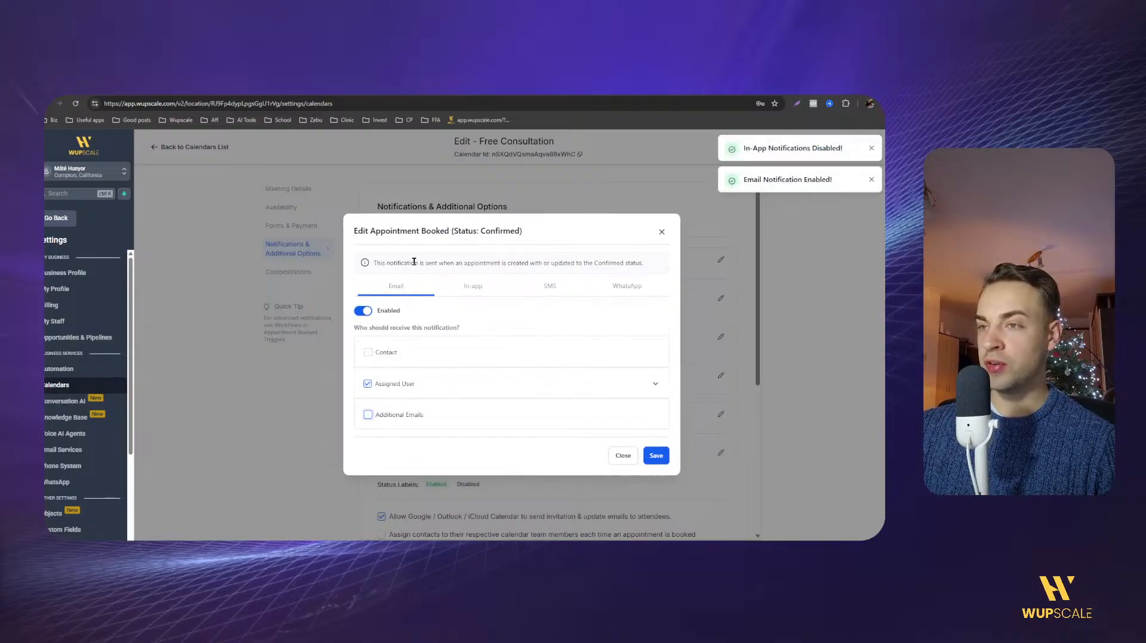
pyautogui.doubleClick(382, 231)
pyautogui.click(385, 239)
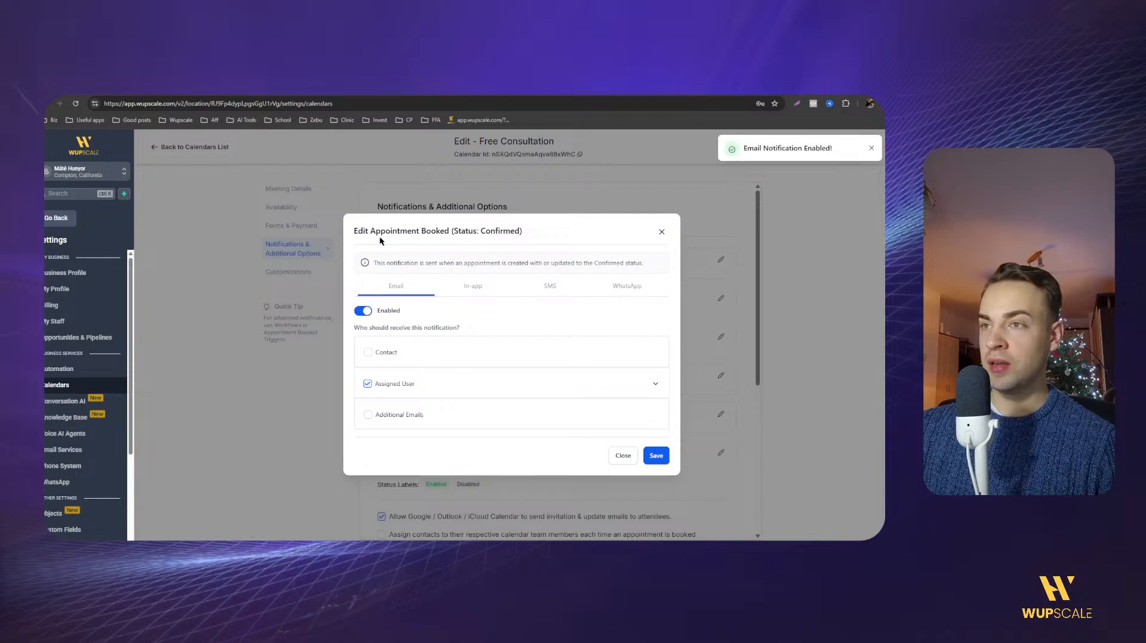
pyautogui.click(656, 456)
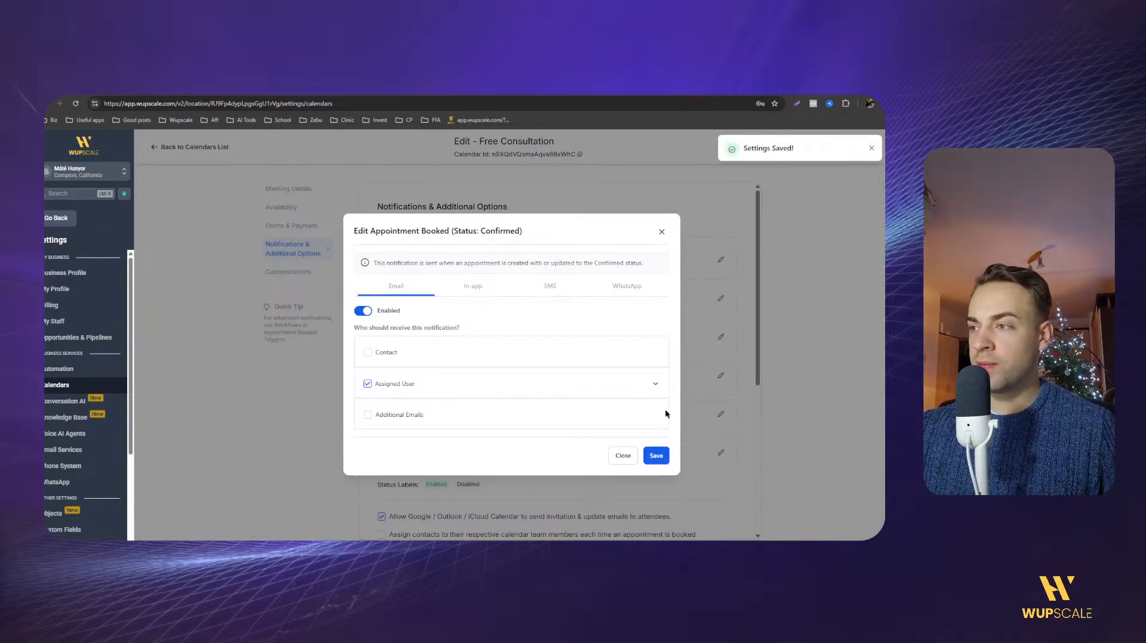
pyautogui.click(661, 233)
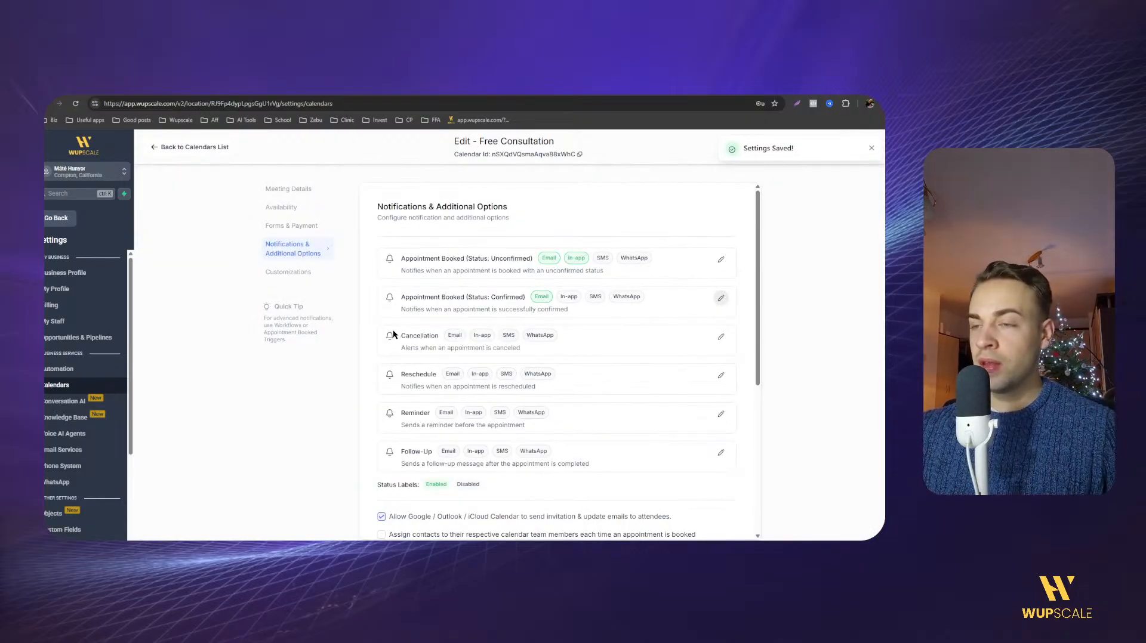
# Enable the Cancellation notification email for Contact and Assigned User, excluding Additional Emails, and save it.
pyautogui.moveTo(397, 335); pyautogui.dragTo(422, 336)
pyautogui.click(721, 337)
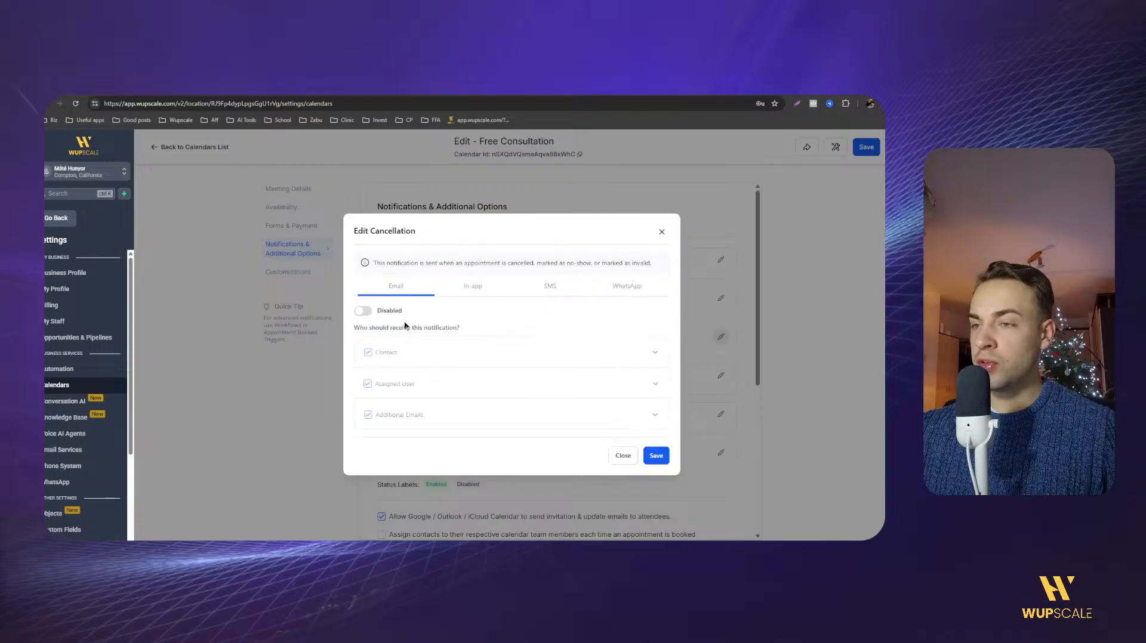
pyautogui.click(365, 311)
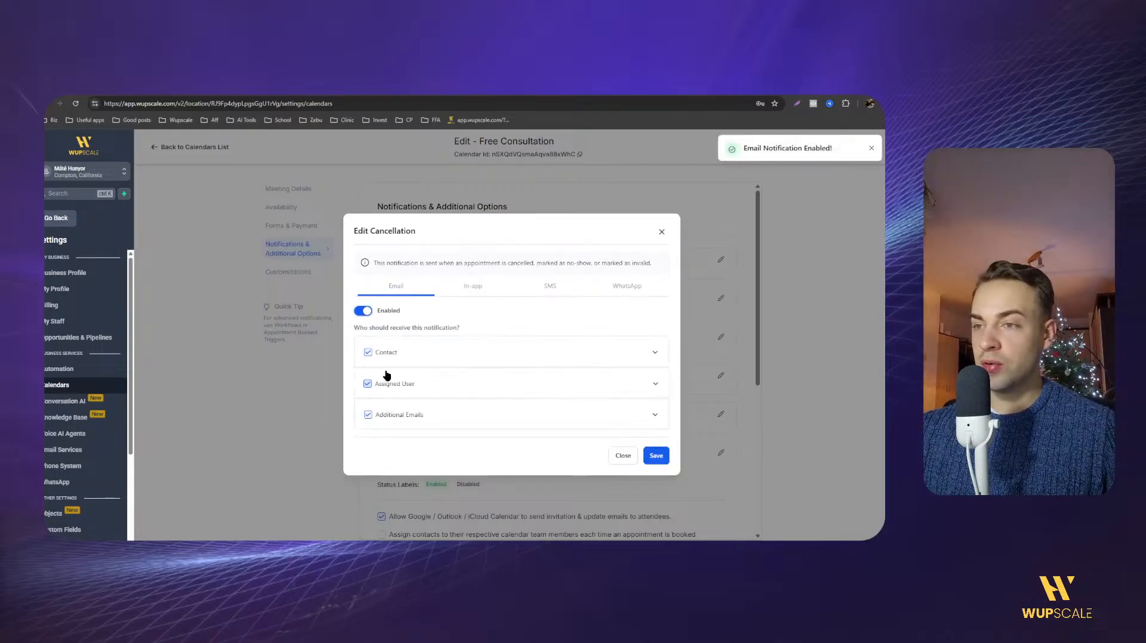
pyautogui.click(369, 416)
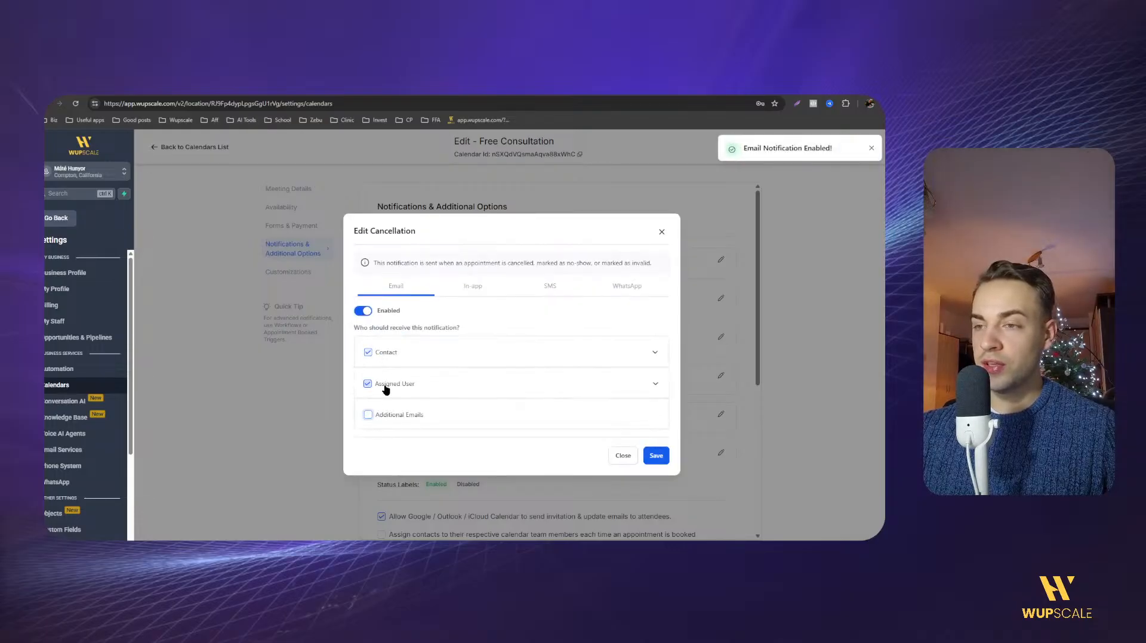
pyautogui.click(656, 455)
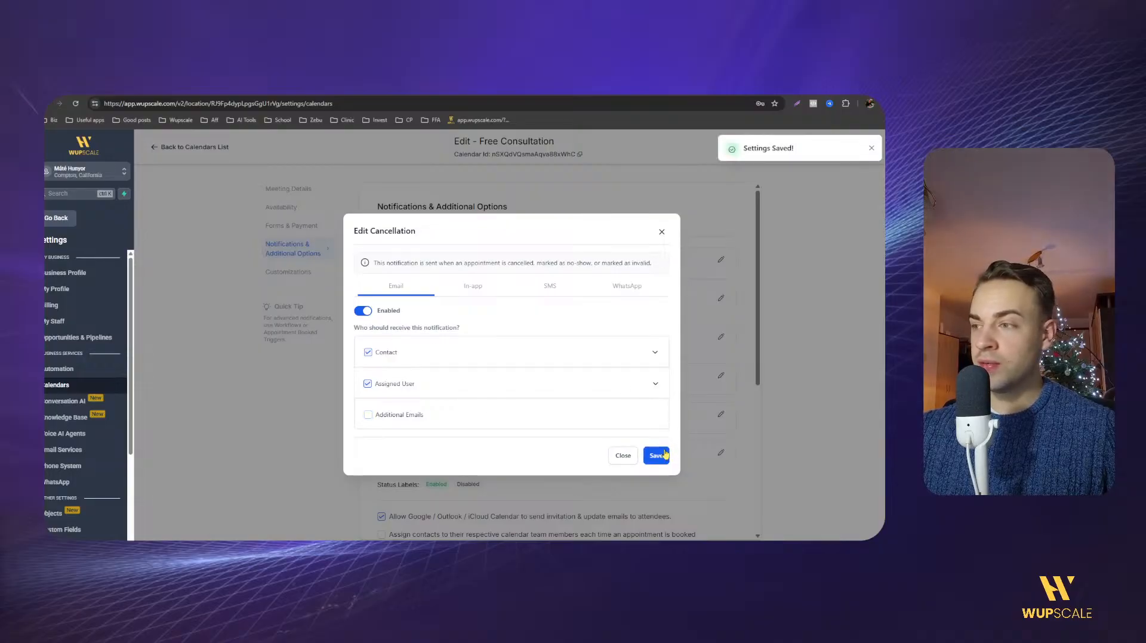
pyautogui.click(662, 232)
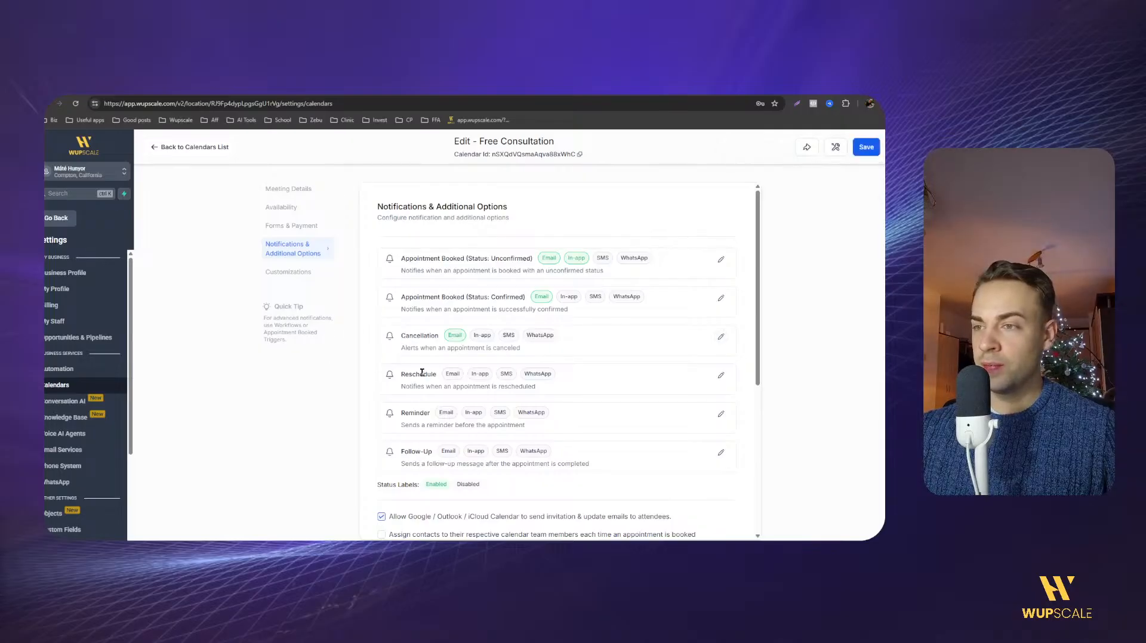
# Enable the Reschedule notification email for Contact and Assigned User, excluding Additional Emails, and save it.
pyautogui.click(721, 376)
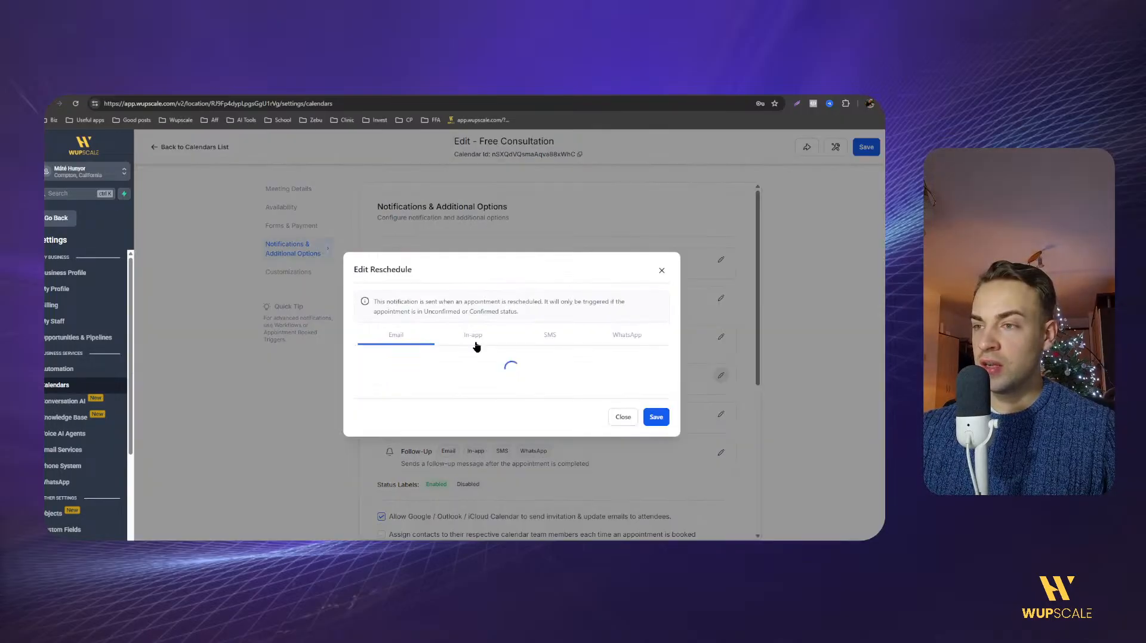
pyautogui.click(363, 316)
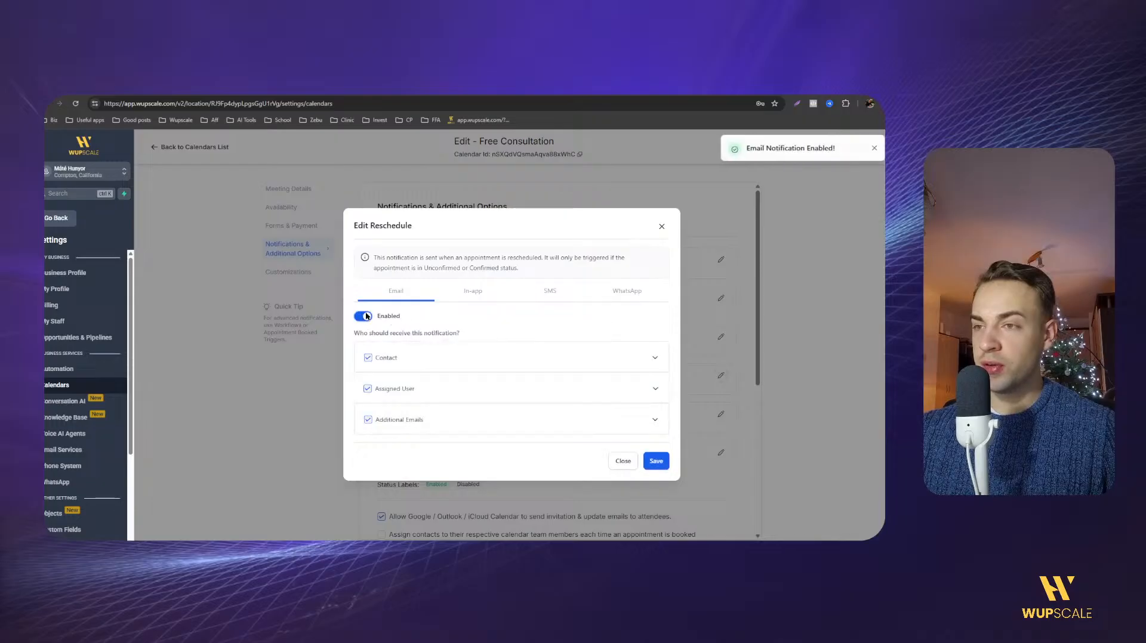
pyautogui.click(368, 420)
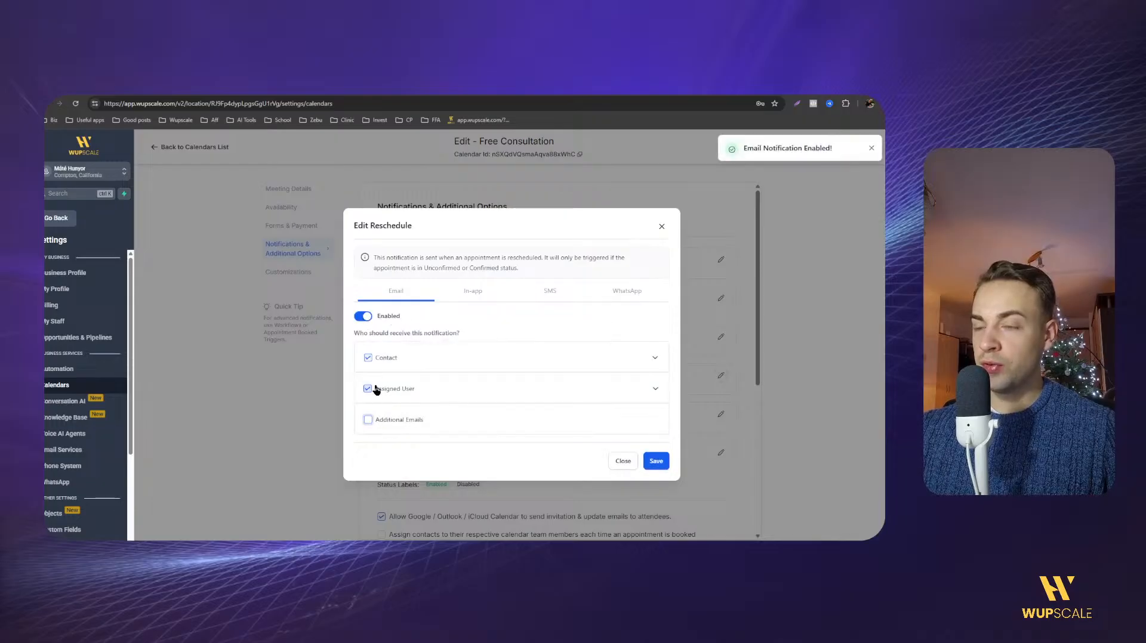
pyautogui.click(656, 461)
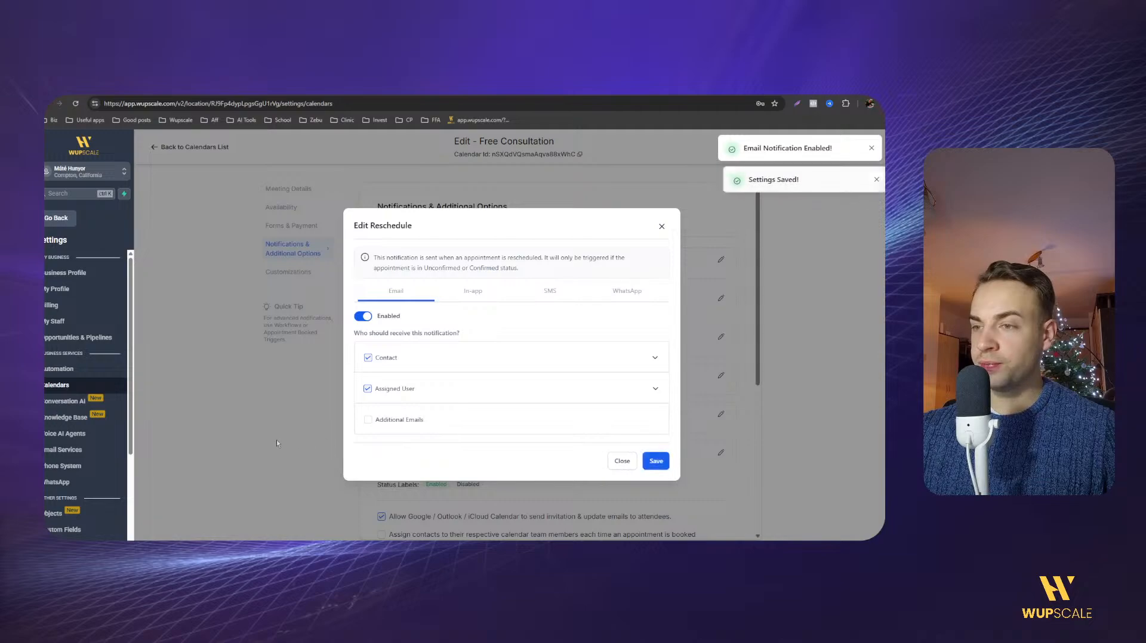
pyautogui.click(662, 227)
# Enable the Reminder notification email and set the Contact reminder to trigger 30 minutes before the appointment starts.
pyautogui.scroll(-1, 399, 373)
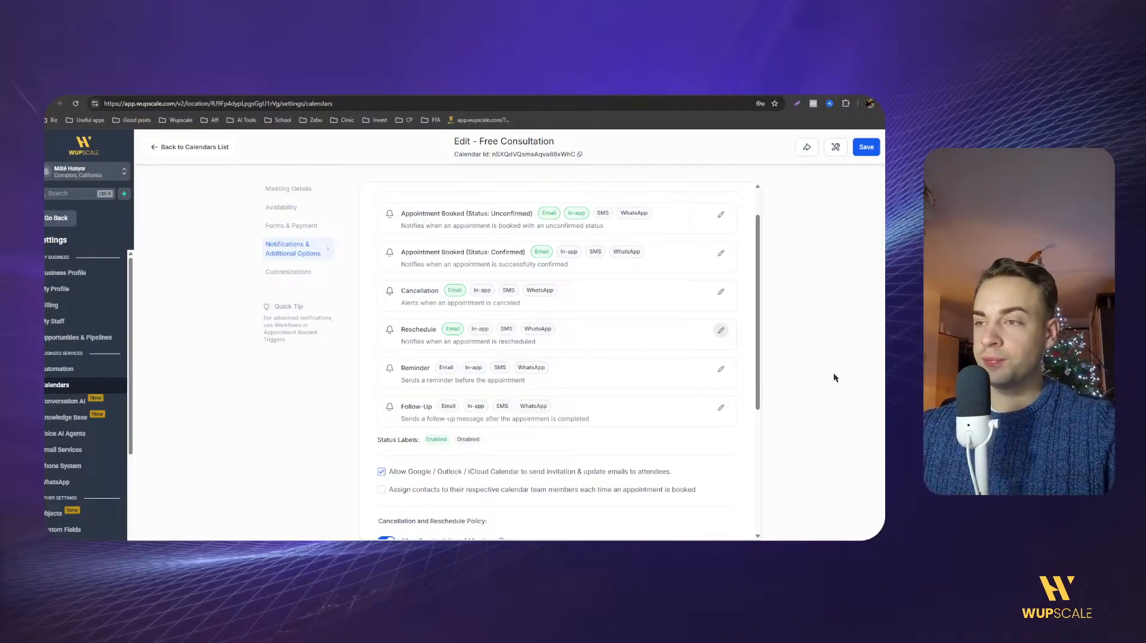
pyautogui.click(721, 369)
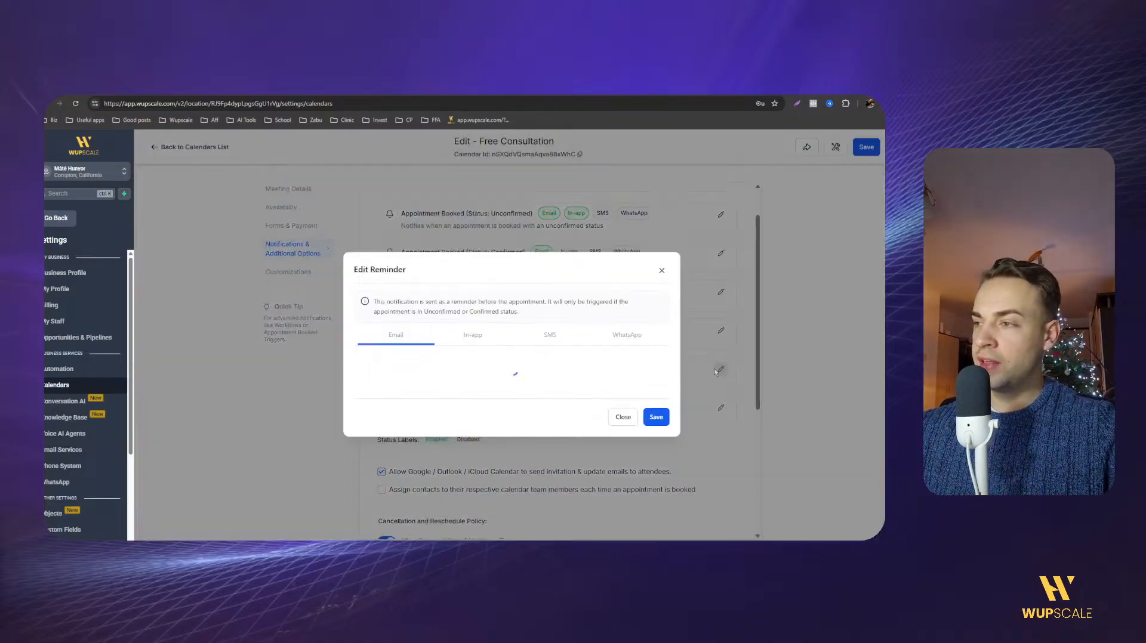
pyautogui.click(364, 316)
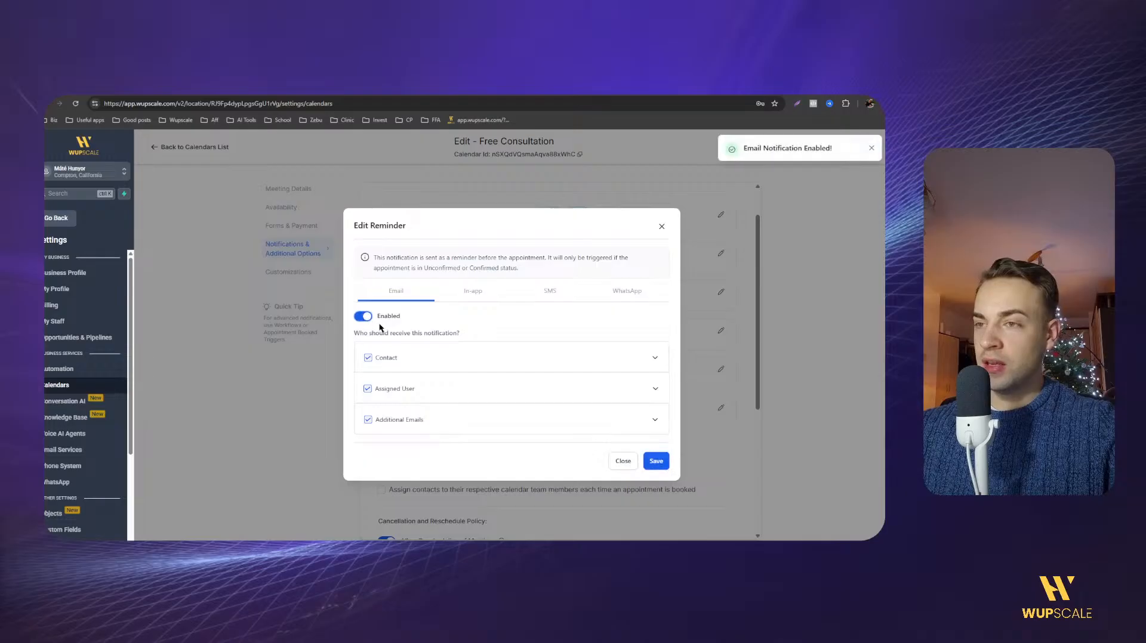
pyautogui.click(656, 359)
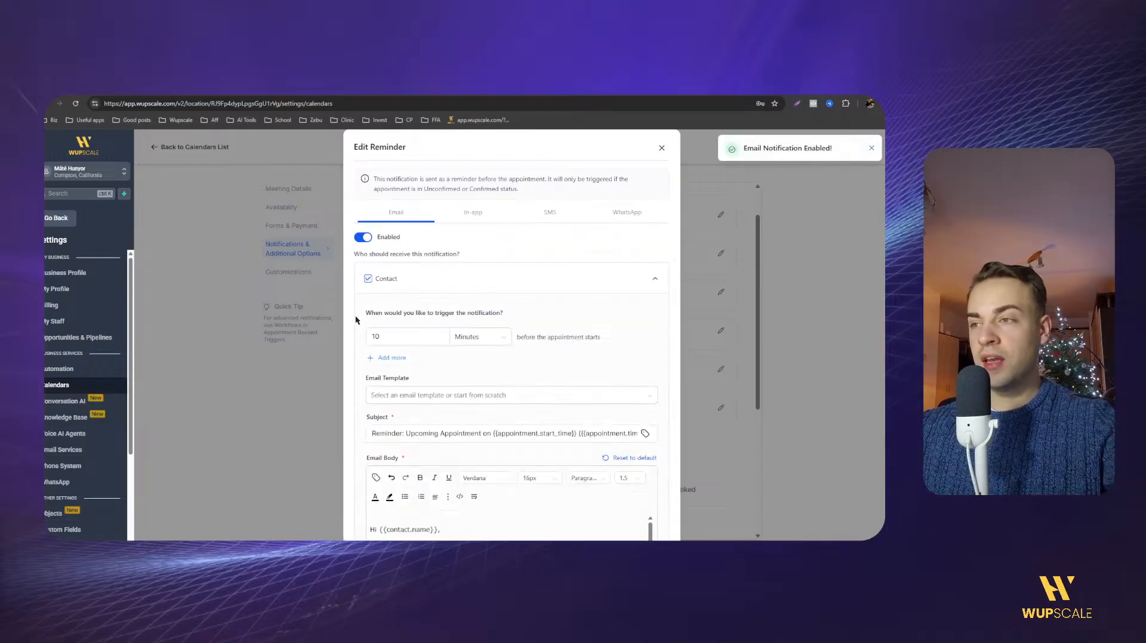
pyautogui.moveTo(393, 336); pyautogui.dragTo(362, 335)
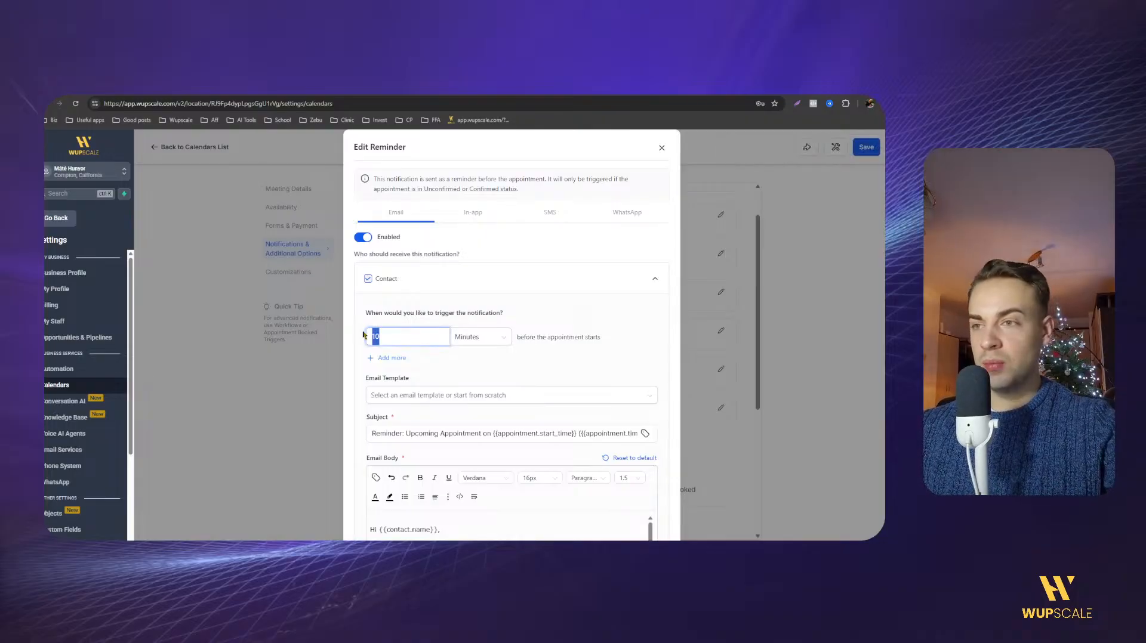
pyautogui.click(504, 343)
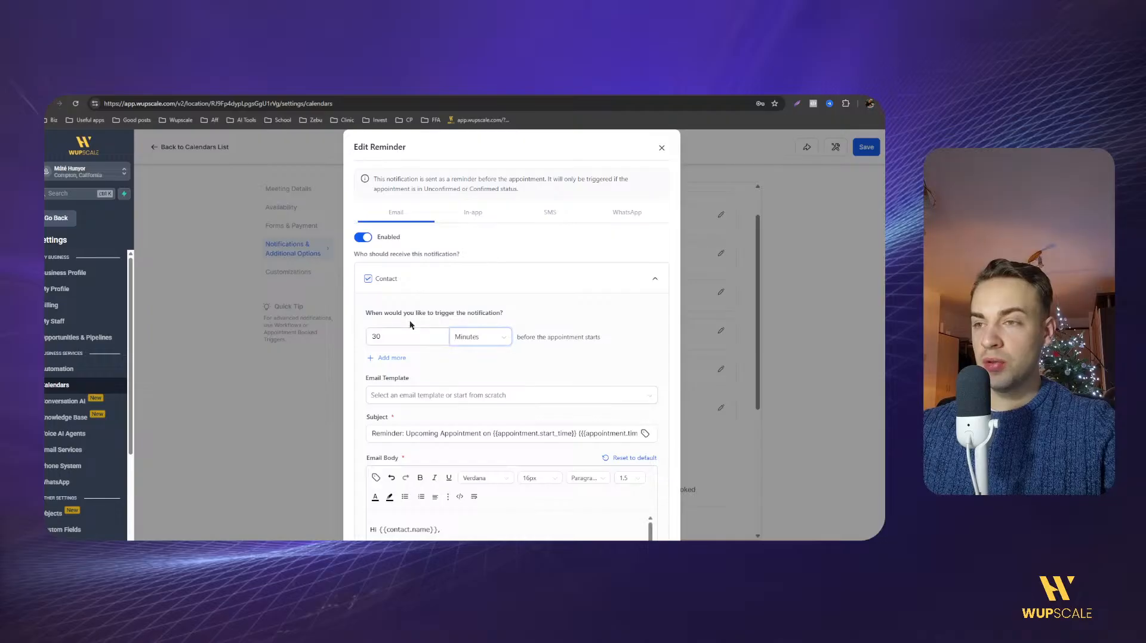
# In the Reminder email, exclude Additional Emails, set the Assigned User reminder to 30 minutes before the appointment starts, and save.
pyautogui.scroll(-2, 373, 321)
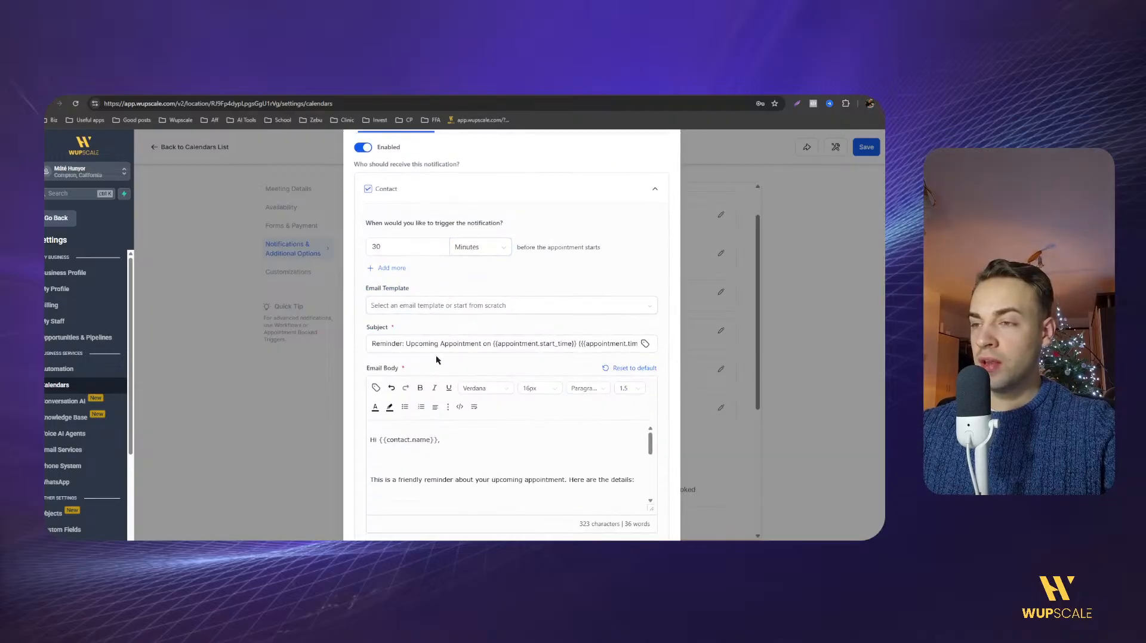
pyautogui.moveTo(419, 345); pyautogui.dragTo(458, 345)
pyautogui.click(462, 345)
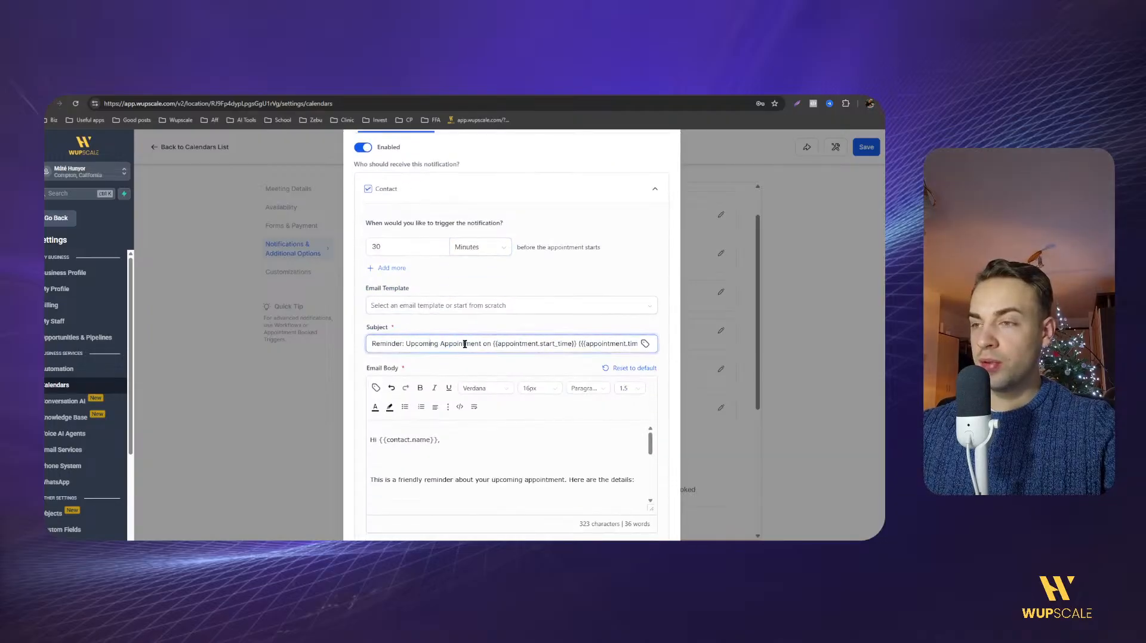
pyautogui.scroll(-6, 452, 431)
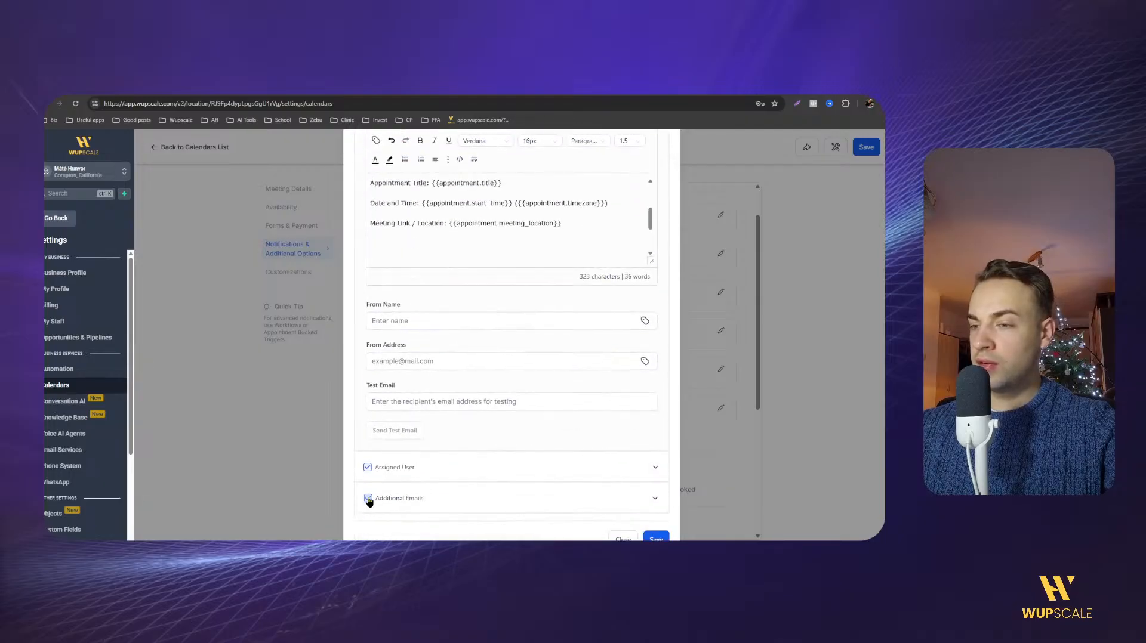
pyautogui.click(655, 469)
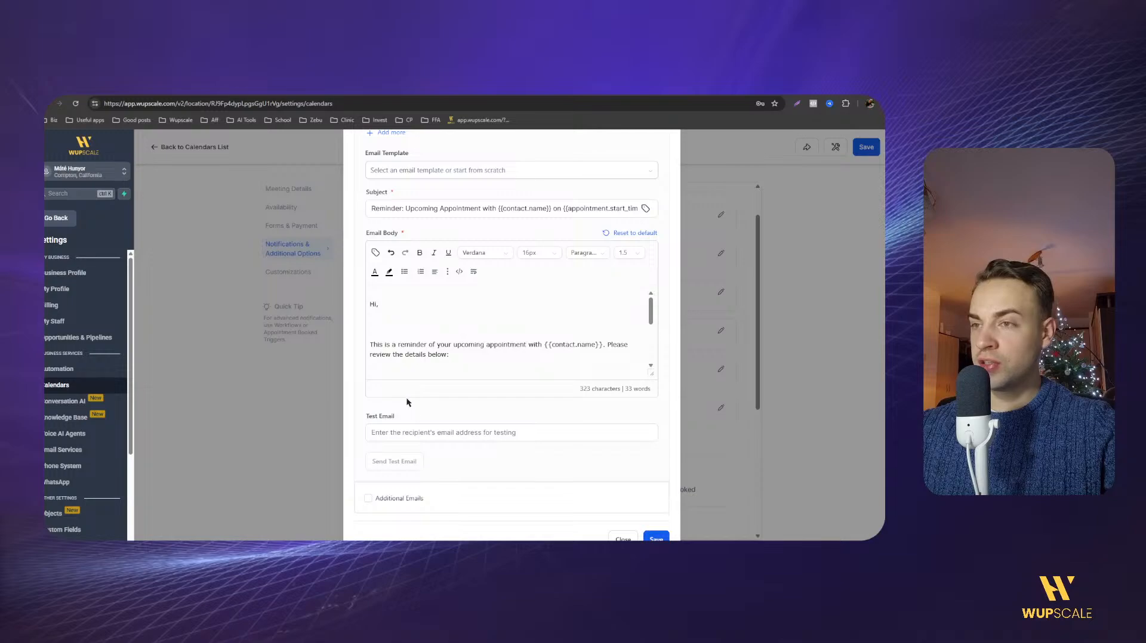
pyautogui.scroll(3, 407, 399)
pyautogui.click(370, 244)
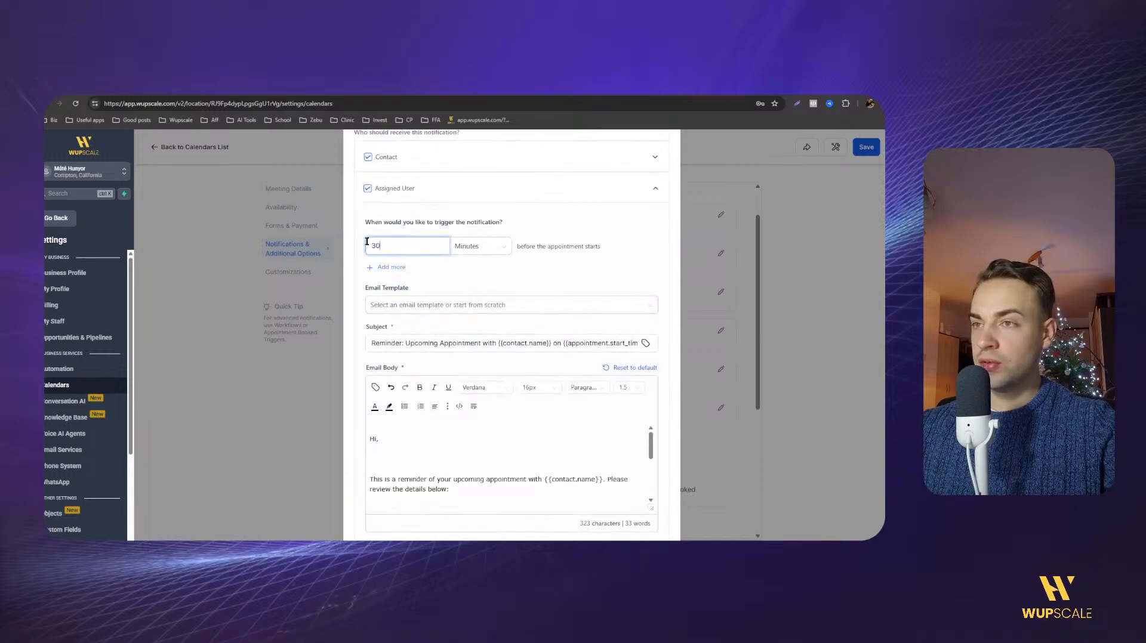
pyautogui.moveTo(379, 246); pyautogui.dragTo(367, 246)
pyautogui.click(387, 255)
pyautogui.scroll(-3, 430, 299)
pyautogui.click(663, 539)
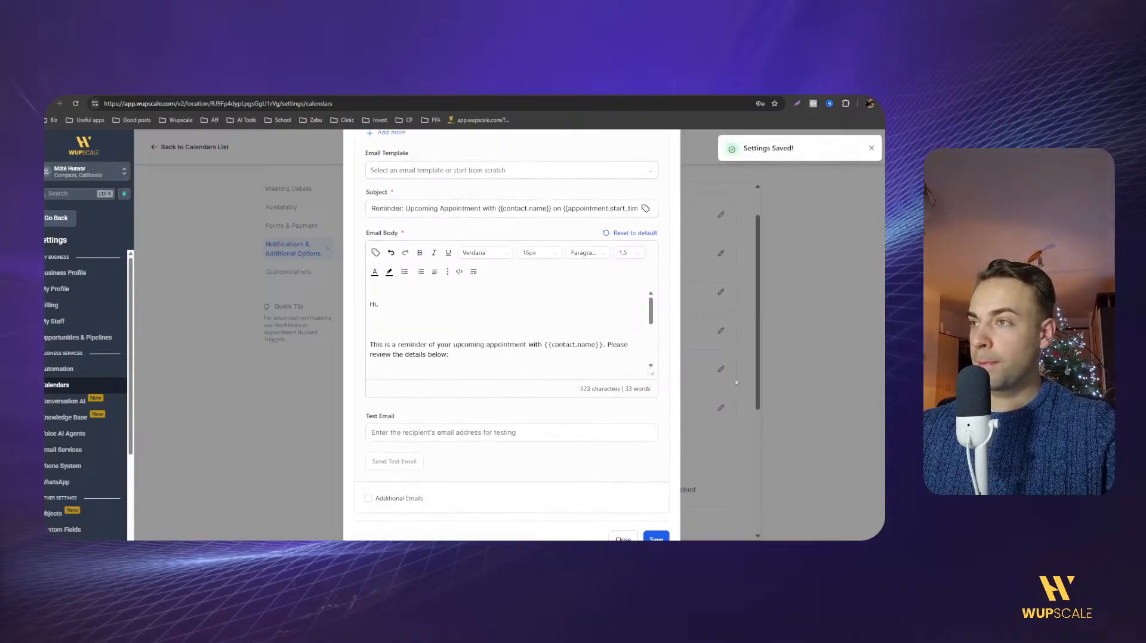
# Enable the Reminder SMS notification for Contact and Assigned User, excluding Additional Phone Numbers, then save and close the reminder settings.
pyautogui.scroll(5, 644, 281)
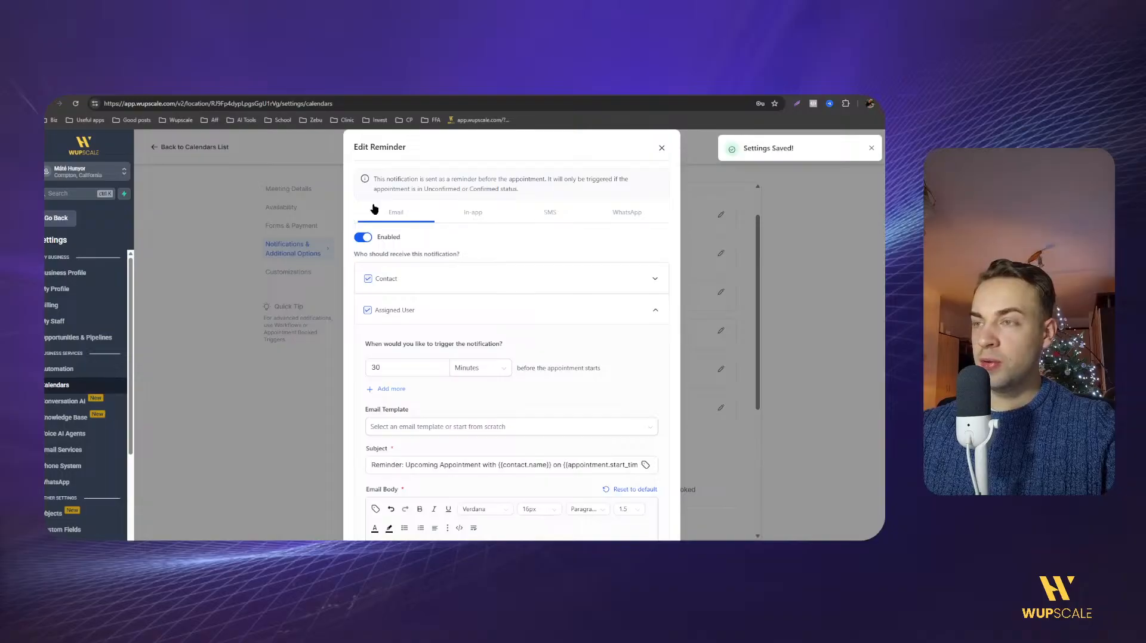
pyautogui.click(544, 216)
pyautogui.click(364, 237)
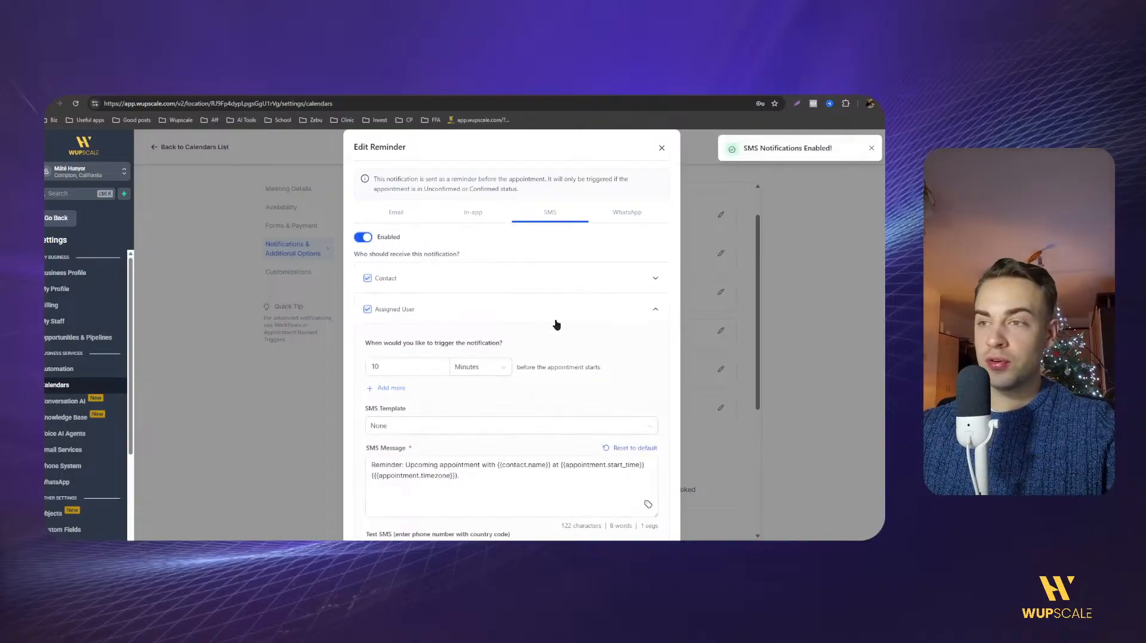
pyautogui.scroll(-2, 424, 421)
pyautogui.click(368, 499)
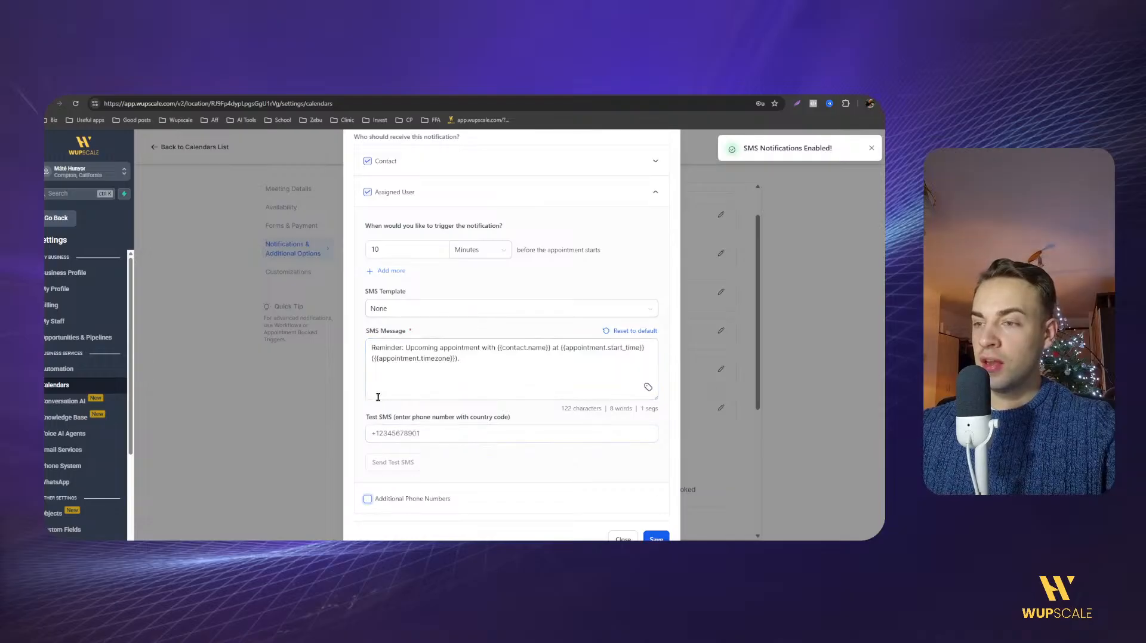
pyautogui.scroll(2, 370, 400)
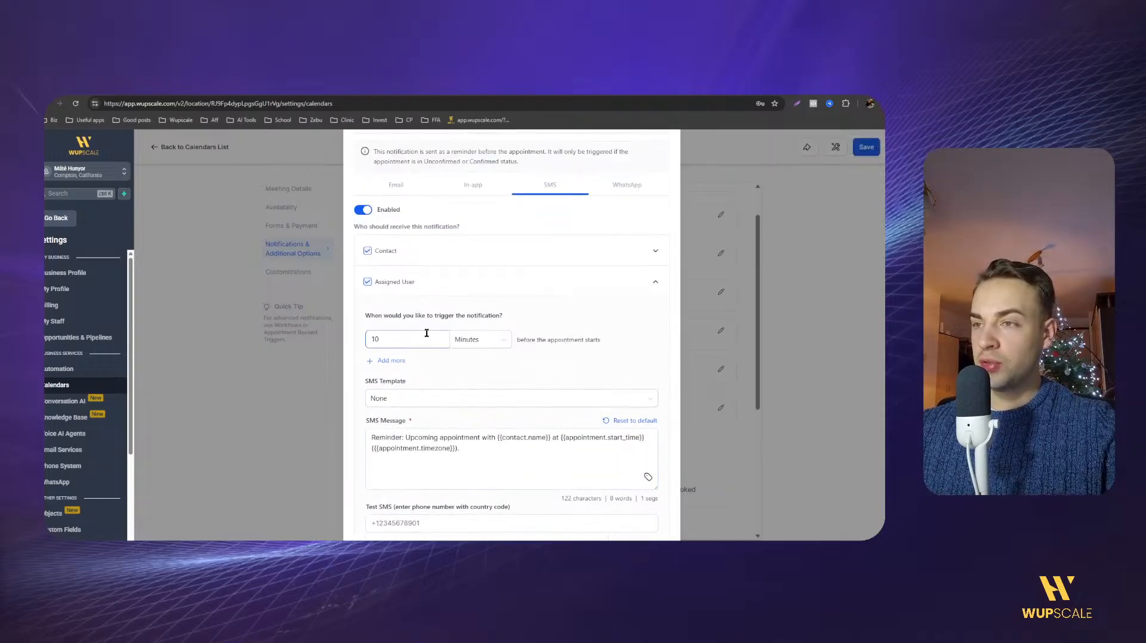
pyautogui.click(655, 251)
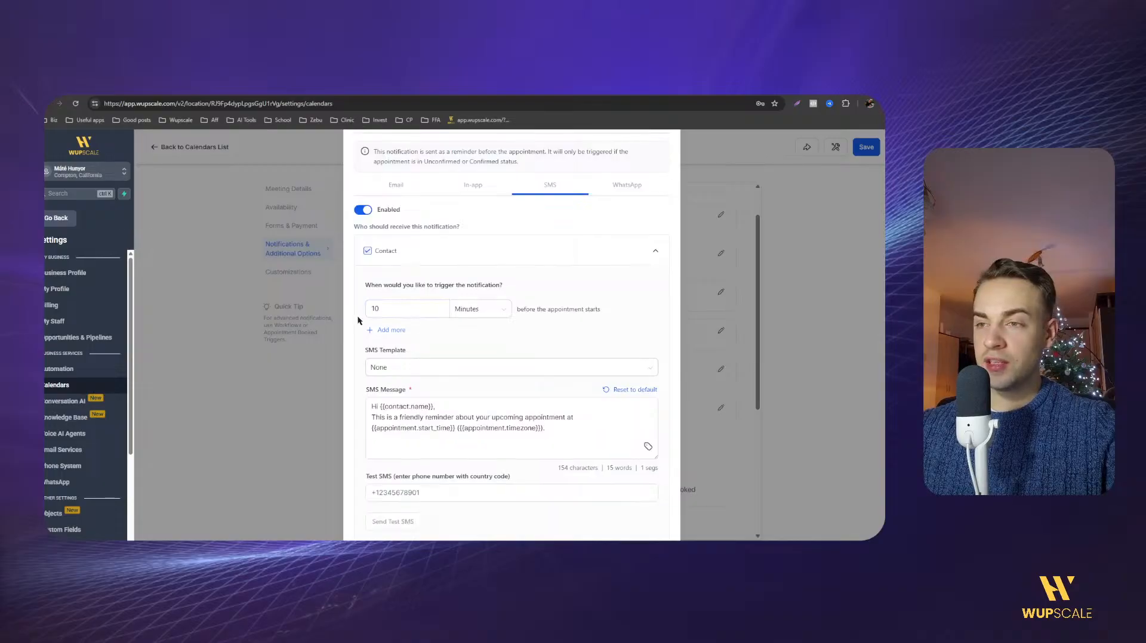
pyautogui.scroll(-1, 358, 320)
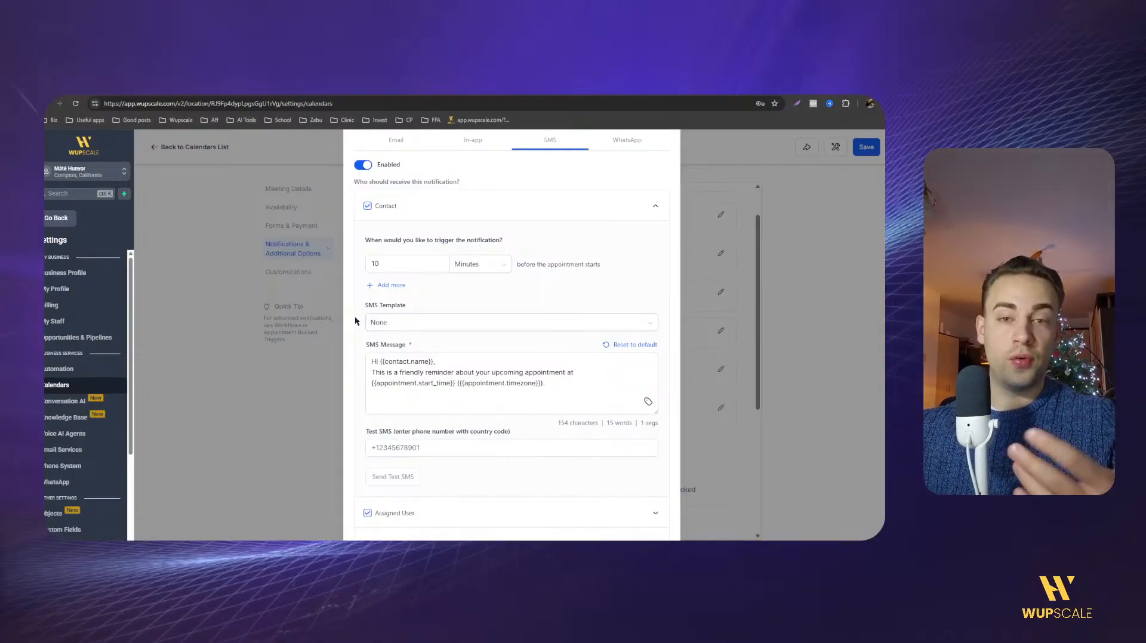
pyautogui.scroll(-1, 377, 336)
pyautogui.click(649, 538)
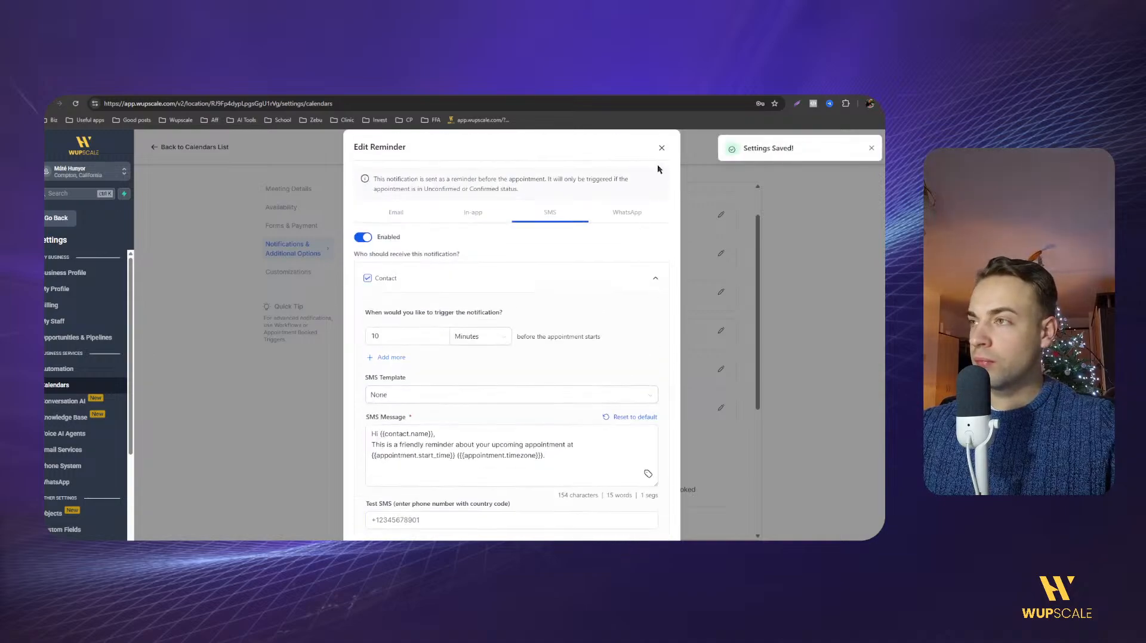
pyautogui.click(661, 148)
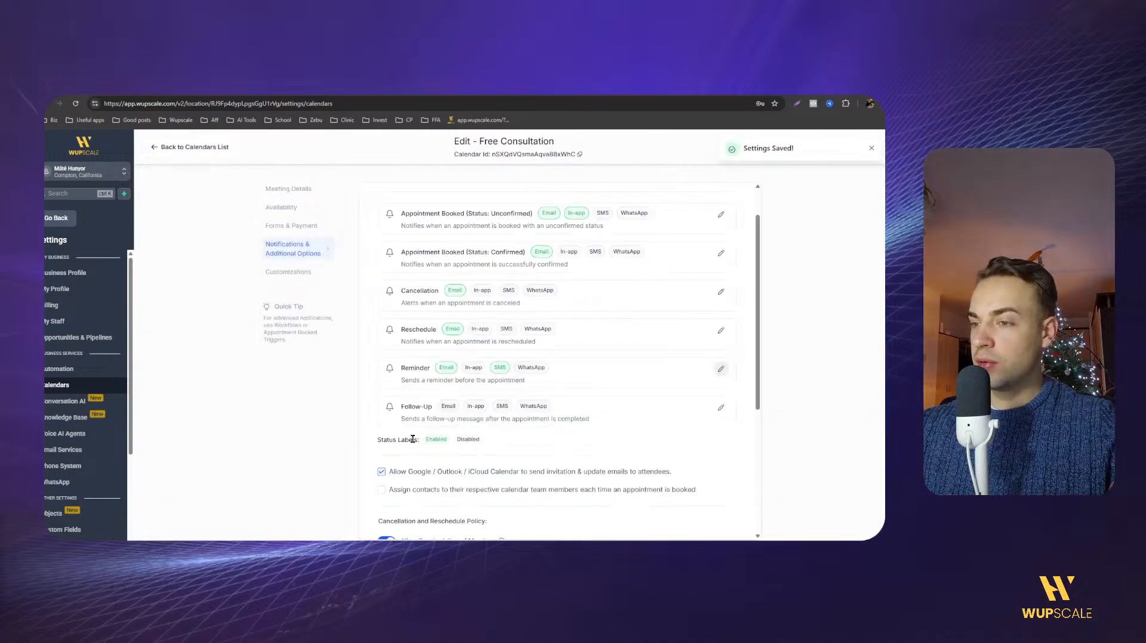
# Review the remaining notification and additional options, save the Free Consultation calendar, and return to the calendars list.
pyautogui.scroll(-4, 453, 431)
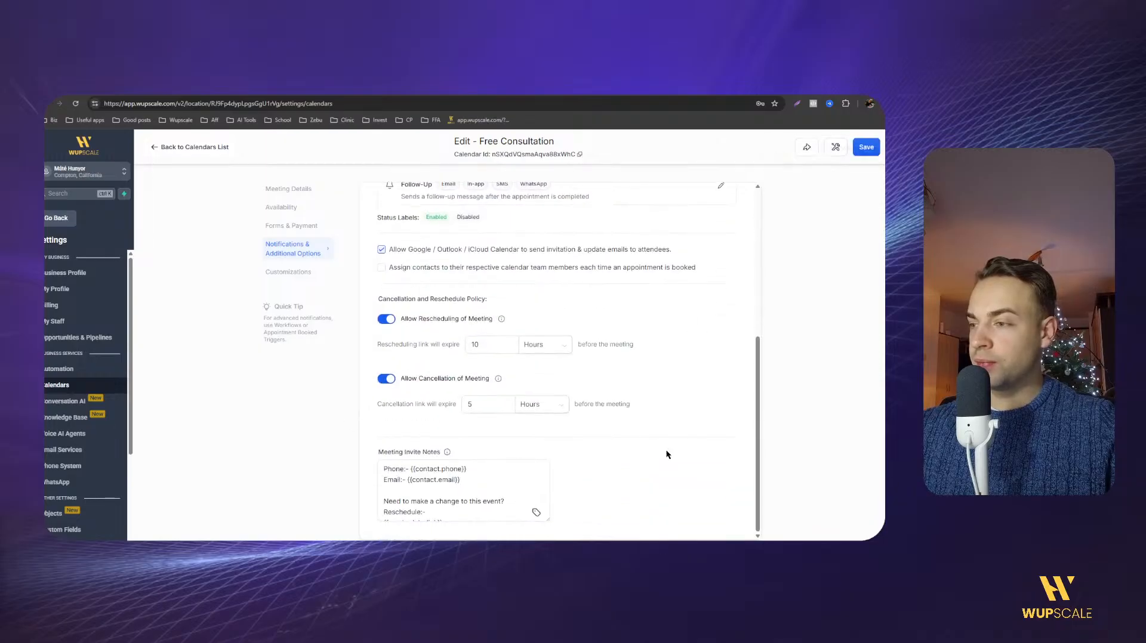
pyautogui.scroll(5, 665, 456)
pyautogui.click(865, 148)
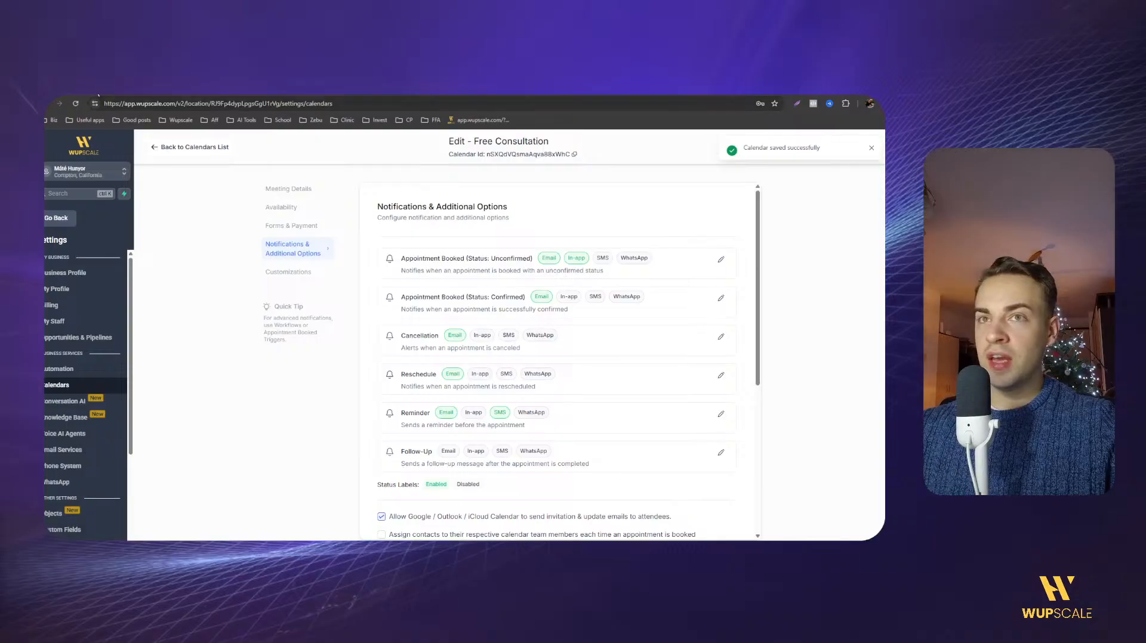
pyautogui.click(158, 149)
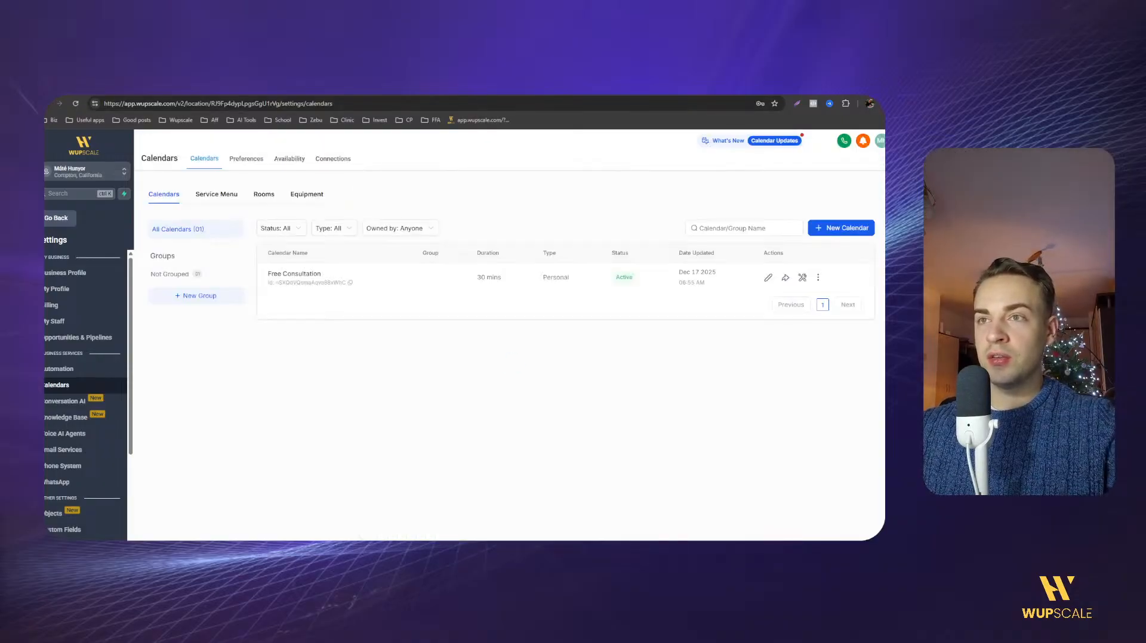
# Switch to the Google Docs checklist and add the sub-items "Add Connections" and "Add Availability" under "Create a calendar".
pyautogui.click(121, 89)
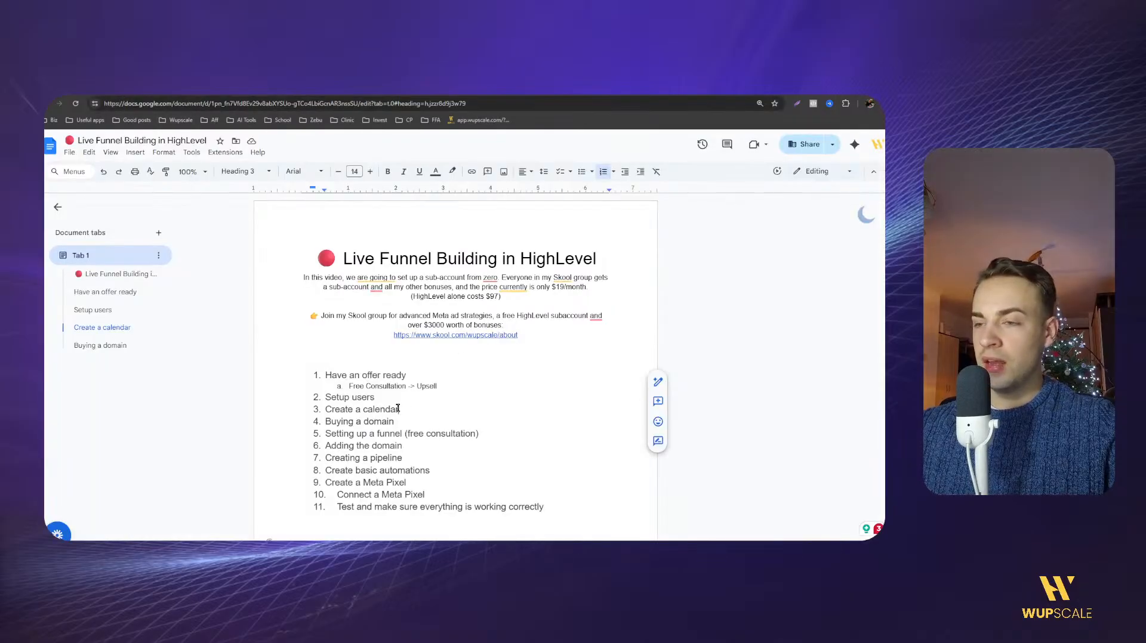
pyautogui.press('Return')
pyautogui.press('Tab')
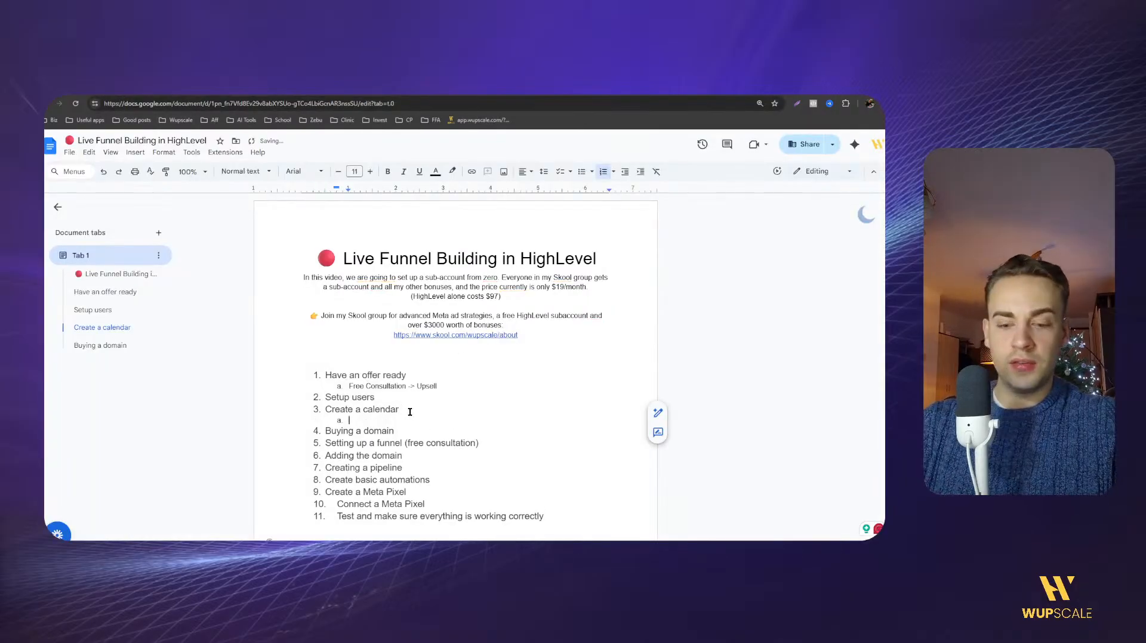
pyautogui.write('Add Co')
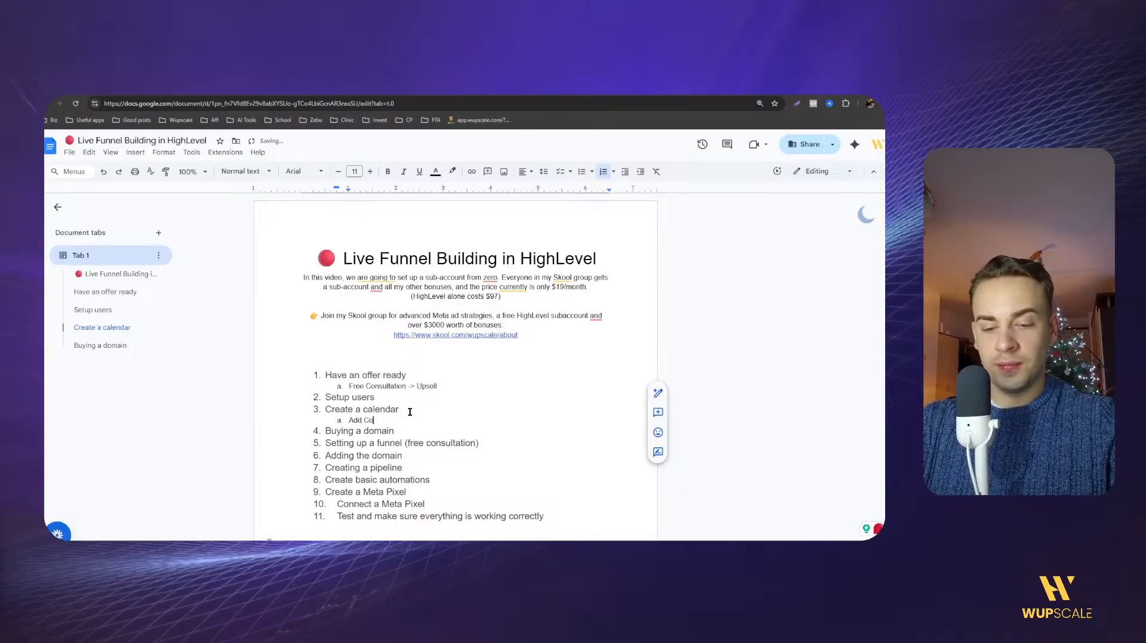
pyautogui.write('nnections')
pyautogui.press('Return')
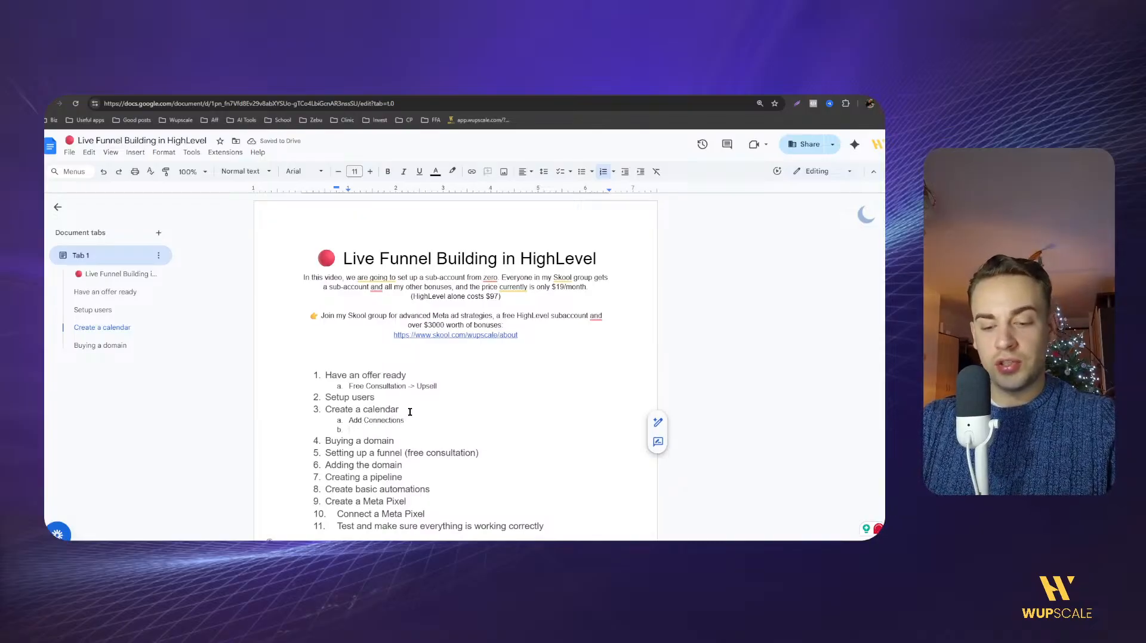
pyautogui.write('Add Availability')
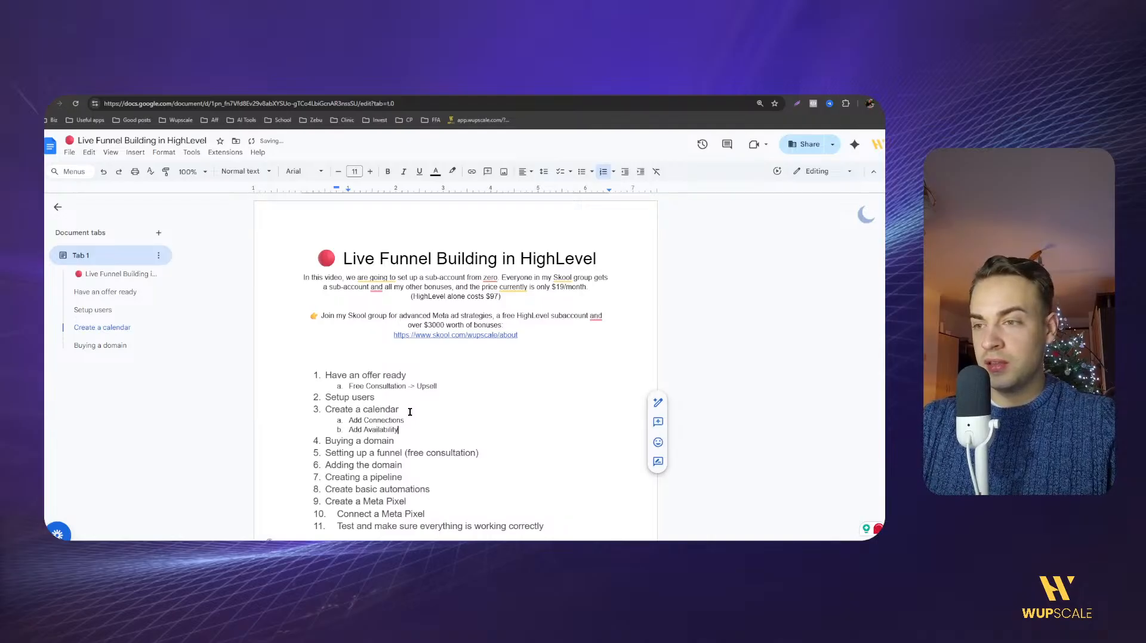
# Add "Setup the notifications" as the third sub-item under "Create a calendar", checking the Free Consultation calendar's notification section in HighLevel for the wording.
pyautogui.press('Return')
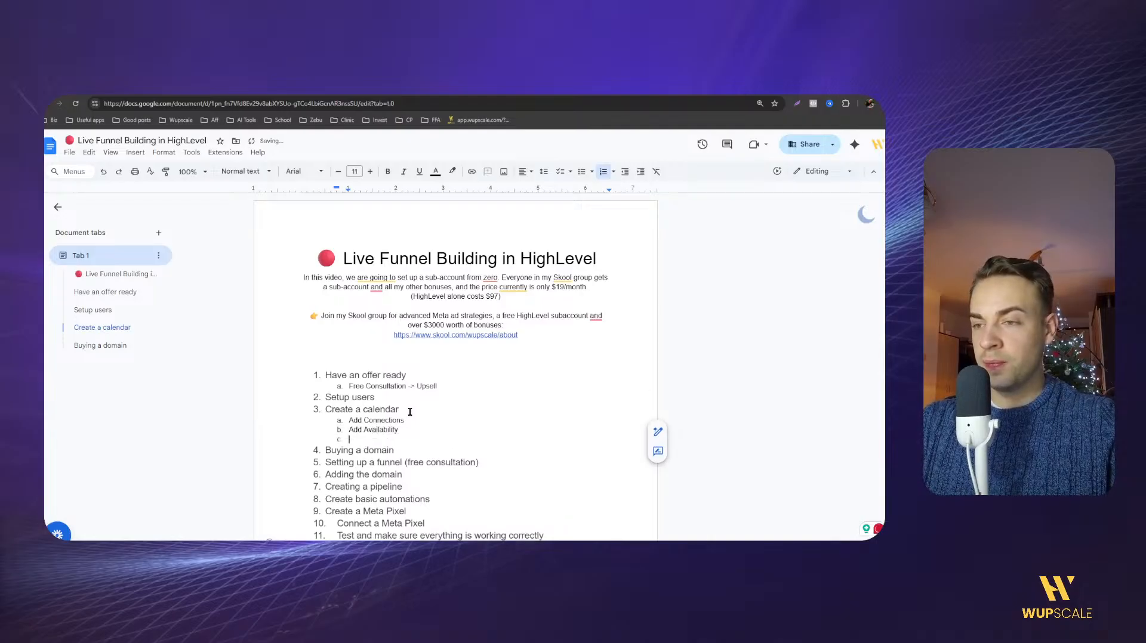
pyautogui.write('Setup')
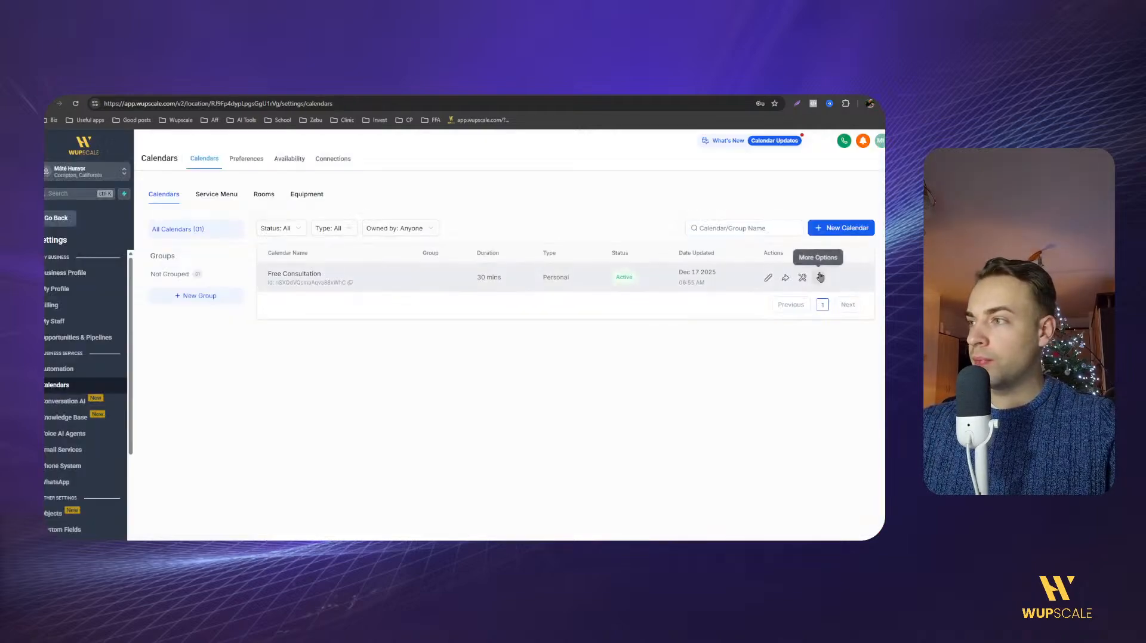
pyautogui.click(818, 277)
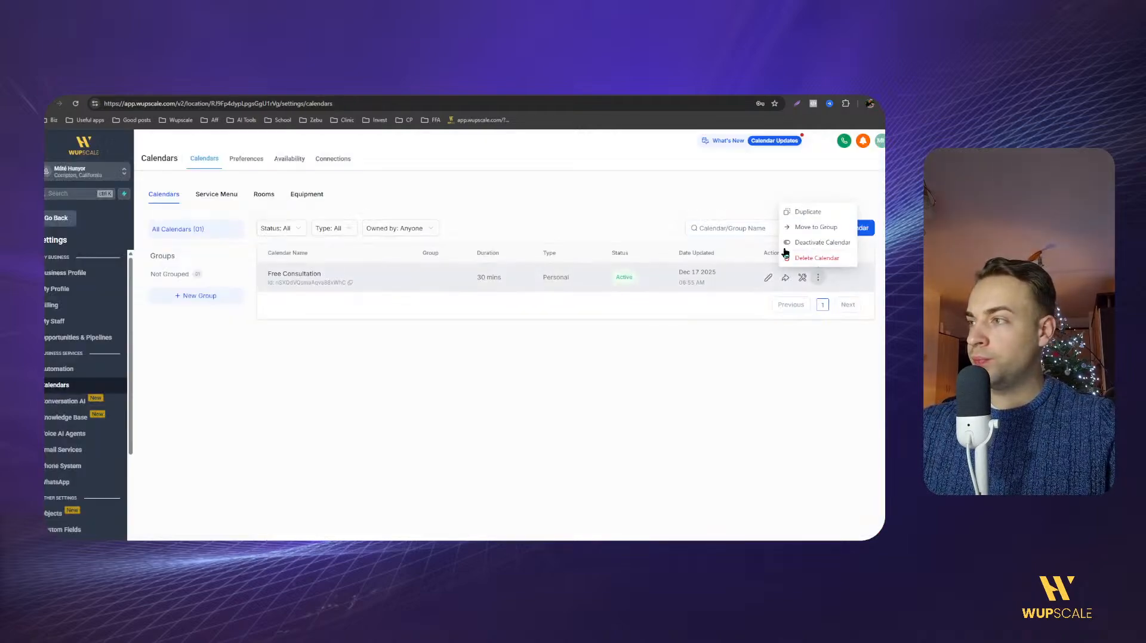
pyautogui.click(604, 355)
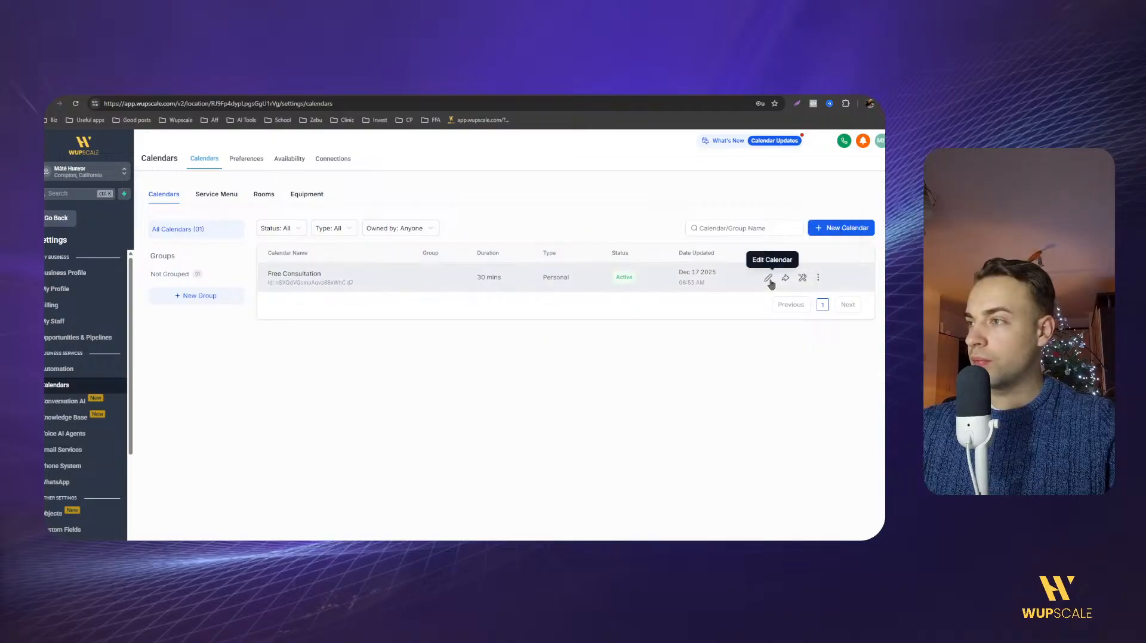
pyautogui.click(768, 278)
pyautogui.click(277, 249)
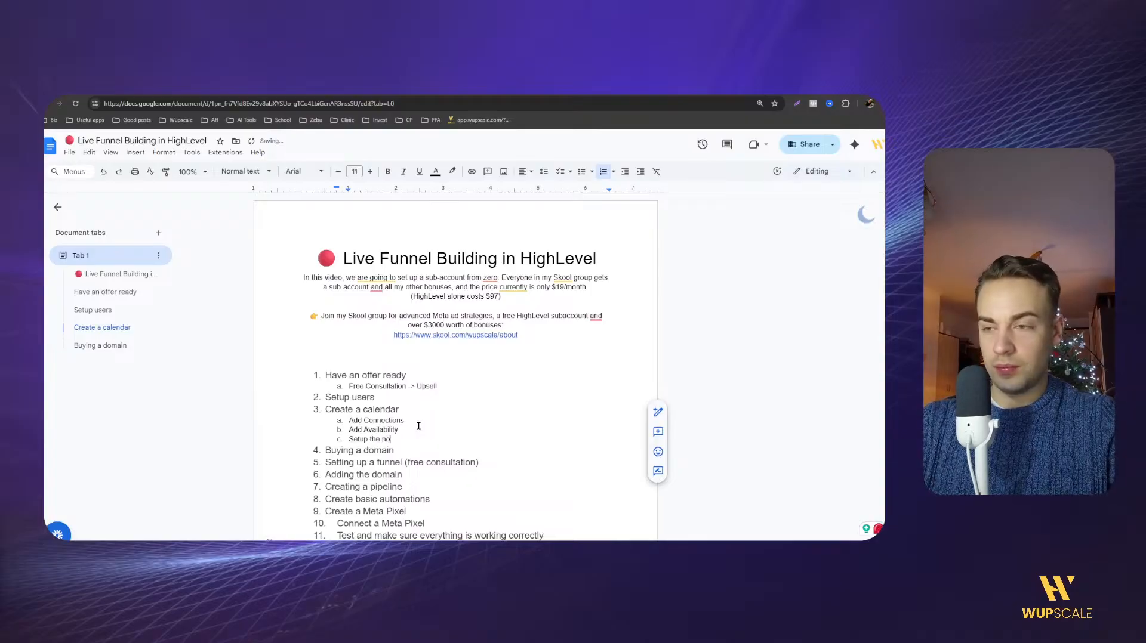
pyautogui.write('ons')
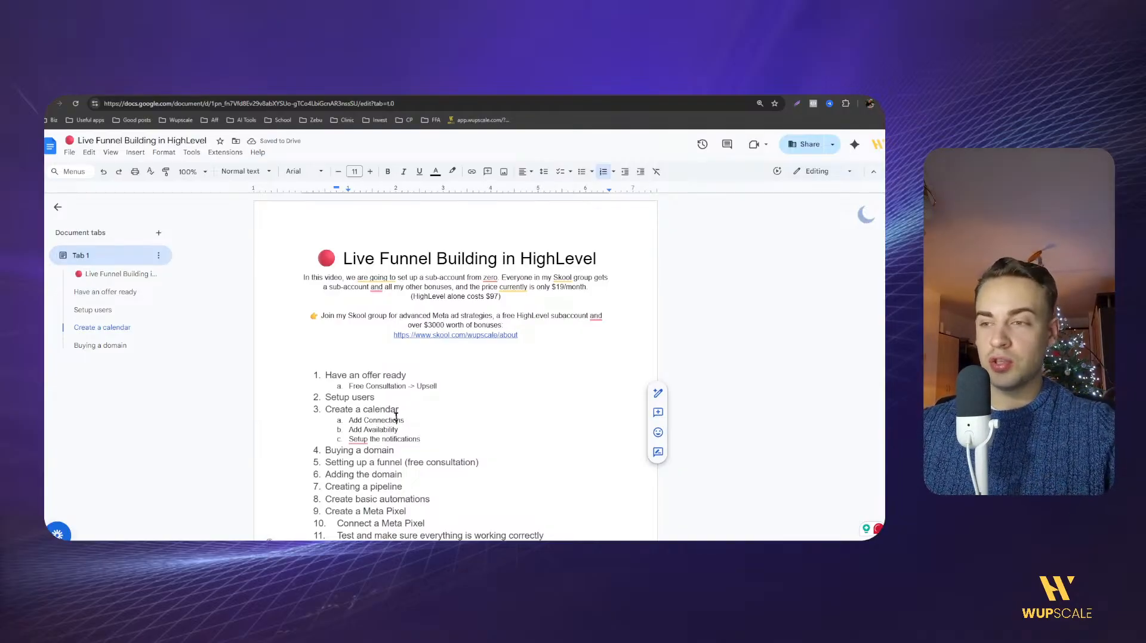
# From the checklist's "Buying a domain" item, switch to HighLevel and open the domain purchase search in Domains & URL Redirects.
pyautogui.click(376, 449)
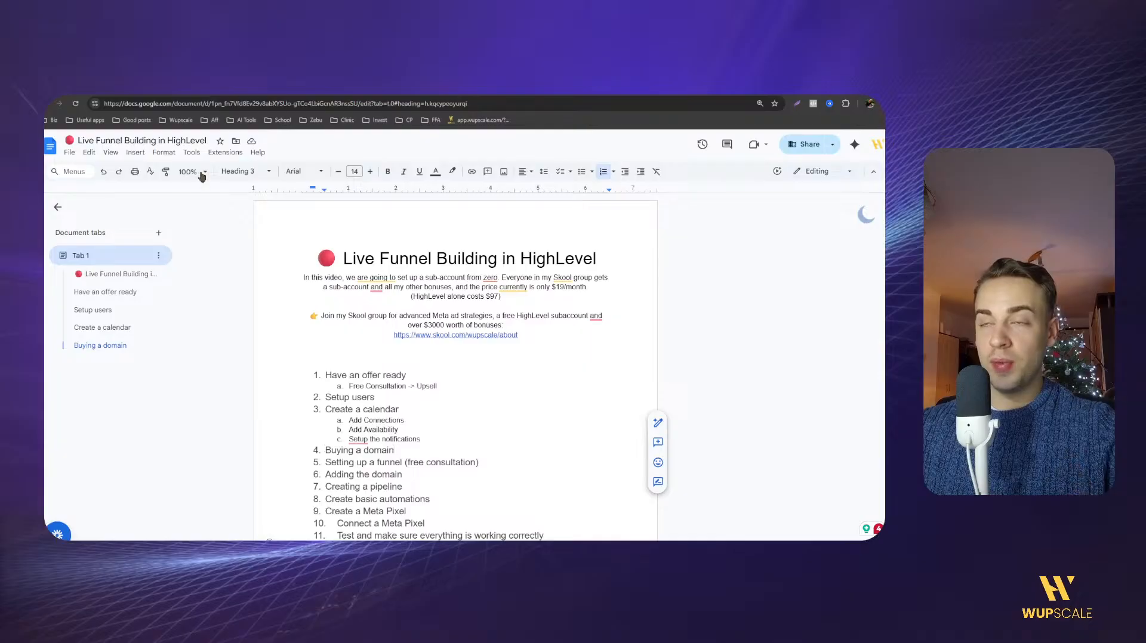
pyautogui.scroll(-1, 286, 363)
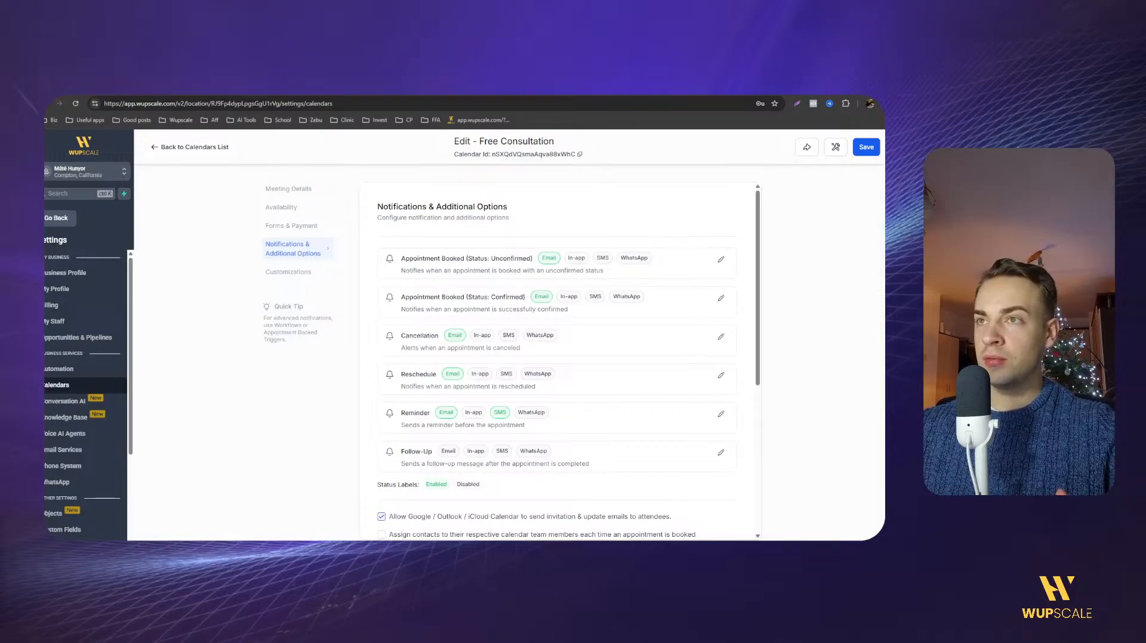
pyautogui.click(157, 147)
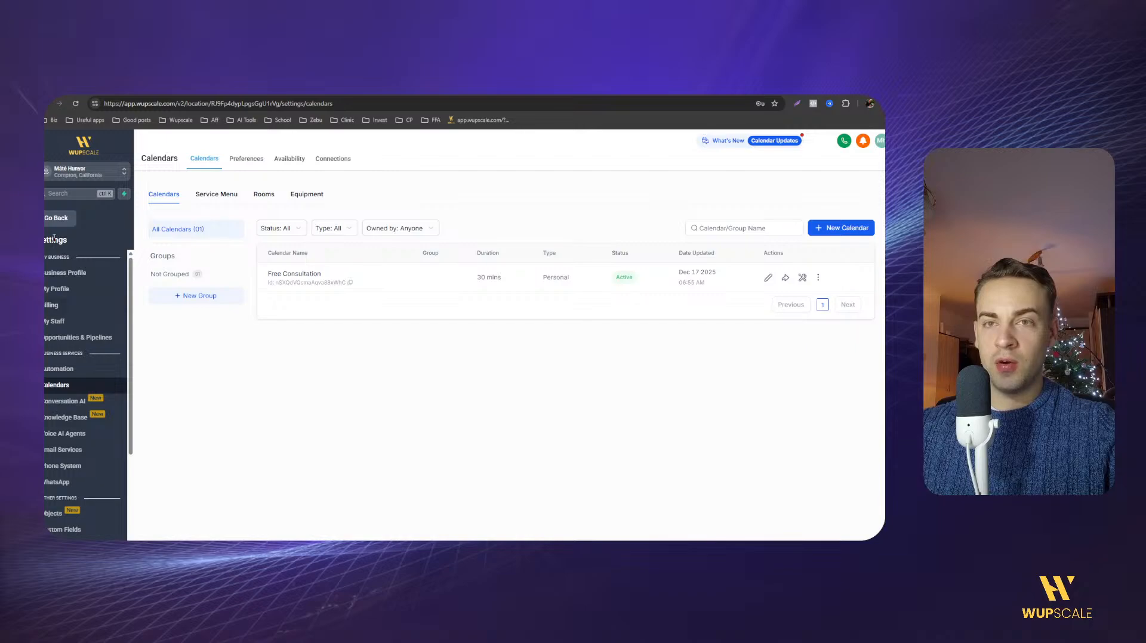
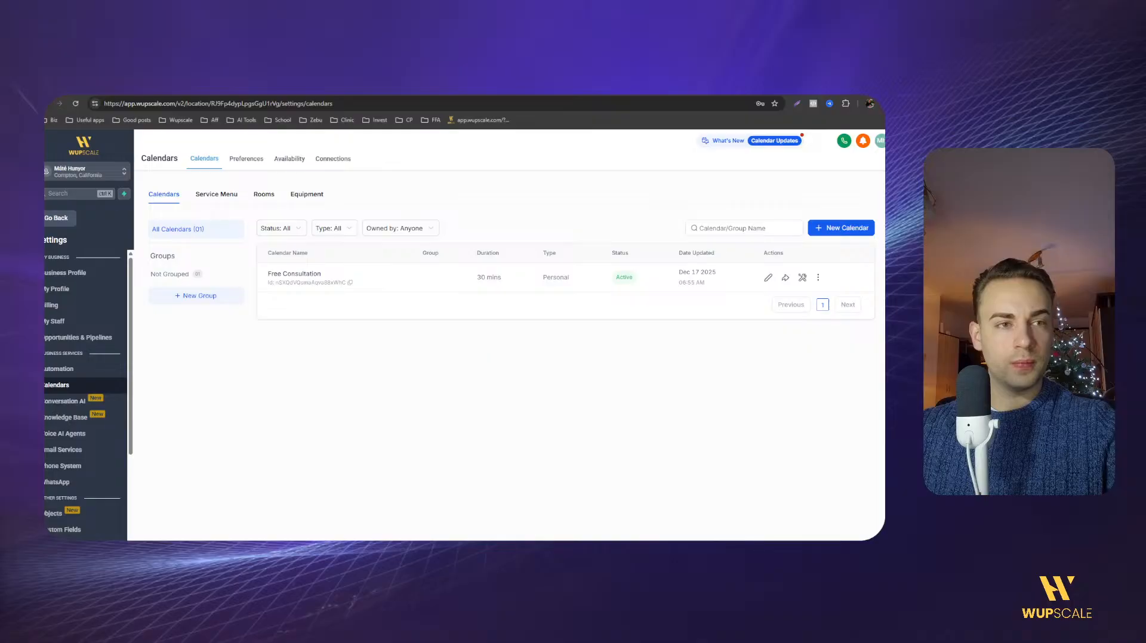
pyautogui.scroll(-3, 64, 388)
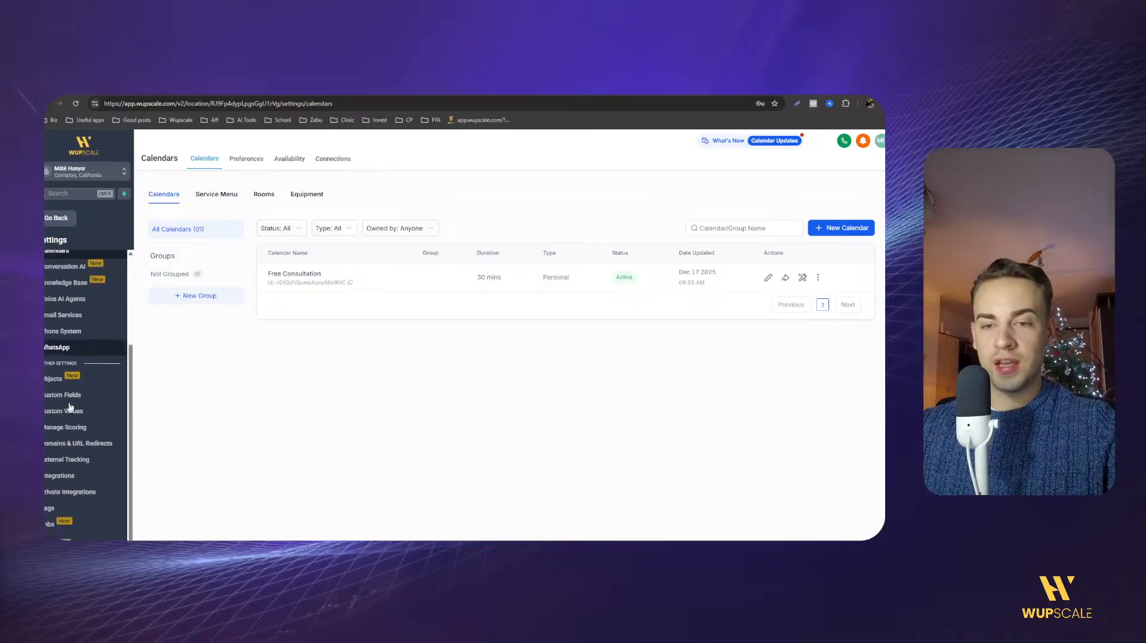
pyautogui.click(71, 444)
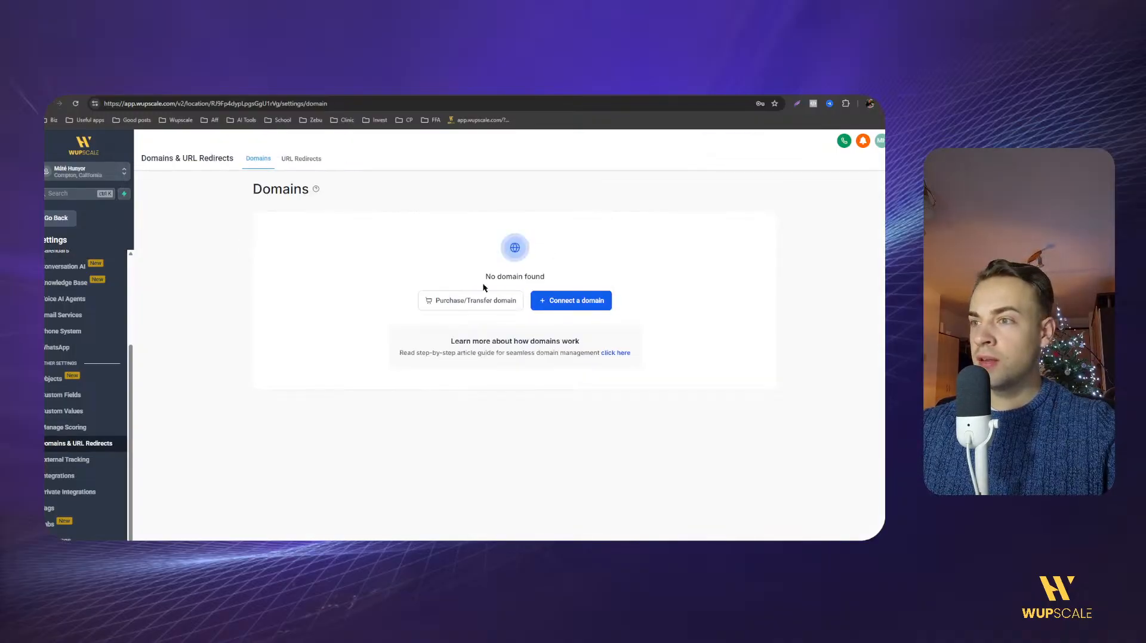
pyautogui.click(453, 302)
pyautogui.click(286, 219)
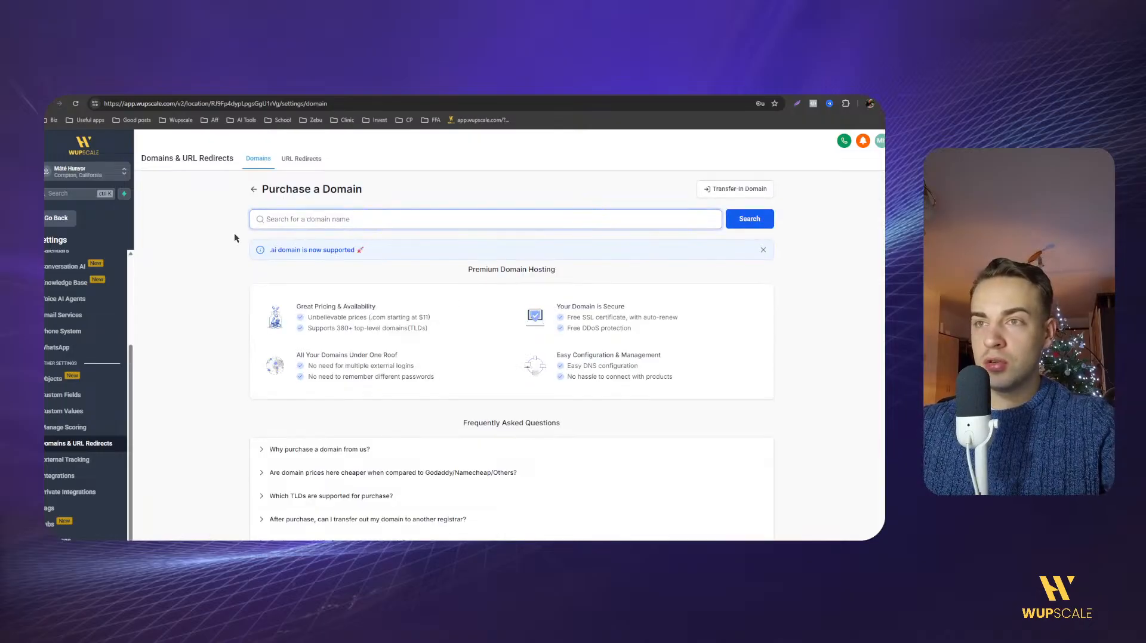
# Search for the .com domain made from the account owner's full name and review the available domain offers.
pyautogui.write('matehunyor')
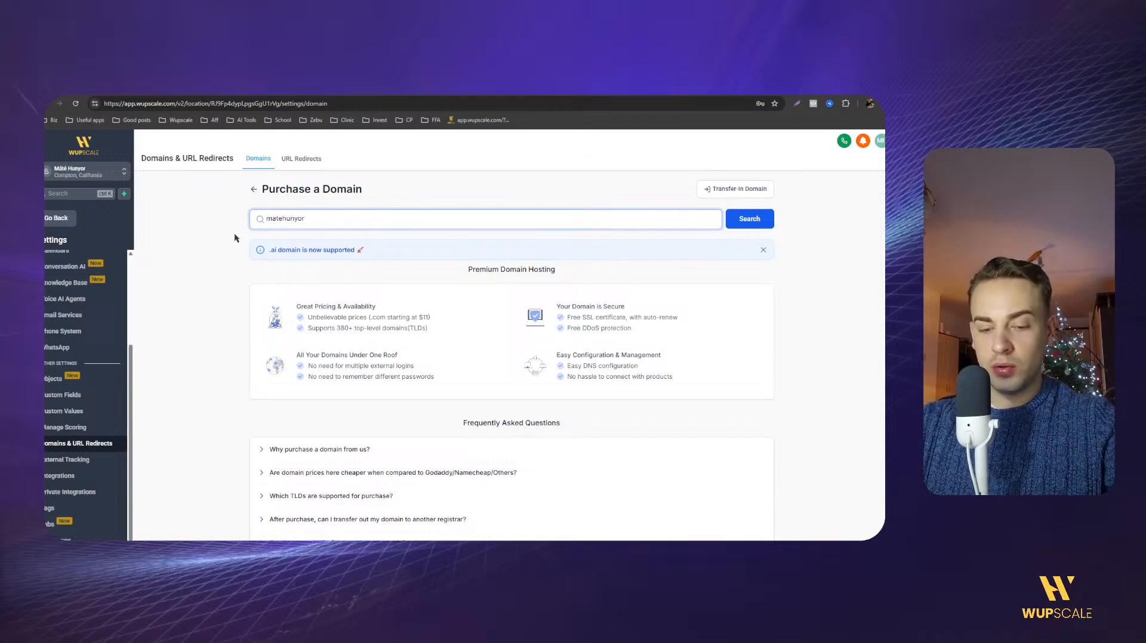
pyautogui.write('.com')
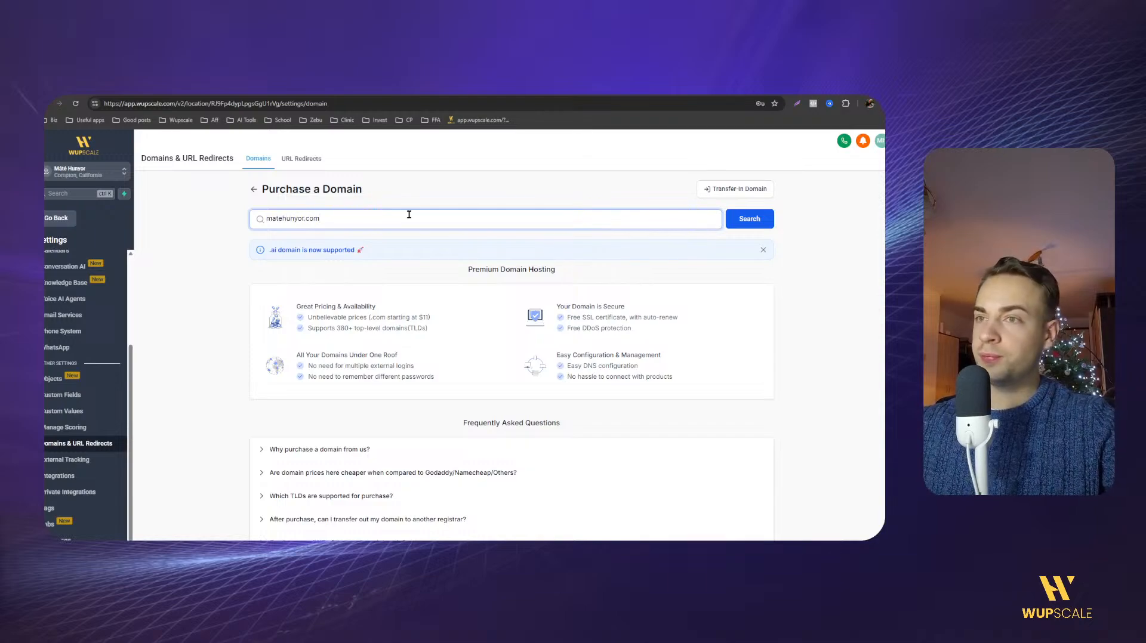
pyautogui.click(748, 220)
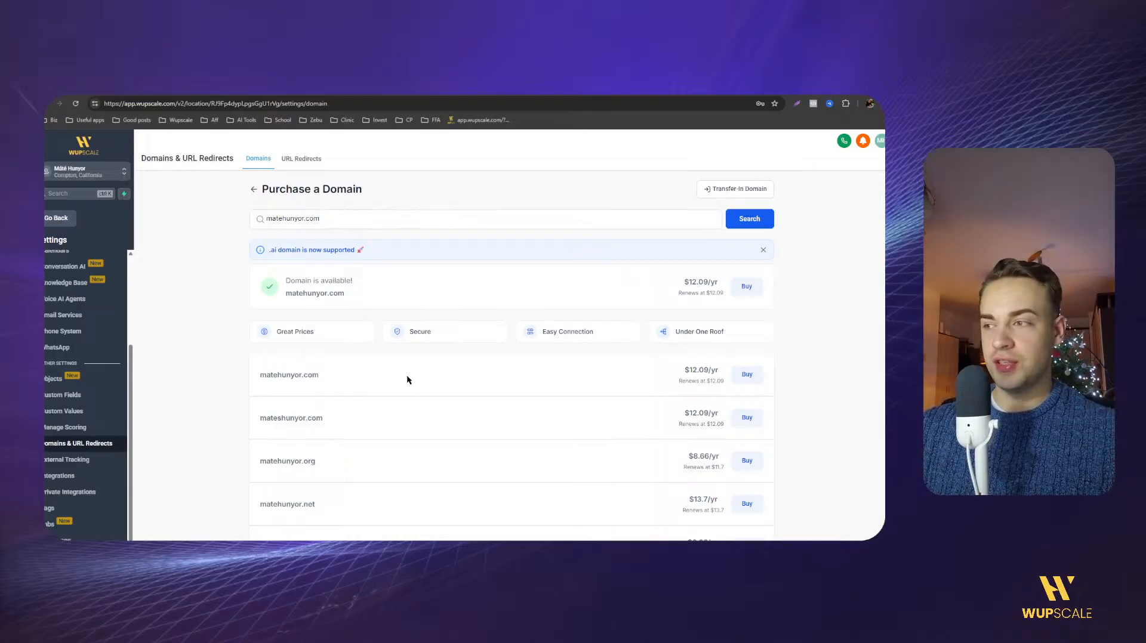
pyautogui.click(278, 223)
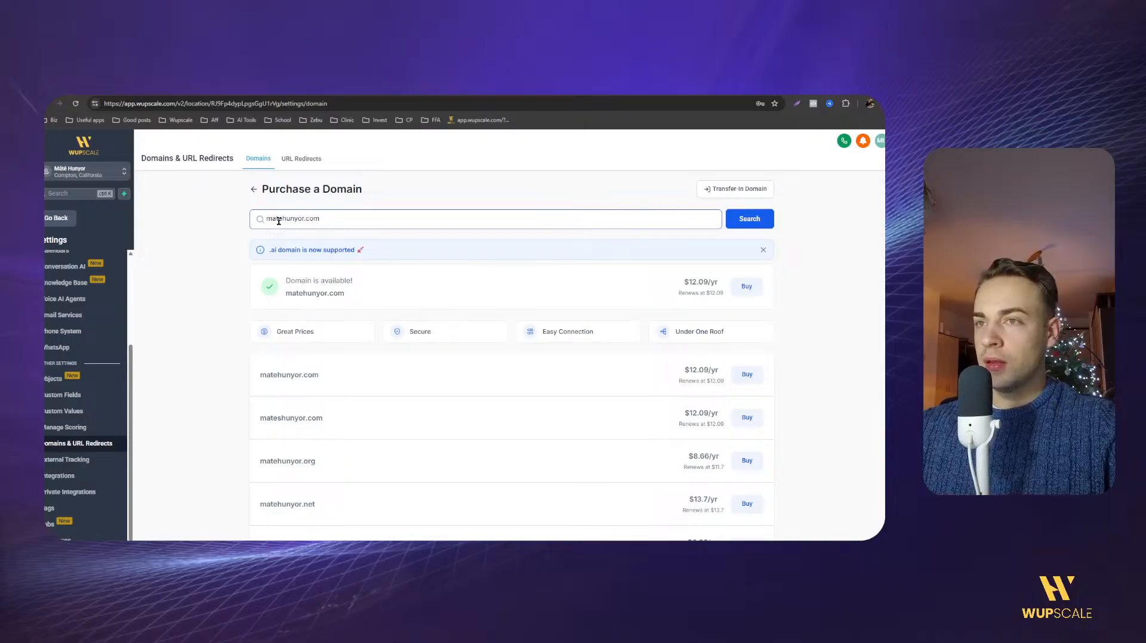
pyautogui.moveTo(260, 292); pyautogui.dragTo(355, 294)
pyautogui.click(553, 287)
pyautogui.scroll(-5, 540, 296)
pyautogui.scroll(5, 537, 297)
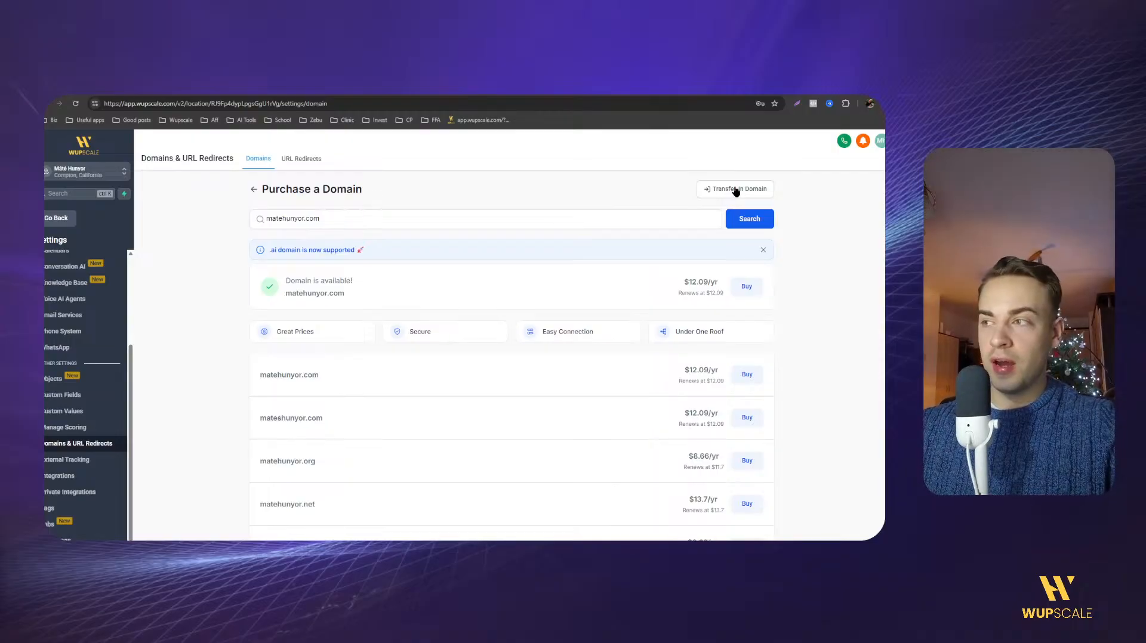
# Buy the searched .com domain with the $12.09 / 1 year option, agreeing to the terms and paying, and refresh the domains list.
pyautogui.click(747, 287)
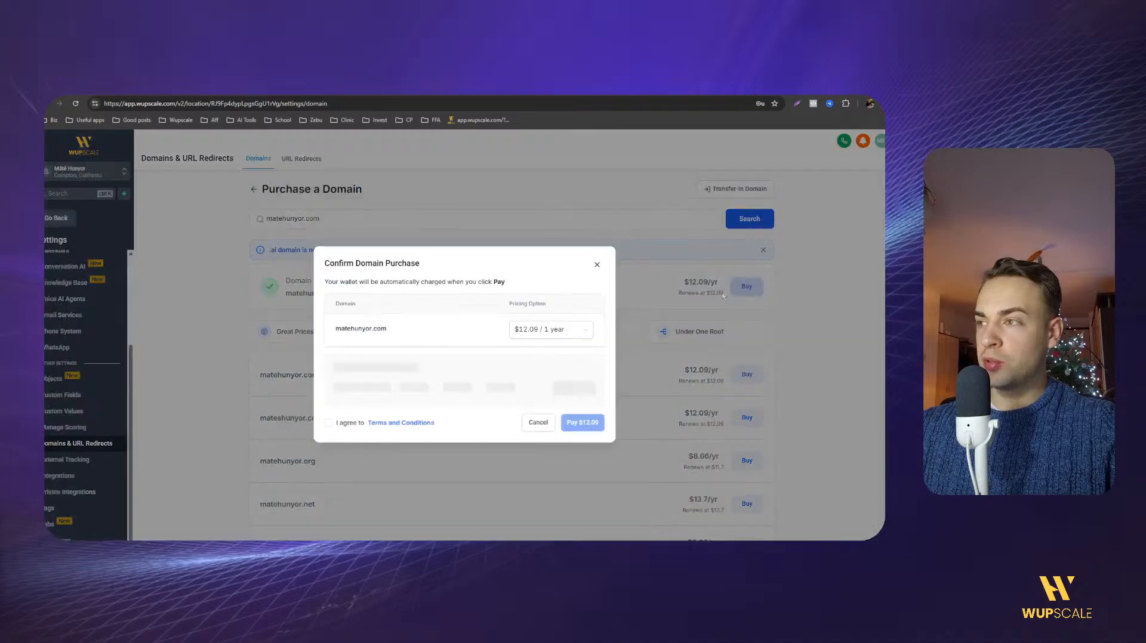
pyautogui.click(532, 329)
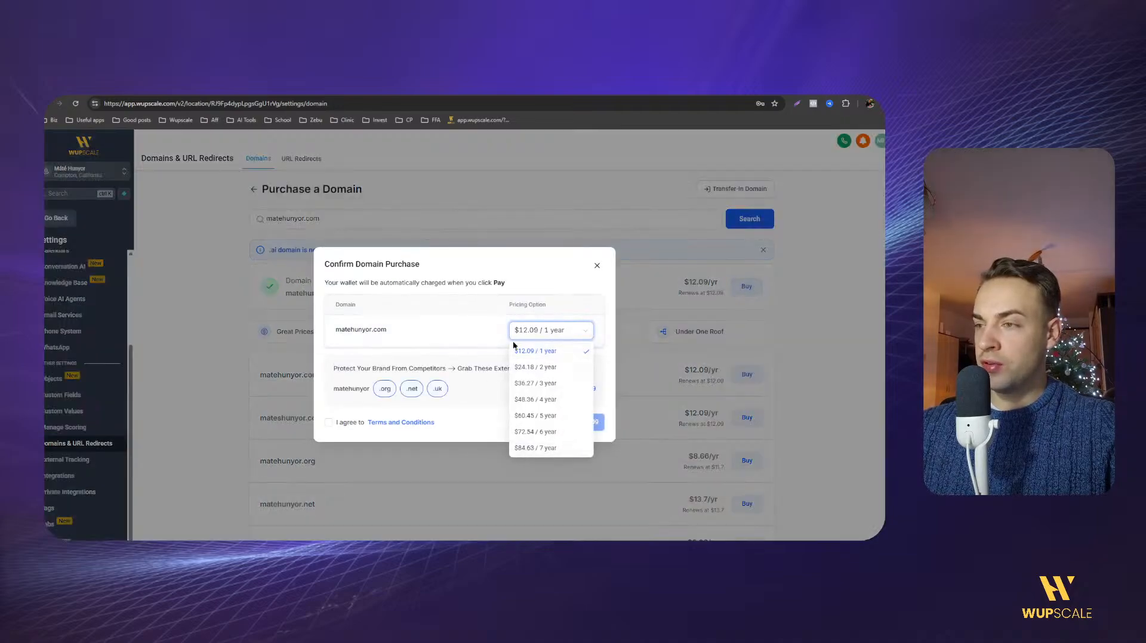
pyautogui.click(435, 329)
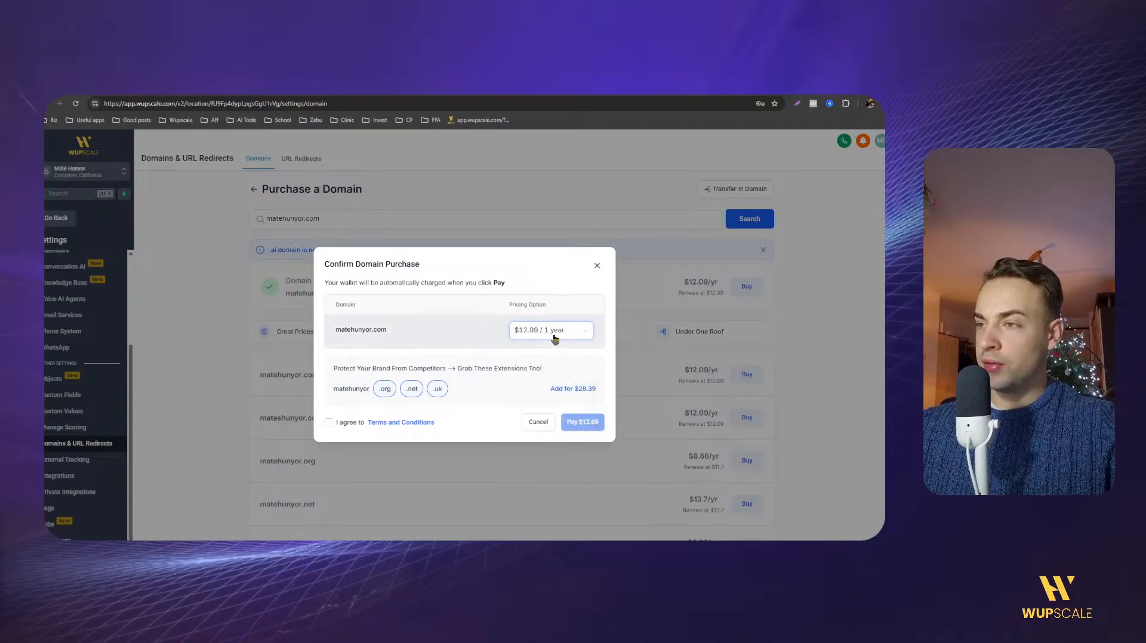
pyautogui.click(330, 421)
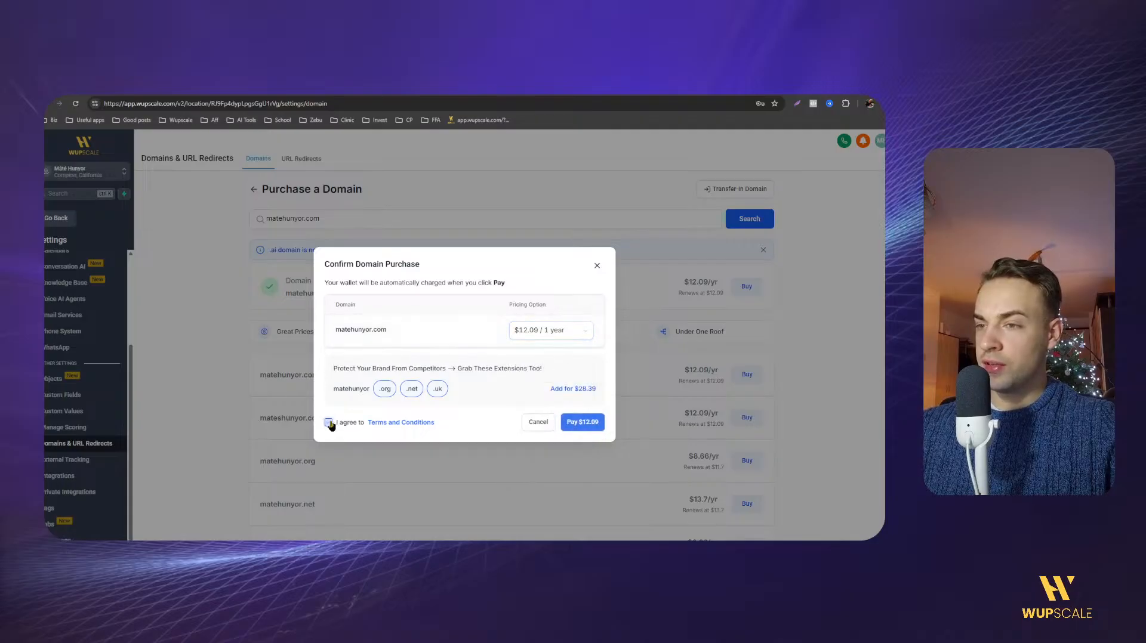
pyautogui.click(578, 424)
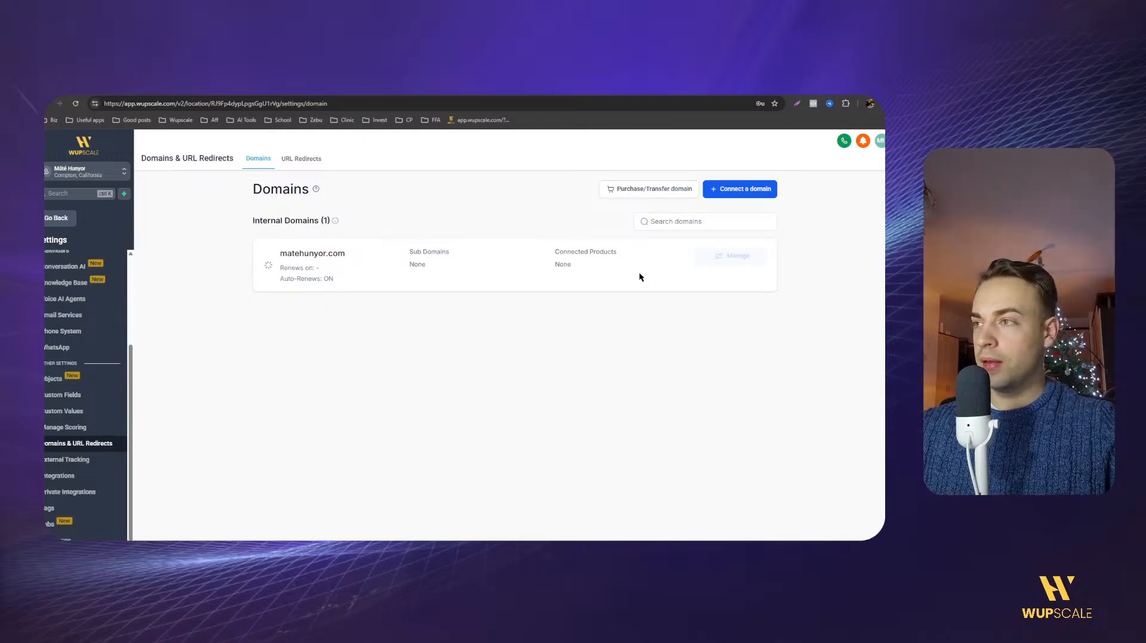
pyautogui.click(75, 104)
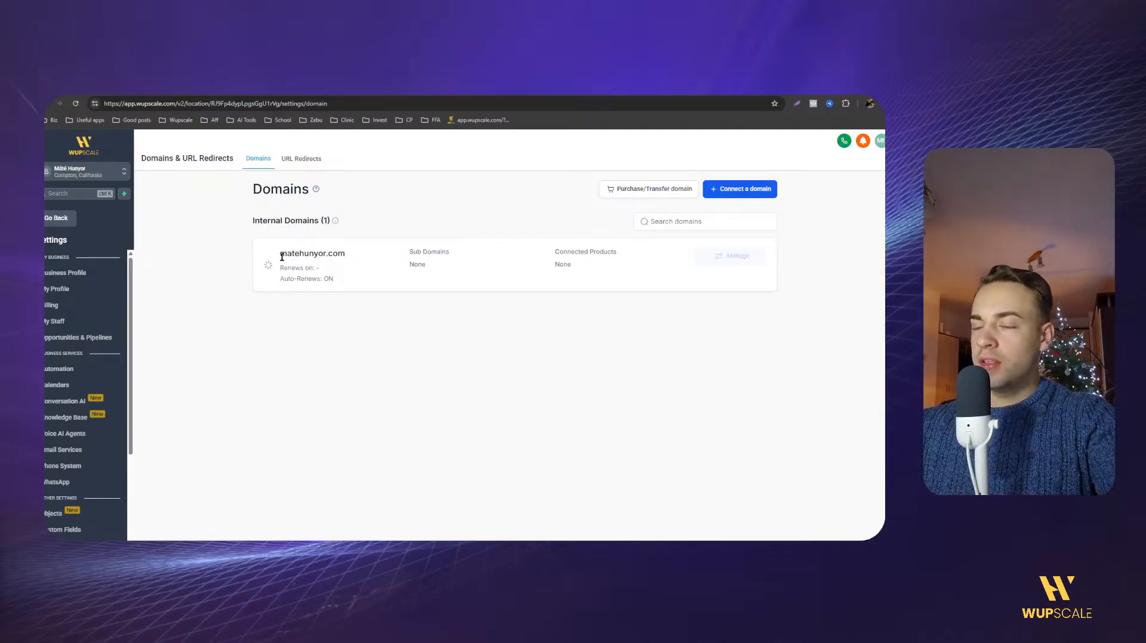
pyautogui.moveTo(335, 223)
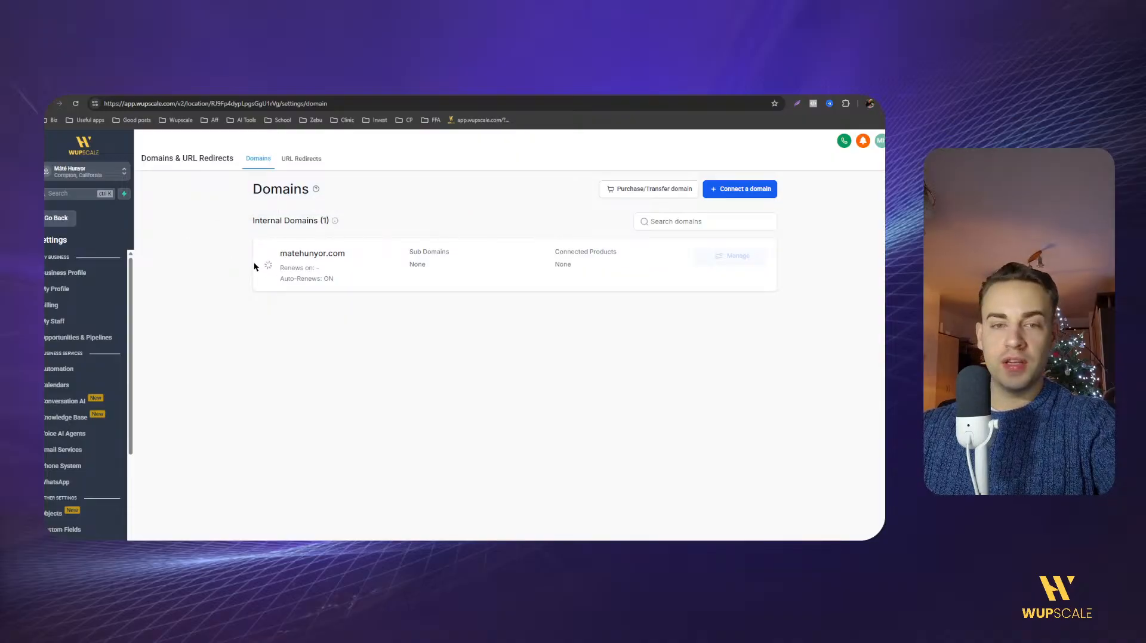
# Leave the settings for the Funnels section of Sites and start a new funnel using the From templates option.
pyautogui.click(53, 219)
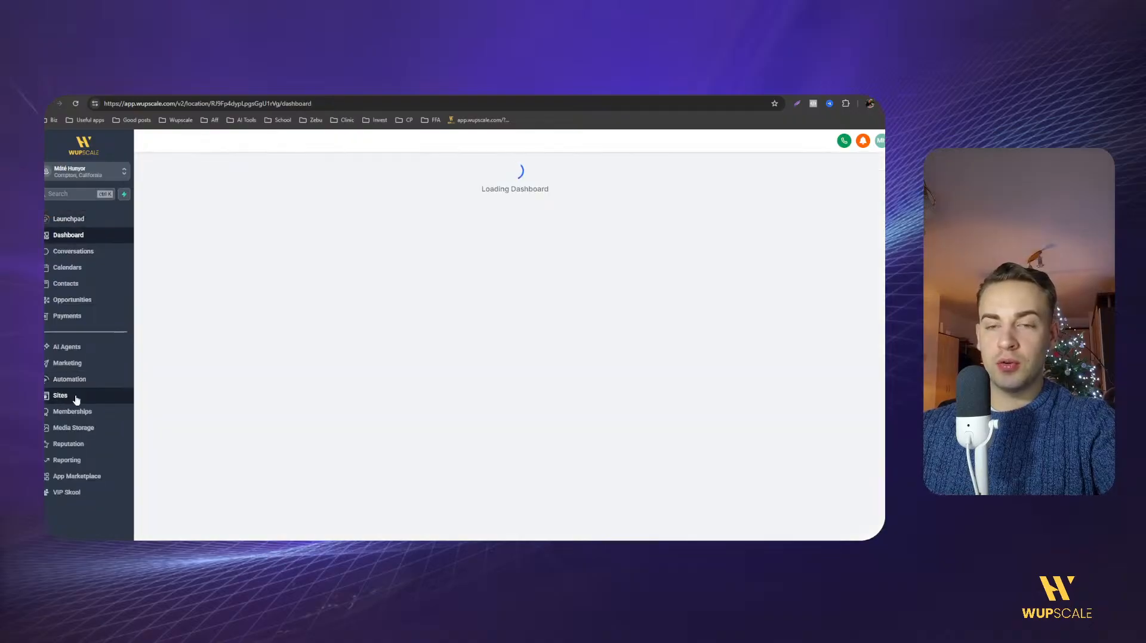
pyautogui.click(62, 397)
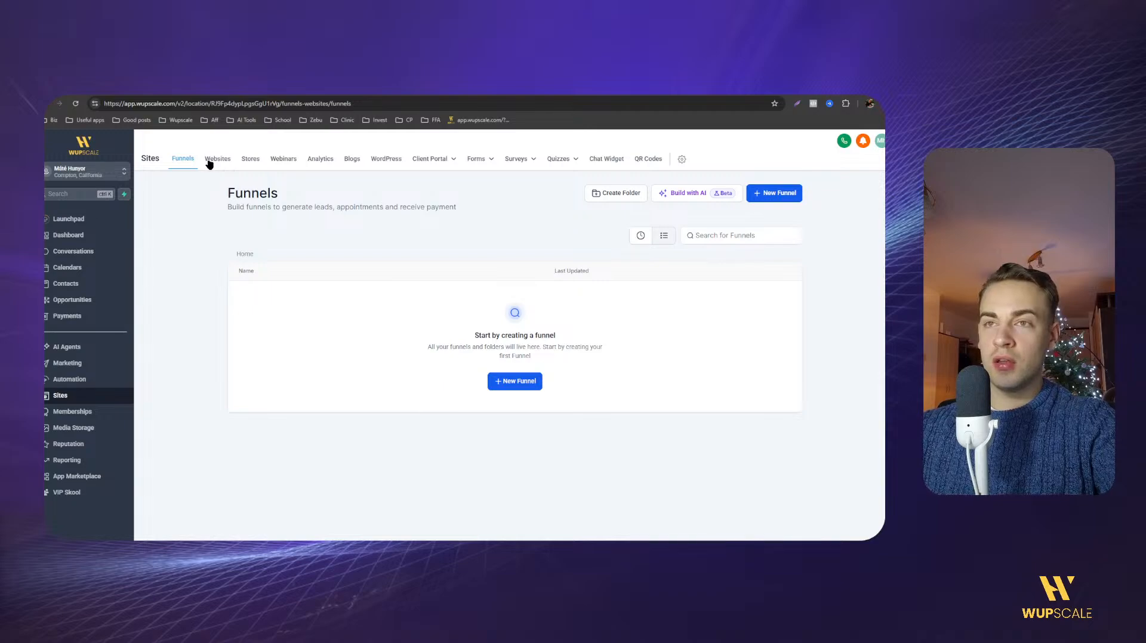
pyautogui.moveTo(207, 199); pyautogui.dragTo(290, 201)
pyautogui.click(290, 202)
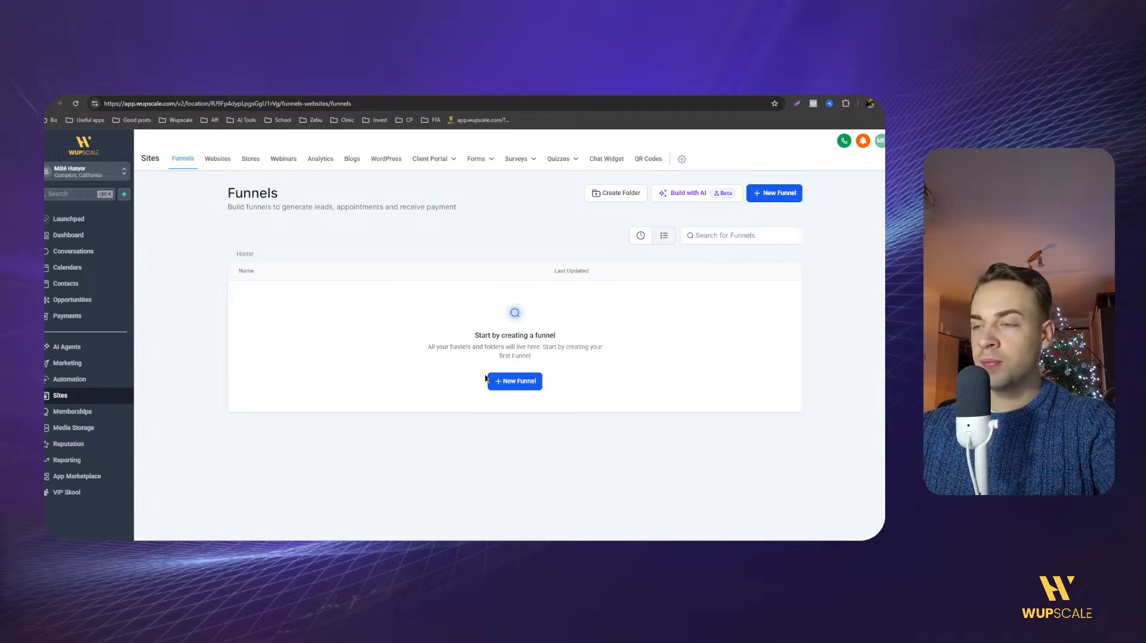
pyautogui.click(501, 385)
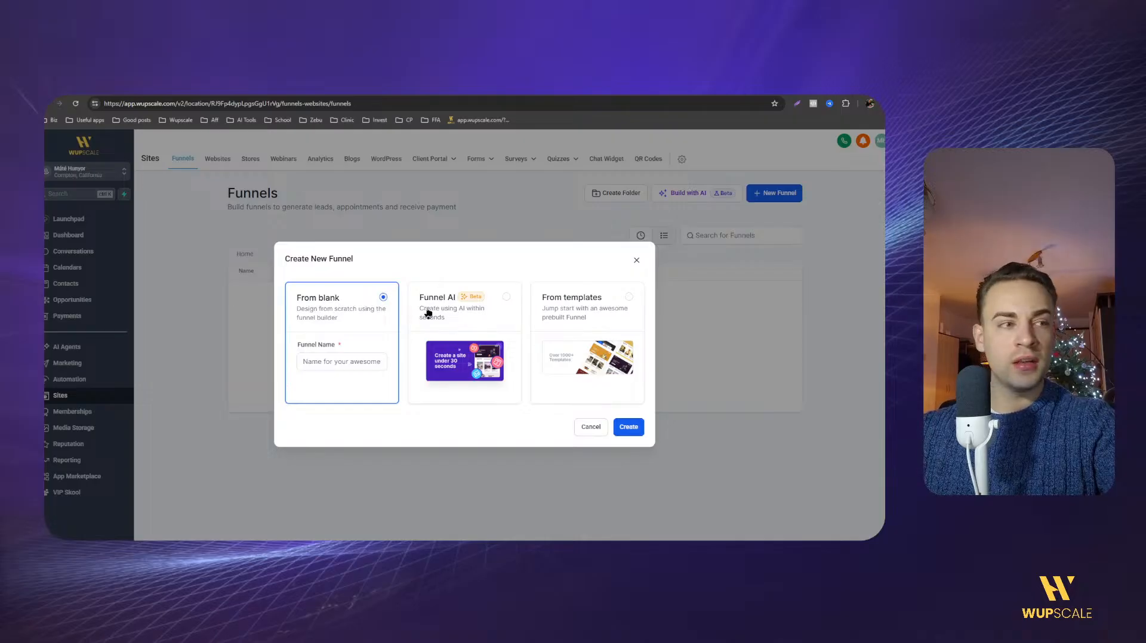
pyautogui.click(579, 308)
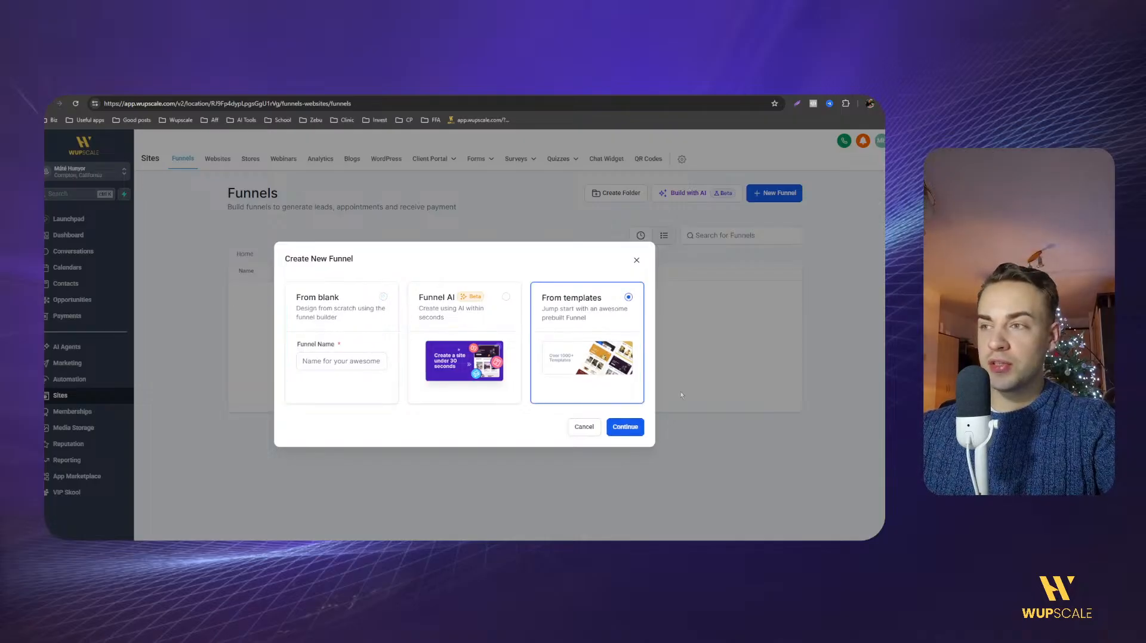
pyautogui.click(626, 434)
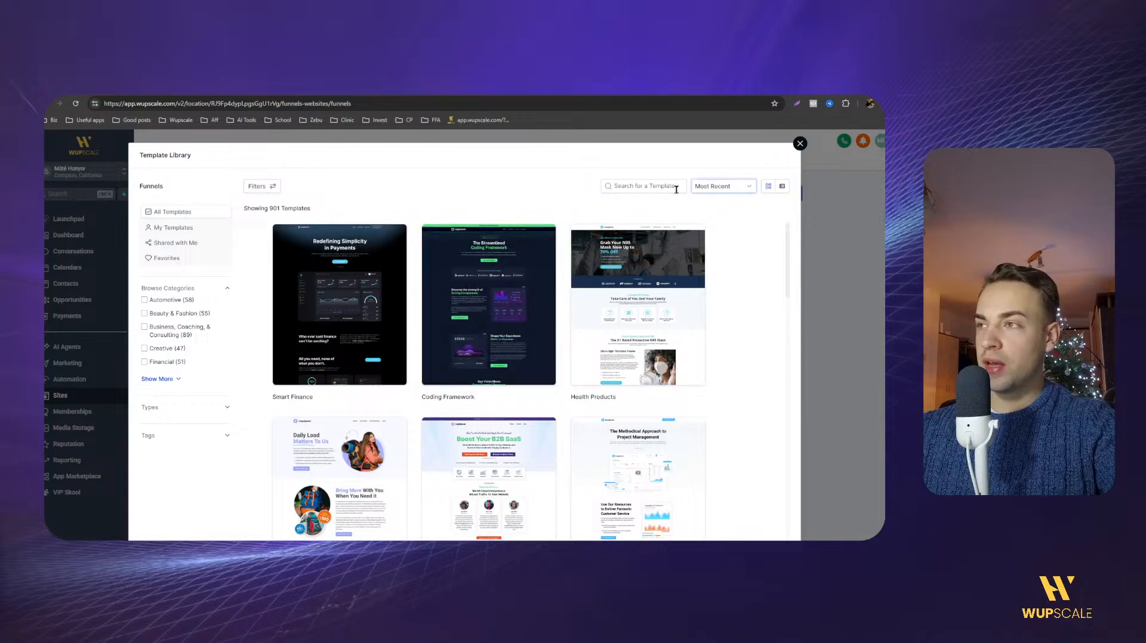
# Sort the funnel template library by Most Popular and display its category filters.
pyautogui.click(273, 187)
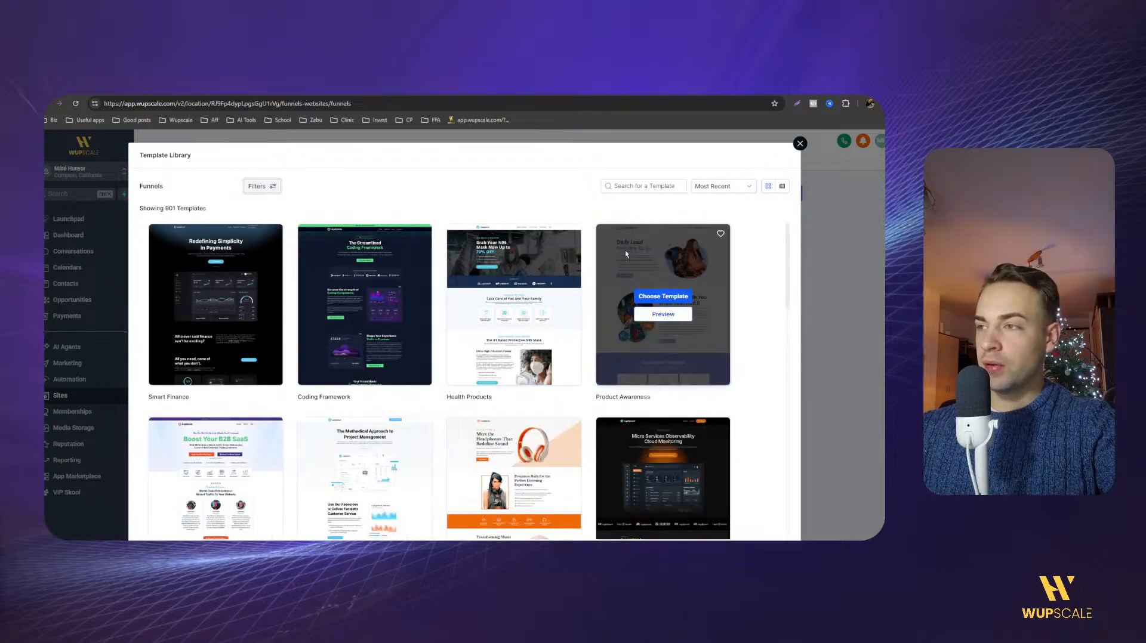
pyautogui.click(725, 186)
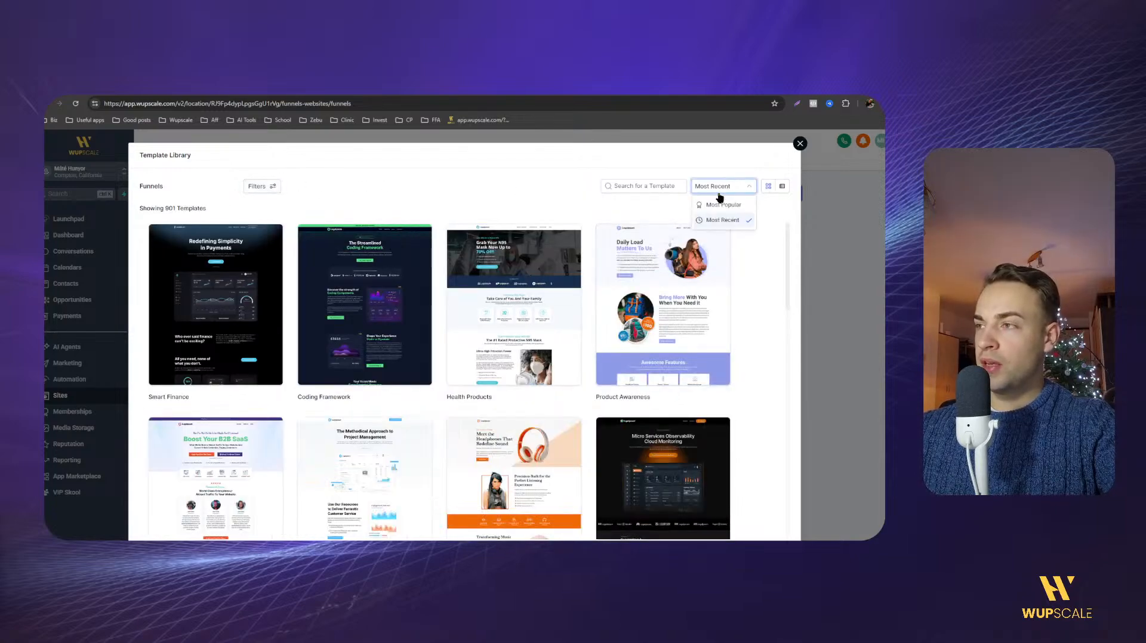
pyautogui.click(713, 206)
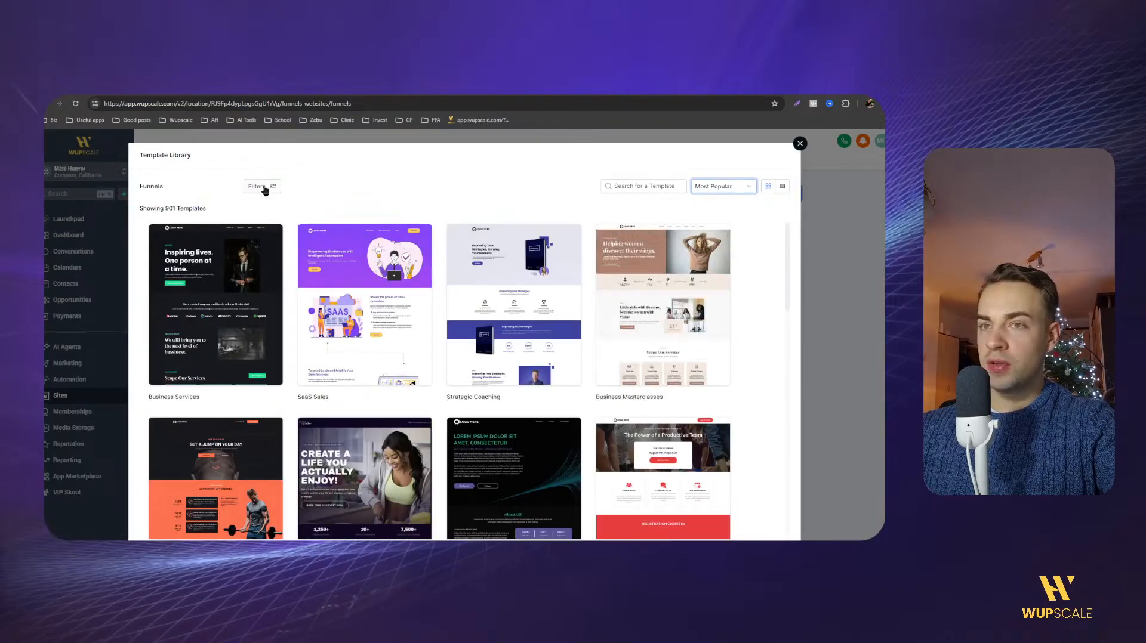
pyautogui.click(265, 188)
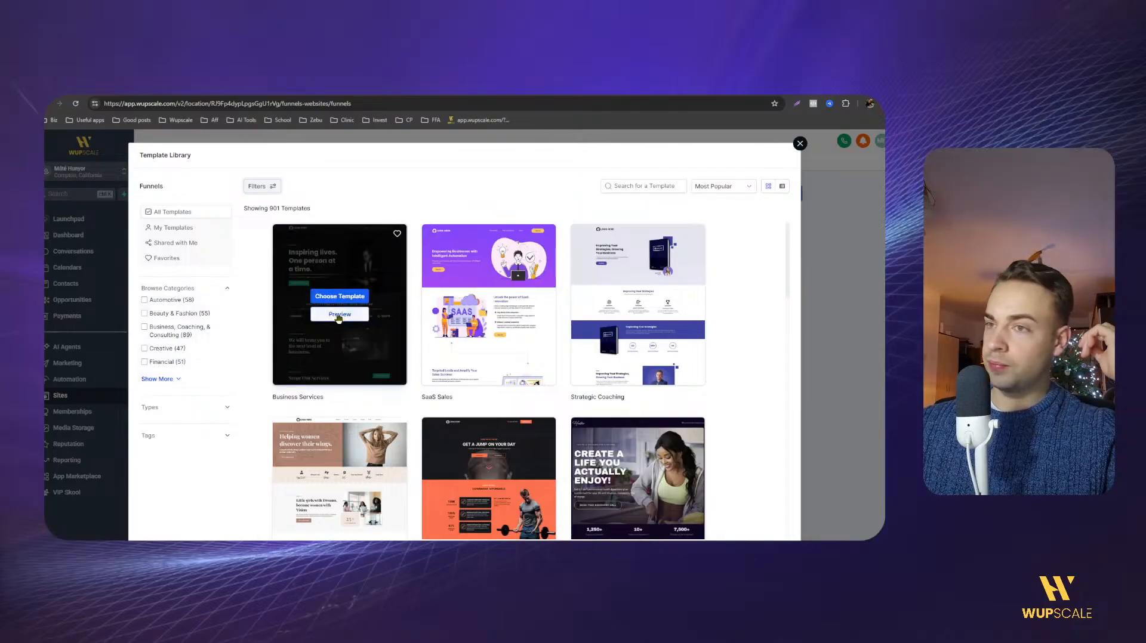
# Filter the funnel template library to the Business, Coaching, & Consulting category.
pyautogui.scroll(-5, 487, 338)
pyautogui.scroll(4, 326, 353)
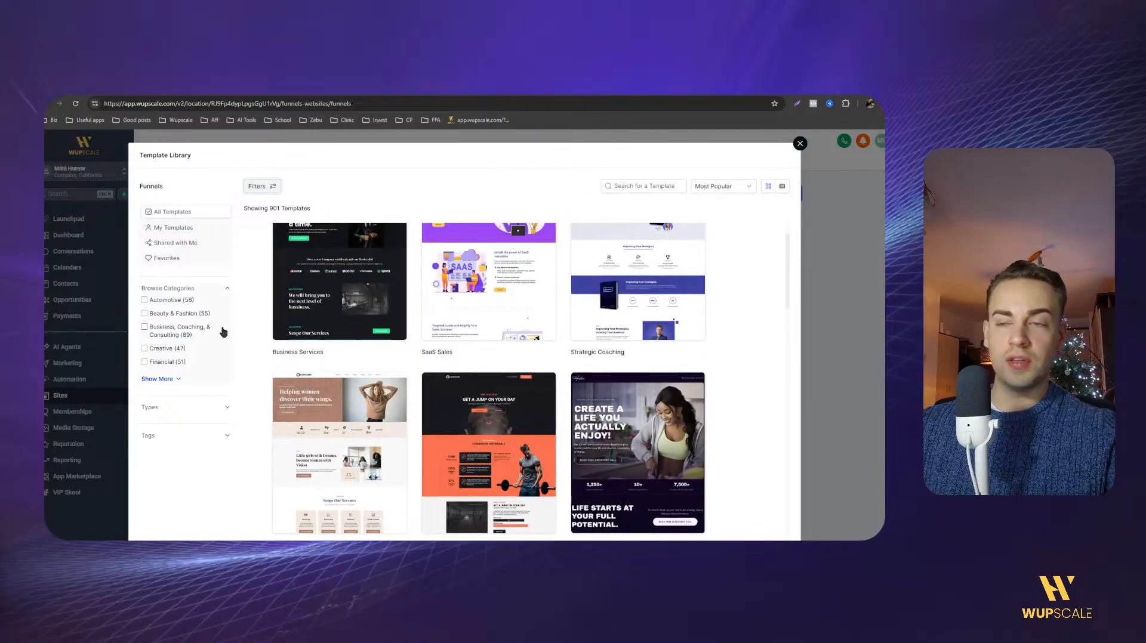
pyautogui.click(144, 327)
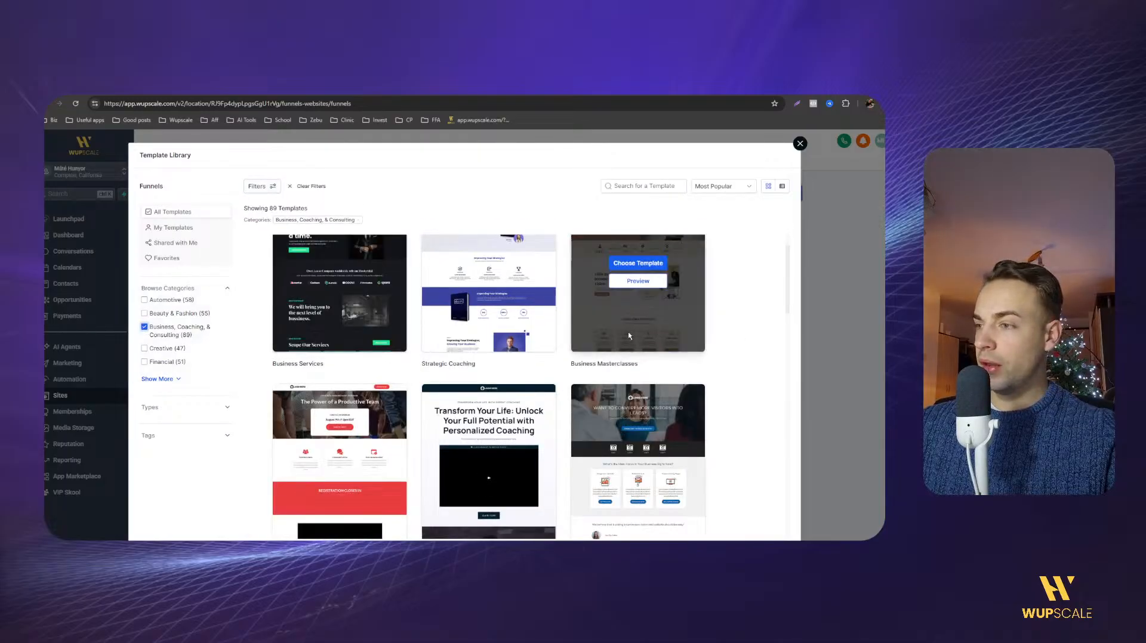
# Look through the Business, Coaching, & Consulting templates for a suitable funnel design.
pyautogui.scroll(-2, 615, 334)
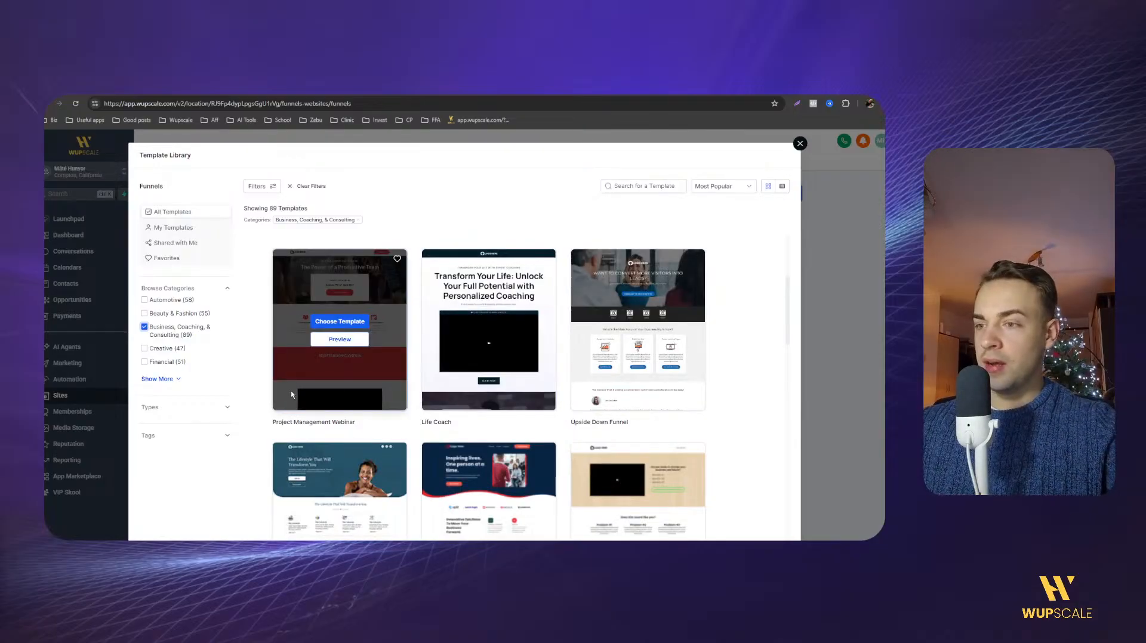
pyautogui.scroll(-2, 293, 394)
pyautogui.scroll(-4, 357, 375)
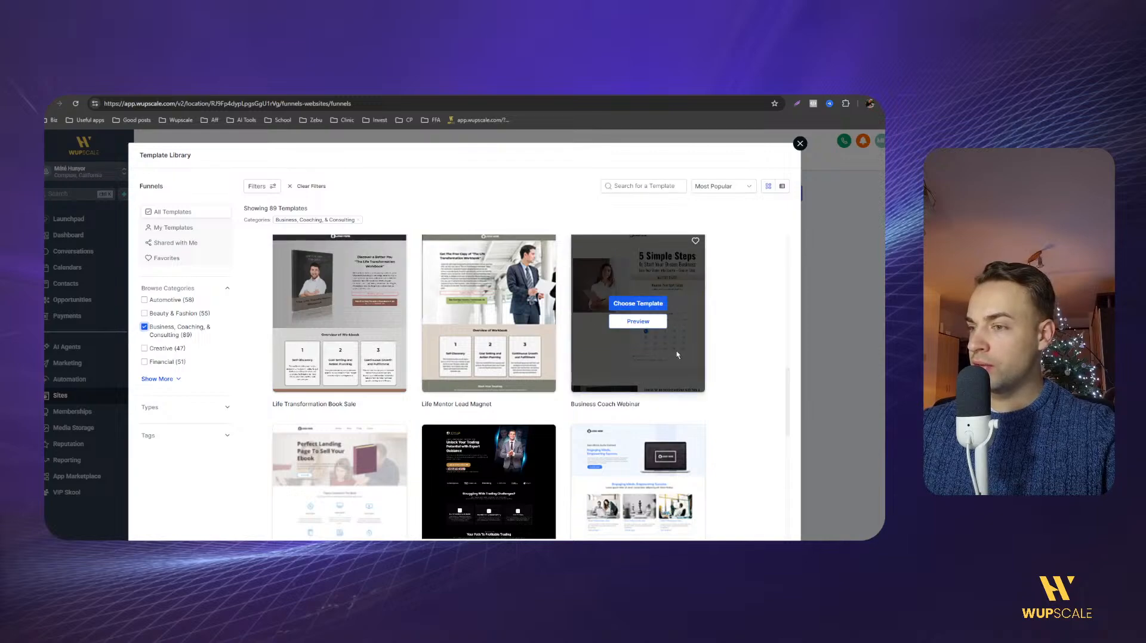
pyautogui.scroll(-2, 478, 442)
pyautogui.scroll(-2, 298, 418)
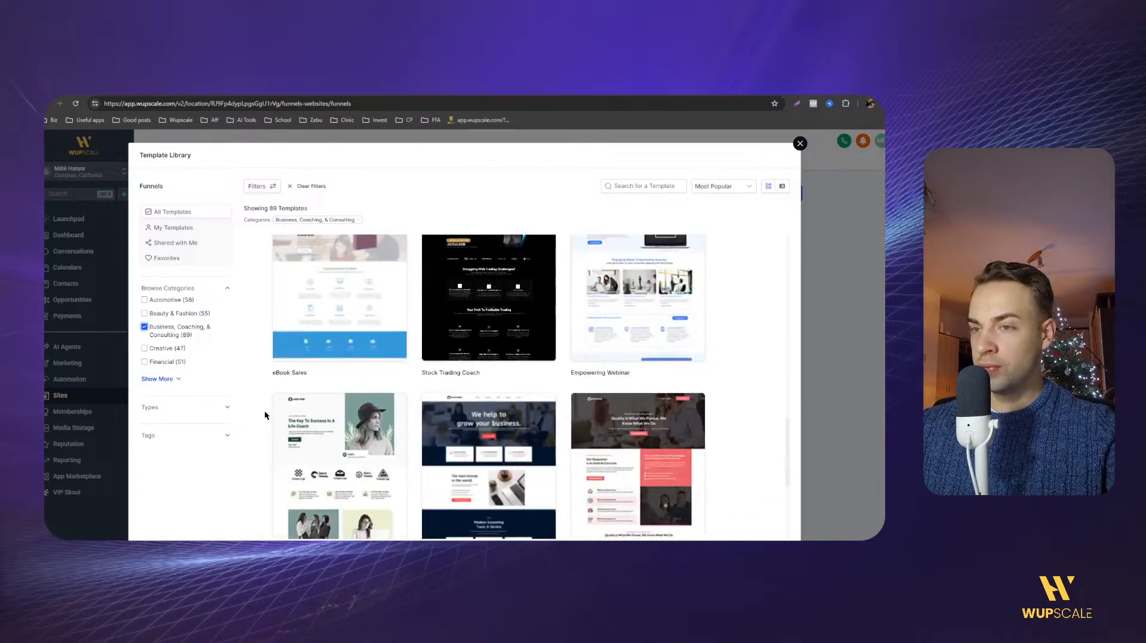
pyautogui.scroll(-3, 264, 413)
pyautogui.scroll(-1, 620, 369)
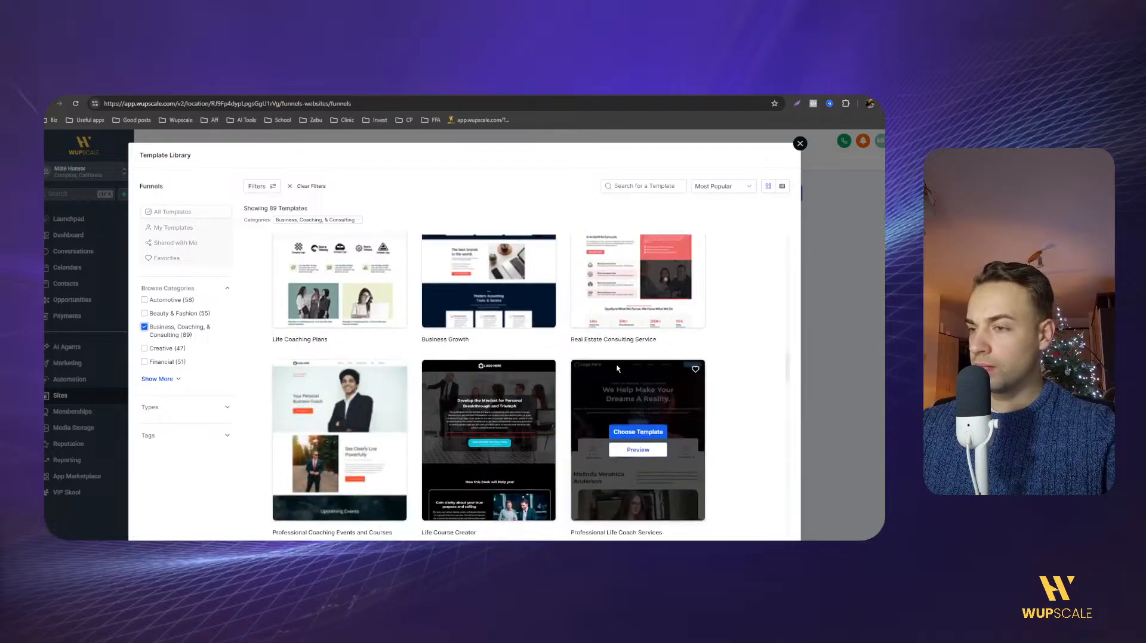
pyautogui.scroll(-2, 363, 402)
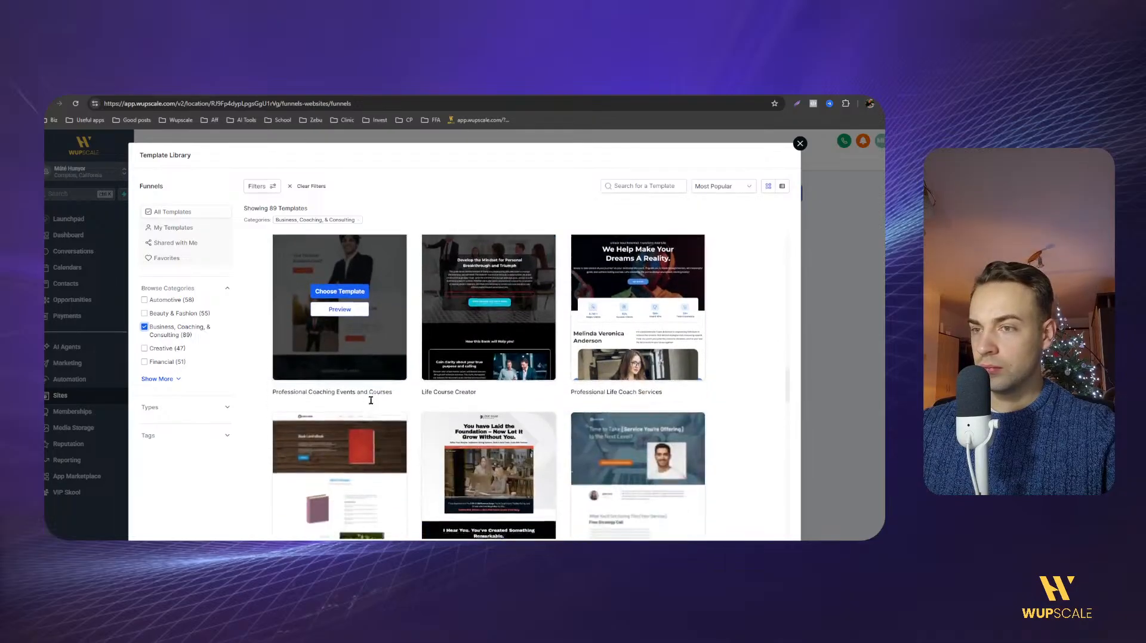
pyautogui.scroll(-2, 371, 400)
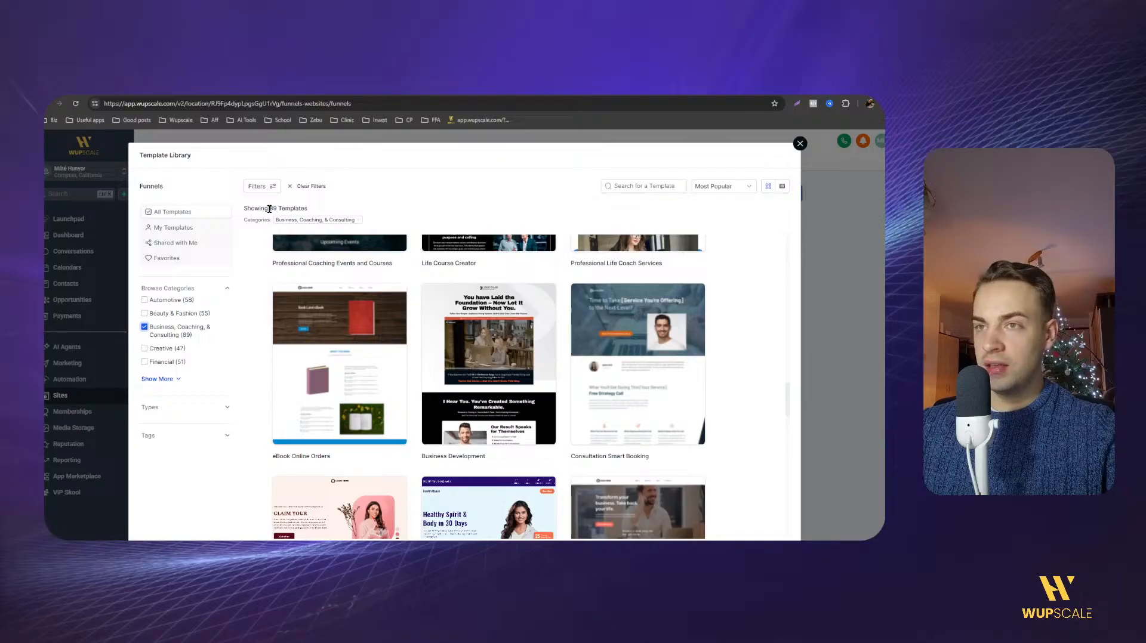
pyautogui.scroll(-3, 382, 370)
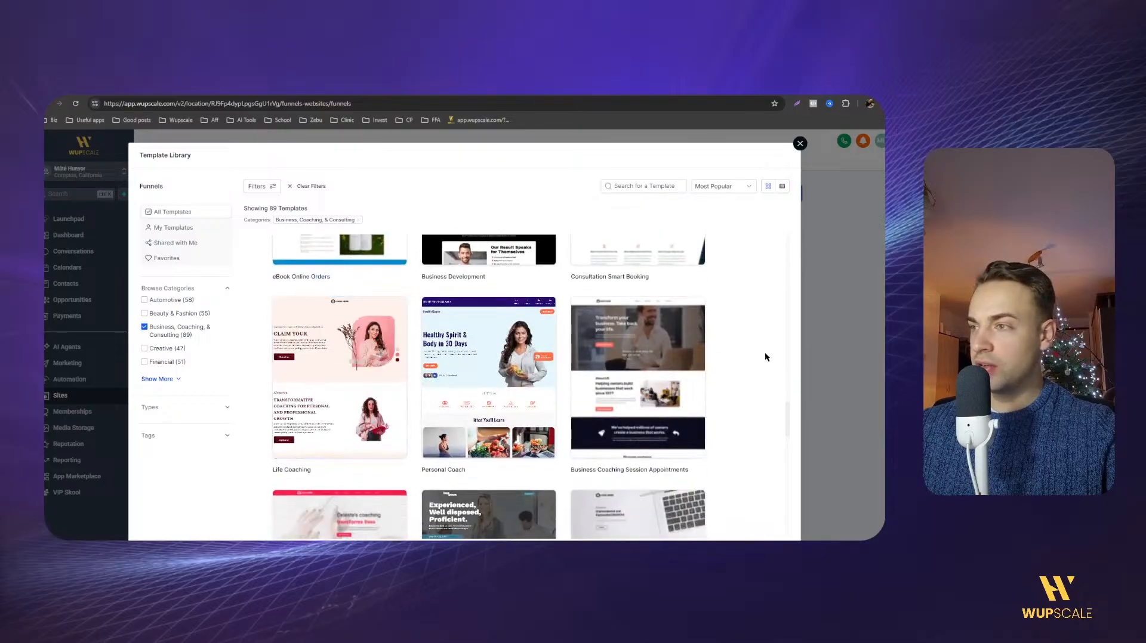
pyautogui.scroll(2, 743, 351)
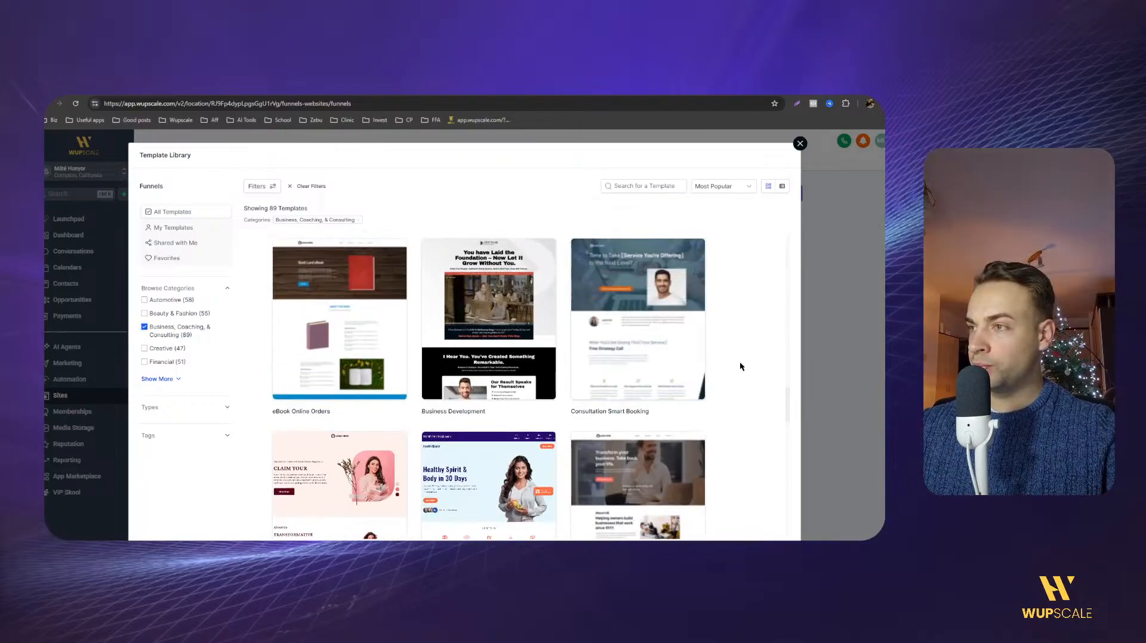
pyautogui.scroll(-3, 740, 370)
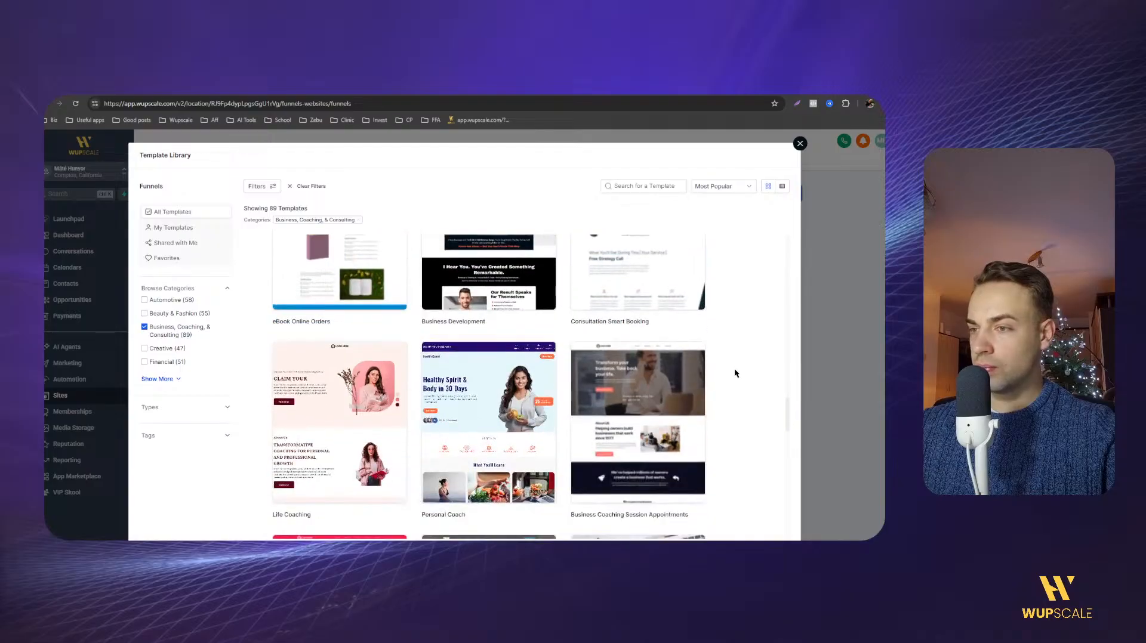
pyautogui.scroll(10, 755, 384)
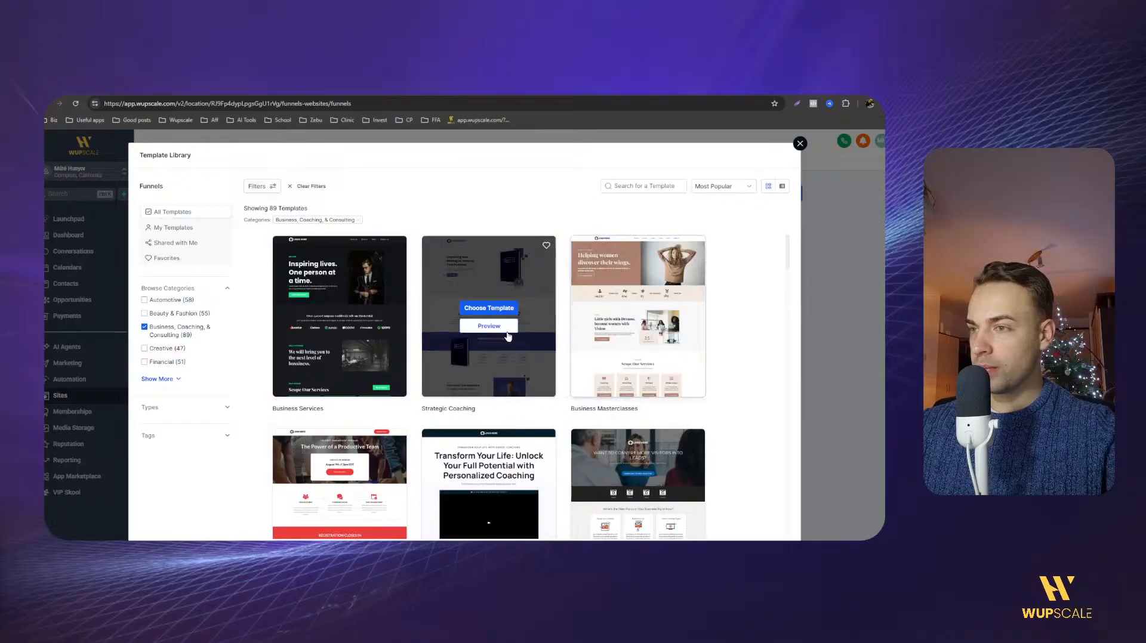
pyautogui.moveTo(363, 311)
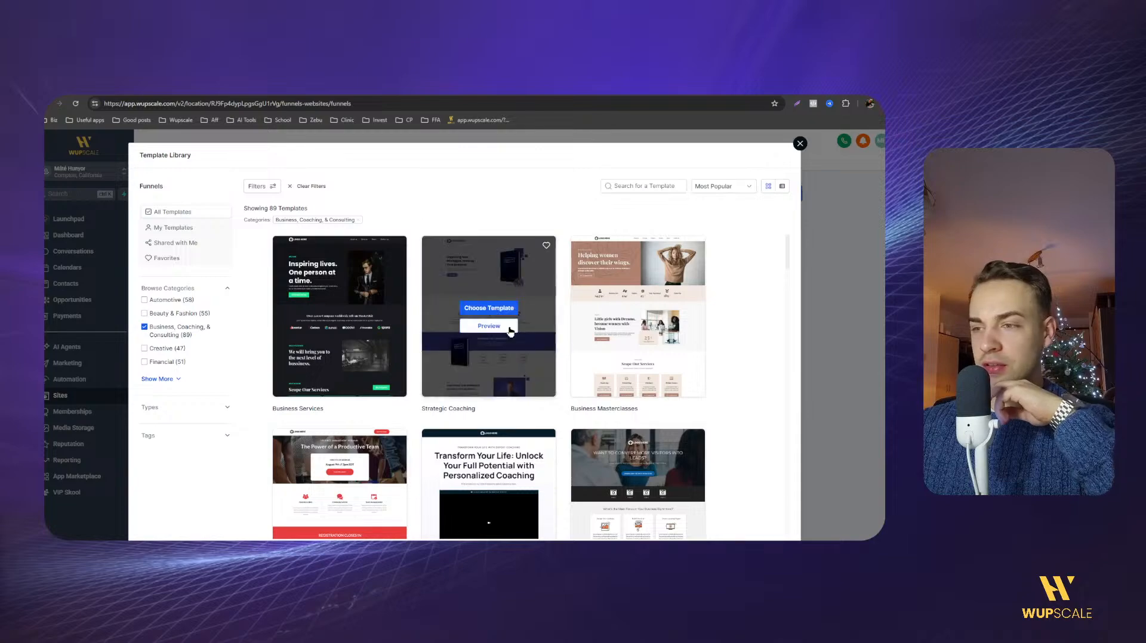
pyautogui.scroll(-5, 488, 370)
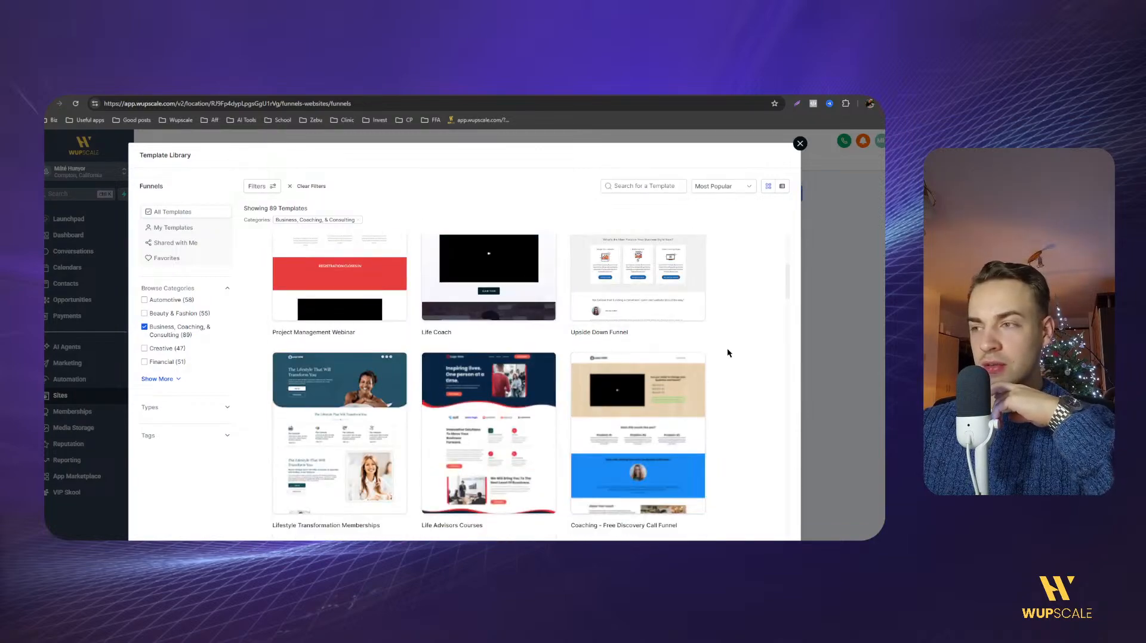
pyautogui.scroll(-4, 727, 353)
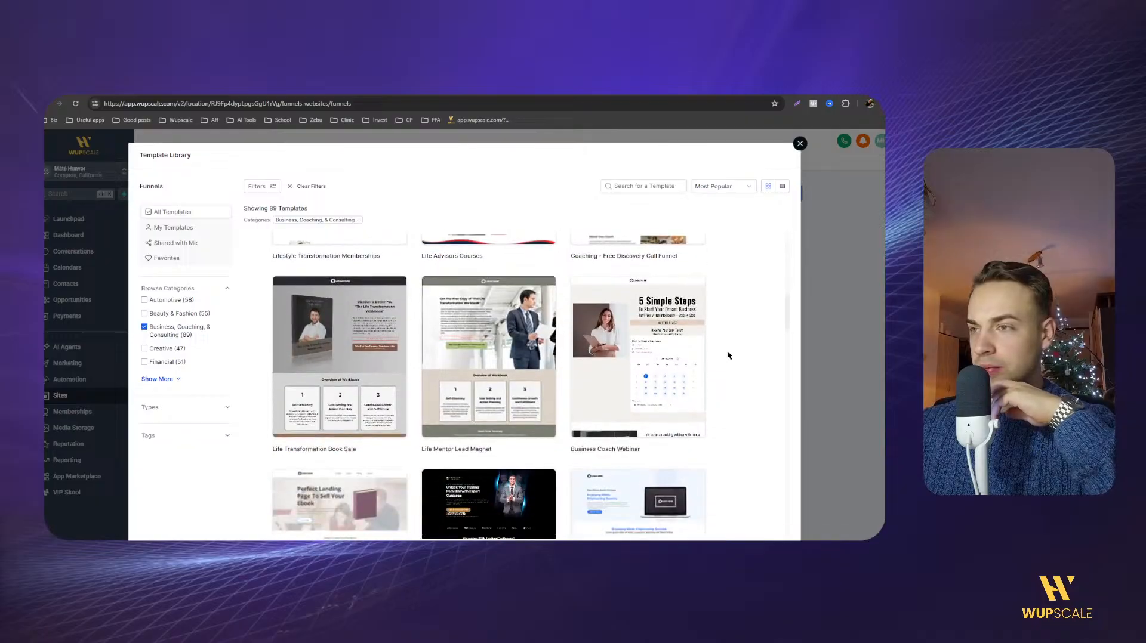
pyautogui.scroll(-4, 727, 356)
pyautogui.scroll(-10, 725, 358)
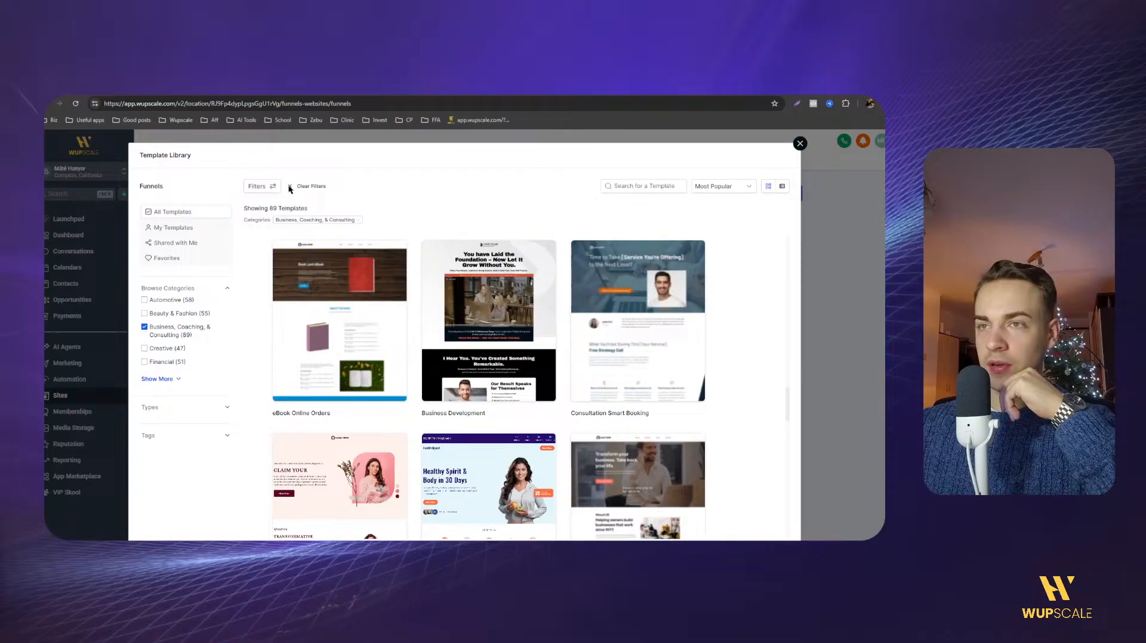
# Clear the category filter and look through all funnel templates for a suitable design.
pyautogui.click(301, 186)
pyautogui.scroll(-10, 680, 322)
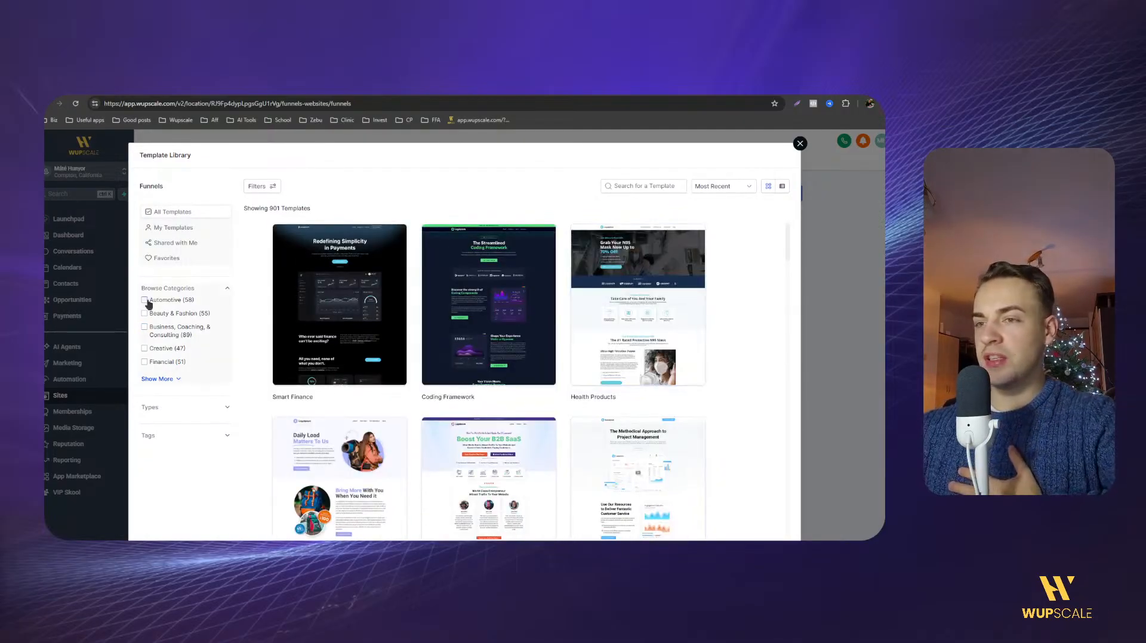
pyautogui.moveTo(313, 312)
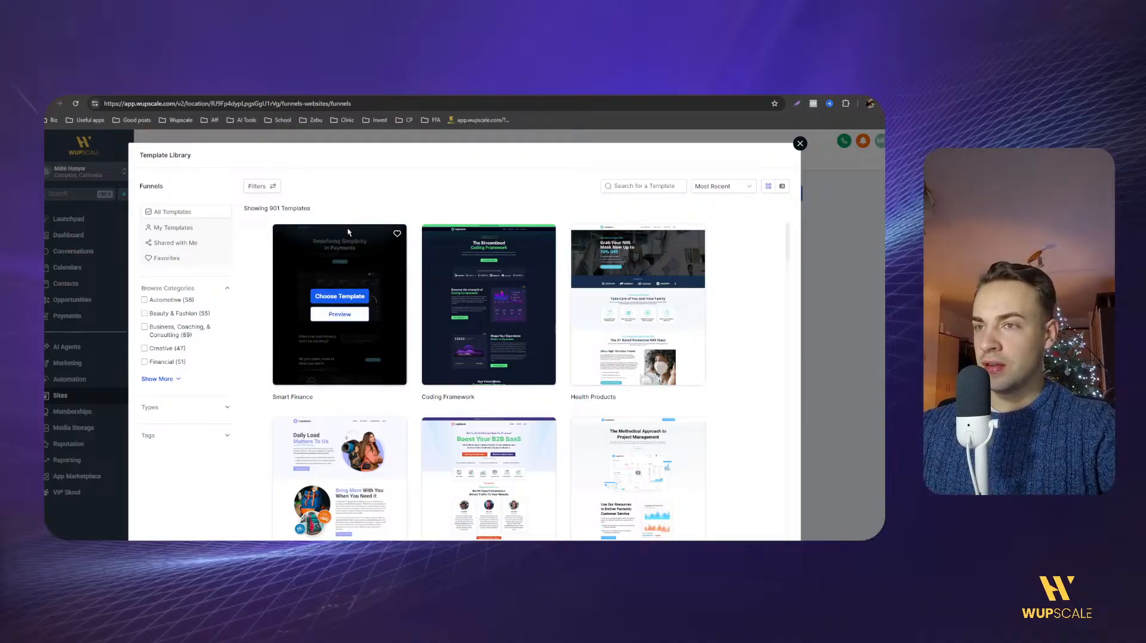
pyautogui.moveTo(528, 291)
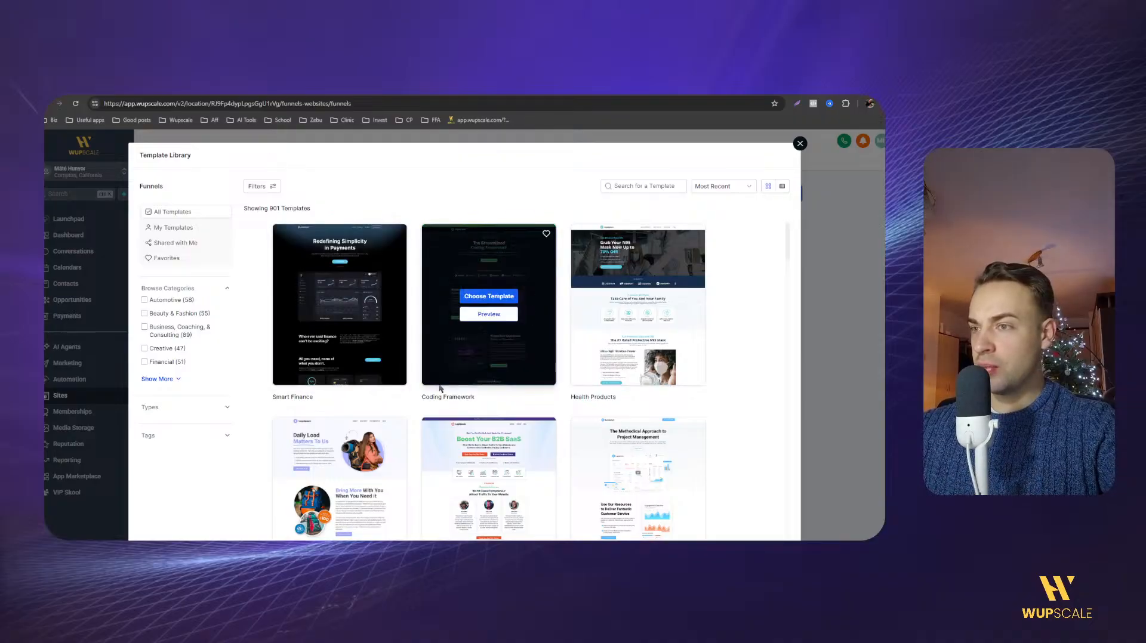
pyautogui.moveTo(643, 332)
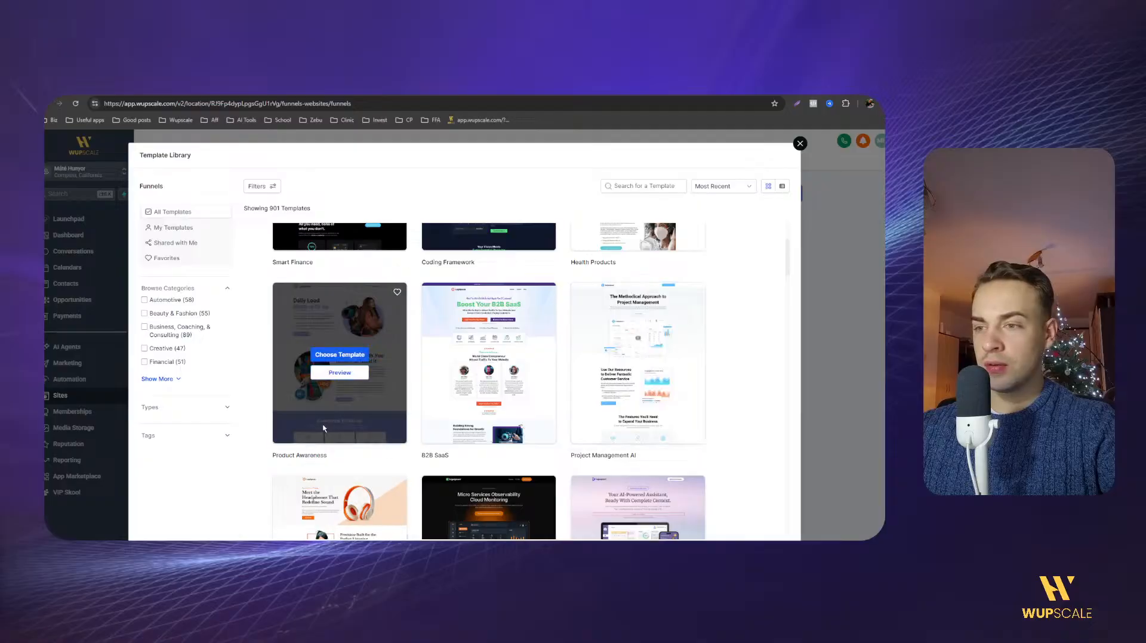
pyautogui.scroll(-3, 332, 423)
pyautogui.scroll(2, 456, 314)
pyautogui.scroll(1, 435, 374)
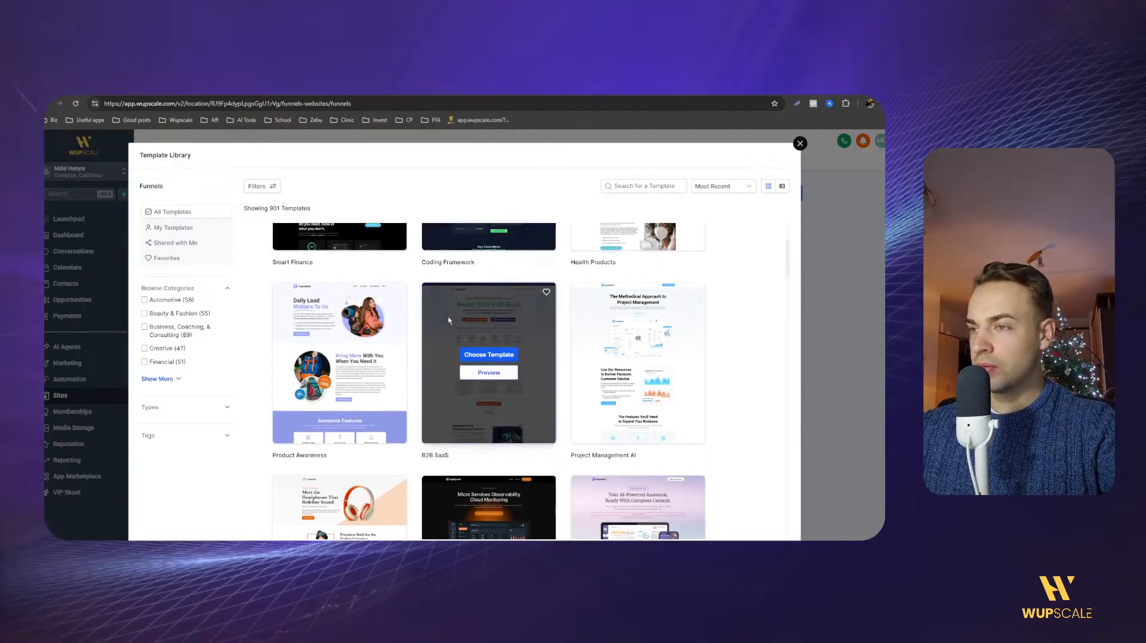
pyautogui.scroll(-3, 602, 339)
pyautogui.moveTo(503, 352)
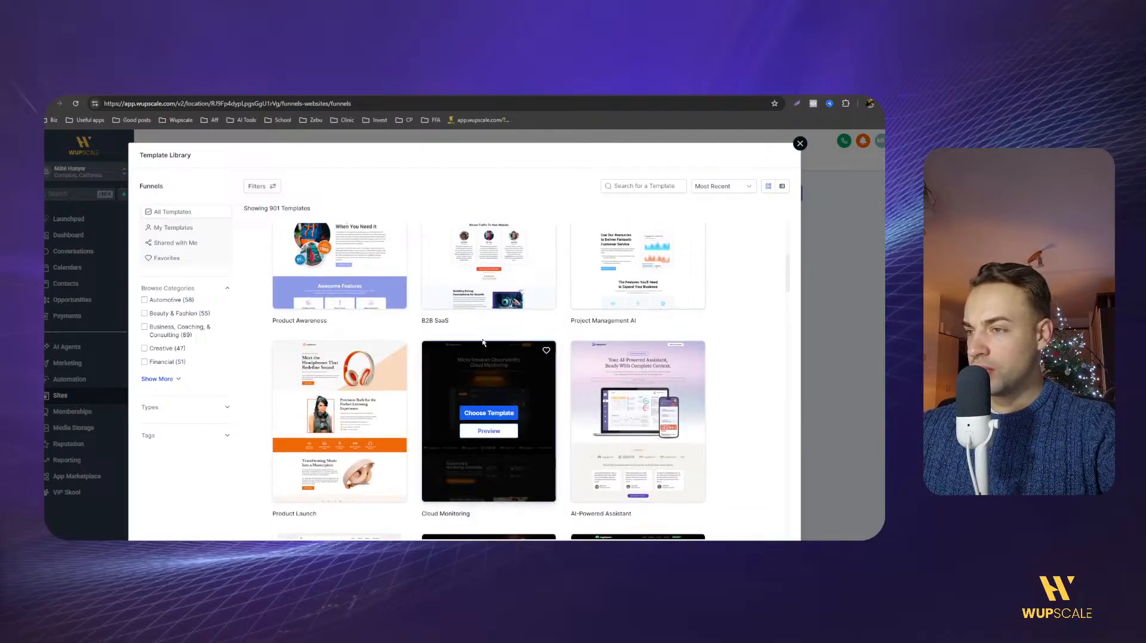
pyautogui.scroll(-2, 480, 349)
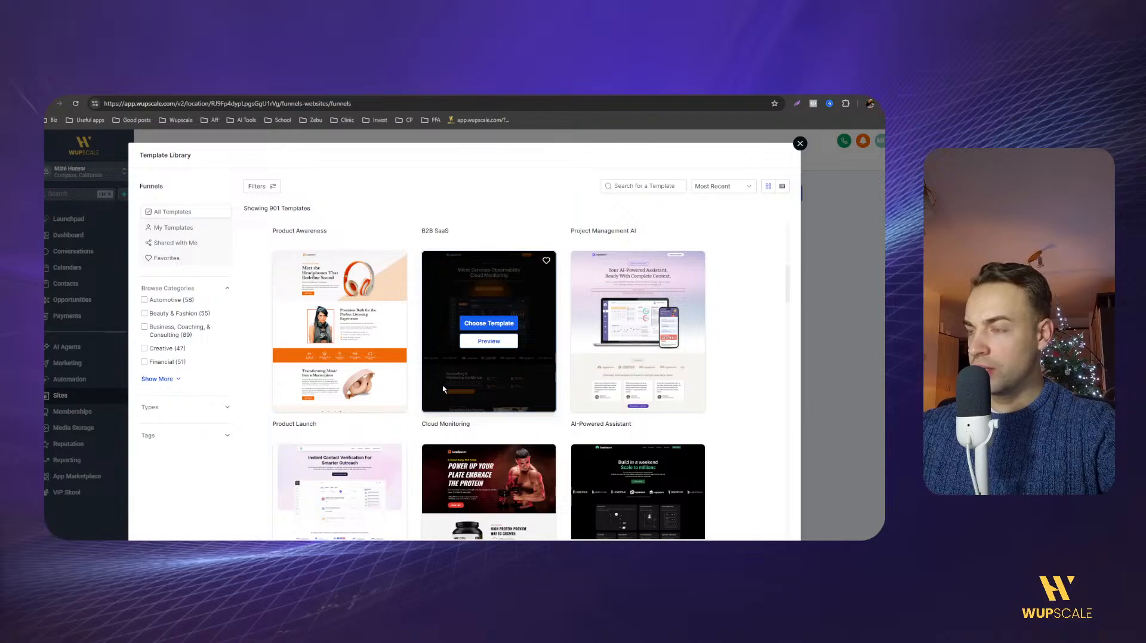
pyautogui.scroll(-3, 442, 390)
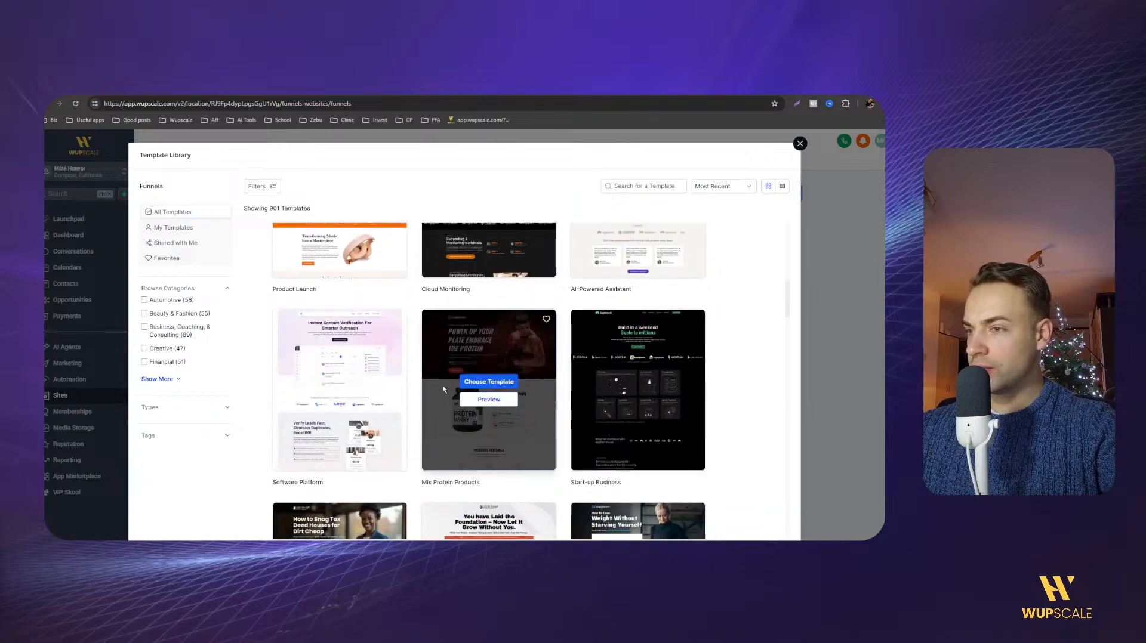
pyautogui.scroll(-4, 268, 367)
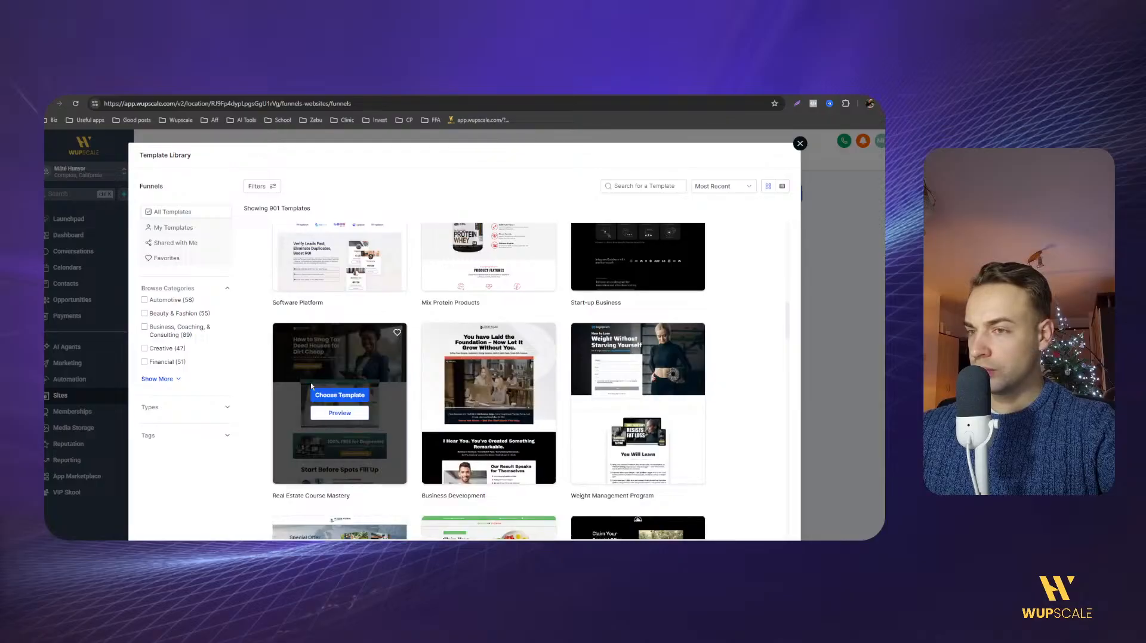
pyautogui.scroll(5, 448, 362)
pyautogui.scroll(2, 449, 362)
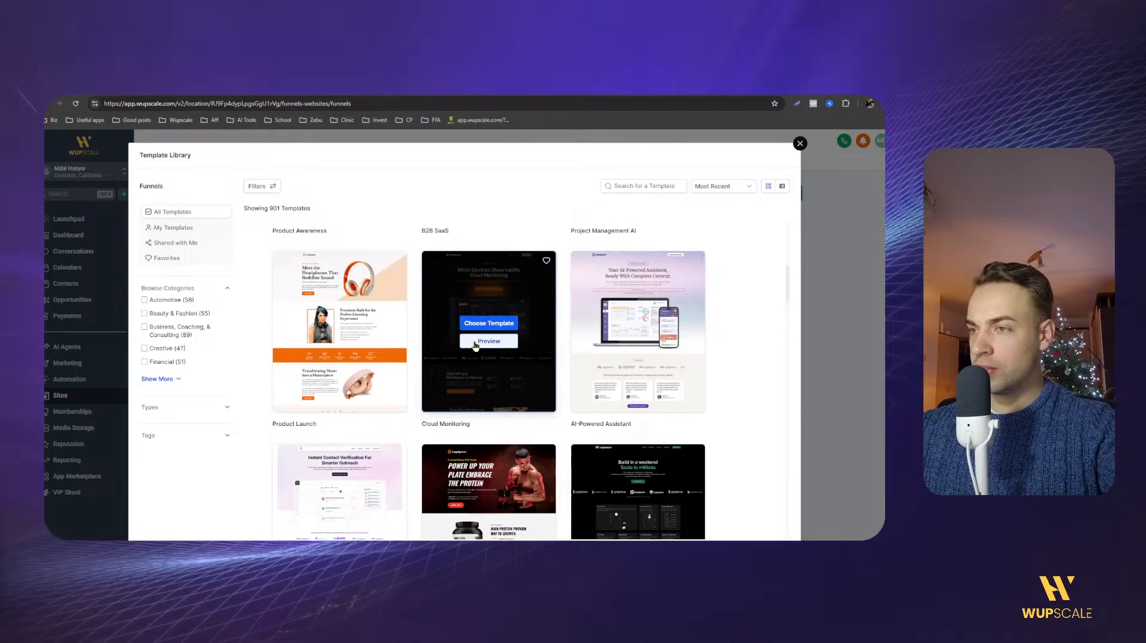
pyautogui.scroll(-3, 353, 400)
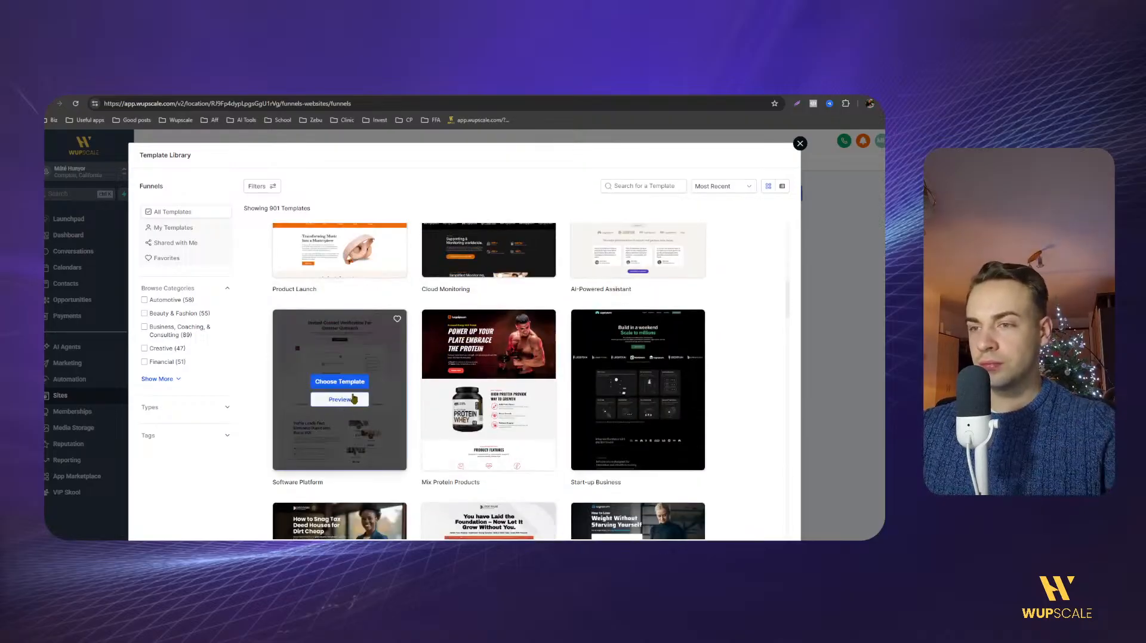
# Preview the Software Platform template in the mobile layout and examine its opening section.
pyautogui.click(350, 401)
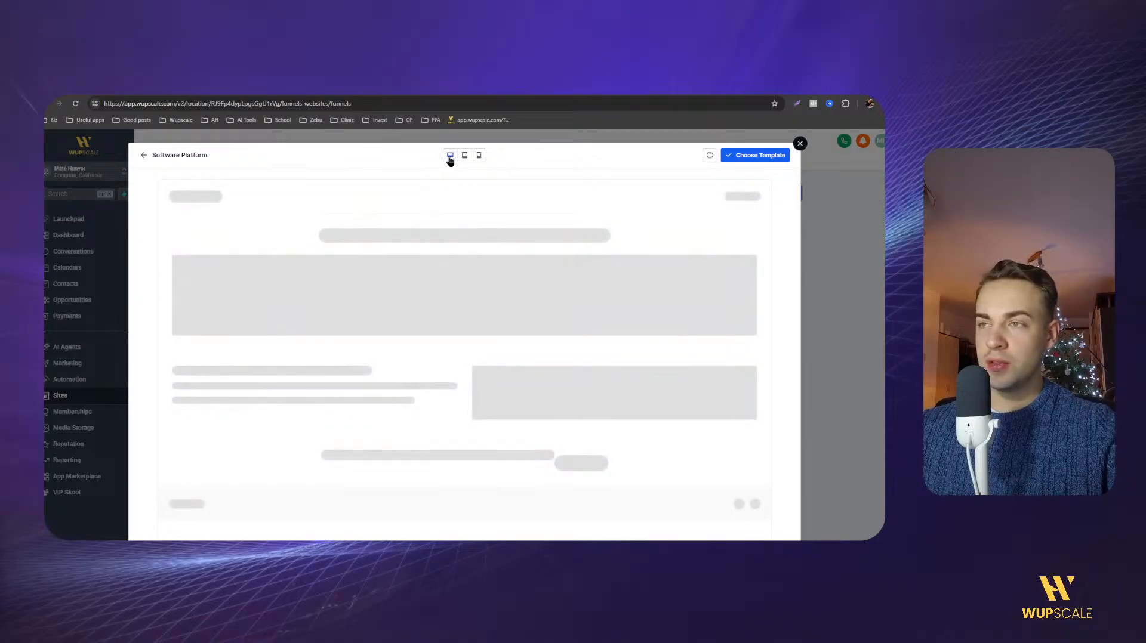
pyautogui.click(479, 156)
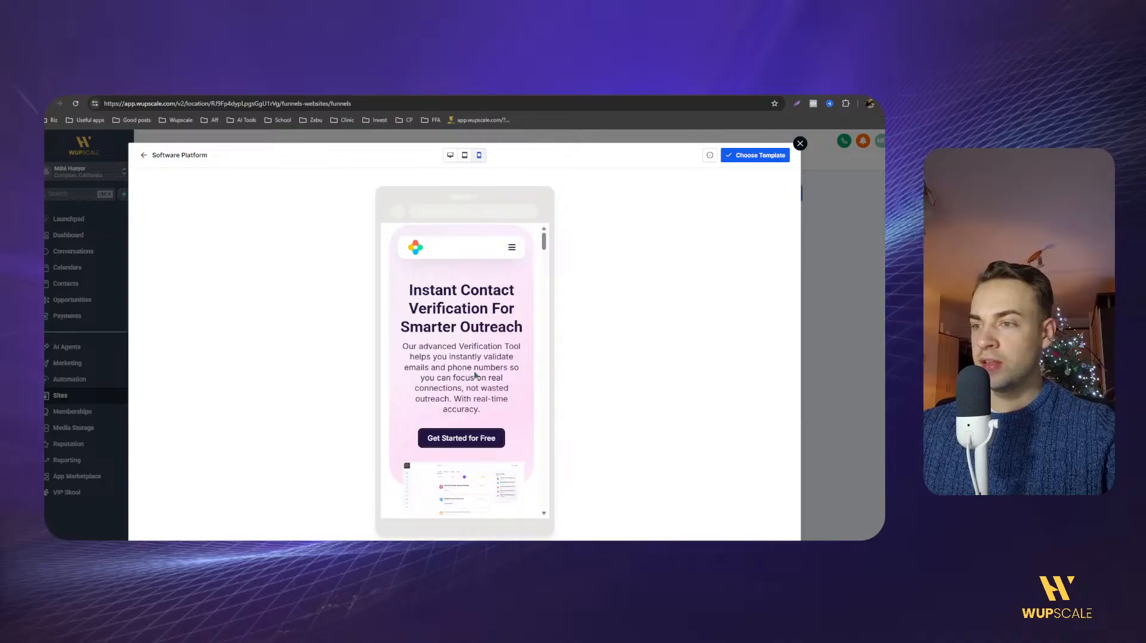
pyautogui.scroll(-3, 461, 246)
pyautogui.scroll(3, 454, 281)
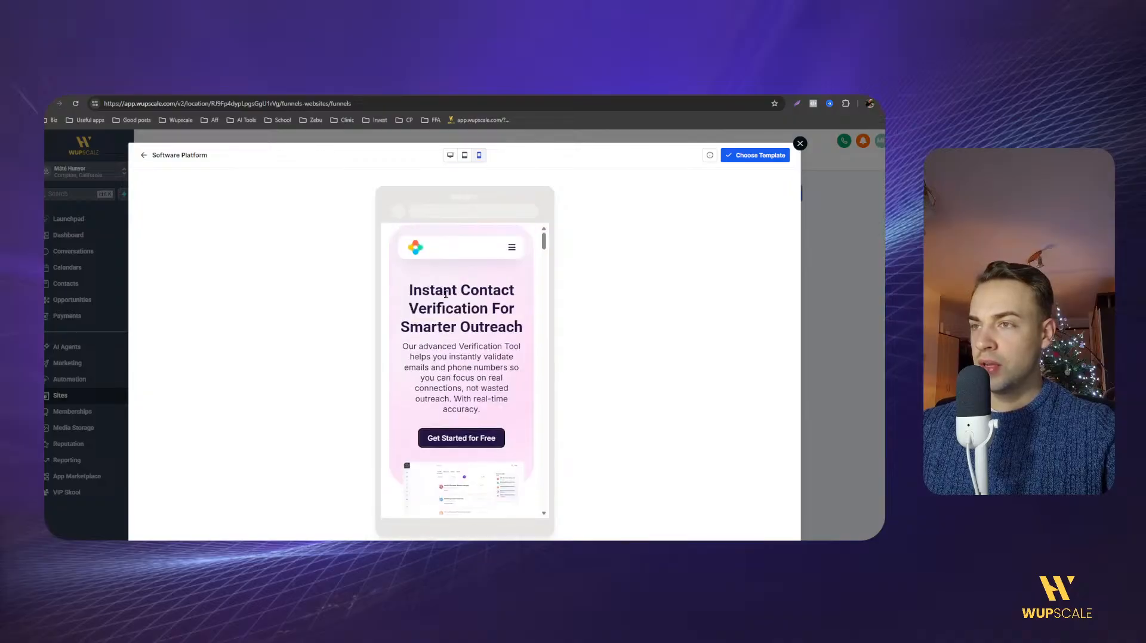
pyautogui.scroll(-1, 444, 361)
pyautogui.scroll(1, 431, 403)
# Check the navigation menu in the template's mobile preview by opening and closing it.
pyautogui.click(512, 249)
pyautogui.click(521, 246)
pyautogui.scroll(-3, 459, 358)
pyautogui.scroll(3, 453, 388)
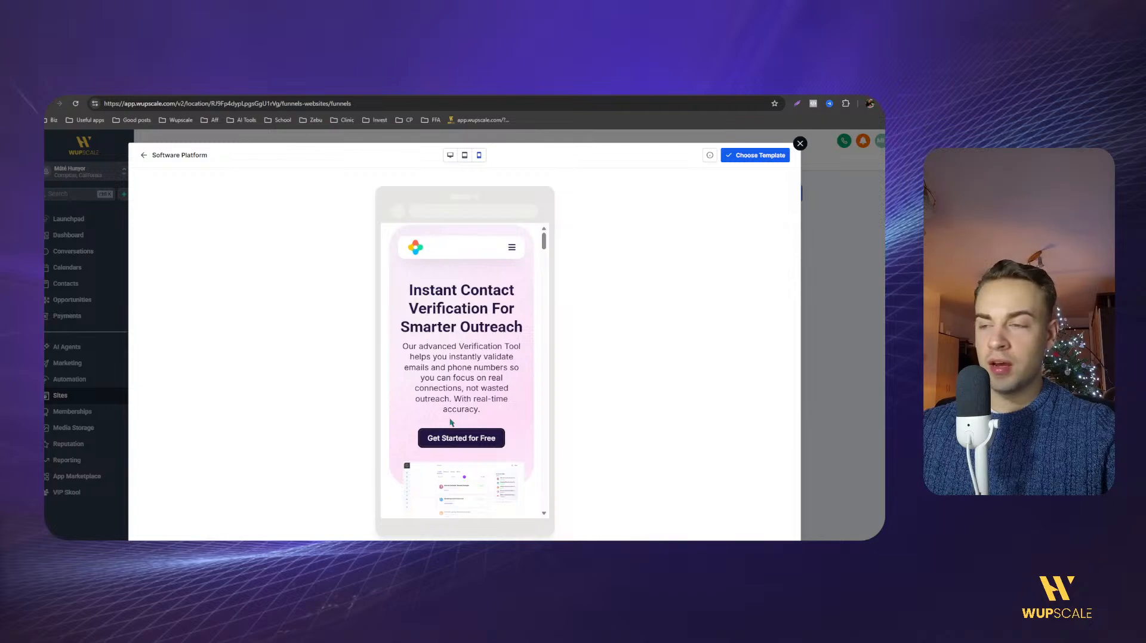
# Review the rest of the mobile page and add the Software Platform template as a funnel.
pyautogui.scroll(-8, 451, 423)
pyautogui.scroll(-10, 453, 386)
pyautogui.scroll(-10, 447, 402)
pyautogui.scroll(10, 446, 396)
pyautogui.scroll(10, 446, 396)
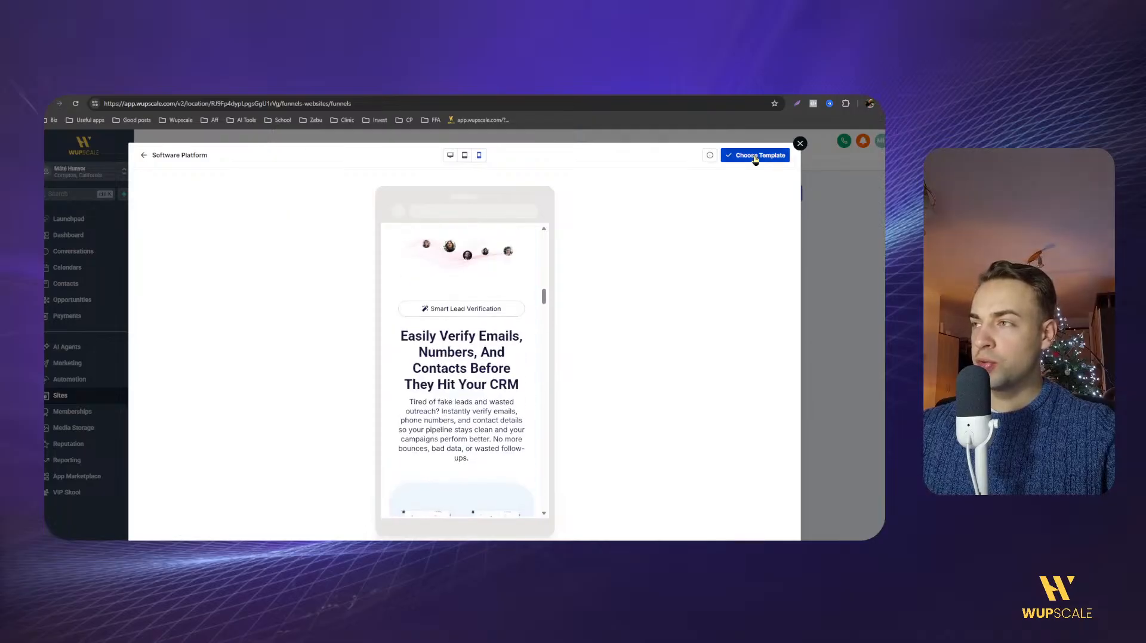
pyautogui.click(755, 156)
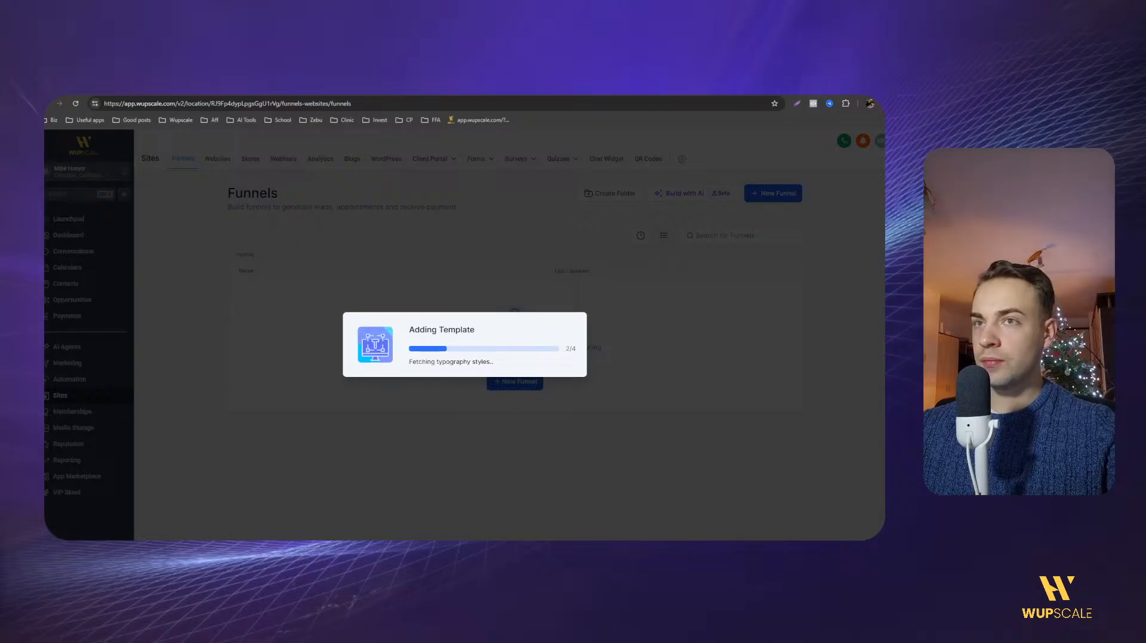
# Switch to the Live Funnel Building in HighLevel document and check the outline item about setting up a free consultation funnel.
pyautogui.click(119, 89)
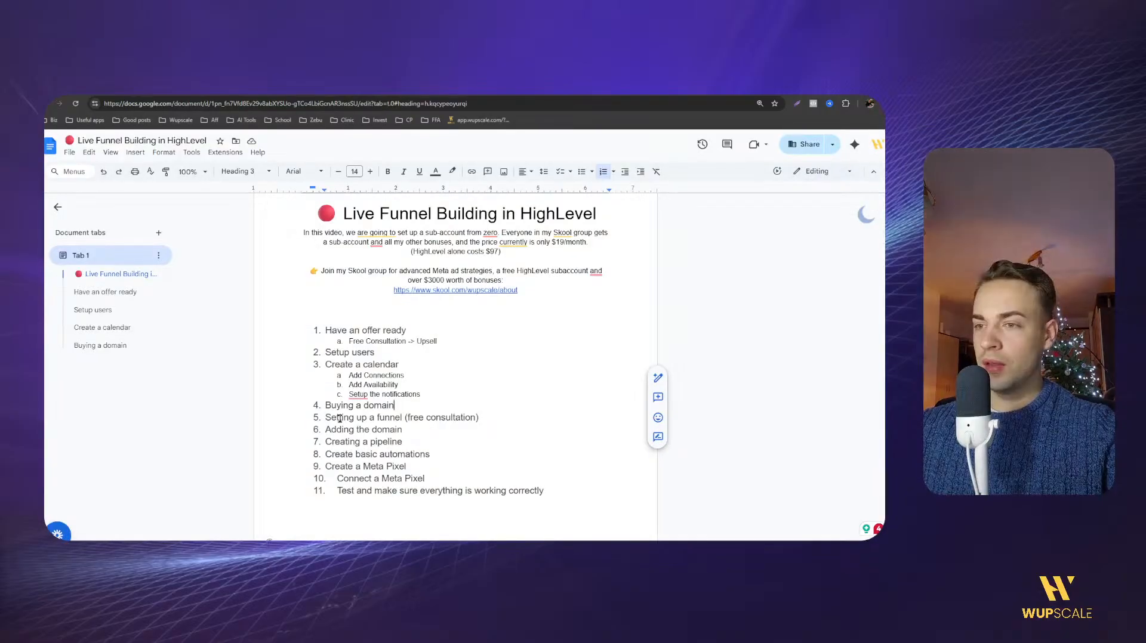
pyautogui.moveTo(324, 419); pyautogui.dragTo(474, 417)
pyautogui.click(379, 417)
pyautogui.click(471, 418)
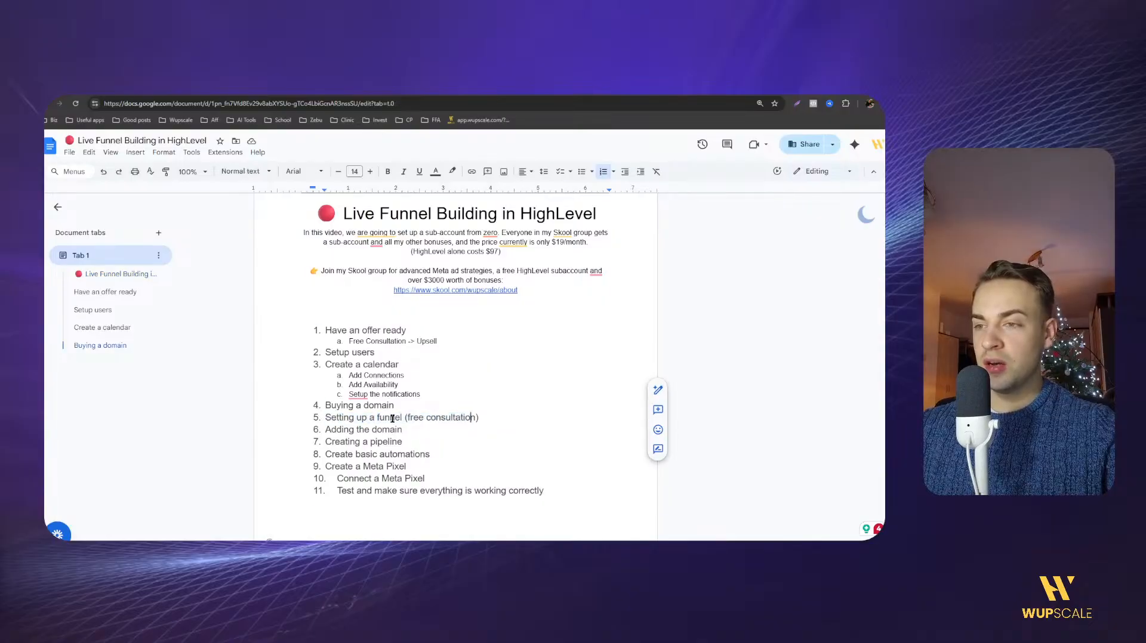
# Close the Ask AI assistant in the landing page editor to widen the canvas.
pyautogui.click(349, 417)
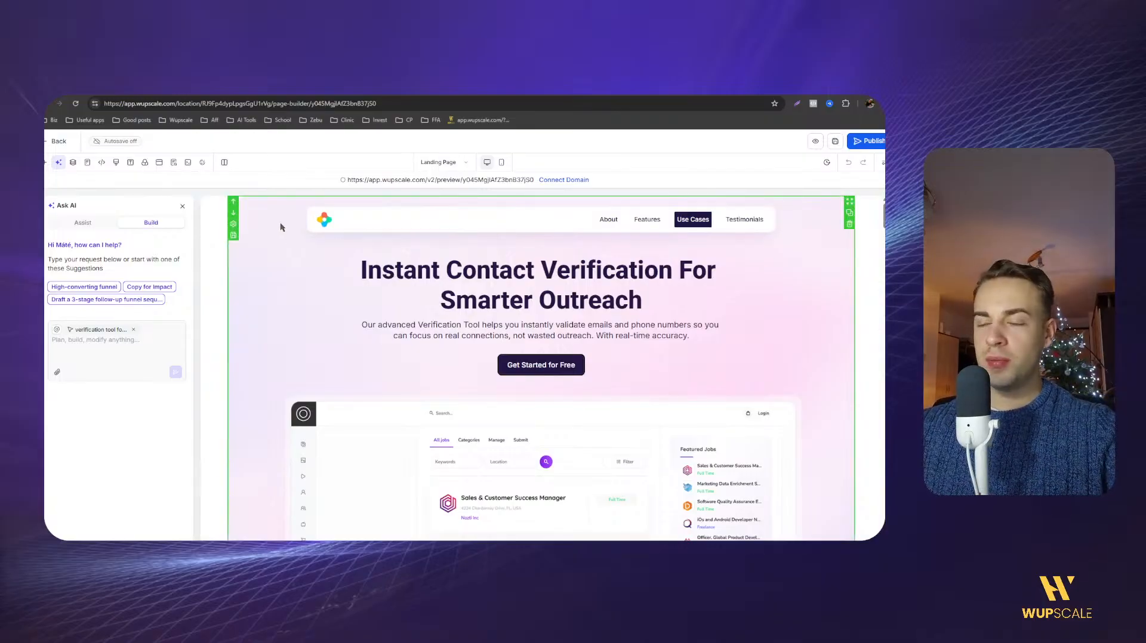
pyautogui.click(371, 220)
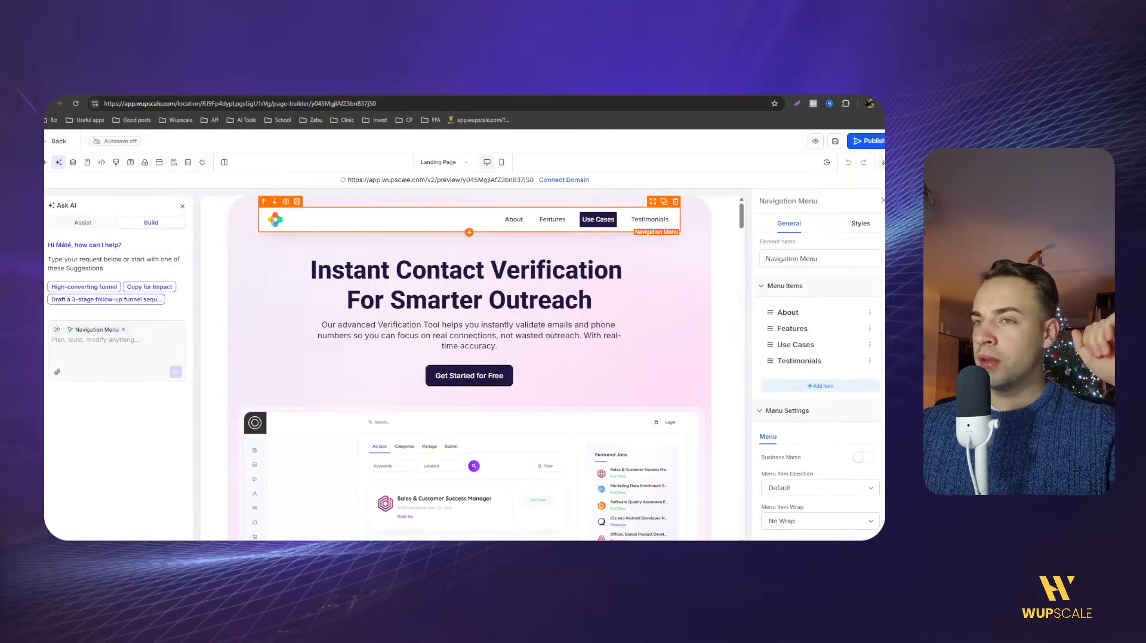
pyautogui.click(182, 207)
pyautogui.click(108, 251)
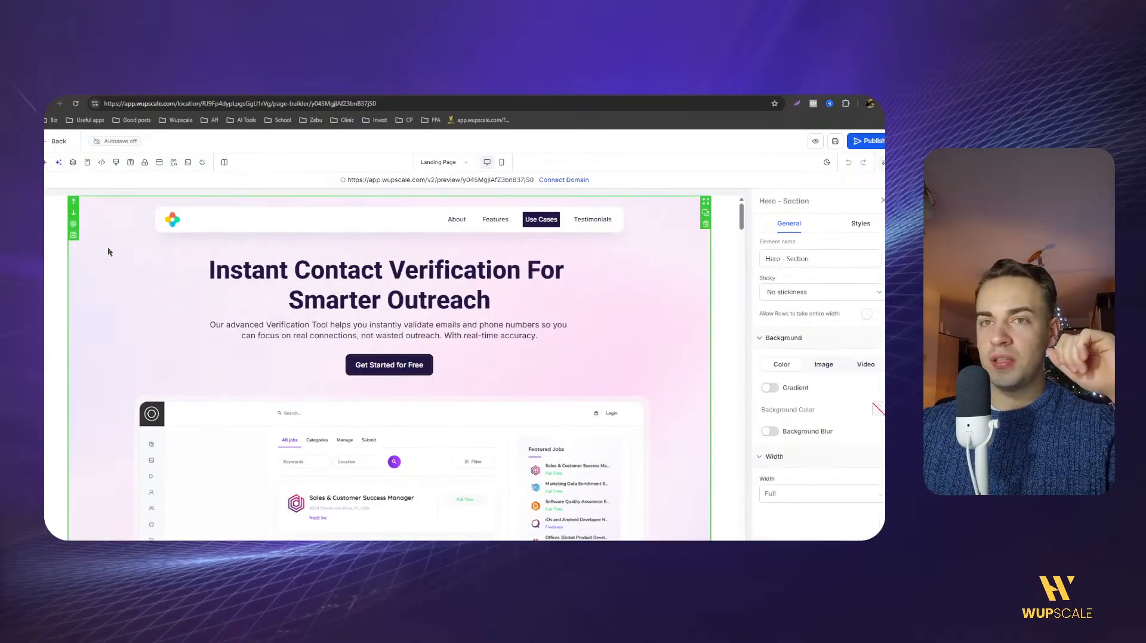
# Examine the properties of the navigation menu, hero section and hero headline, including the headline's general and style settings.
pyautogui.click(219, 231)
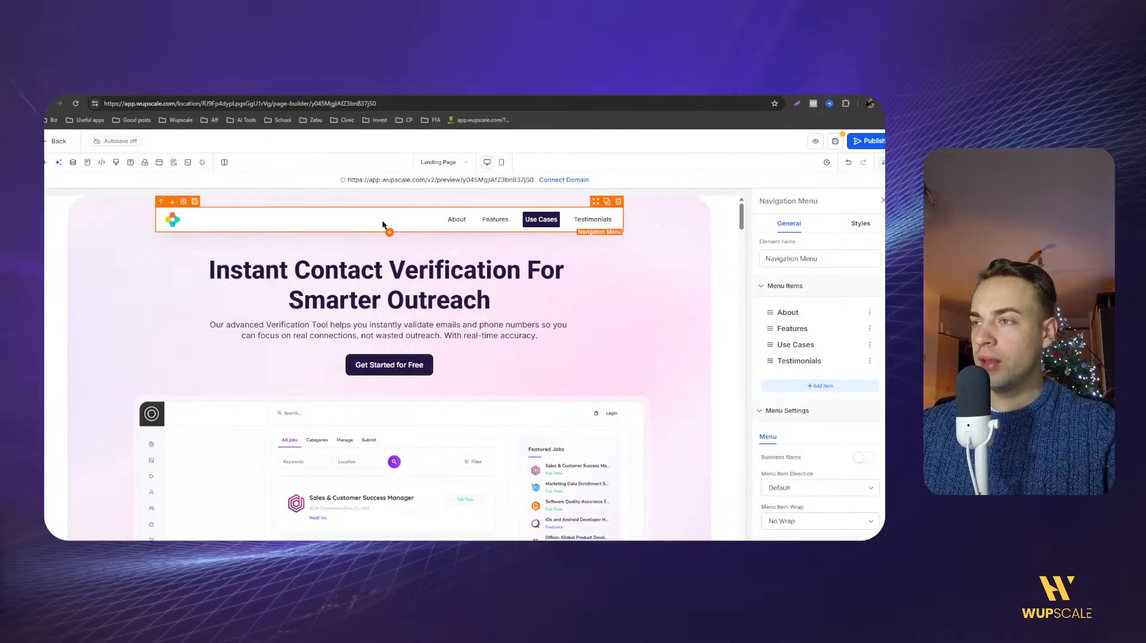
pyautogui.click(120, 257)
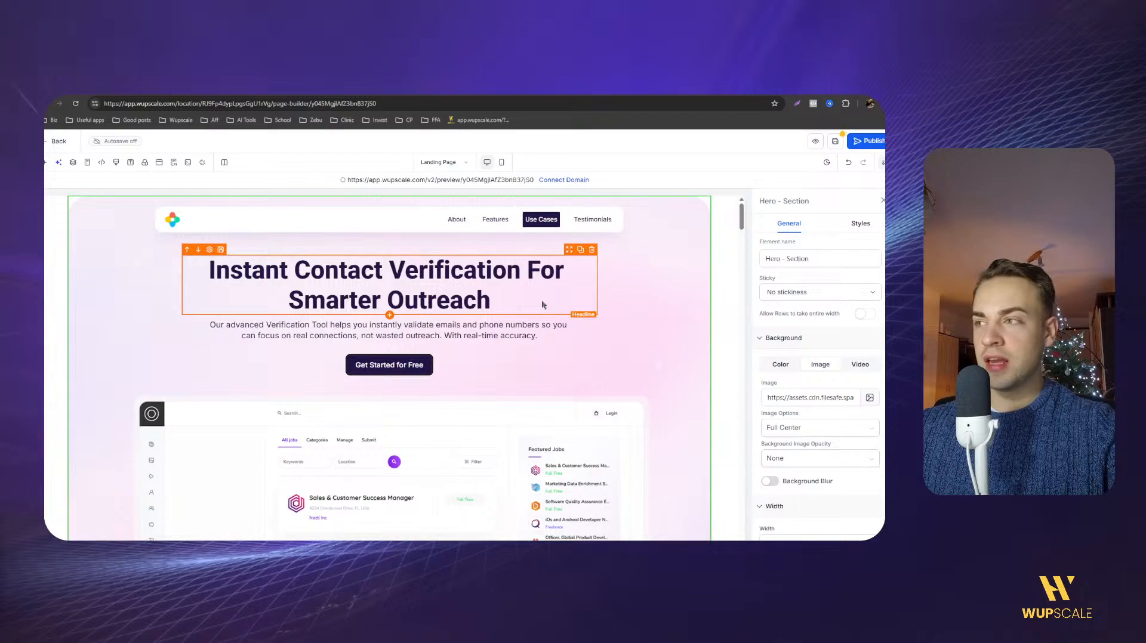
pyautogui.click(522, 297)
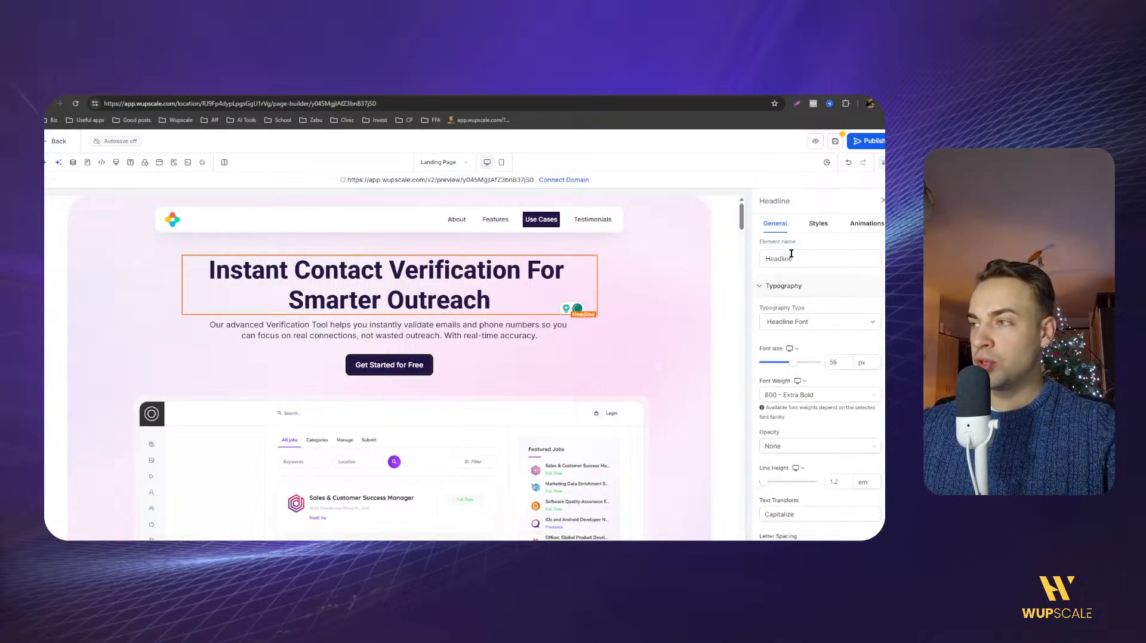
pyautogui.moveTo(783, 258); pyautogui.dragTo(808, 263)
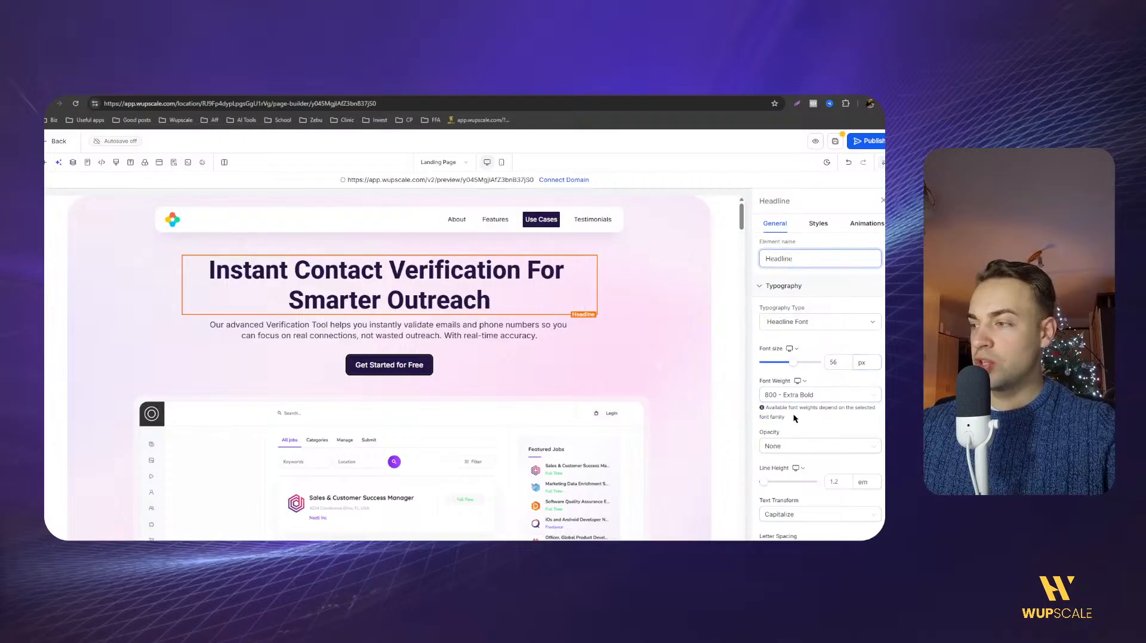
pyautogui.scroll(-4, 786, 420)
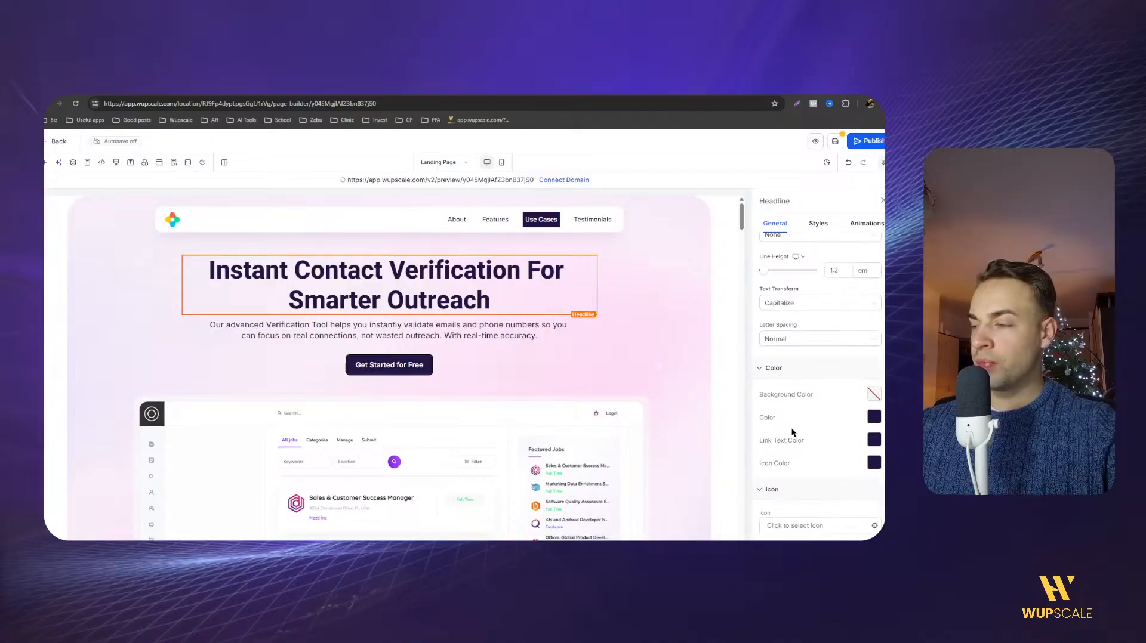
pyautogui.click(812, 227)
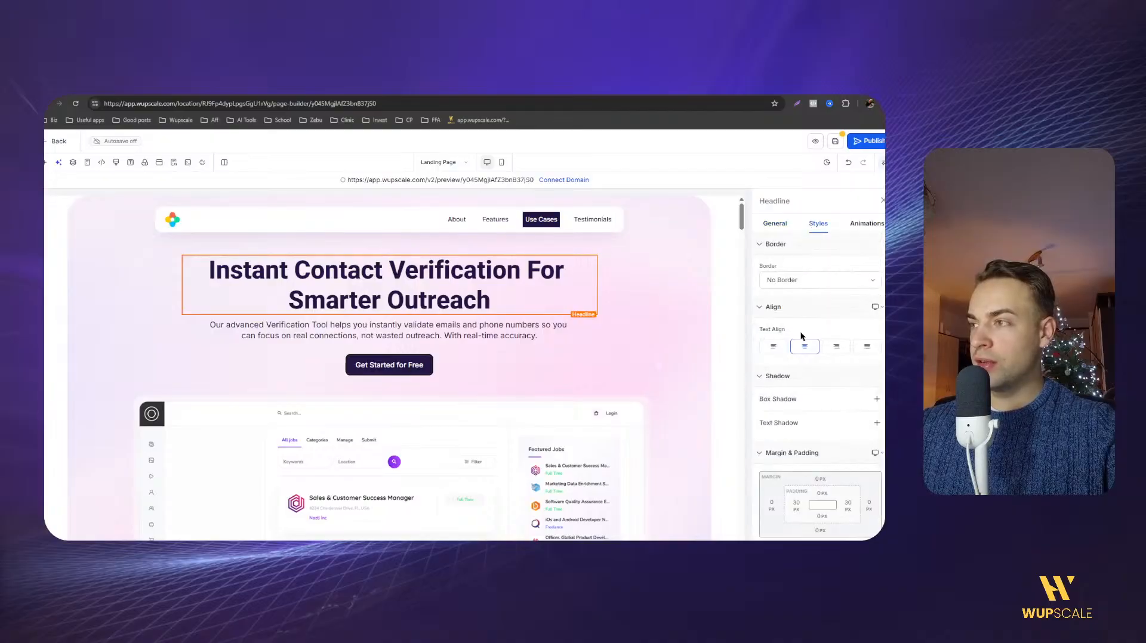
pyautogui.scroll(-1, 796, 325)
# Replace the hero headline text with "Book A Free Consultation".
pyautogui.click(475, 295)
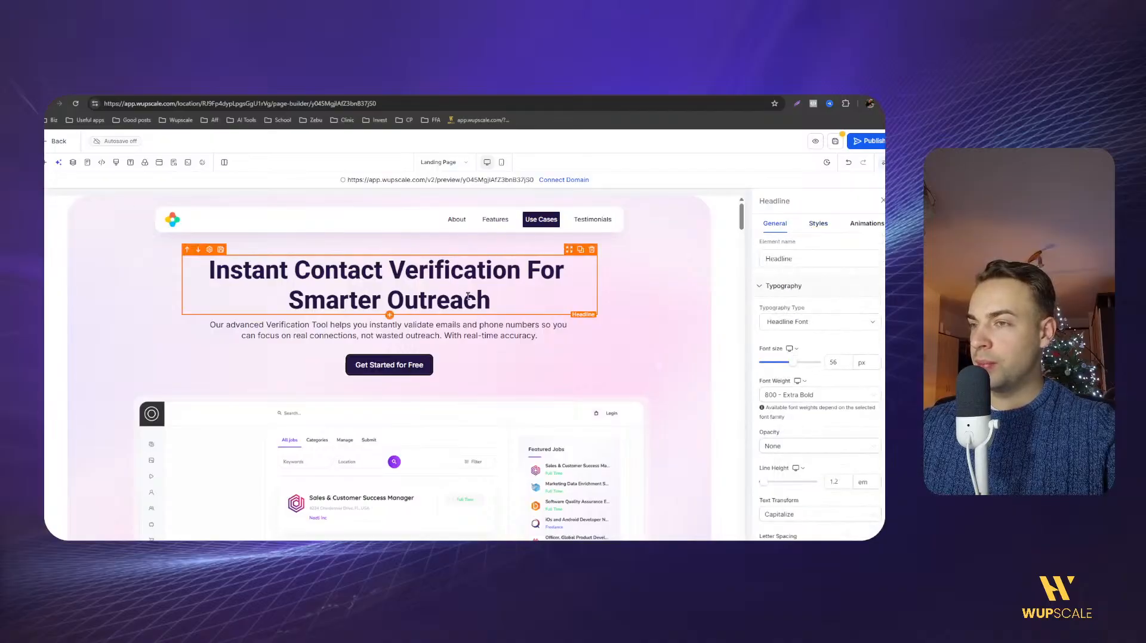
pyautogui.moveTo(511, 305); pyautogui.dragTo(567, 310)
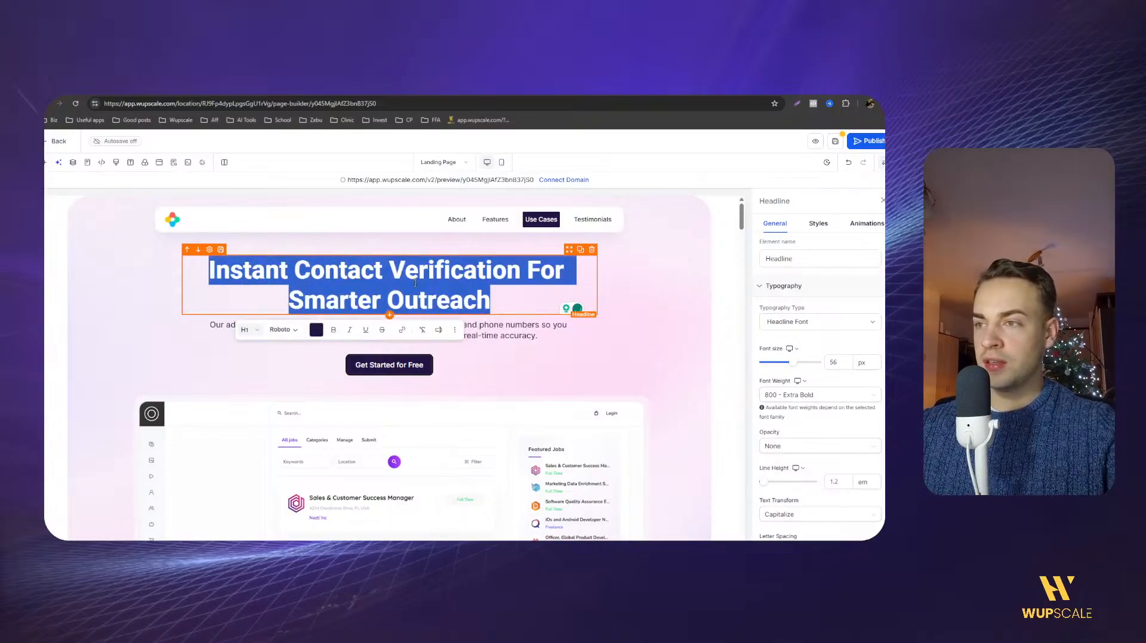
pyautogui.write('B')
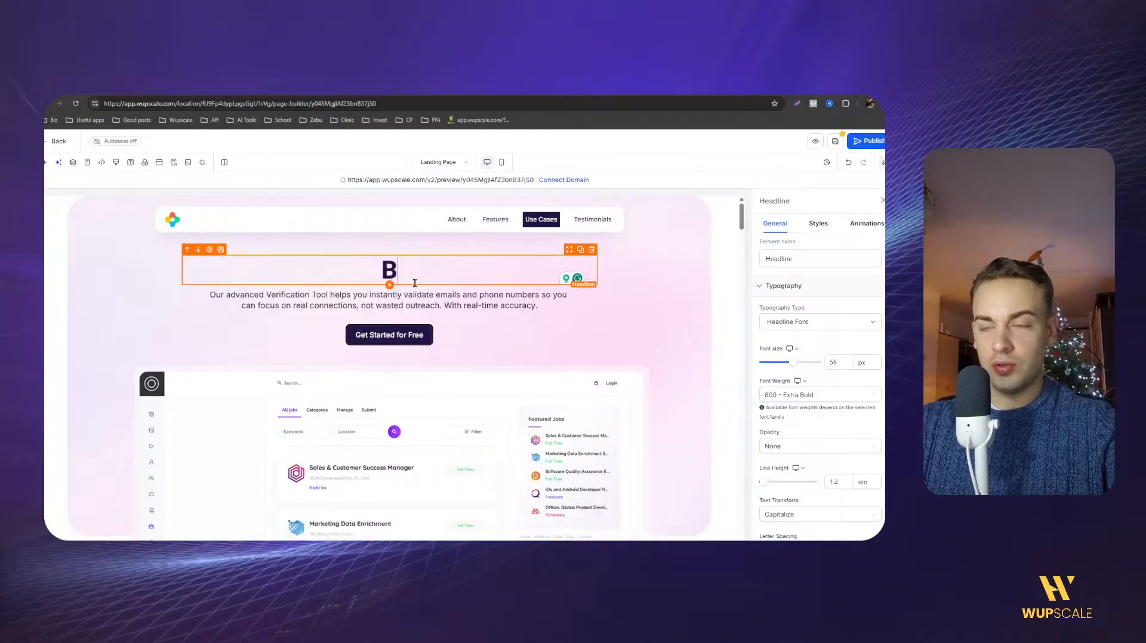
pyautogui.write('ook A Free')
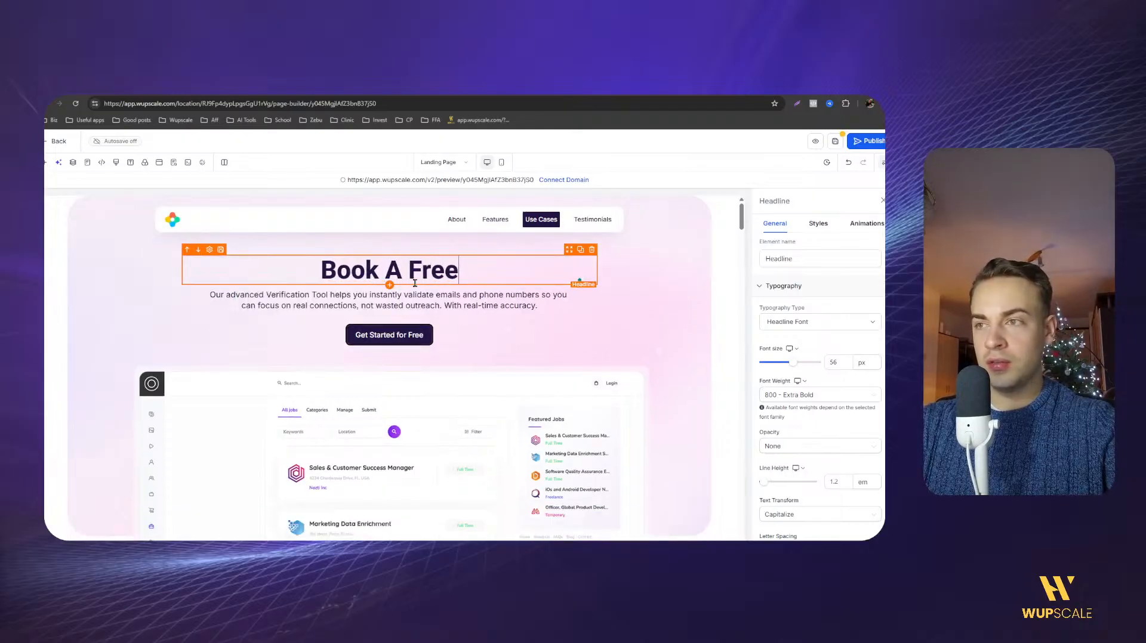
pyautogui.write(' Consultation')
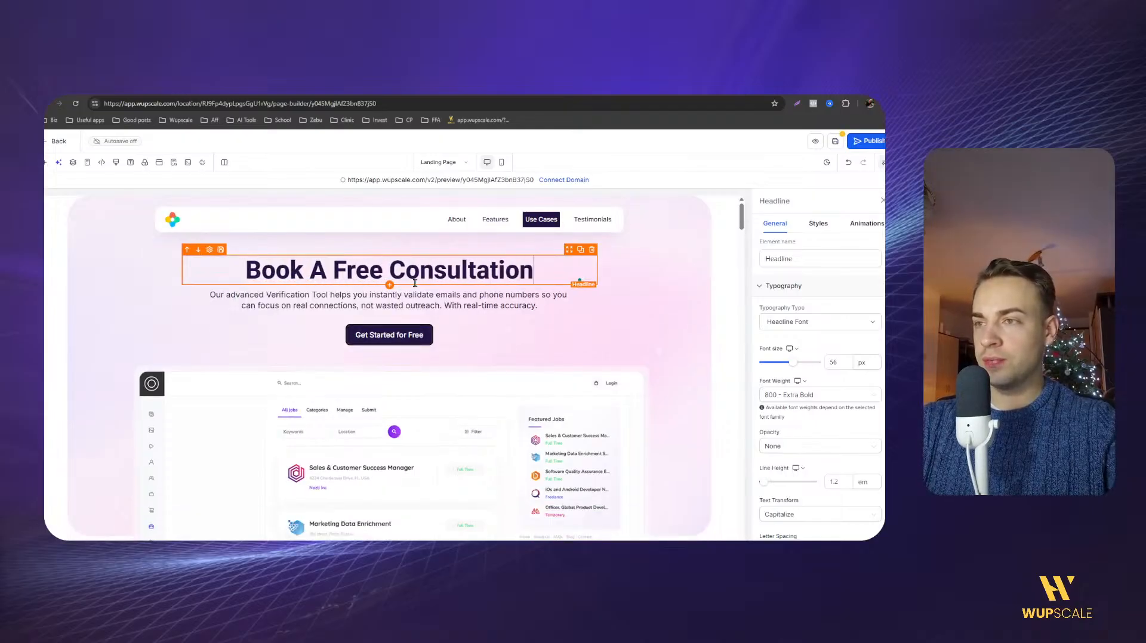
pyautogui.click(420, 304)
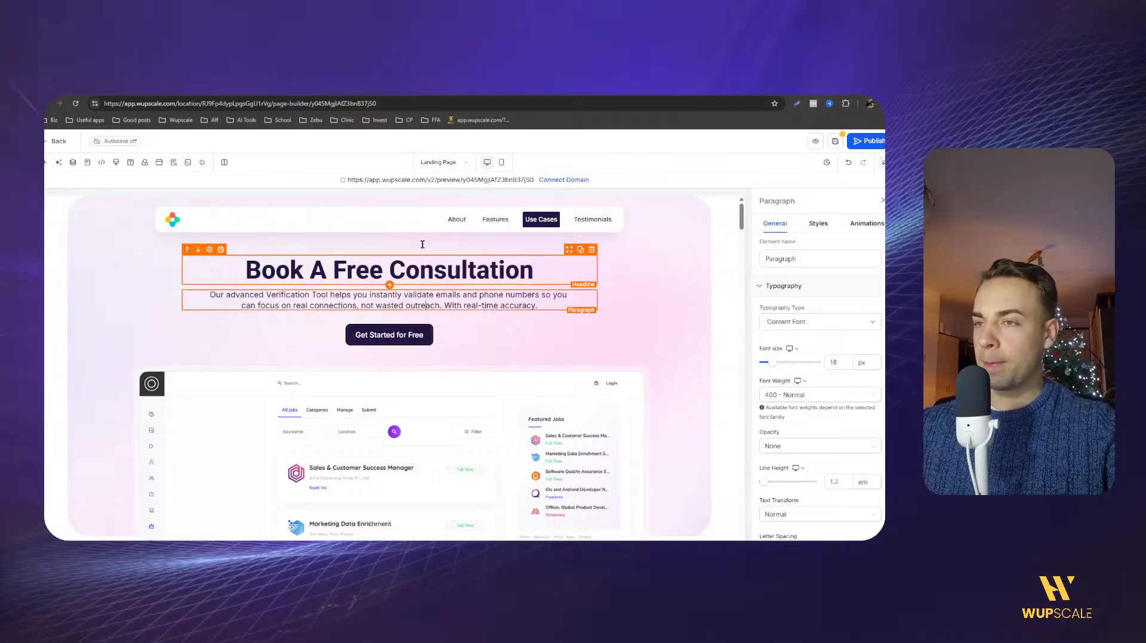
# Delete the navigation menu and the empty container left above the hero headline.
pyautogui.click(278, 226)
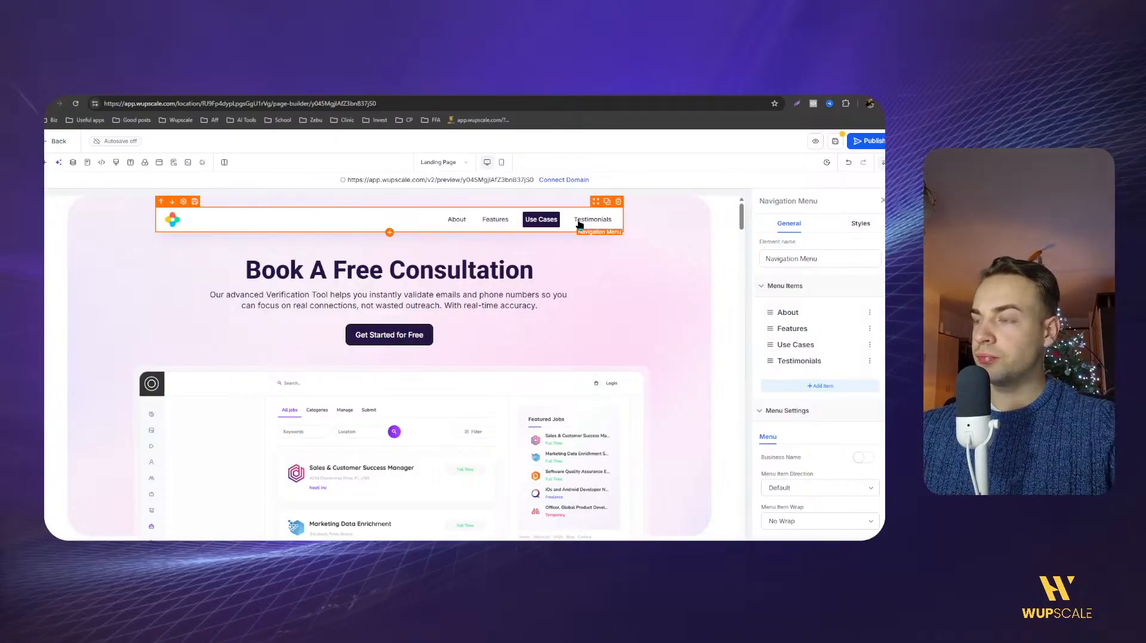
pyautogui.click(618, 203)
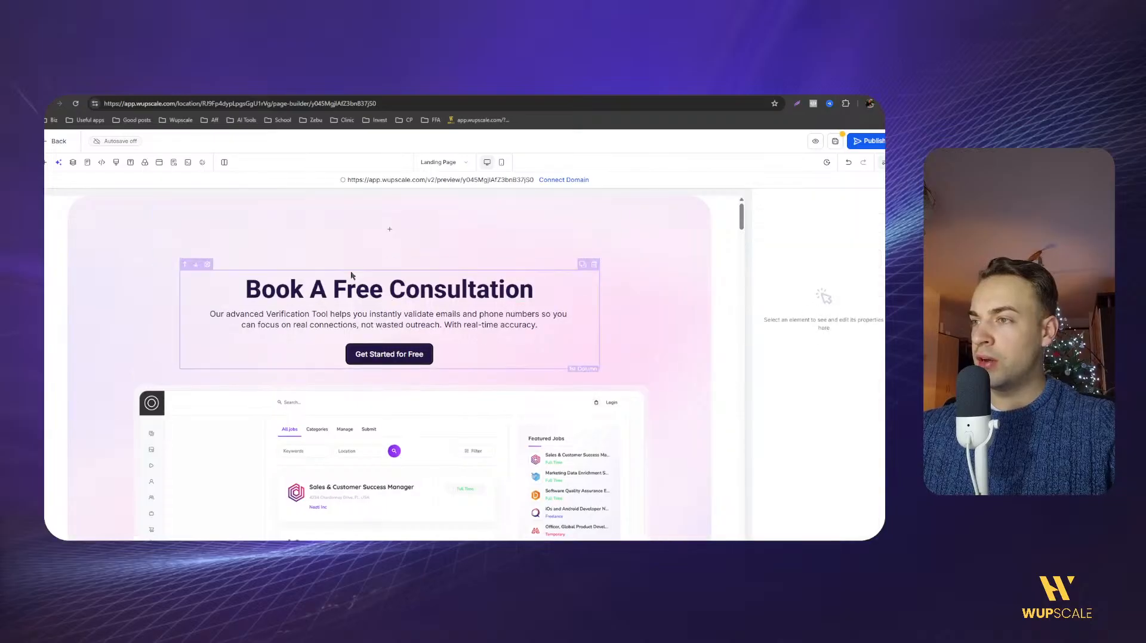
pyautogui.click(619, 203)
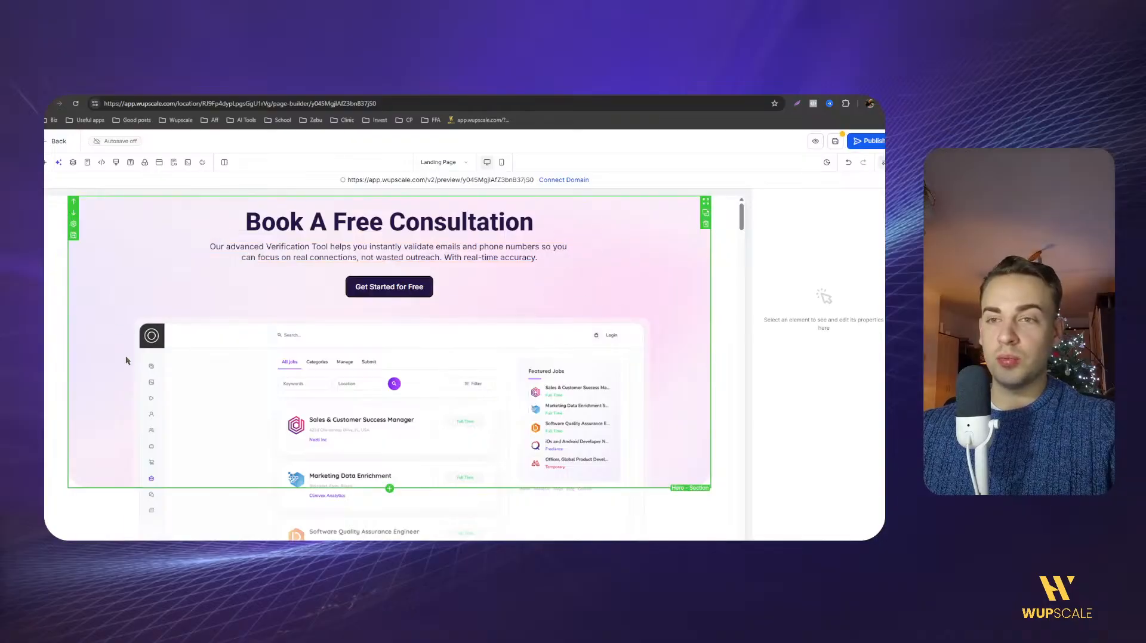
# Set the hero button's text to "BOOK YOUR FREE SESSION →".
pyautogui.click(303, 222)
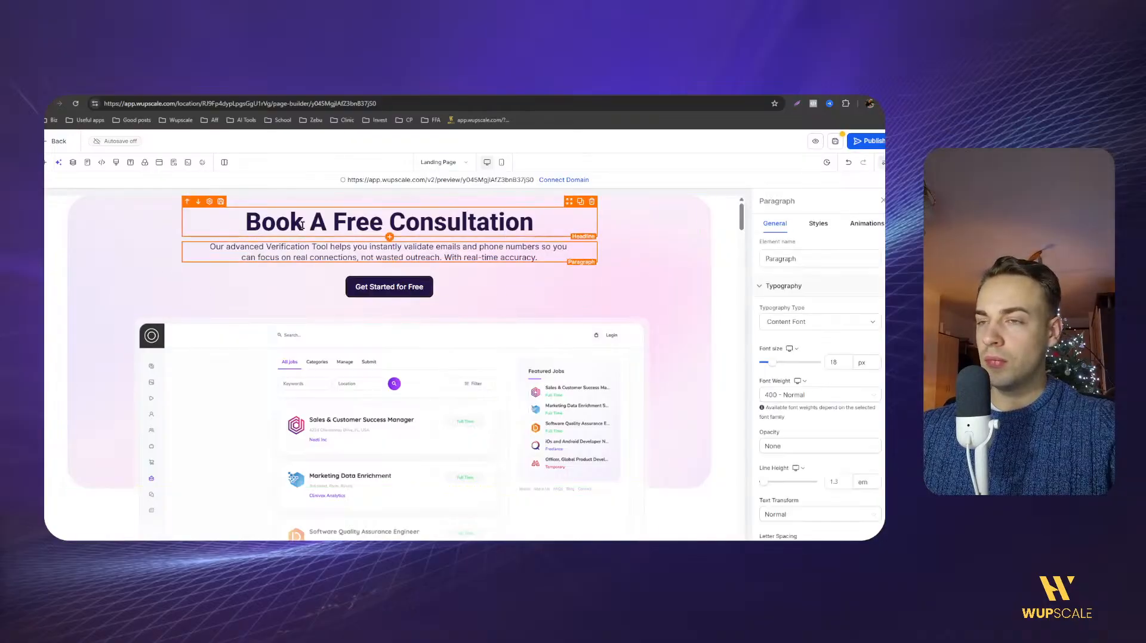
pyautogui.click(373, 288)
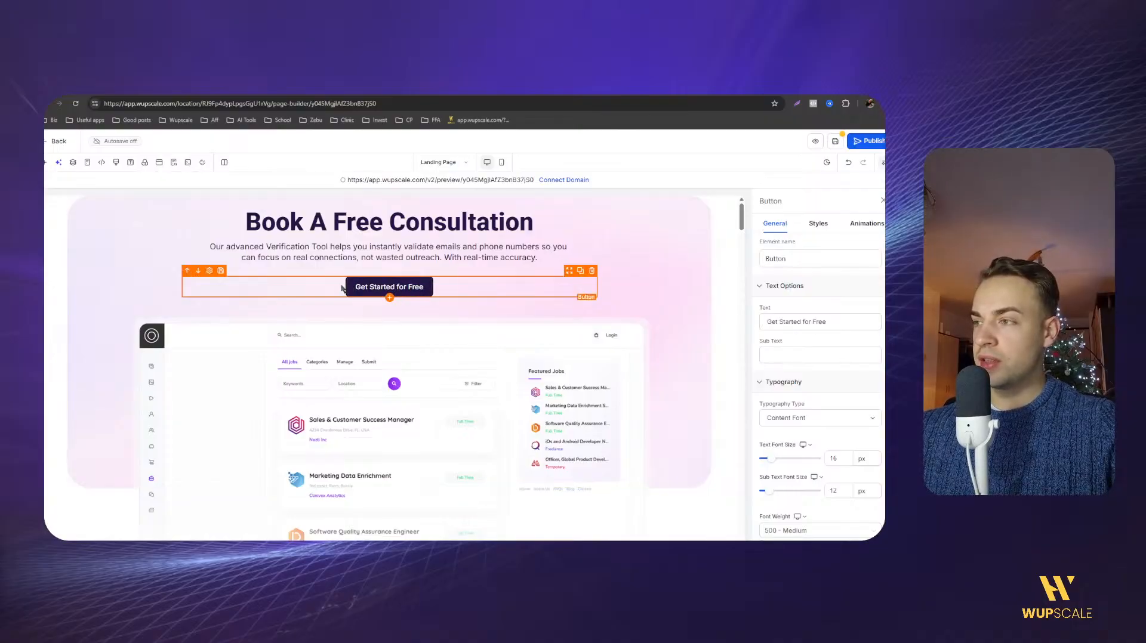
pyautogui.tripleClick(785, 322)
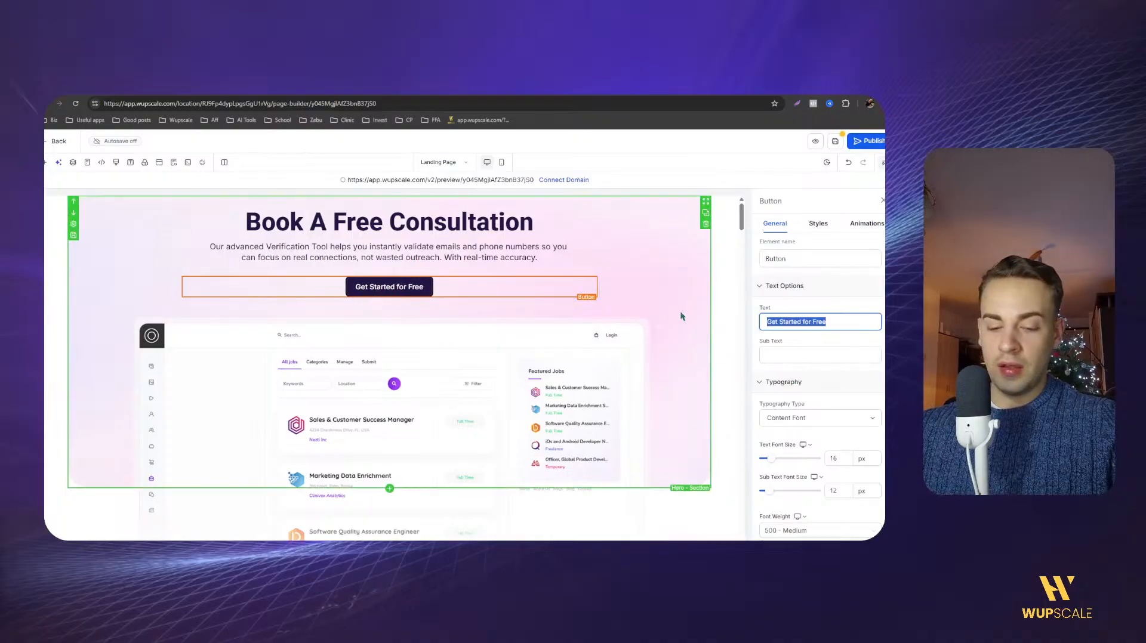
pyautogui.write('Book')
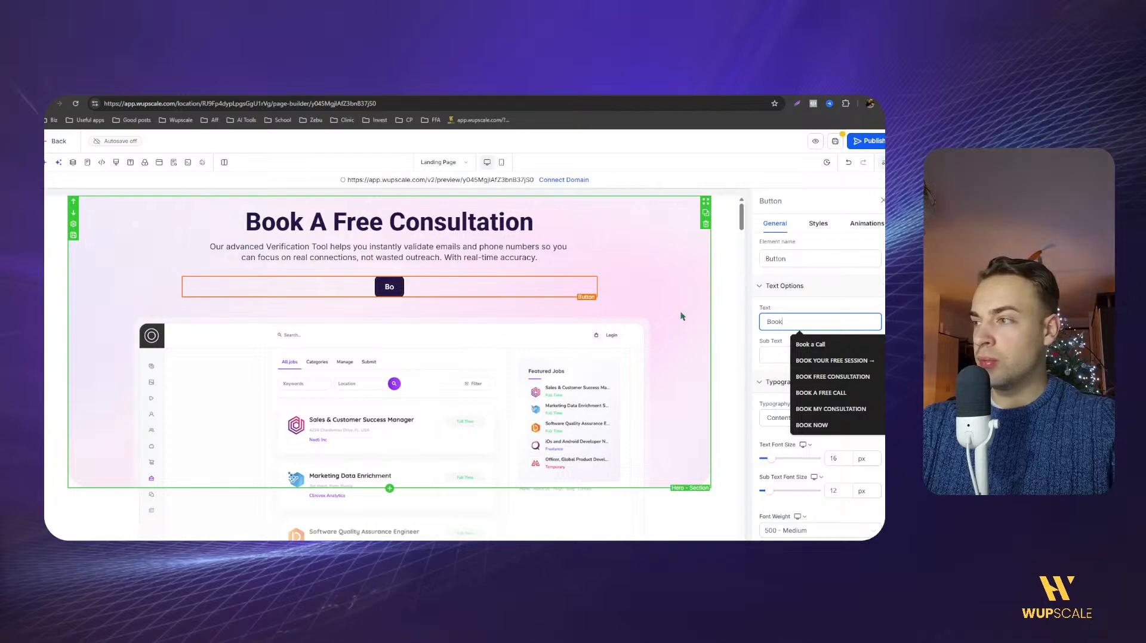
pyautogui.click(831, 361)
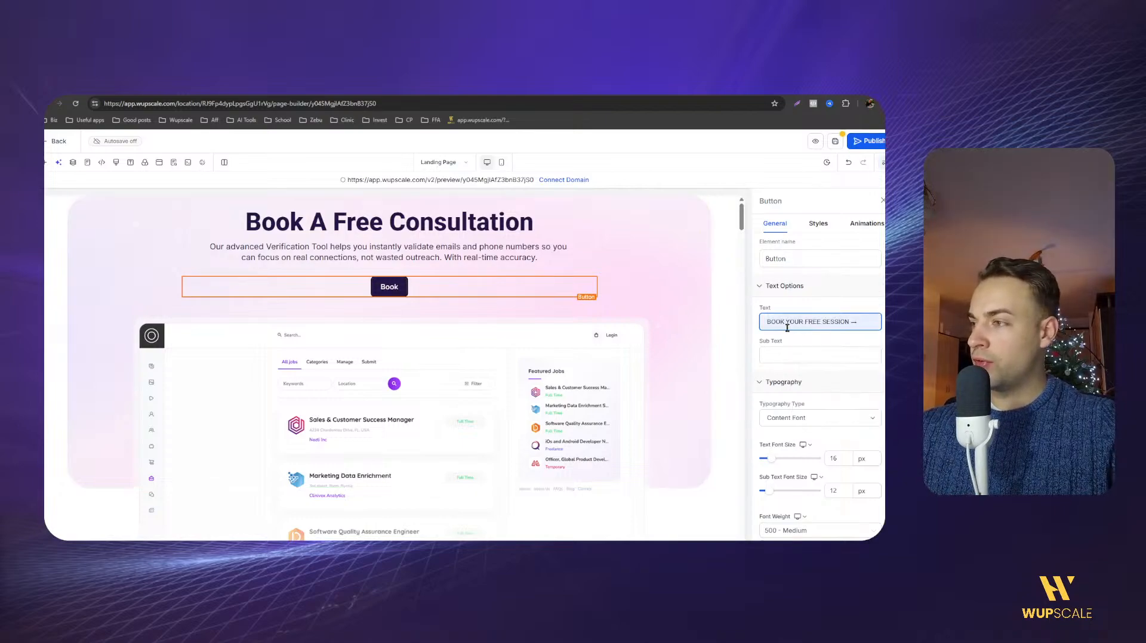
pyautogui.tripleClick(789, 323)
pyautogui.click(609, 296)
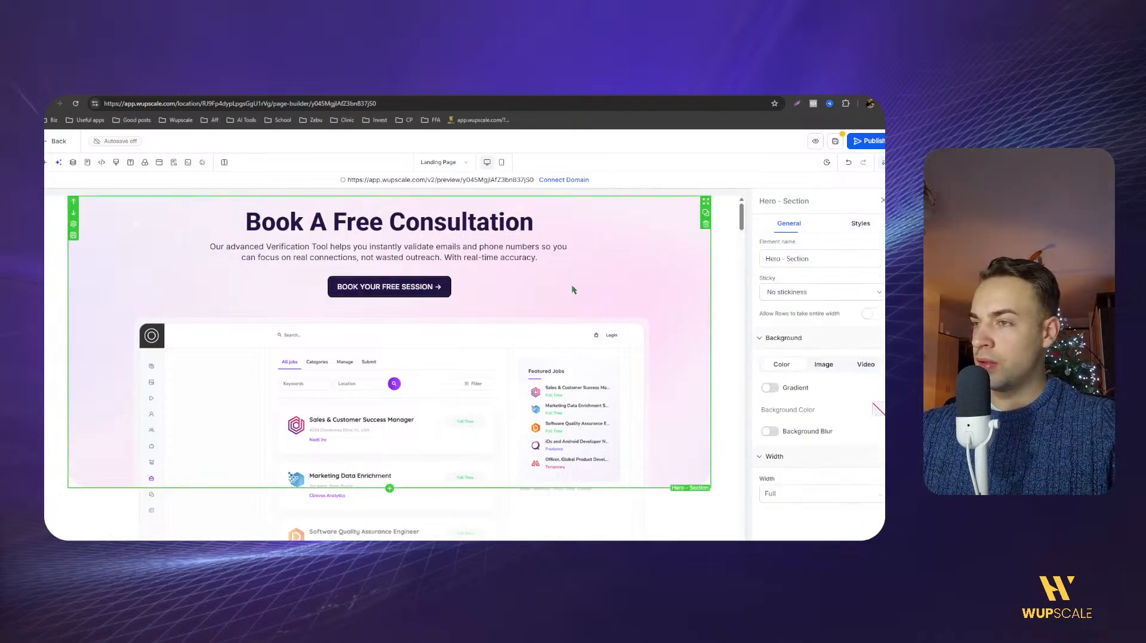
# Set the button under "Keep Only Real, Reachable Contacts In Your Pipeline" to read "BOOK YOUR FREE SESSION →".
pyautogui.click(434, 289)
pyautogui.scroll(-4, 417, 319)
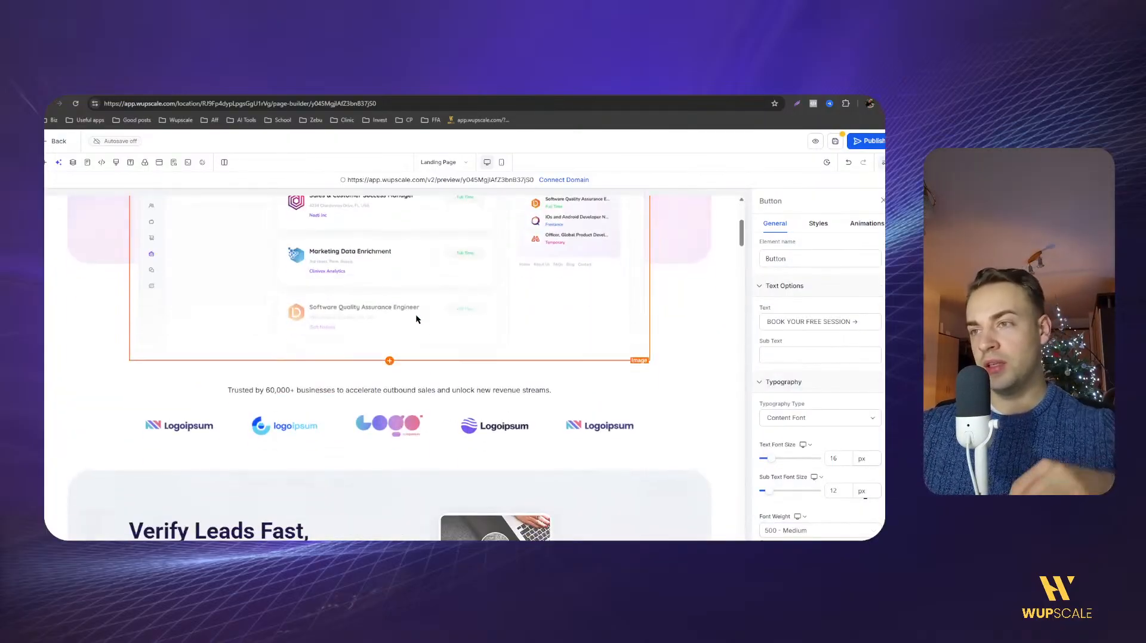
pyautogui.scroll(-10, 417, 319)
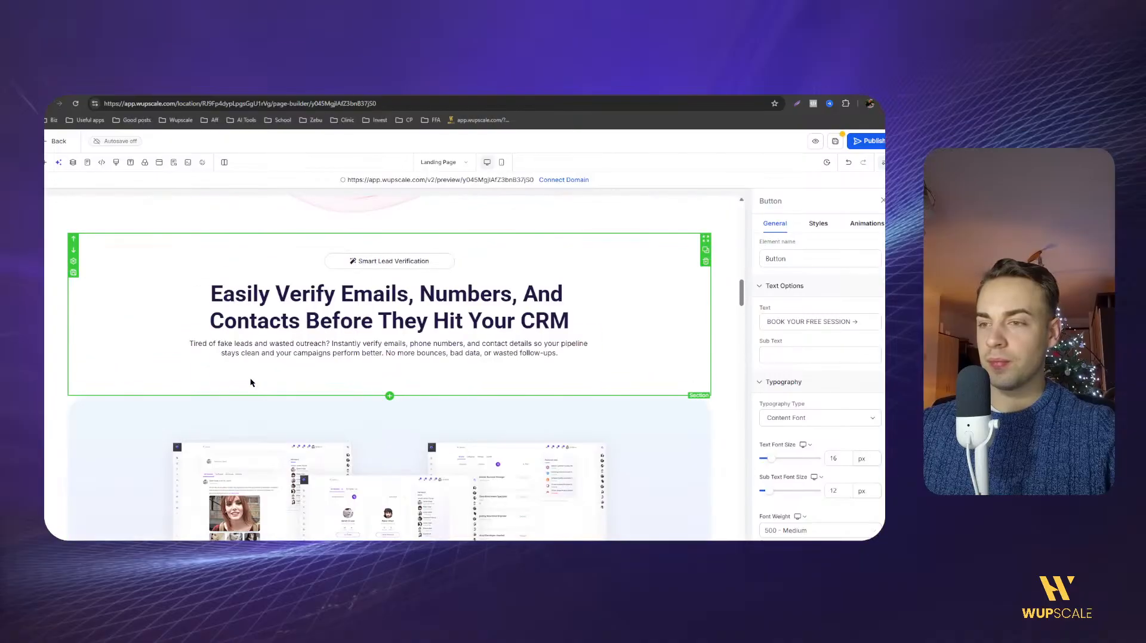
pyautogui.scroll(-5, 251, 383)
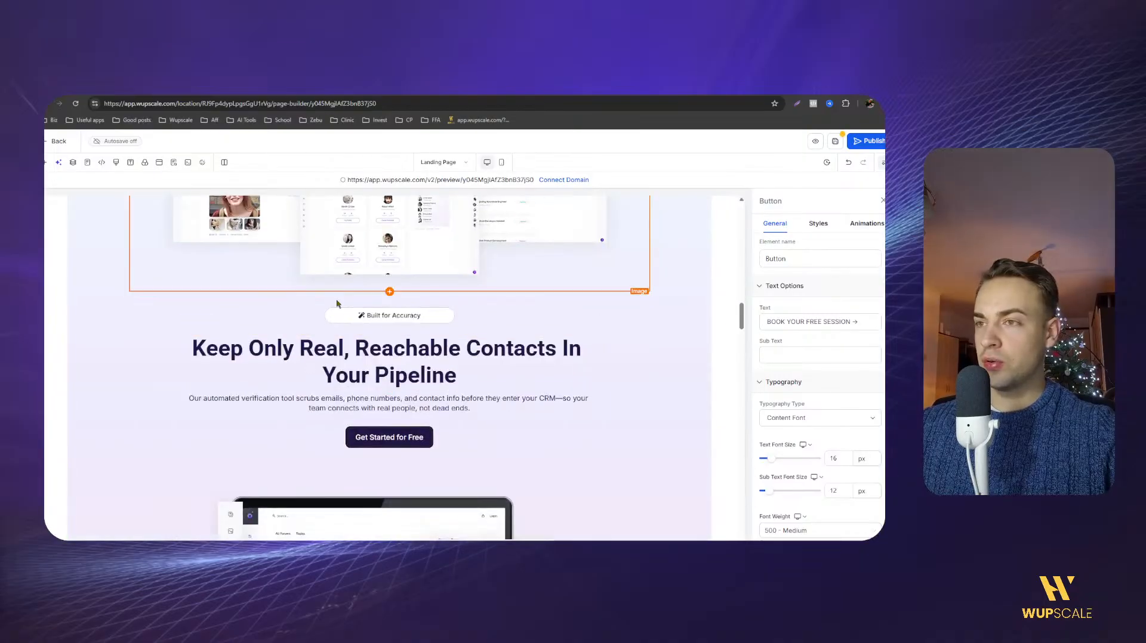
pyautogui.scroll(4, 370, 334)
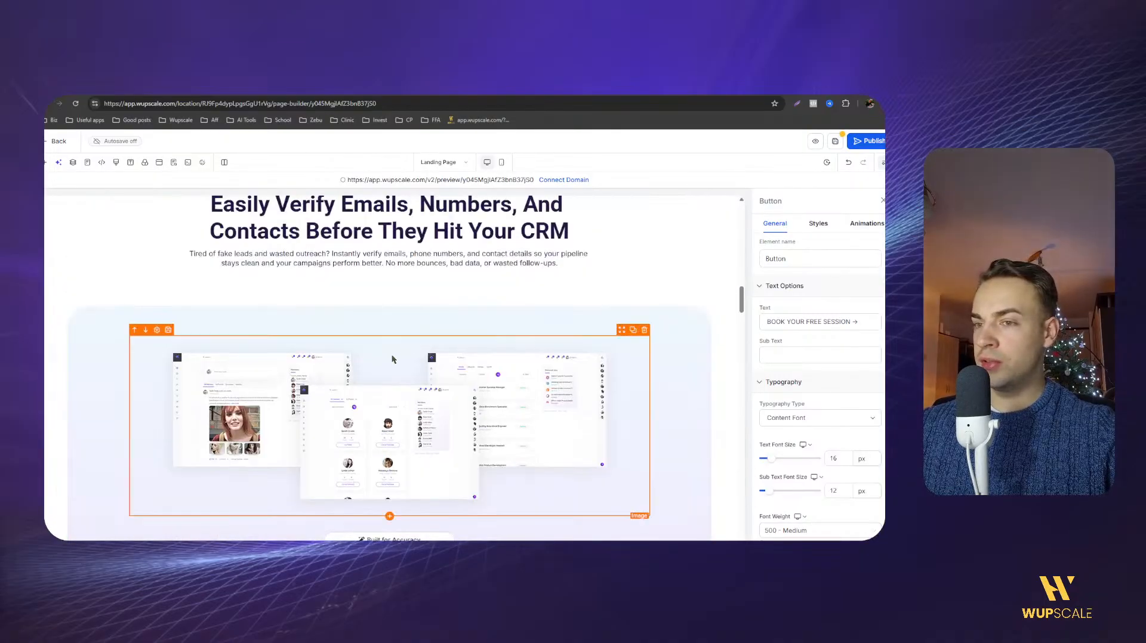
pyautogui.scroll(-4, 392, 359)
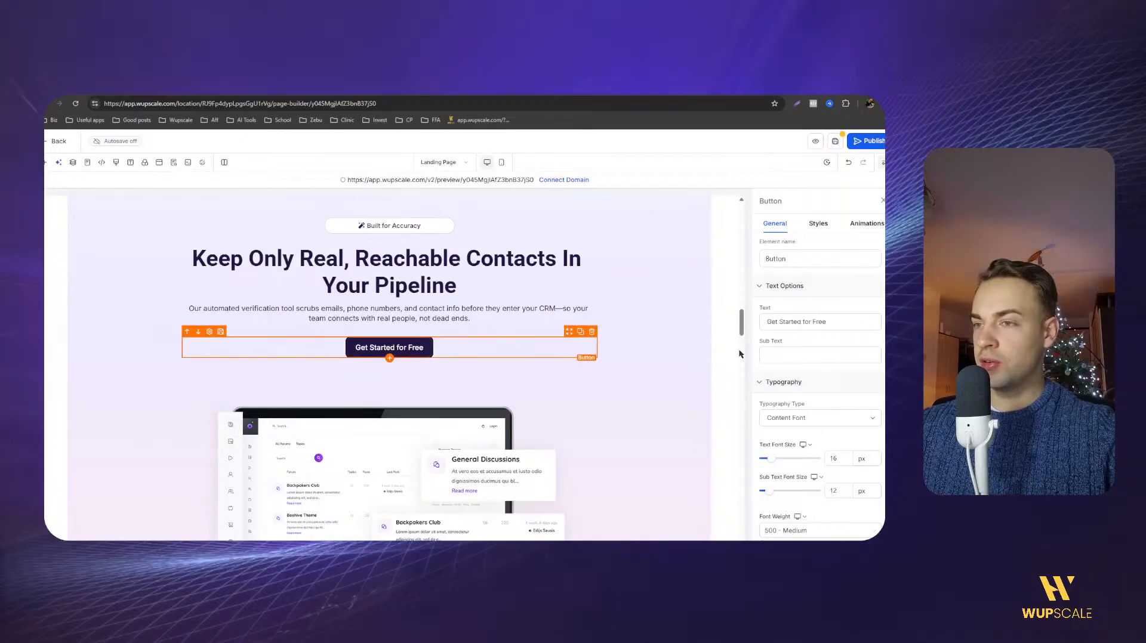
pyautogui.click(855, 325)
pyautogui.hotkey('ctrl', 'a')
pyautogui.write('BOOK YOUR FREE SESSION →')
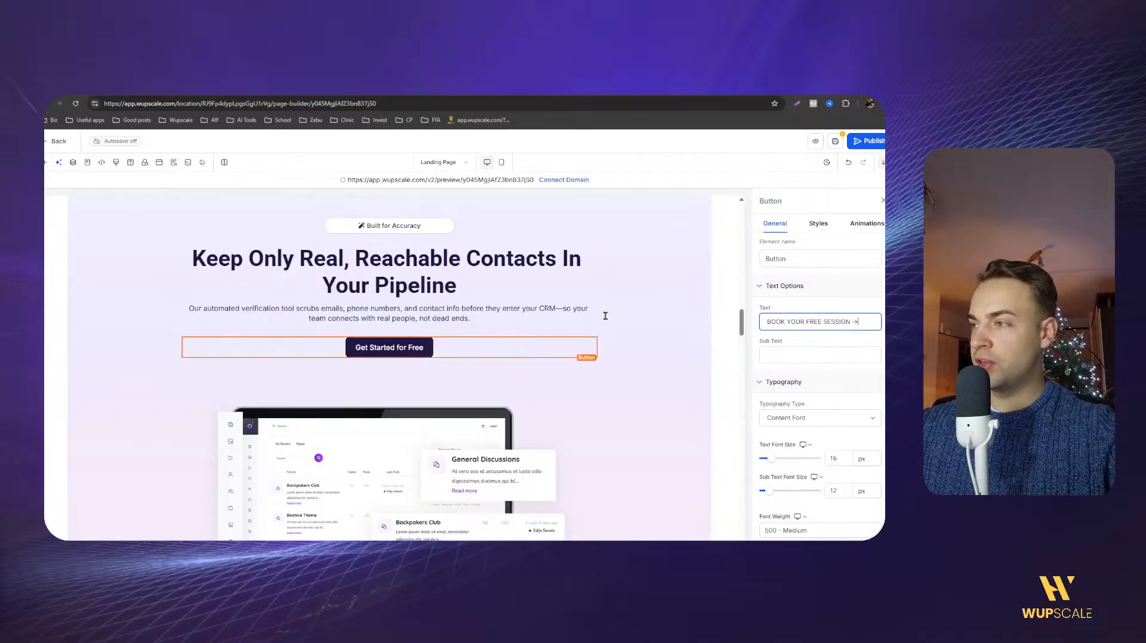
pyautogui.click(606, 316)
# Review the remaining landing page sections down to the footer links and back up to the Social Wall image.
pyautogui.scroll(-8, 388, 359)
pyautogui.scroll(-10, 387, 382)
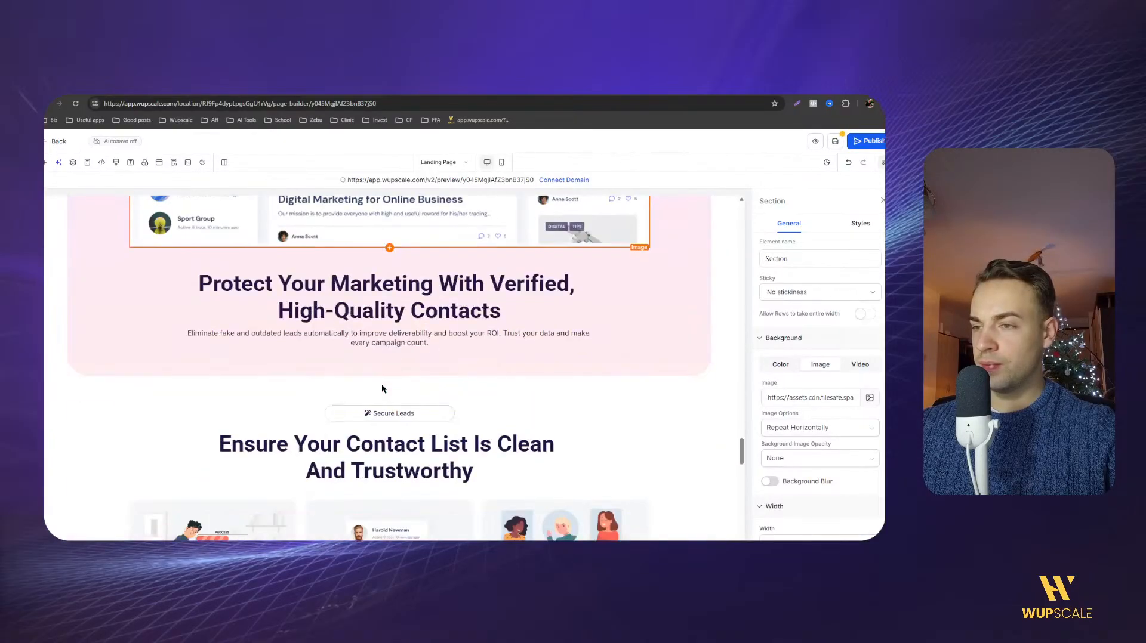
pyautogui.scroll(-12, 382, 389)
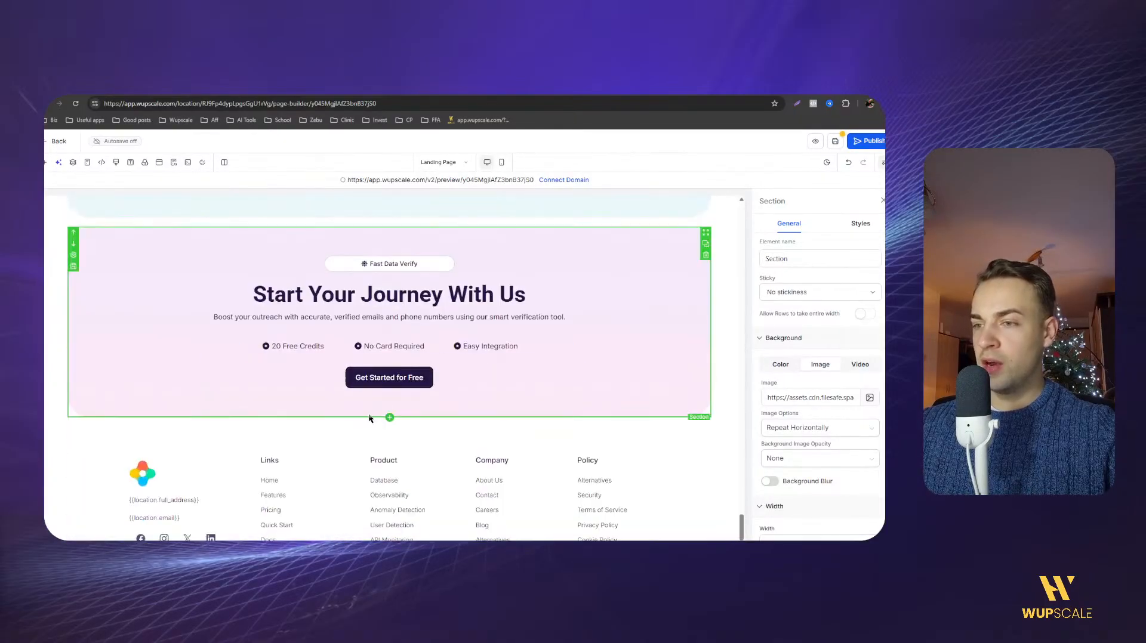
pyautogui.scroll(-1, 373, 417)
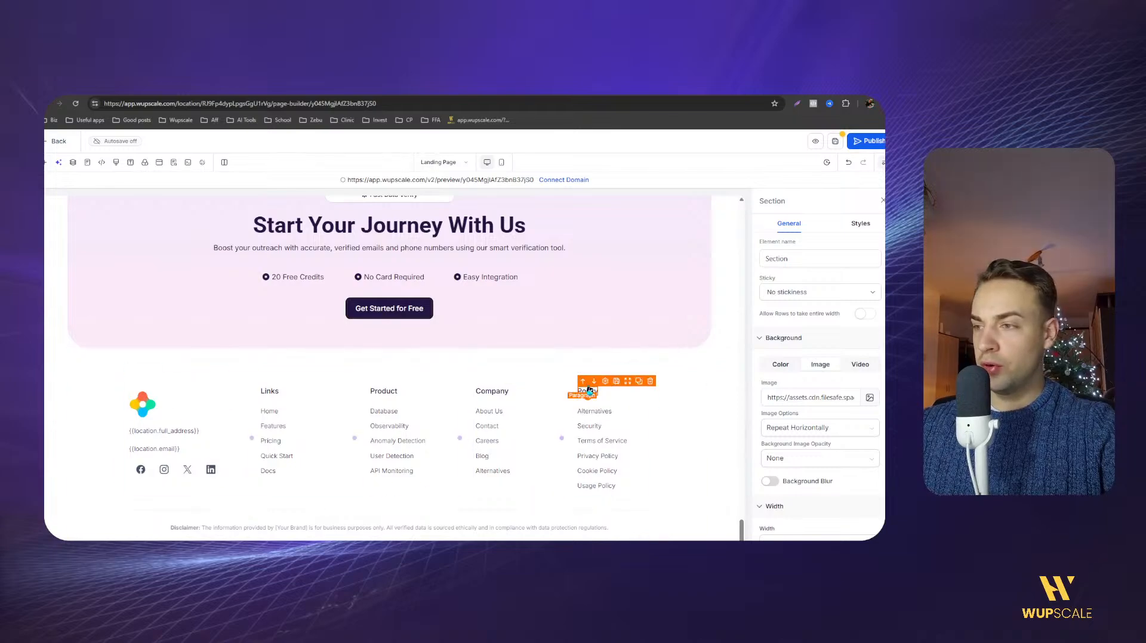
pyautogui.click(483, 366)
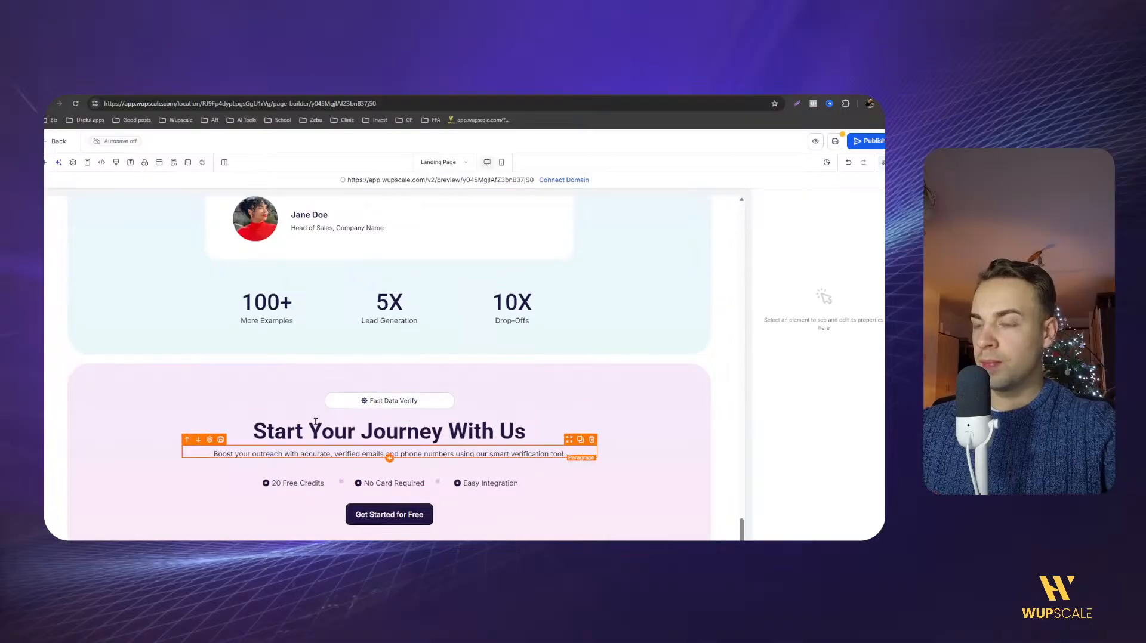
pyautogui.scroll(12, 230, 386)
pyautogui.scroll(15, 230, 387)
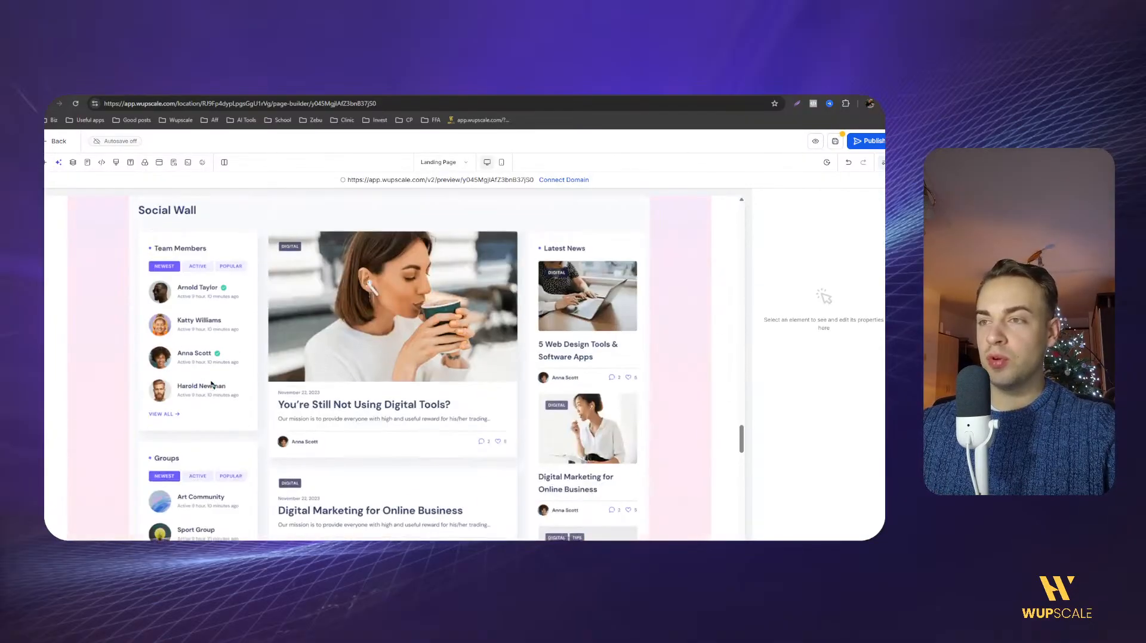
# Examine the hero section and its app screenshot image, down to the "Trusted by 60,000+ businesses" logo strip.
pyautogui.scroll(15, 213, 384)
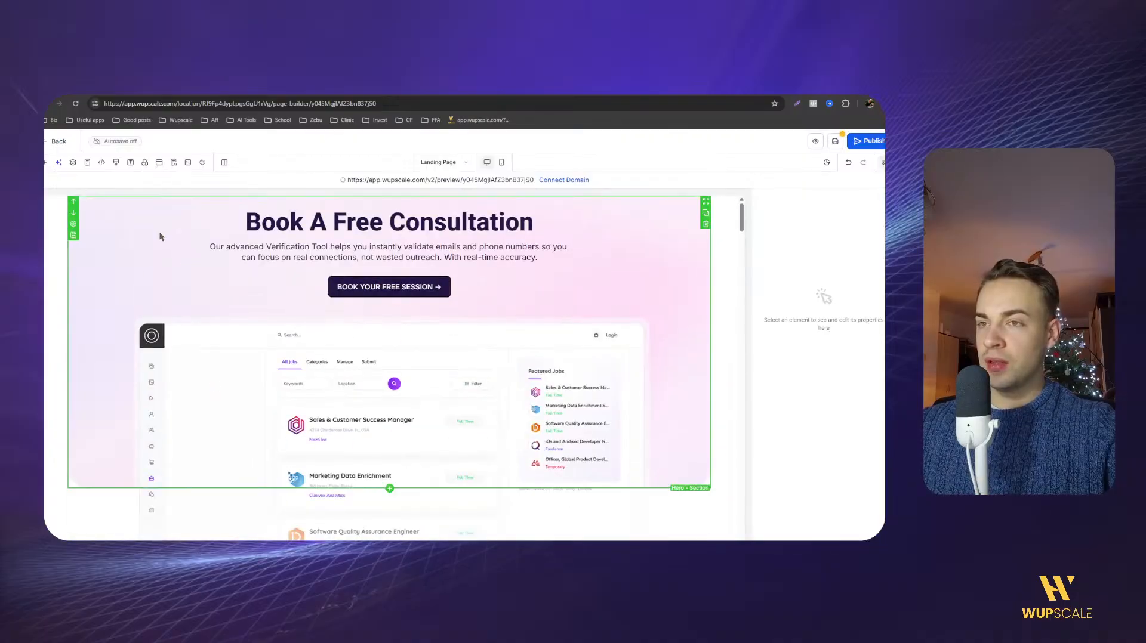
pyautogui.click(232, 426)
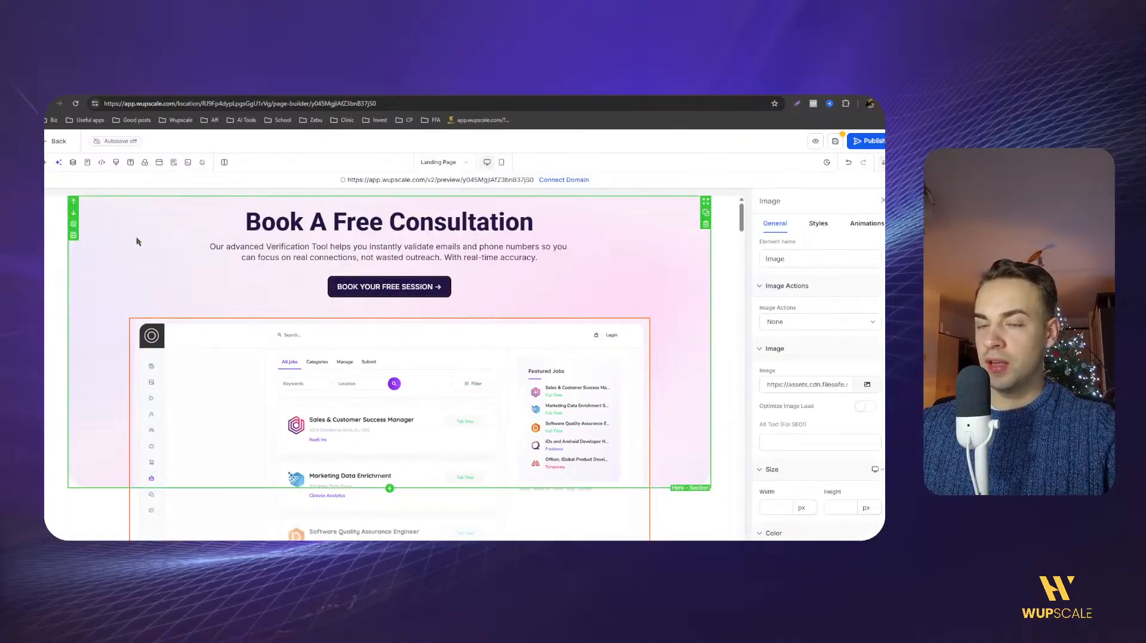
pyautogui.scroll(-2, 233, 425)
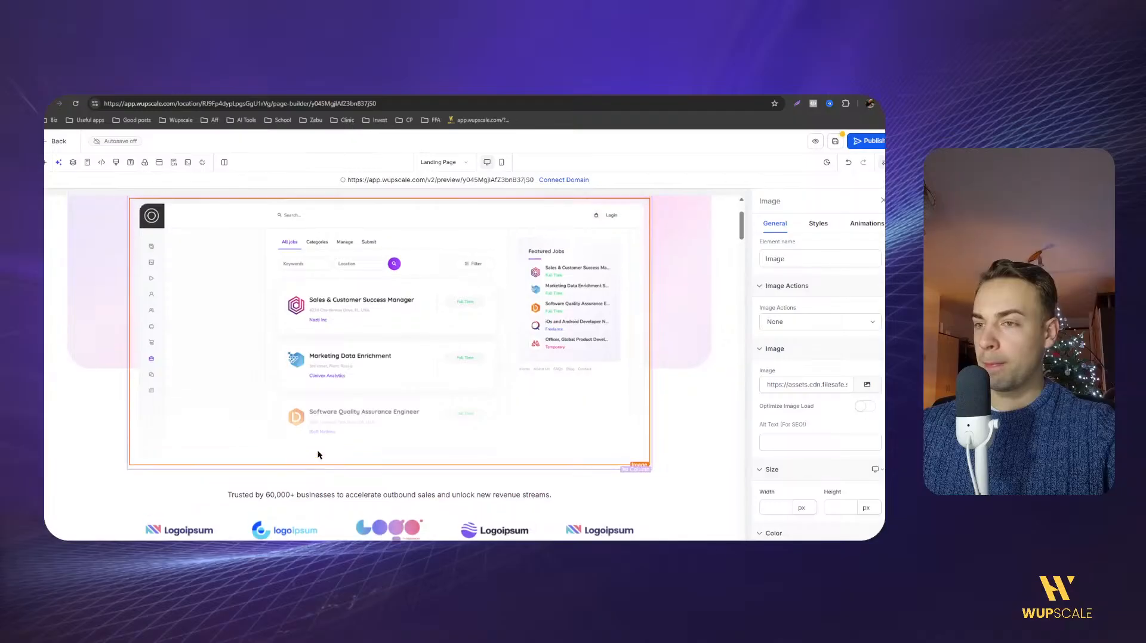
pyautogui.scroll(2, 197, 358)
pyautogui.click(146, 270)
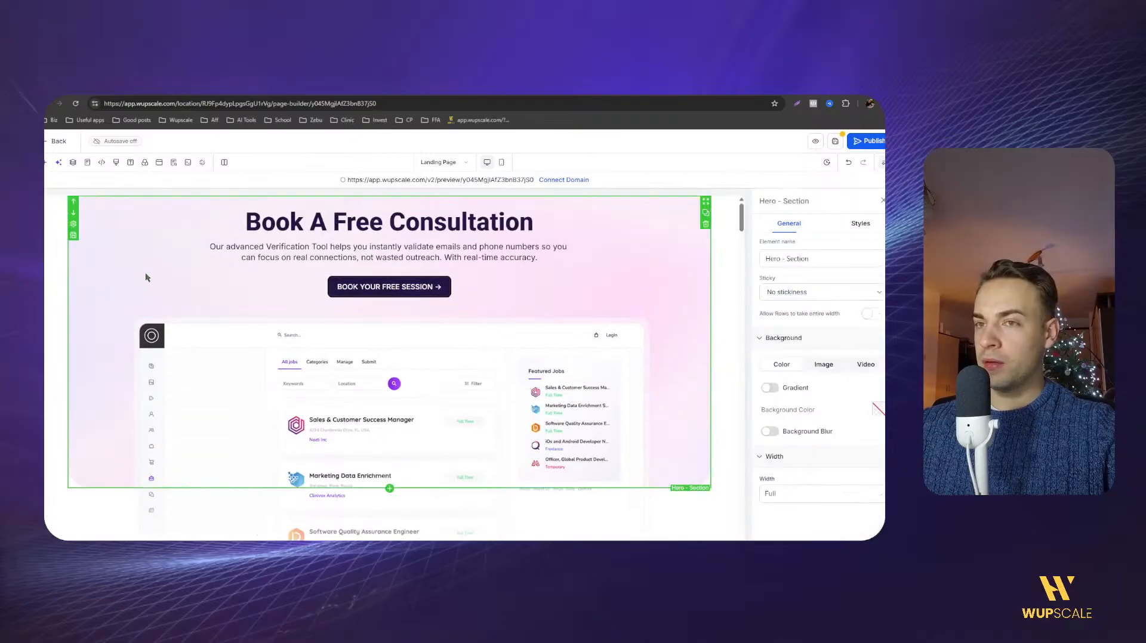
pyautogui.click(227, 406)
pyautogui.scroll(-2, 342, 428)
pyautogui.scroll(1, 478, 427)
pyautogui.scroll(1, 396, 416)
pyautogui.scroll(-1, 387, 413)
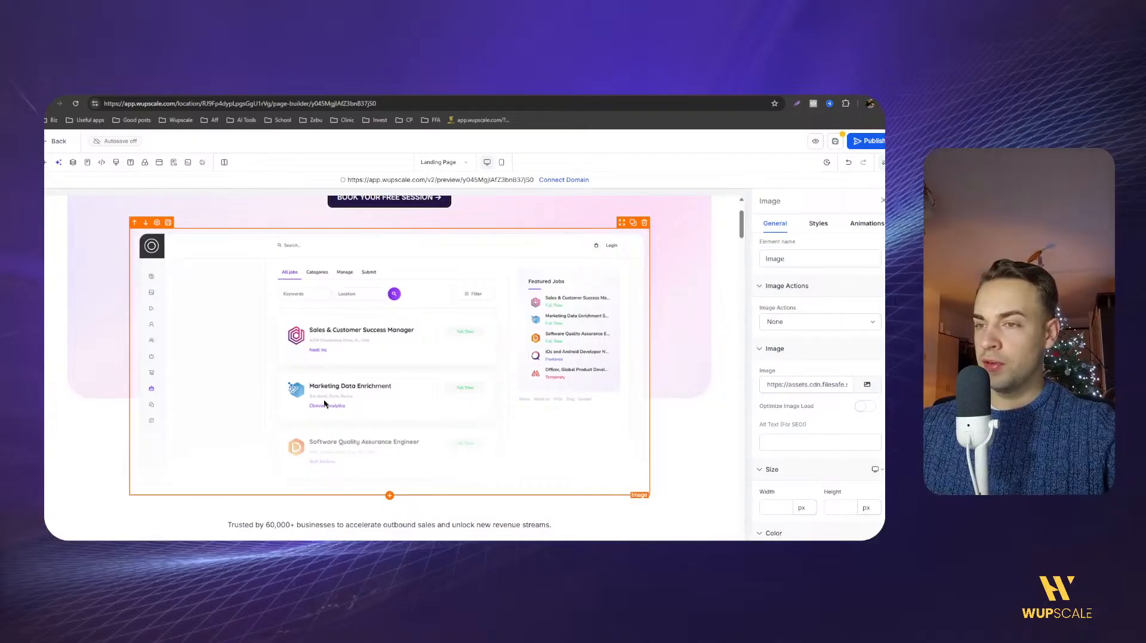
pyautogui.scroll(-2, 358, 376)
pyautogui.scroll(2, 382, 359)
pyautogui.scroll(-2, 418, 343)
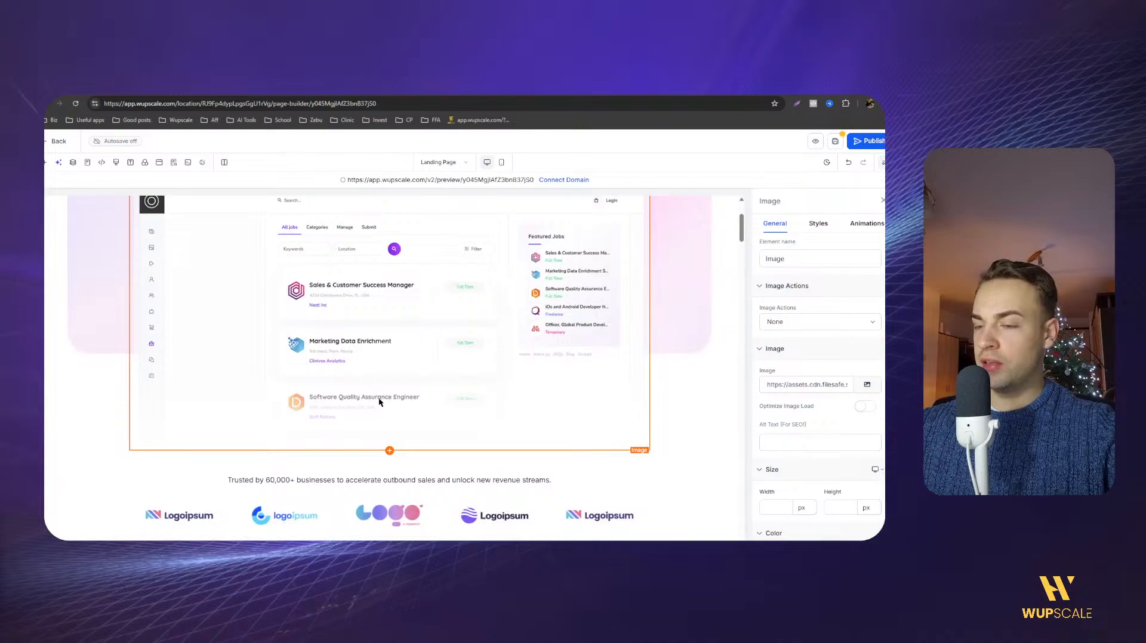
# Delete the five-column row of Logoipsum logos below the "Trusted by 60,000+ businesses" text.
pyautogui.scroll(-2, 426, 345)
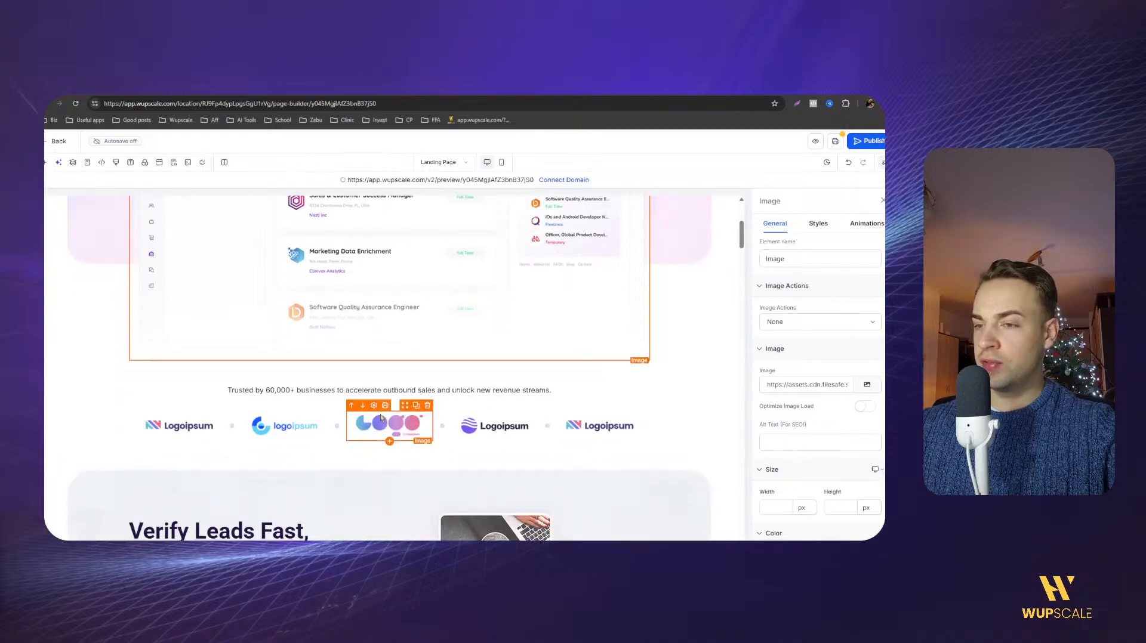
pyautogui.click(507, 406)
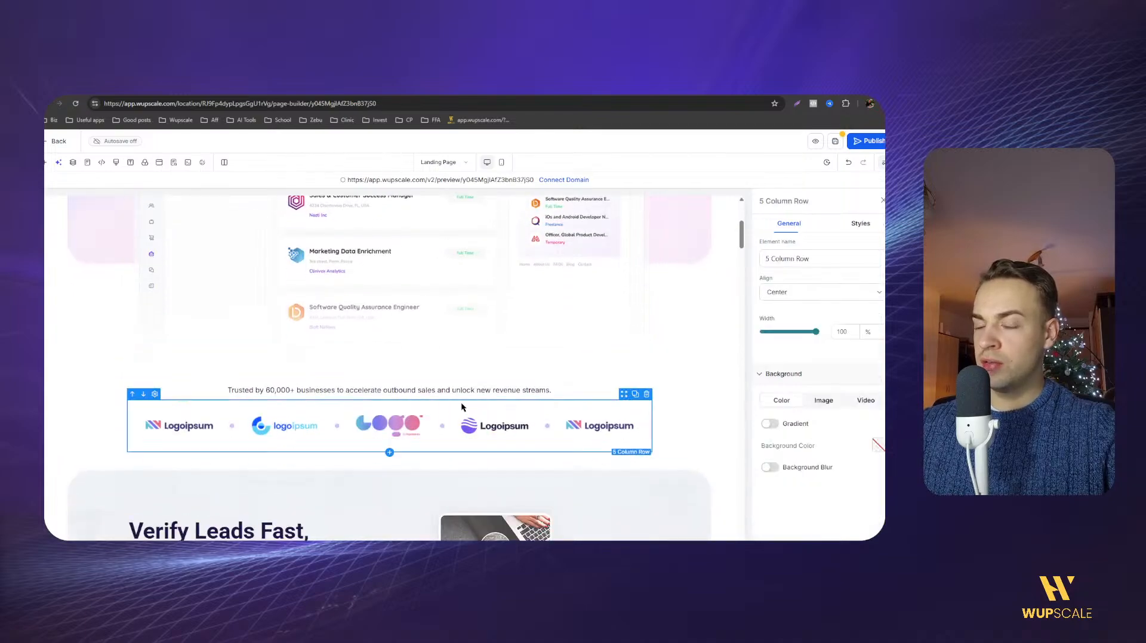
pyautogui.click(180, 426)
pyautogui.click(284, 426)
pyautogui.click(386, 424)
pyautogui.click(495, 425)
pyautogui.click(590, 397)
pyautogui.click(591, 409)
pyautogui.click(599, 402)
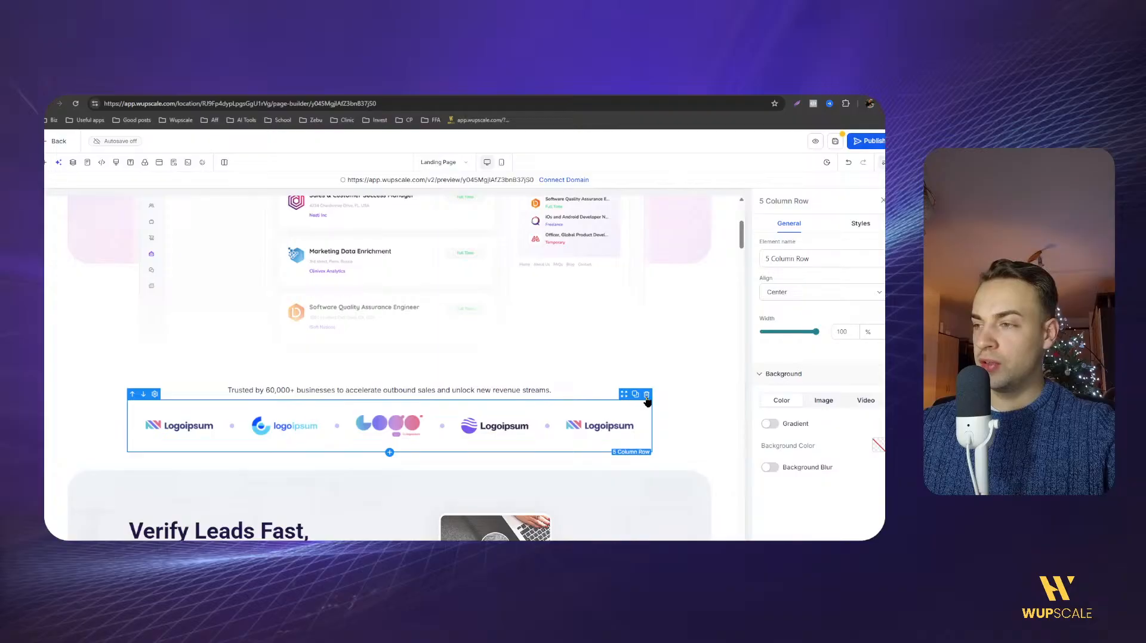
pyautogui.click(647, 396)
# Delete the "Trusted by 60,000+ businesses" paragraph and the empty section it leaves behind.
pyautogui.click(521, 393)
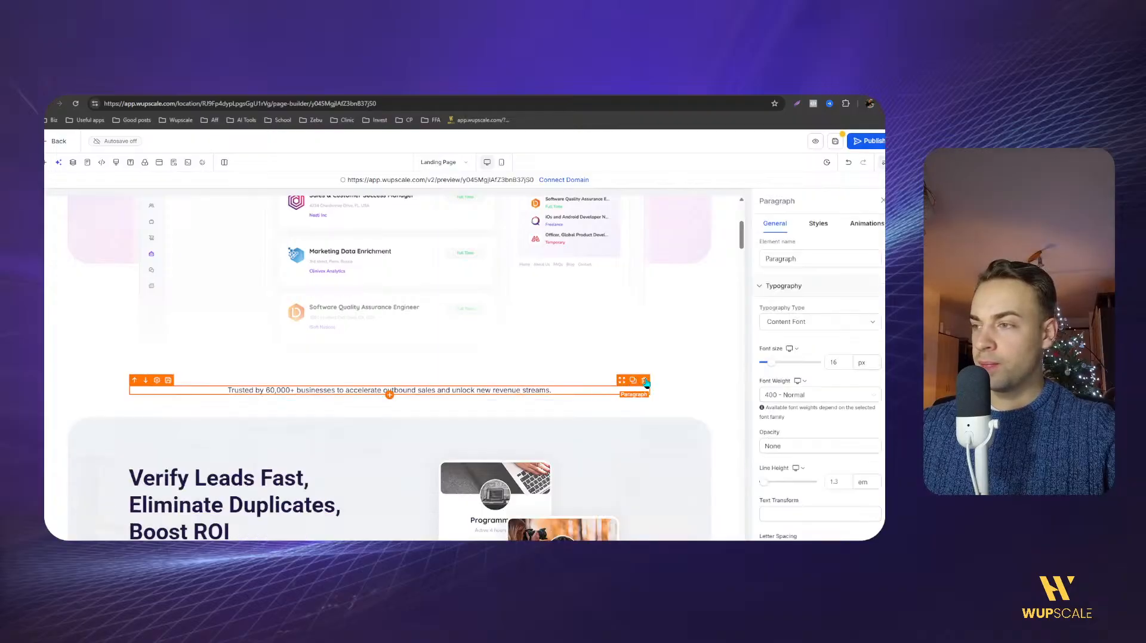
pyautogui.click(646, 382)
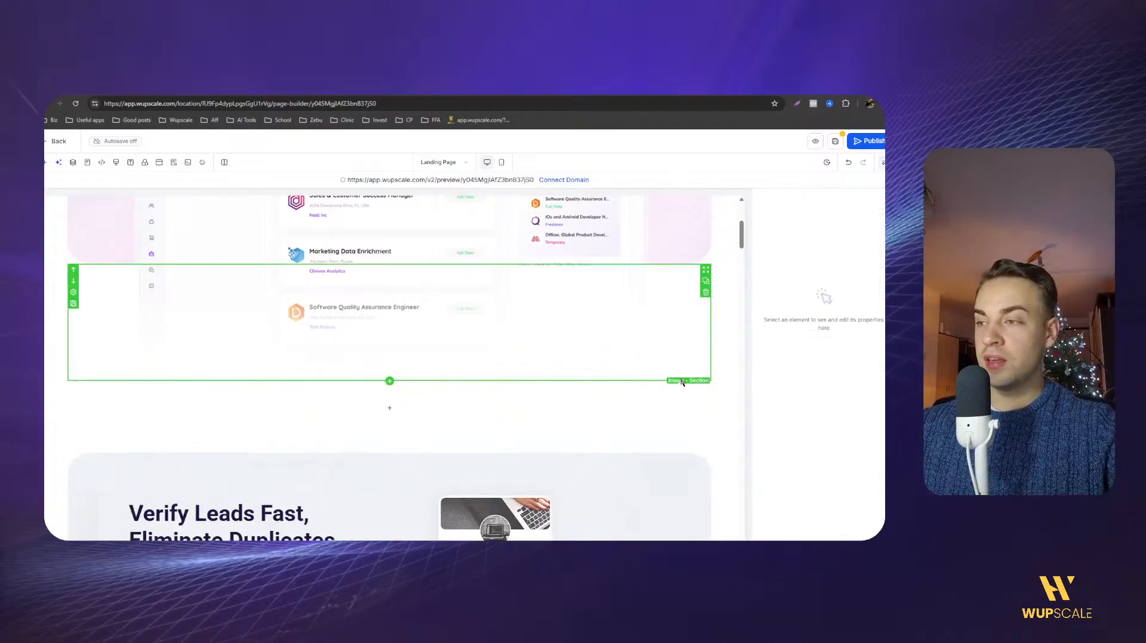
pyautogui.click(706, 409)
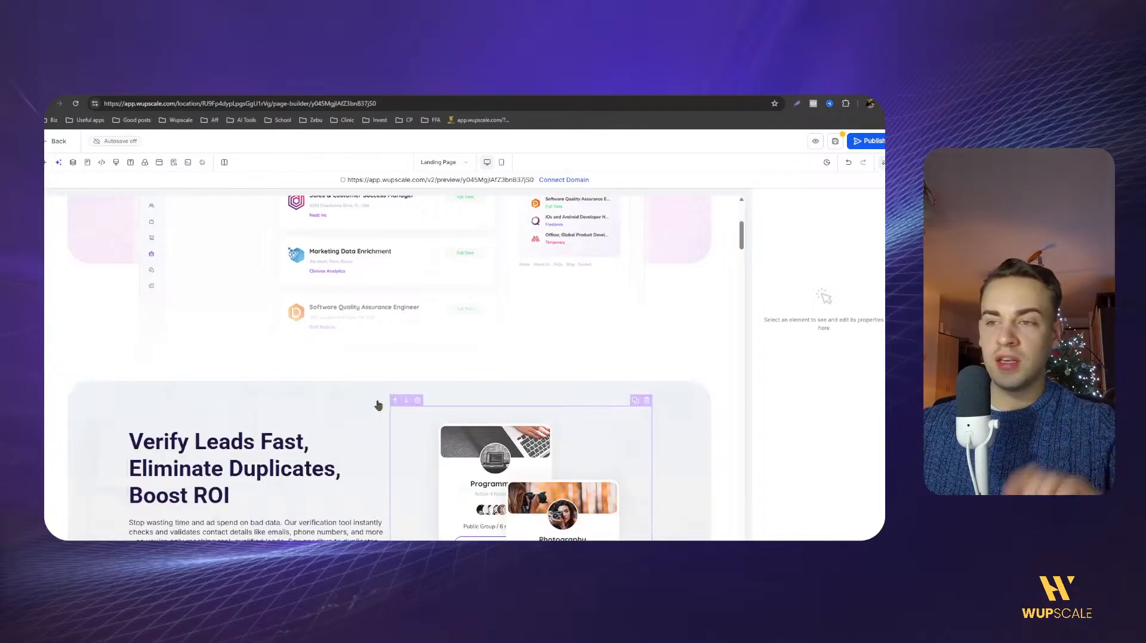
# Insert the second prebuilt Partners section, a single-row logo strip, above the "Verify Leads Fast, Eliminate Duplicates, Boost ROI" section.
pyautogui.click(46, 167)
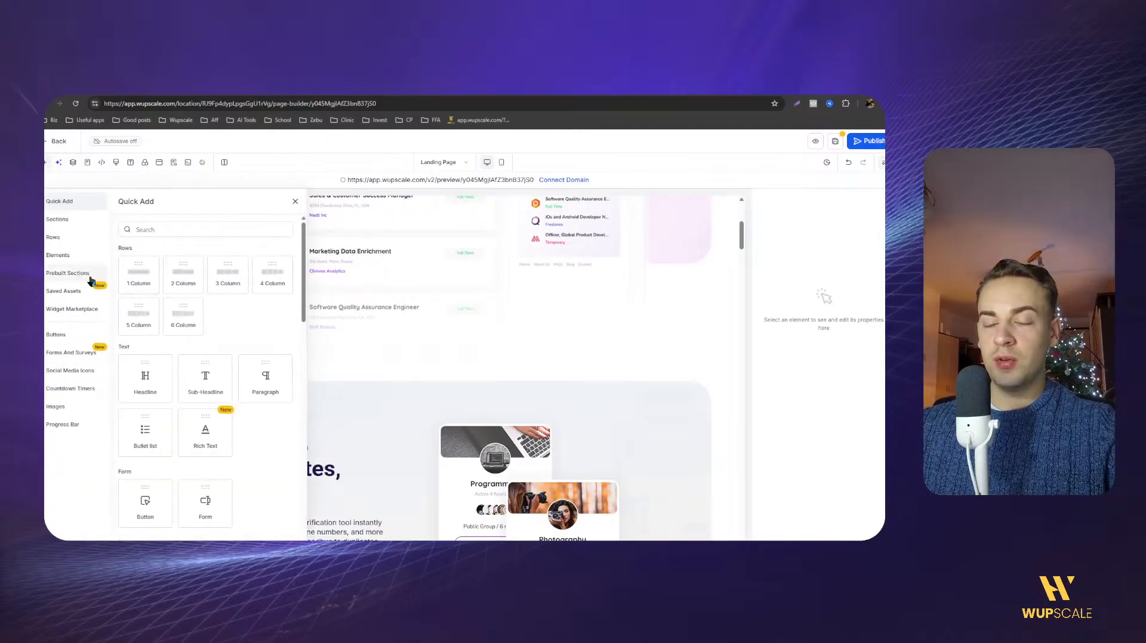
pyautogui.click(82, 275)
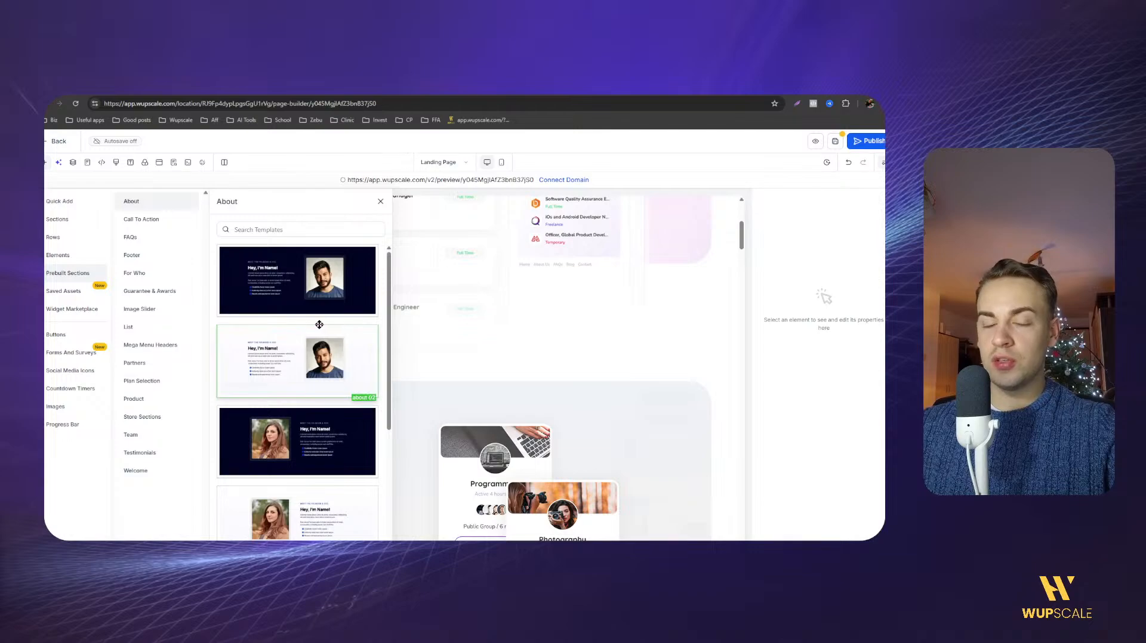
pyautogui.click(143, 239)
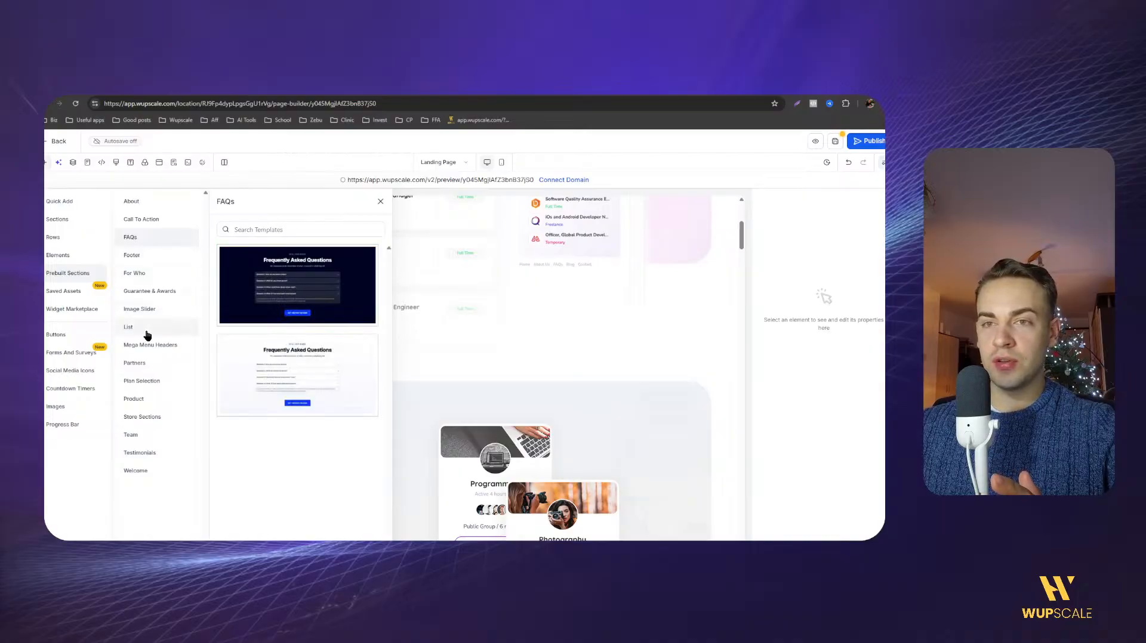
pyautogui.click(157, 363)
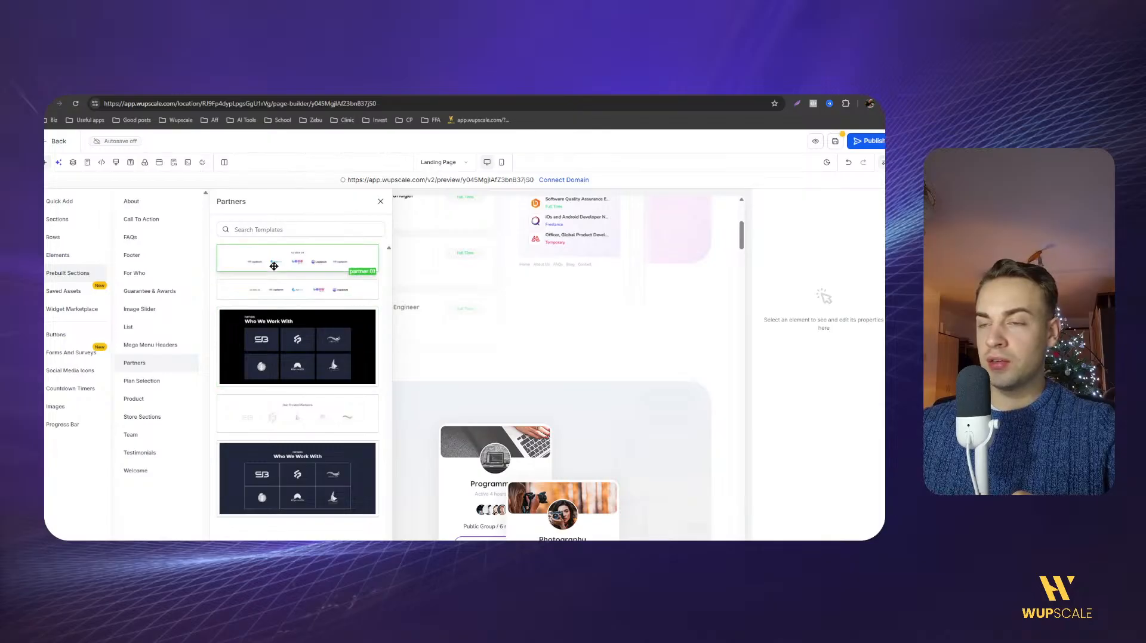
pyautogui.moveTo(260, 292)
pyautogui.mouseDown()
pyautogui.moveTo(393, 315)
pyautogui.moveTo(359, 319)
pyautogui.moveTo(275, 296)
pyautogui.mouseUp()
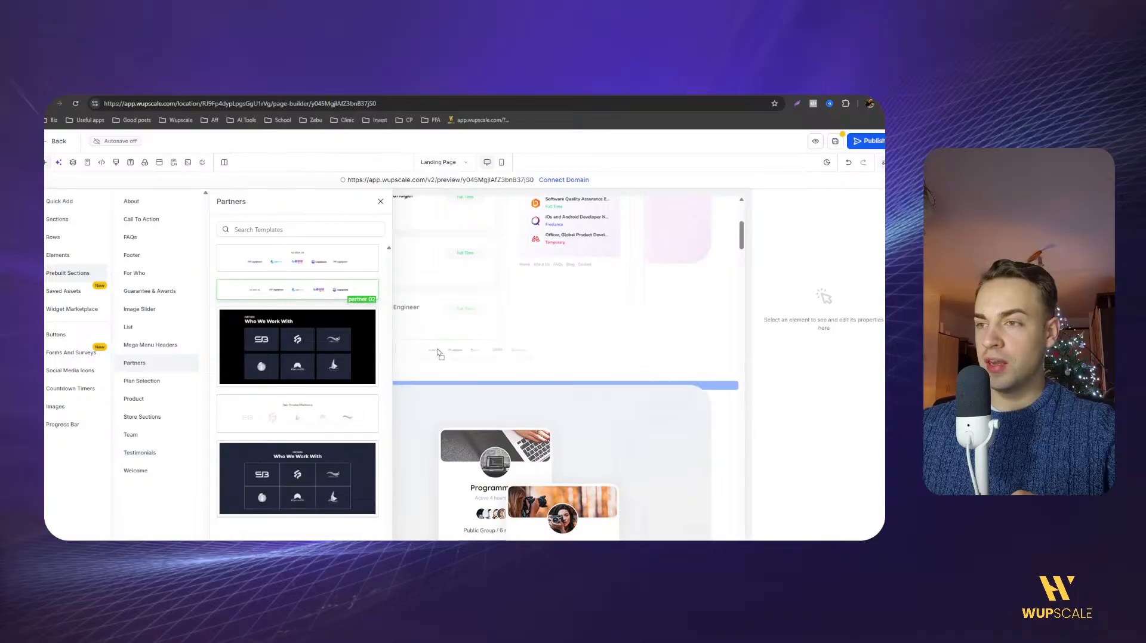
pyautogui.click(452, 386)
pyautogui.click(381, 202)
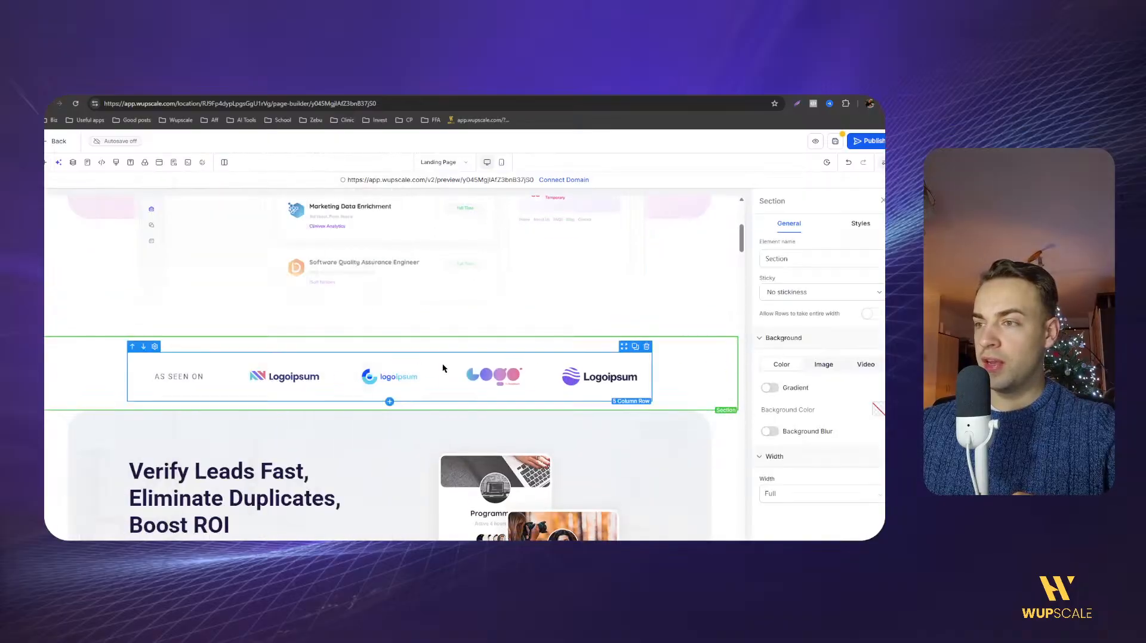
# Delete the inserted "AS SEEN ON" partner logos section.
pyautogui.click(285, 370)
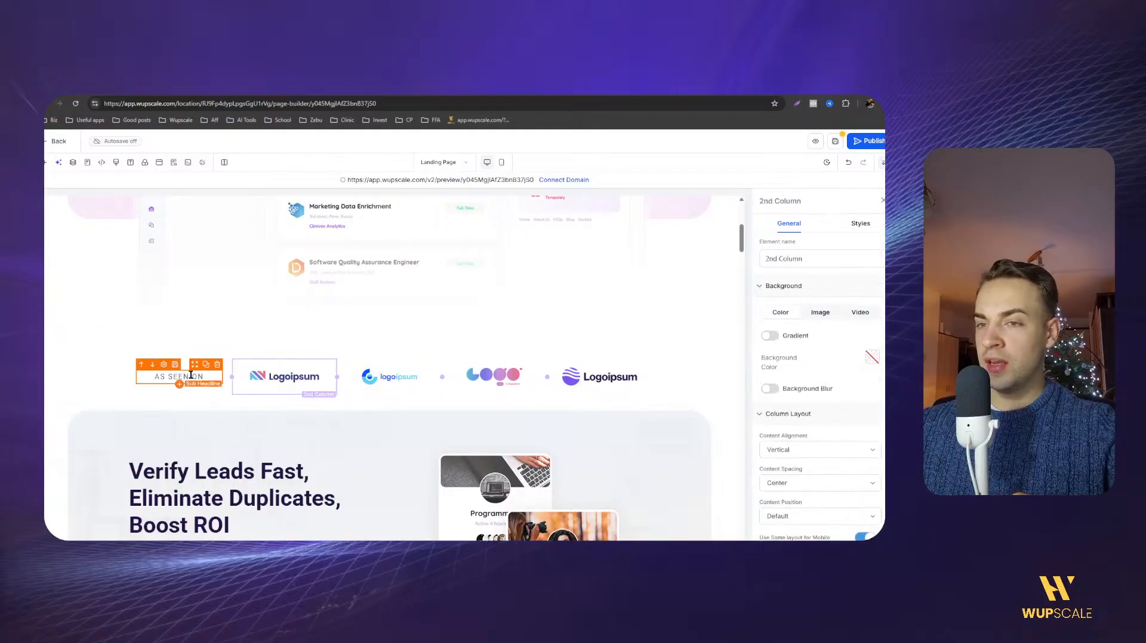
pyautogui.click(704, 357)
pyautogui.click(733, 366)
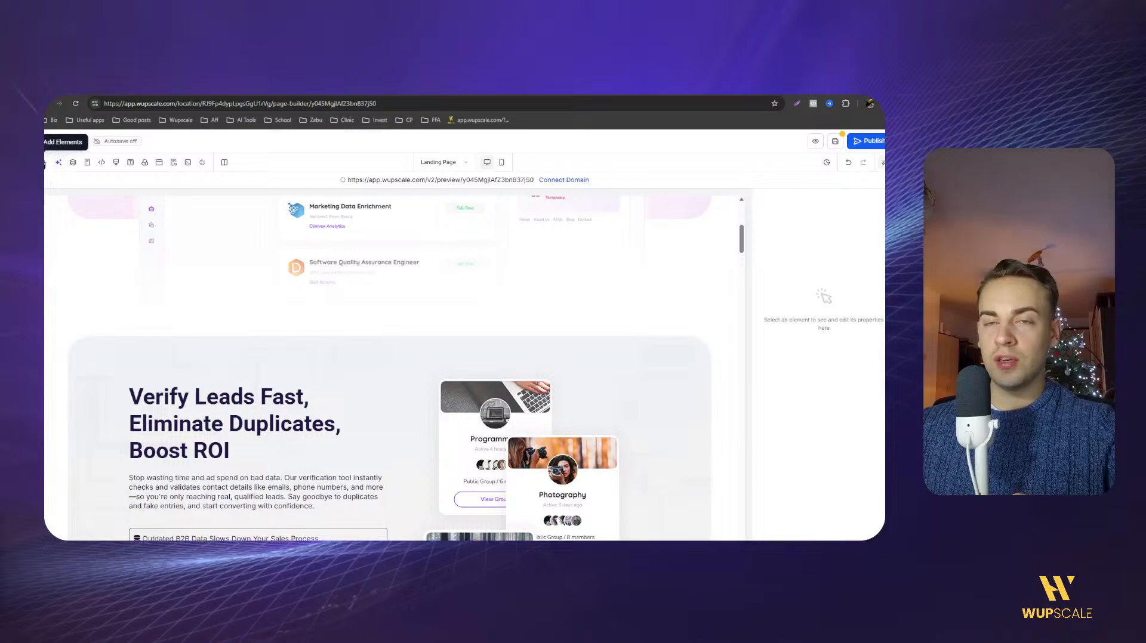
# Add a Logo Showcase element between the hero image and the "Verify Leads Fast" section.
pyautogui.click(47, 162)
pyautogui.click(68, 202)
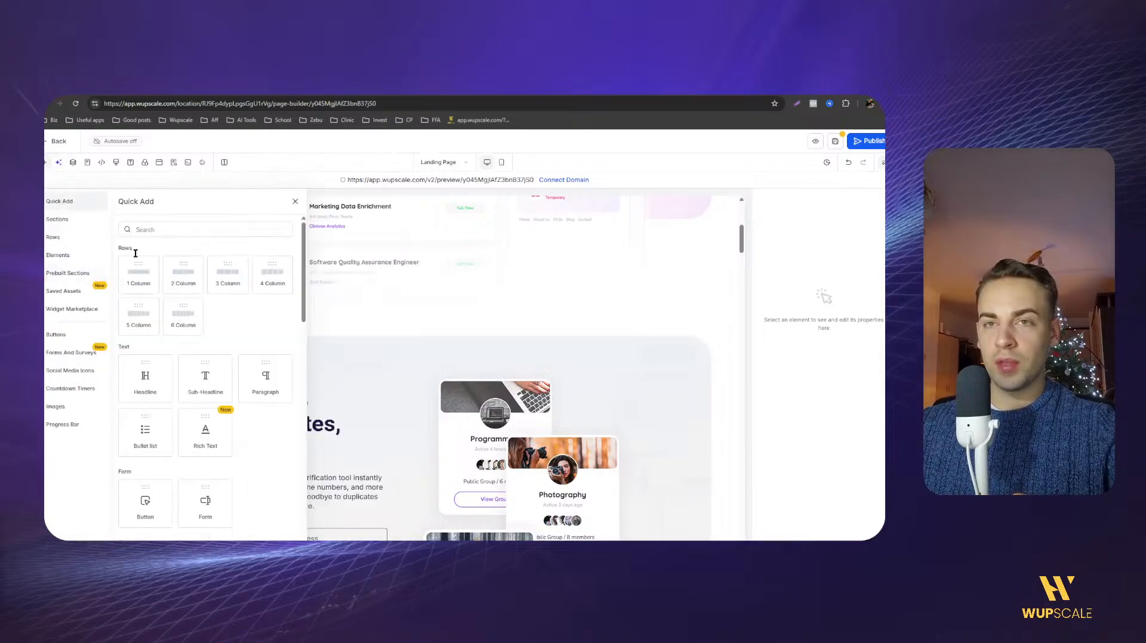
pyautogui.scroll(-10, 191, 345)
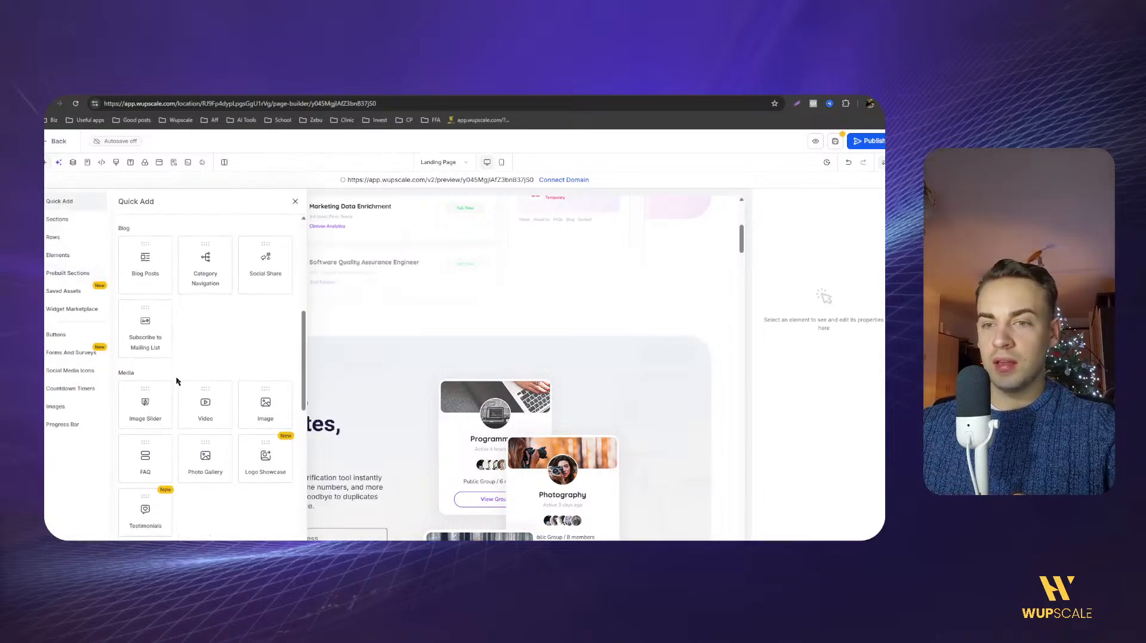
pyautogui.moveTo(262, 427); pyautogui.dragTo(396, 365)
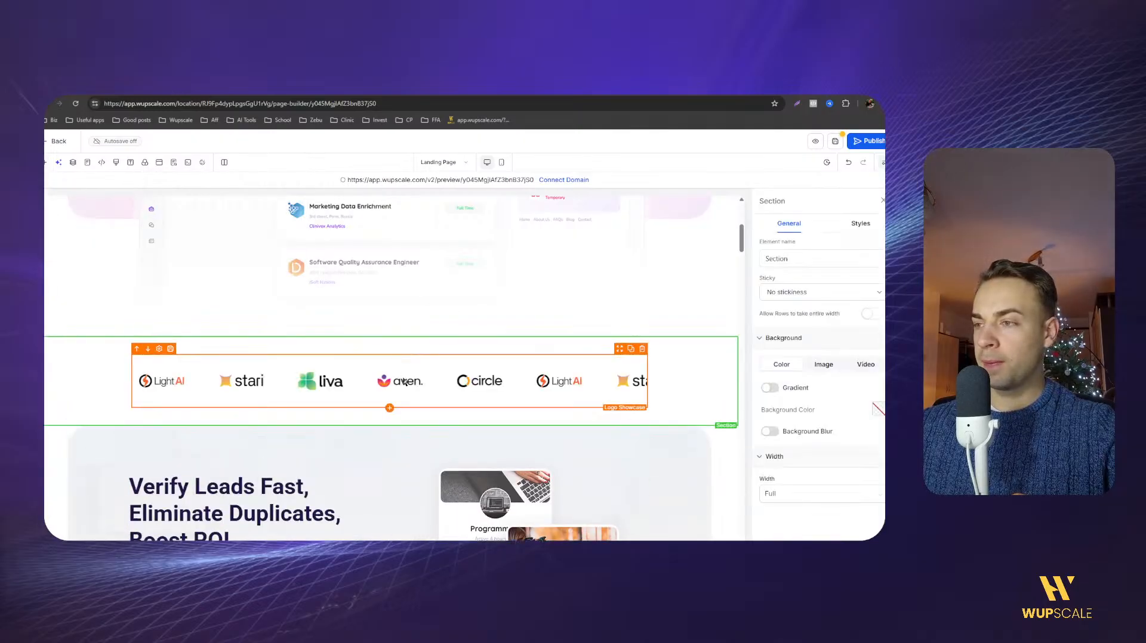
# Examine the Logo Showcase's layout and image settings, including the media storage for replacing a logo.
pyautogui.click(337, 381)
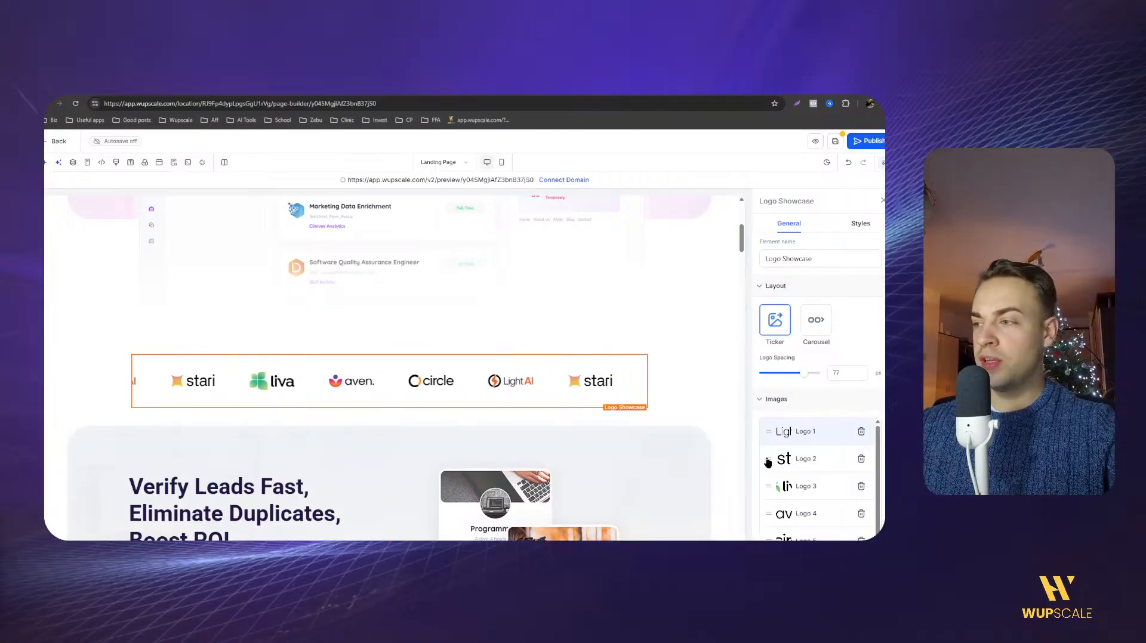
pyautogui.scroll(-2, 604, 323)
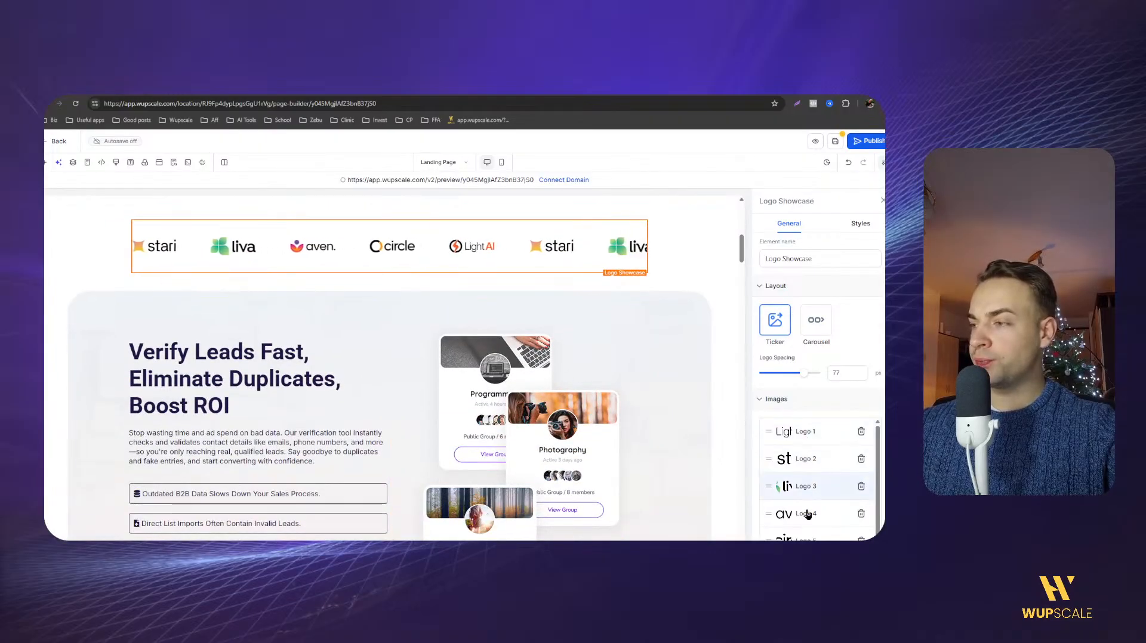
pyautogui.scroll(-5, 800, 465)
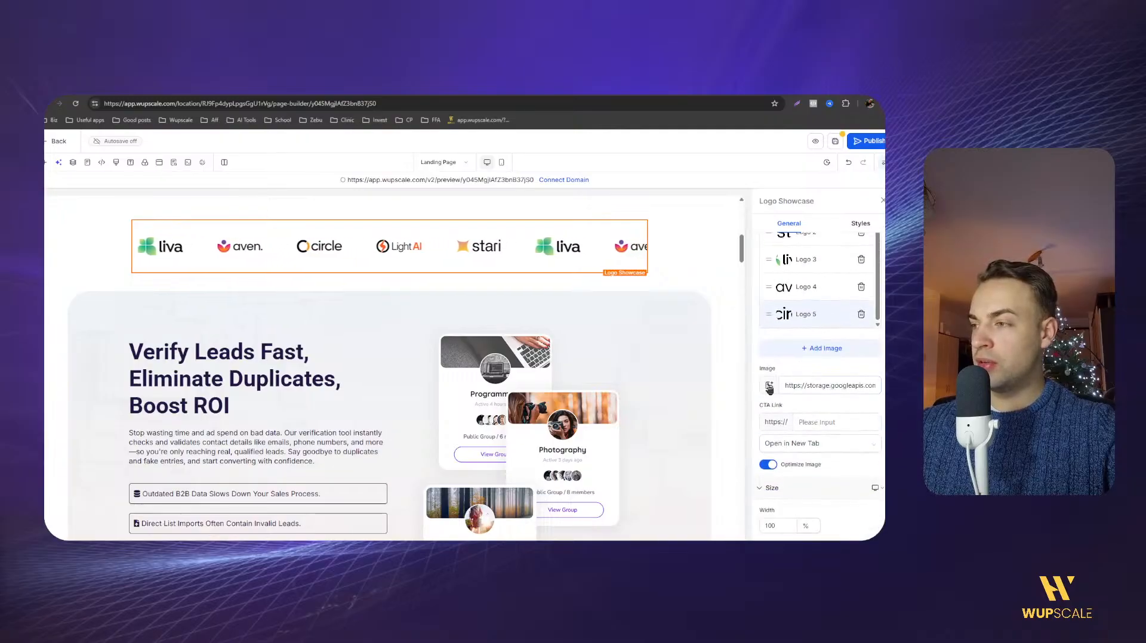
pyautogui.click(769, 386)
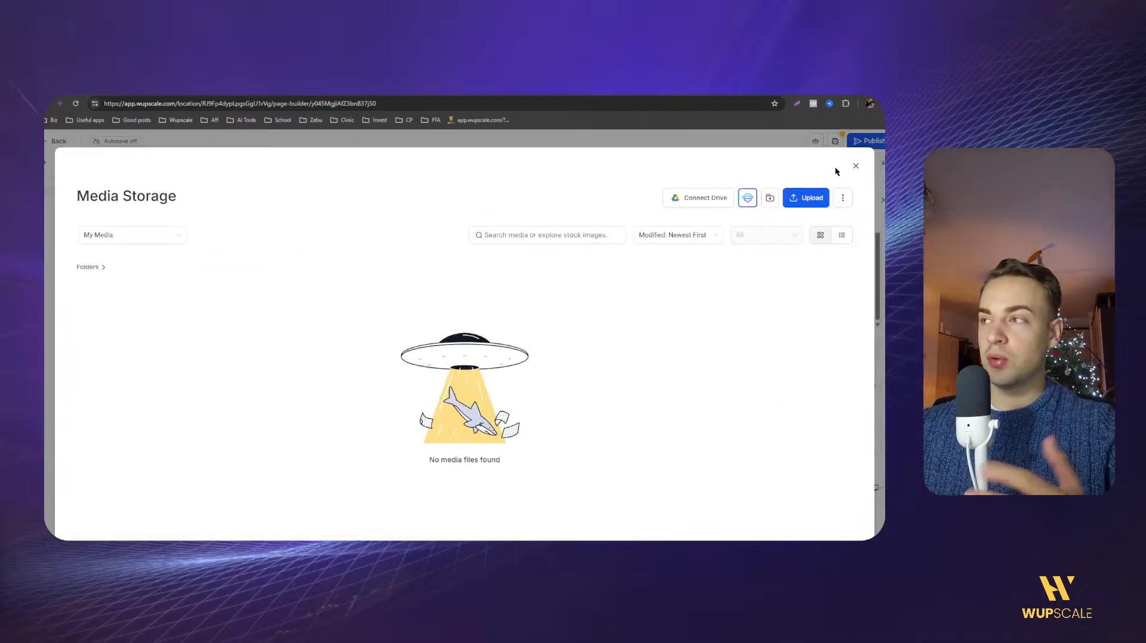
pyautogui.click(854, 167)
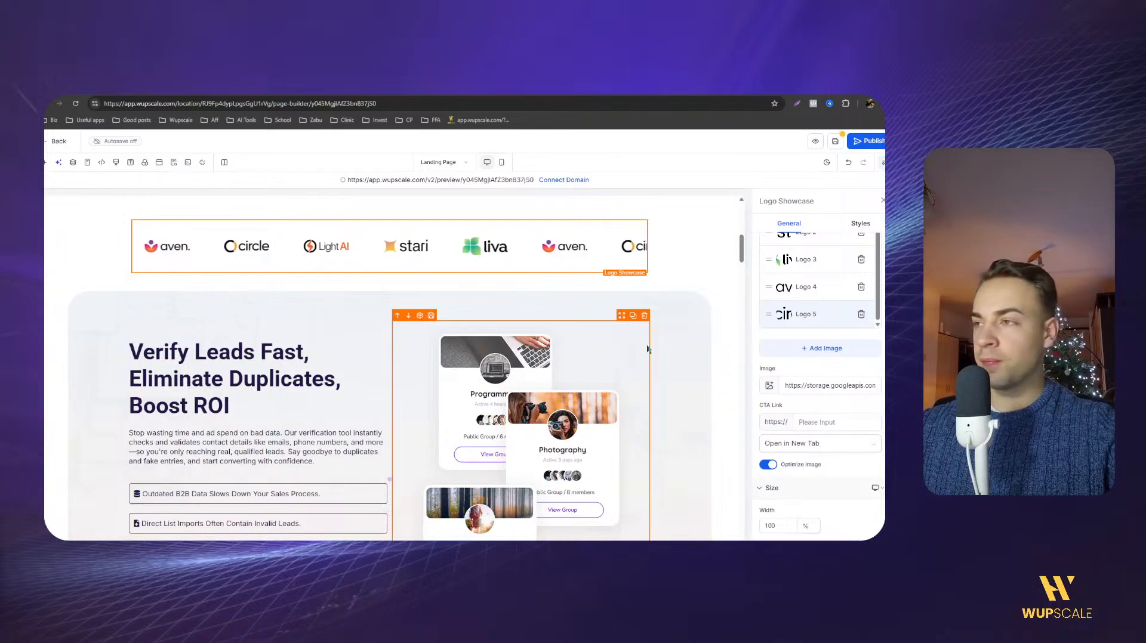
# Delete the section containing the Logo Showcase.
pyautogui.scroll(3, 660, 363)
pyautogui.click(735, 410)
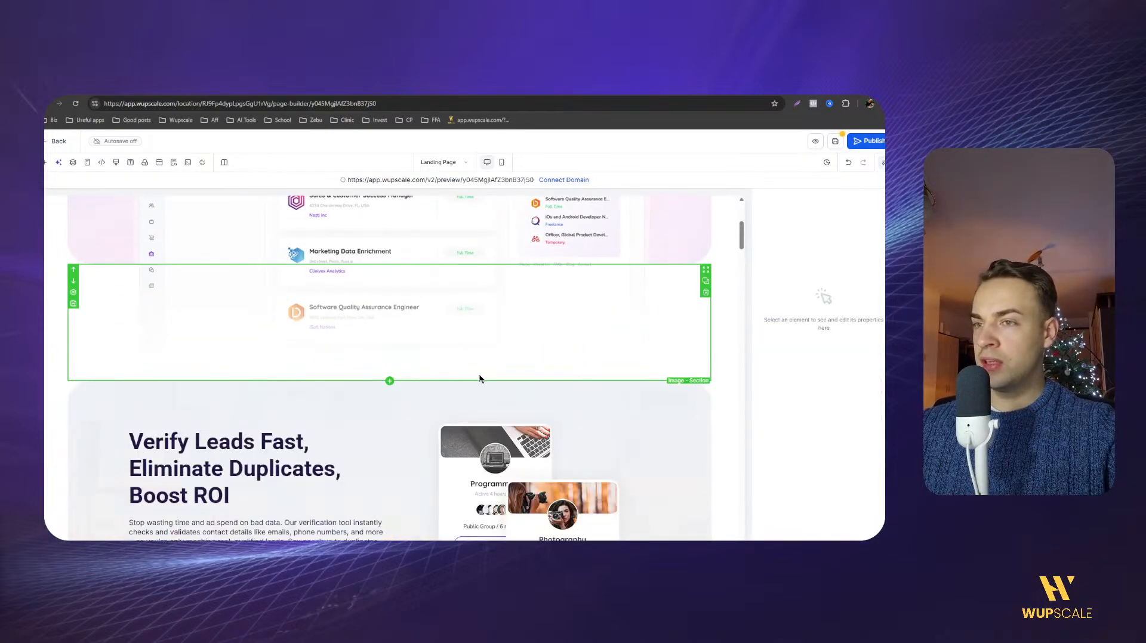
# Delete the section with the profile photos on a pink wave, above the "Smart Lead Verification" label.
pyautogui.scroll(3, 451, 382)
pyautogui.scroll(-4, 382, 388)
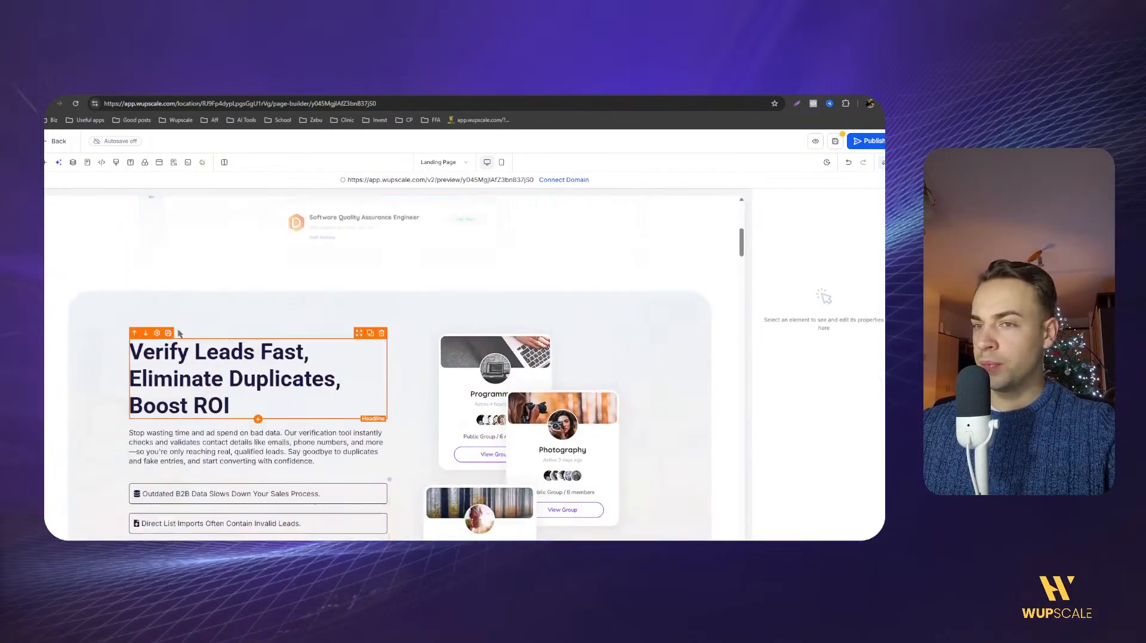
pyautogui.click(108, 350)
pyautogui.scroll(-4, 108, 358)
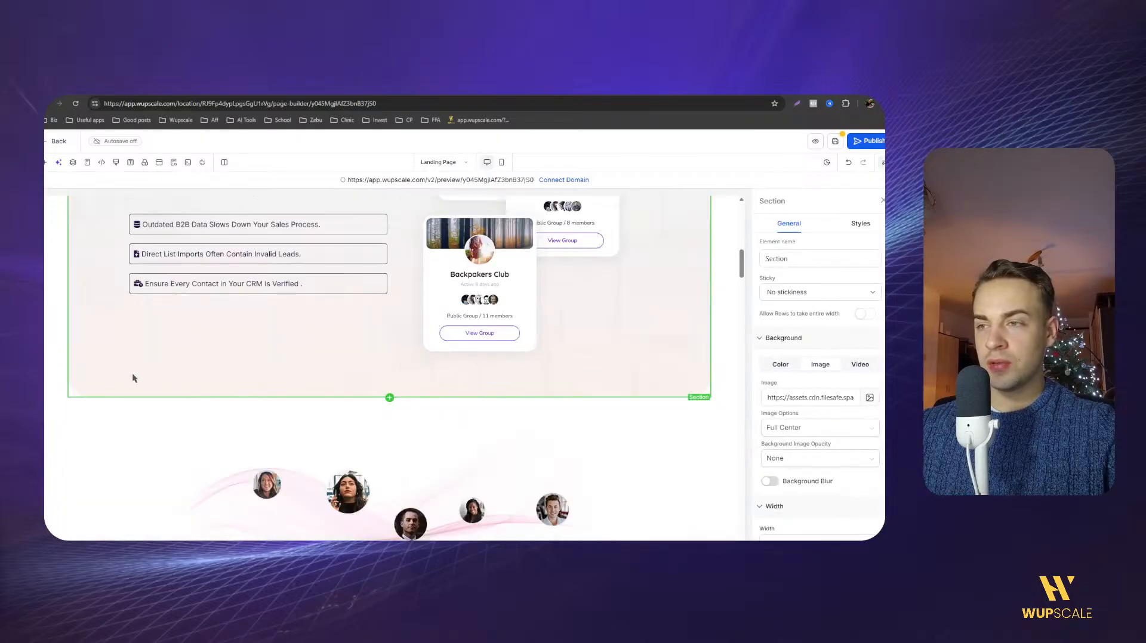
pyautogui.scroll(-3, 137, 395)
pyautogui.click(69, 410)
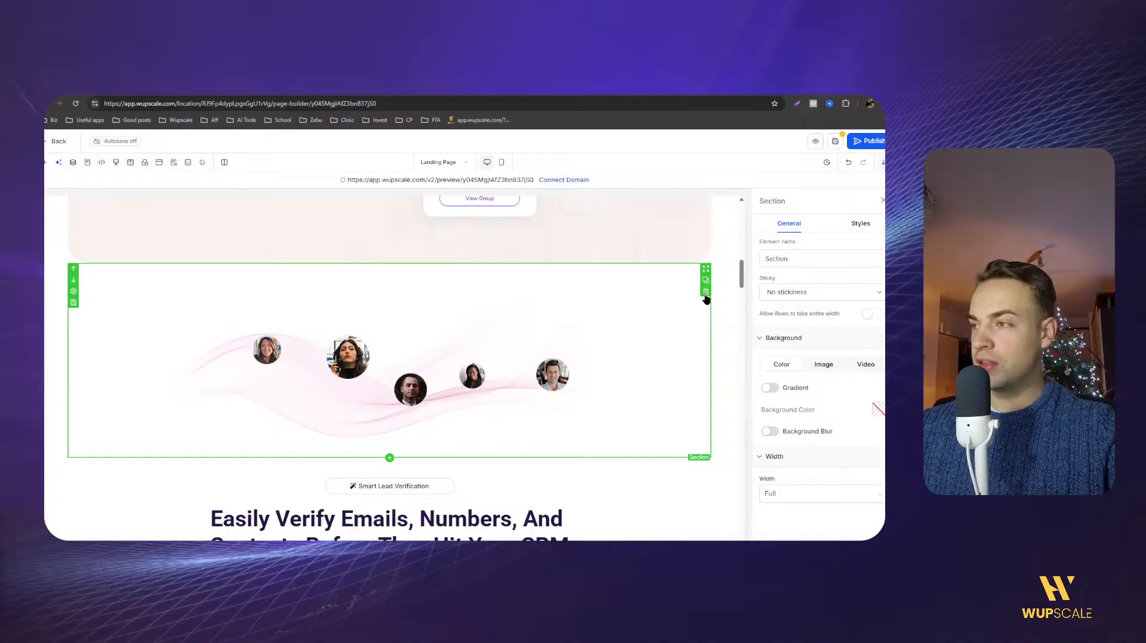
pyautogui.click(705, 292)
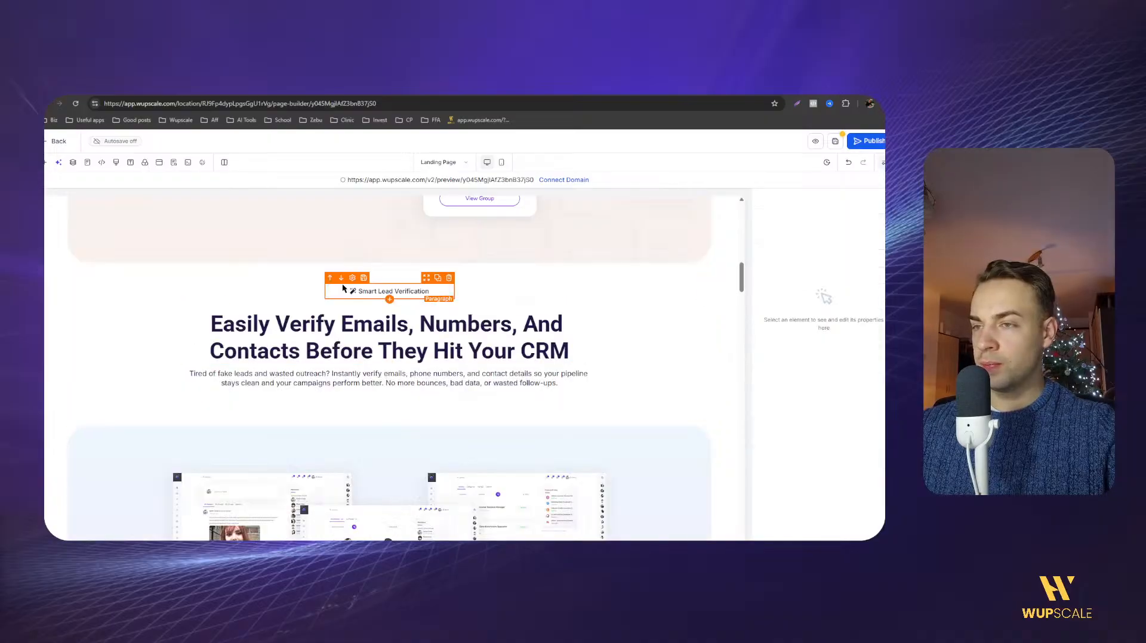
# Return to the top of the landing page and switch to ChatGPT with an empty chat.
pyautogui.scroll(10, 287, 331)
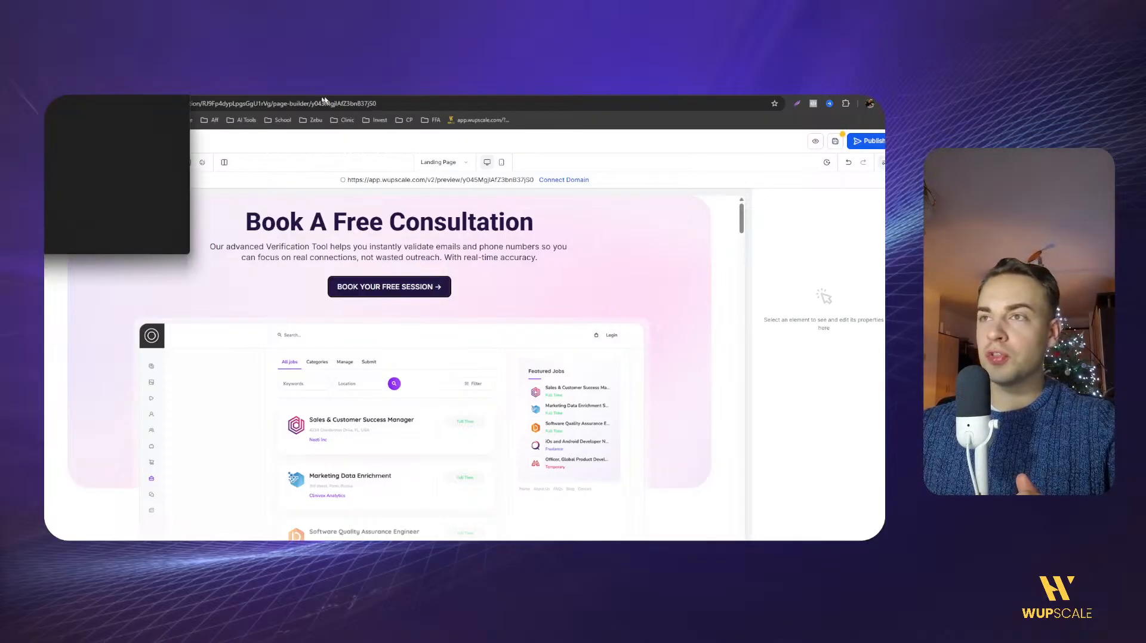
pyautogui.click(445, 95)
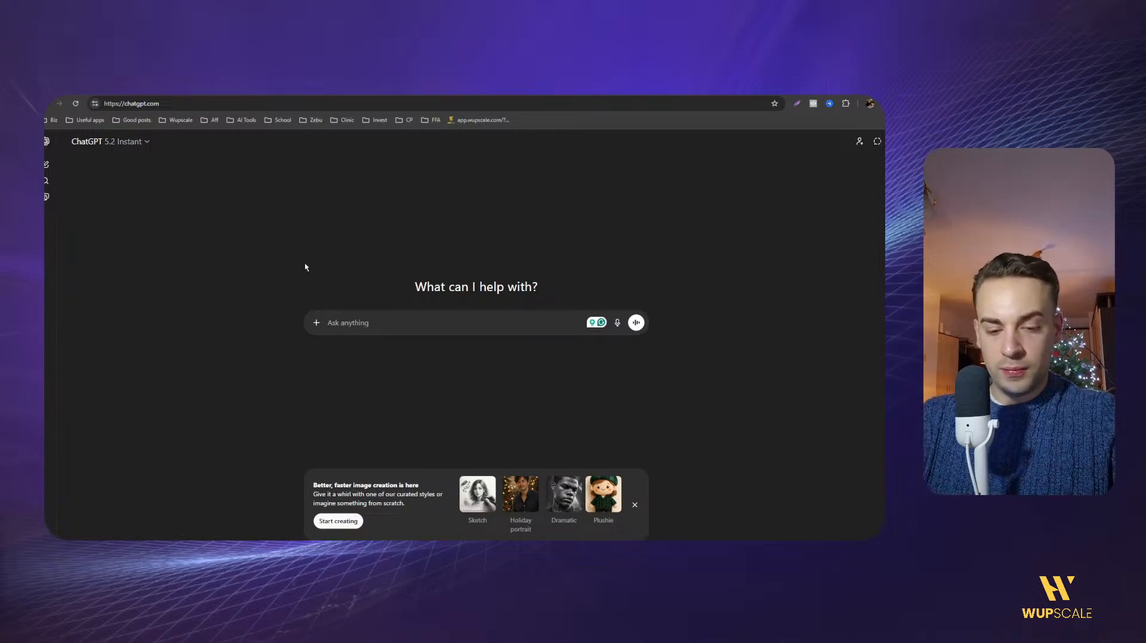
# Start the prompt with "I'm building my personal landing page under" followed by the personal website domain.
pyautogui.write('I')
pyautogui.write("'m building my")
pyautogui.write(' pero')
pyautogui.write('sona')
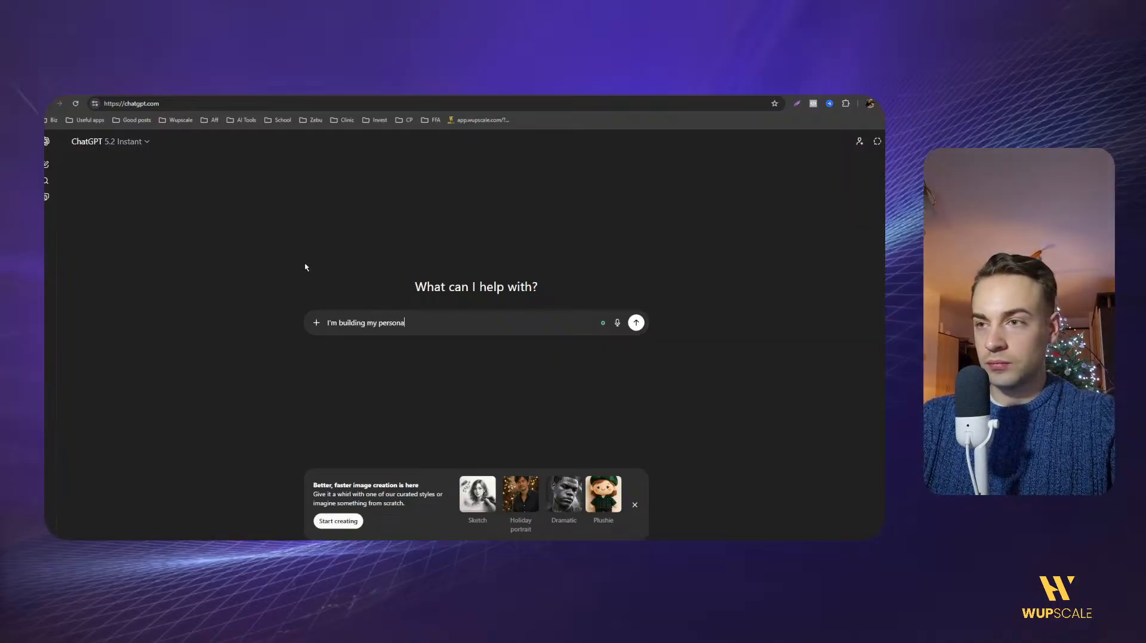
pyautogui.write('l landing ')
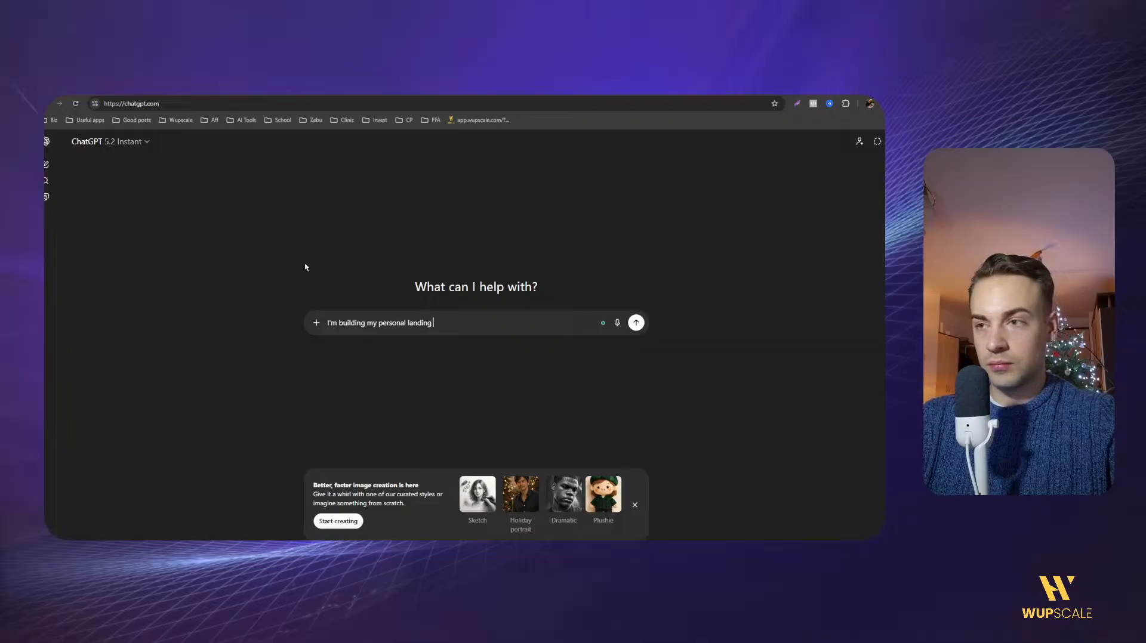
pyautogui.write('page under mat')
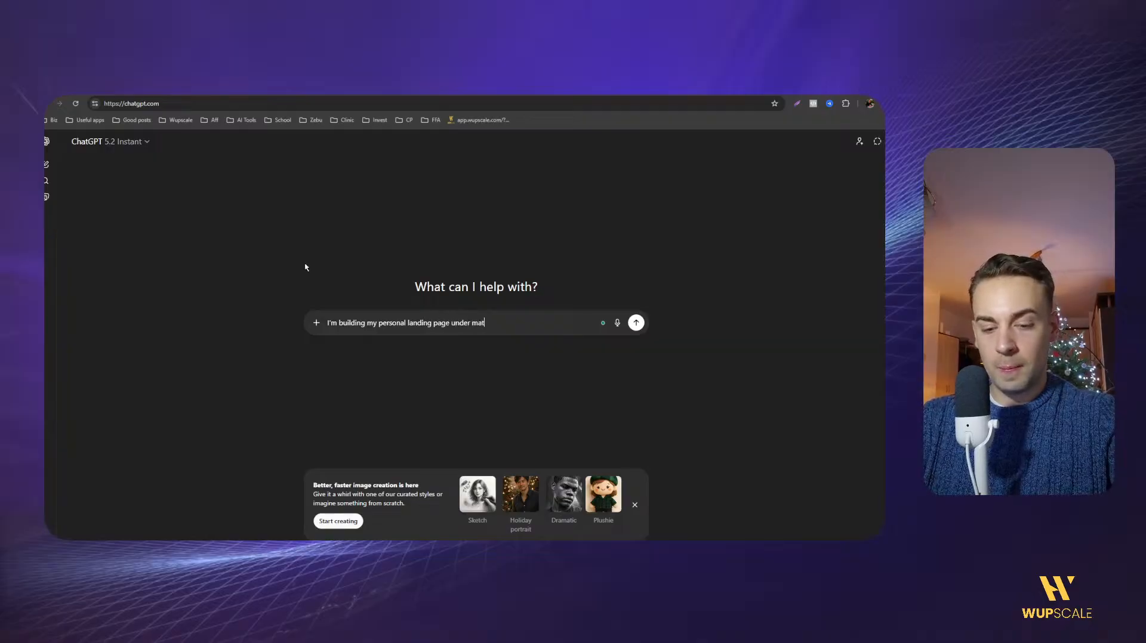
pyautogui.write('ehunyor-')
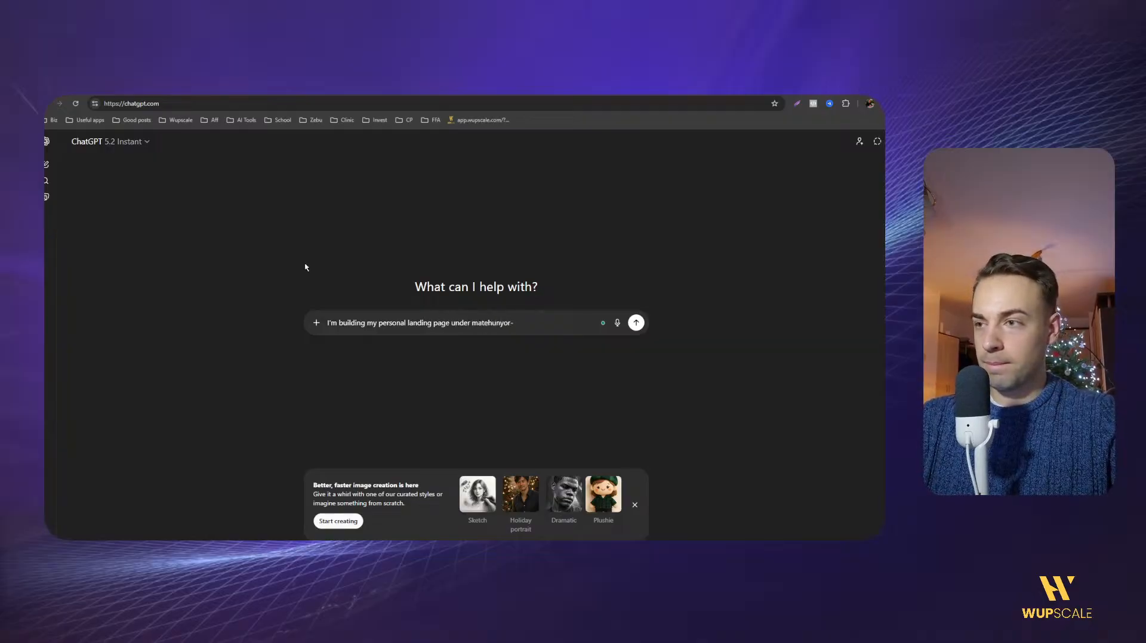
pyautogui.write('co.com')
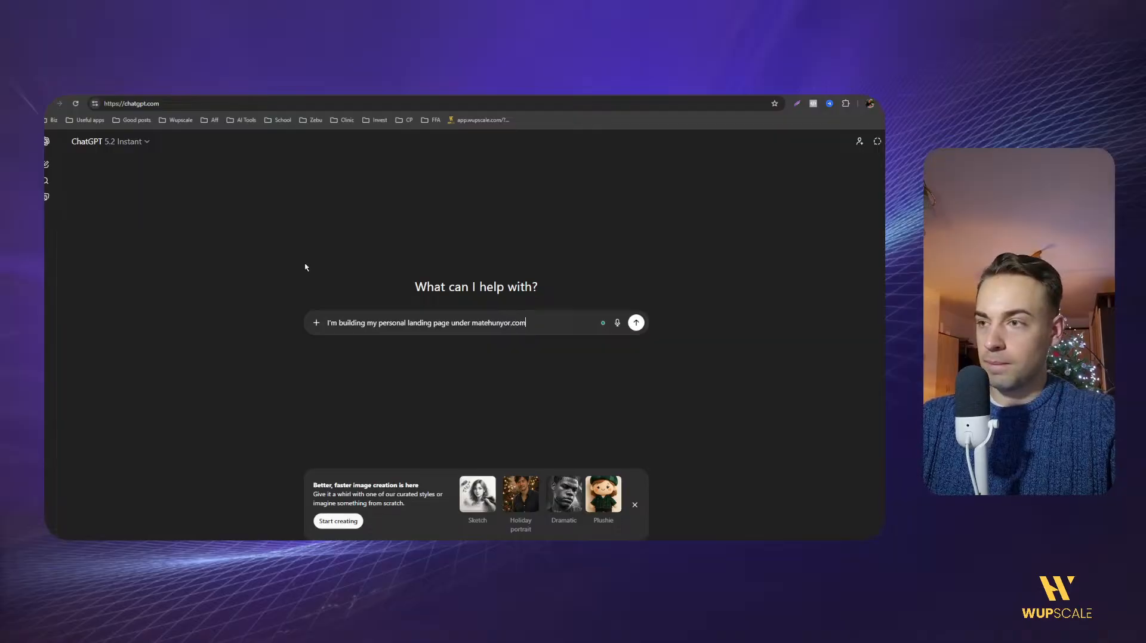
# Add the line "Let's share my experiences here, and the main goal is going to be to get the website visitors to book a free consultation.".
pyautogui.write("Let's sha")
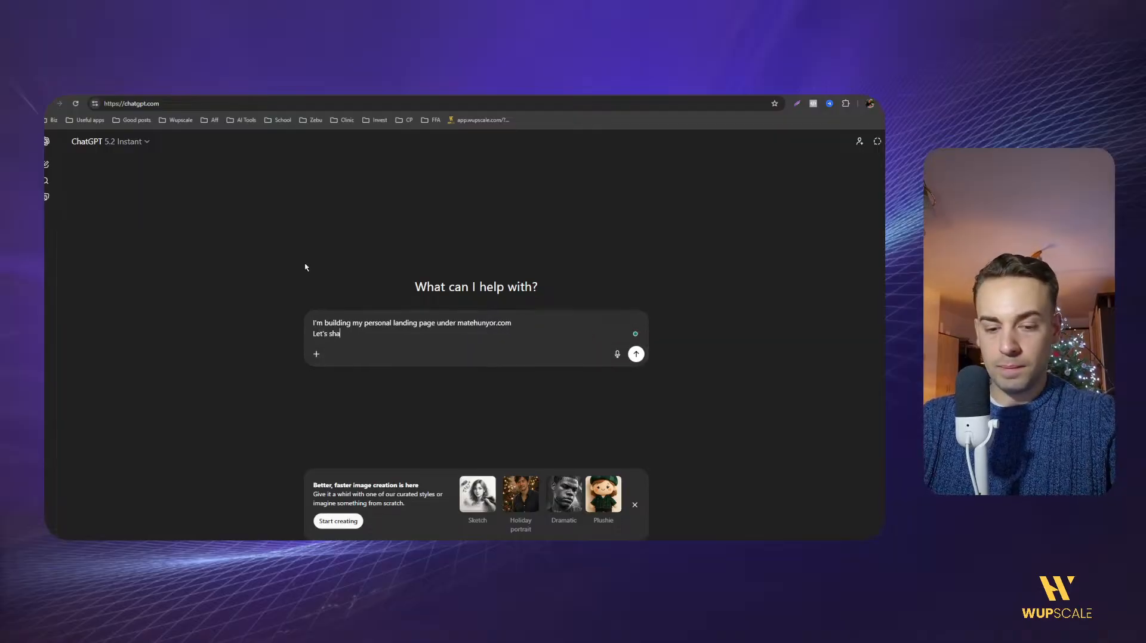
pyautogui.write('re my experience')
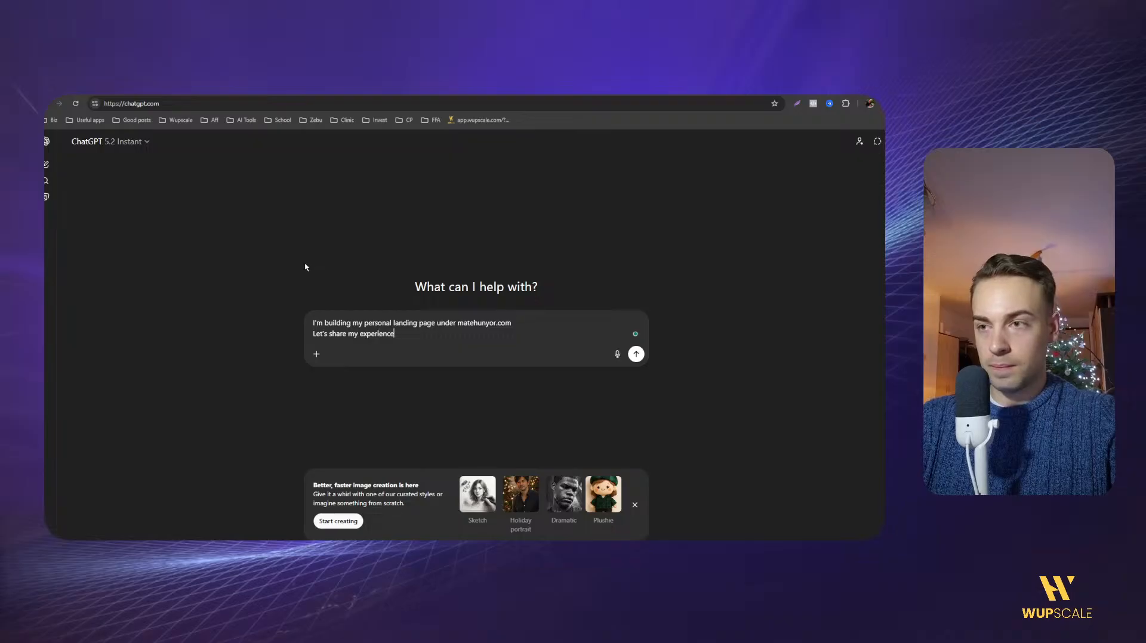
pyautogui.write('s w')
pyautogui.press('BackSpace')
pyautogui.write('here, ')
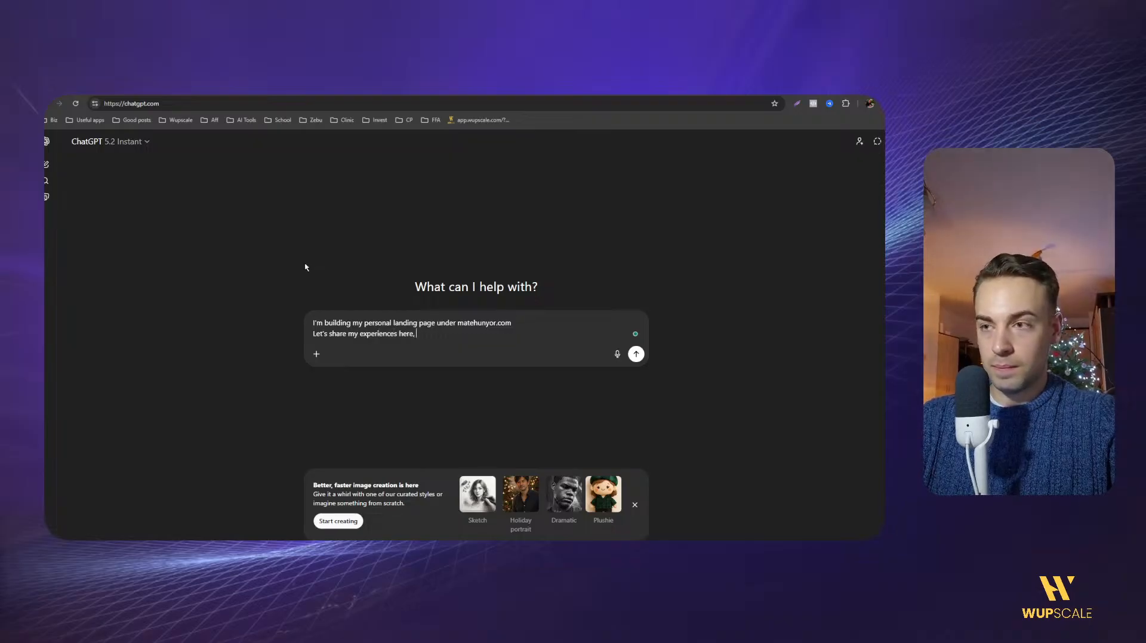
pyautogui.write('and the main goal is going to be ')
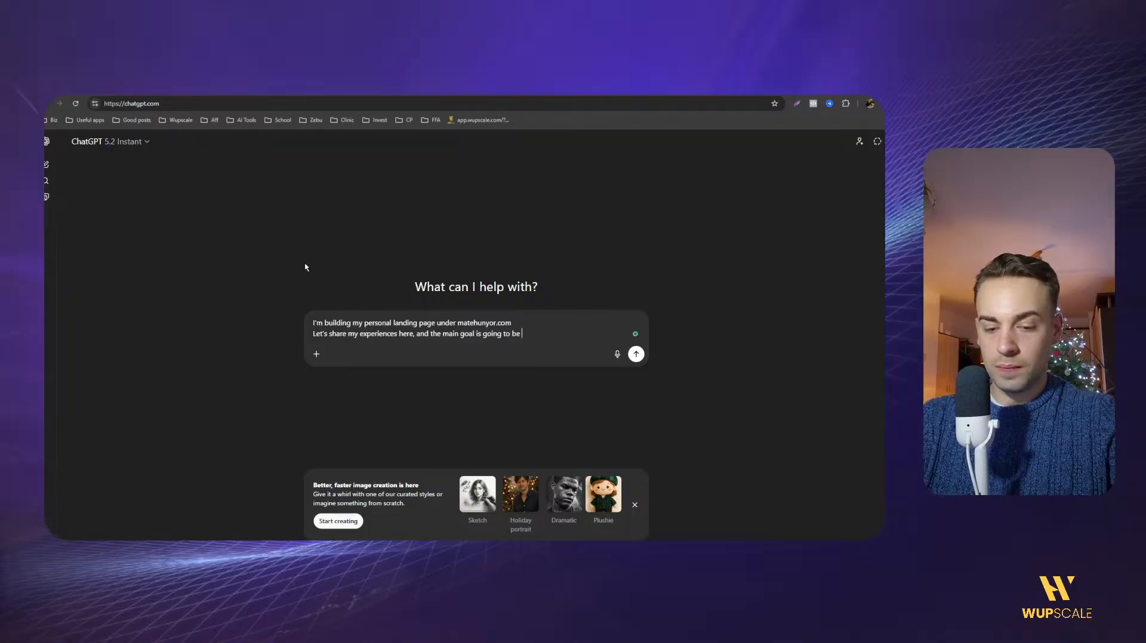
pyautogui.write('tog')
pyautogui.write('get the website ')
pyautogui.write('visitor')
pyautogui.write('s to bo')
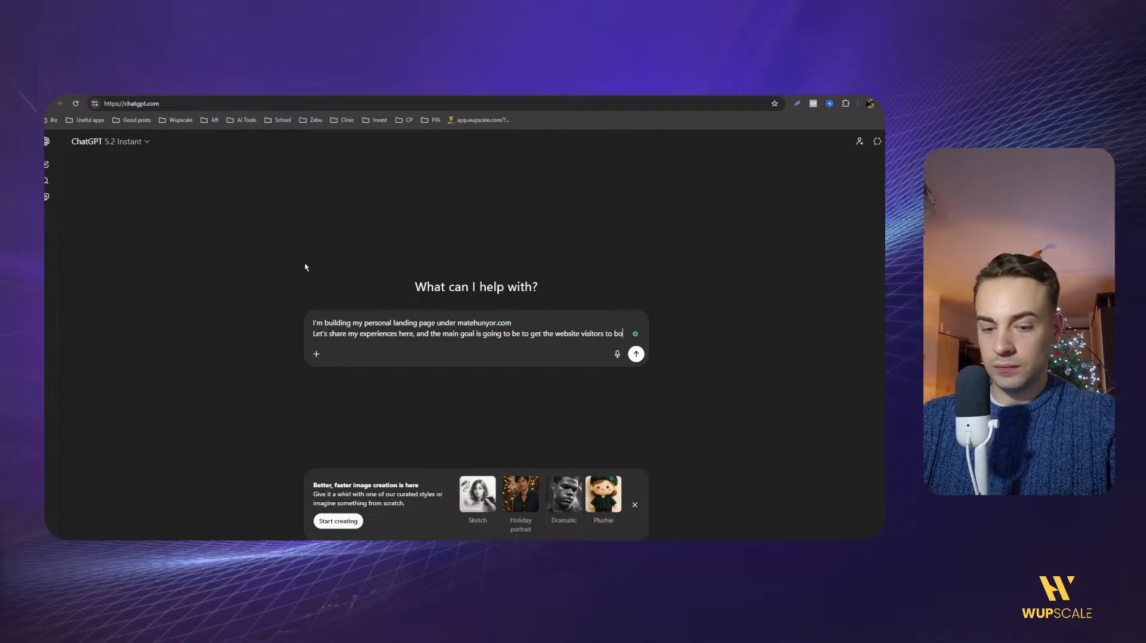
pyautogui.write('ok a free consu')
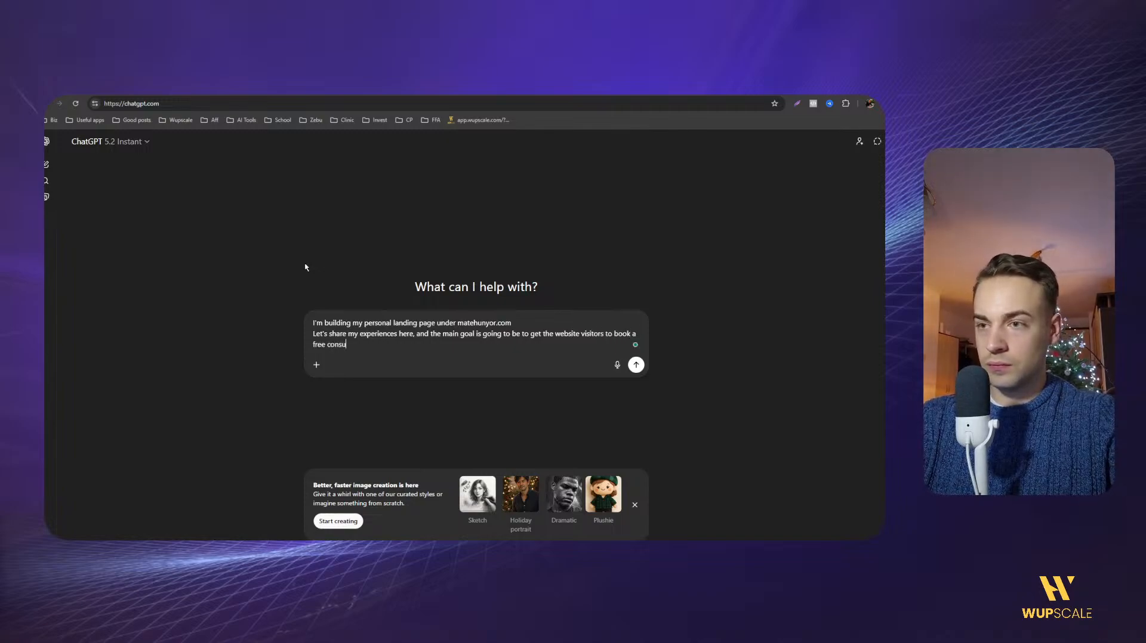
pyautogui.write('ltation.')
pyautogui.hotkey('shift', 'Return')
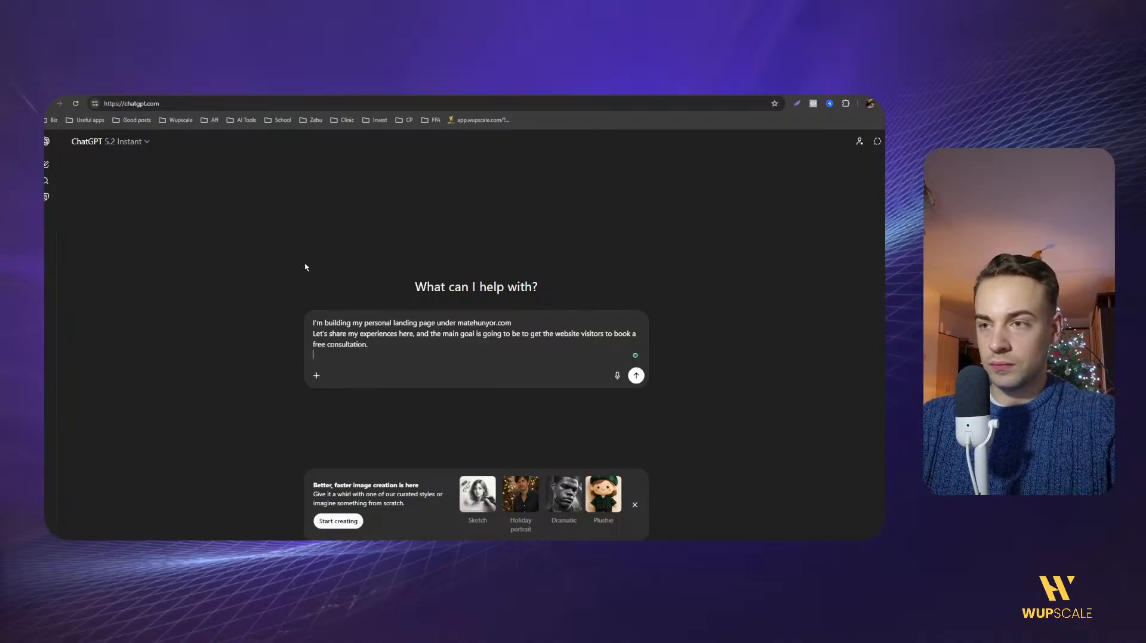
# Add the line "For this, I will need a landing page layout plan, a full landing page copy and other advices you have".
pyautogui.write('For this, I will need a landi')
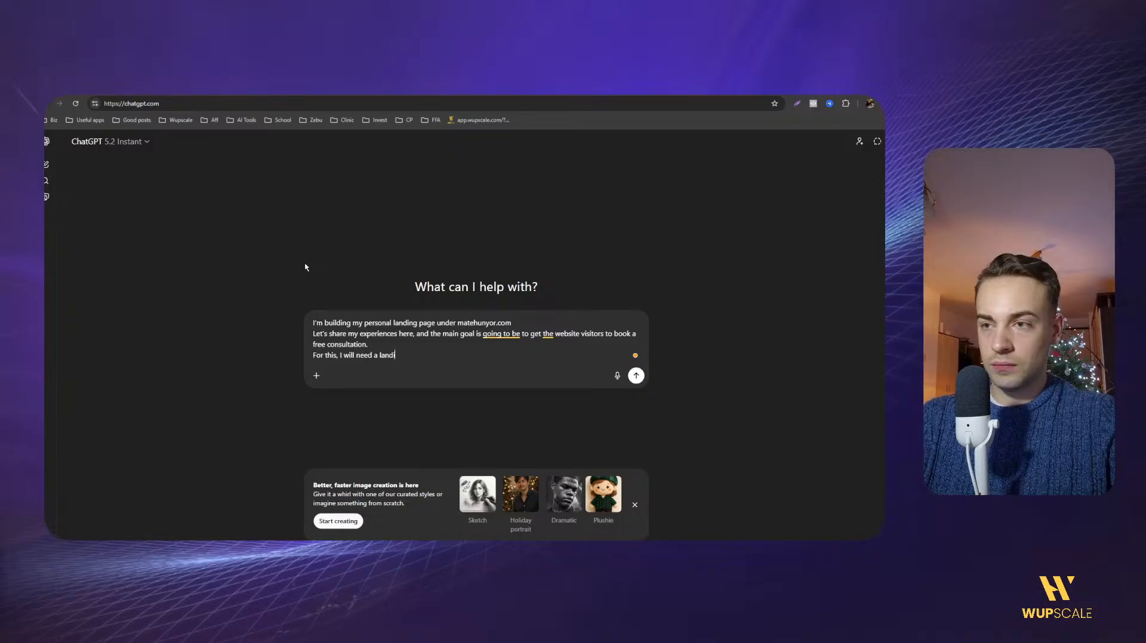
pyautogui.write('ng page layout')
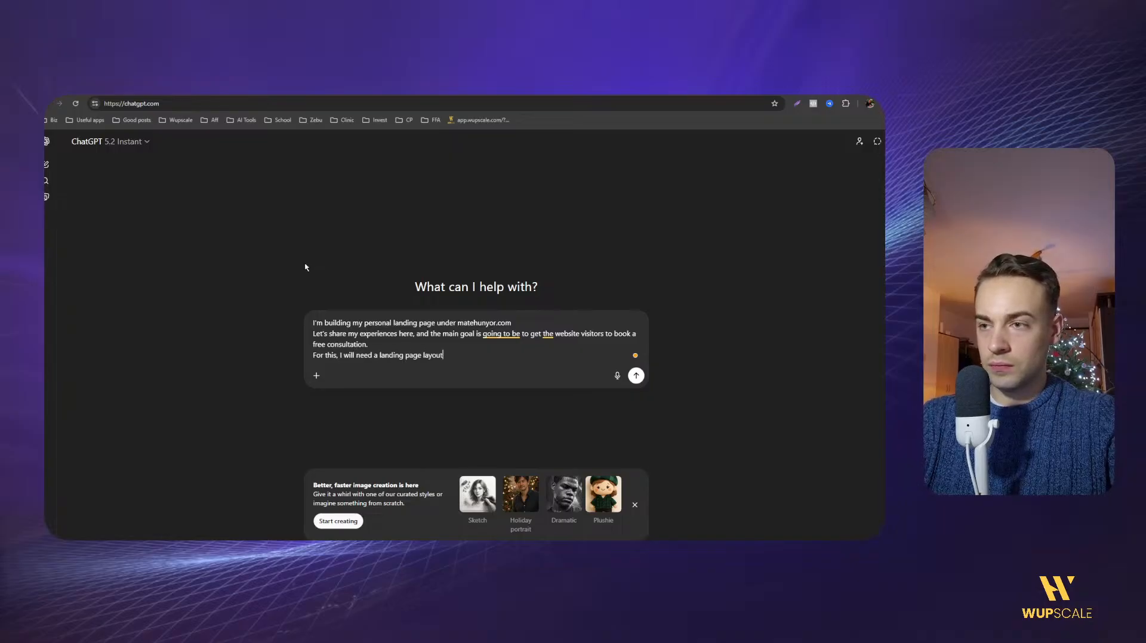
pyautogui.write(' plan, a full lan')
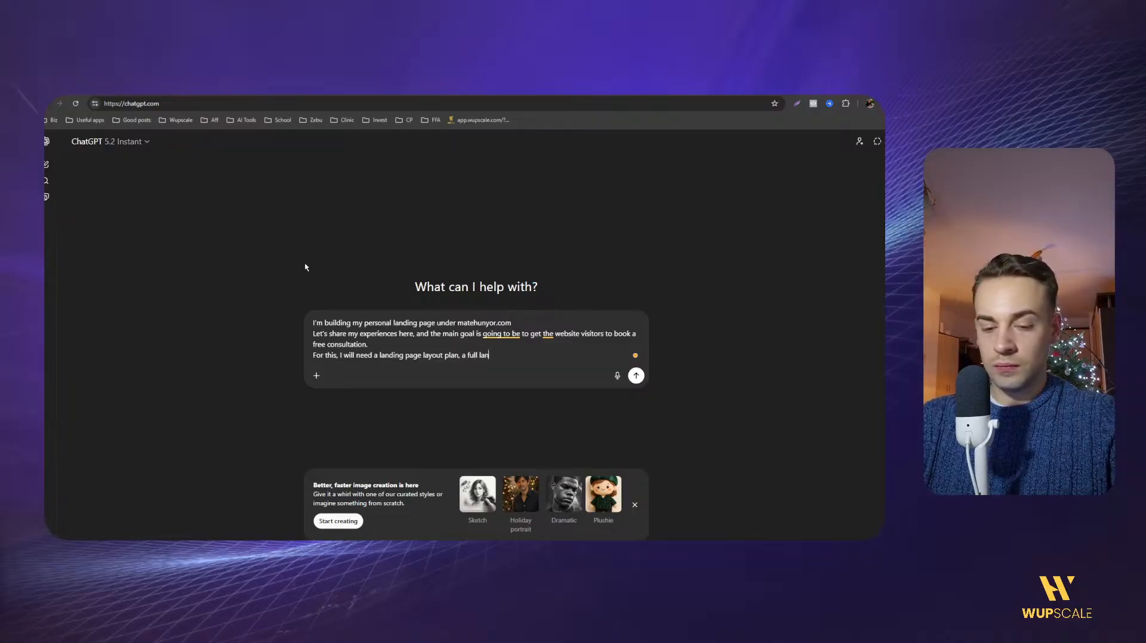
pyautogui.write('ding page copy and')
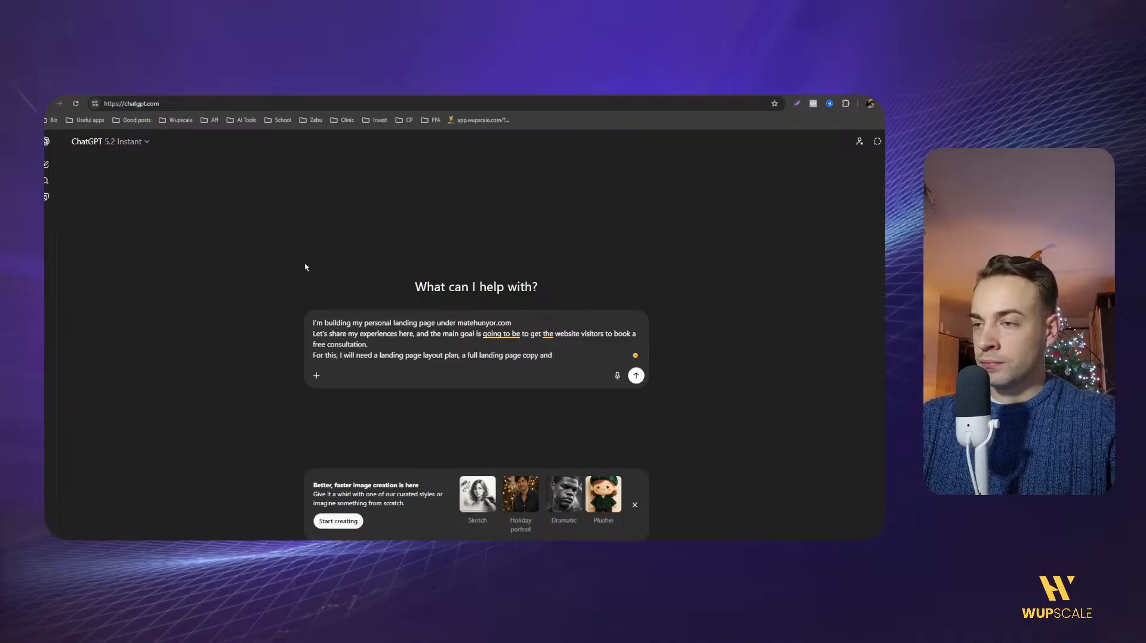
pyautogui.write(' other advices you have')
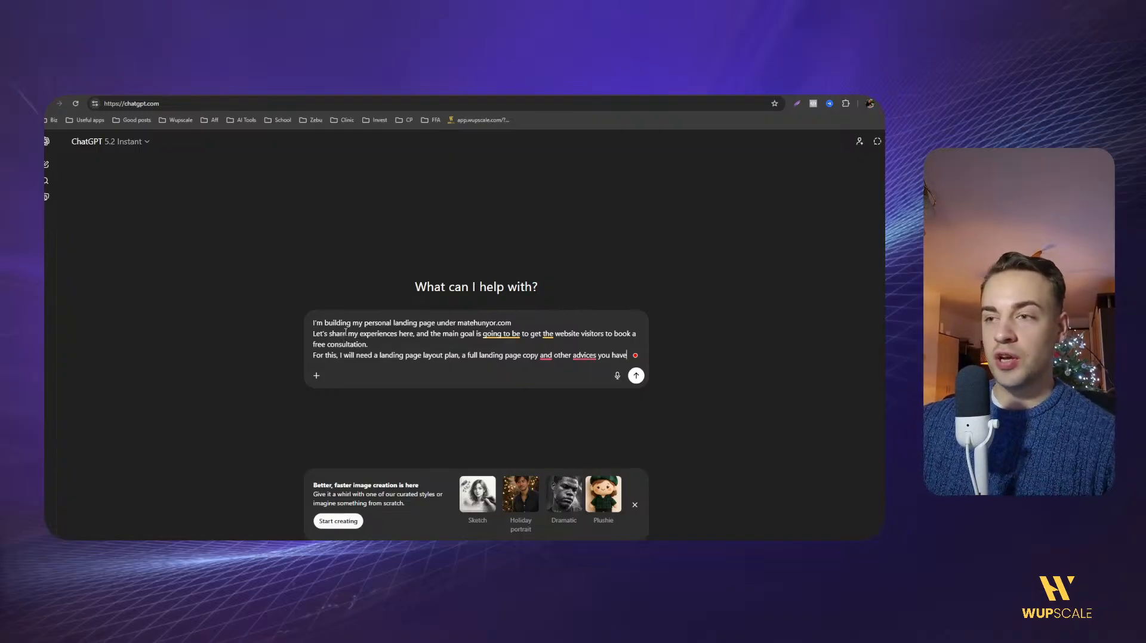
# Extend the consultation sentence with ", so lets have a CTA button for this - they will book on another page with my calendar" and send the prompt.
pyautogui.moveTo(346, 332); pyautogui.dragTo(386, 334)
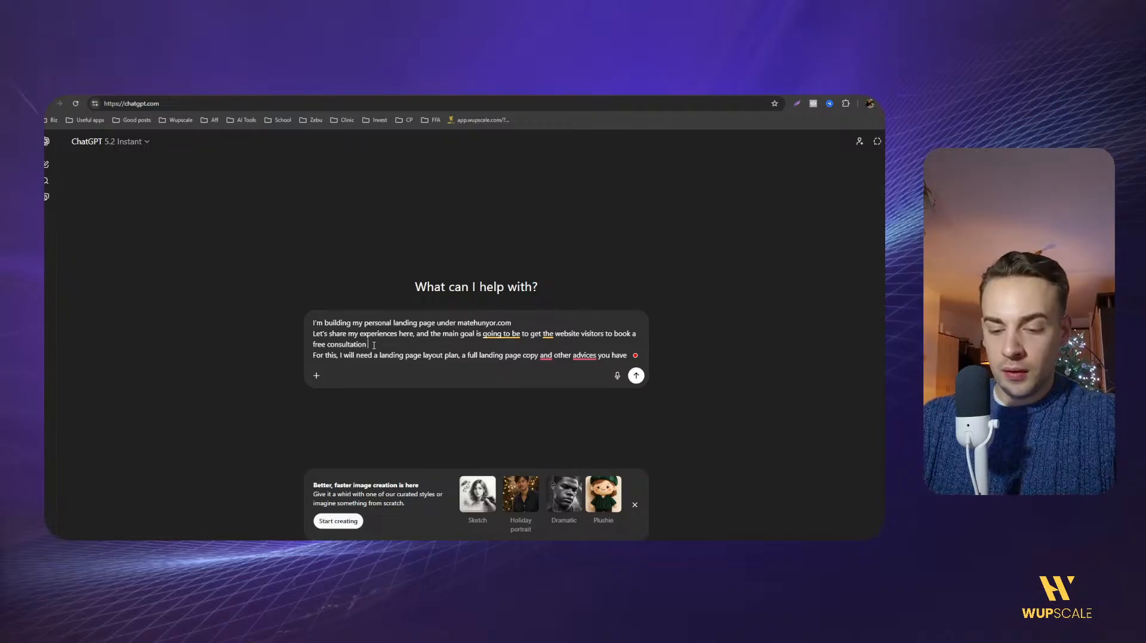
pyautogui.write(', so lets hav')
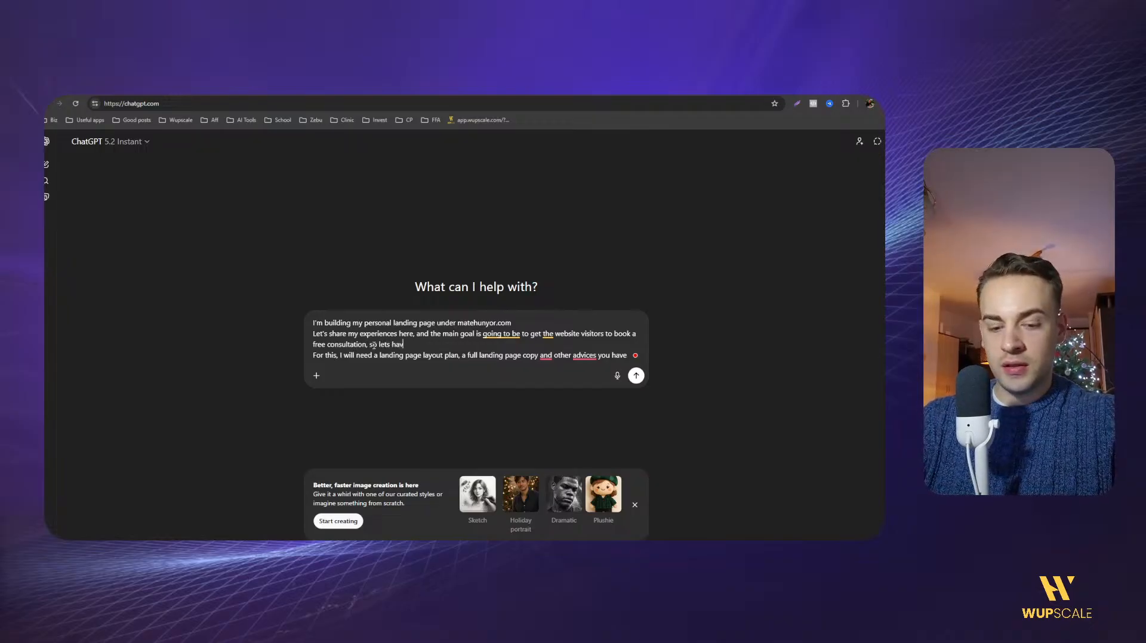
pyautogui.write('e a CTA vbu')
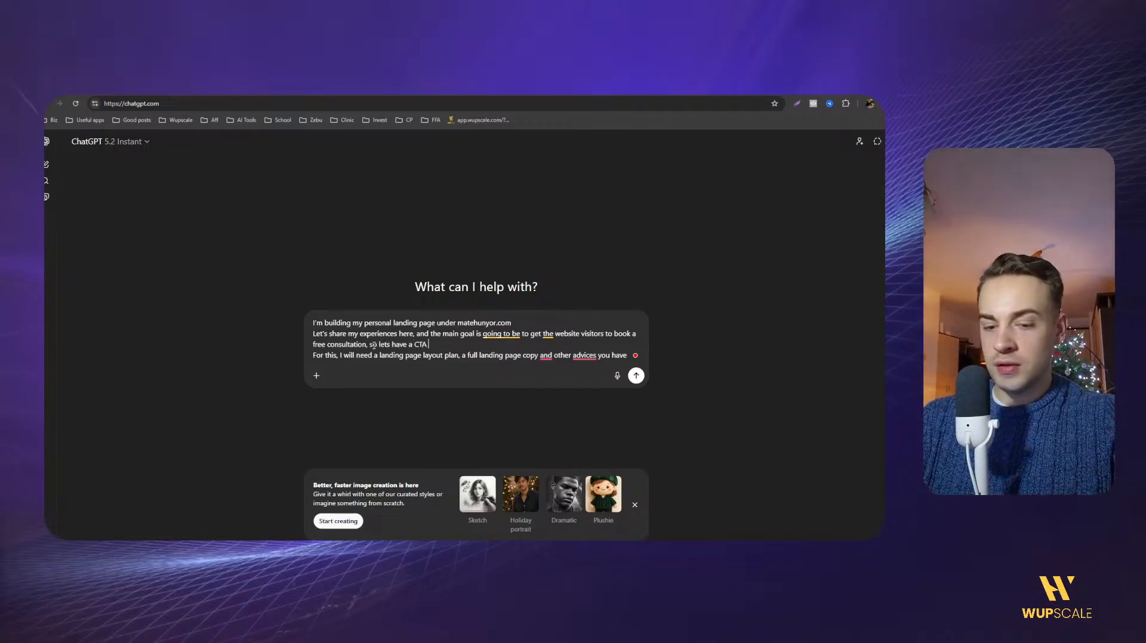
pyautogui.press('BackSpace')
pyautogui.write('butto')
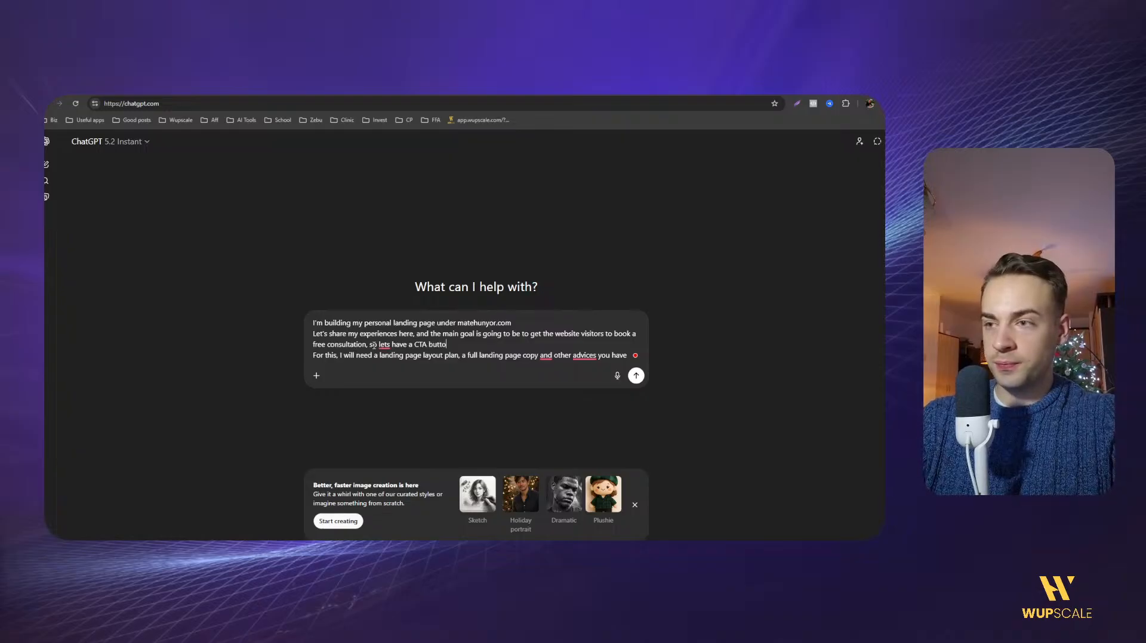
pyautogui.write('n for this - they will book on another page with my calendar')
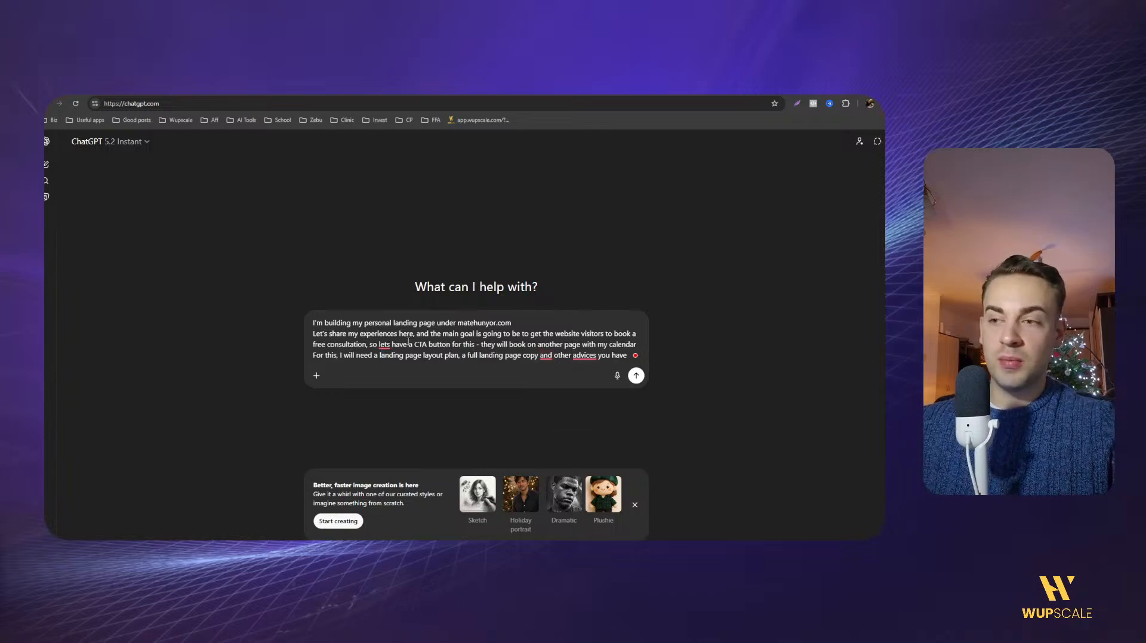
pyautogui.click(635, 375)
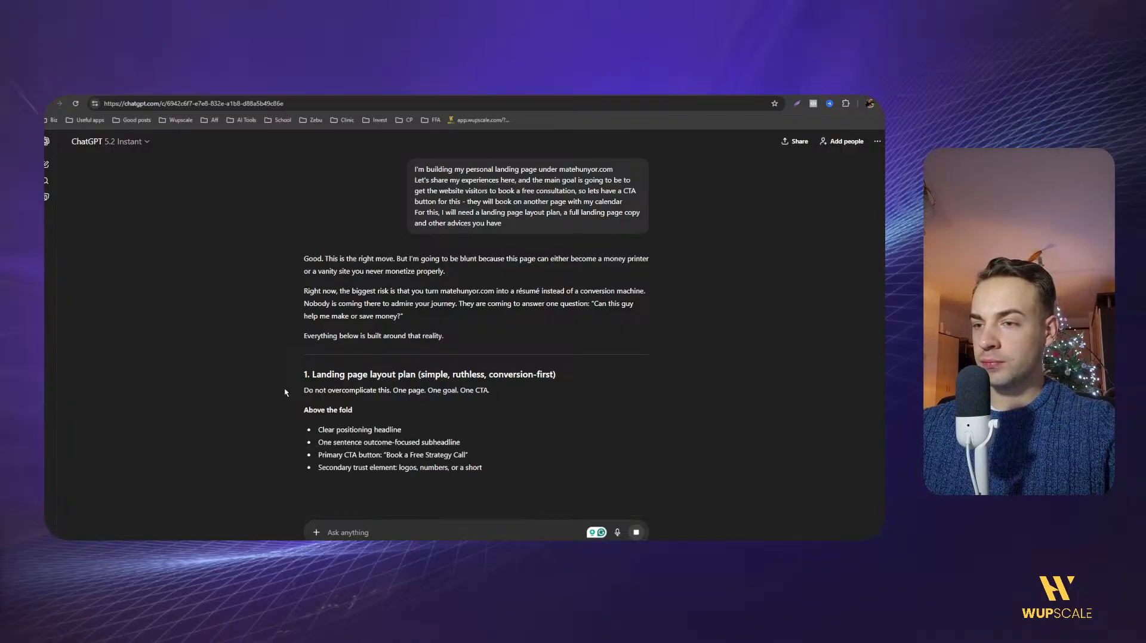
# Examine the reply's landing page layout plan and the hero and problem sections of its full landing page copy.
pyautogui.scroll(-2, 306, 407)
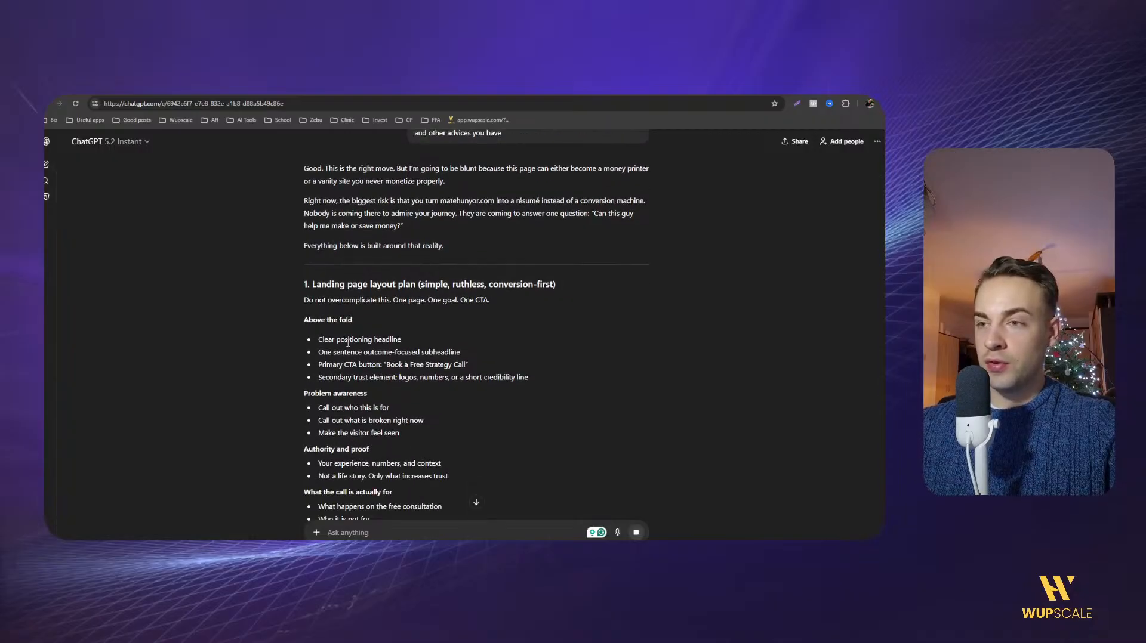
pyautogui.scroll(-2, 302, 419)
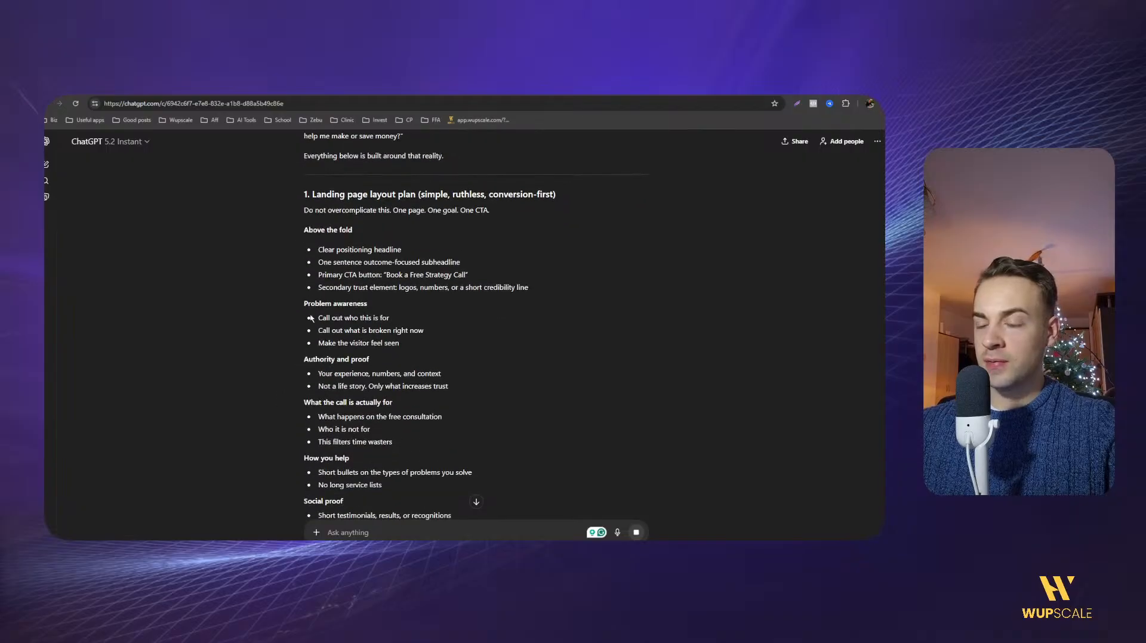
pyautogui.moveTo(323, 318); pyautogui.dragTo(385, 327)
pyautogui.click(379, 325)
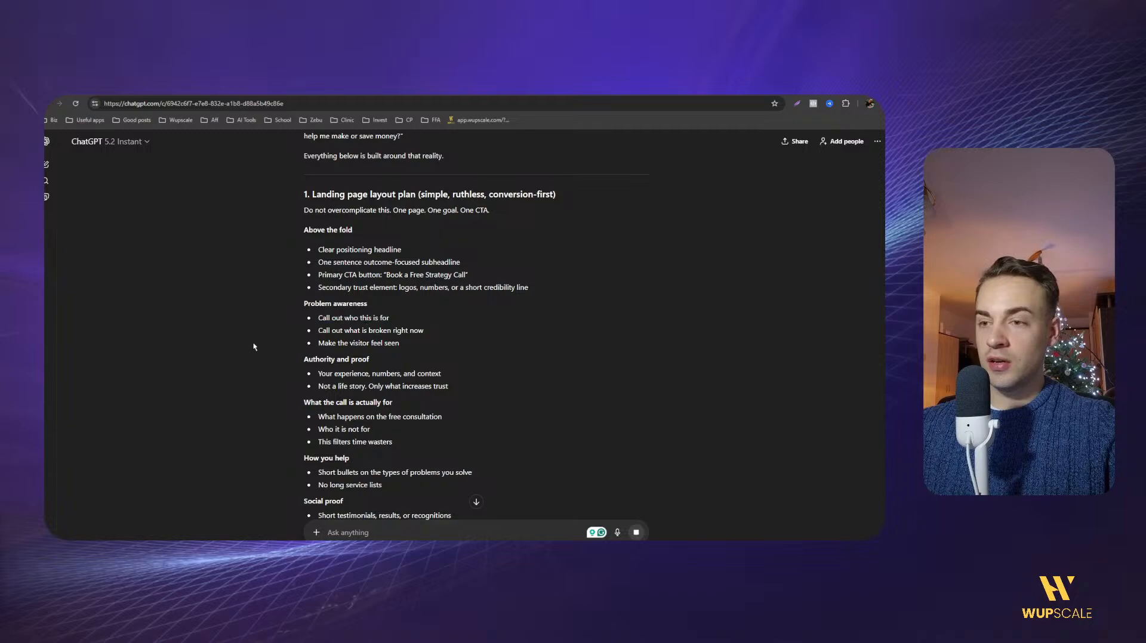
pyautogui.scroll(-6, 281, 340)
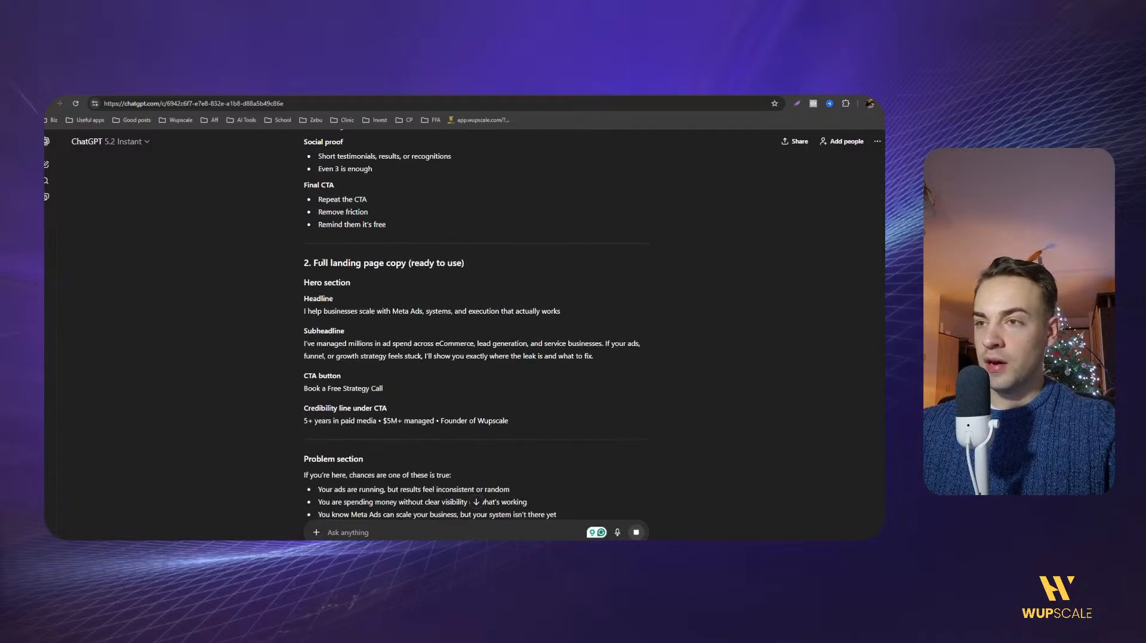
pyautogui.moveTo(311, 265); pyautogui.dragTo(343, 286)
pyautogui.click(330, 311)
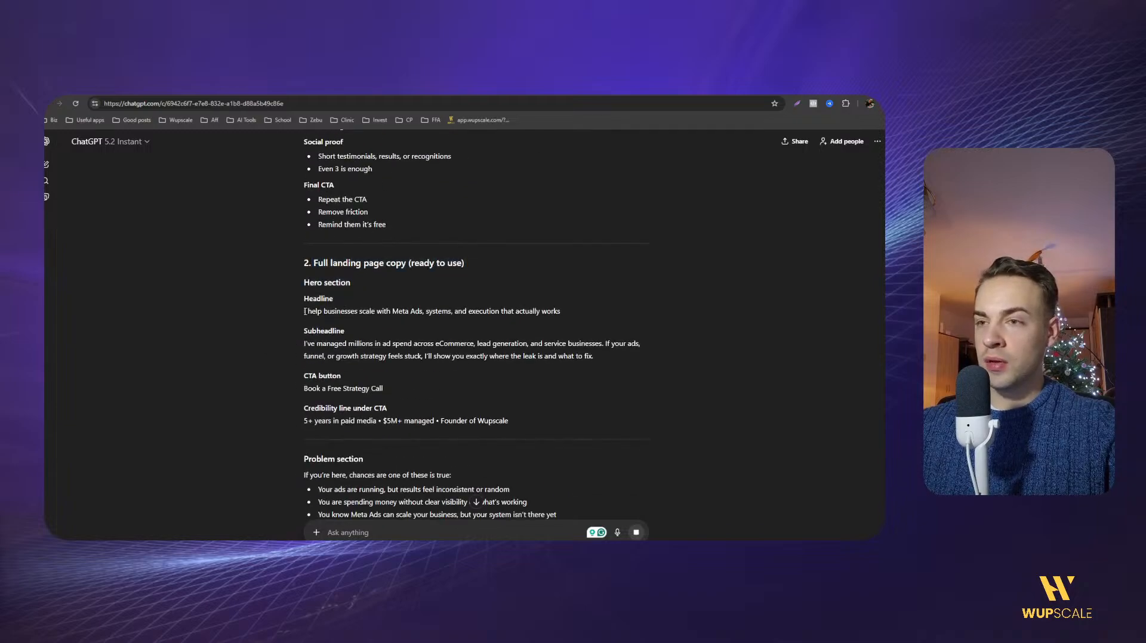
pyautogui.tripleClick(359, 314)
pyautogui.click(243, 338)
pyautogui.scroll(-1, 311, 310)
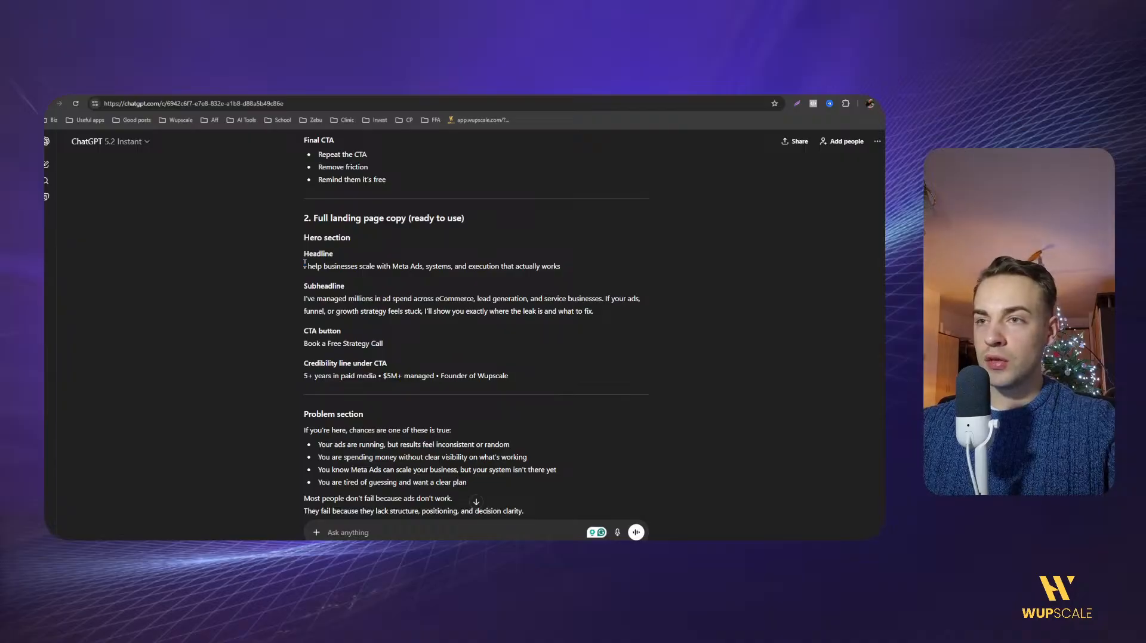
# Replace the hero heading in the HighLevel page builder with ChatGPT's headline "I Help Businesses Scale With Meta Ads, Systems, And Execution That Actually Works".
pyautogui.doubleClick(336, 266)
pyautogui.tripleClick(335, 266)
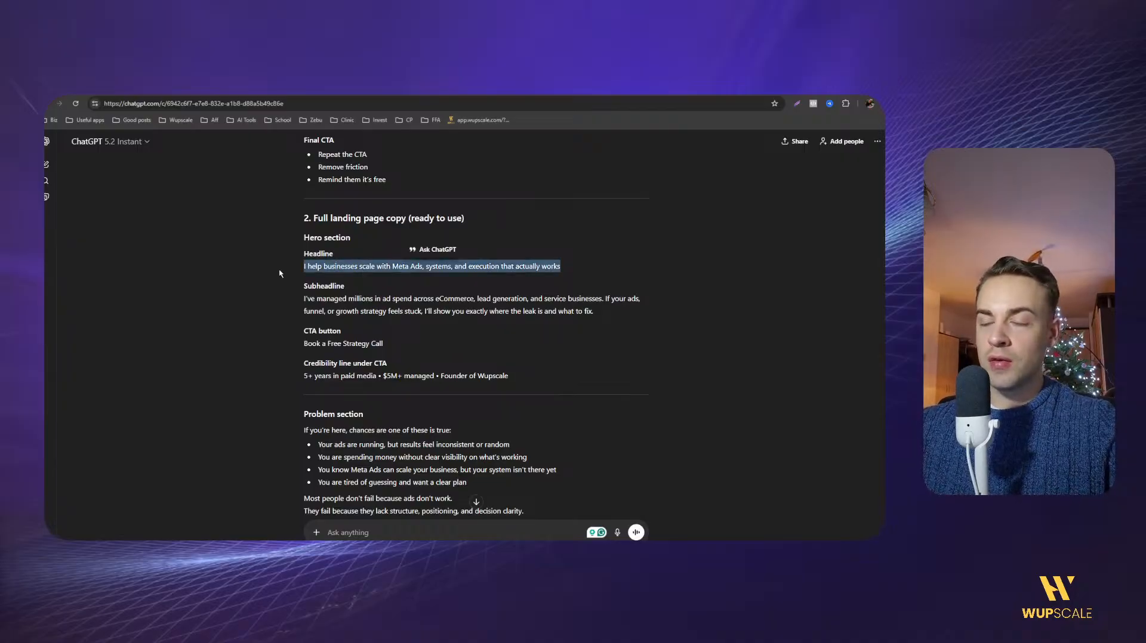
pyautogui.click(228, 280)
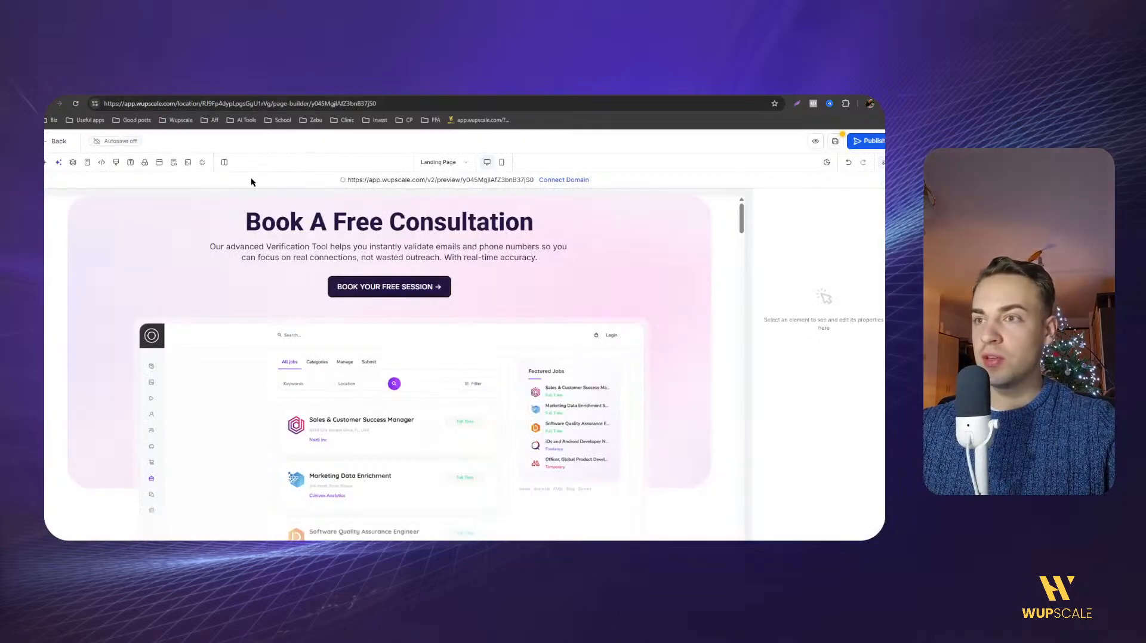
pyautogui.doubleClick(332, 217)
pyautogui.write('I Help Businesses Scale With Meta Ads, Systems, And Execution That Actually Works')
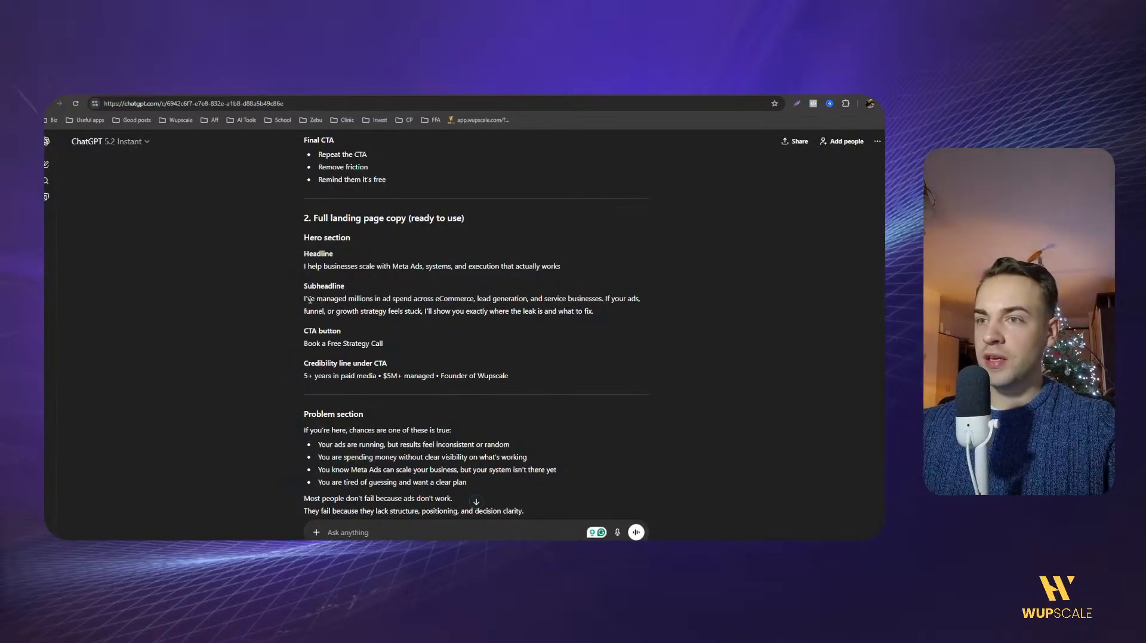
# Replace the hero paragraph with ChatGPT's subheadline beginning "I've managed millions in ad spend across eCommerce, lead generation, and service businesses".
pyautogui.tripleClick(312, 299)
pyautogui.hotkey('ctrl', 'c')
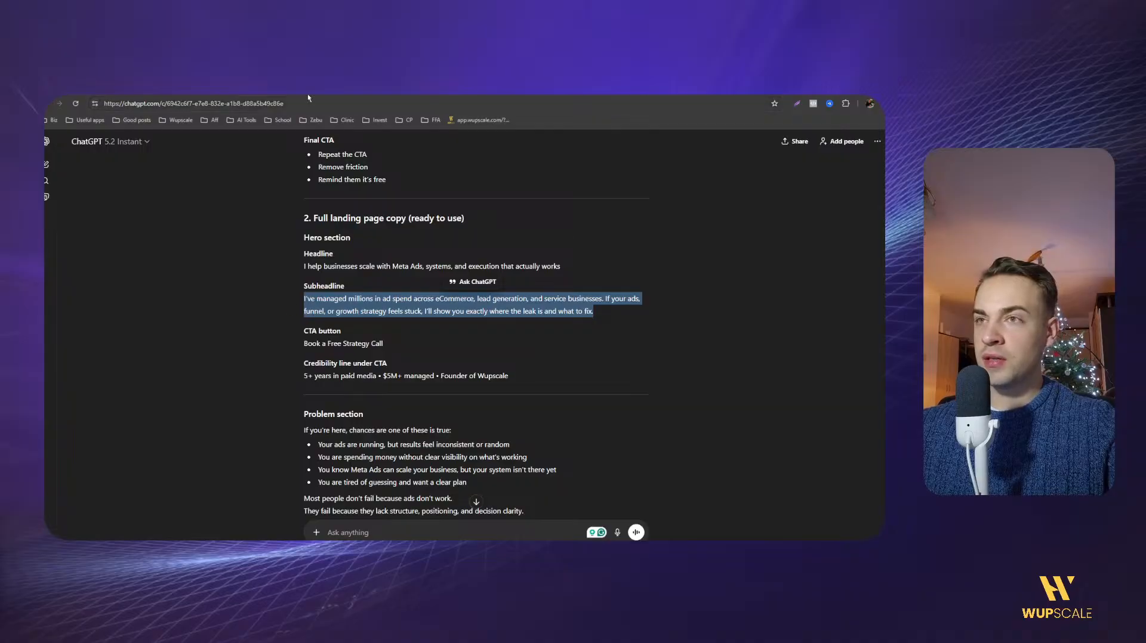
pyautogui.click(323, 313)
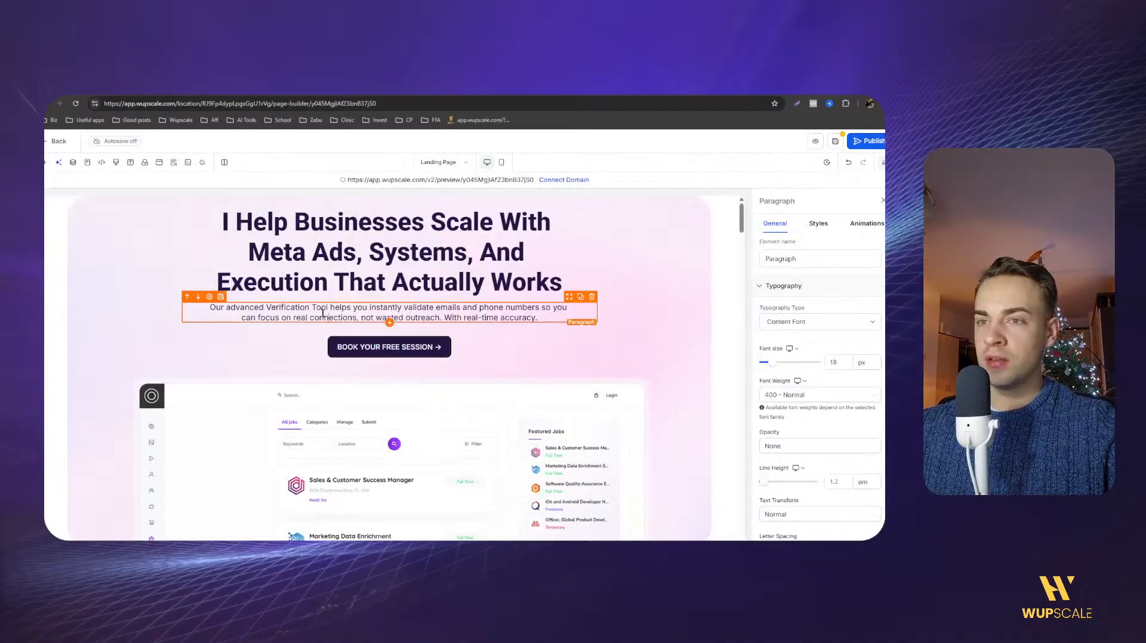
pyautogui.tripleClick(323, 312)
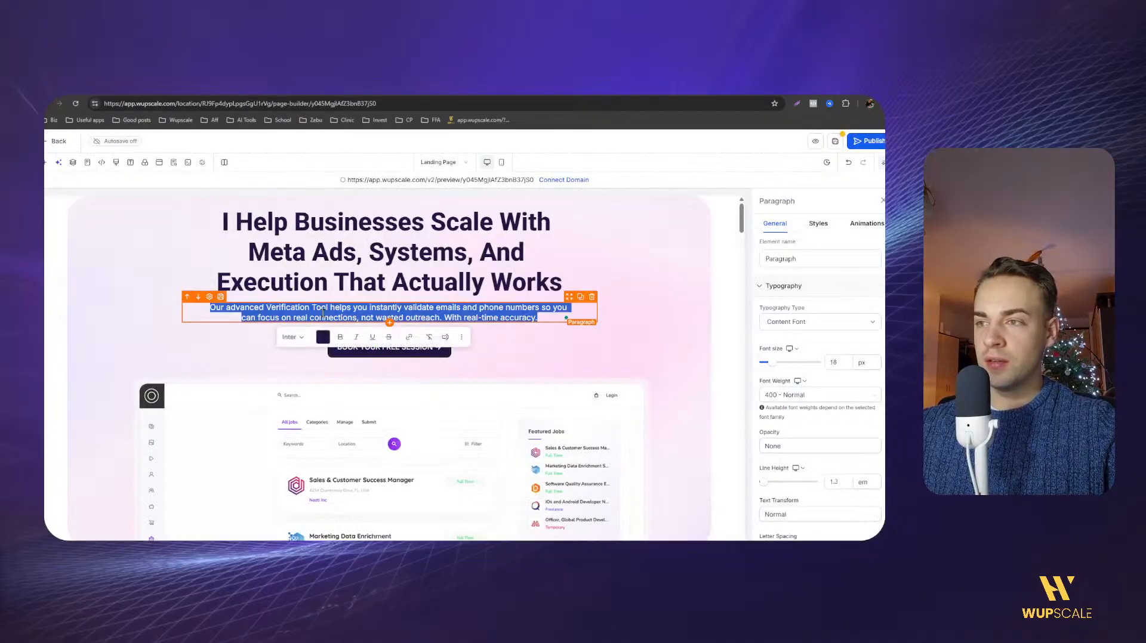
pyautogui.hotkey('ctrl', 'v')
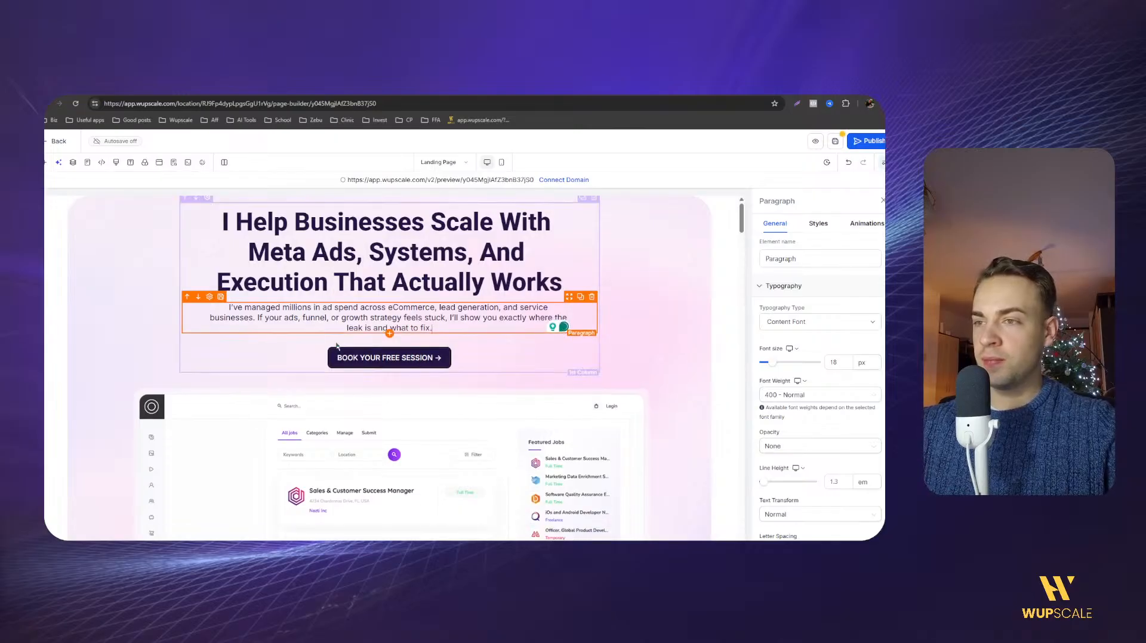
pyautogui.click(338, 366)
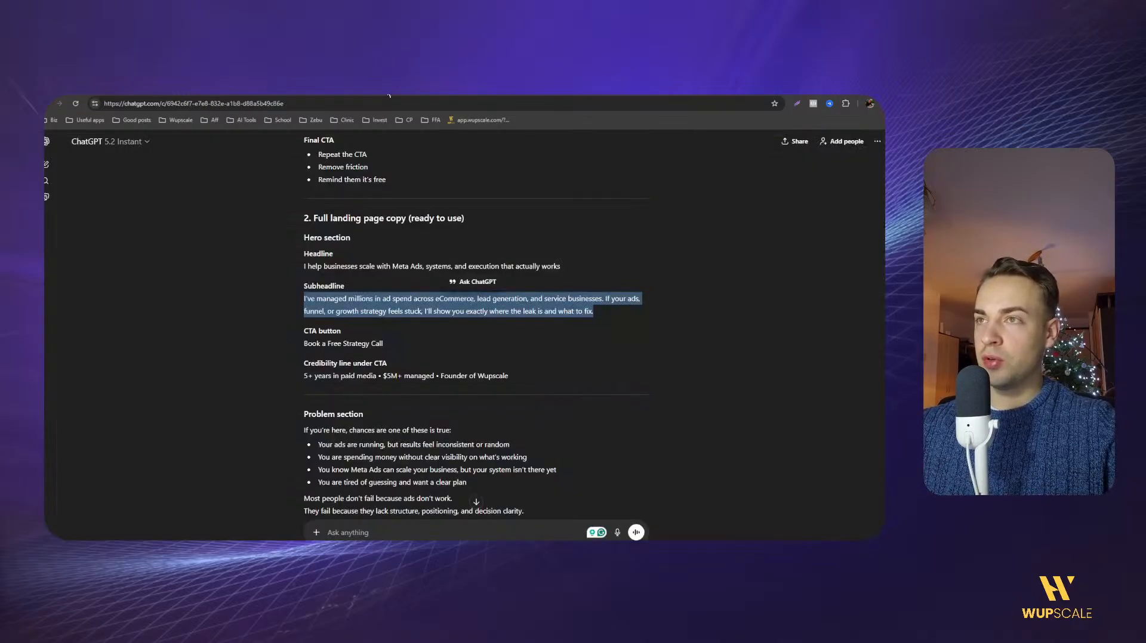
pyautogui.tripleClick(322, 347)
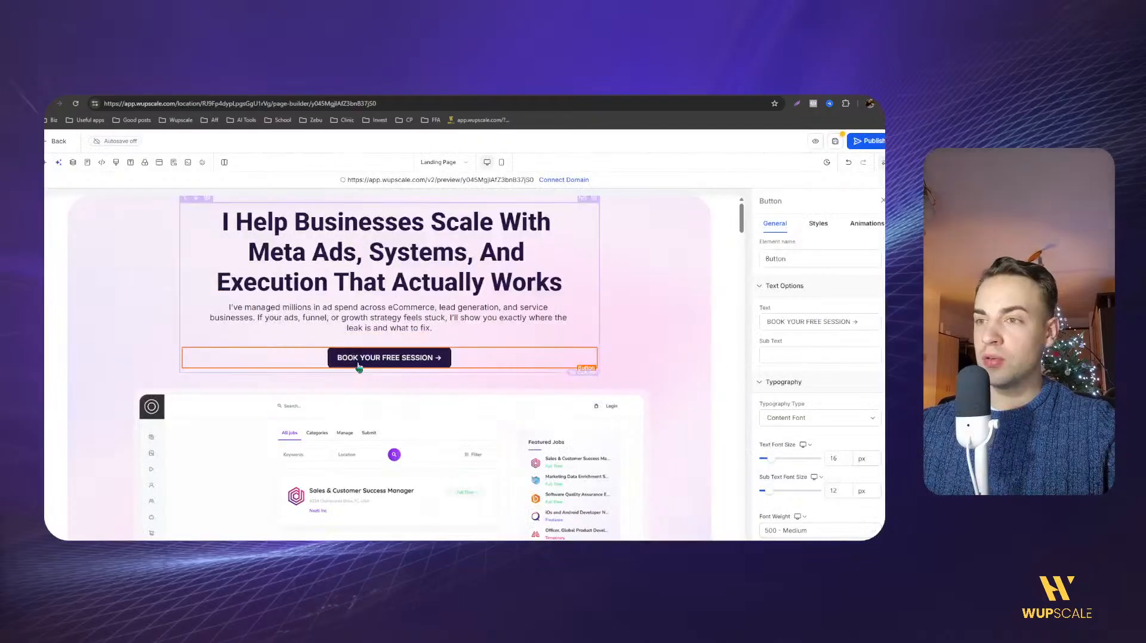
pyautogui.tripleClick(769, 323)
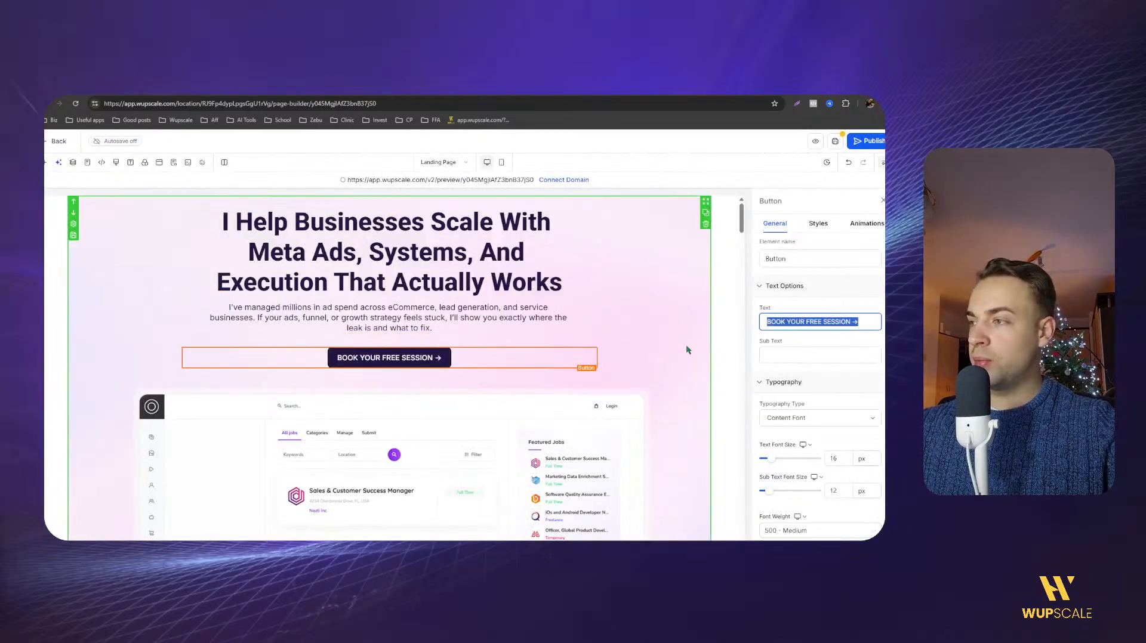
pyautogui.click(382, 369)
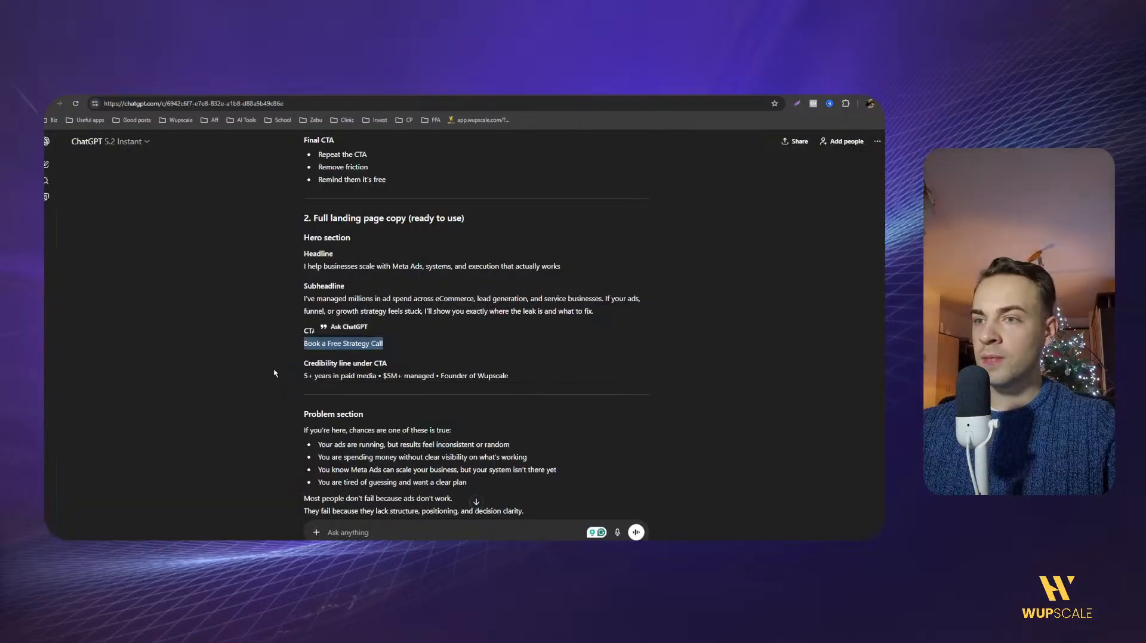
pyautogui.click(301, 383)
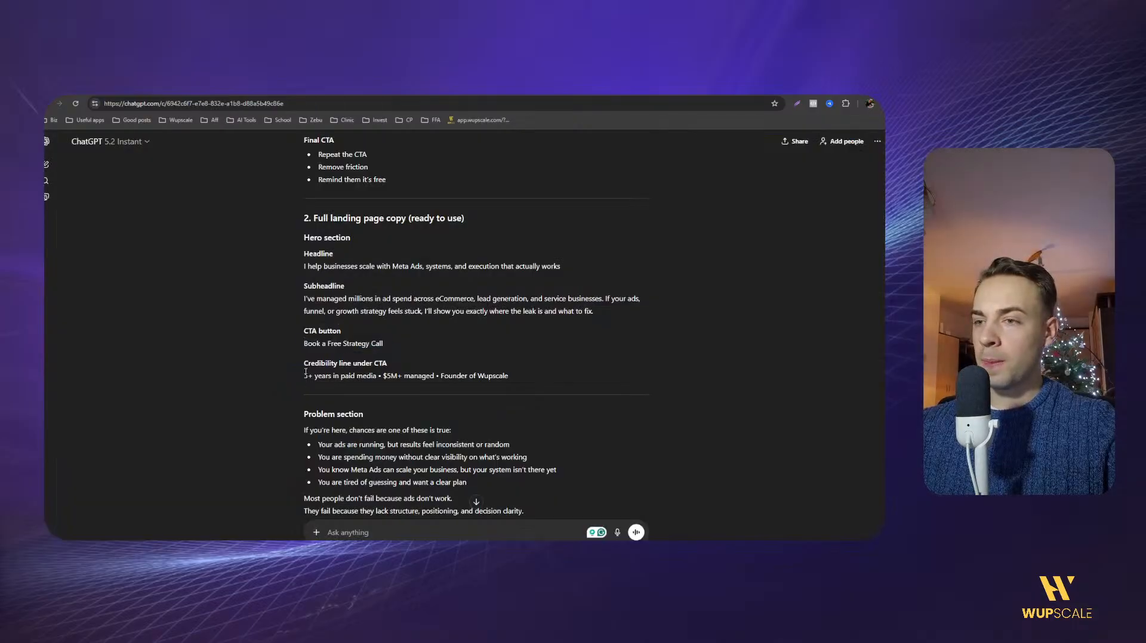
# Add a sub-headline below the hero button containing ChatGPT's credibility line "5+ years in paid media • $5M+ managed • Founder of Wupscale".
pyautogui.moveTo(300, 377); pyautogui.dragTo(335, 378)
pyautogui.tripleClick(335, 378)
pyautogui.hotkey('ctrl', 'c')
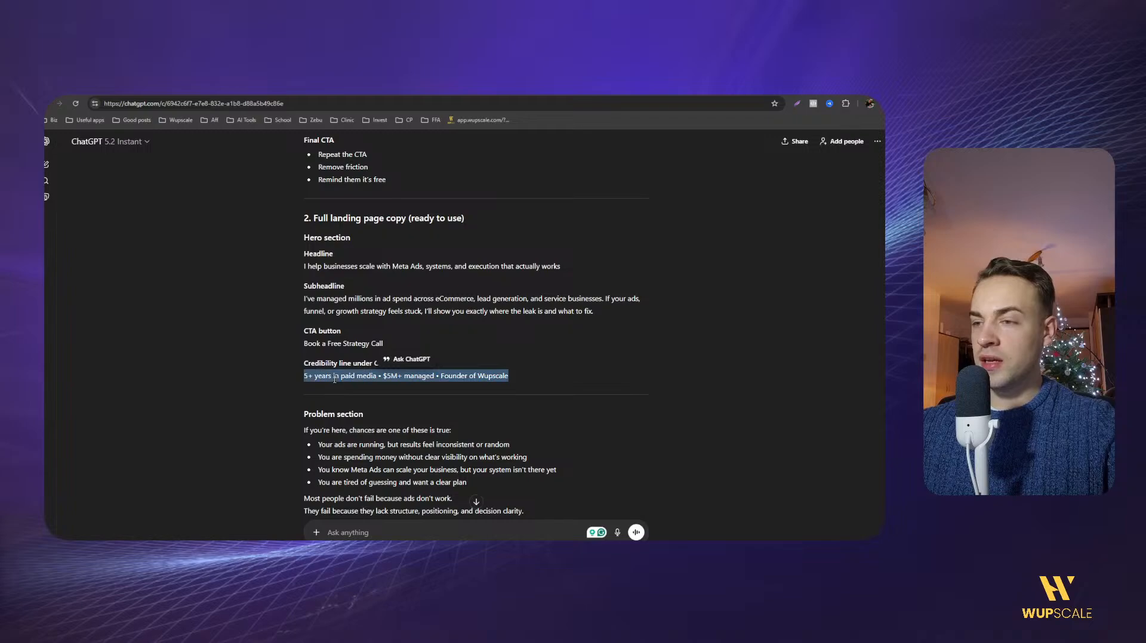
pyautogui.click(277, 384)
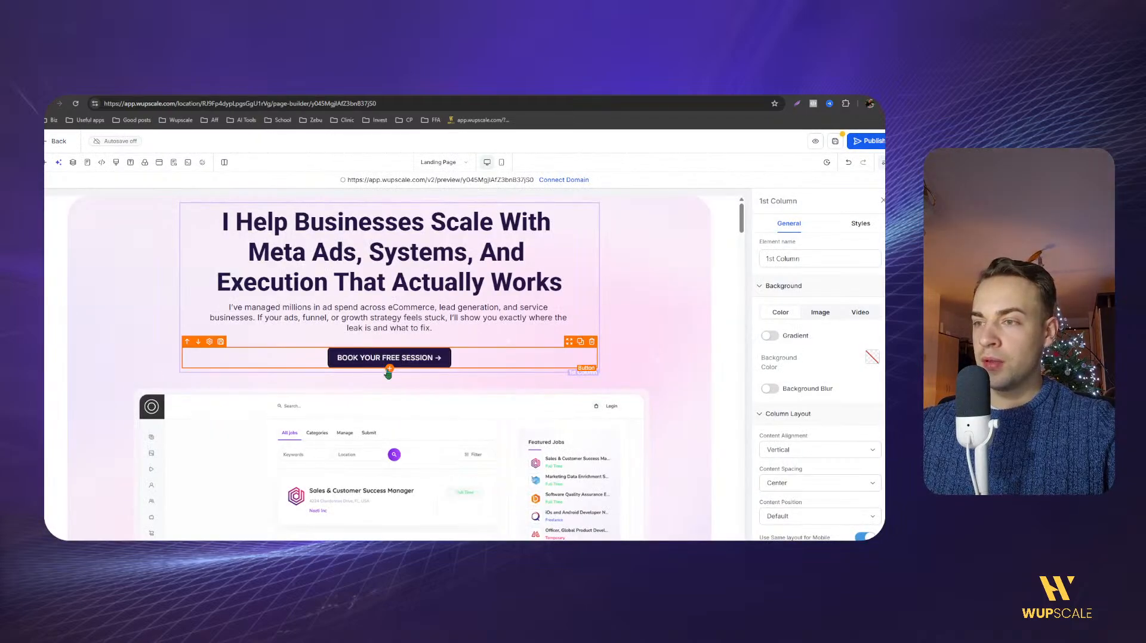
pyautogui.click(388, 370)
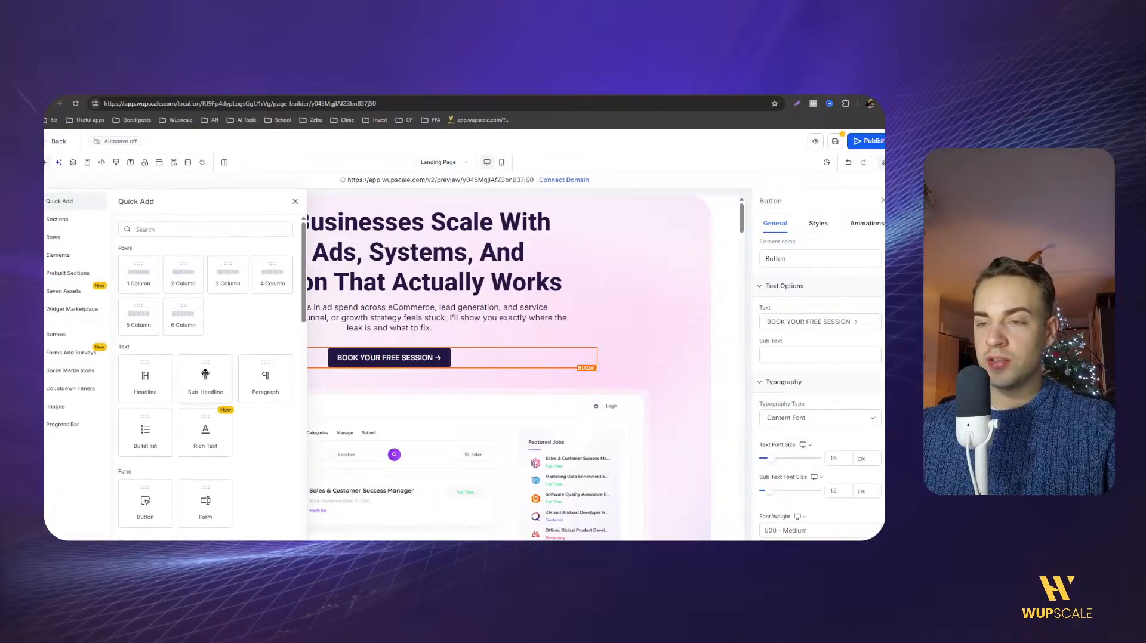
pyautogui.click(222, 384)
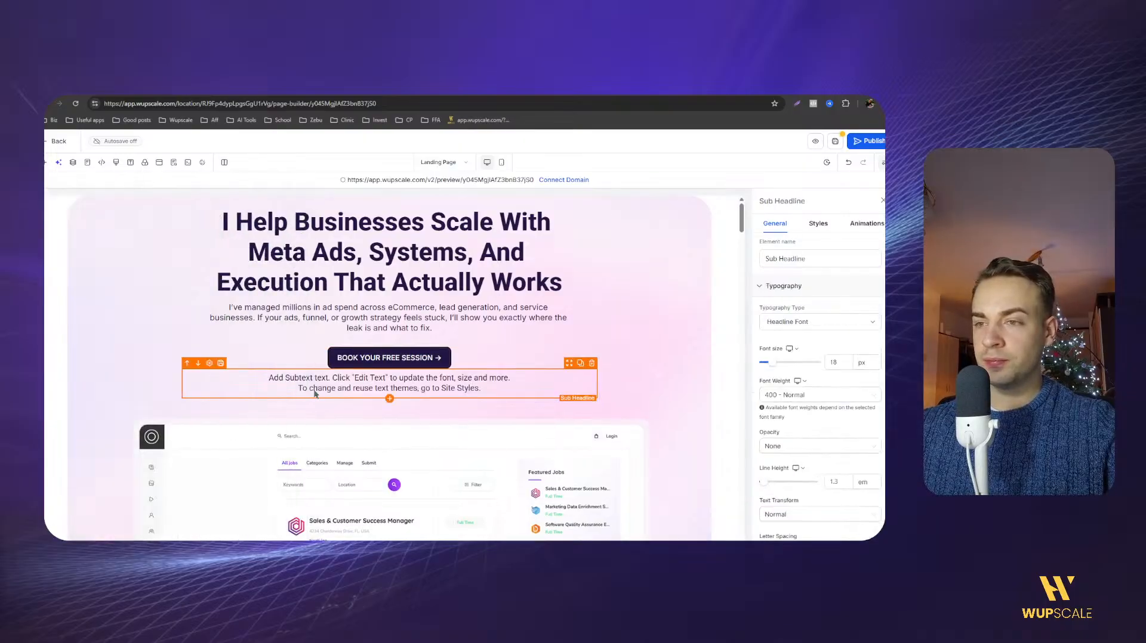
pyautogui.doubleClick(348, 382)
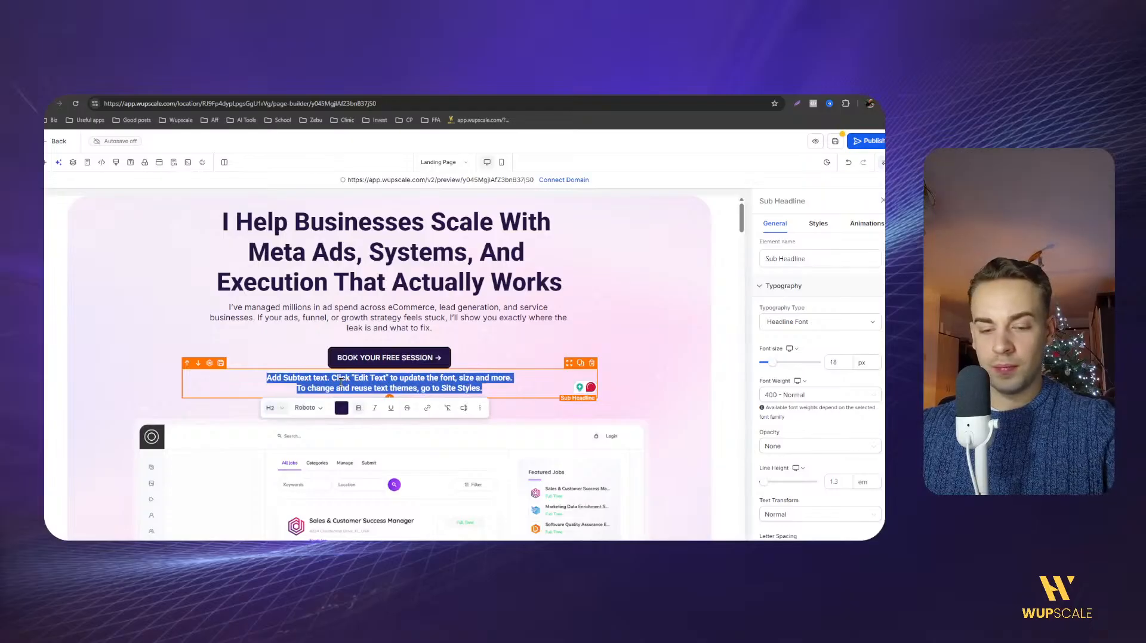
pyautogui.hotkey('ctrl', 'v')
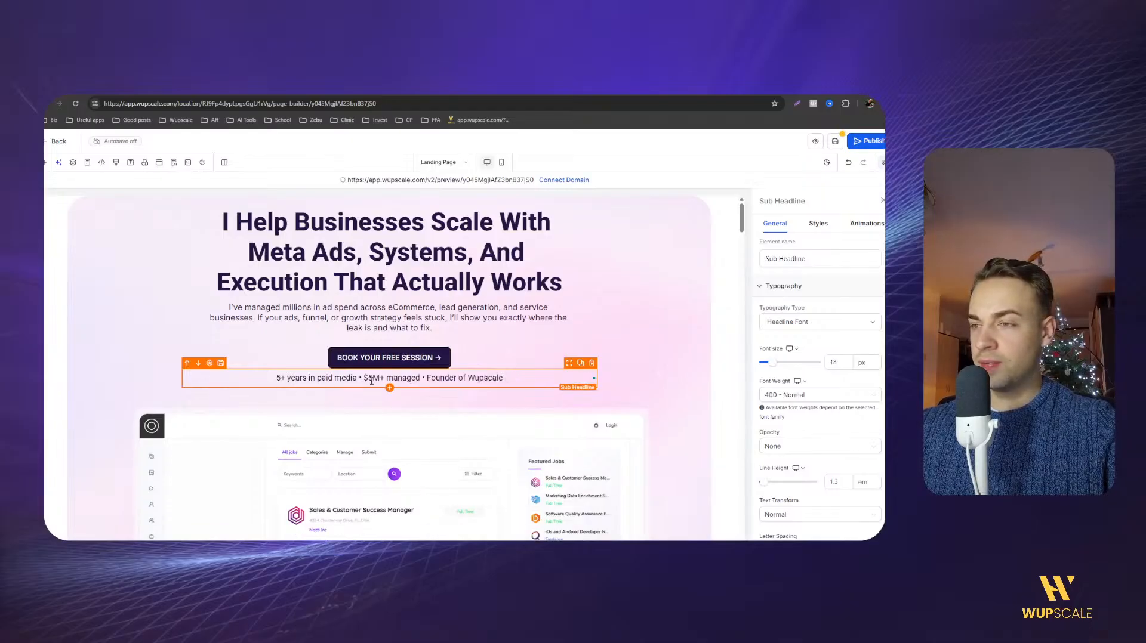
# Set the top margin of the credibility line under the hero button to 20 px and save the page.
pyautogui.click(388, 317)
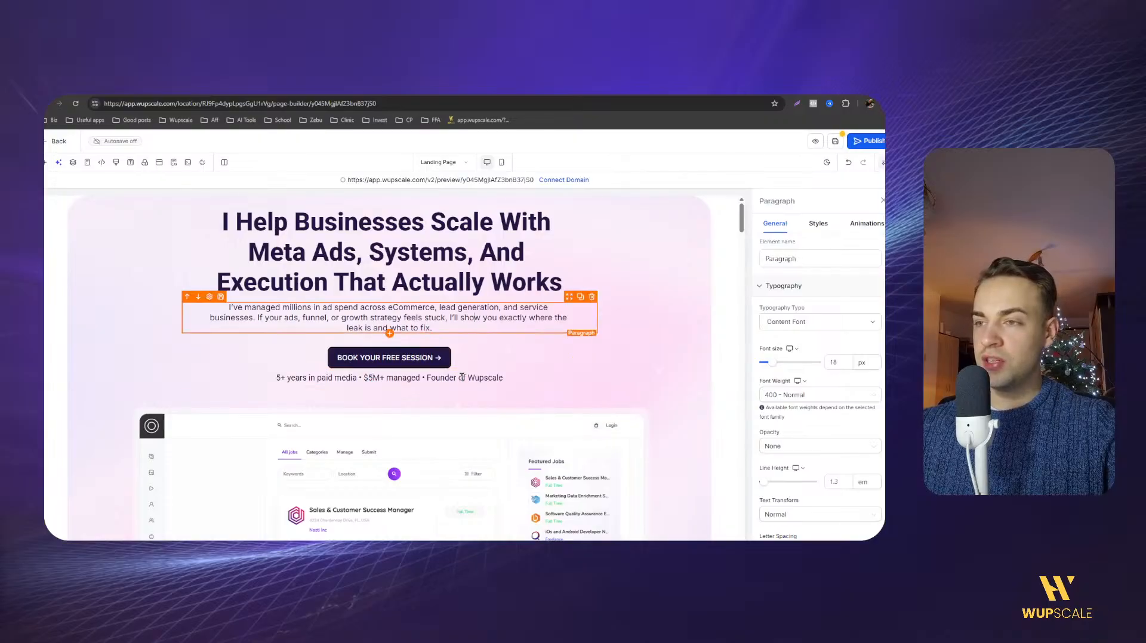
pyautogui.click(453, 381)
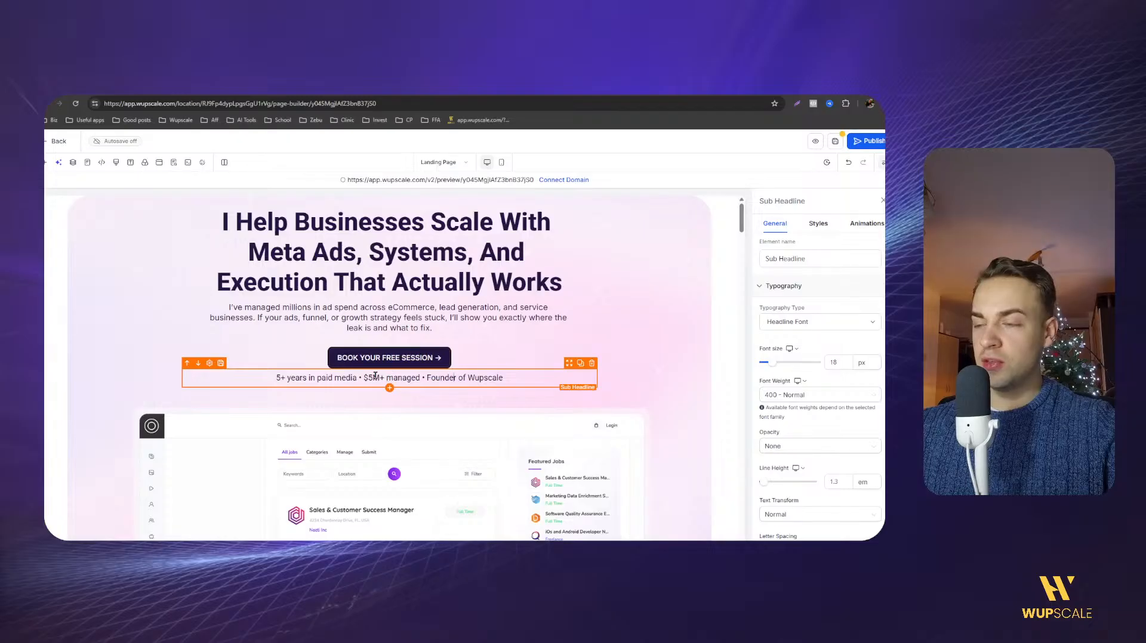
pyautogui.click(818, 225)
pyautogui.scroll(-3, 776, 406)
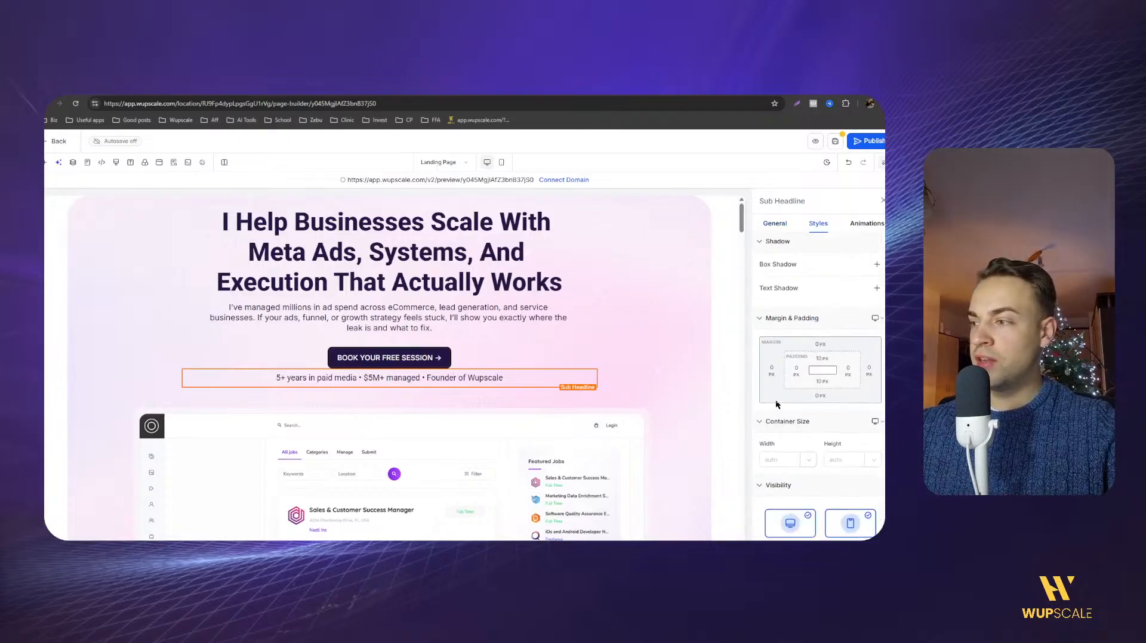
pyautogui.click(820, 345)
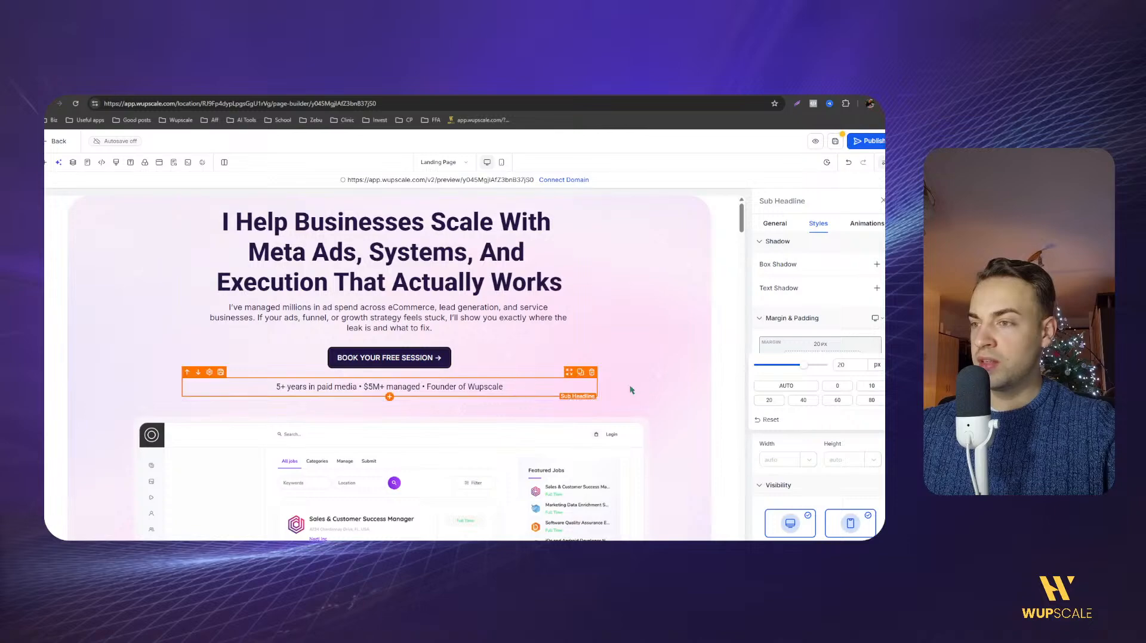
pyautogui.click(433, 376)
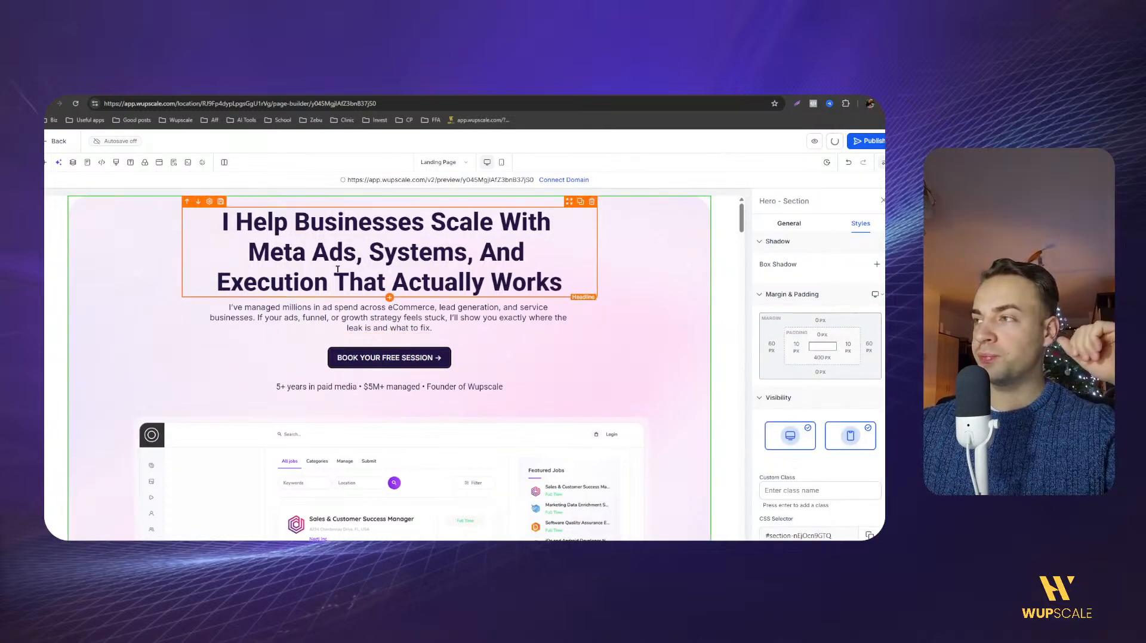
pyautogui.click(174, 162)
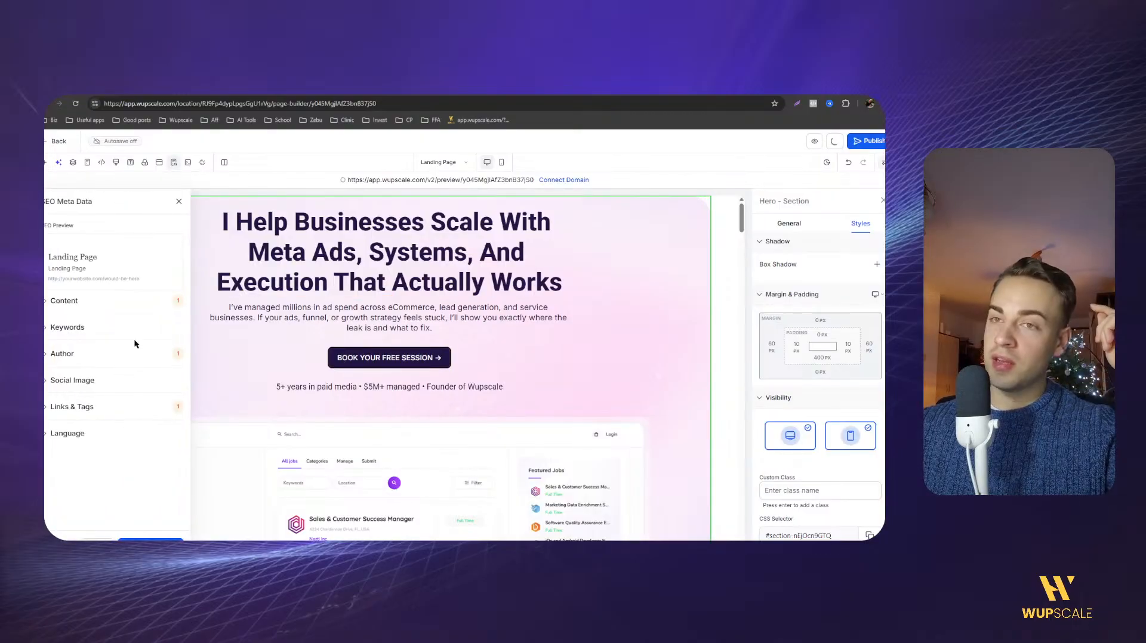
pyautogui.click(179, 202)
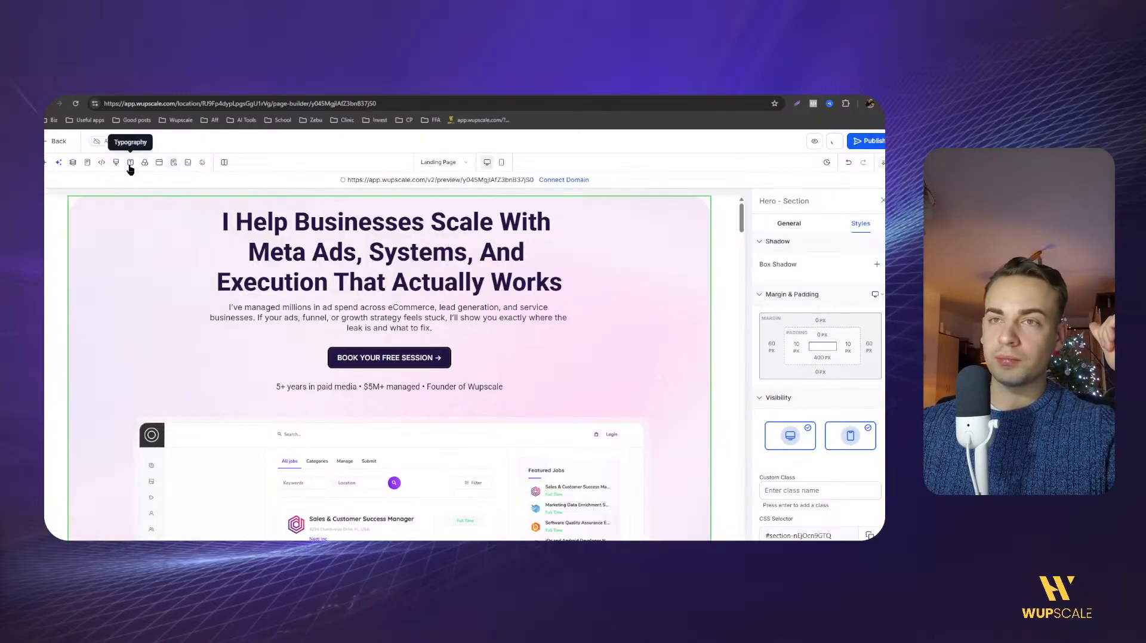
pyautogui.click(130, 167)
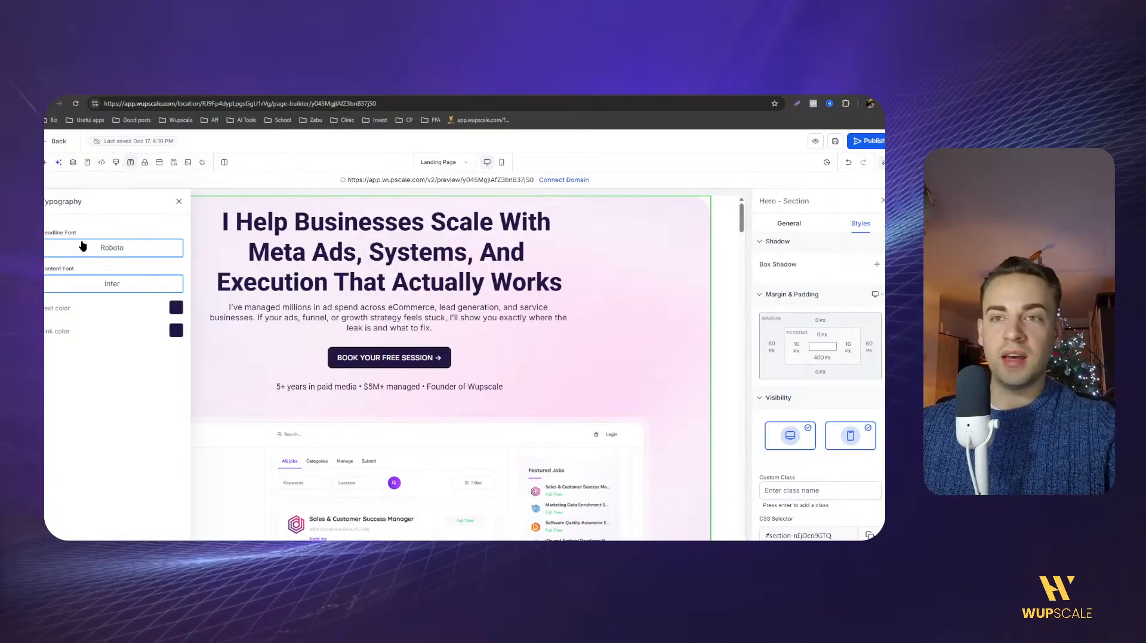
pyautogui.click(104, 249)
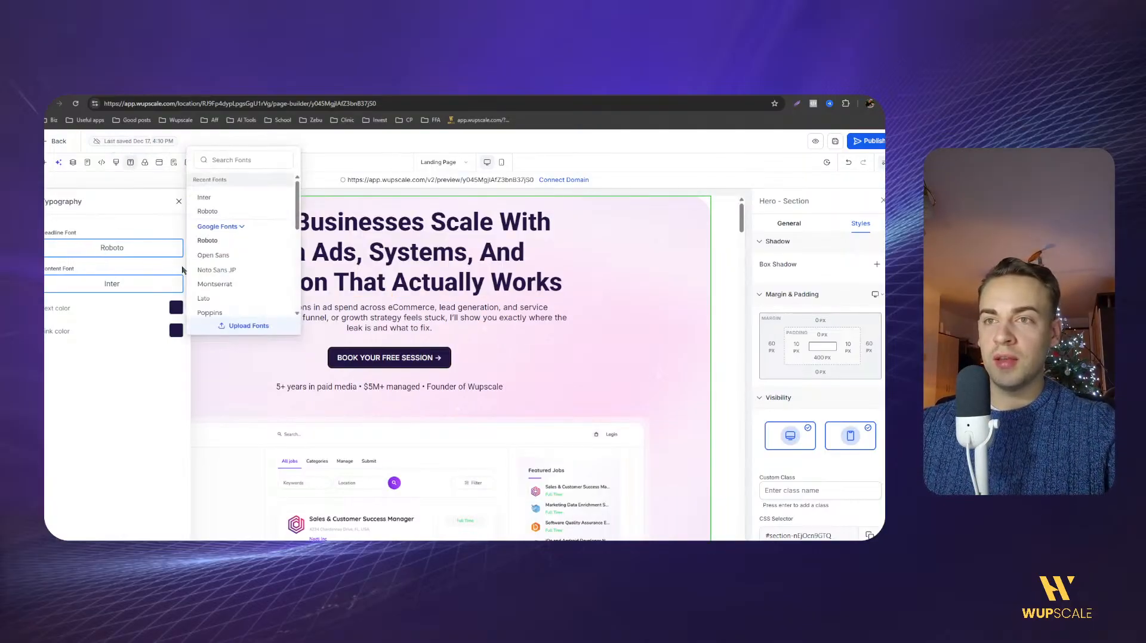
pyautogui.click(178, 203)
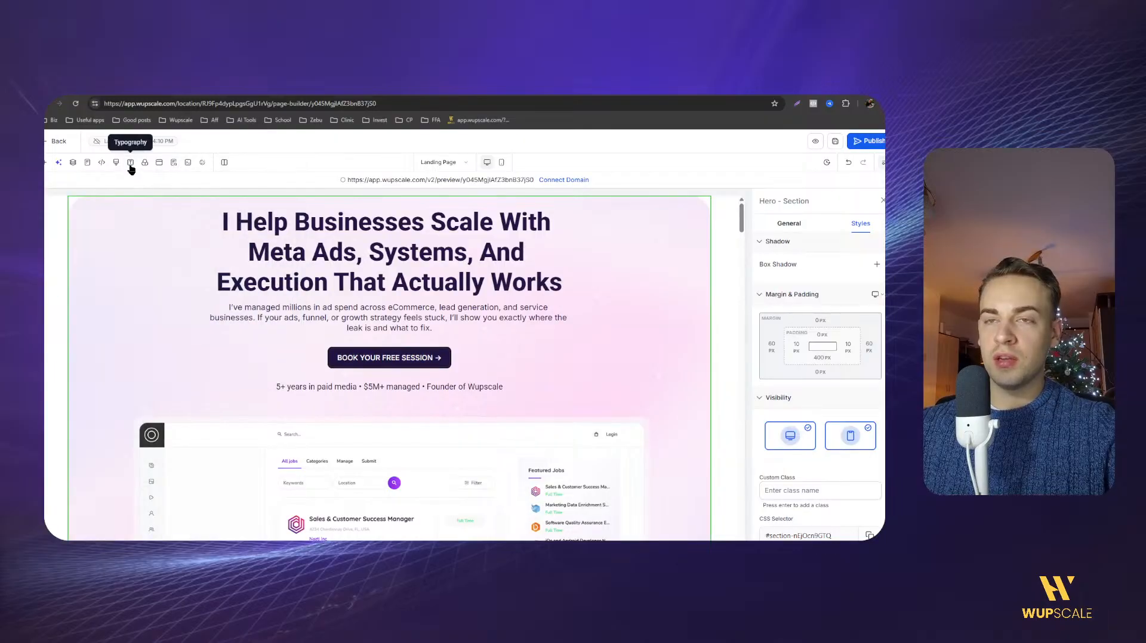
# Set both the headline font and the content font of the page to Poppins.
pyautogui.click(131, 166)
pyautogui.click(117, 251)
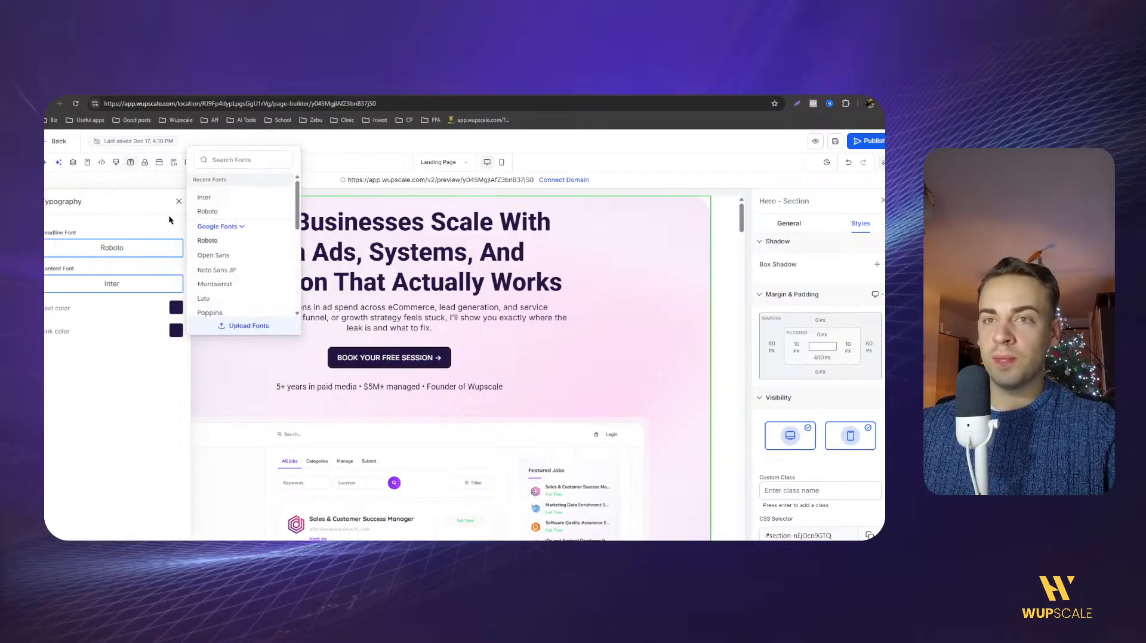
pyautogui.write('popp')
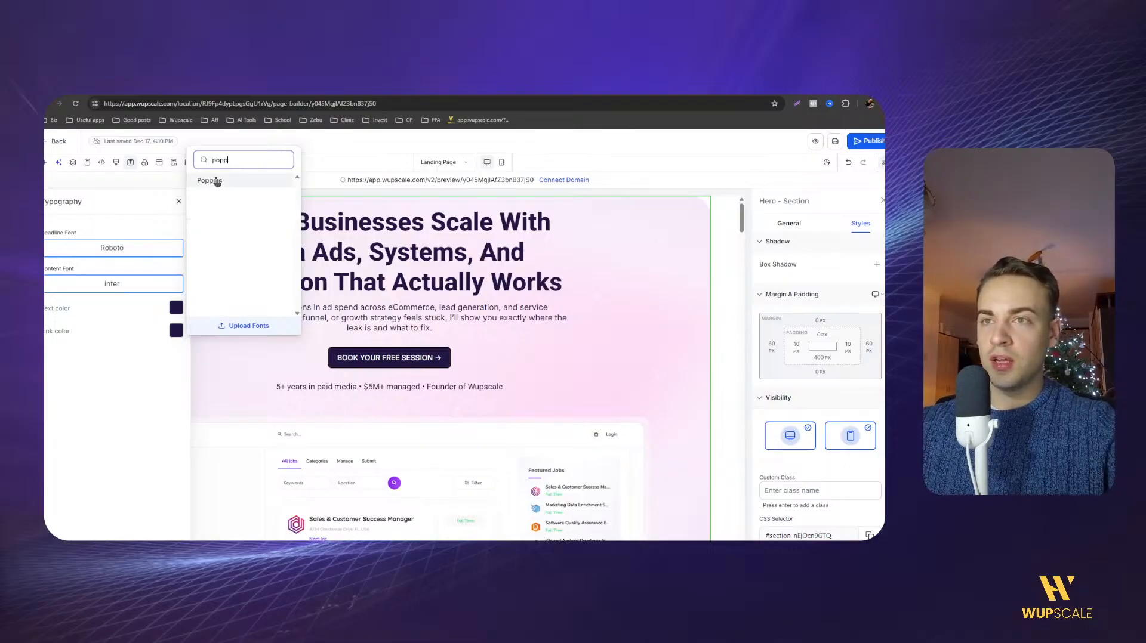
pyautogui.click(211, 181)
pyautogui.click(113, 284)
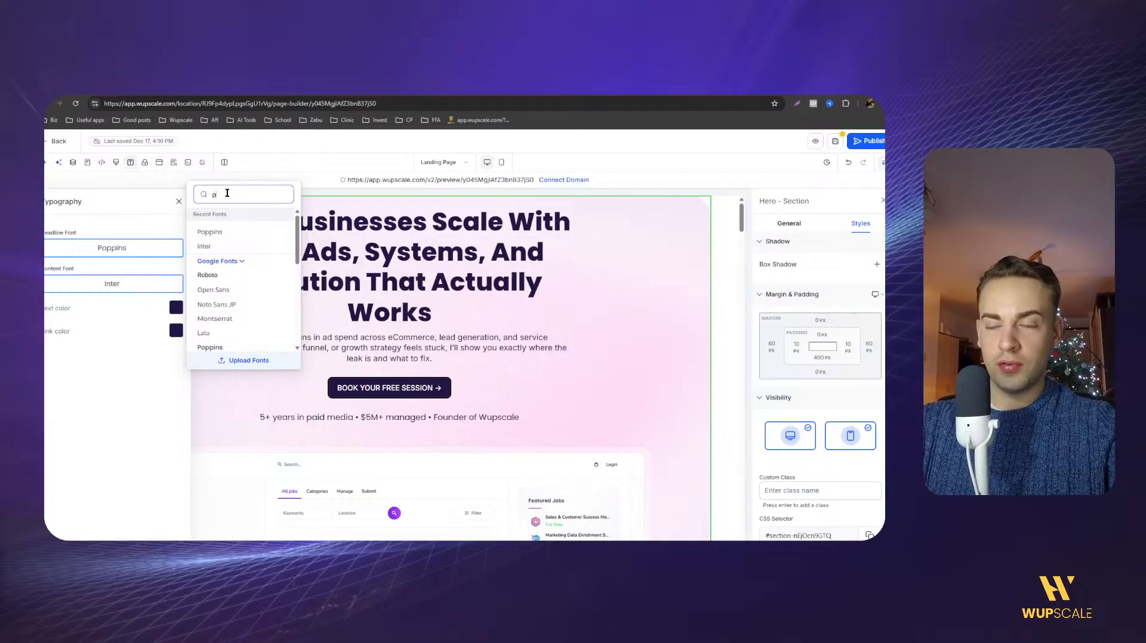
pyautogui.click(231, 219)
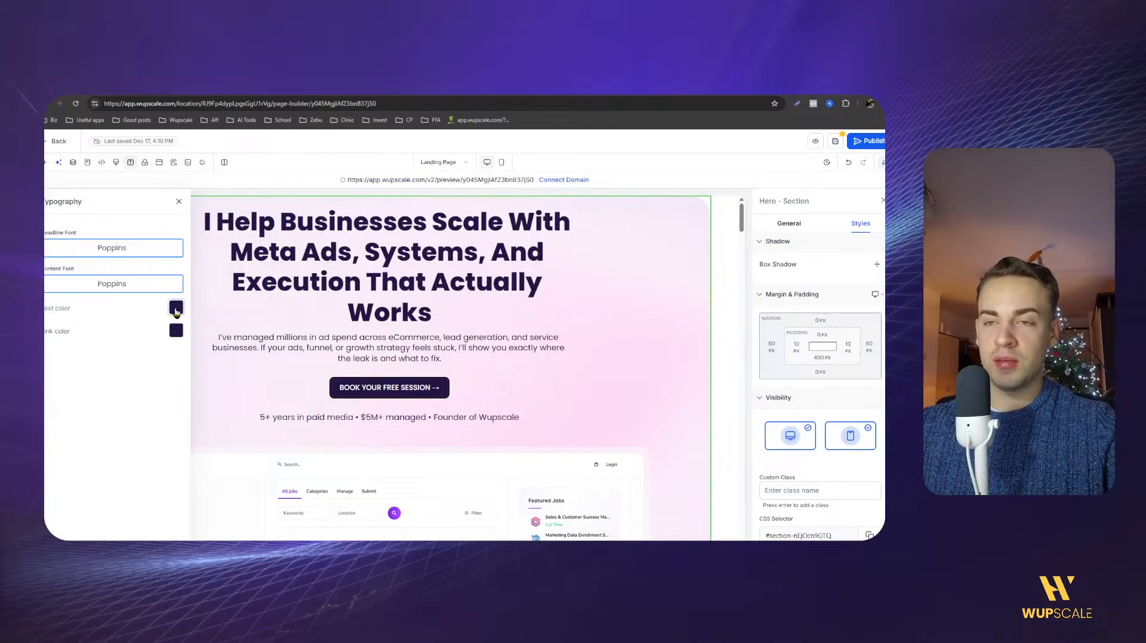
pyautogui.click(178, 202)
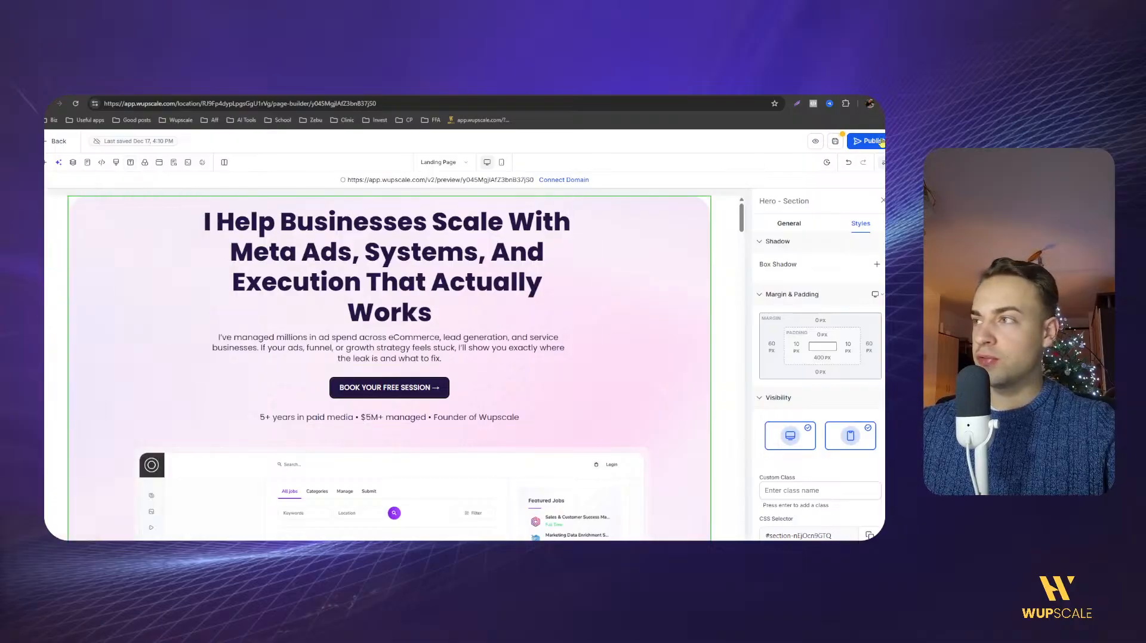
# Turn on autosave for the landing page.
pyautogui.moveTo(119, 147)
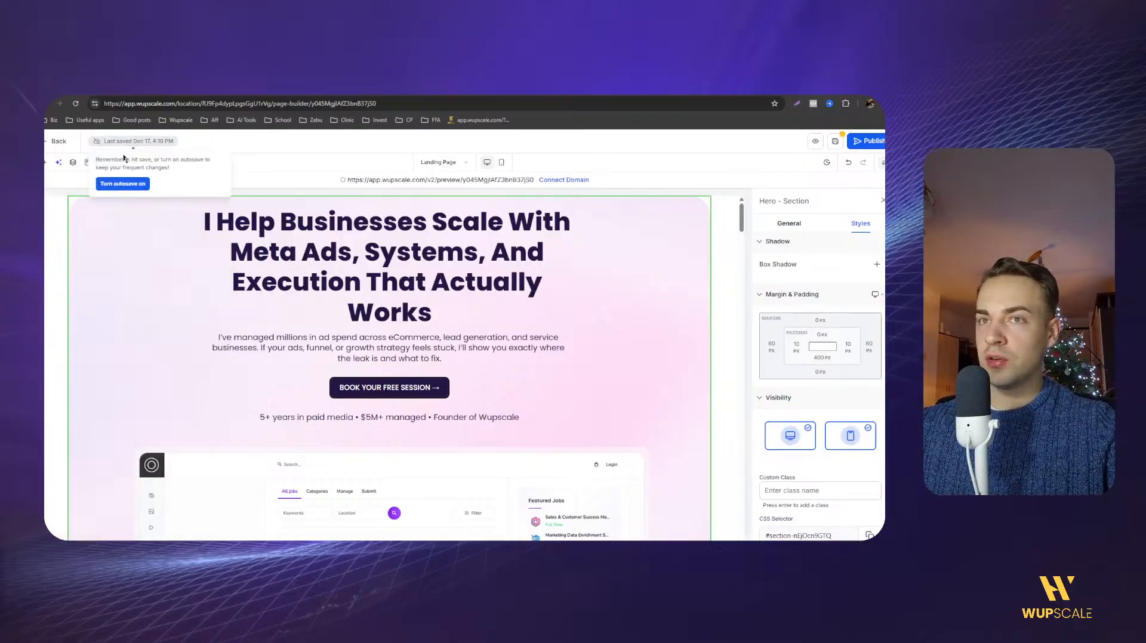
pyautogui.click(124, 184)
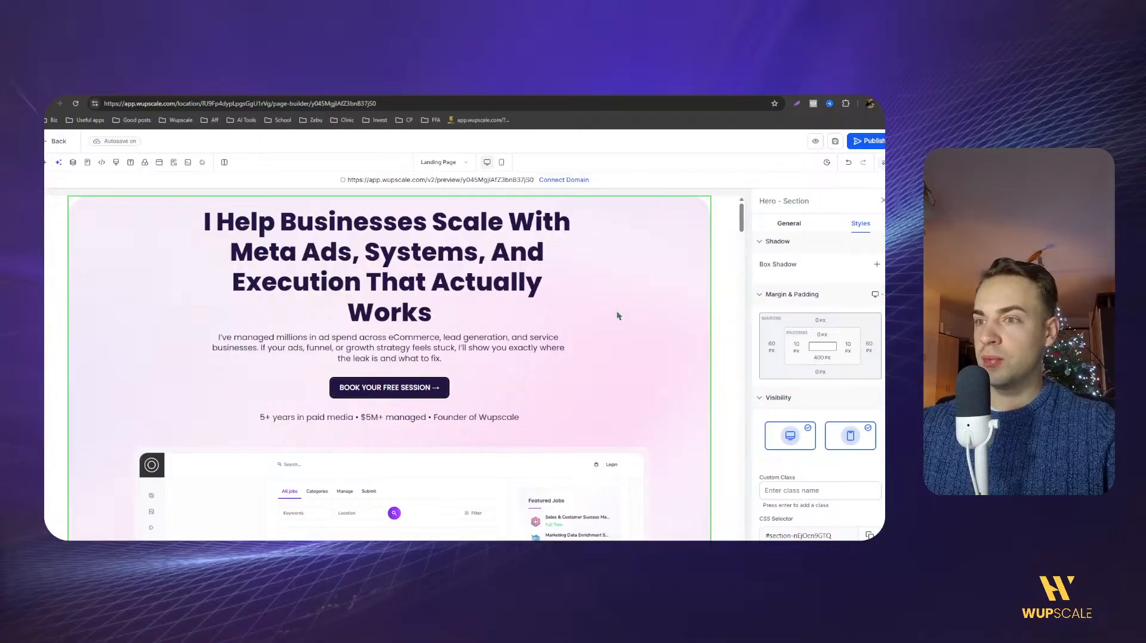
# Check the area below the hero text, then switch to ChatGPT and examine the problem section of its landing page copy.
pyautogui.scroll(-3, 215, 382)
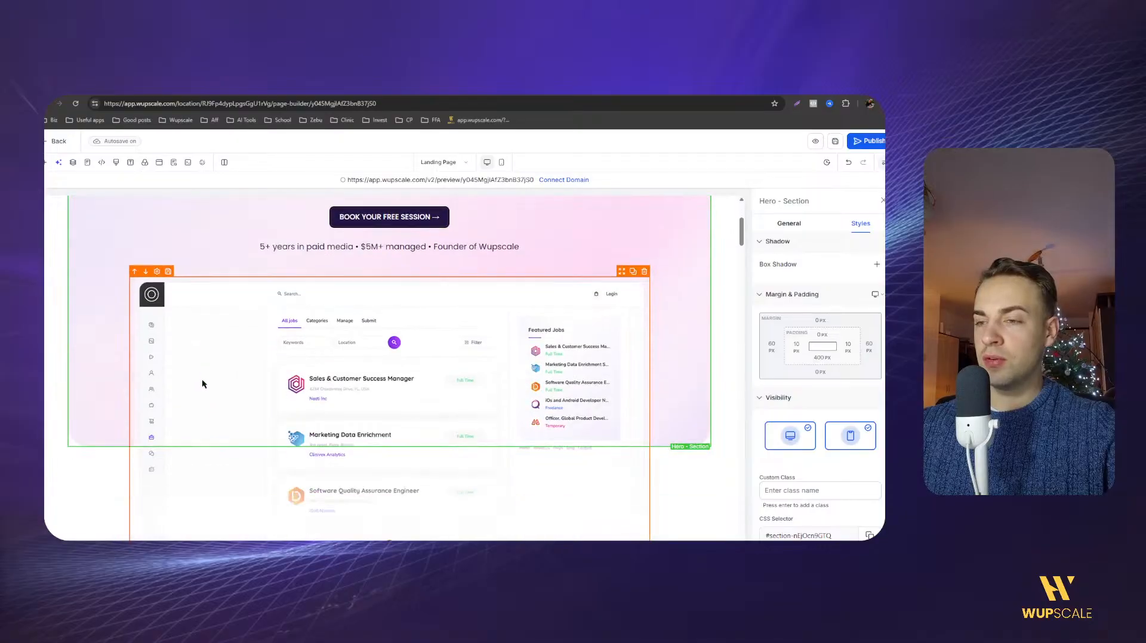
pyautogui.click(395, 89)
pyautogui.scroll(-2, 279, 326)
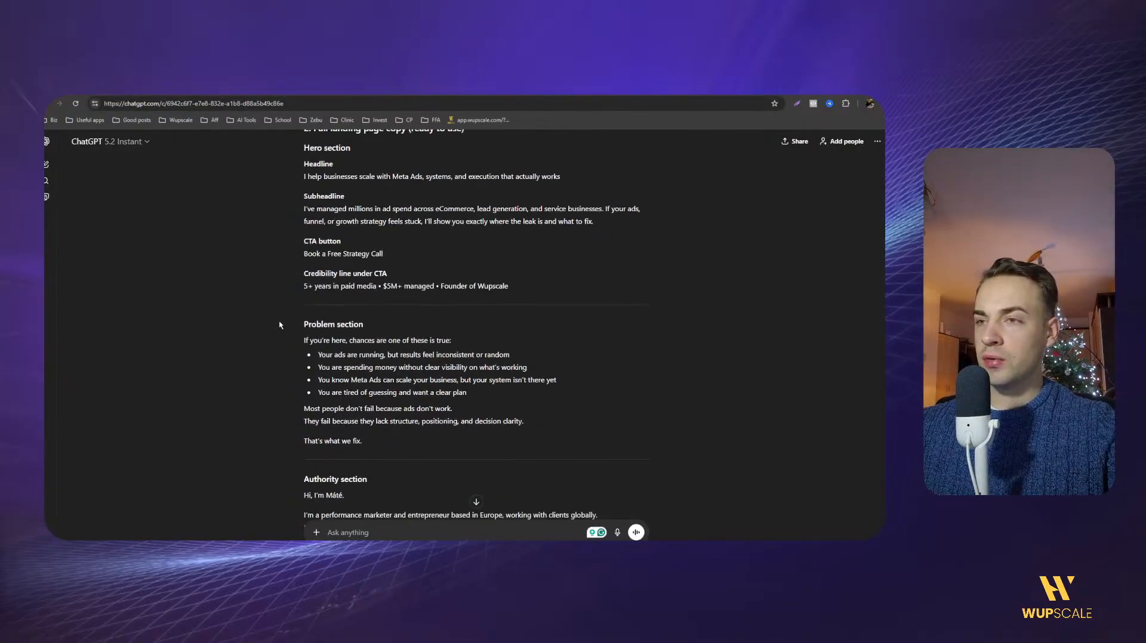
pyautogui.scroll(-1, 279, 326)
pyautogui.click(307, 291)
pyautogui.click(347, 295)
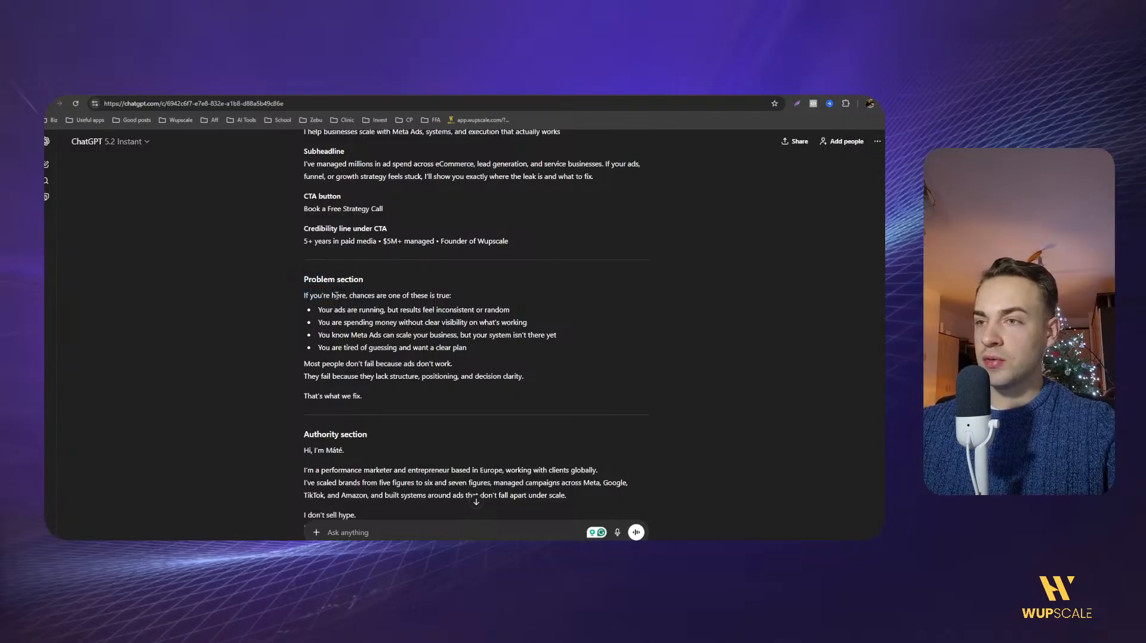
# Switch back to the page builder and delete the hero's job board image, its empty row and the empty image section below.
pyautogui.tripleClick(330, 304)
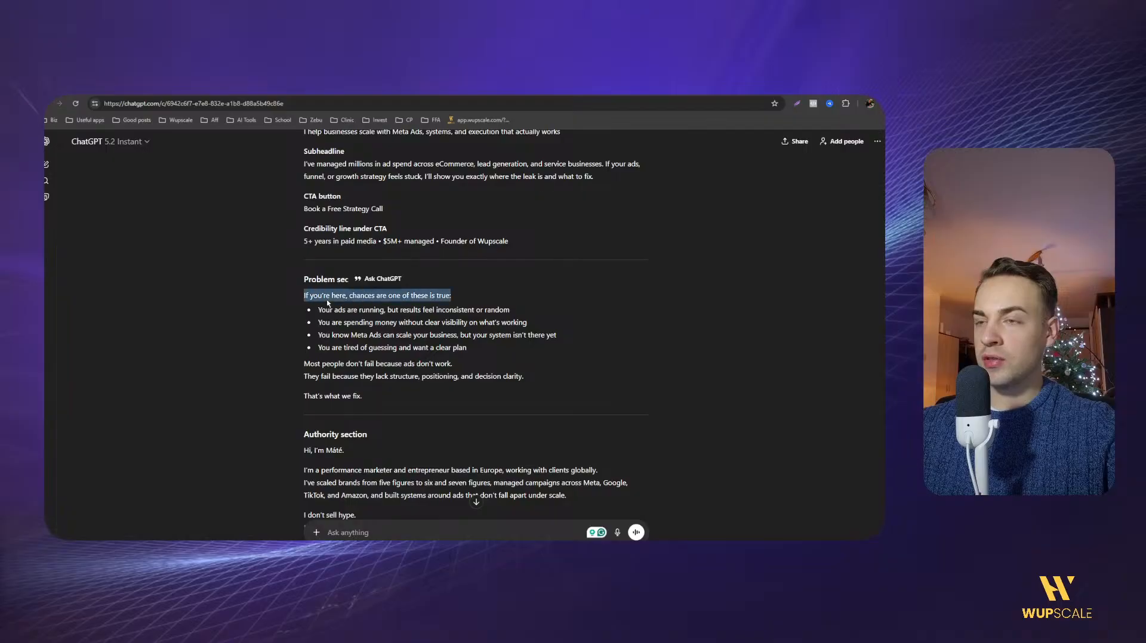
pyautogui.click(317, 326)
pyautogui.moveTo(317, 309); pyautogui.dragTo(438, 335)
pyautogui.click(439, 336)
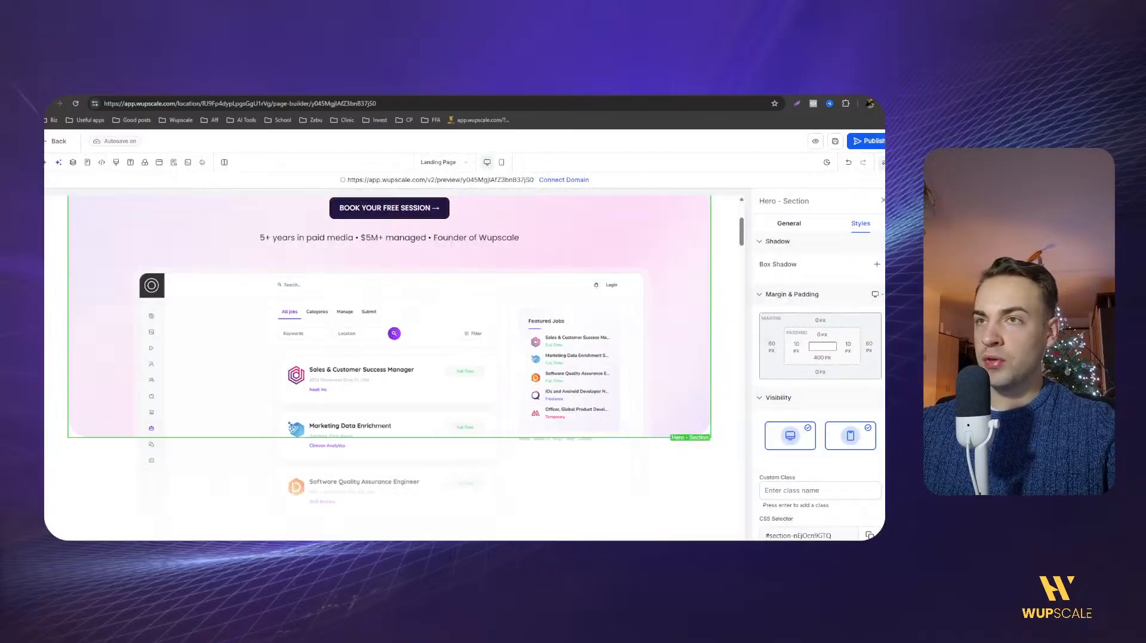
pyautogui.scroll(-5, 407, 352)
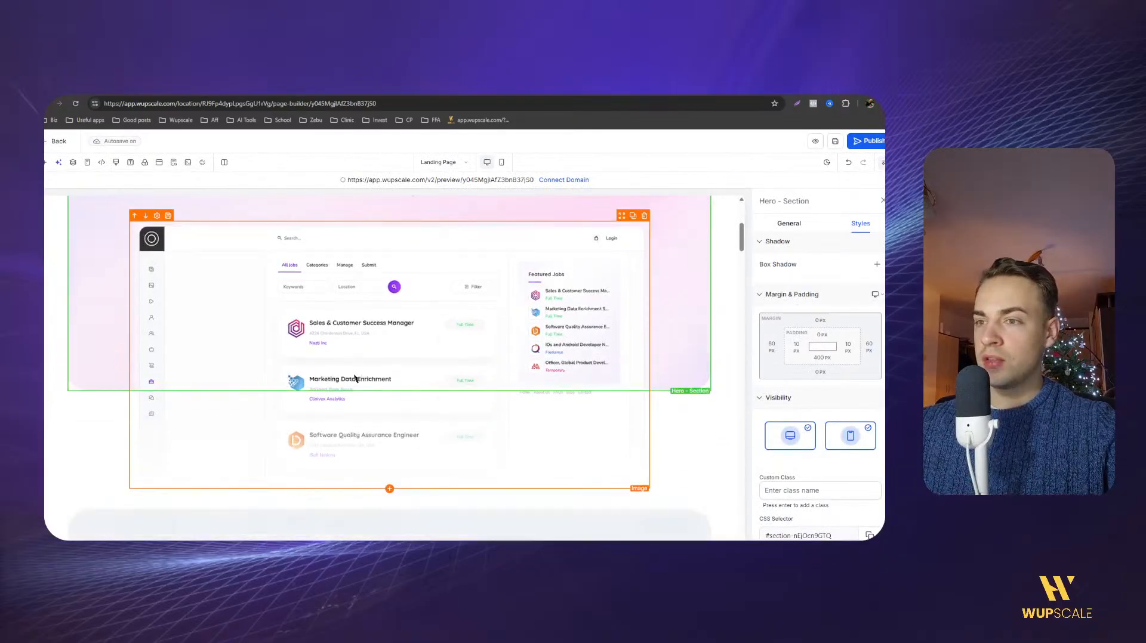
pyautogui.scroll(5, 329, 352)
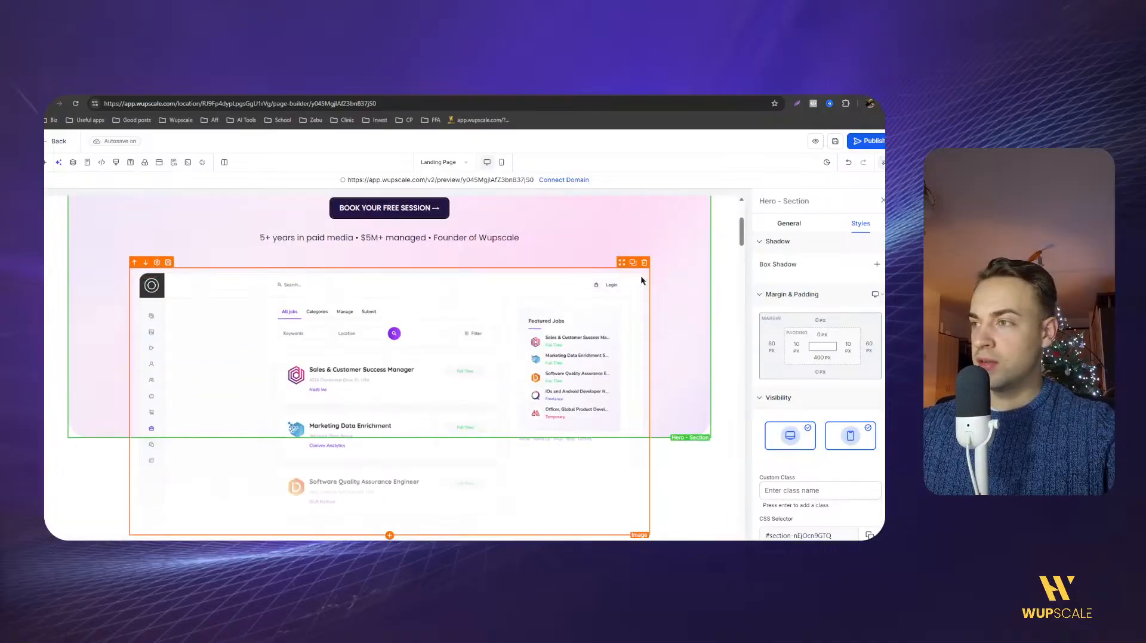
pyautogui.click(644, 264)
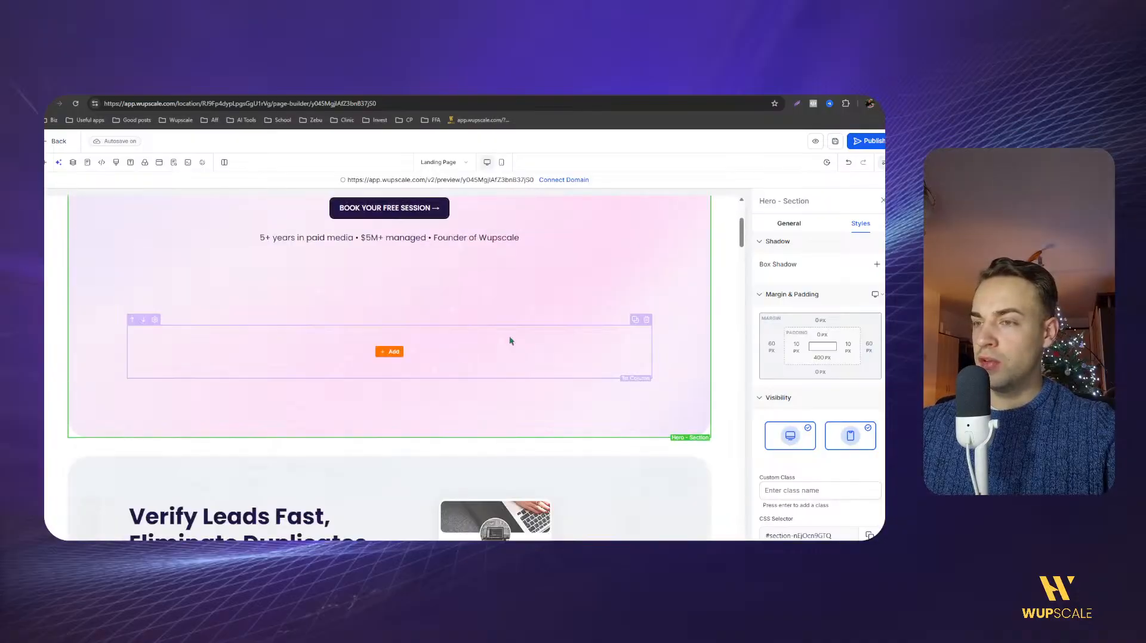
pyautogui.click(633, 316)
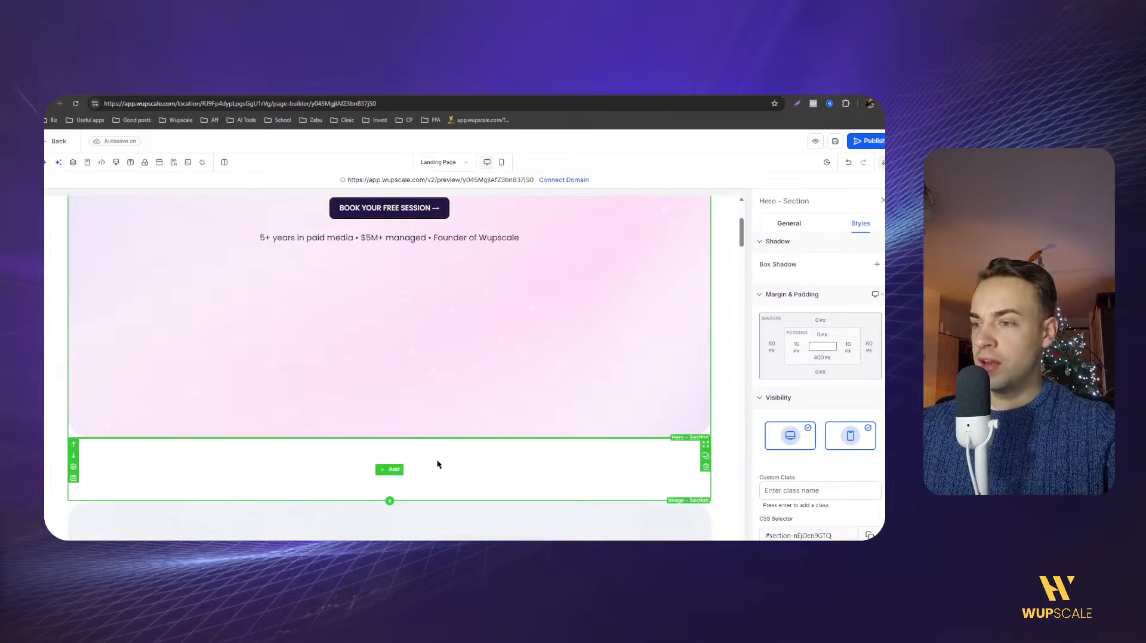
pyautogui.click(705, 473)
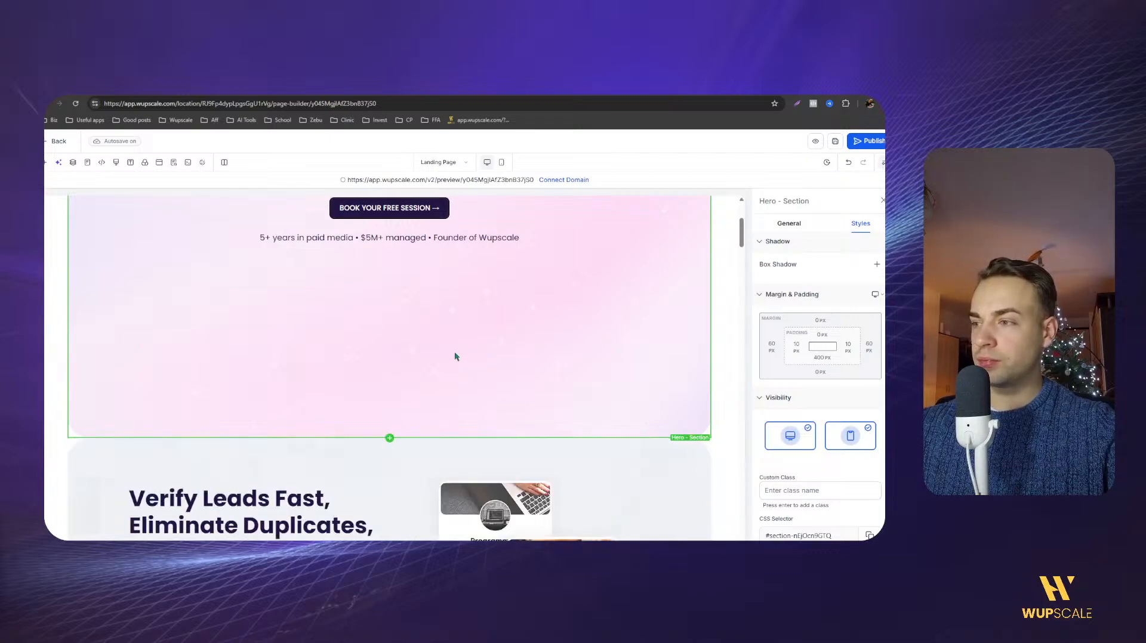
# Look through the template's remaining sections for a layout that suits the problem section copy.
pyautogui.scroll(-5, 454, 358)
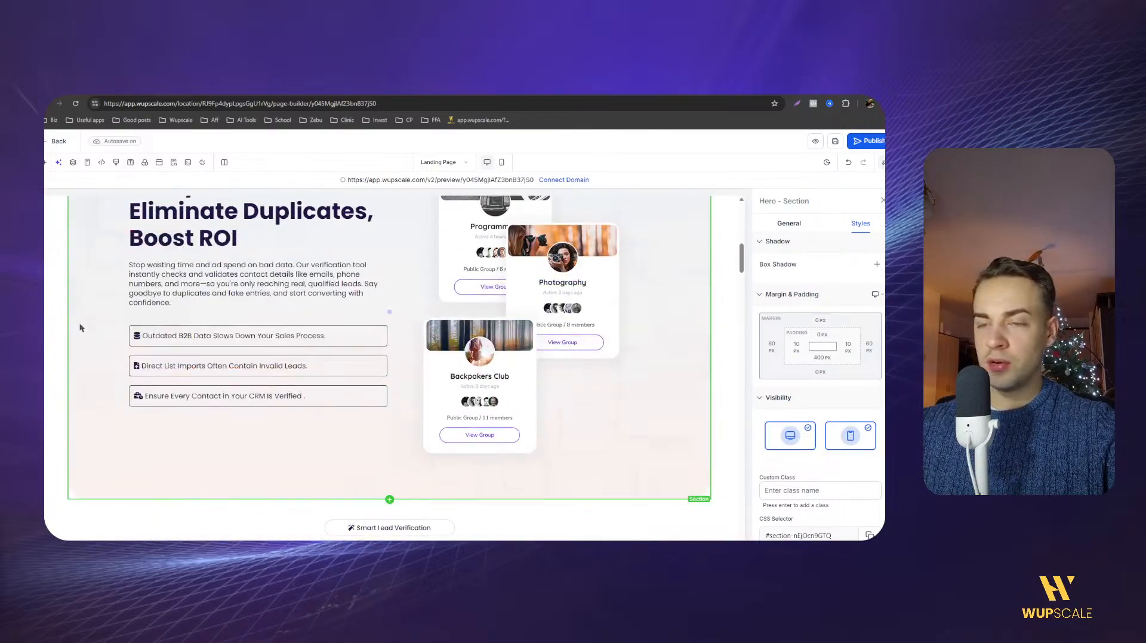
pyautogui.scroll(1, 99, 336)
pyautogui.click(199, 327)
pyautogui.scroll(-15, 194, 338)
pyautogui.scroll(-20, 189, 357)
pyautogui.scroll(-20, 182, 354)
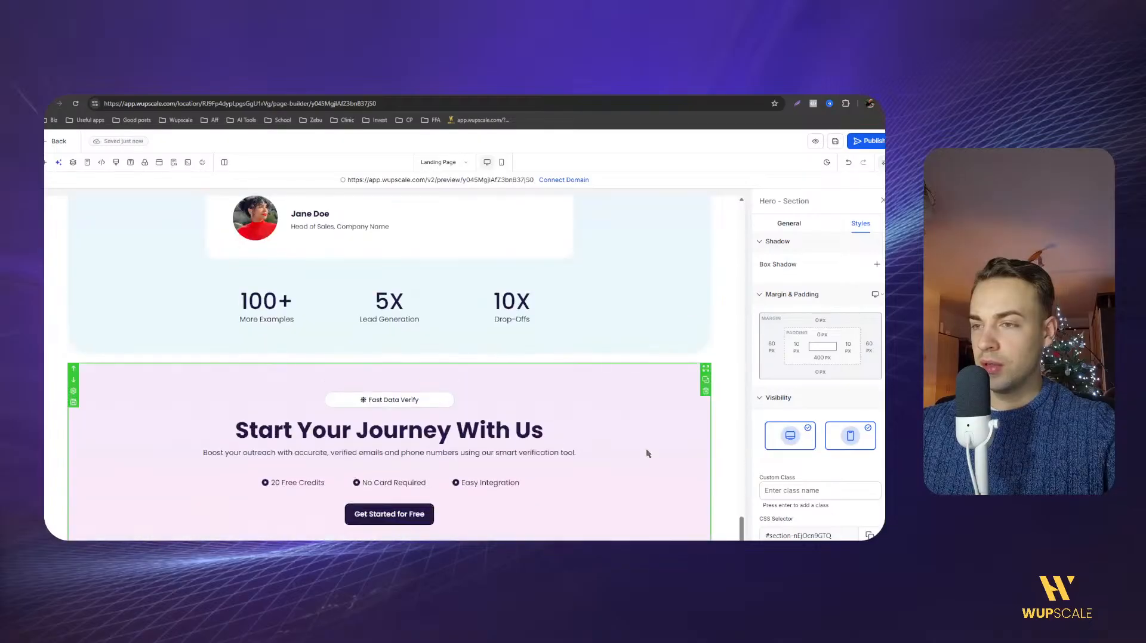
pyautogui.moveTo(742, 525); pyautogui.dragTo(690, 235)
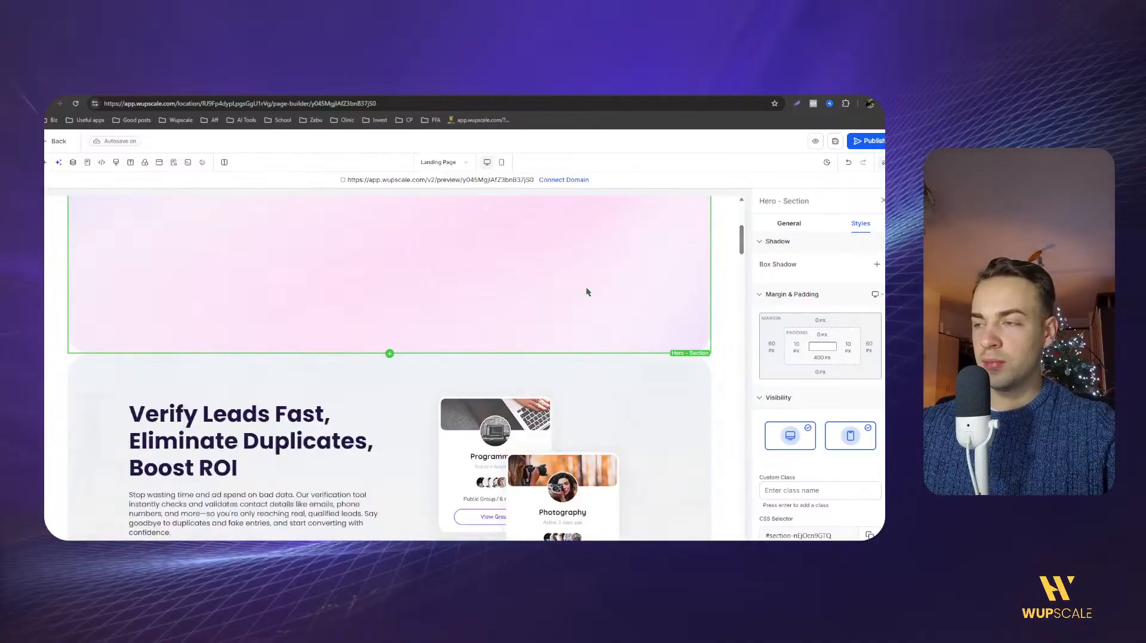
pyautogui.scroll(2, 382, 320)
pyautogui.scroll(2, 239, 274)
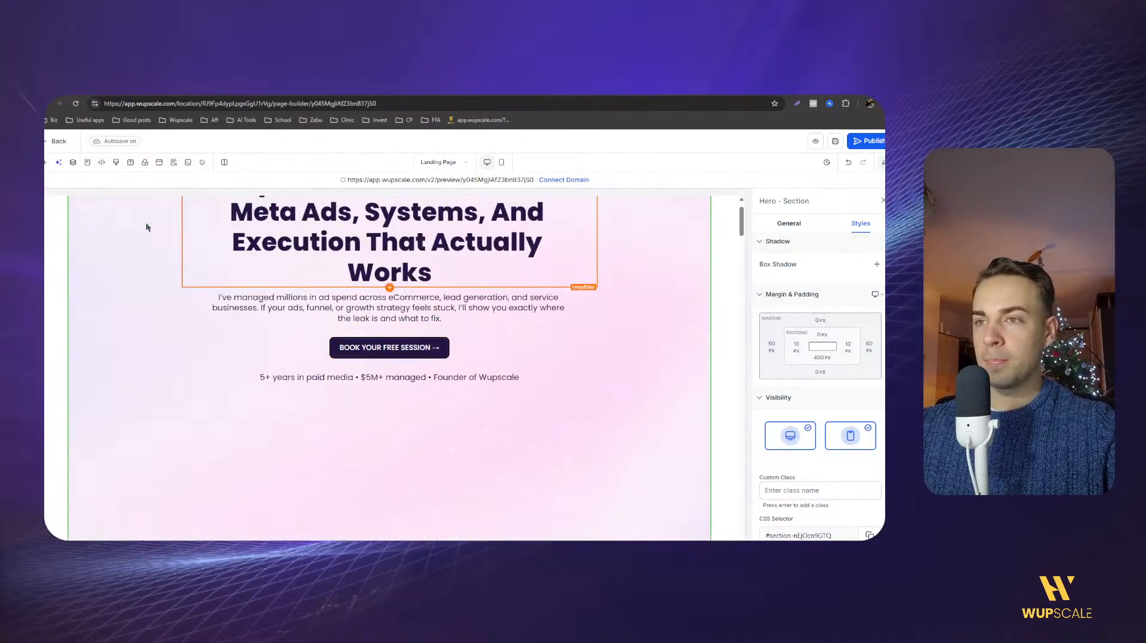
# Insert the light prebuilt List section "Struggling with this outcome?" with four bullet cards directly below the hero section.
pyautogui.click(45, 165)
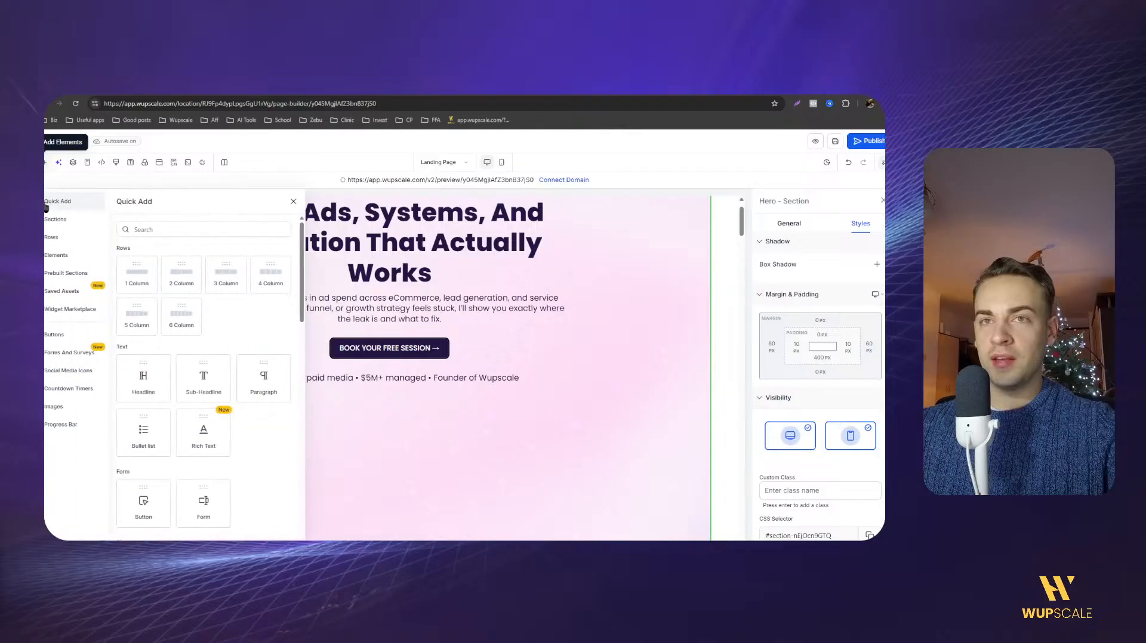
pyautogui.click(69, 275)
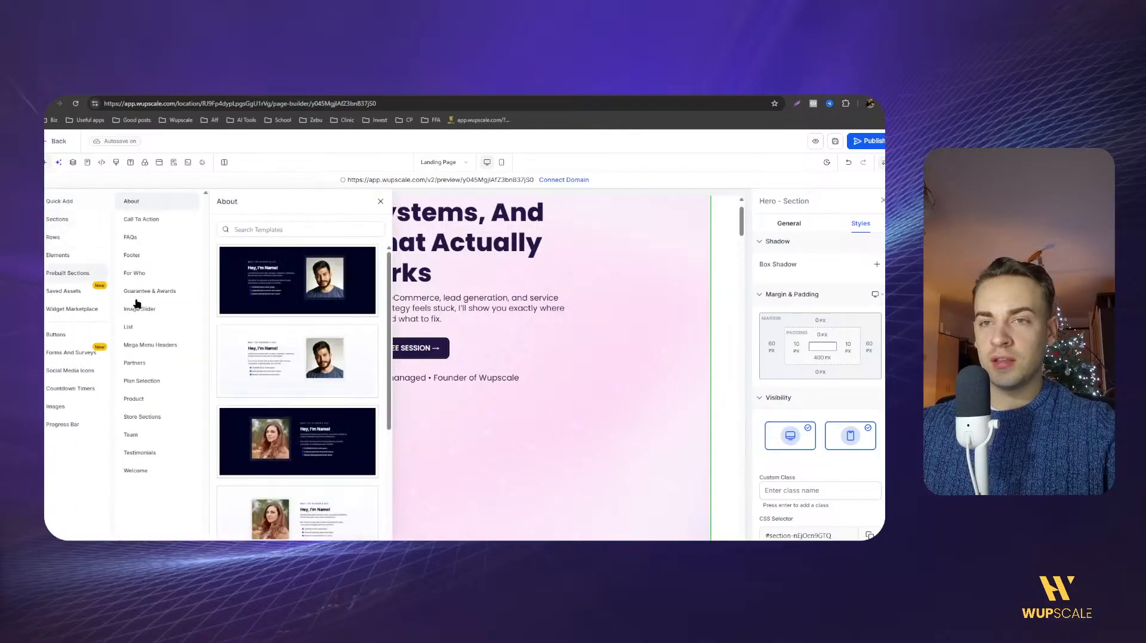
pyautogui.click(131, 276)
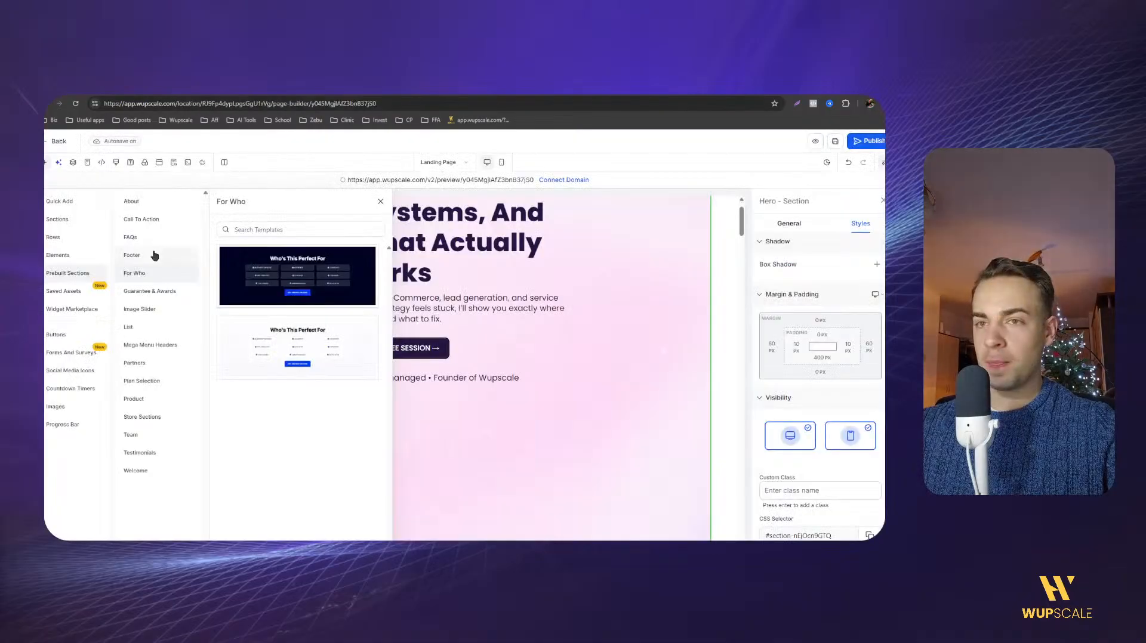
pyautogui.click(134, 203)
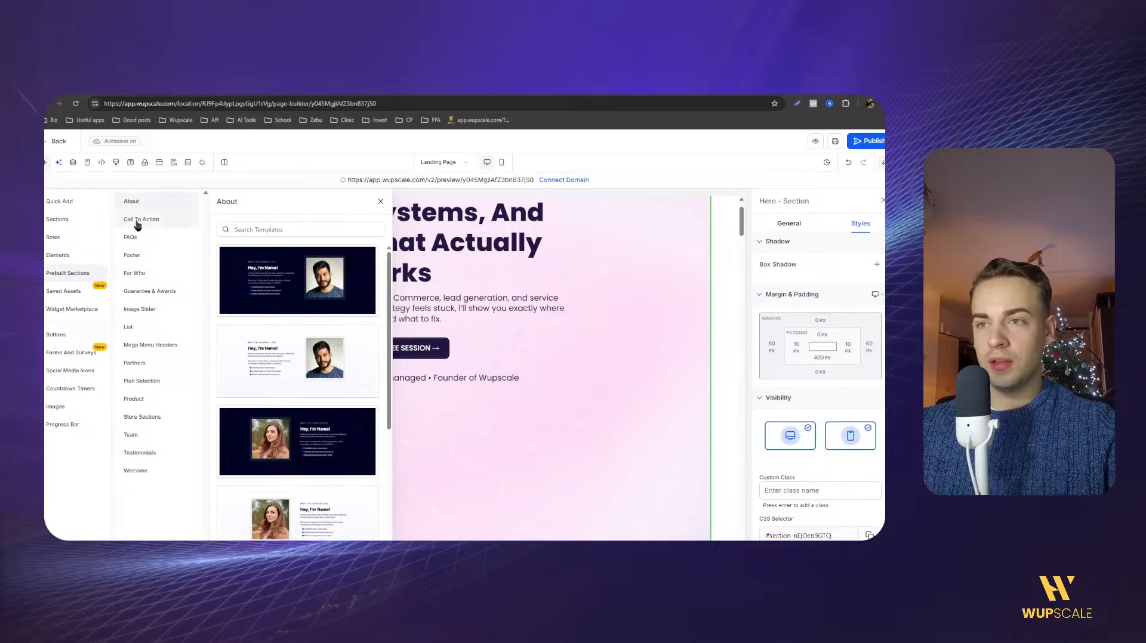
pyautogui.click(137, 219)
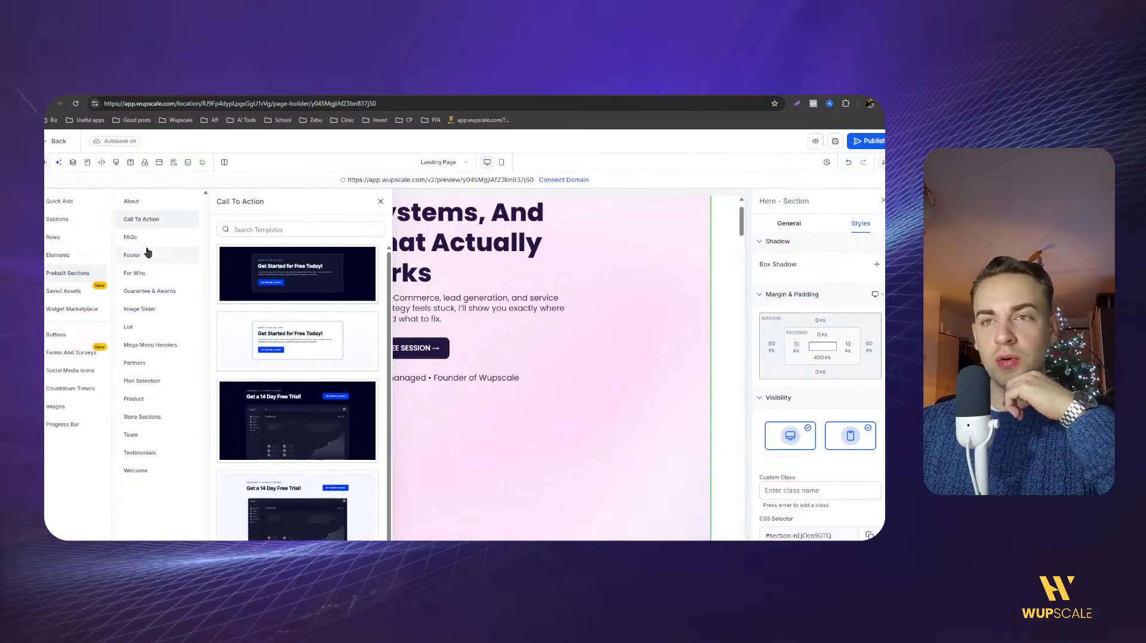
pyautogui.click(138, 275)
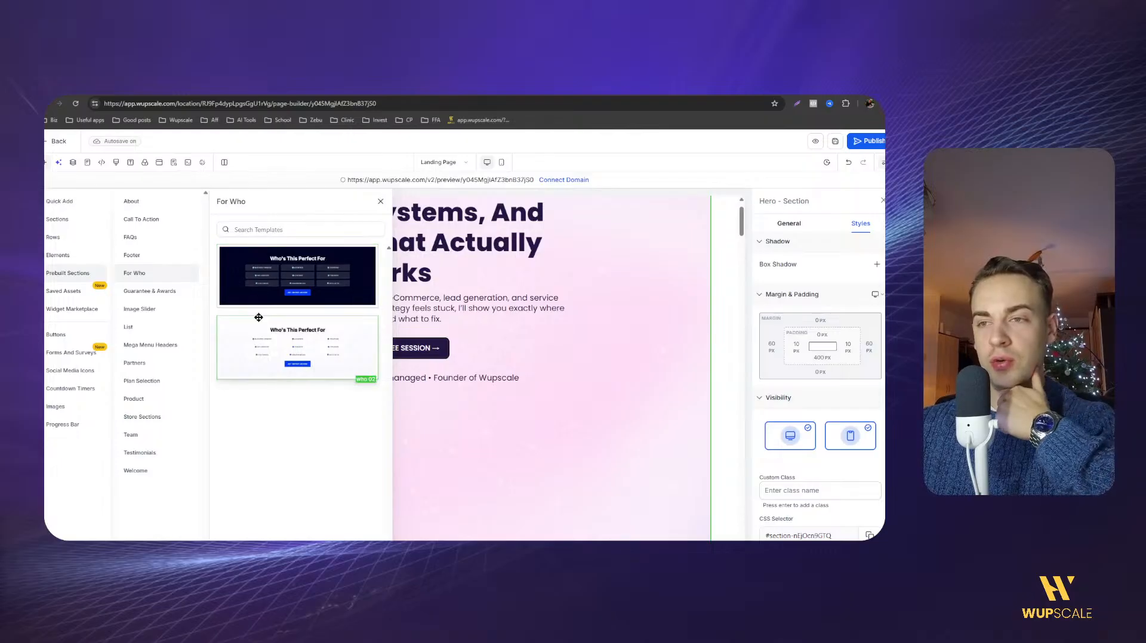
pyautogui.click(149, 327)
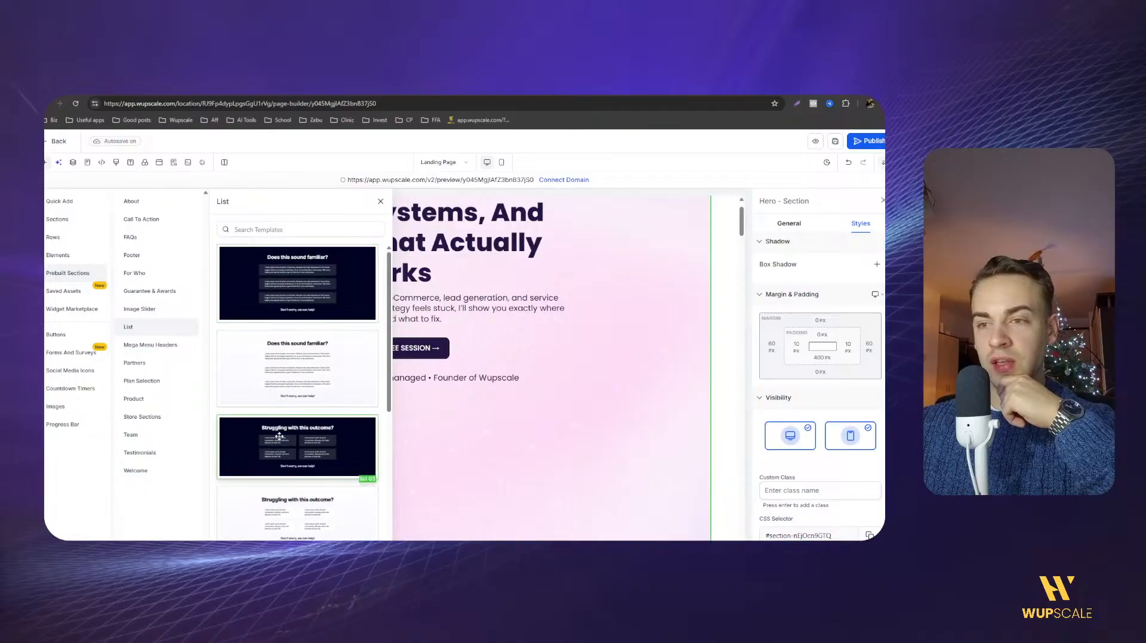
pyautogui.scroll(-2, 286, 459)
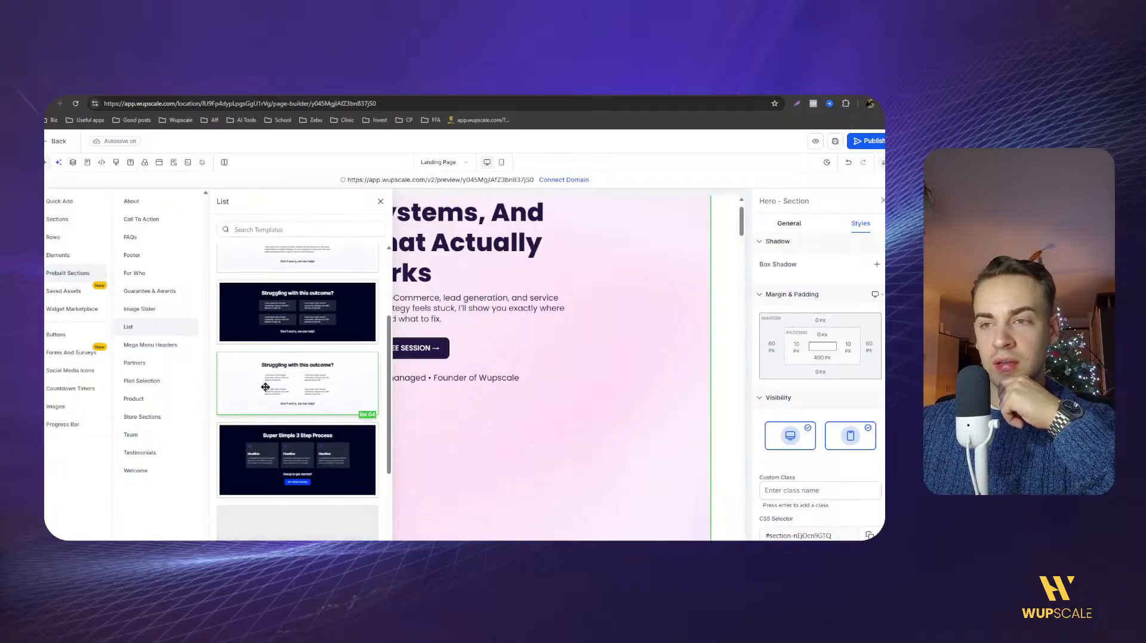
pyautogui.scroll(-2, 265, 387)
pyautogui.moveTo(276, 303); pyautogui.dragTo(472, 455)
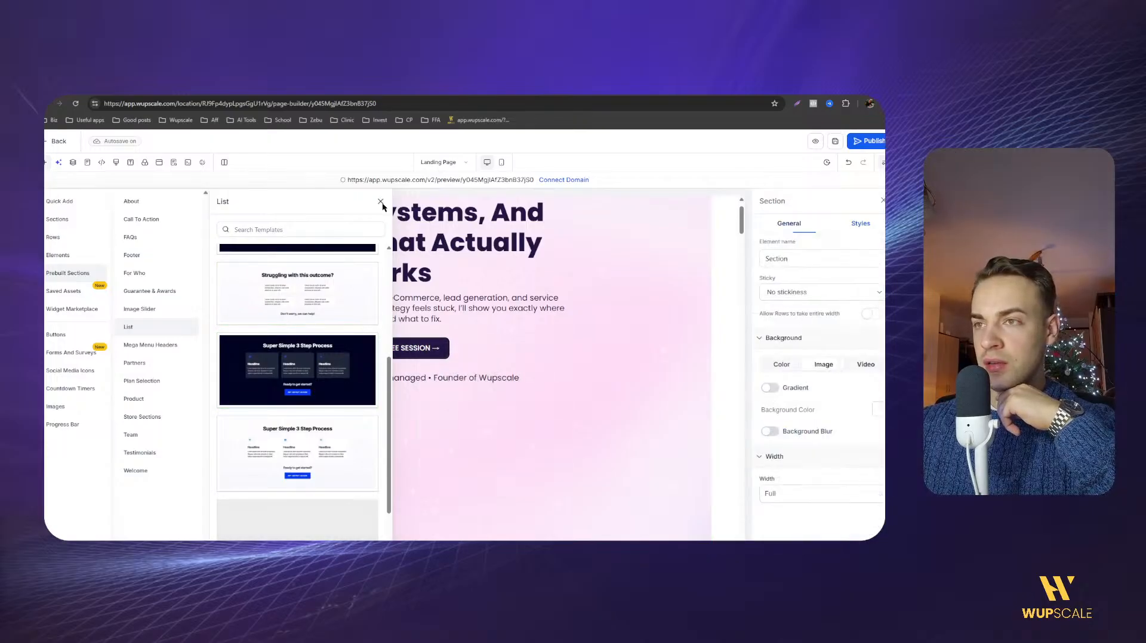
pyautogui.click(380, 202)
pyautogui.scroll(-5, 388, 358)
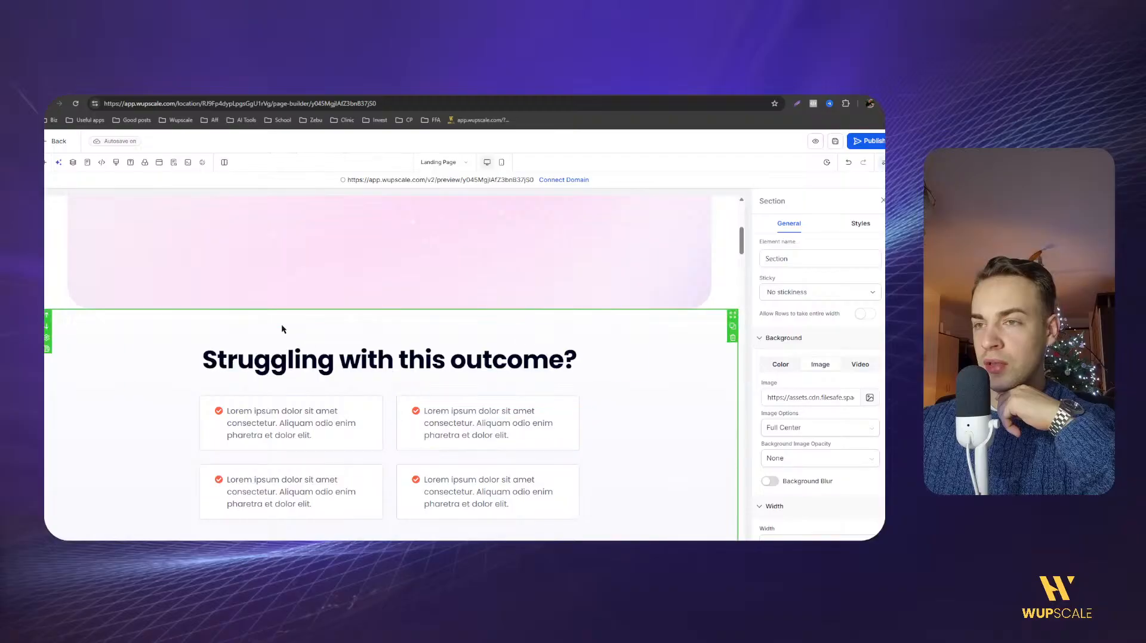
# Set the bottom padding of the hero section to 40 px.
pyautogui.scroll(2, 287, 355)
pyautogui.scroll(-3, 306, 313)
pyautogui.scroll(3, 310, 299)
pyautogui.click(312, 289)
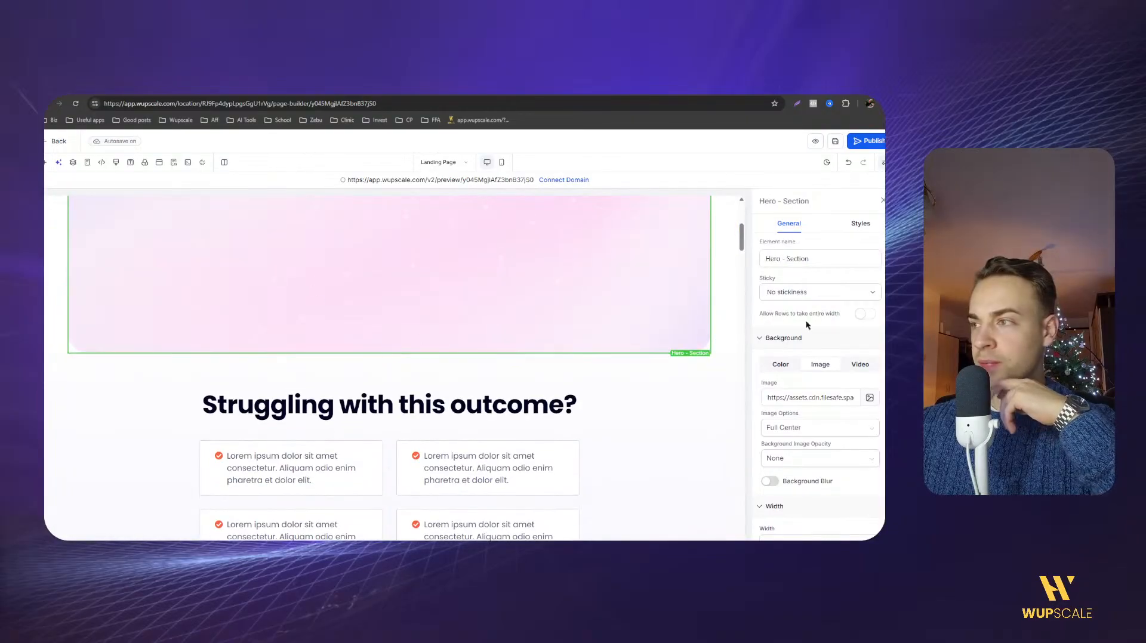
pyautogui.scroll(-1, 806, 370)
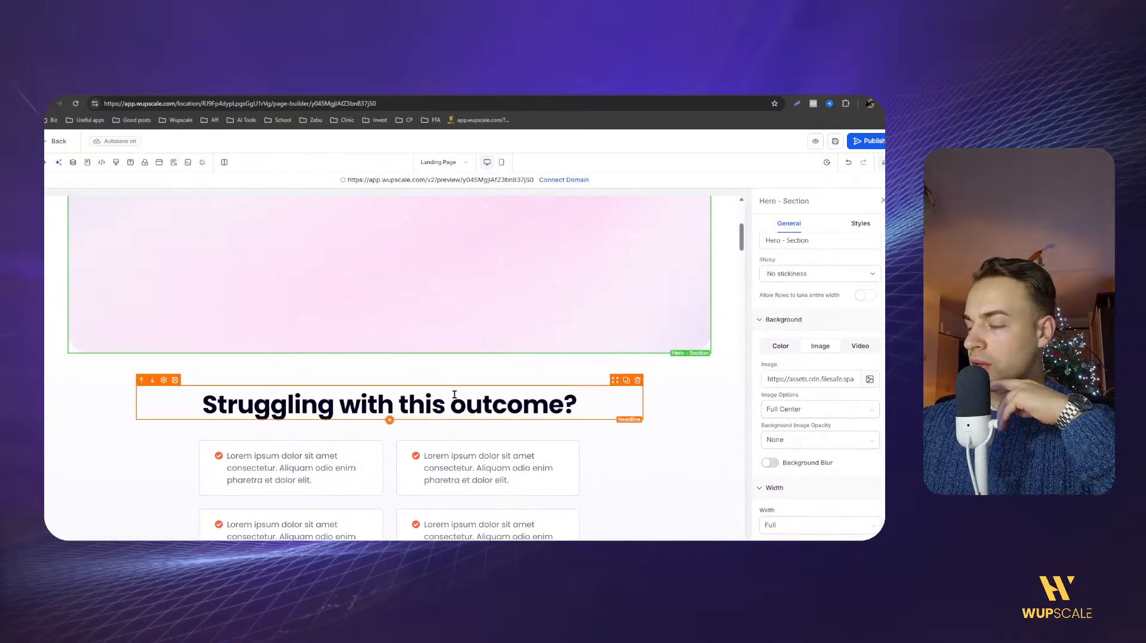
pyautogui.scroll(3, 435, 389)
pyautogui.click(863, 225)
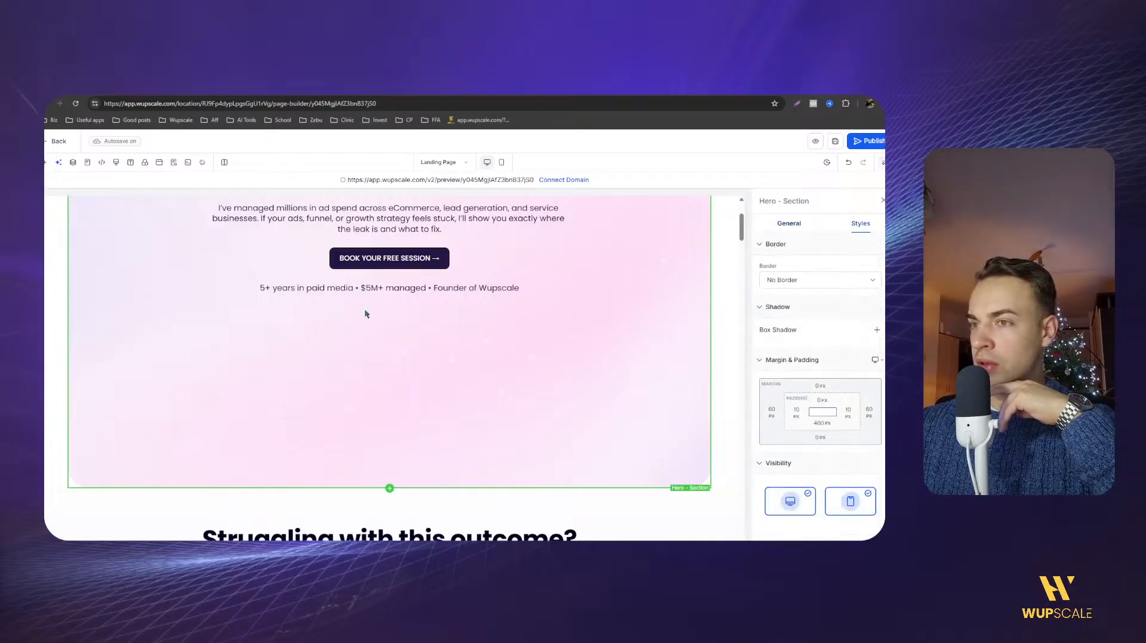
pyautogui.click(816, 423)
pyautogui.click(428, 340)
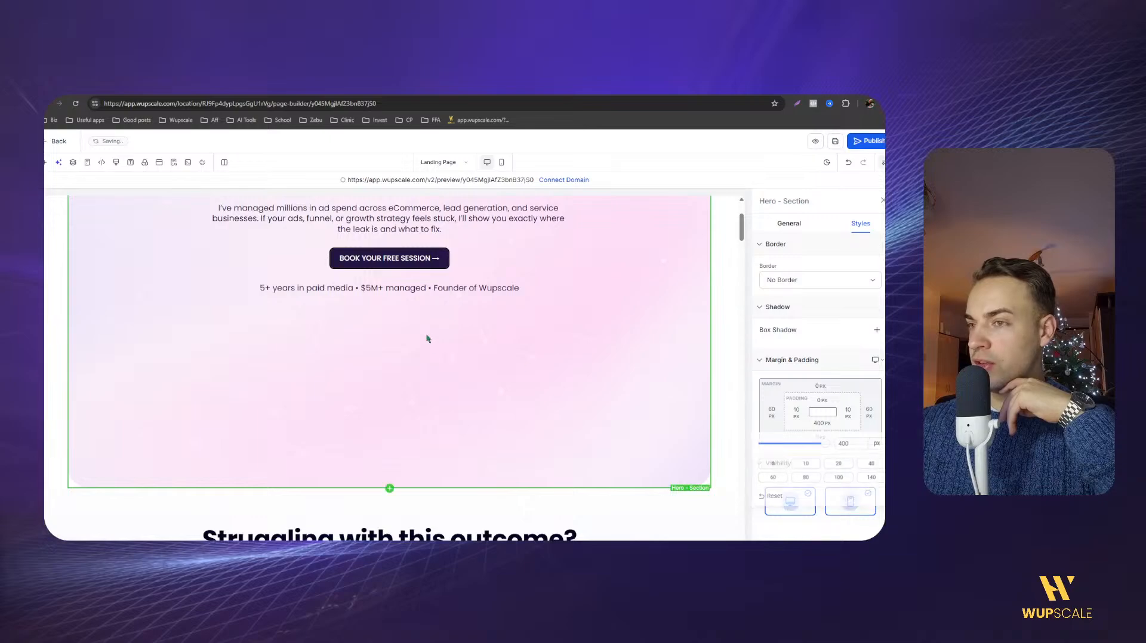
pyautogui.click(821, 423)
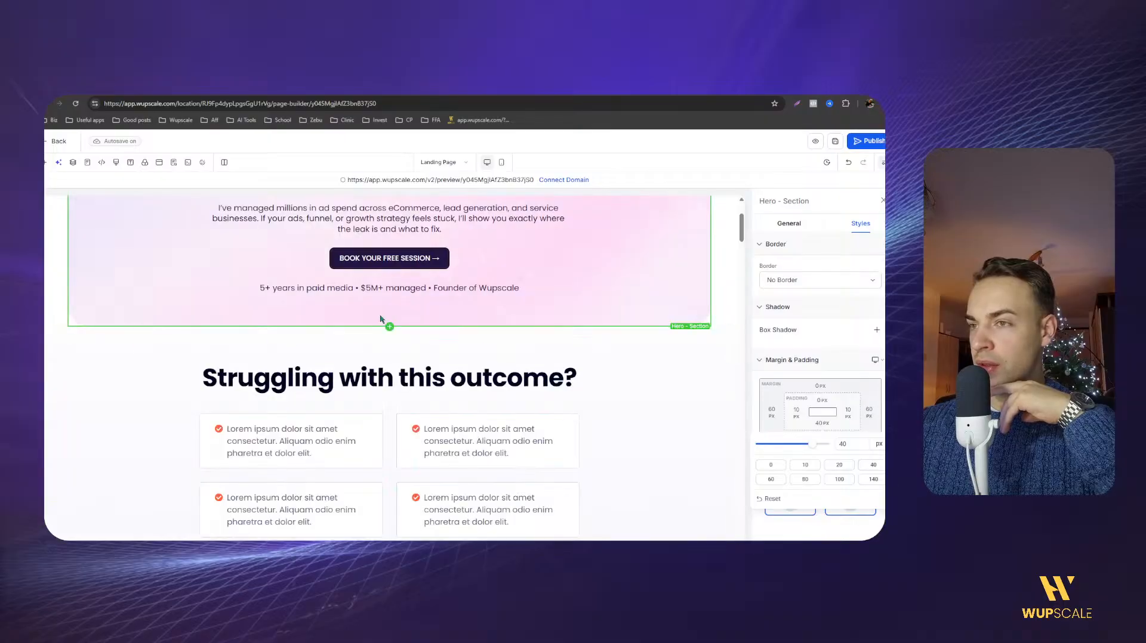
pyautogui.scroll(2, 394, 378)
pyautogui.scroll(1, 393, 378)
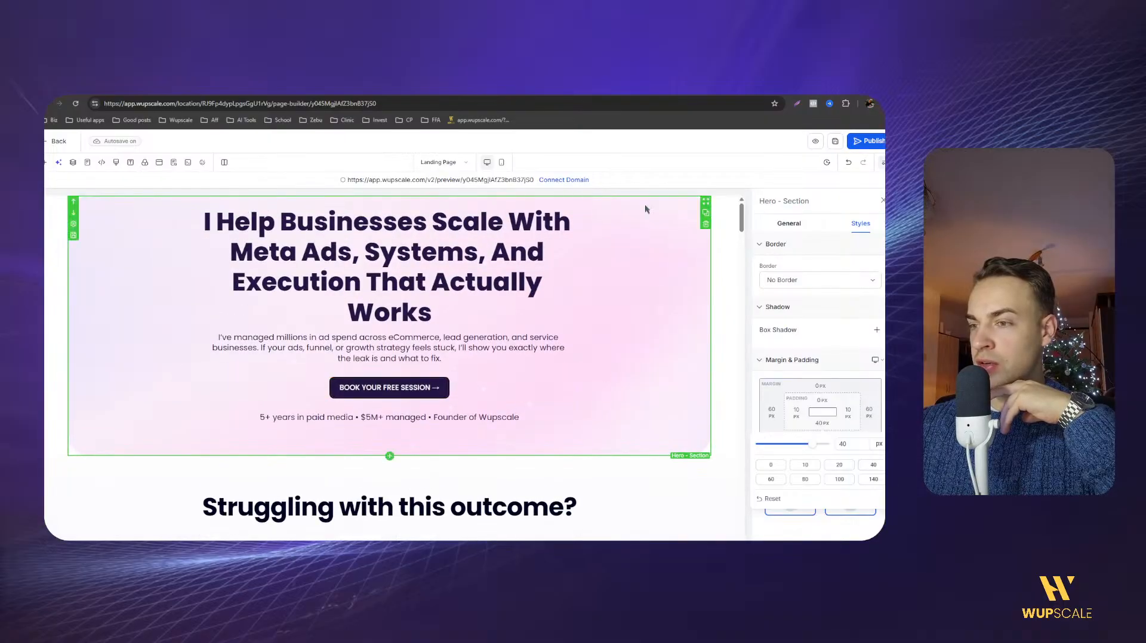
pyautogui.scroll(-3, 617, 312)
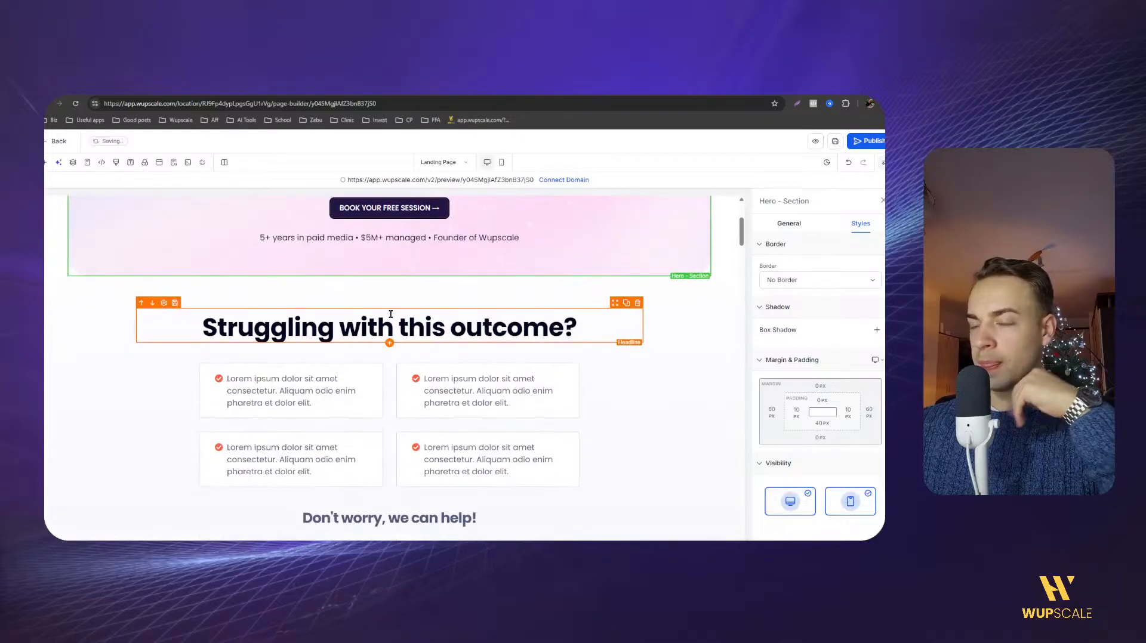
# Replace the "Struggling with this outcome?" headline with ChatGPT's "If you're here, chances are one of these is true:" as plain text.
pyautogui.click(384, 327)
pyautogui.scroll(-1, 358, 322)
pyautogui.moveTo(255, 283); pyautogui.dragTo(203, 283)
pyautogui.click(301, 283)
pyautogui.hotkey('ctrl', 'Tab')
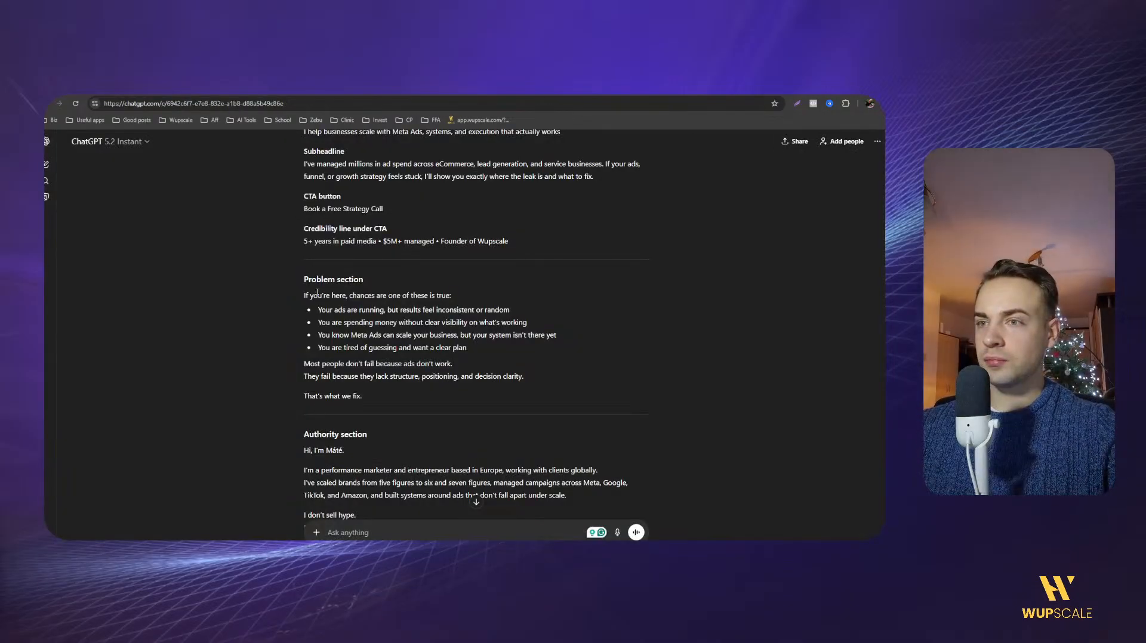
pyautogui.tripleClick(317, 295)
pyautogui.hotkey('ctrl', 'c')
pyautogui.hotkey('ctrl', 'shift', 'Tab')
pyautogui.tripleClick(412, 280)
pyautogui.hotkey('ctrl', 'v')
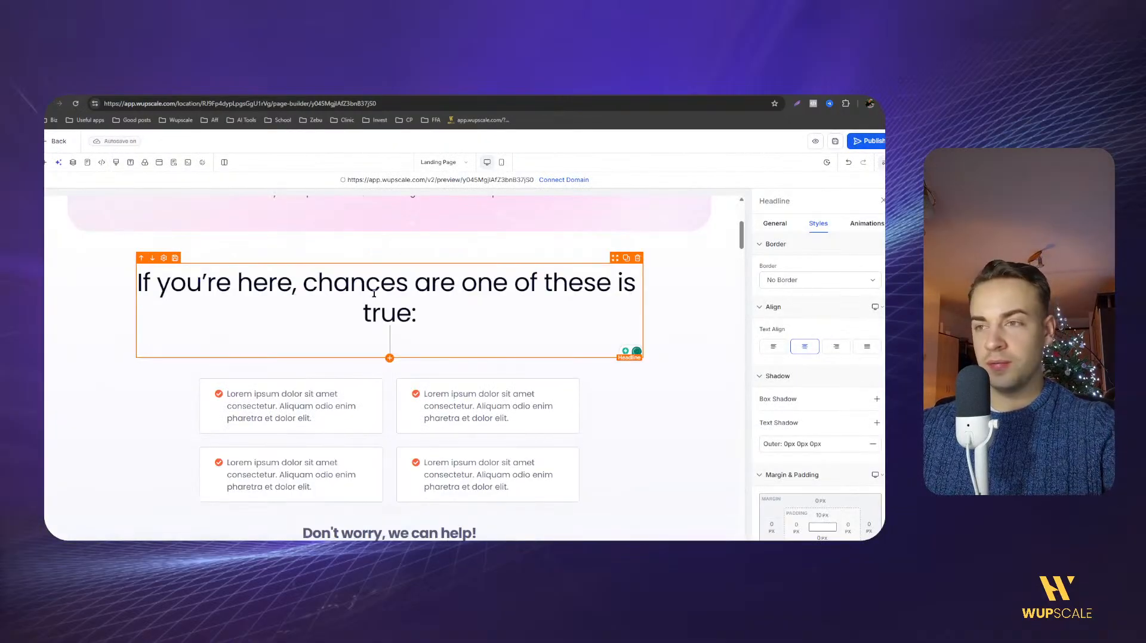
pyautogui.hotkey('ctrl', 'z')
pyautogui.rightClick(358, 276)
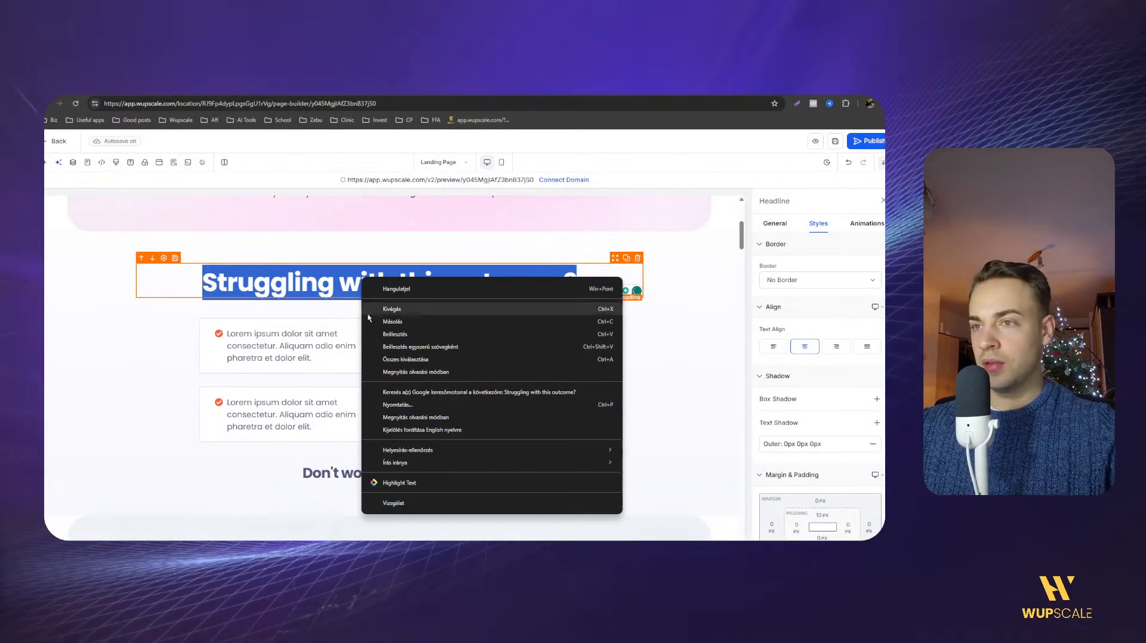
pyautogui.click(406, 345)
pyautogui.click(286, 301)
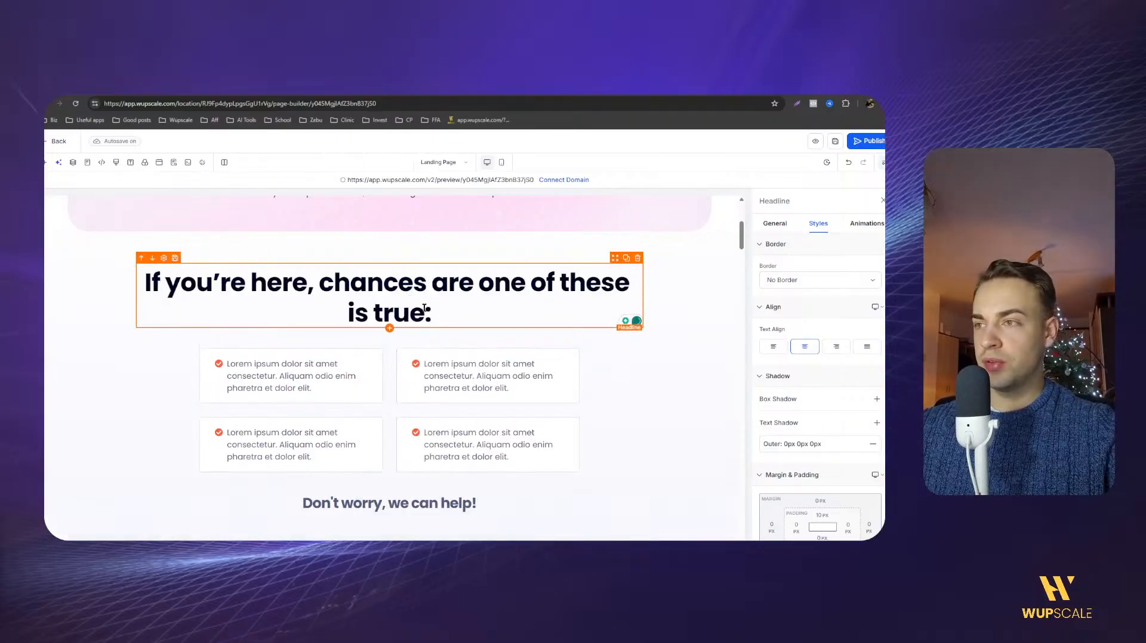
# Switch to ChatGPT and copy the first bullet of the problem section, "Your ads are running, but results feel inconsistent or random".
pyautogui.click(382, 88)
pyautogui.click(368, 307)
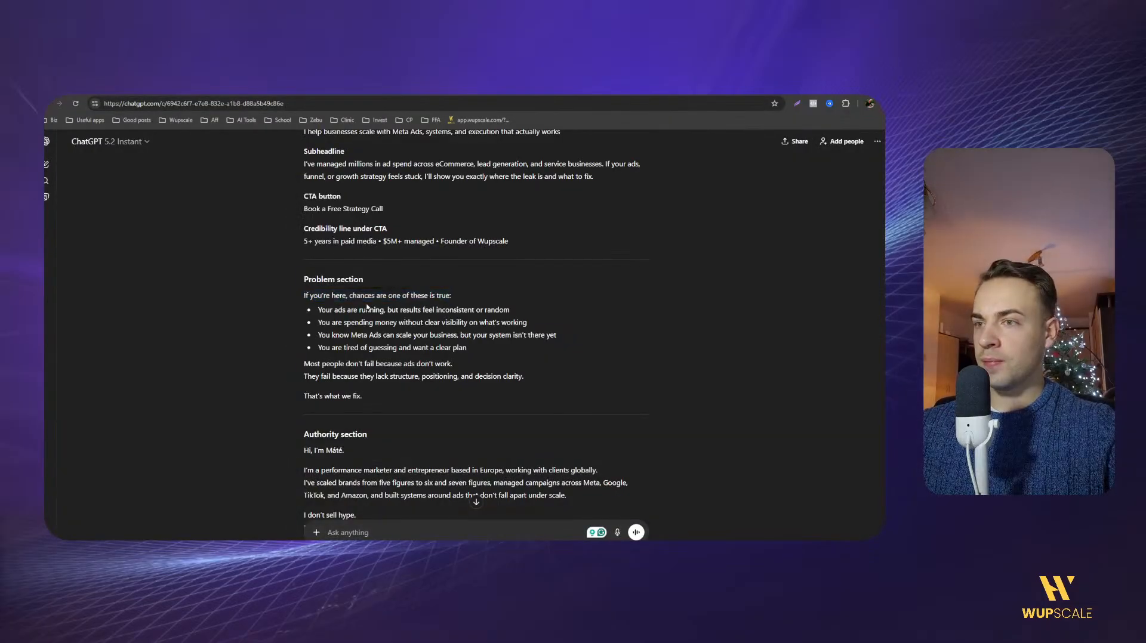
pyautogui.tripleClick(366, 311)
pyautogui.hotkey('ctrl', 'c')
pyautogui.click(281, 88)
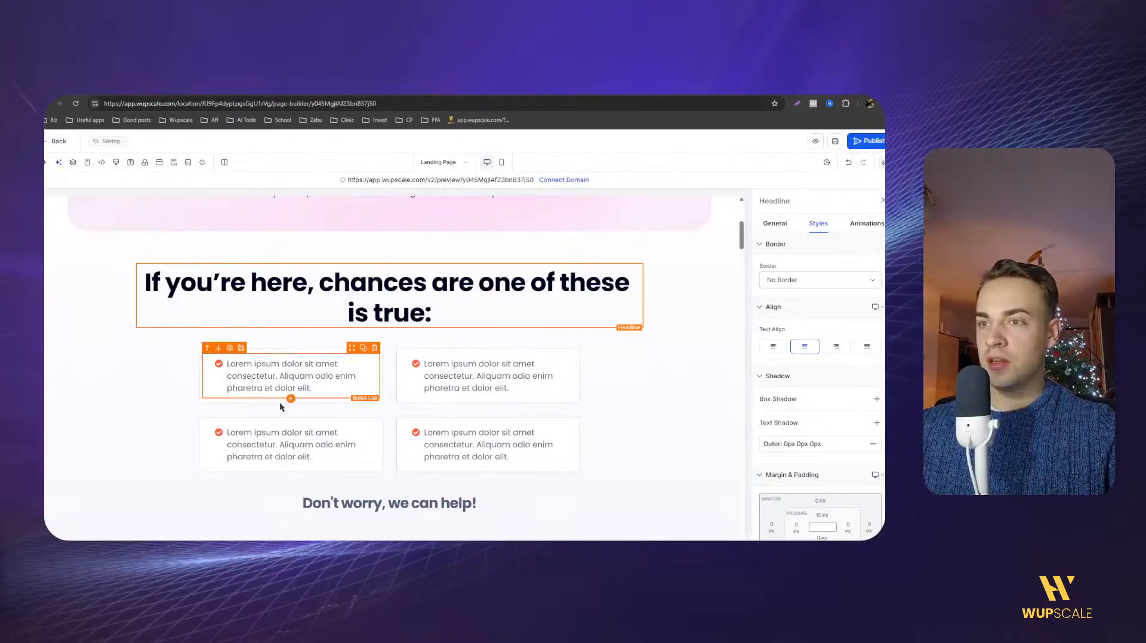
pyautogui.tripleClick(280, 377)
pyautogui.rightClick(278, 380)
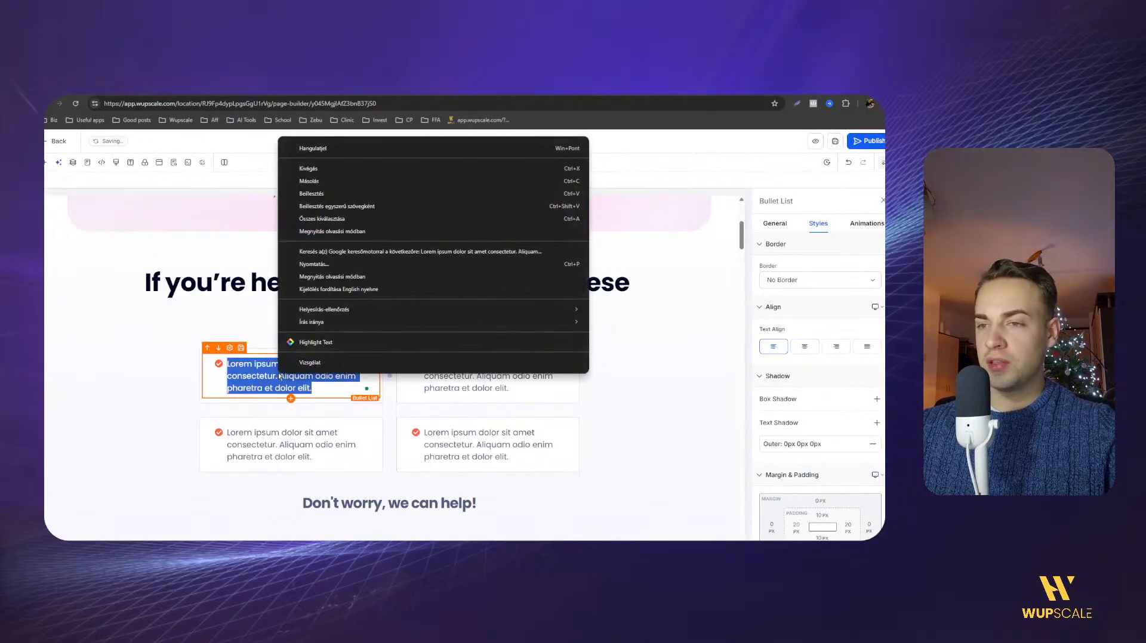
pyautogui.click(366, 214)
pyautogui.click(211, 383)
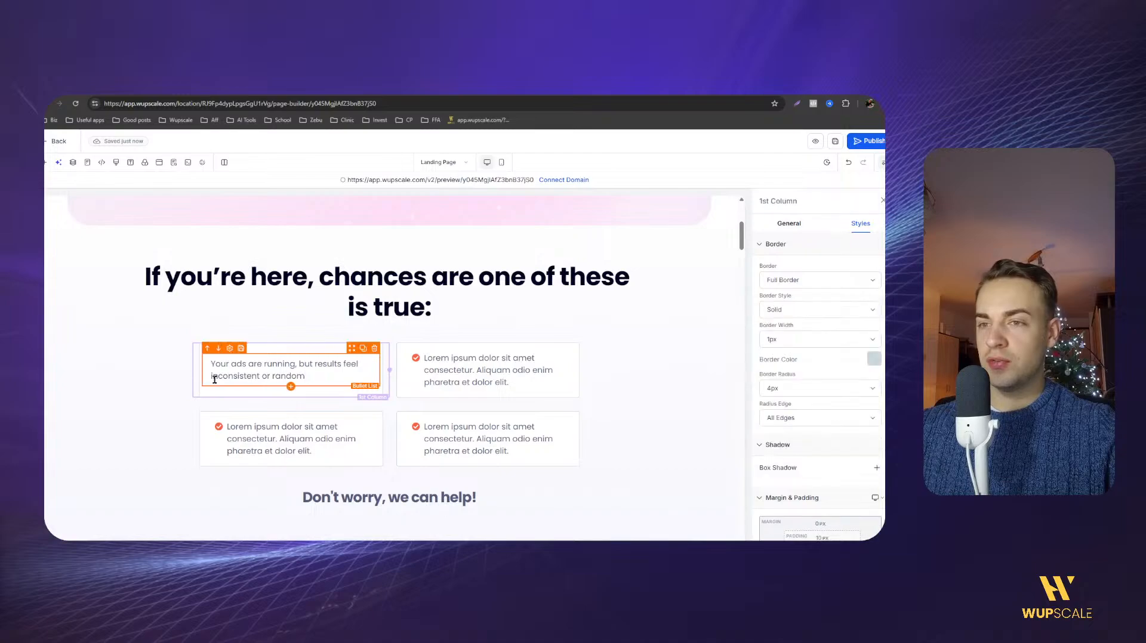
pyautogui.click(848, 161)
# Replace the first bullet card's placeholder with "Your ads are running, but results feel inconsistent or random" as plain text.
pyautogui.tripleClick(278, 370)
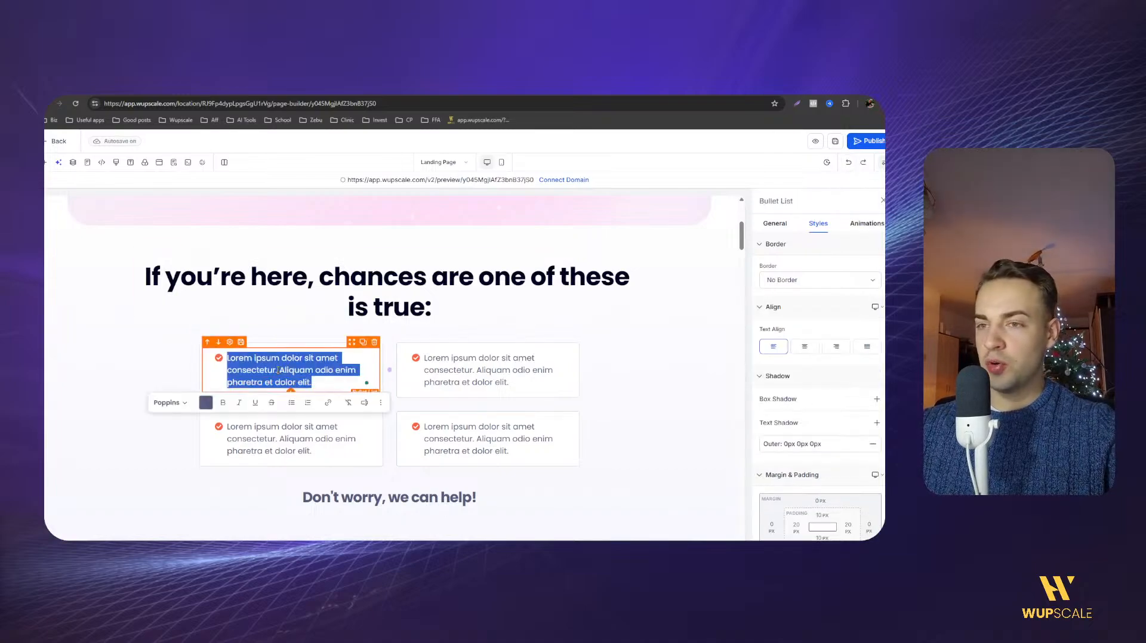
pyautogui.rightClick(279, 372)
pyautogui.click(310, 193)
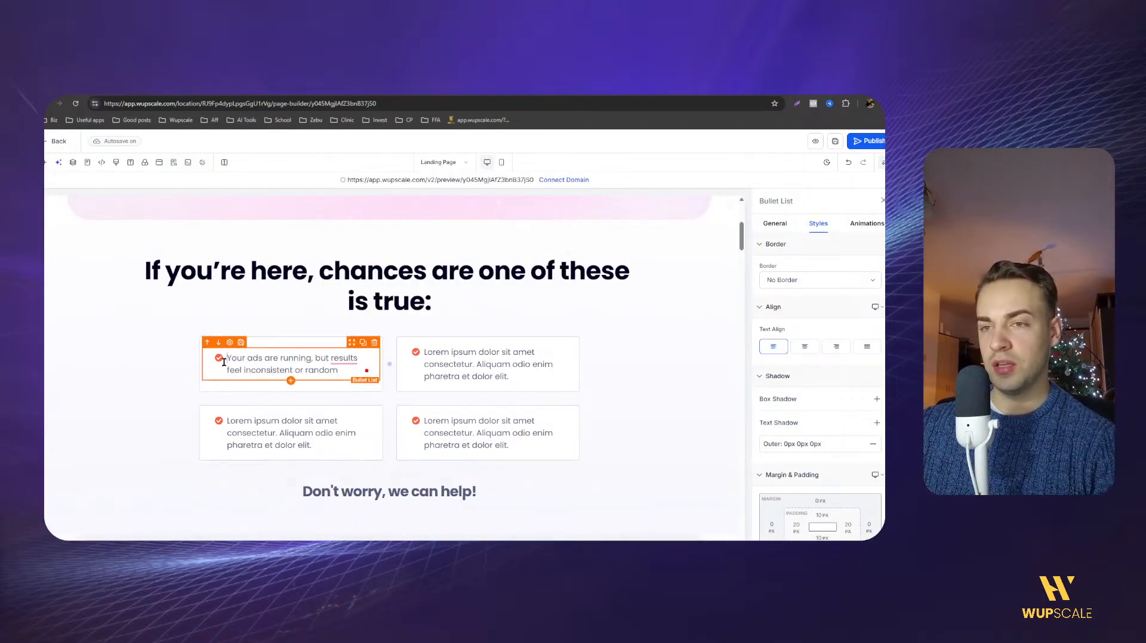
# Replace the second bullet card's placeholder with ChatGPT's "You are spending money without clear visibility on what's working" as plain text.
pyautogui.click(298, 89)
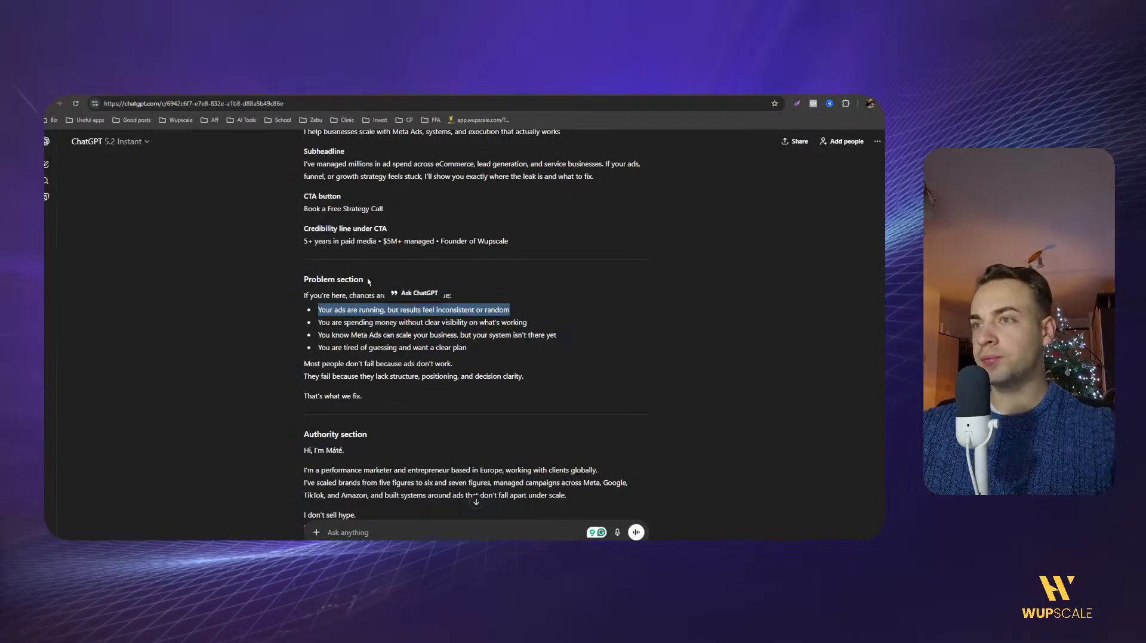
pyautogui.tripleClick(357, 322)
pyautogui.click(418, 90)
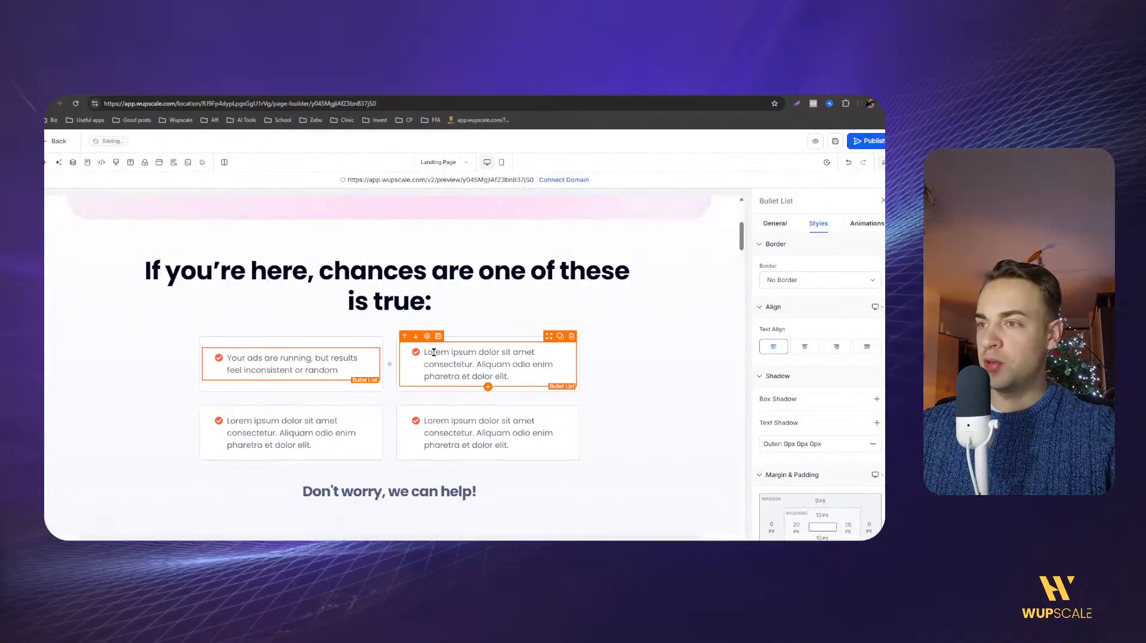
pyautogui.tripleClick(435, 352)
pyautogui.rightClick(434, 352)
pyautogui.click(467, 172)
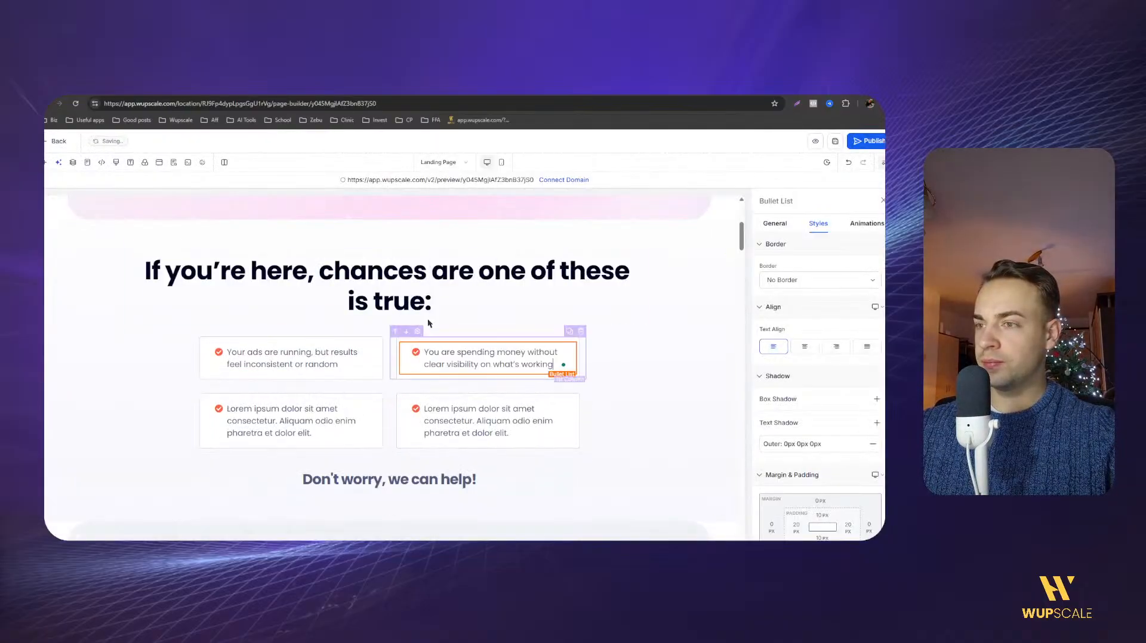
# Replace the third bullet card's placeholder with ChatGPT's "You know Meta Ads can scale your business, but your system isn't there yet" as plain text.
pyautogui.click(299, 90)
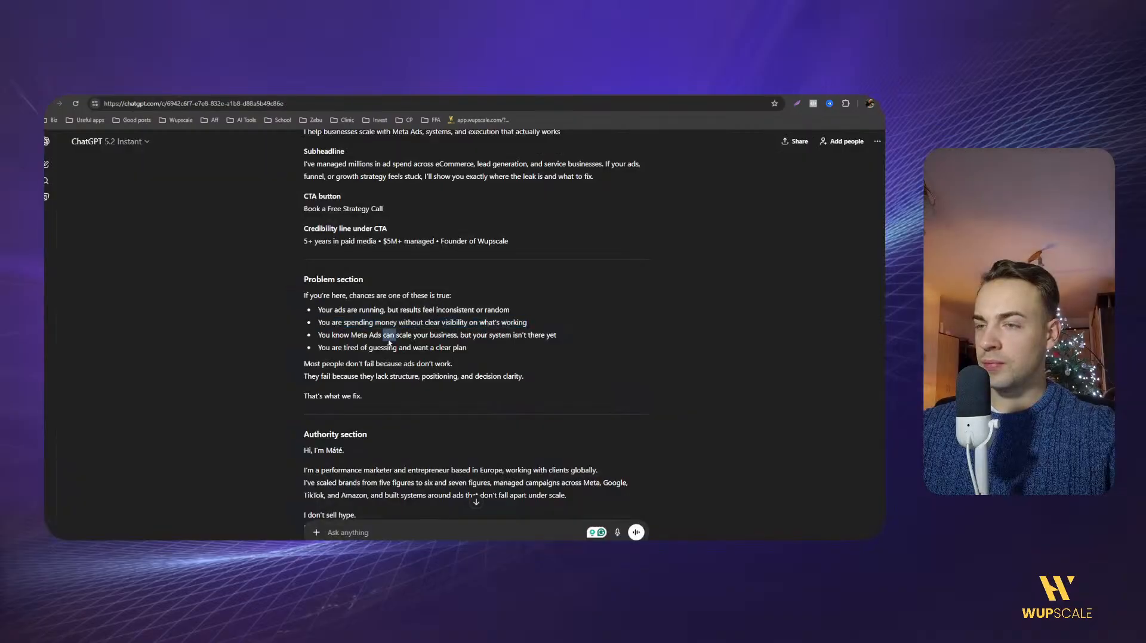
pyautogui.tripleClick(389, 334)
pyautogui.click(418, 90)
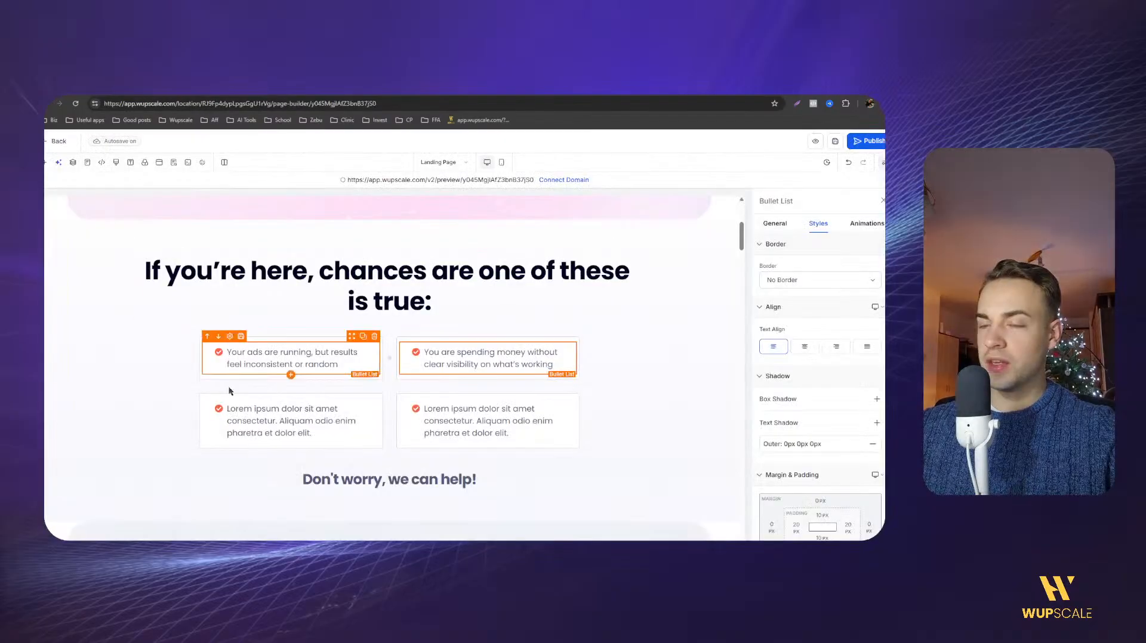
pyautogui.tripleClick(268, 413)
pyautogui.rightClick(268, 414)
pyautogui.click(360, 247)
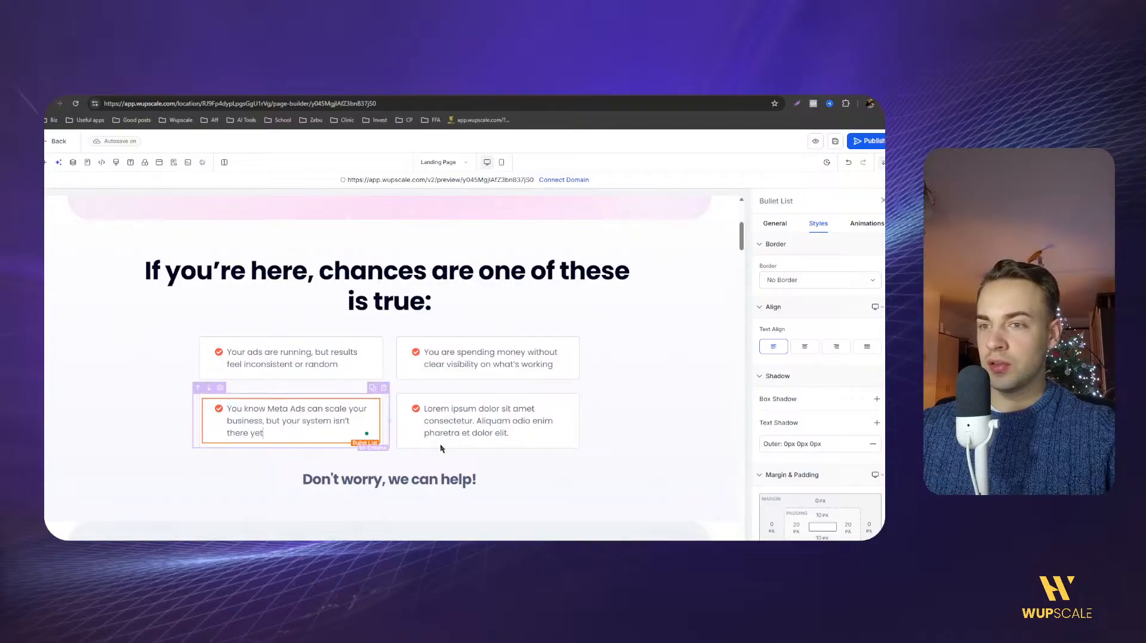
# Replace the fourth bullet card's placeholder with ChatGPT's "You are tired of guessing and want a clear plan" as plain text.
pyautogui.click(298, 90)
pyautogui.tripleClick(379, 346)
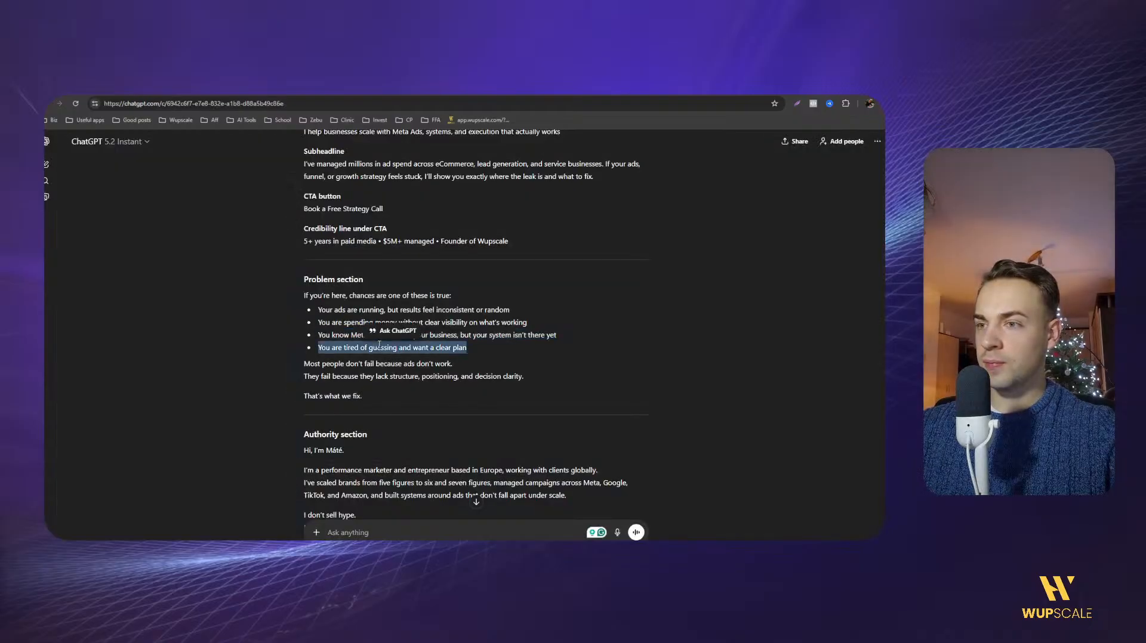
pyautogui.click(412, 90)
pyautogui.tripleClick(437, 427)
pyautogui.rightClick(438, 426)
pyautogui.click(527, 265)
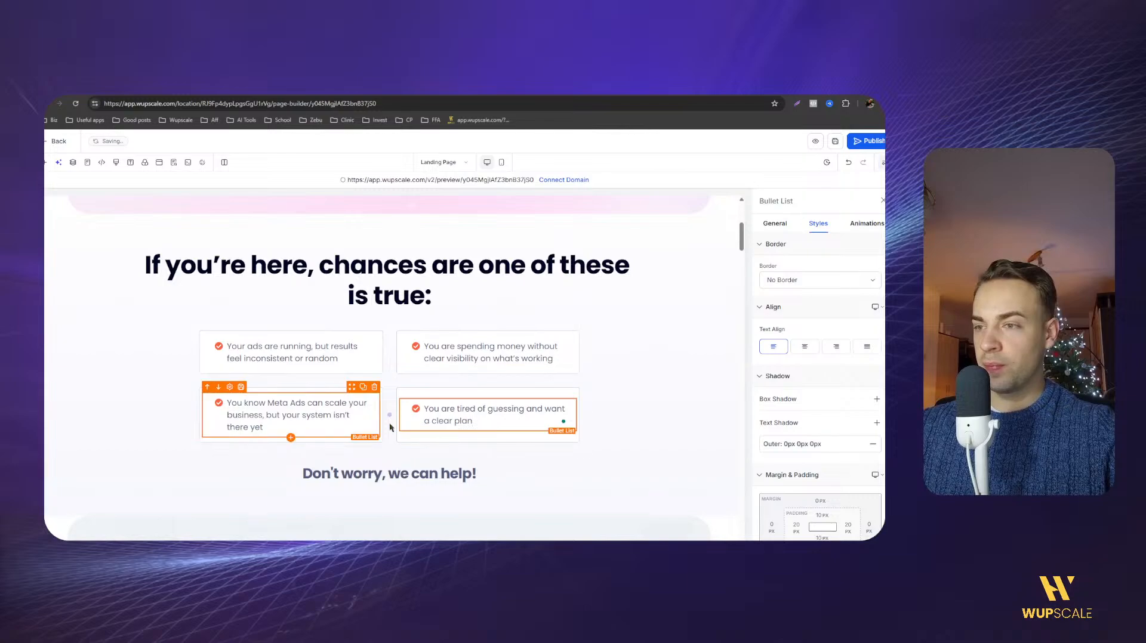
# Remove the word "Meta" from the third bullet card's text.
pyautogui.click(298, 421)
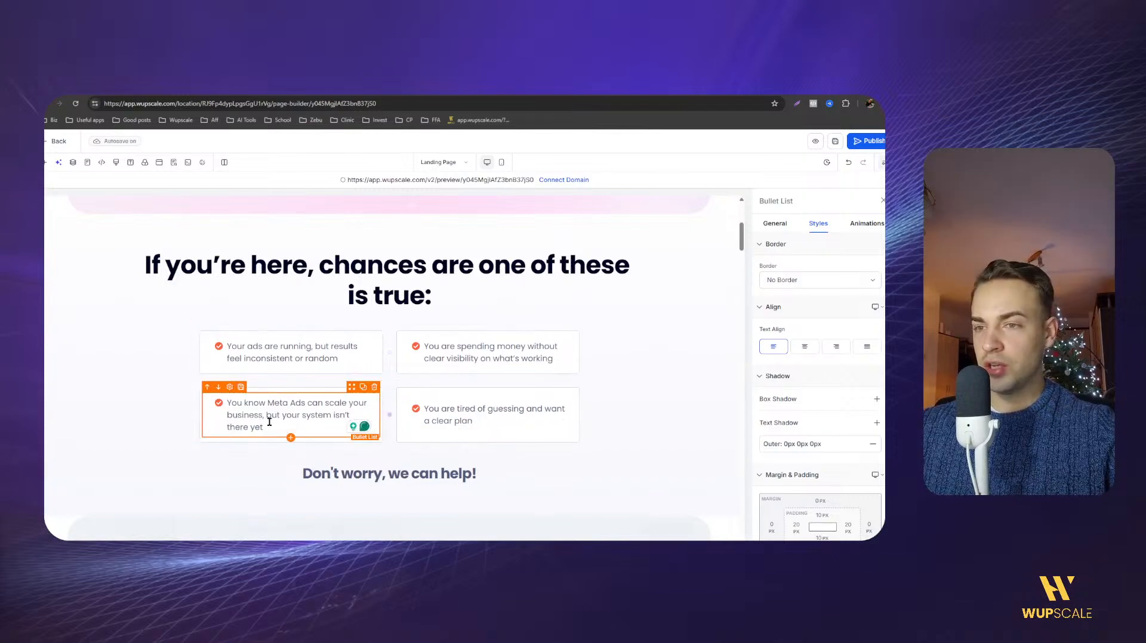
pyautogui.tripleClick(236, 407)
pyautogui.click(302, 416)
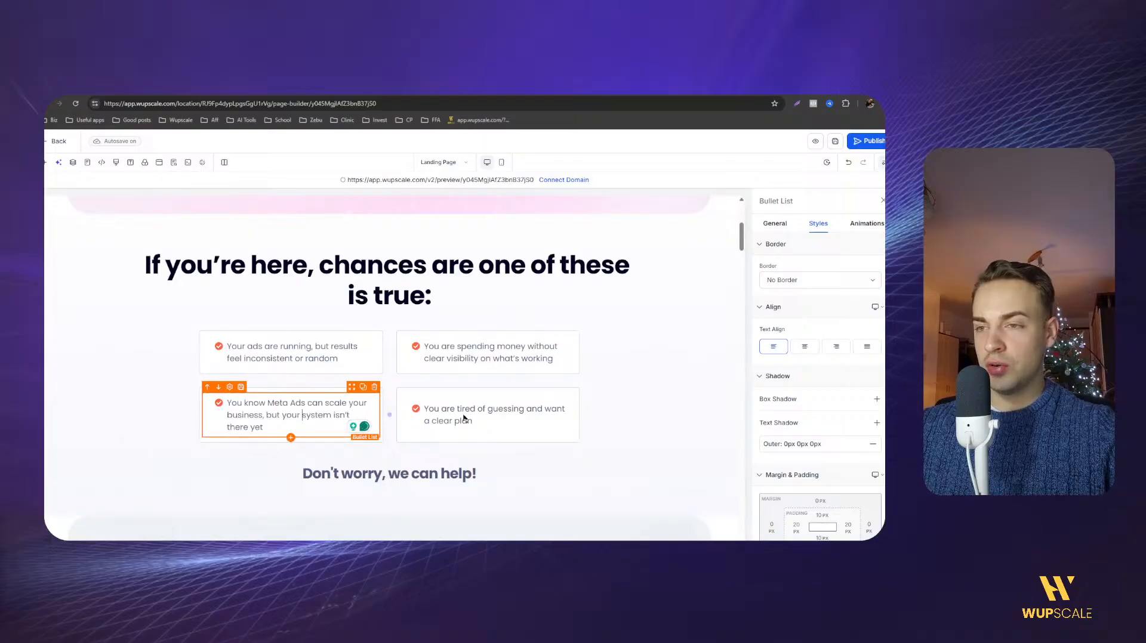
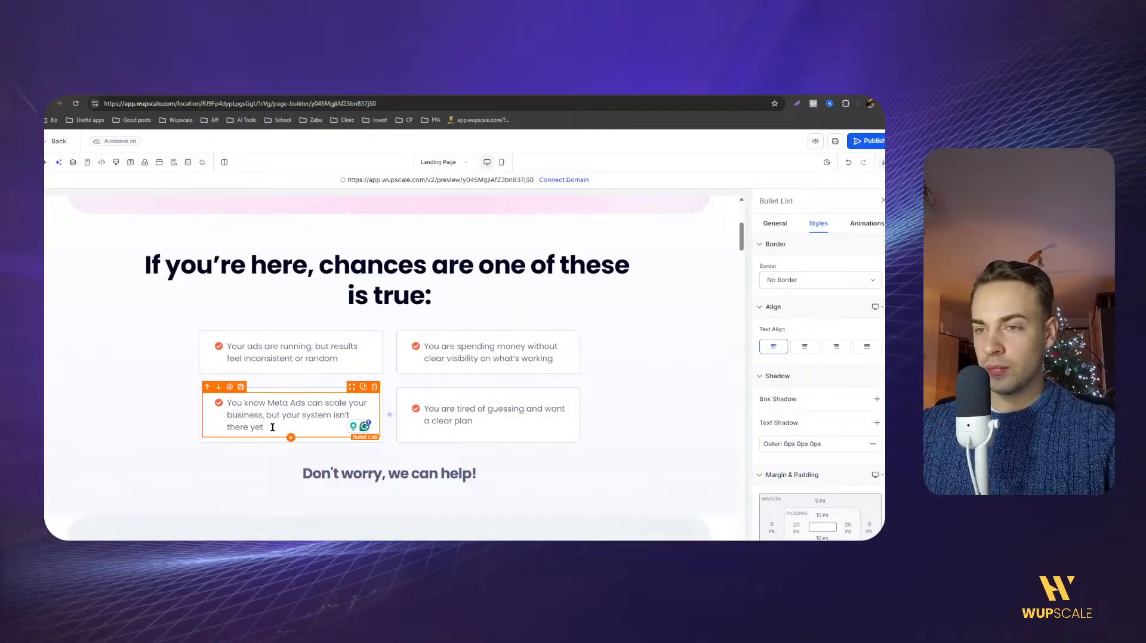
pyautogui.doubleClick(272, 404)
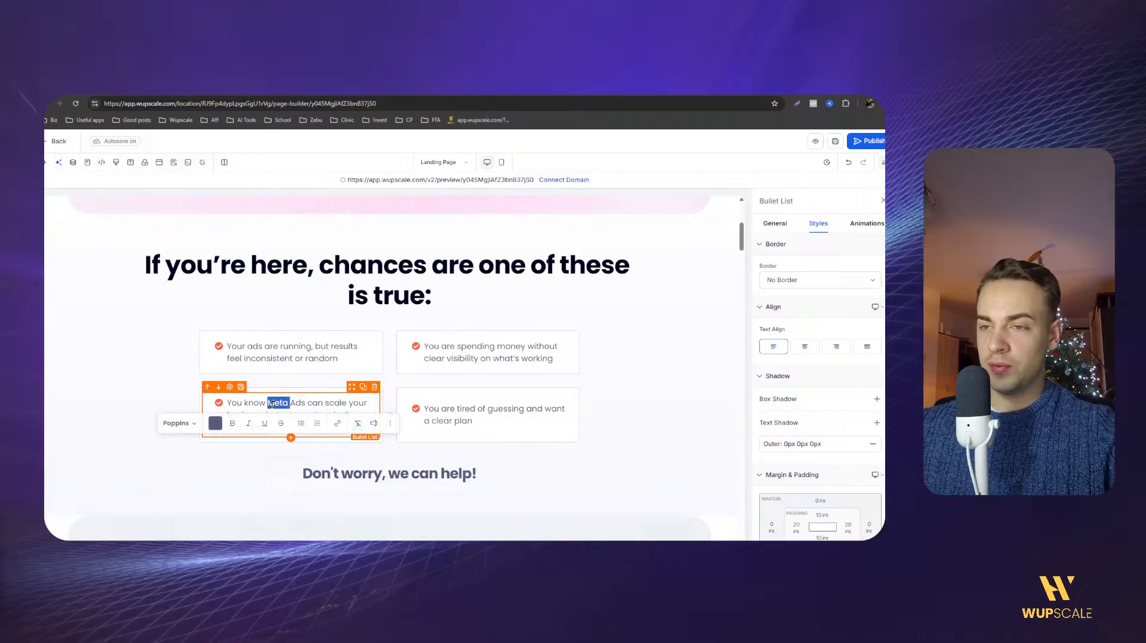
pyautogui.moveTo(269, 404); pyautogui.dragTo(305, 404)
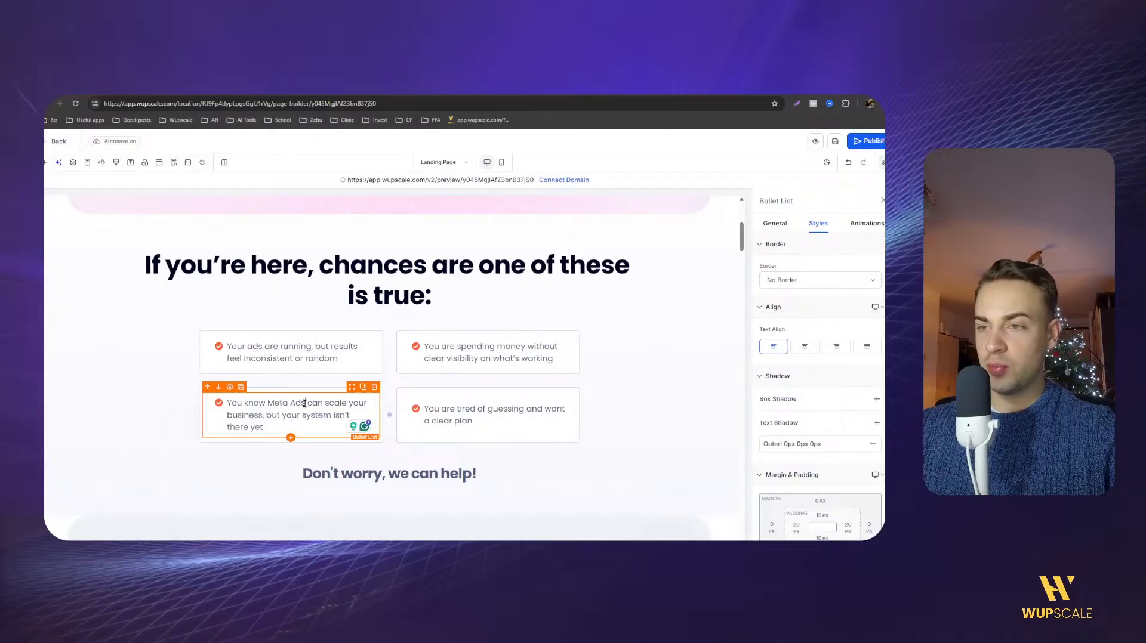
pyautogui.doubleClick(283, 404)
pyautogui.press('BackSpace')
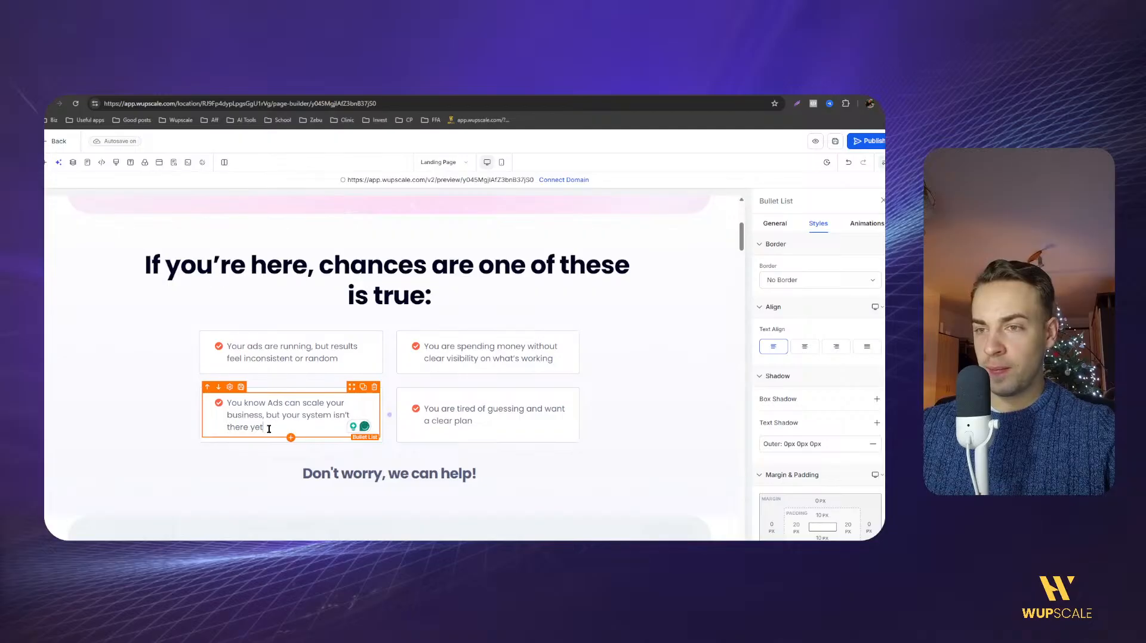
# Replace "your system isn't there yet" in the third bullet card with "don't know how".
pyautogui.moveTo(269, 429); pyautogui.dragTo(283, 415)
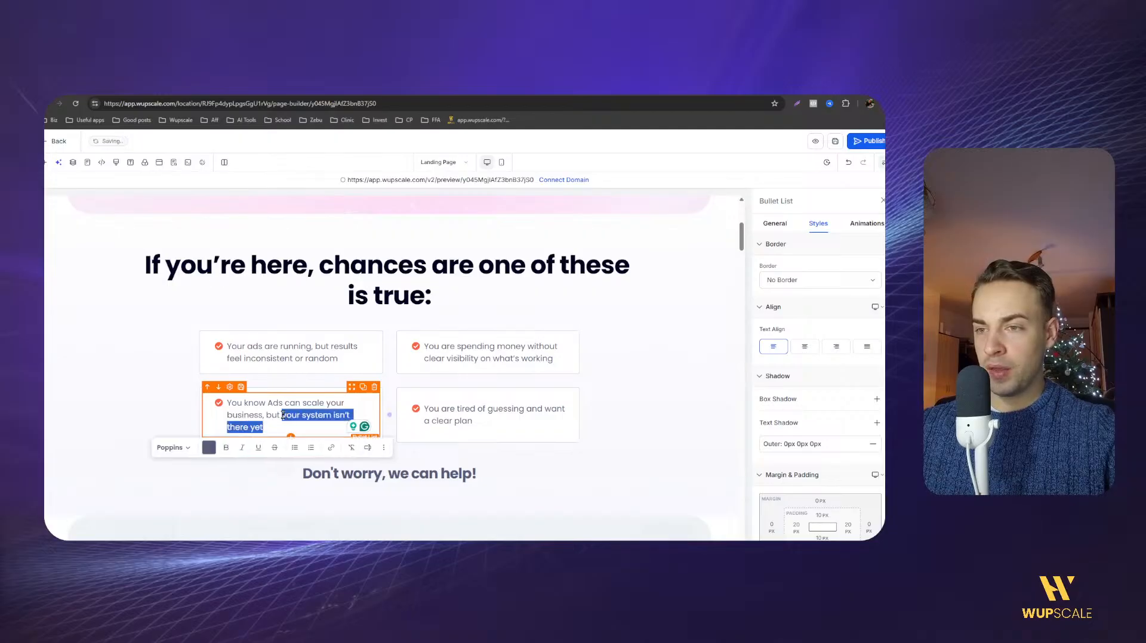
pyautogui.write("don't ")
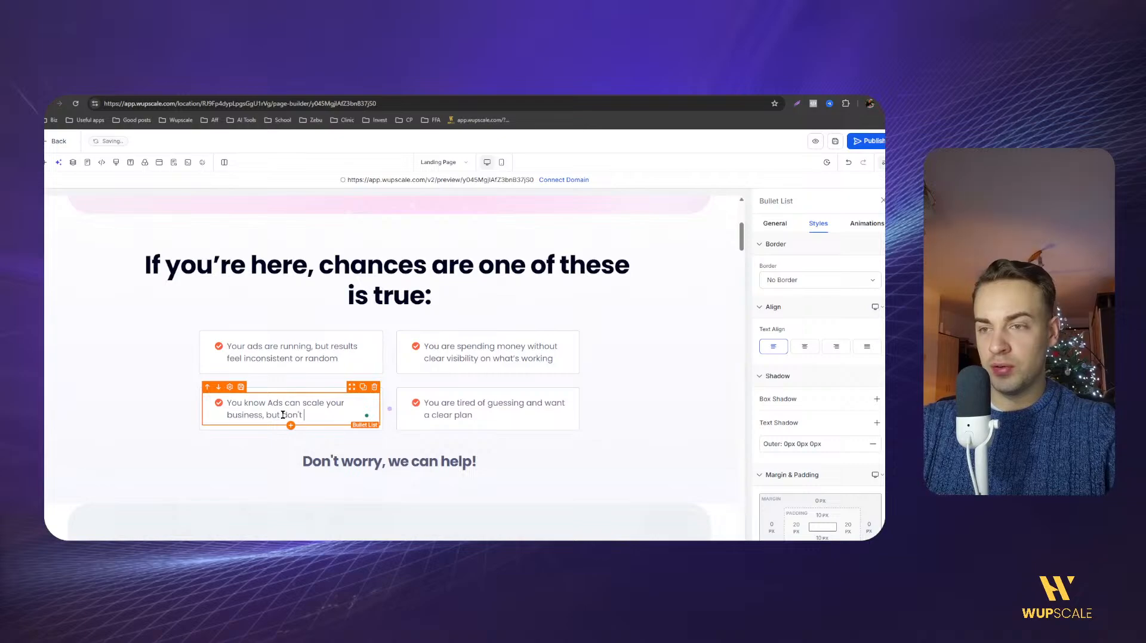
pyautogui.write('know how')
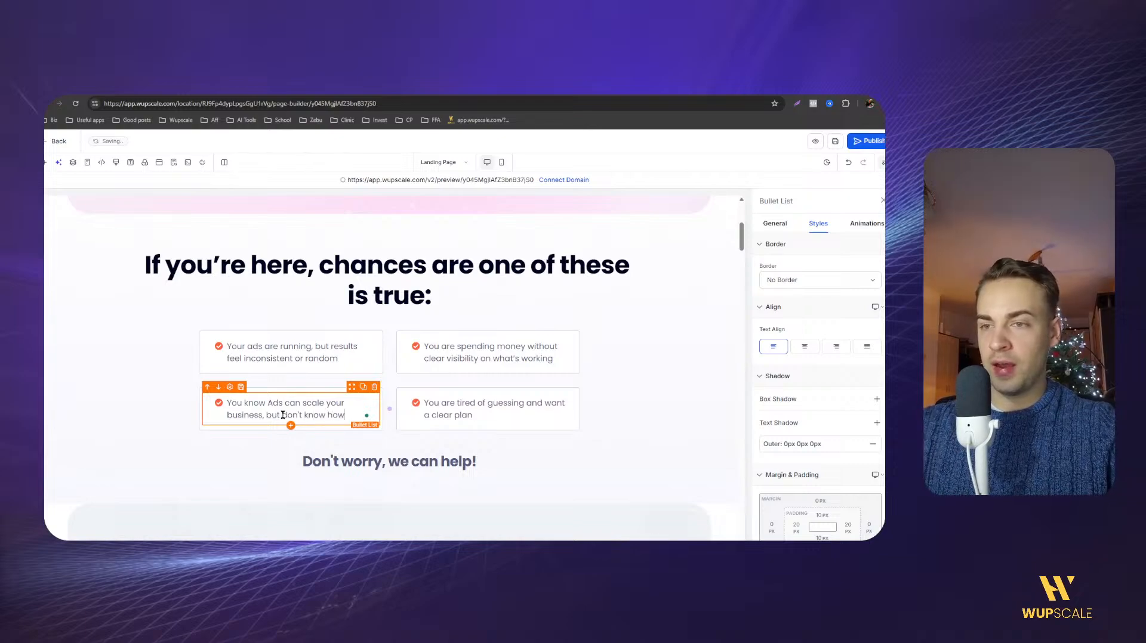
pyautogui.click(321, 346)
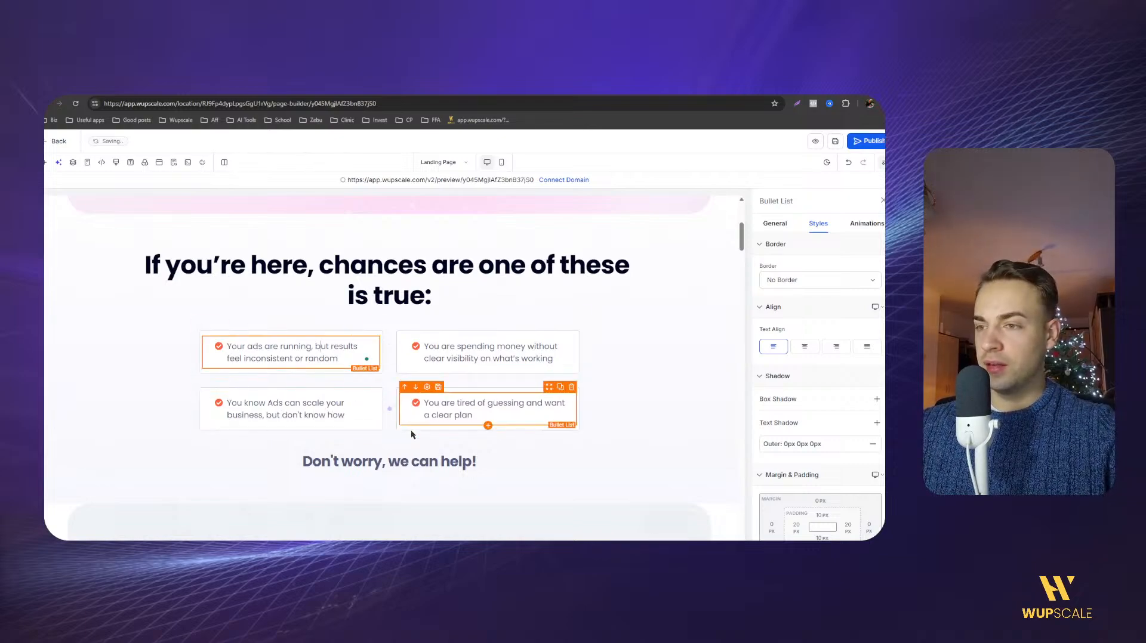
# Replace the "Don't worry, we can help!" paragraph with ChatGPT's closing lines, from "Most people don't fail" to "That's what we fix.", as plain text.
pyautogui.click(391, 461)
pyautogui.click(394, 87)
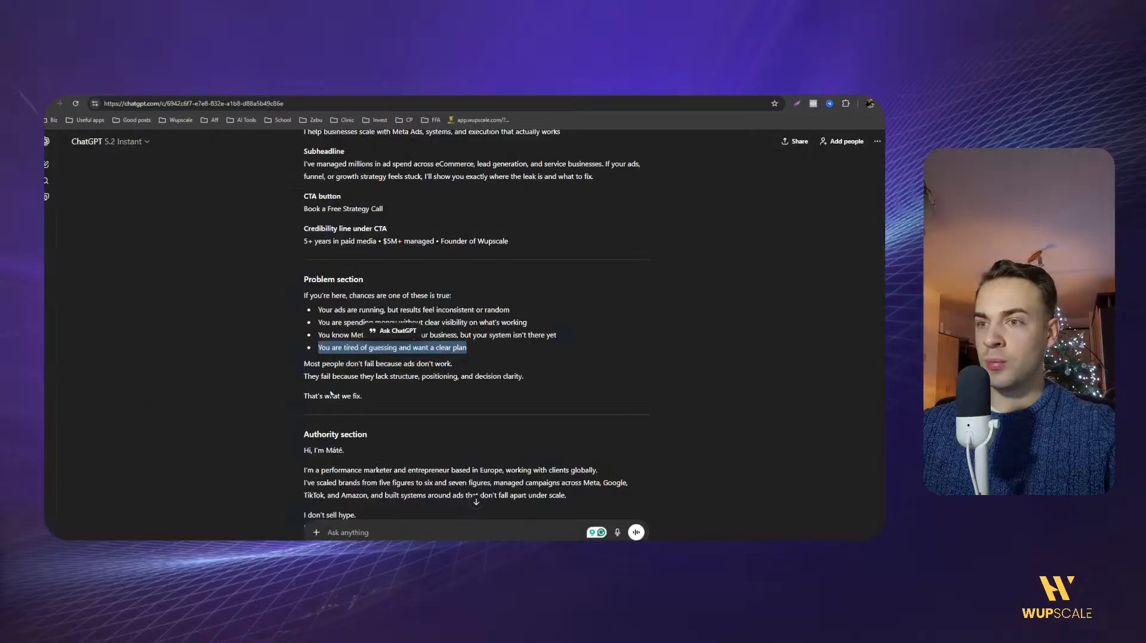
pyautogui.moveTo(399, 396); pyautogui.dragTo(307, 365)
pyautogui.hotkey('ctrl', 'c')
pyautogui.click(299, 87)
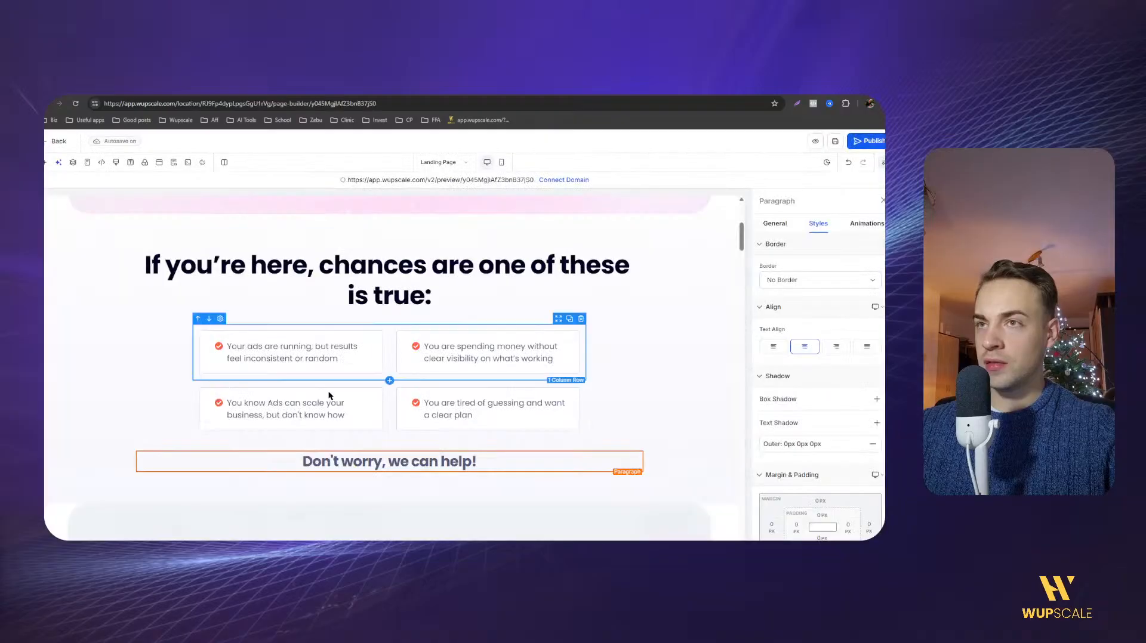
pyautogui.tripleClick(346, 461)
pyautogui.rightClick(346, 459)
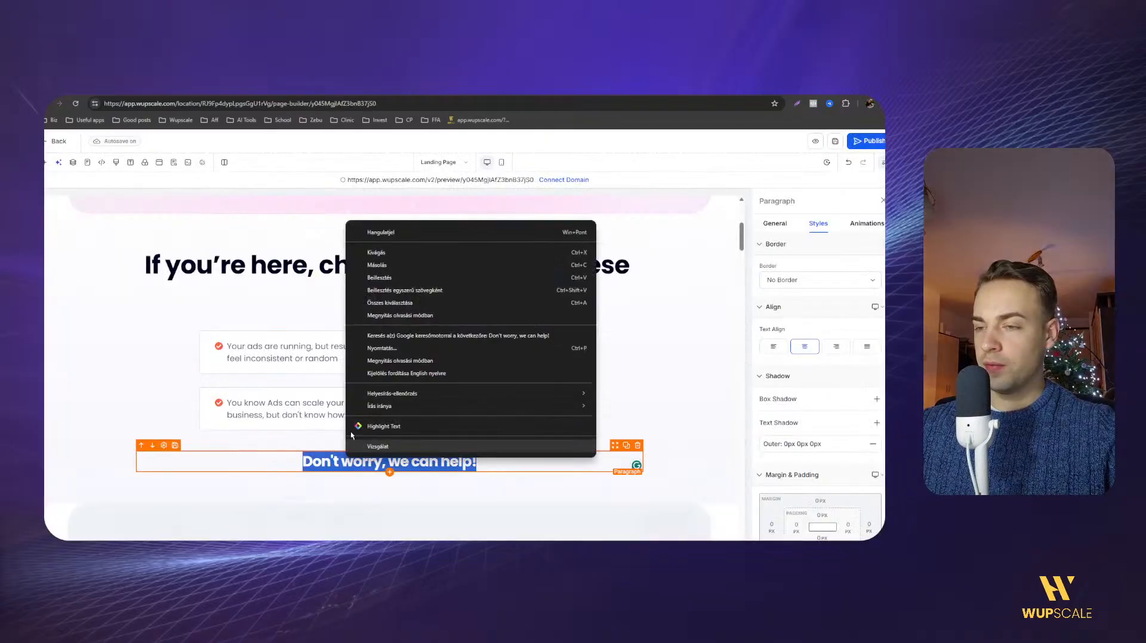
pyautogui.click(412, 290)
pyautogui.scroll(-1, 313, 431)
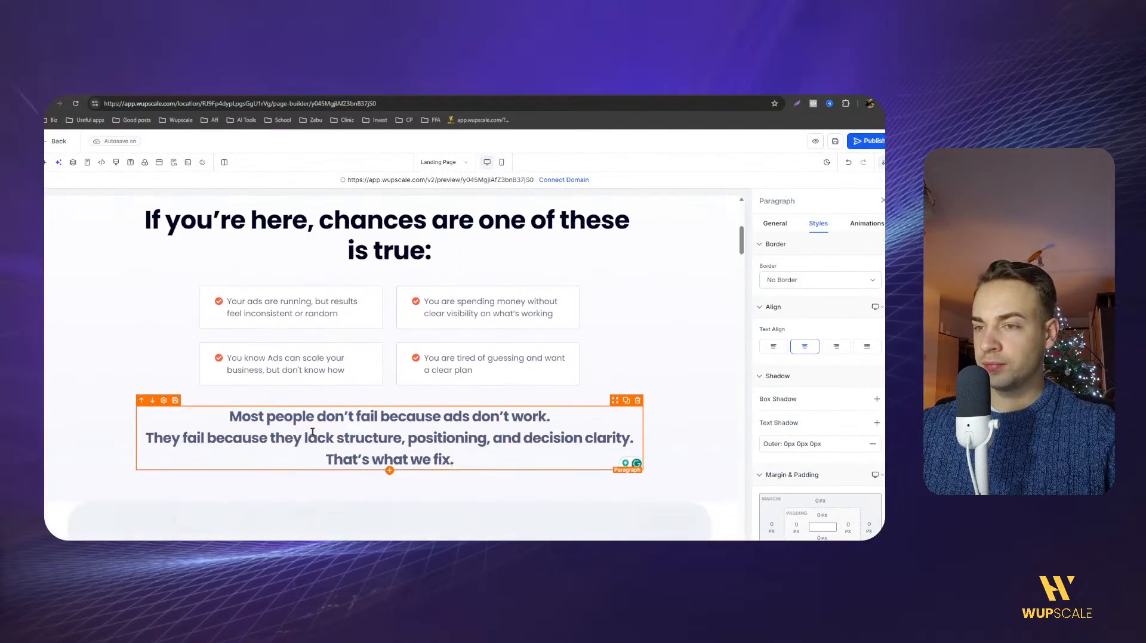
pyautogui.click(156, 341)
# Duplicate the "BOOK YOUR FREE SESSION" button in the hero section.
pyautogui.scroll(-2, 156, 341)
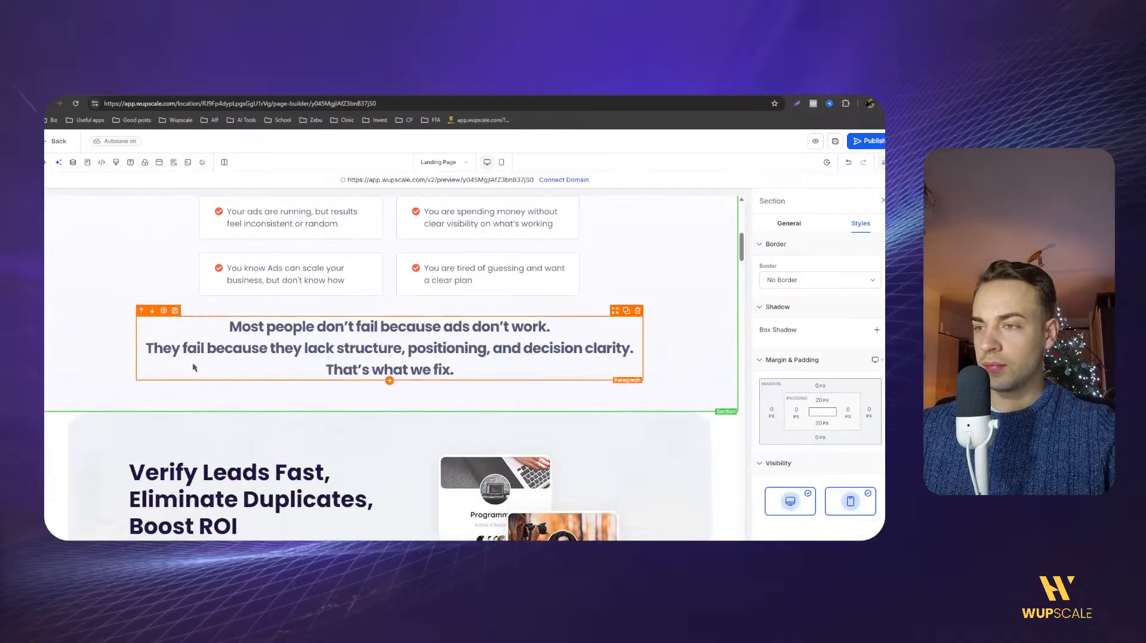
pyautogui.scroll(-12, 422, 427)
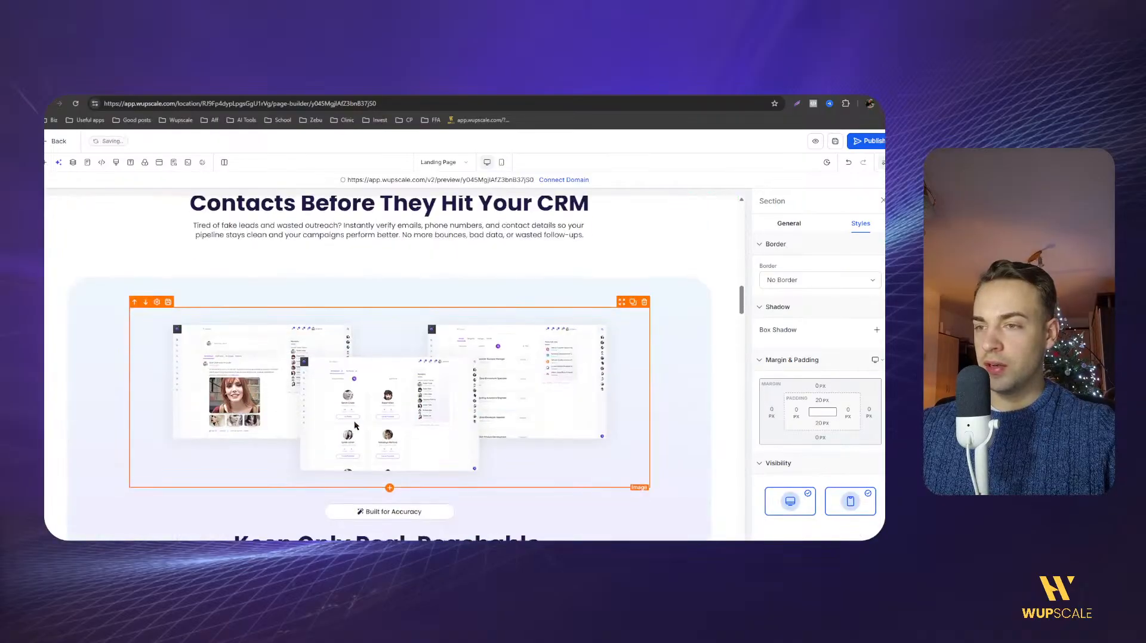
pyautogui.scroll(12, 354, 420)
pyautogui.scroll(8, 345, 392)
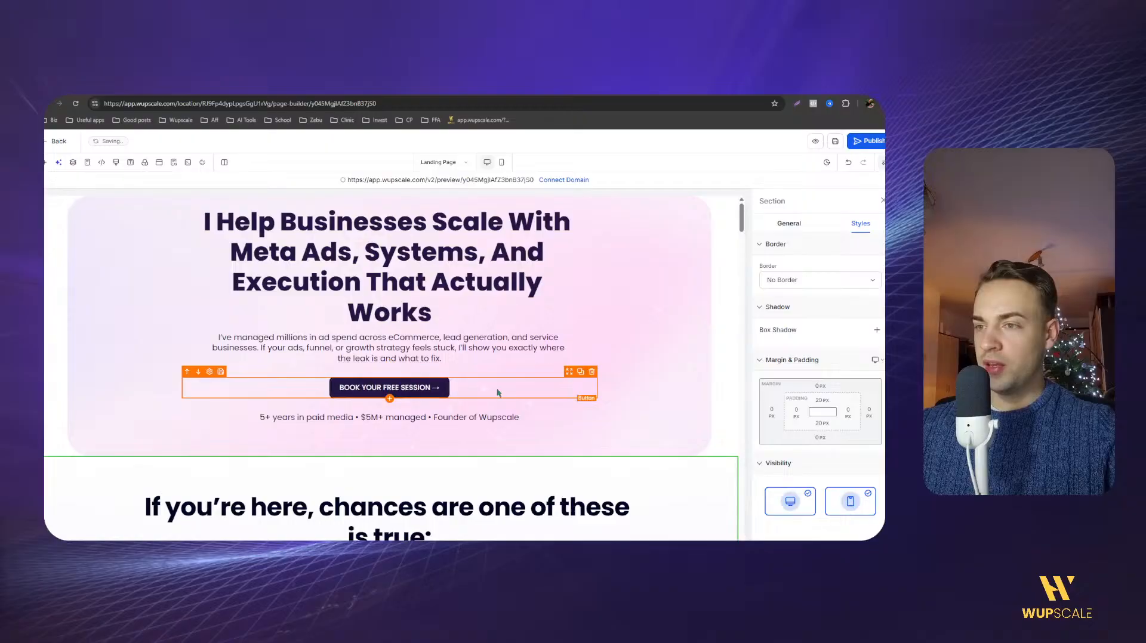
pyautogui.click(580, 373)
pyautogui.click(461, 422)
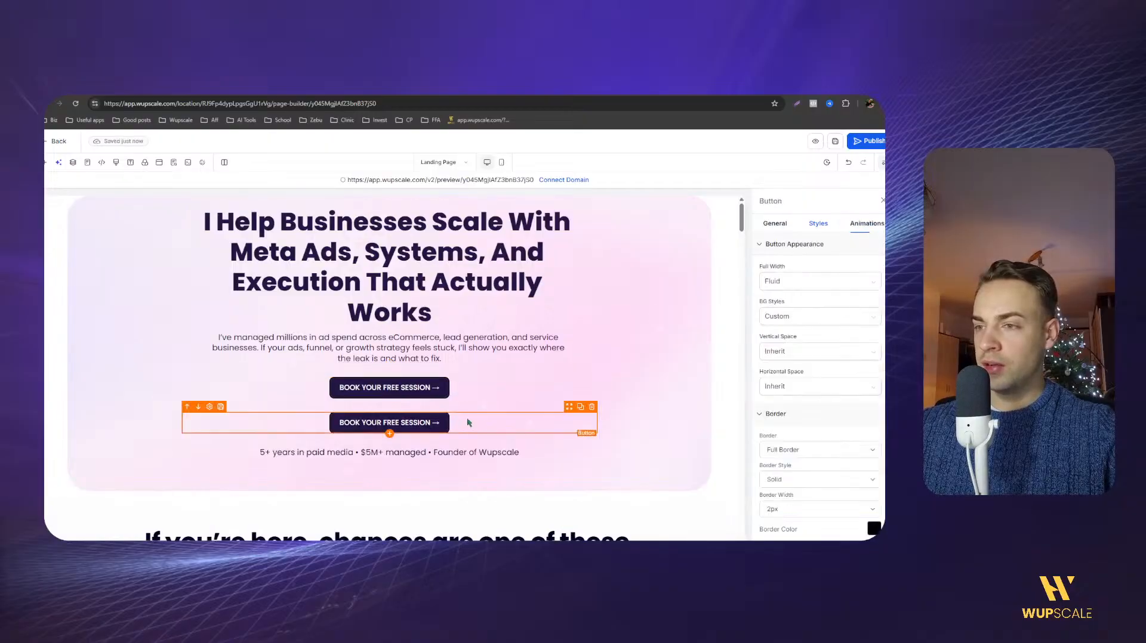
# Move the duplicated "BOOK YOUR FREE SESSION" button and its row directly below the "That's what we fix." paragraph in the problem section.
pyautogui.moveTo(569, 407); pyautogui.dragTo(540, 465)
pyautogui.click(409, 481)
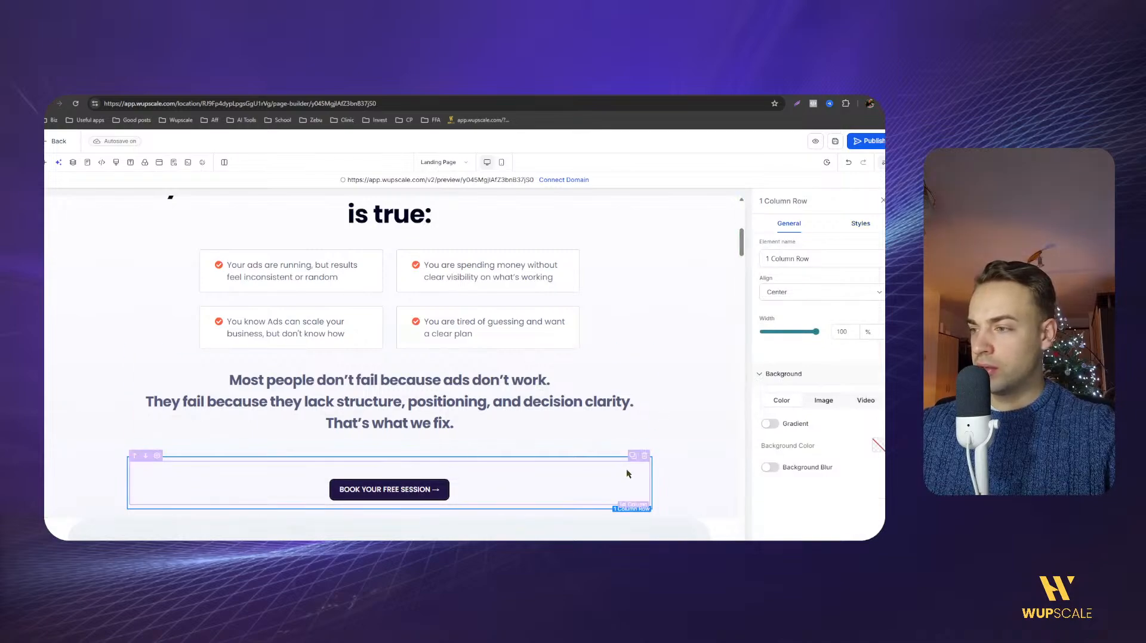
pyautogui.click(627, 473)
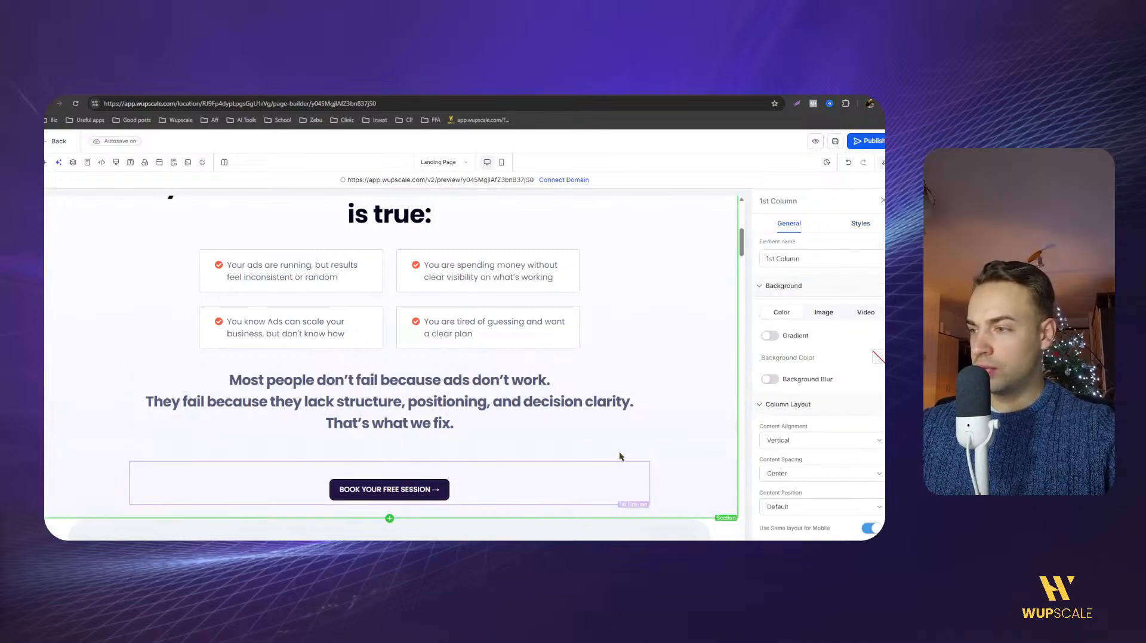
pyautogui.moveTo(624, 457); pyautogui.dragTo(608, 436)
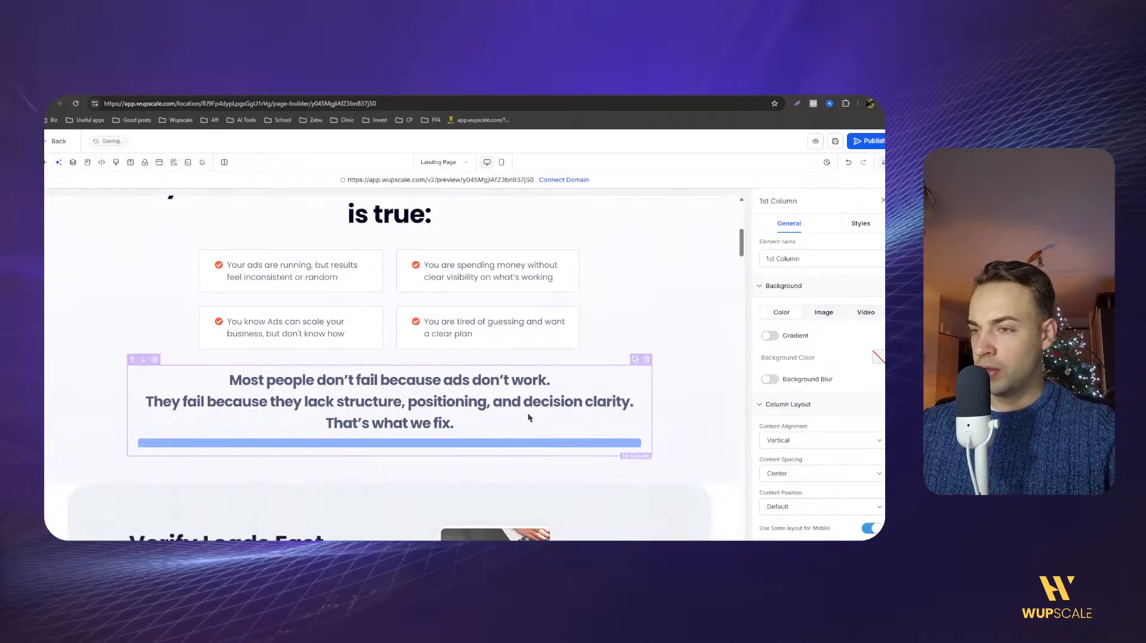
pyautogui.click(389, 407)
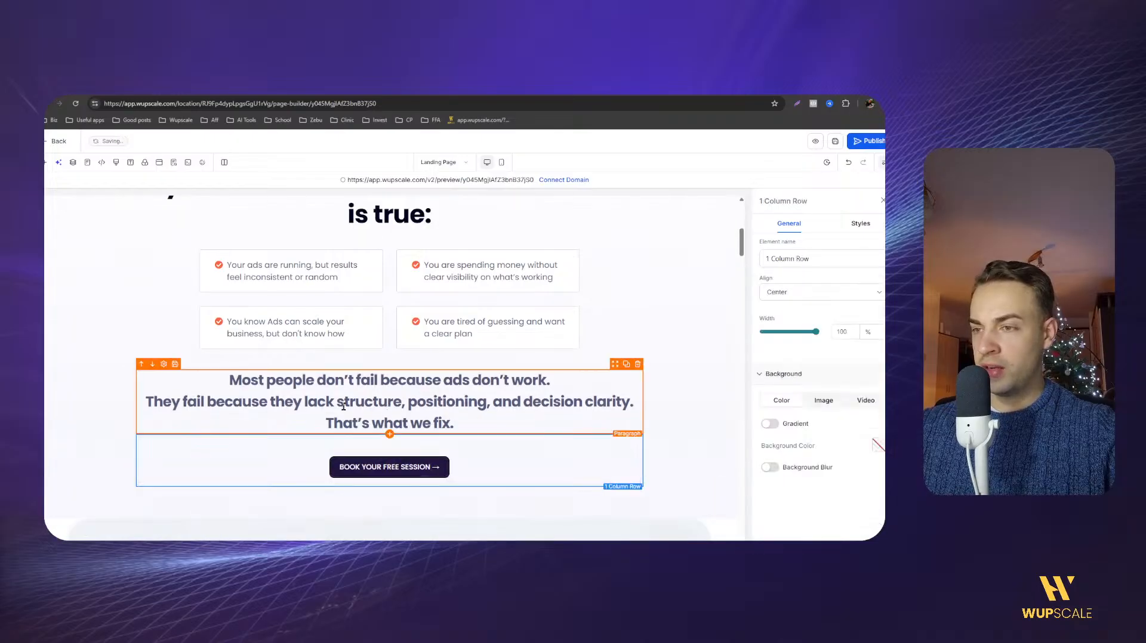
pyautogui.click(395, 455)
# Add a default button below the closing paragraph and move the "BOOK YOUR FREE SESSION" button between the two.
pyautogui.click(390, 435)
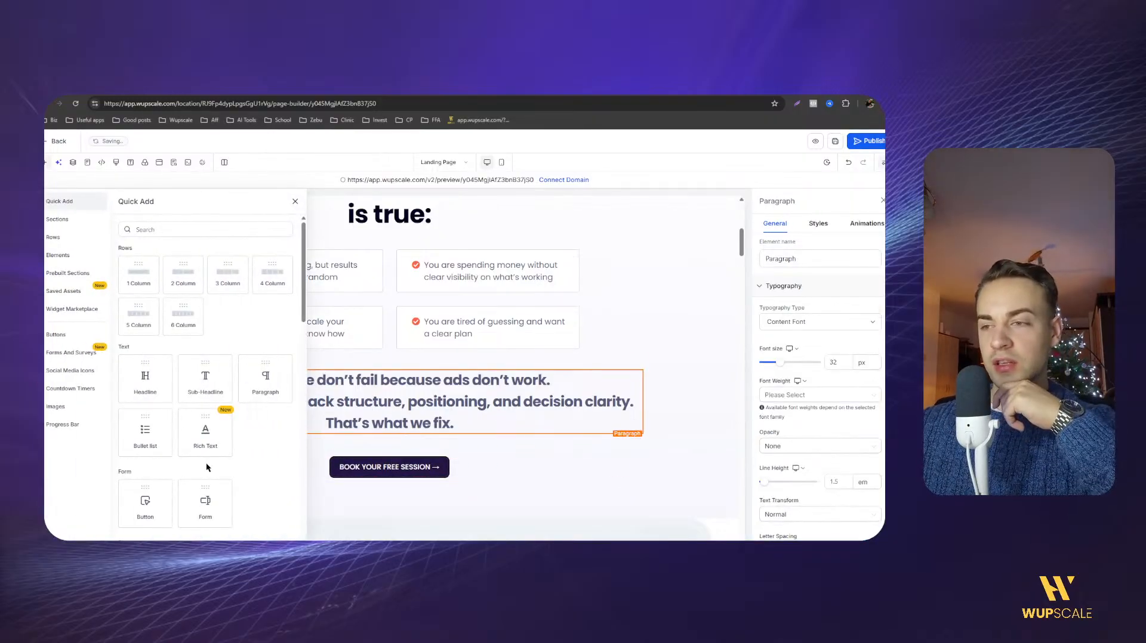
pyautogui.click(156, 501)
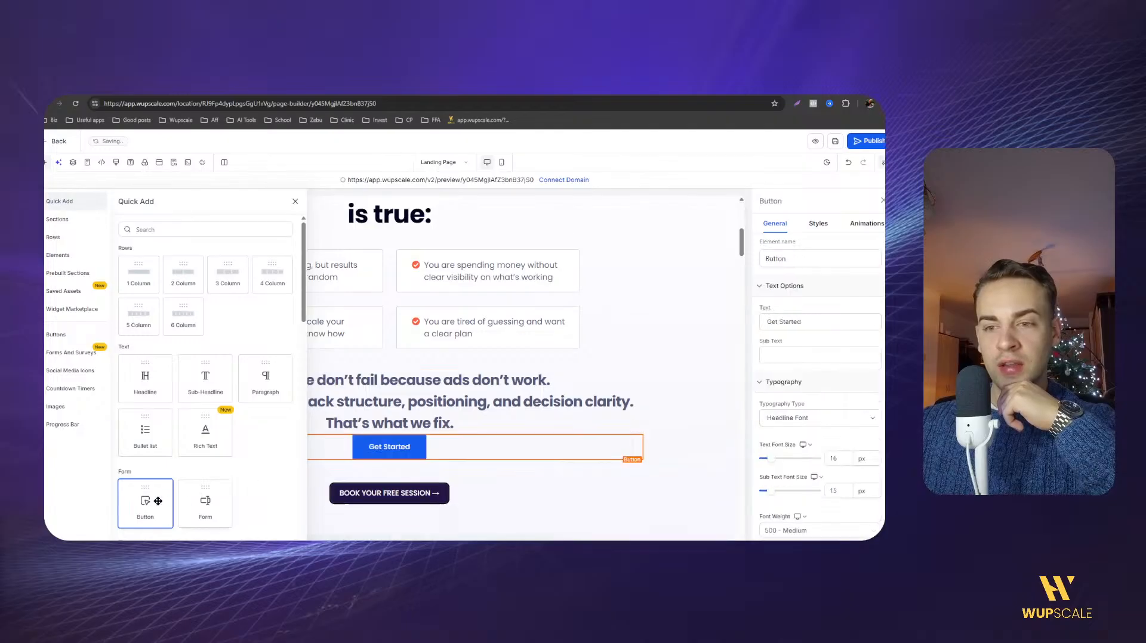
pyautogui.click(443, 495)
pyautogui.moveTo(609, 482); pyautogui.dragTo(488, 459)
pyautogui.click(518, 481)
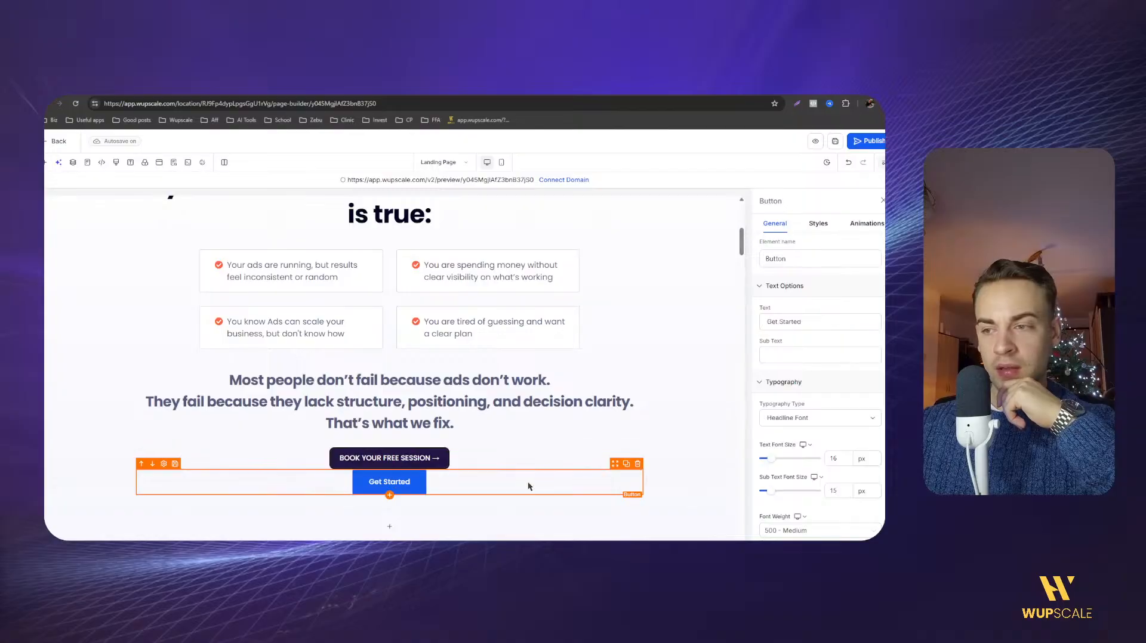
# Delete the "Get Started" button and the empty column left below the booking button.
pyautogui.press('Delete')
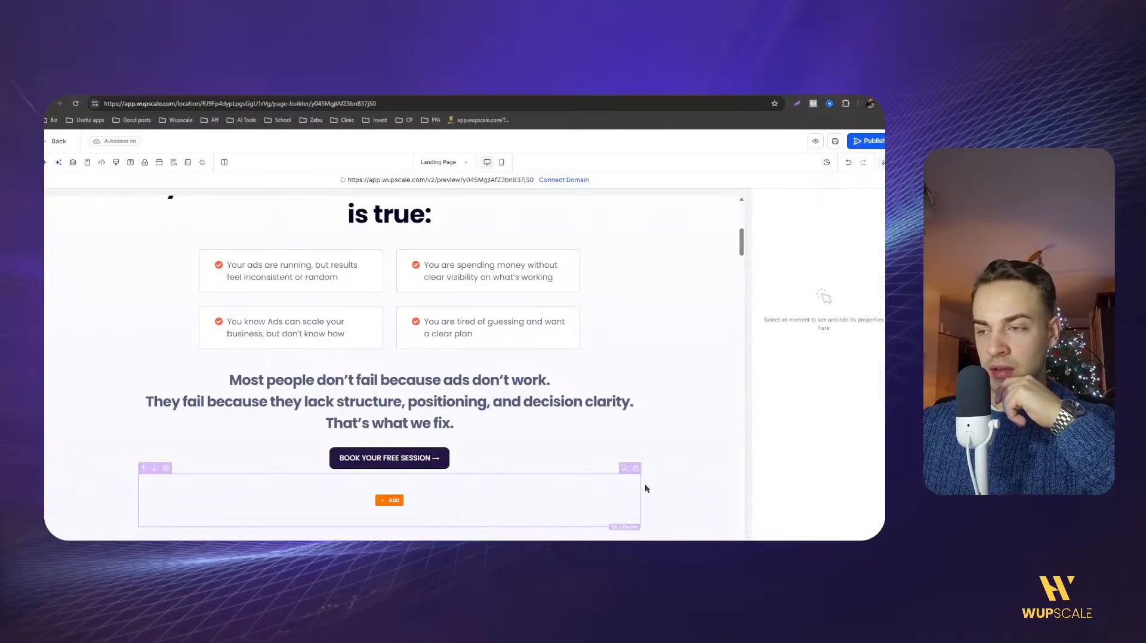
pyautogui.click(637, 470)
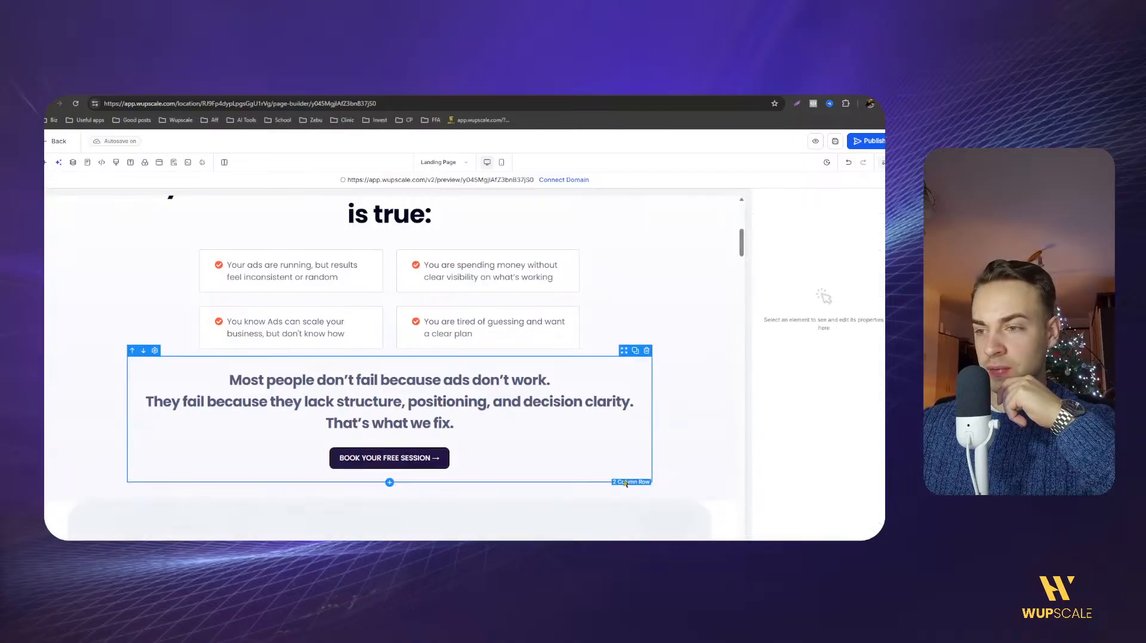
# Switch to ChatGPT and review the Authority section copy that follows the problem section.
pyautogui.scroll(5, 521, 352)
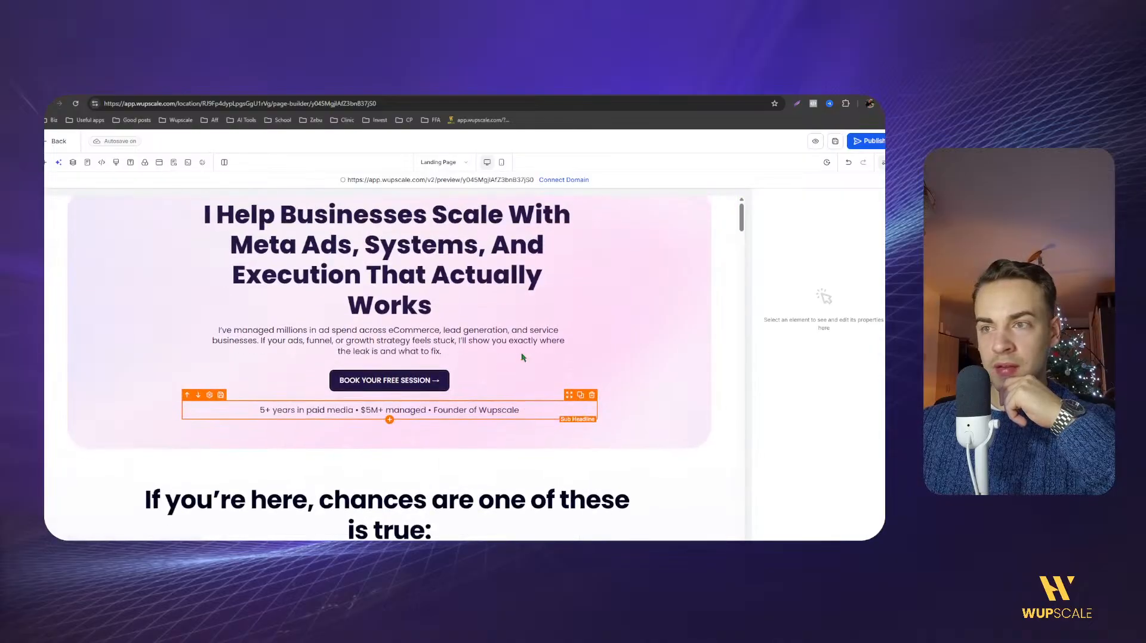
pyautogui.click(158, 273)
pyautogui.click(254, 87)
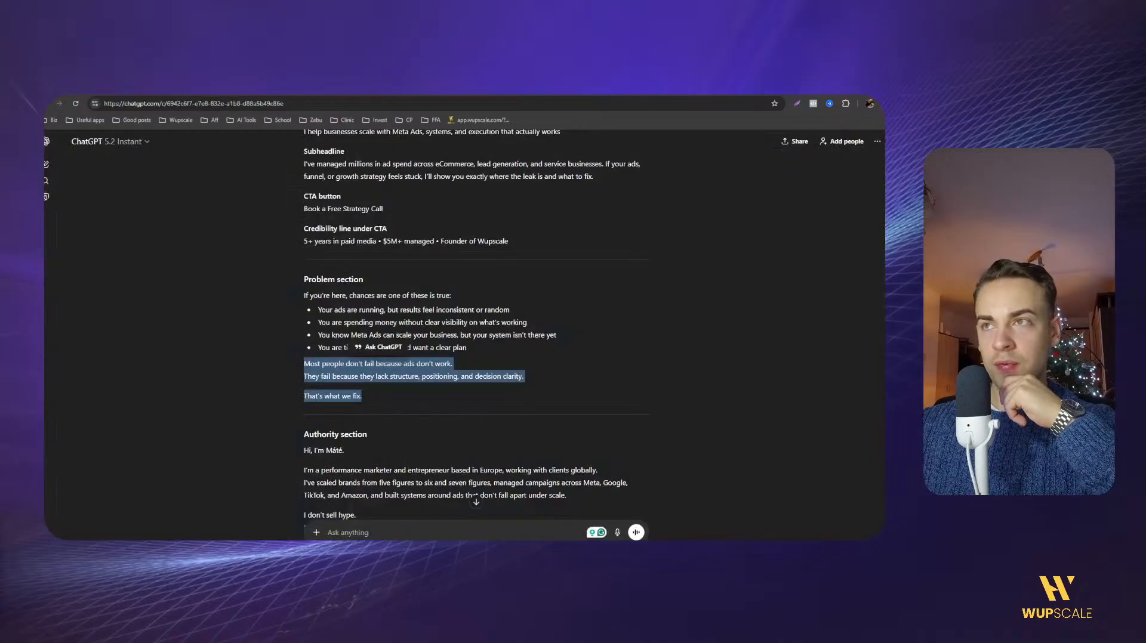
pyautogui.click(243, 448)
pyautogui.scroll(-2, 243, 441)
pyautogui.scroll(-2, 243, 440)
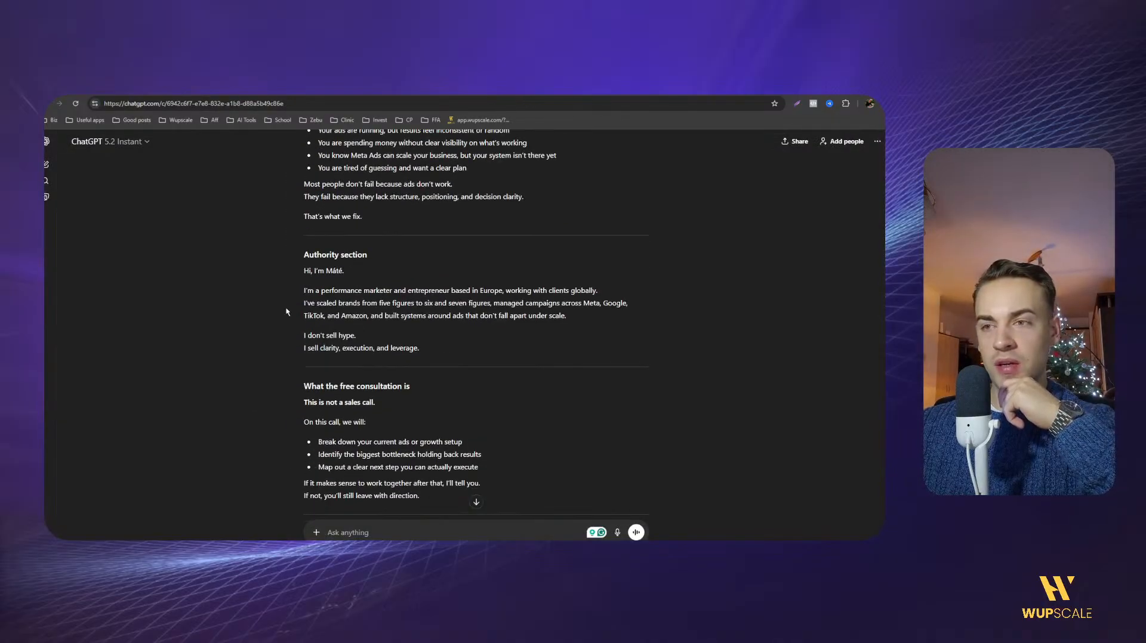
pyautogui.moveTo(300, 273); pyautogui.dragTo(449, 291)
pyautogui.click(307, 273)
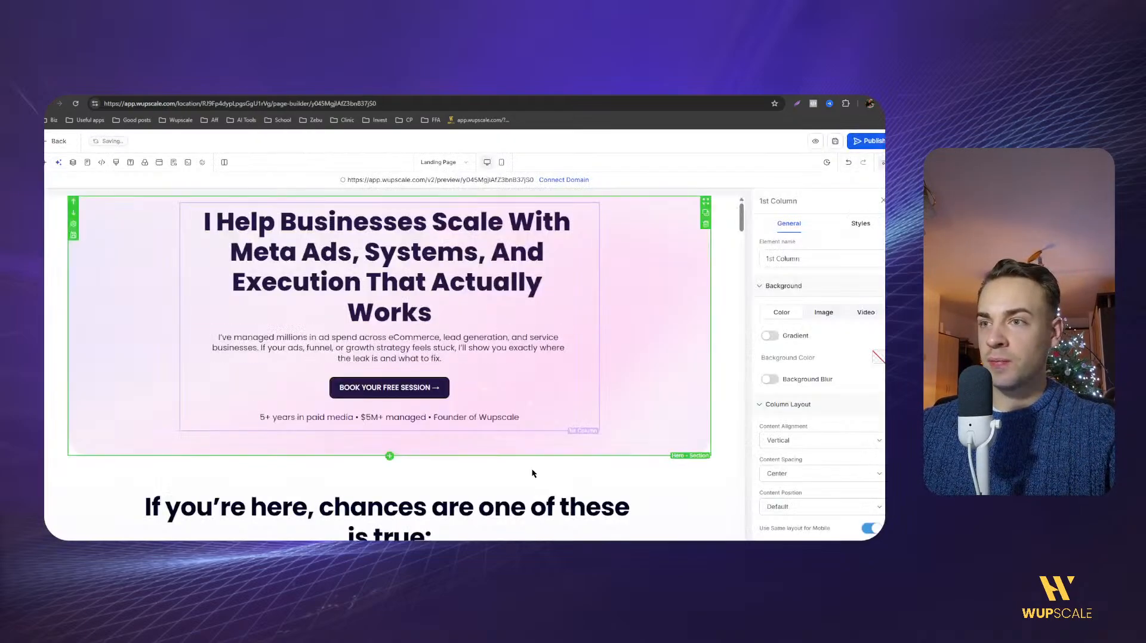
# Delete all leftover template sections below the problem section, starting with "Verify Leads Fast, Eliminate Duplicates, Boost ROI".
pyautogui.scroll(-5, 540, 468)
pyautogui.scroll(-3, 672, 428)
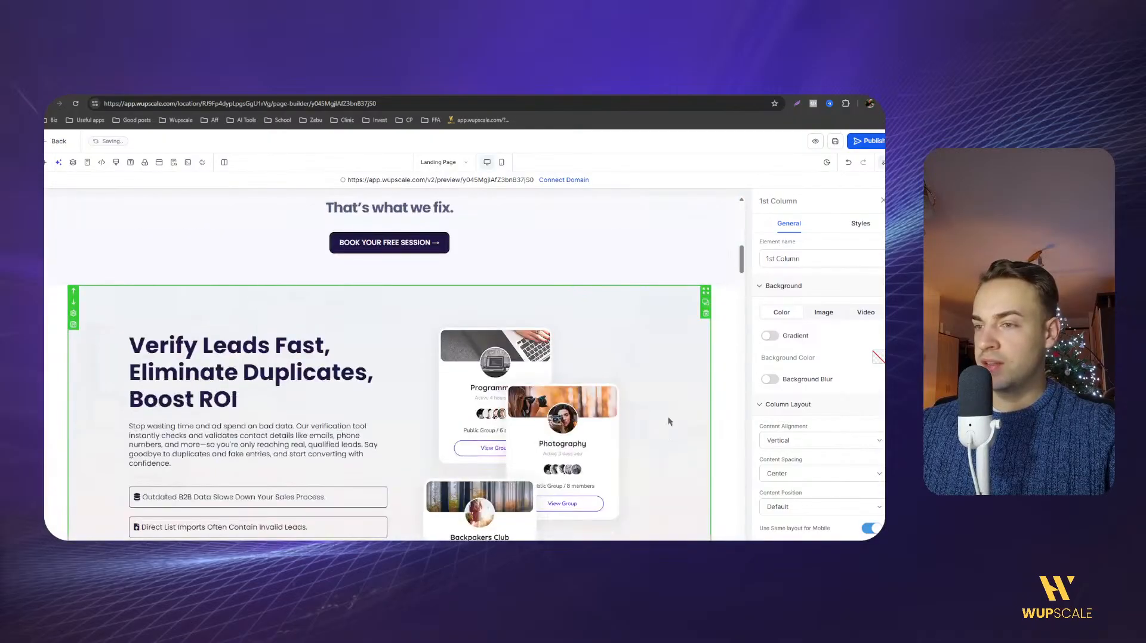
pyautogui.click(706, 314)
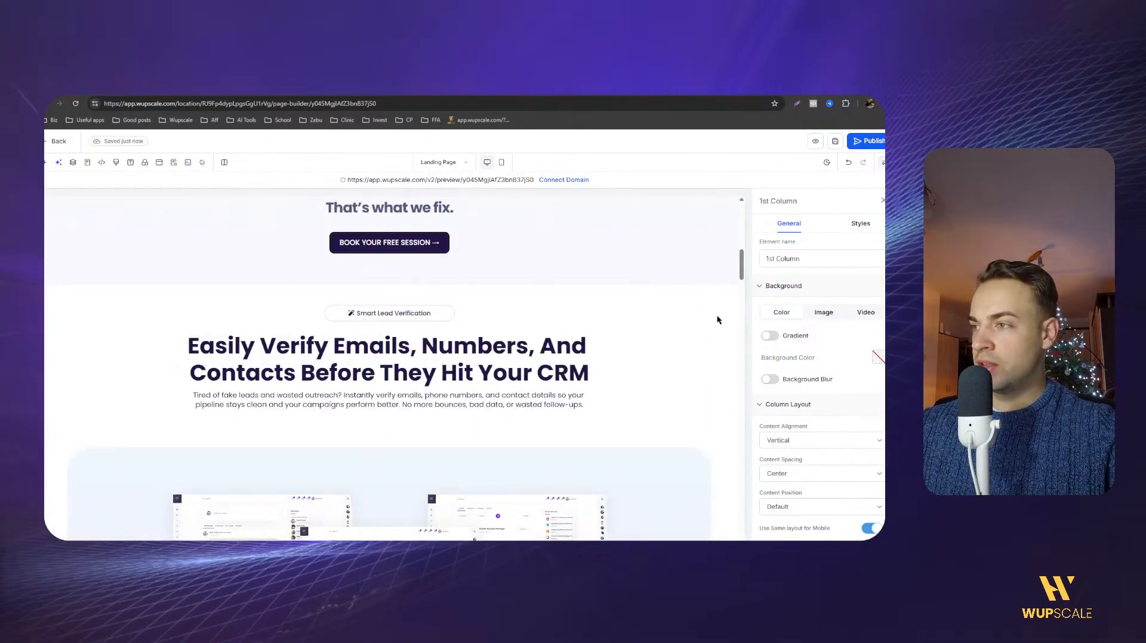
pyautogui.click(705, 314)
pyautogui.click(706, 317)
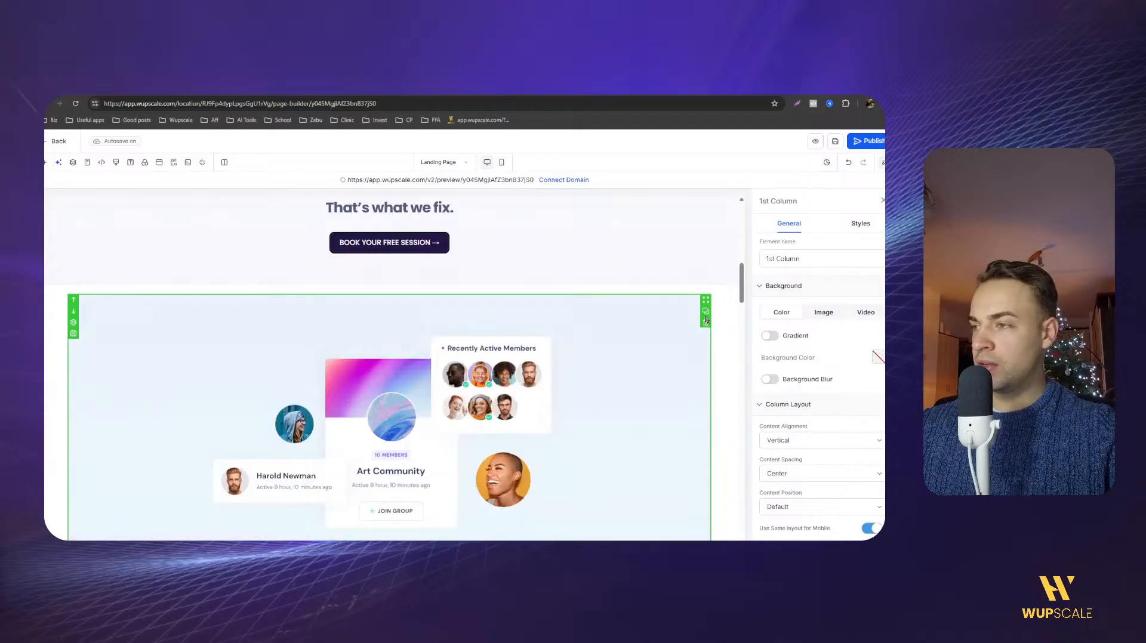
pyautogui.click(705, 324)
pyautogui.click(705, 324)
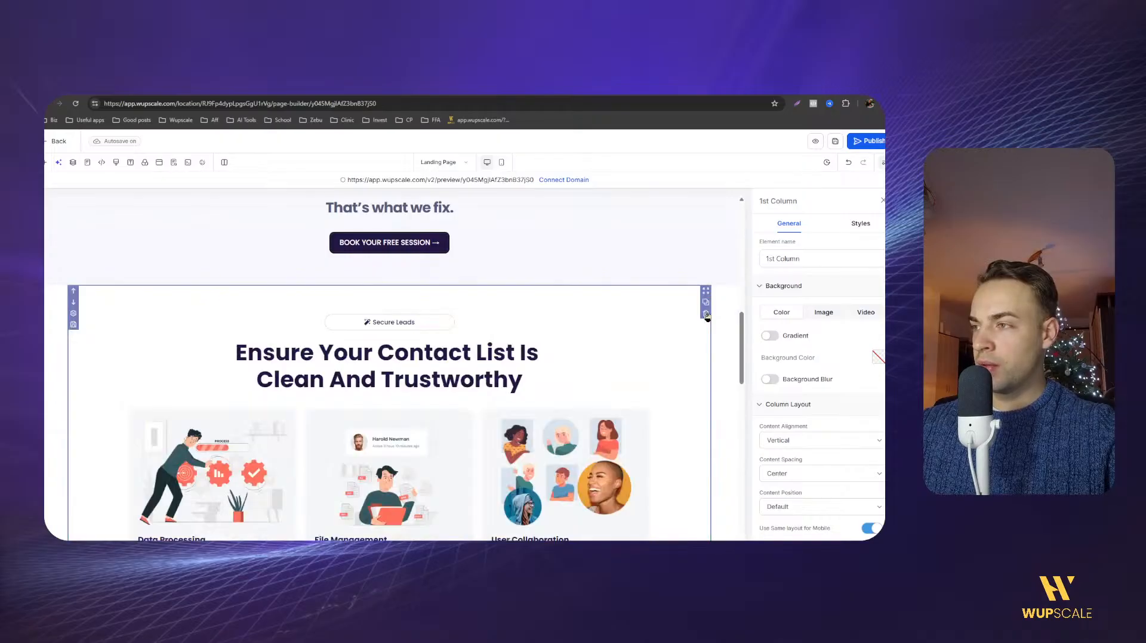
pyautogui.click(706, 315)
pyautogui.click(706, 314)
pyautogui.click(706, 395)
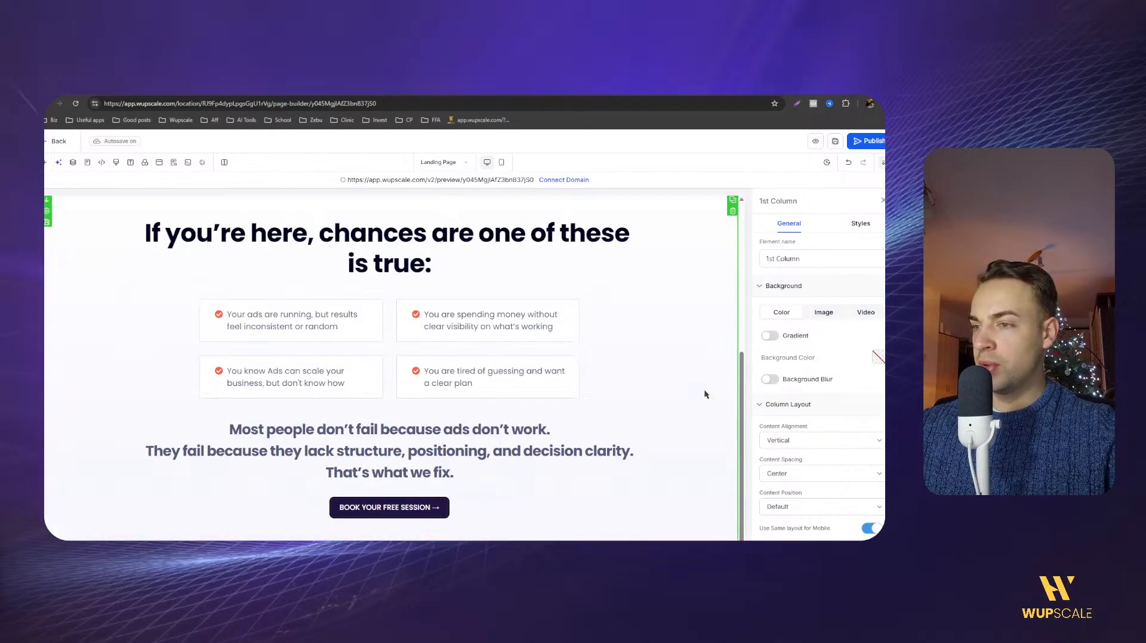
pyautogui.scroll(5, 552, 445)
pyautogui.scroll(-5, 439, 316)
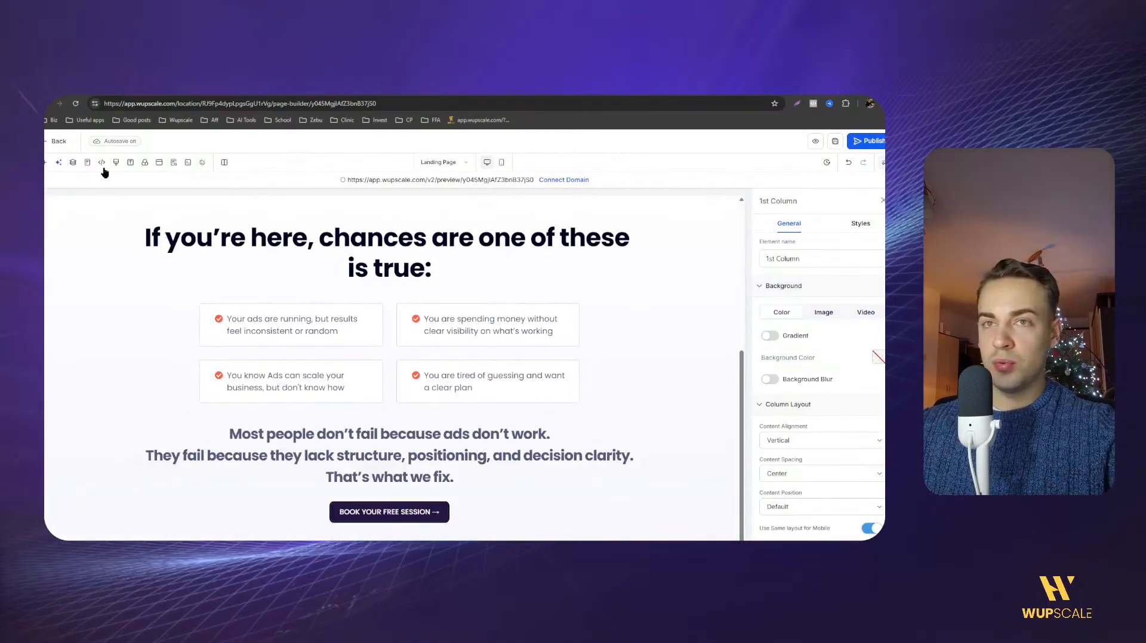
# Insert the first dark prebuilt About section, "Hey, I'm Name!" with a portrait, at the end of the page.
pyautogui.click(45, 164)
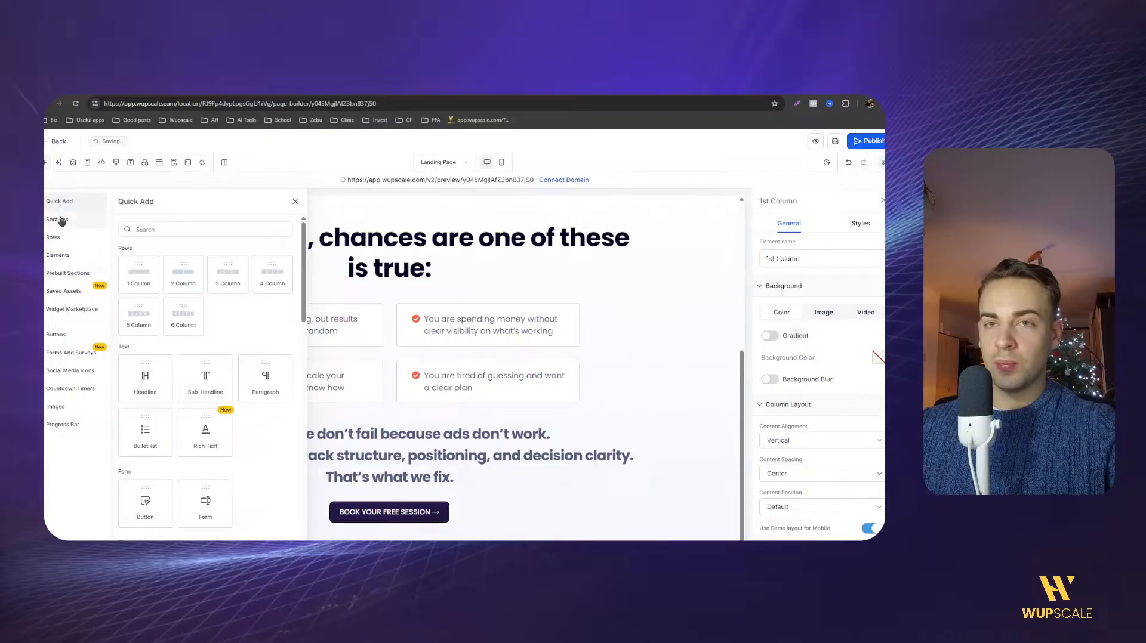
pyautogui.click(65, 275)
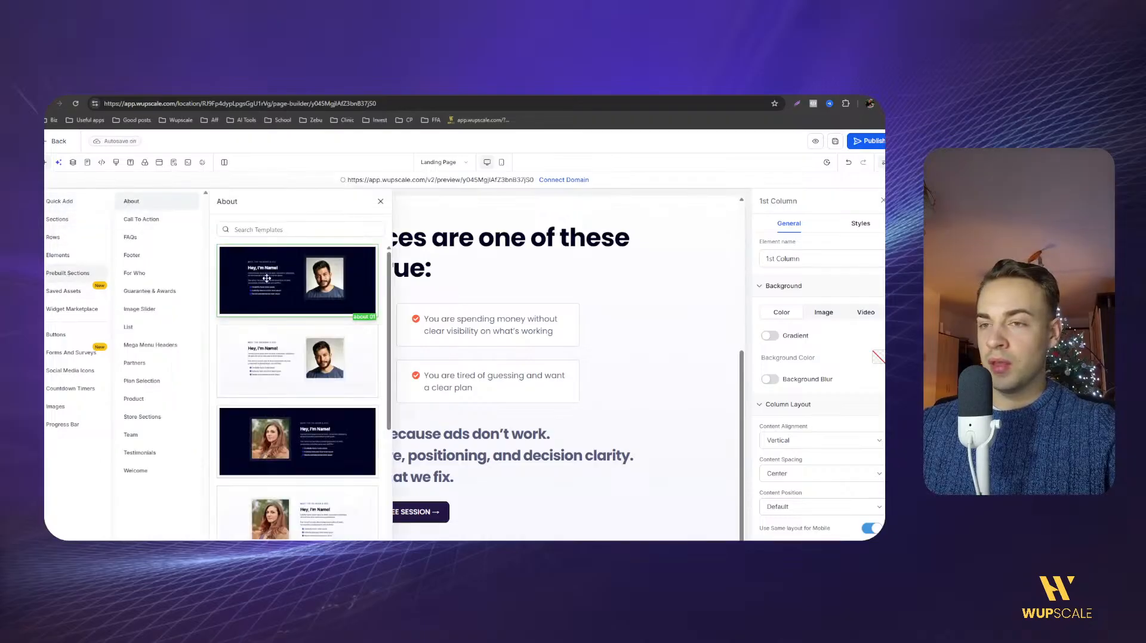
pyautogui.moveTo(266, 278); pyautogui.dragTo(446, 539)
pyautogui.click(380, 203)
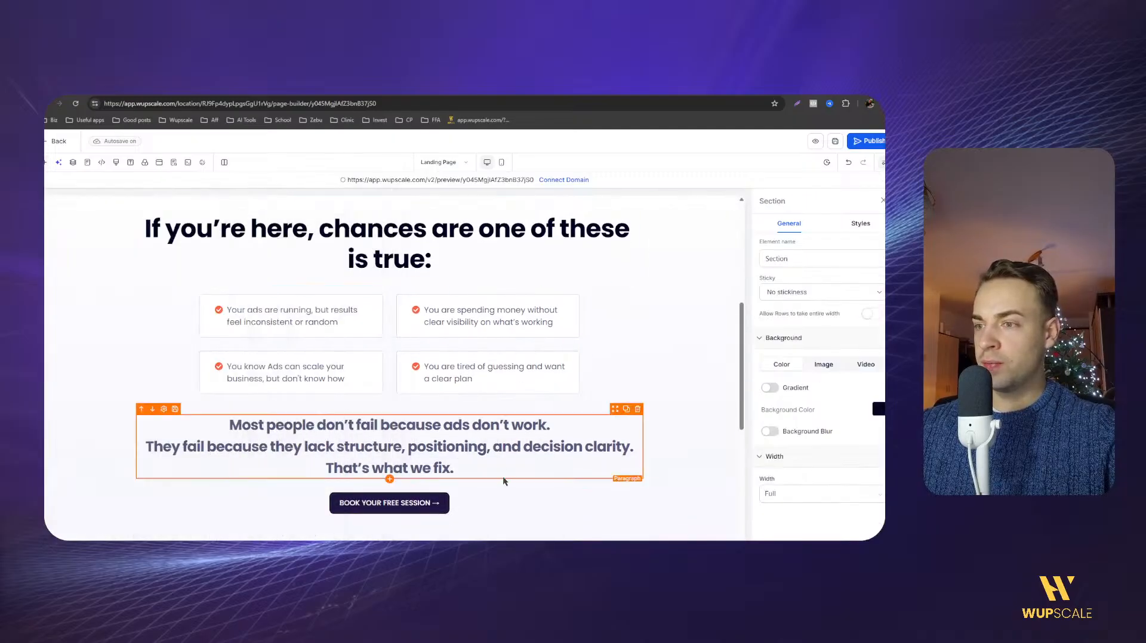
# Replace the About section's portrait with a Gemini-generated image uploaded from the Downloads folder.
pyautogui.scroll(-5, 504, 481)
pyautogui.click(490, 378)
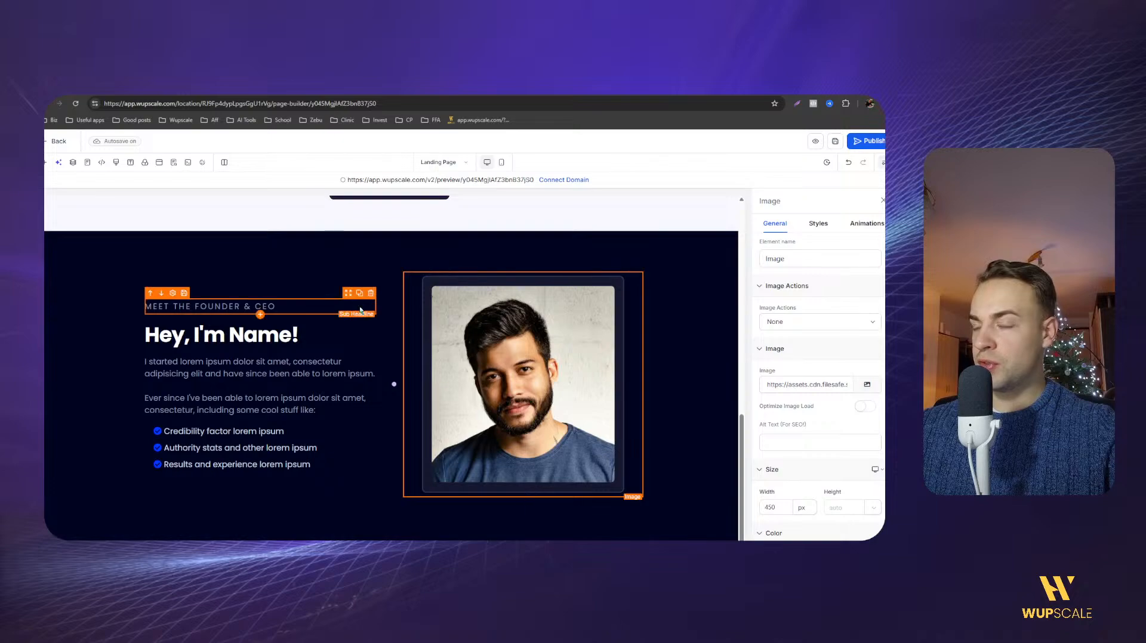
pyautogui.scroll(-1, 360, 308)
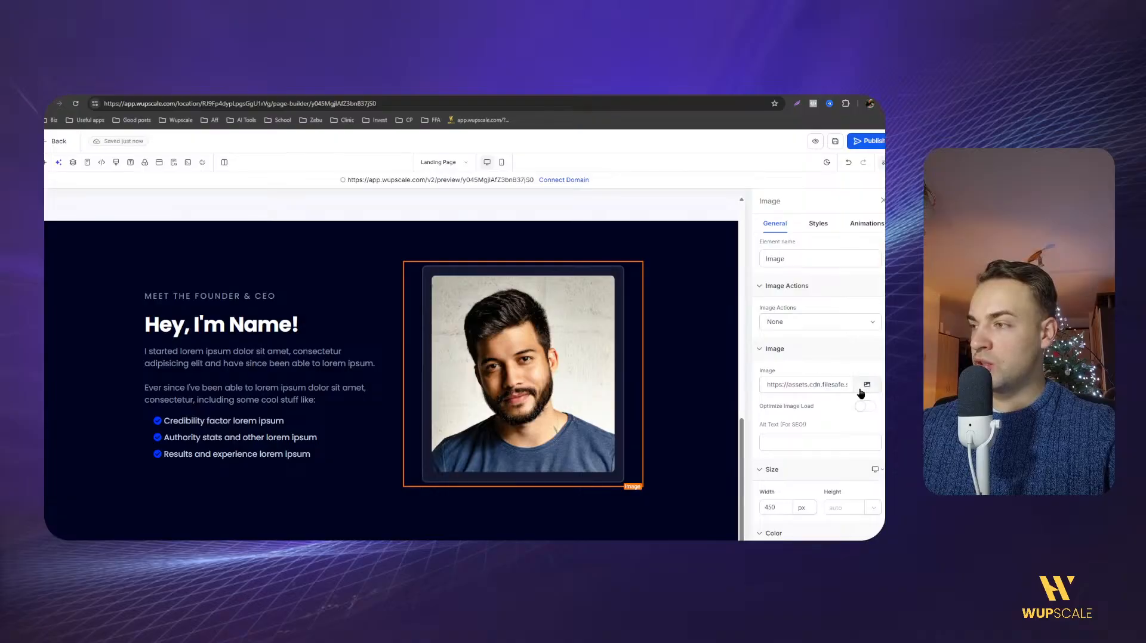
pyautogui.click(867, 386)
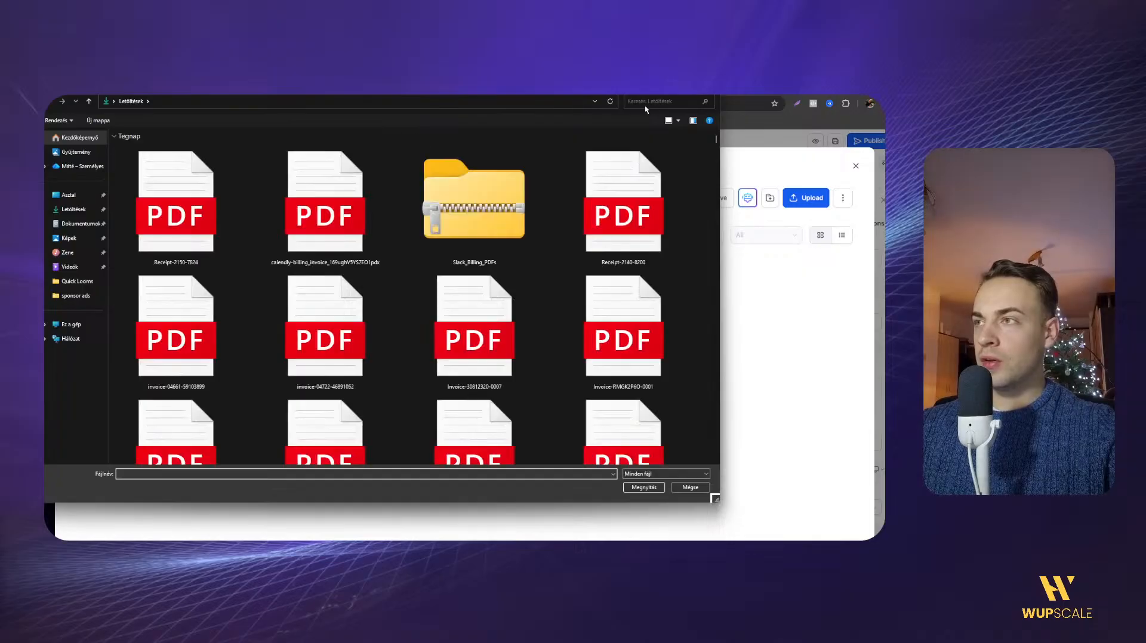
pyautogui.click(73, 209)
pyautogui.scroll(-5, 474, 305)
pyautogui.scroll(-10, 468, 316)
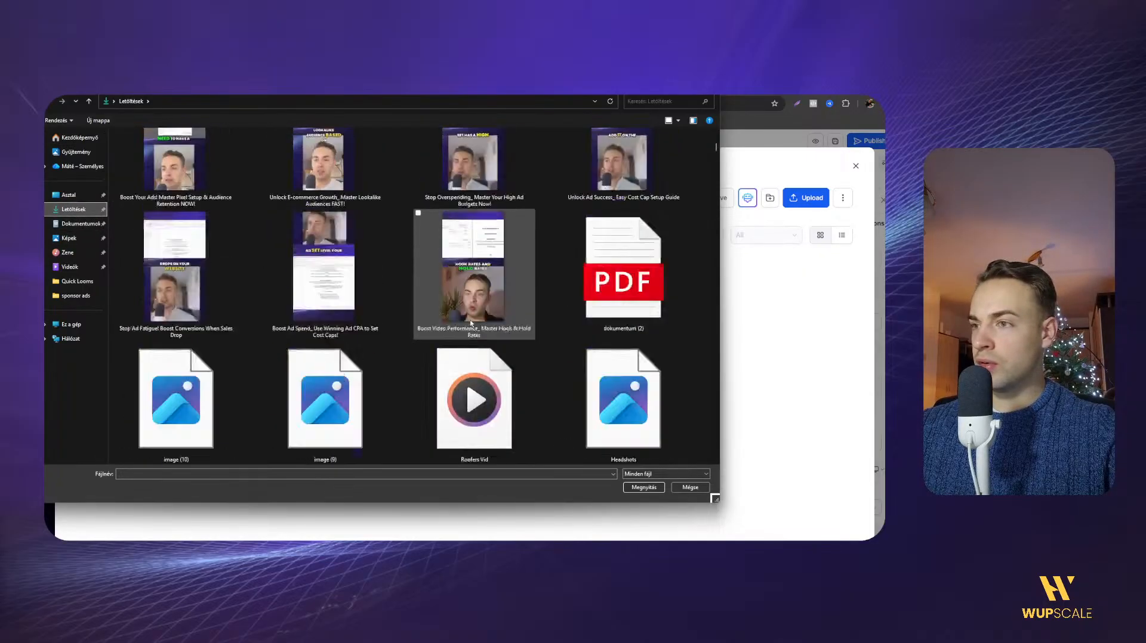
pyautogui.scroll(-12, 428, 300)
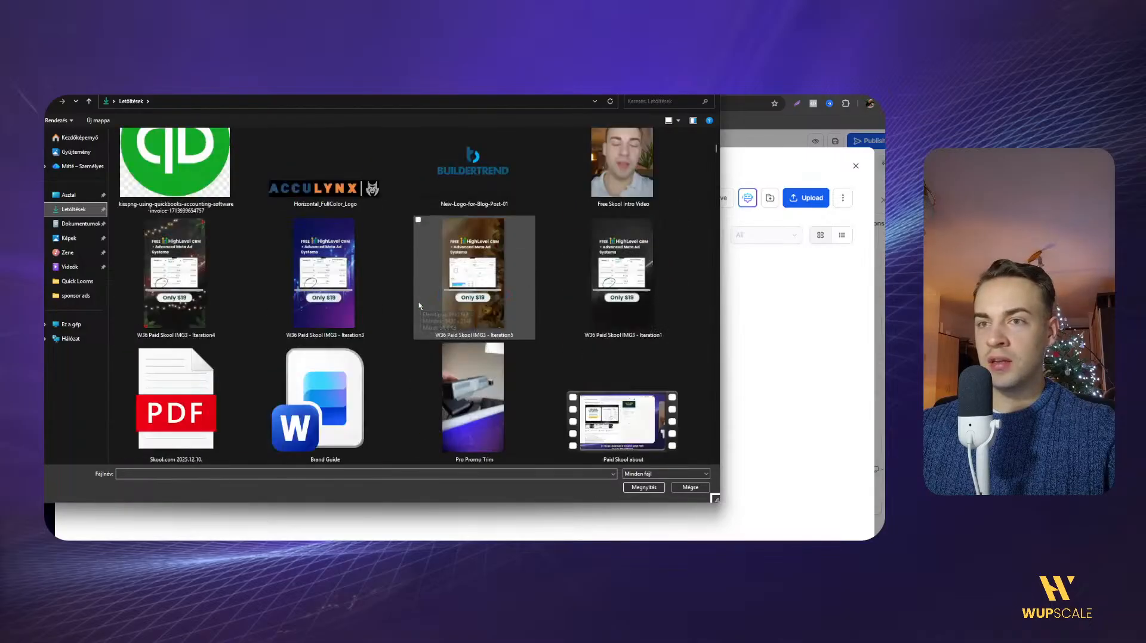
pyautogui.scroll(20, 406, 285)
pyautogui.doubleClick(336, 312)
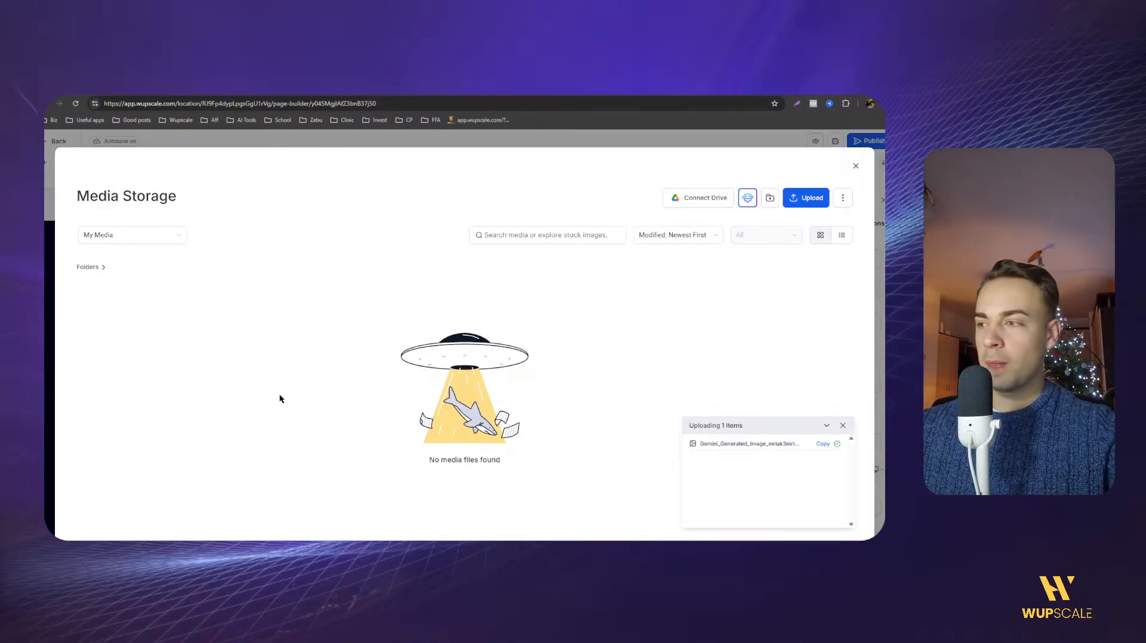
pyautogui.click(129, 353)
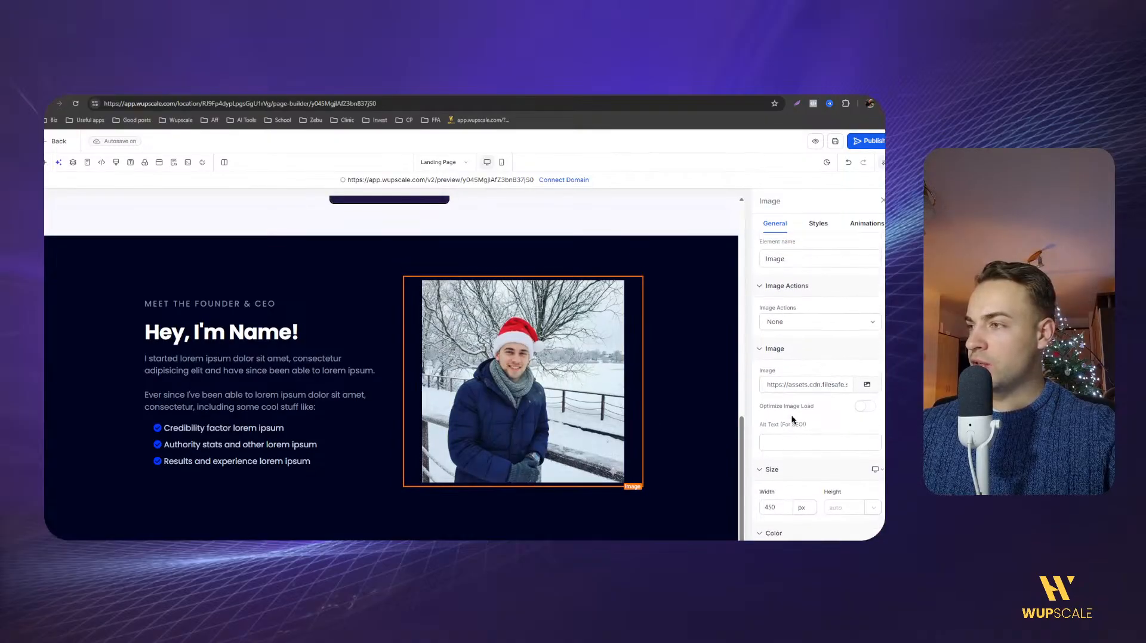
# Change the About section image's radius so that the portrait is cropped to a circle.
pyautogui.click(791, 323)
pyautogui.click(791, 324)
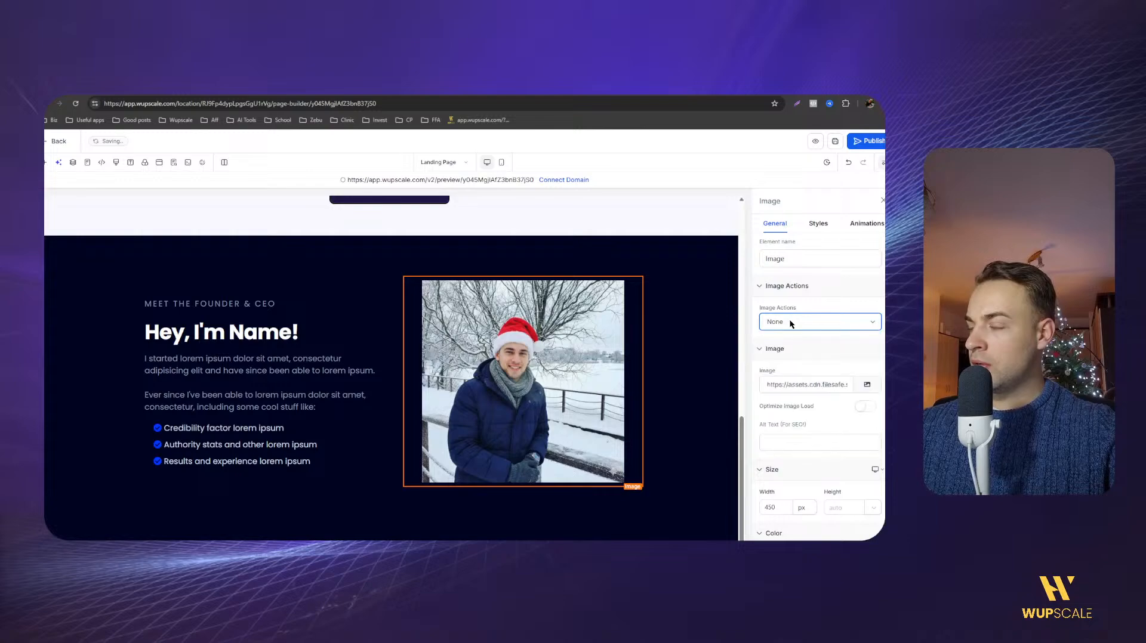
pyautogui.click(806, 229)
pyautogui.click(817, 229)
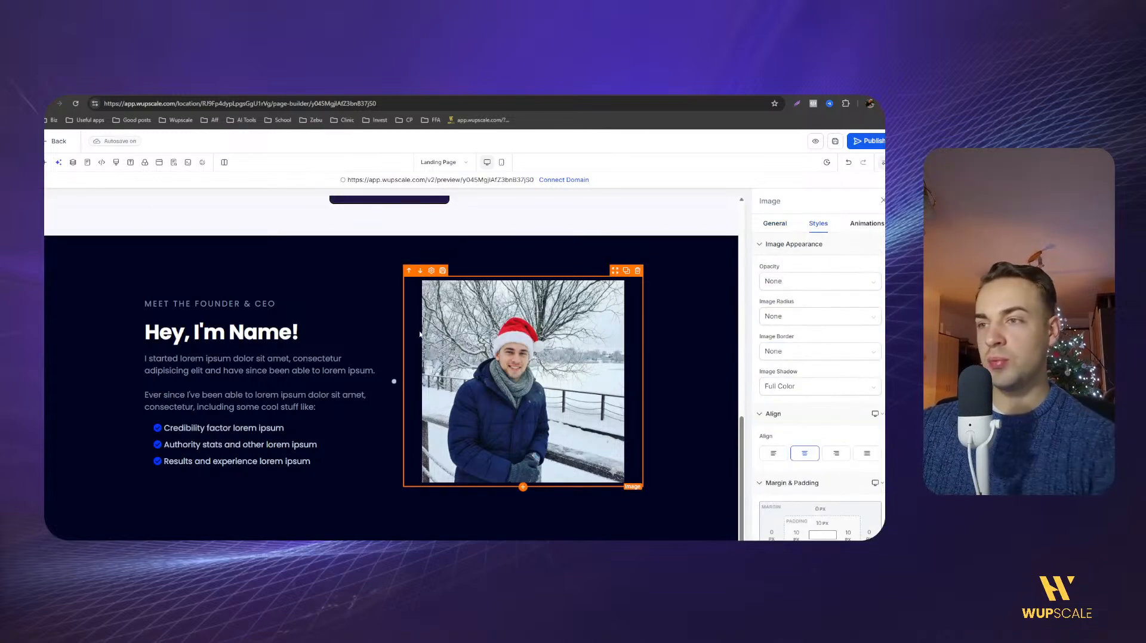
pyautogui.click(772, 316)
pyautogui.click(772, 315)
pyautogui.click(777, 353)
pyautogui.click(656, 377)
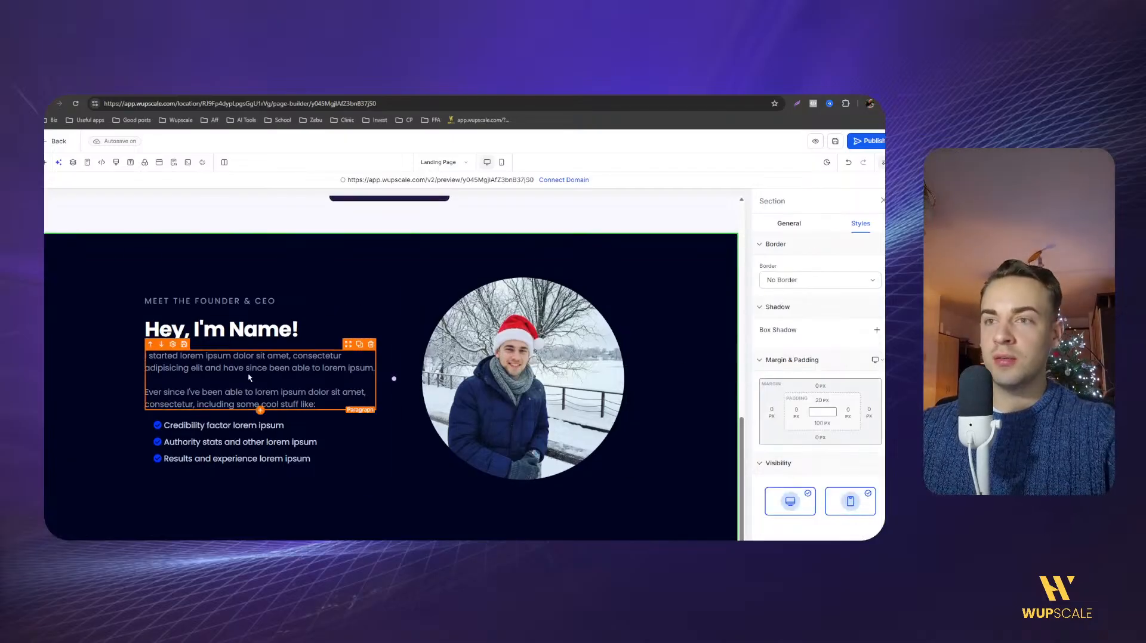
# Replace the About section's "Hey, I'm Name!" headline with the greeting line from ChatGPT's Authority section.
pyautogui.click(197, 302)
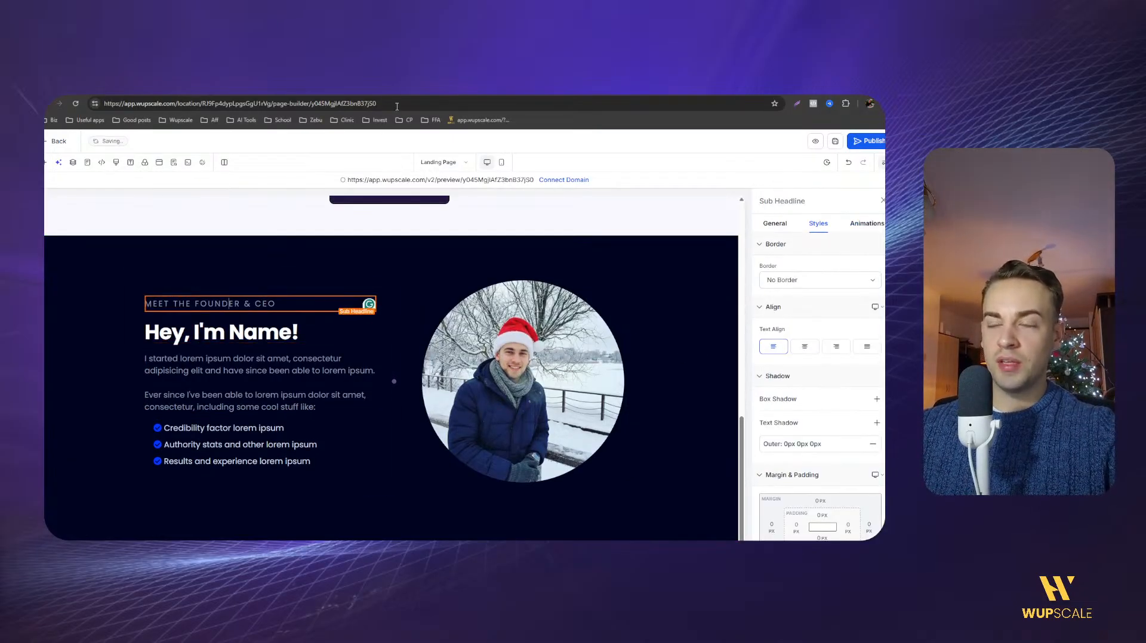
pyautogui.click(269, 88)
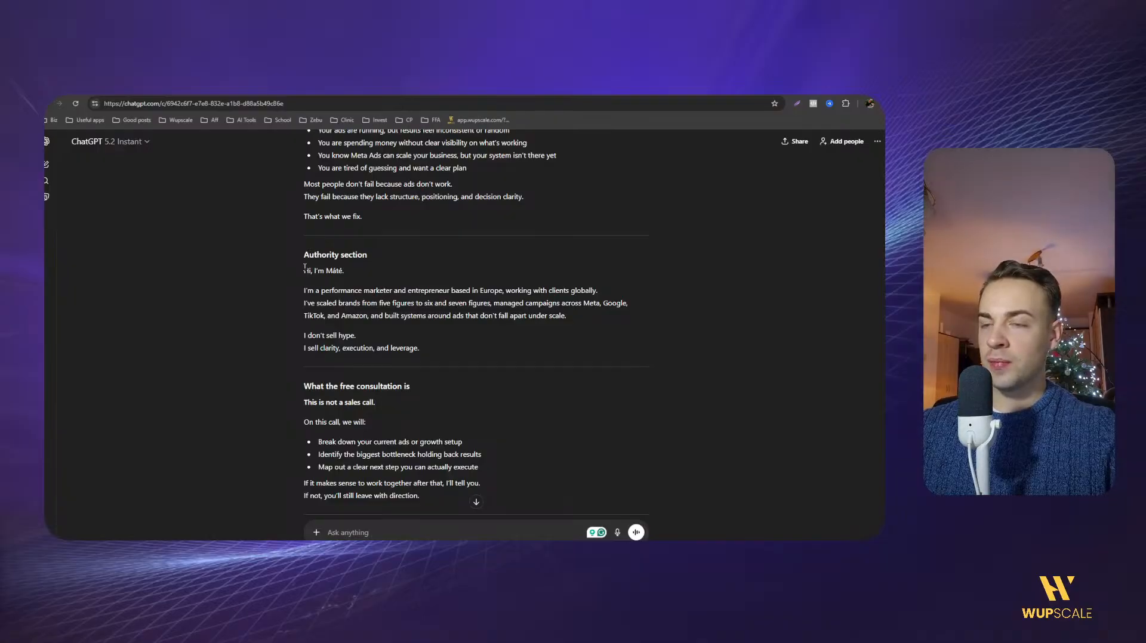
pyautogui.click(197, 87)
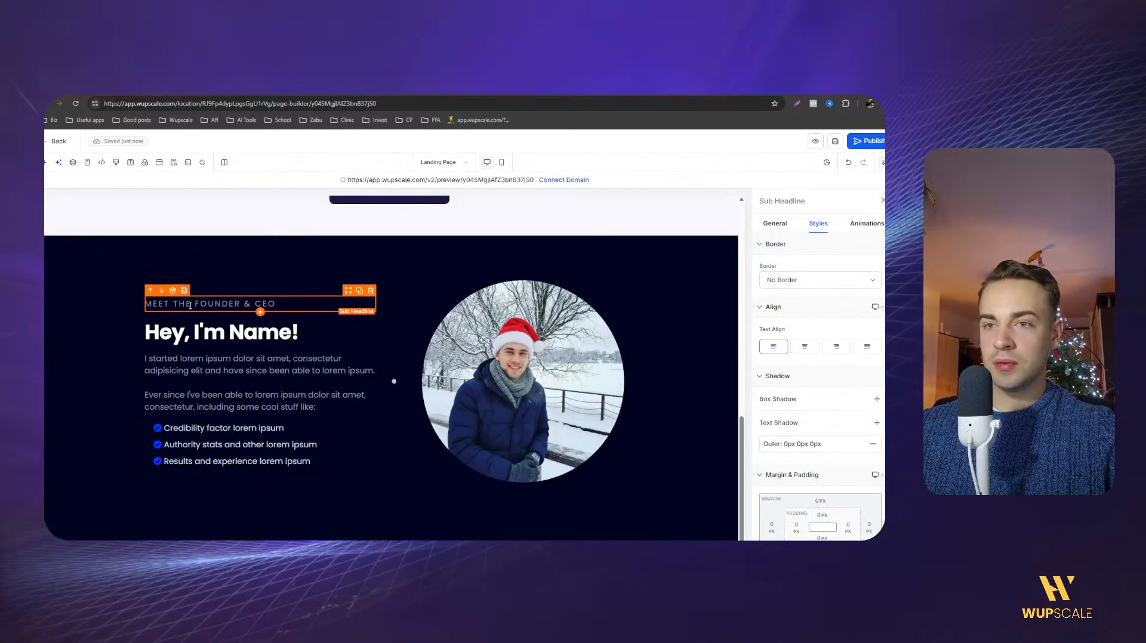
pyautogui.scroll(2, 227, 311)
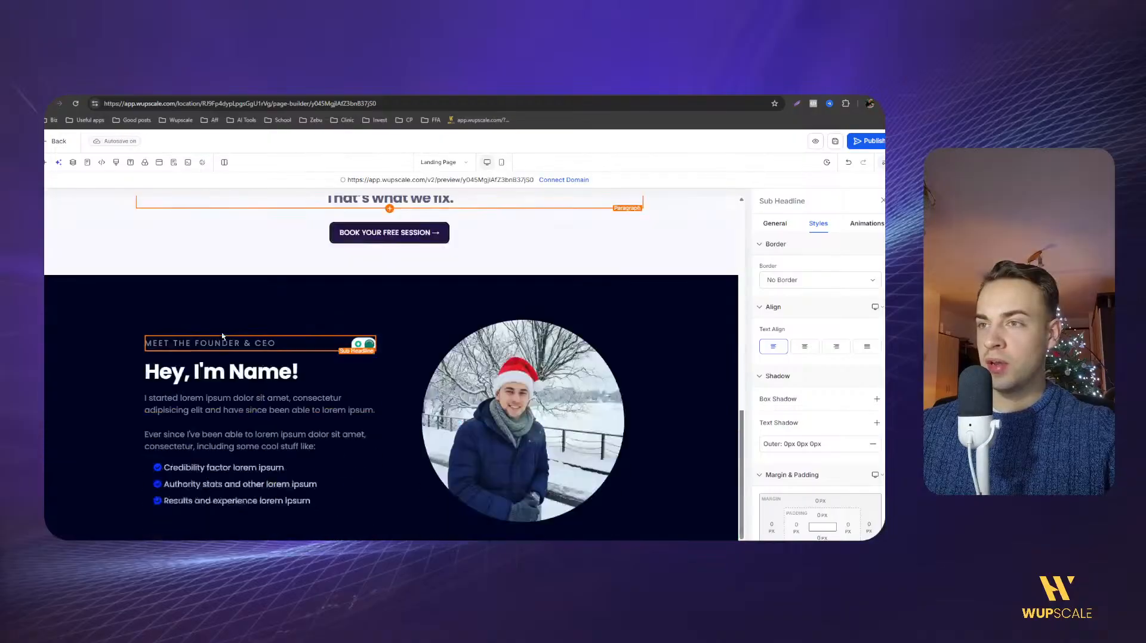
pyautogui.scroll(-2, 196, 325)
pyautogui.click(187, 331)
pyautogui.click(188, 333)
pyautogui.tripleClick(188, 332)
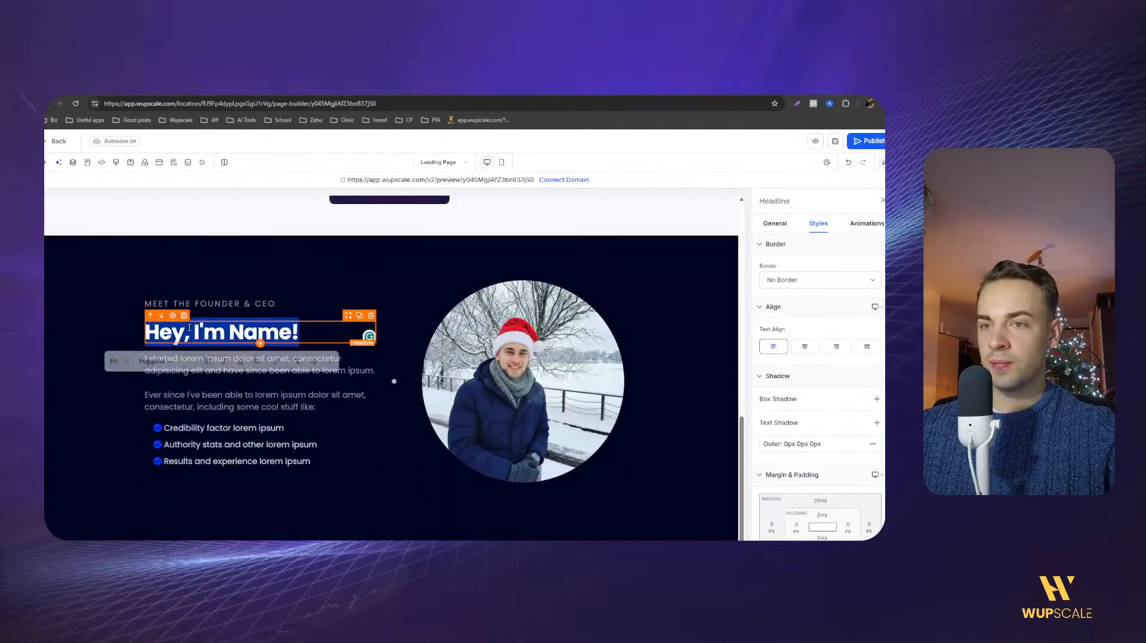
pyautogui.rightClick(189, 327)
pyautogui.click(275, 161)
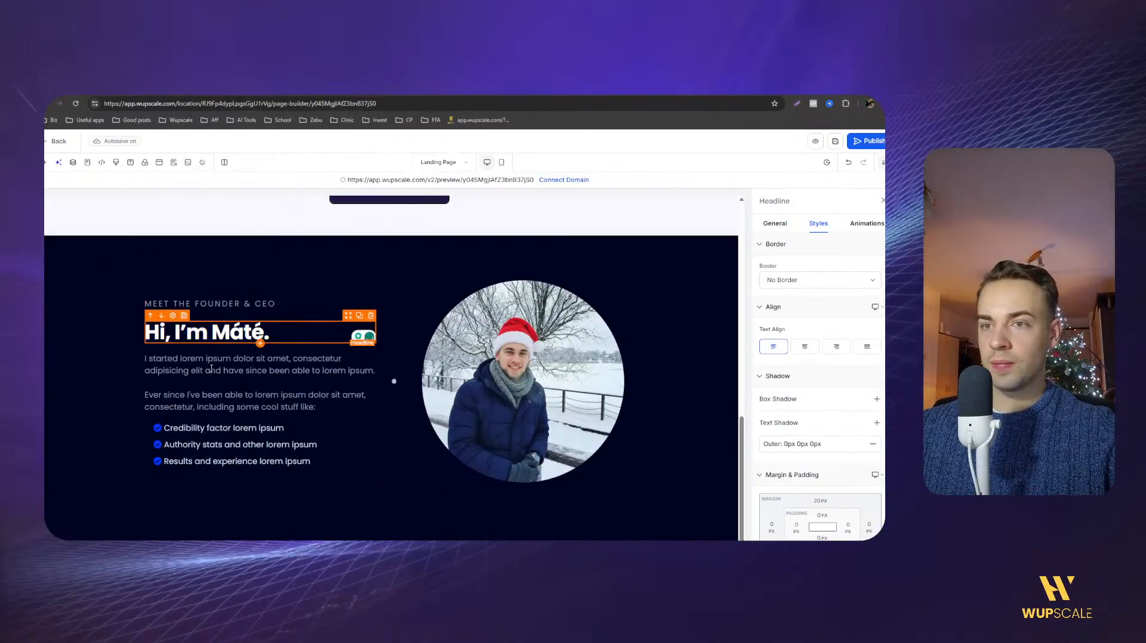
# Replace the About section's lorem ipsum paragraph with ChatGPT's Authority copy, from "I'm a performance marketer" through "clarity, execution, and leverage.".
pyautogui.click(425, 99)
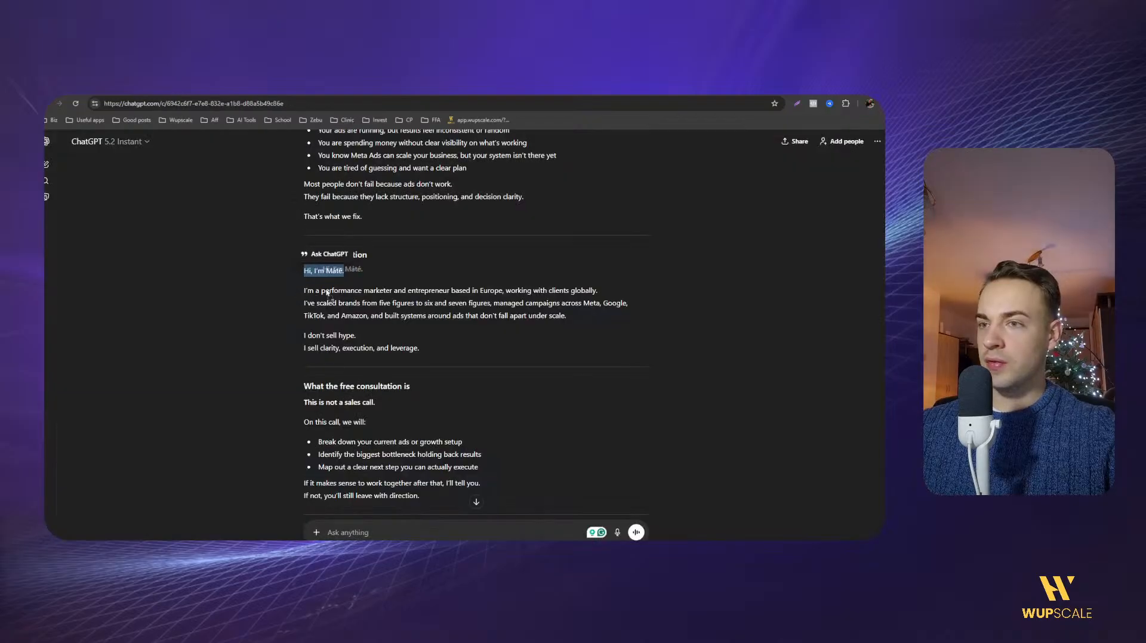
pyautogui.moveTo(517, 311); pyautogui.dragTo(304, 290)
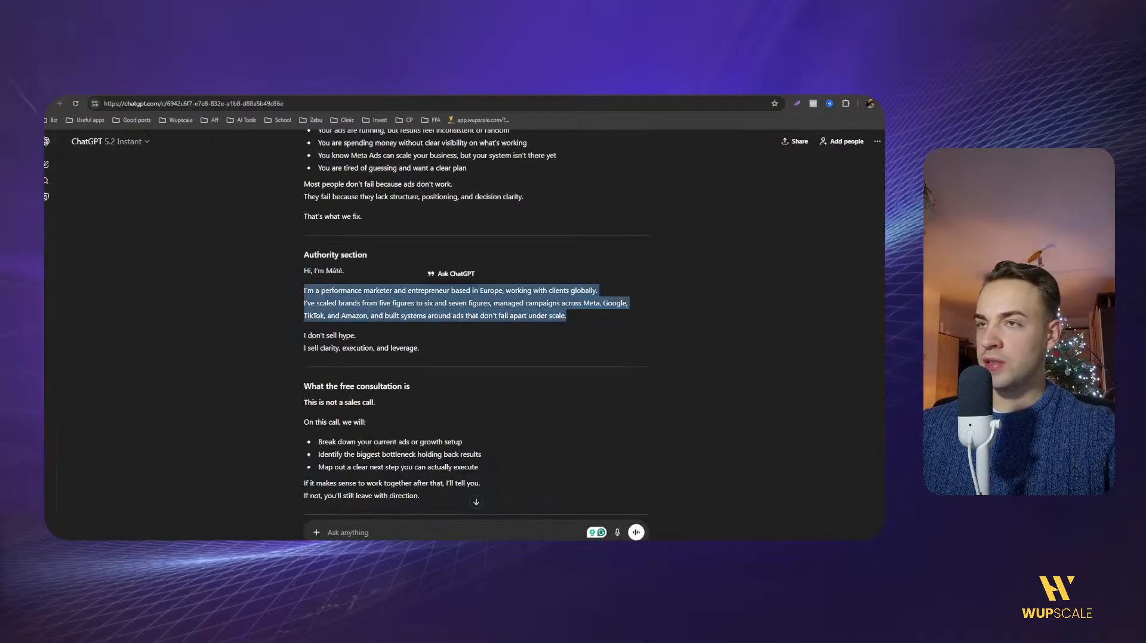
pyautogui.moveTo(419, 349); pyautogui.dragTo(304, 297)
pyautogui.hotkey('ctrl', 'c')
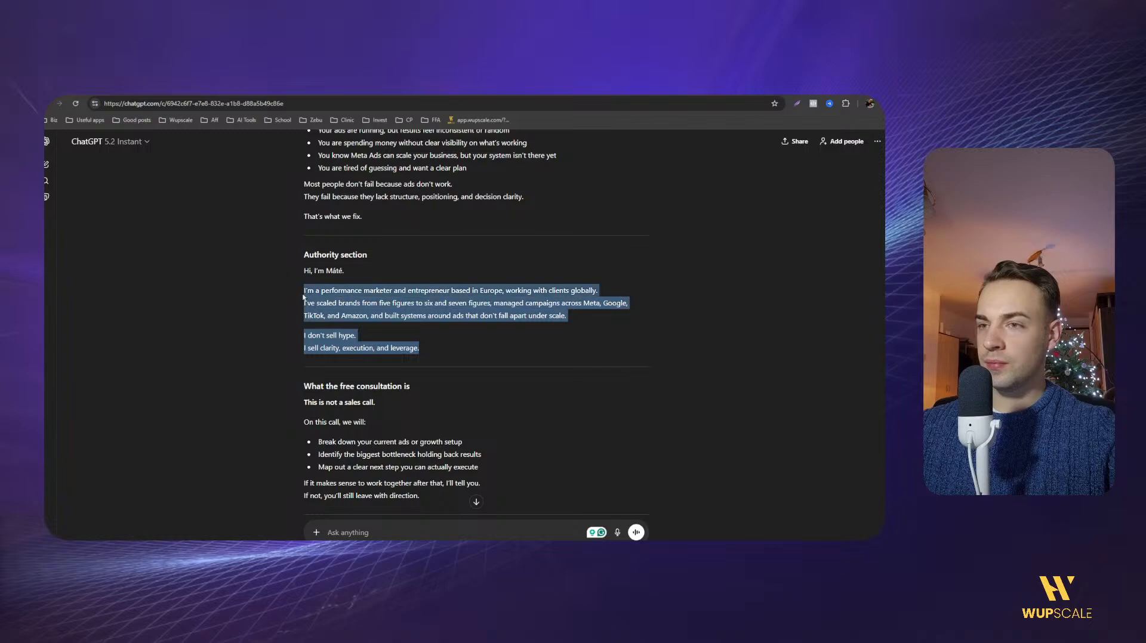
pyautogui.click(298, 90)
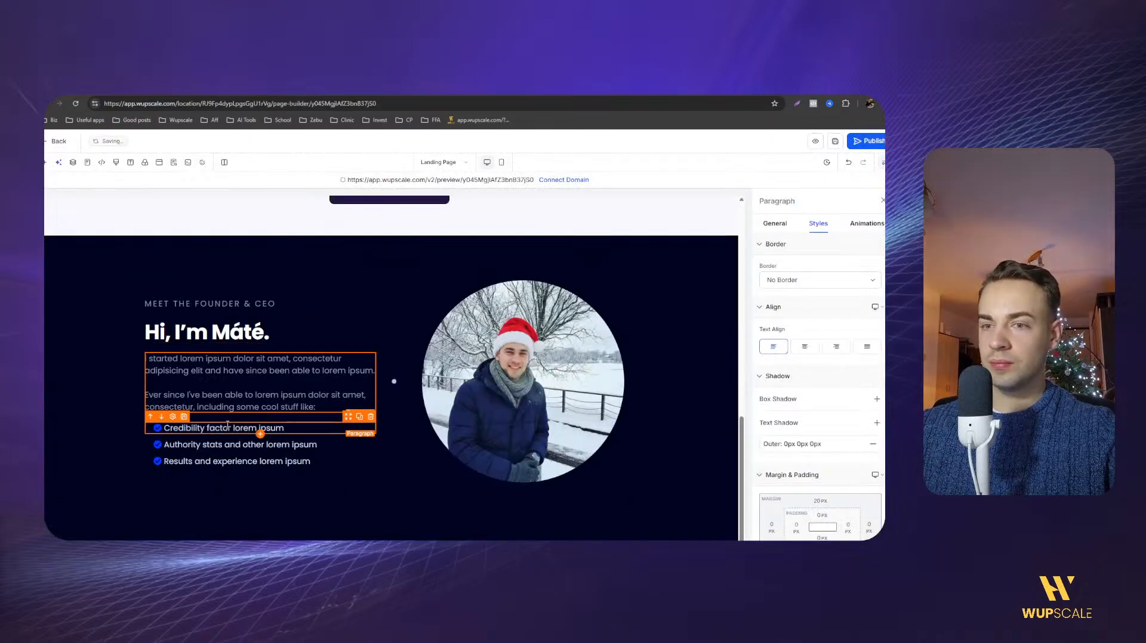
pyautogui.click(210, 368)
pyautogui.hotkey('ctrl', 'a')
pyautogui.rightClick(211, 368)
pyautogui.click(318, 205)
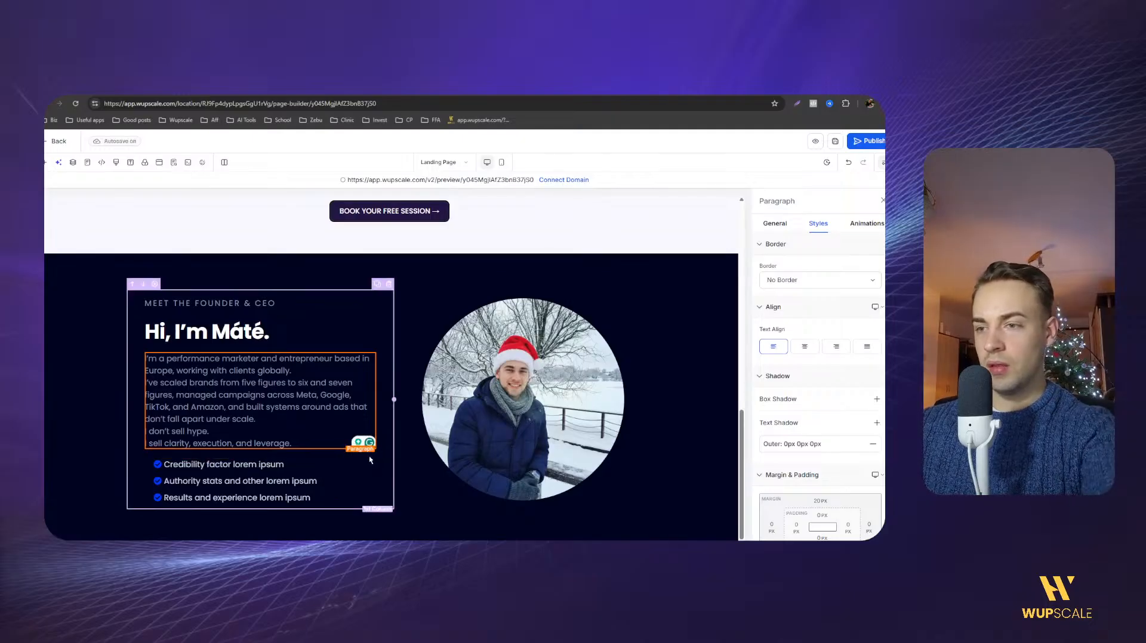
# Delete the three checkmark items under the About paragraph and add a blank line before "I don't sell hype.".
pyautogui.click(370, 453)
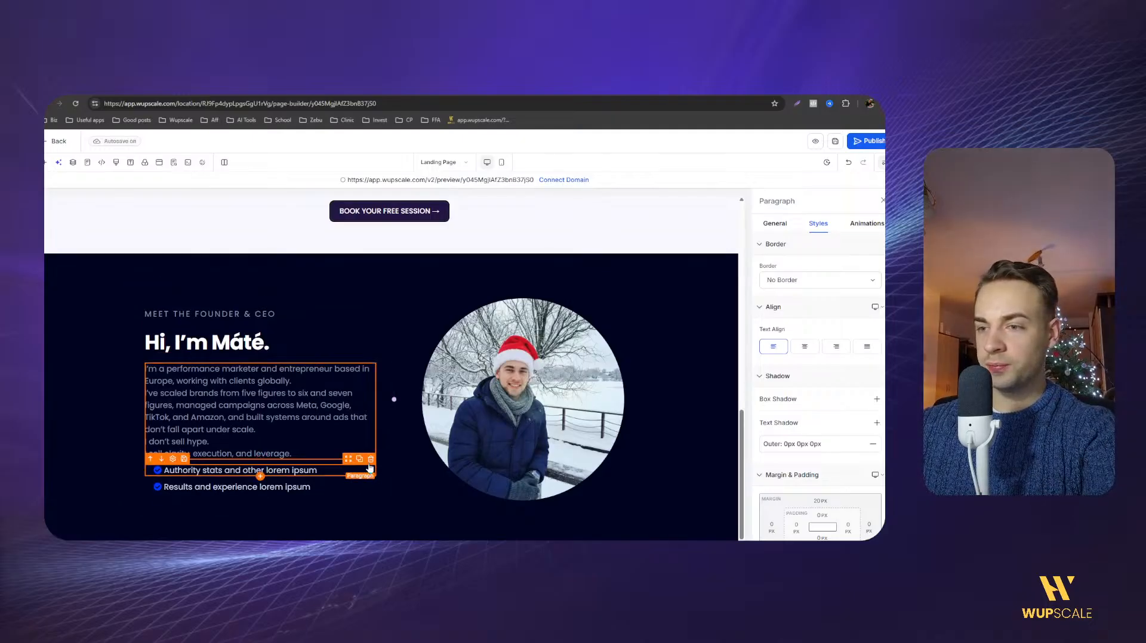
pyautogui.click(370, 467)
pyautogui.click(370, 468)
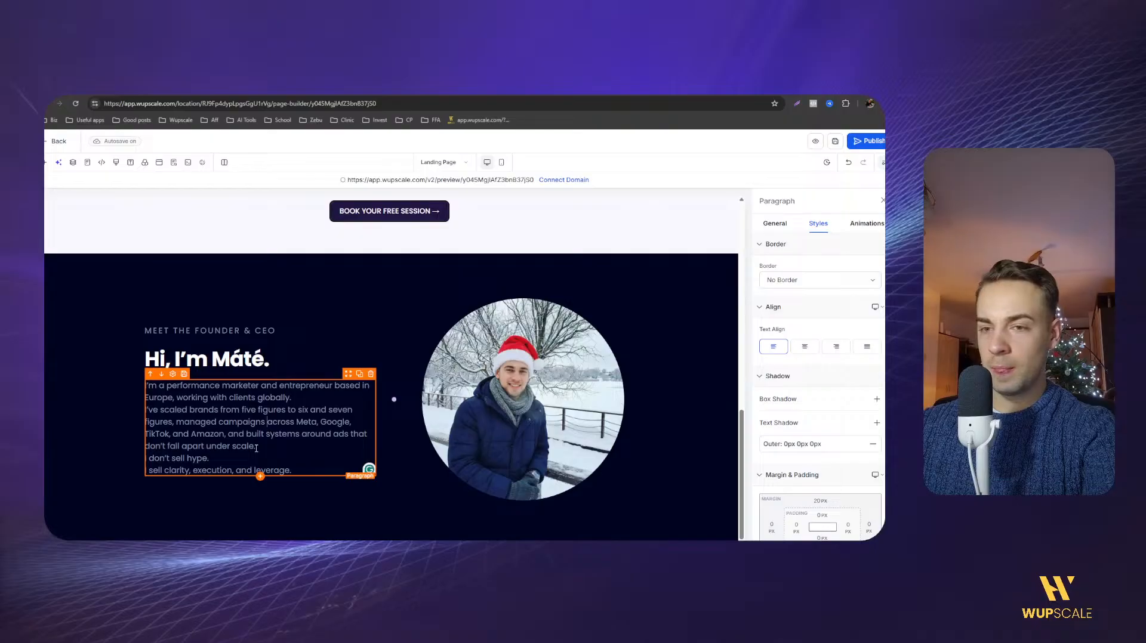
pyautogui.press('Return')
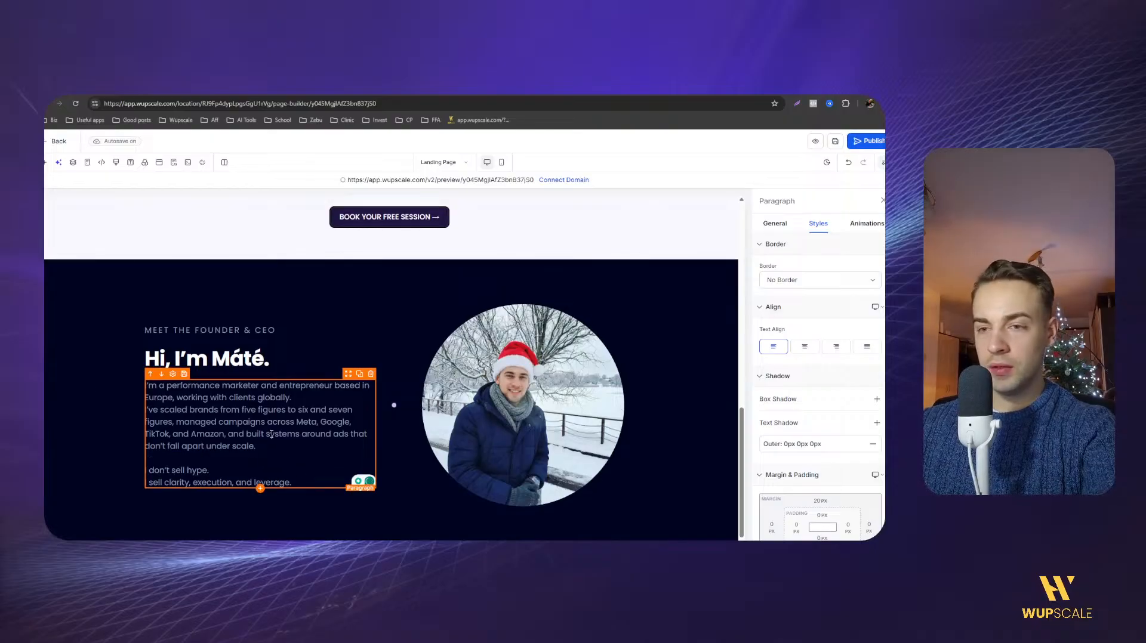
# Preview the saved landing page and check the hero, problem and About sections from start to end.
pyautogui.click(69, 382)
pyautogui.scroll(4, 430, 393)
pyautogui.scroll(5, 430, 394)
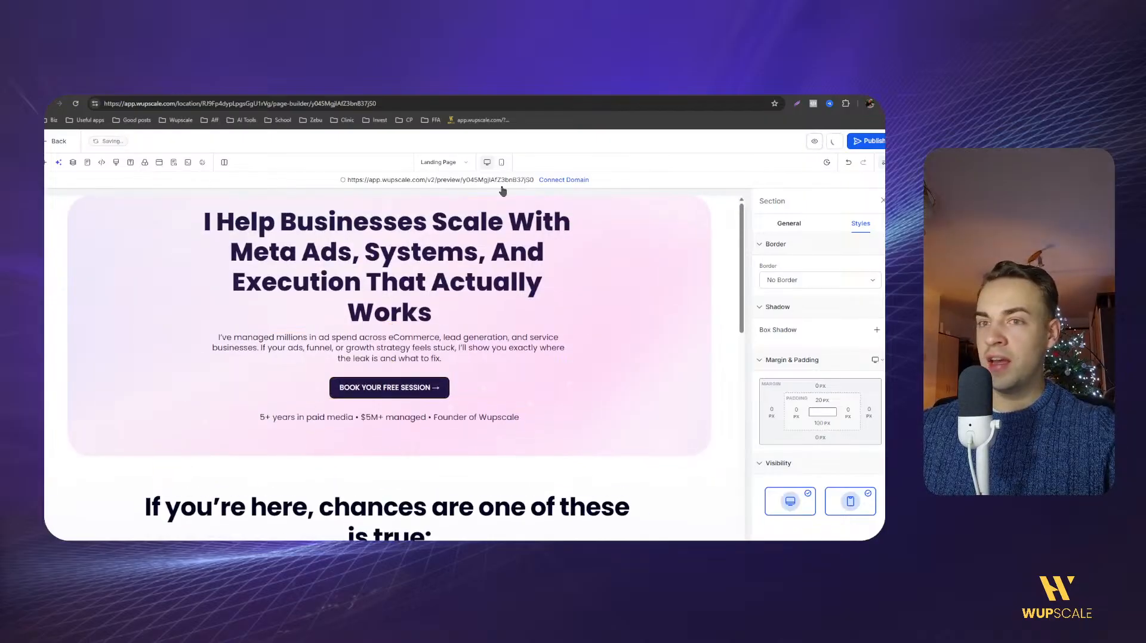
pyautogui.click(814, 141)
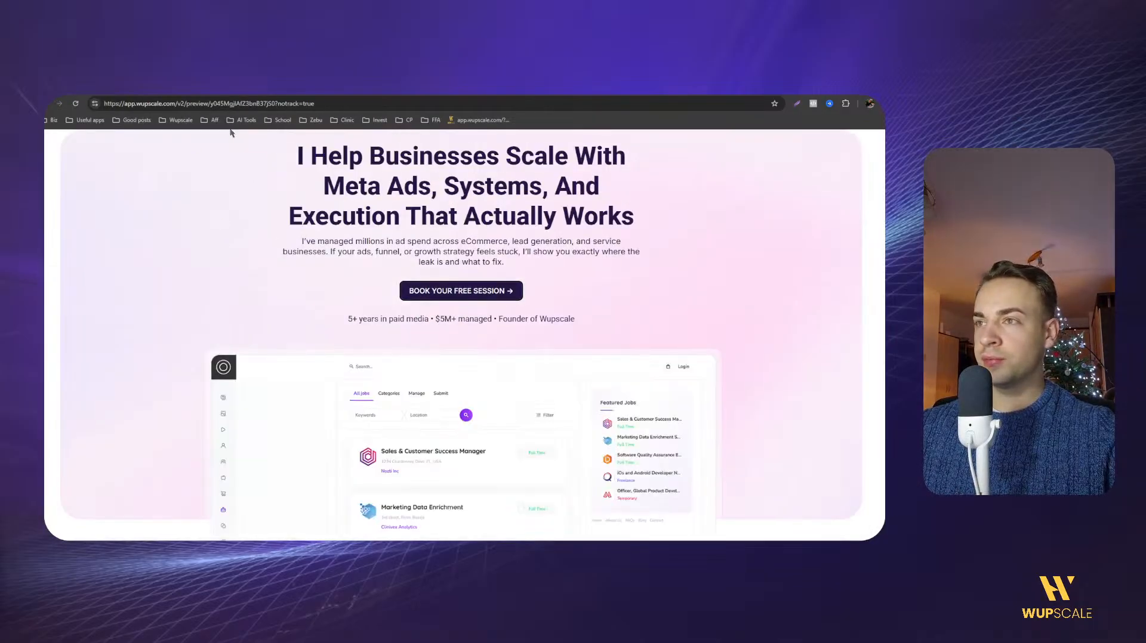
pyautogui.scroll(-10, 319, 312)
pyautogui.scroll(9, 323, 315)
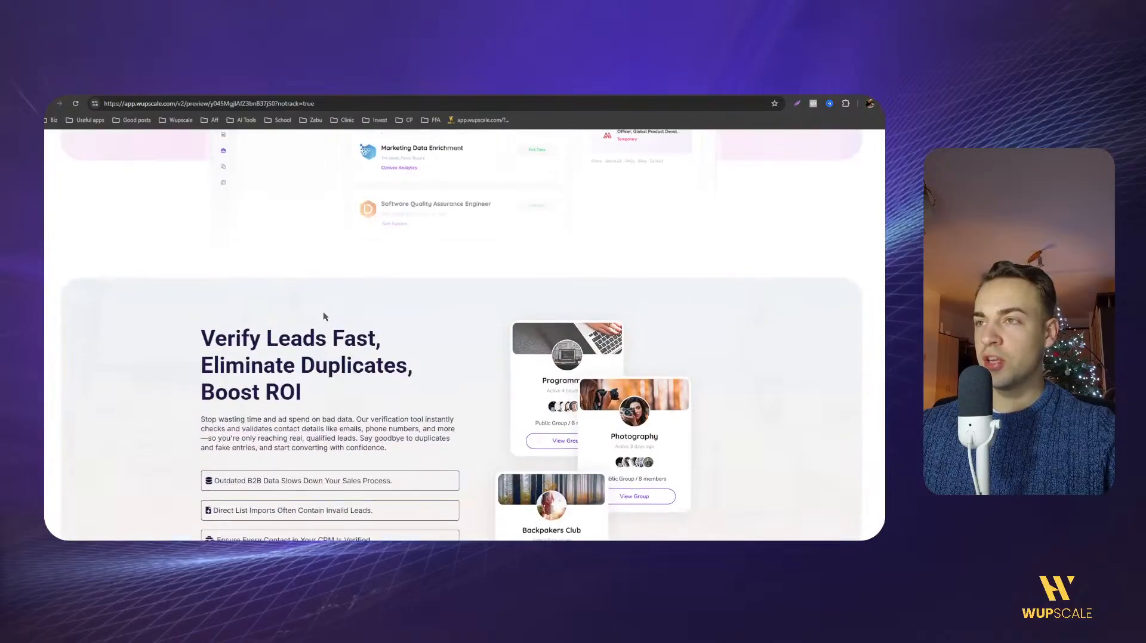
pyautogui.scroll(1, 326, 309)
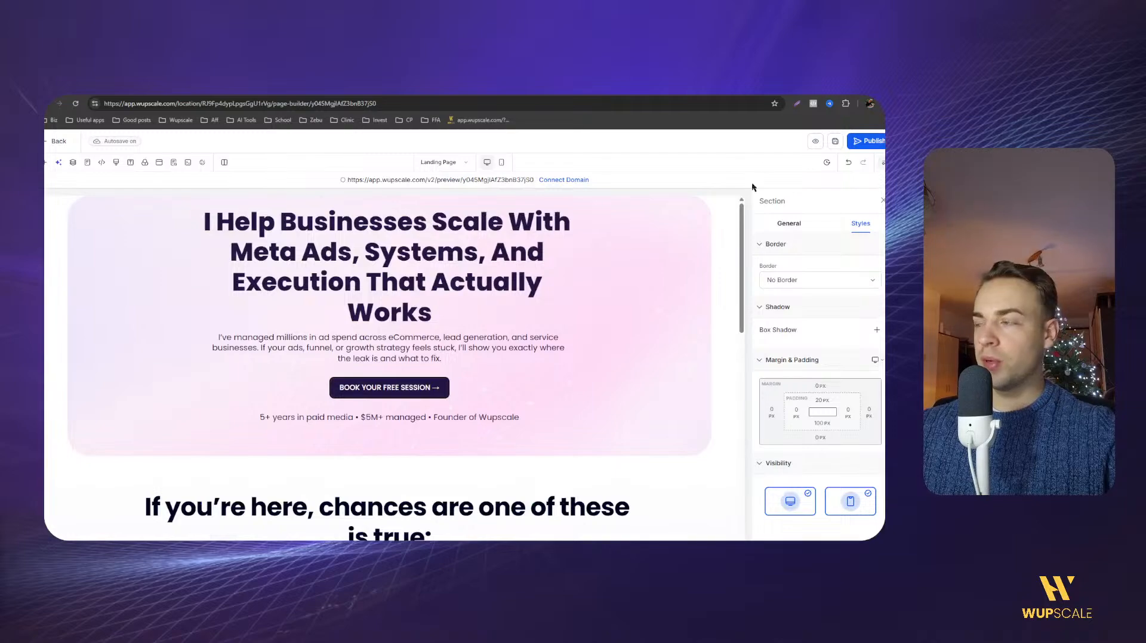
pyautogui.click(815, 141)
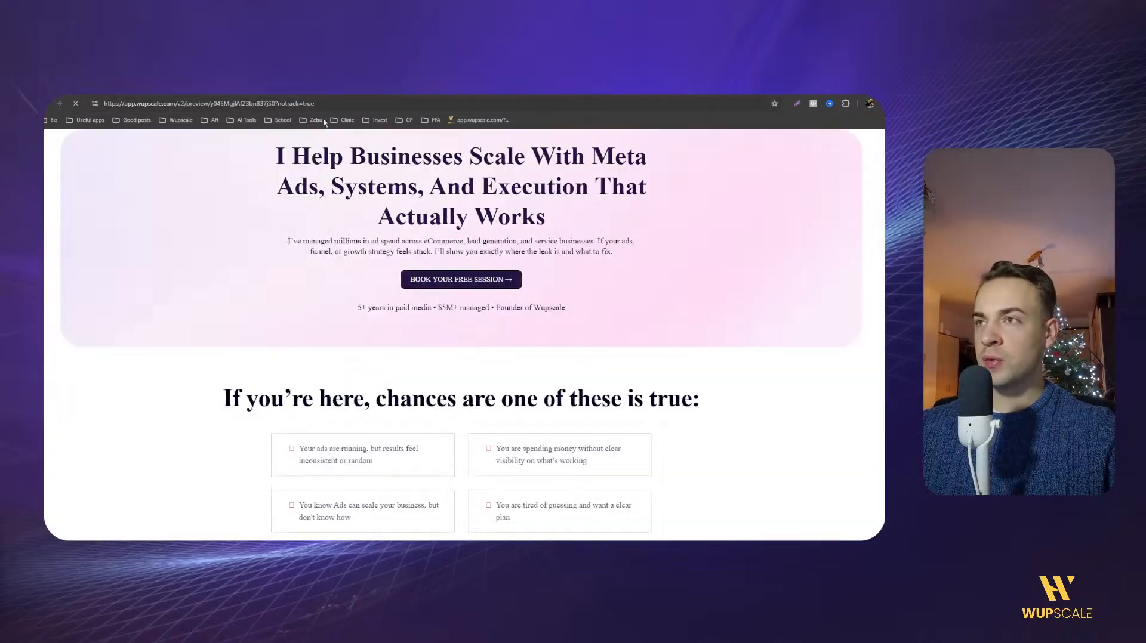
pyautogui.moveTo(256, 155); pyautogui.dragTo(425, 203)
pyautogui.click(397, 284)
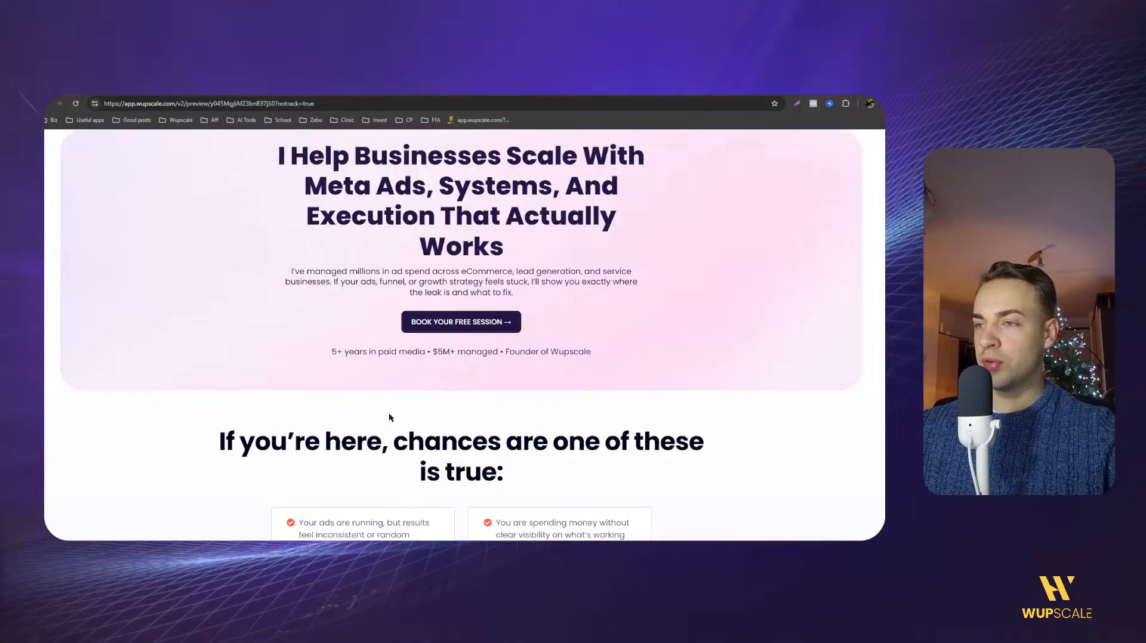
pyautogui.scroll(-3, 388, 386)
pyautogui.moveTo(222, 258); pyautogui.dragTo(498, 338)
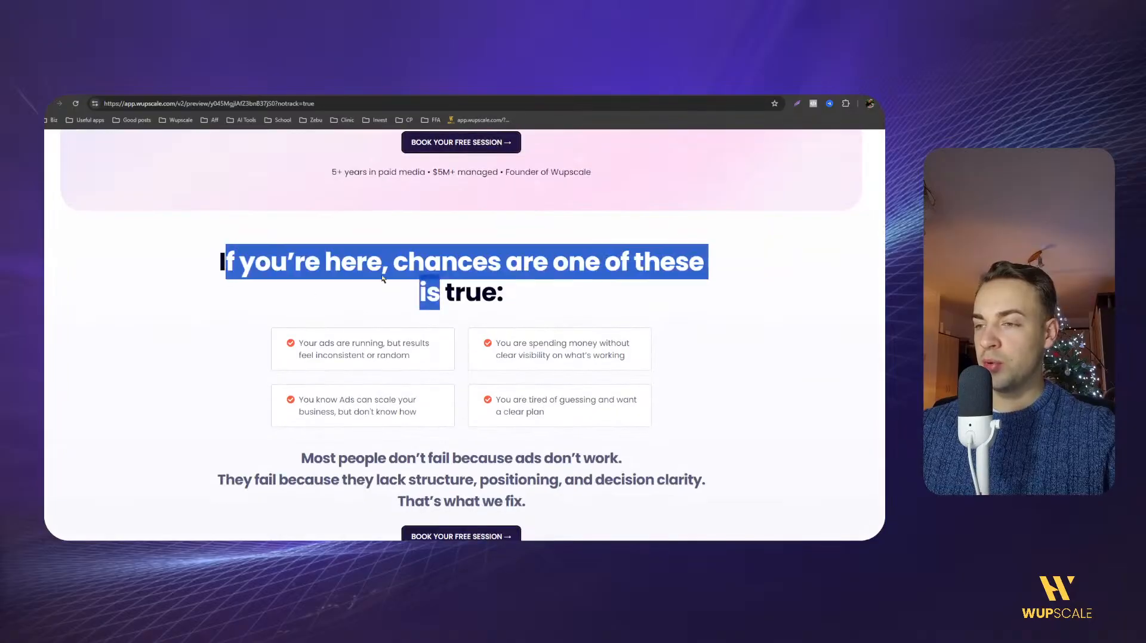
pyautogui.click(219, 248)
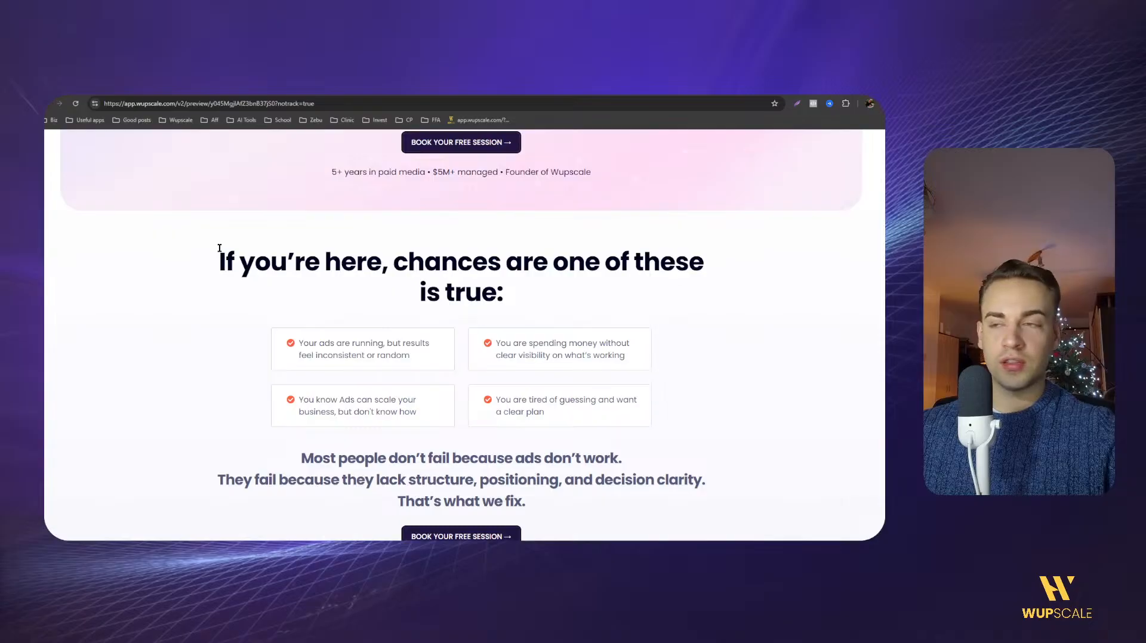
pyautogui.scroll(-6, 219, 248)
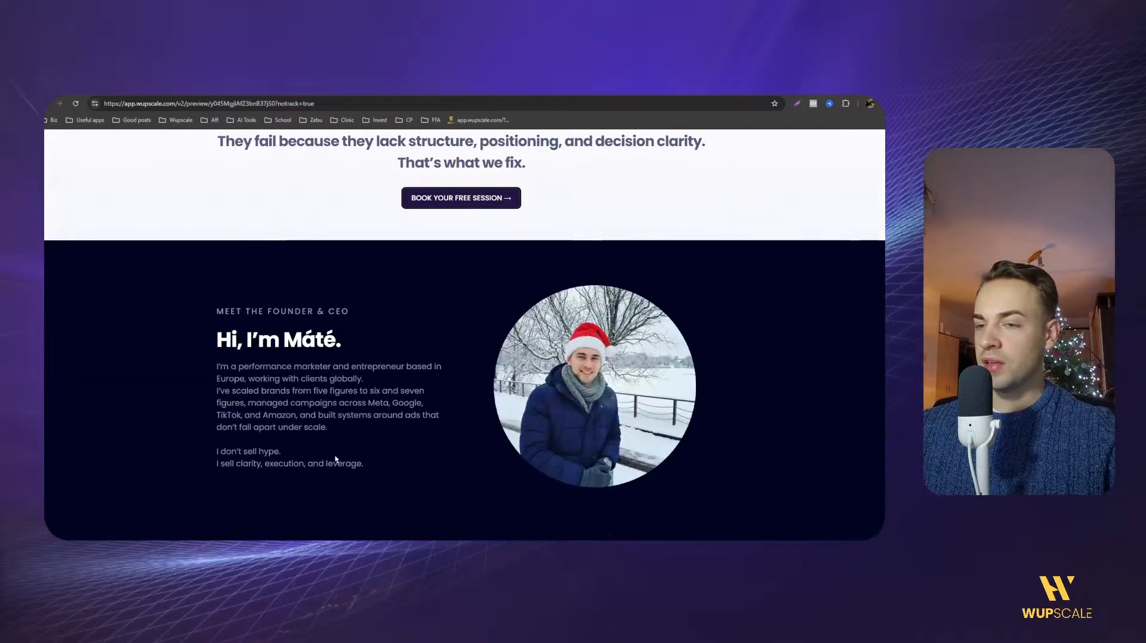
# Back in the page editor, link the hero section's "Book your free session" button to the next step.
pyautogui.hotkey('ctrl', 'shift', 'Tab')
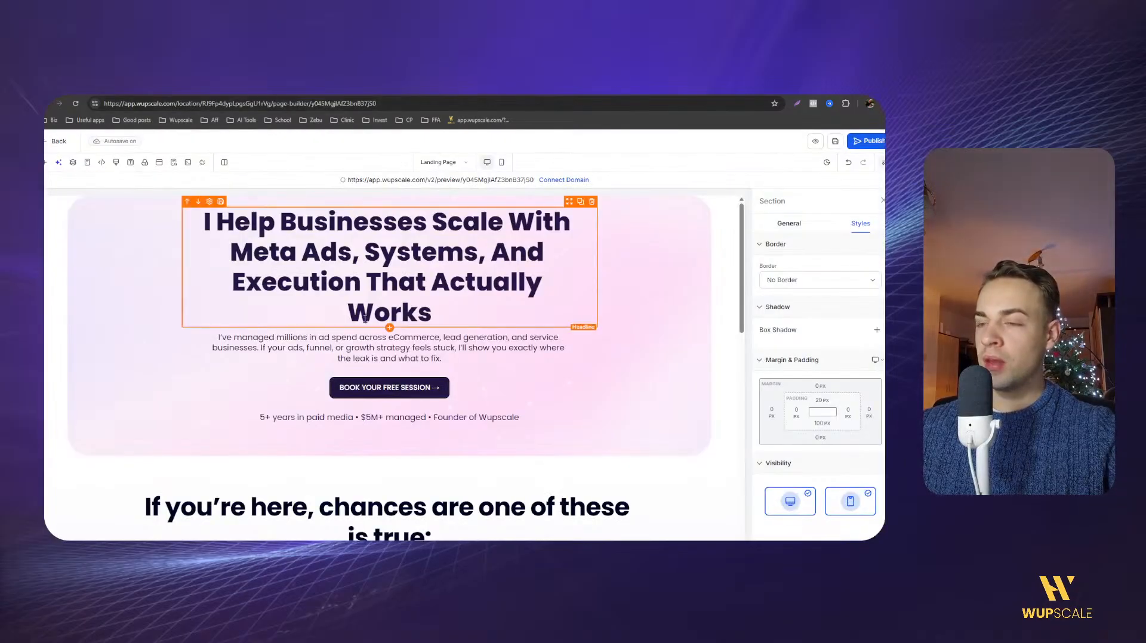
pyautogui.click(388, 389)
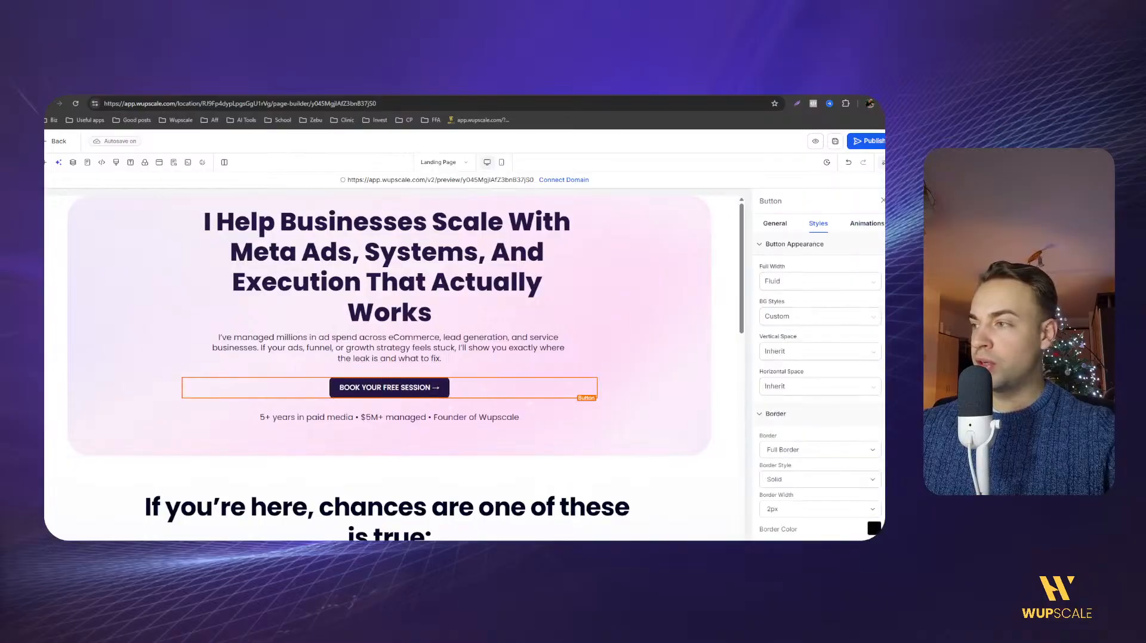
pyautogui.click(775, 225)
pyautogui.scroll(-5, 833, 336)
pyautogui.scroll(-1, 828, 357)
pyautogui.click(781, 287)
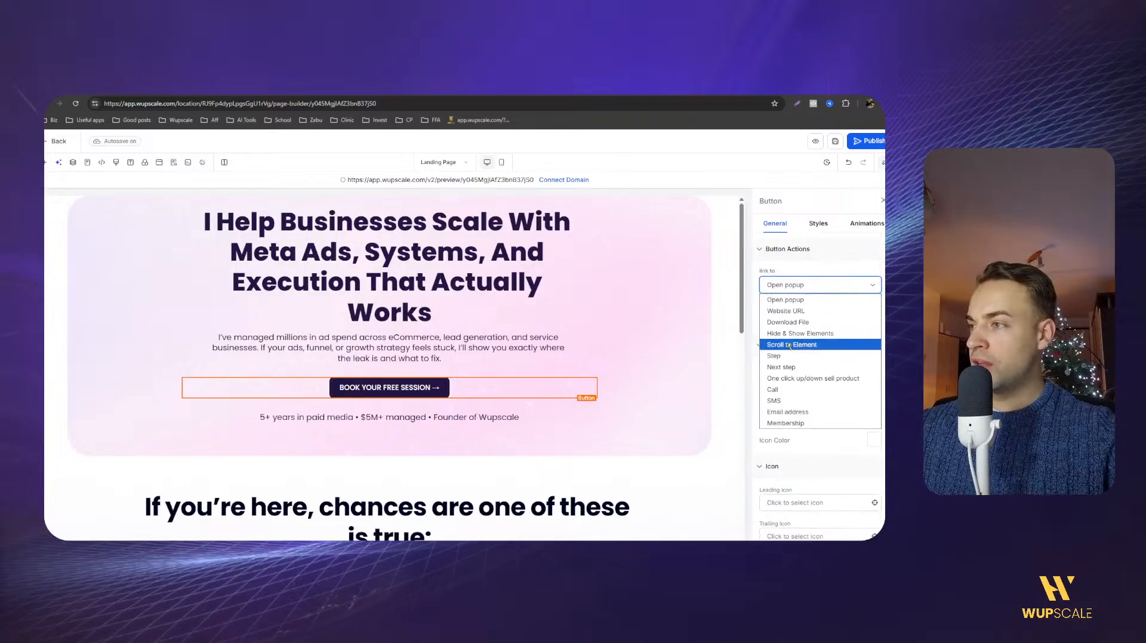
pyautogui.click(791, 367)
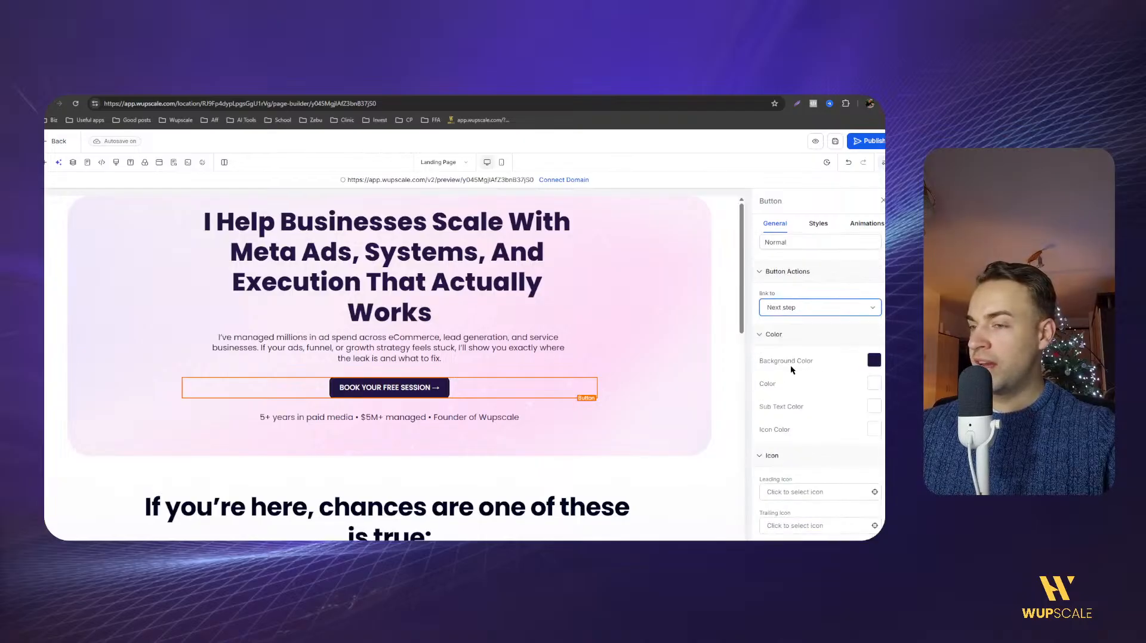
# Link the problem section's "Book your free session" button to the next step.
pyautogui.scroll(-8, 528, 356)
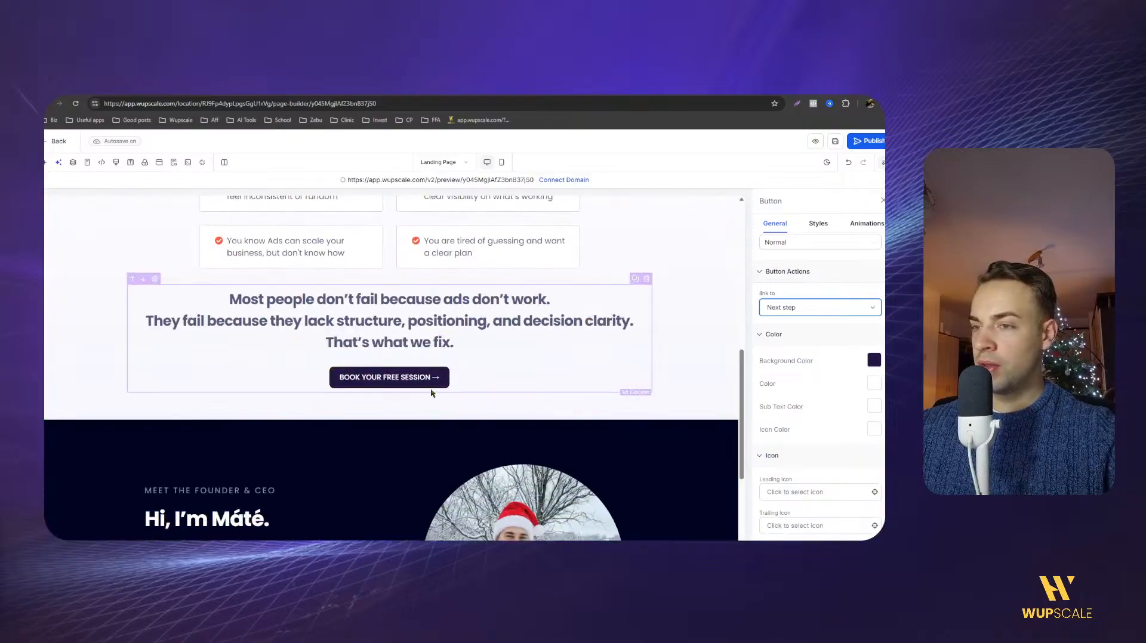
pyautogui.click(431, 385)
pyautogui.click(832, 308)
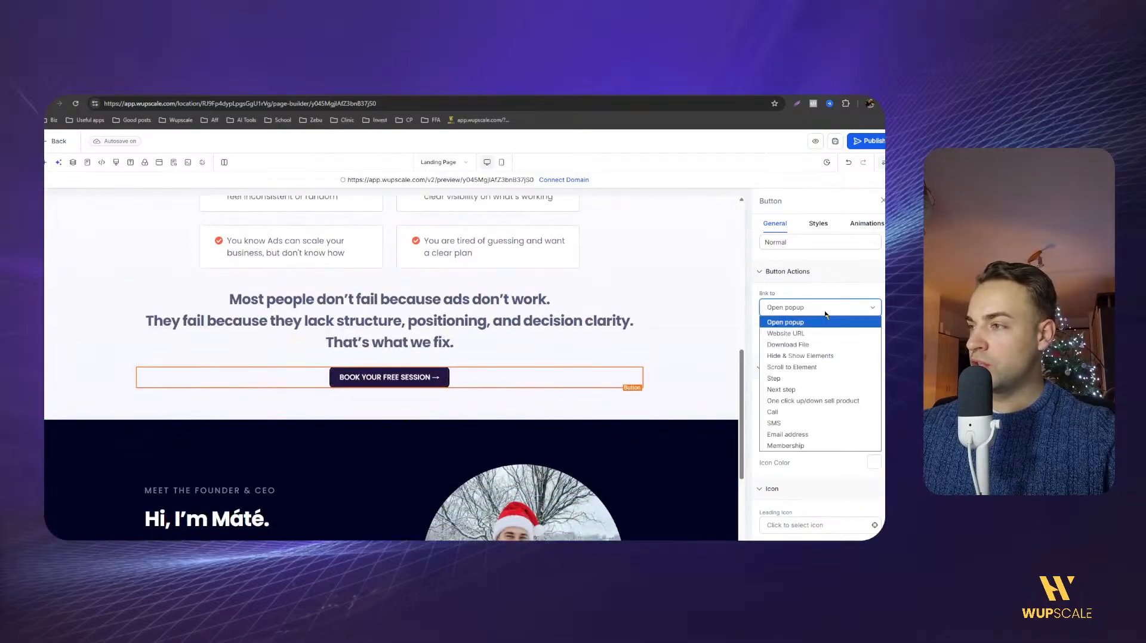
pyautogui.click(787, 388)
# Check the landing page's layout in mobile mode, from the hero to the About section.
pyautogui.scroll(-2, 499, 399)
pyautogui.scroll(10, 515, 384)
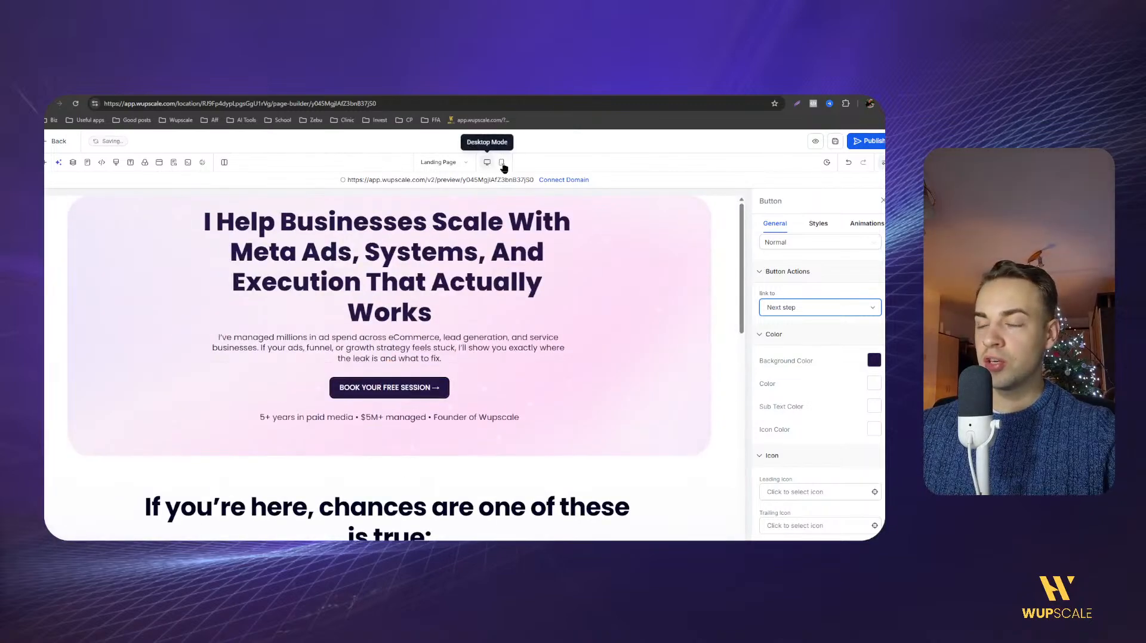
pyautogui.click(502, 162)
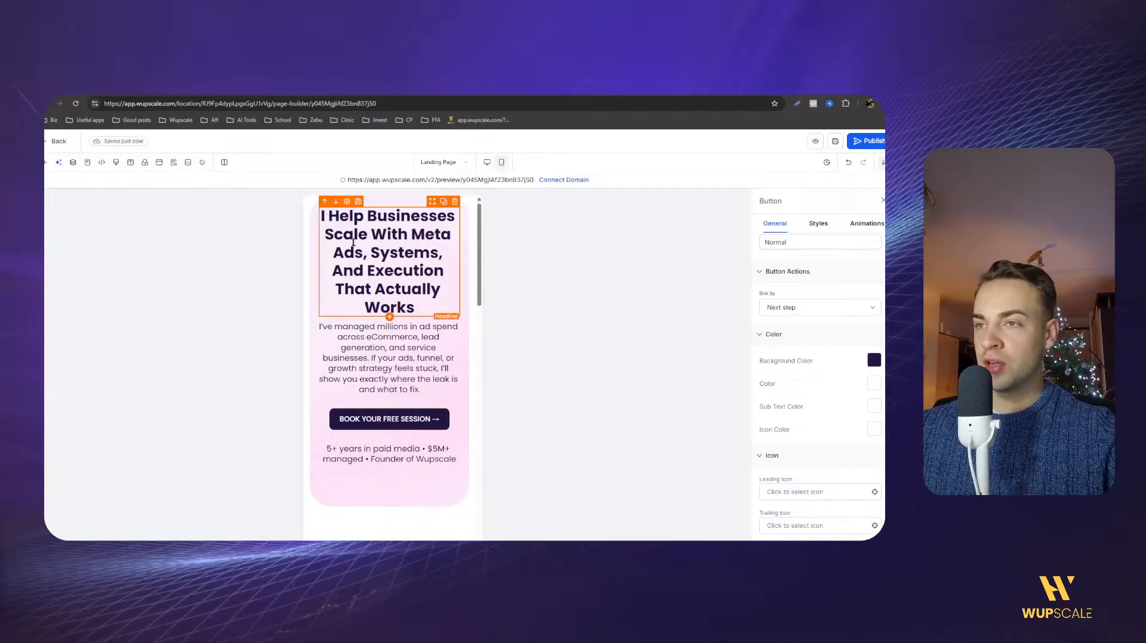
pyautogui.scroll(-5, 345, 341)
pyautogui.scroll(-10, 345, 341)
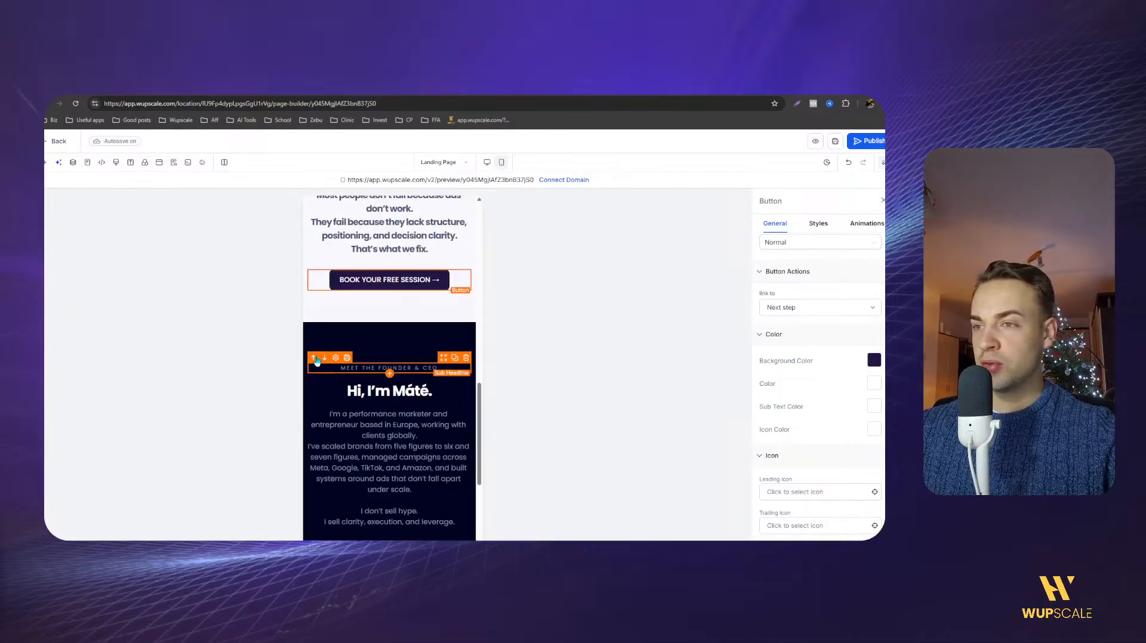
pyautogui.scroll(15, 352, 349)
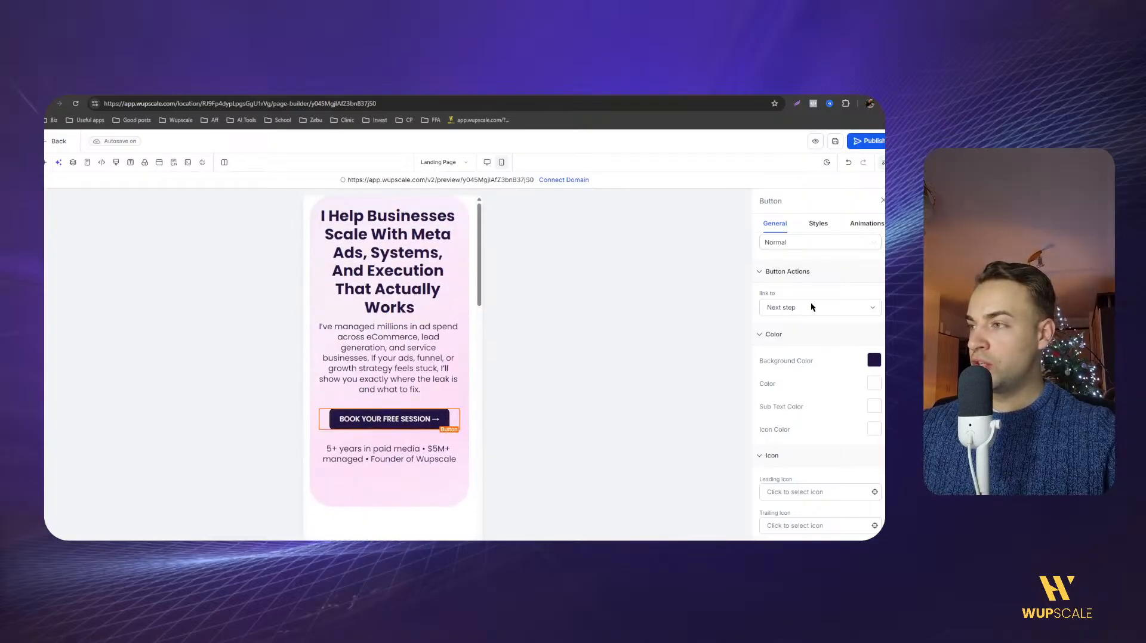
# Return to the funnel's step overview and open the Thank You step.
pyautogui.click(48, 142)
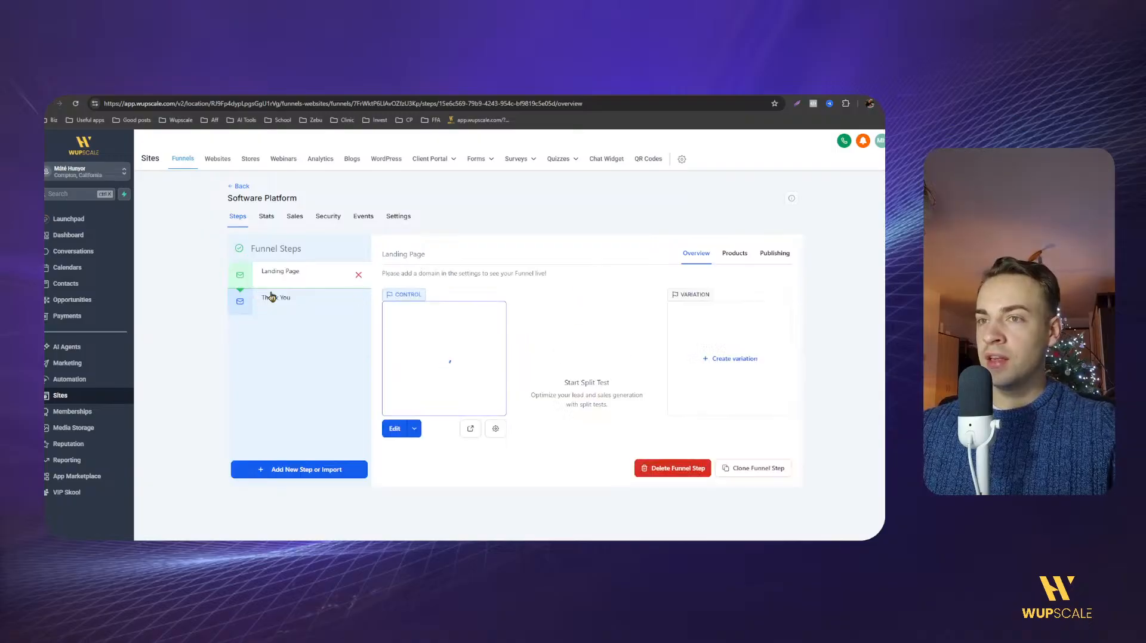
pyautogui.click(281, 299)
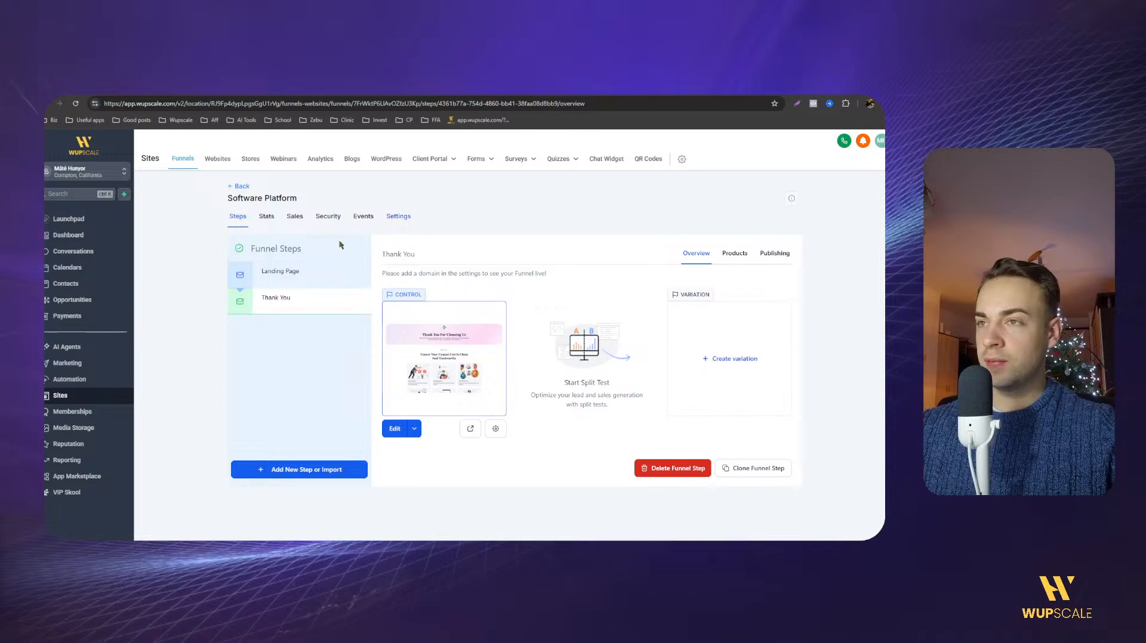
# Open the Thank You page for editing, and ask ChatGPT to "make the landing page copy for the booking page".
pyautogui.click(394, 429)
pyautogui.click(444, 94)
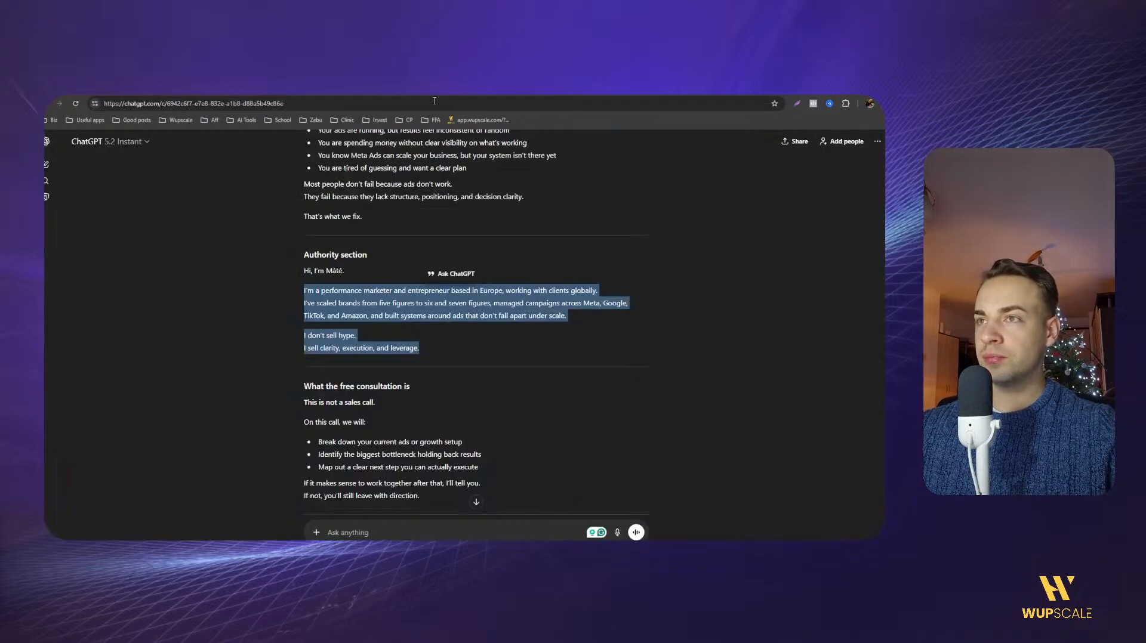
pyautogui.scroll(-10, 346, 460)
pyautogui.scroll(-3, 346, 460)
pyautogui.moveTo(288, 263); pyautogui.dragTo(325, 262)
pyautogui.click(294, 404)
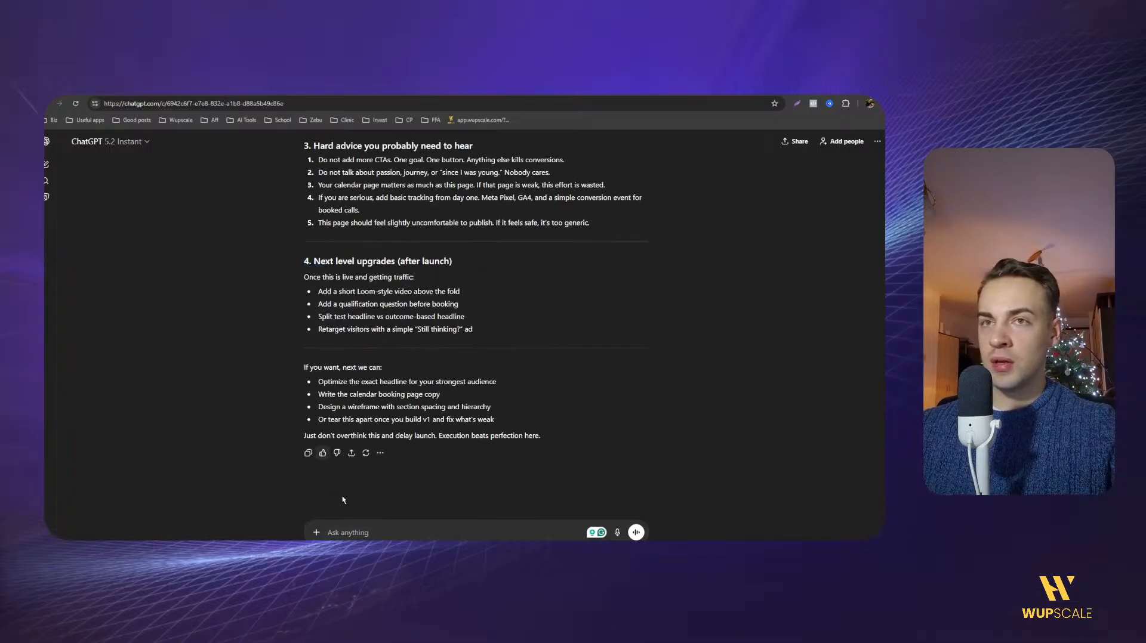
pyautogui.write('make the landing pa')
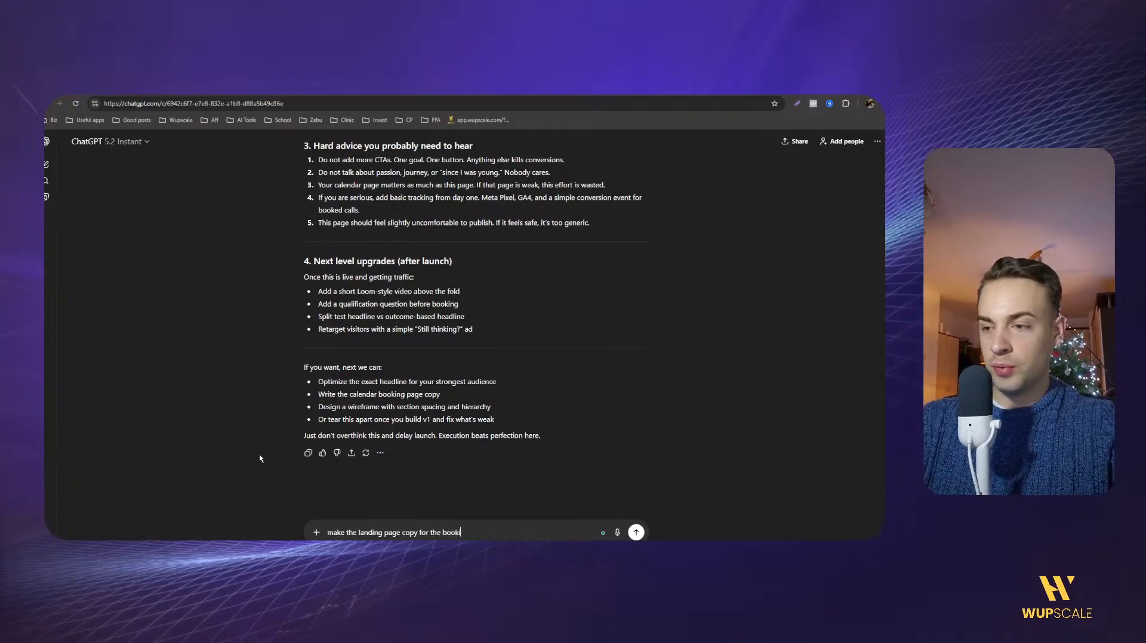
pyautogui.write('ge')
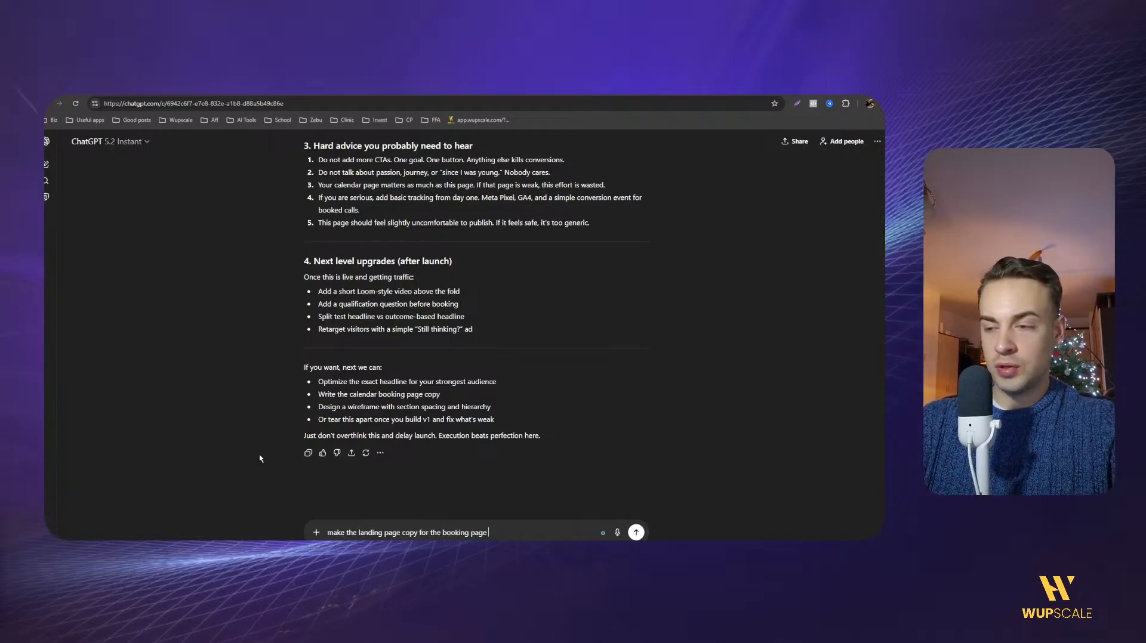
pyautogui.press('Return')
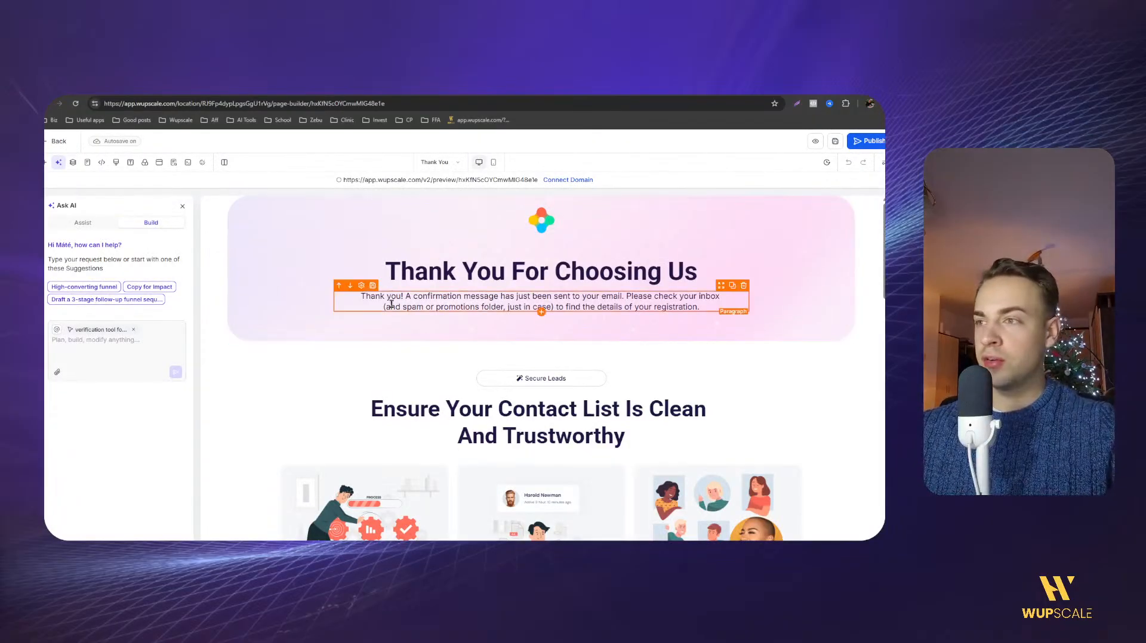
# On the Thank You page, delete every section below the hero, including the footer, and save the global section changes.
pyautogui.click(628, 345)
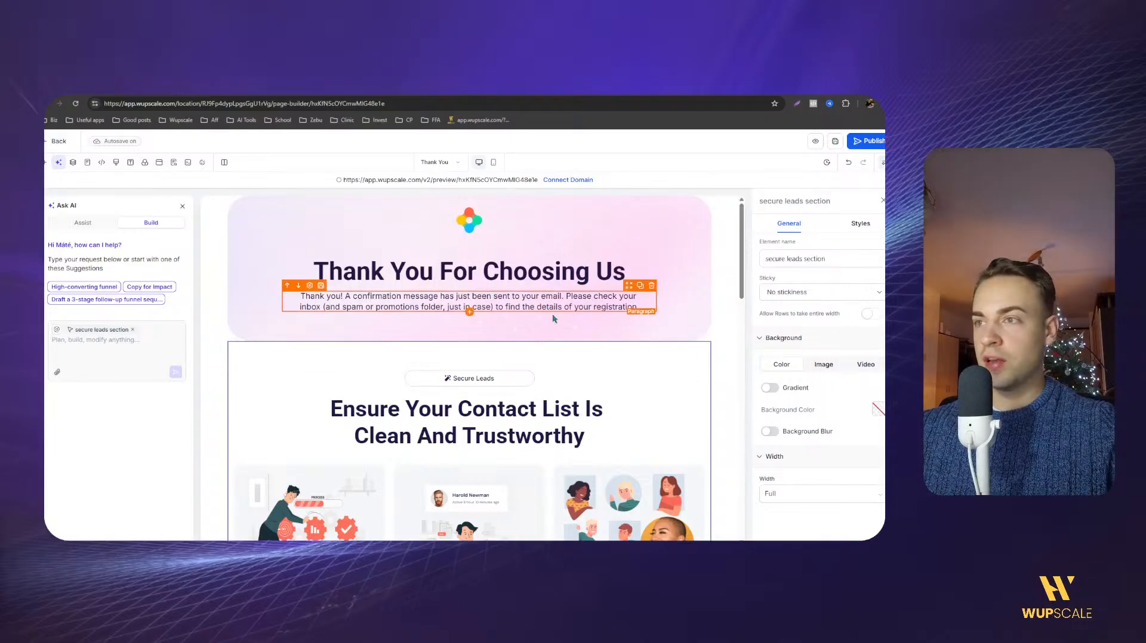
pyautogui.click(706, 370)
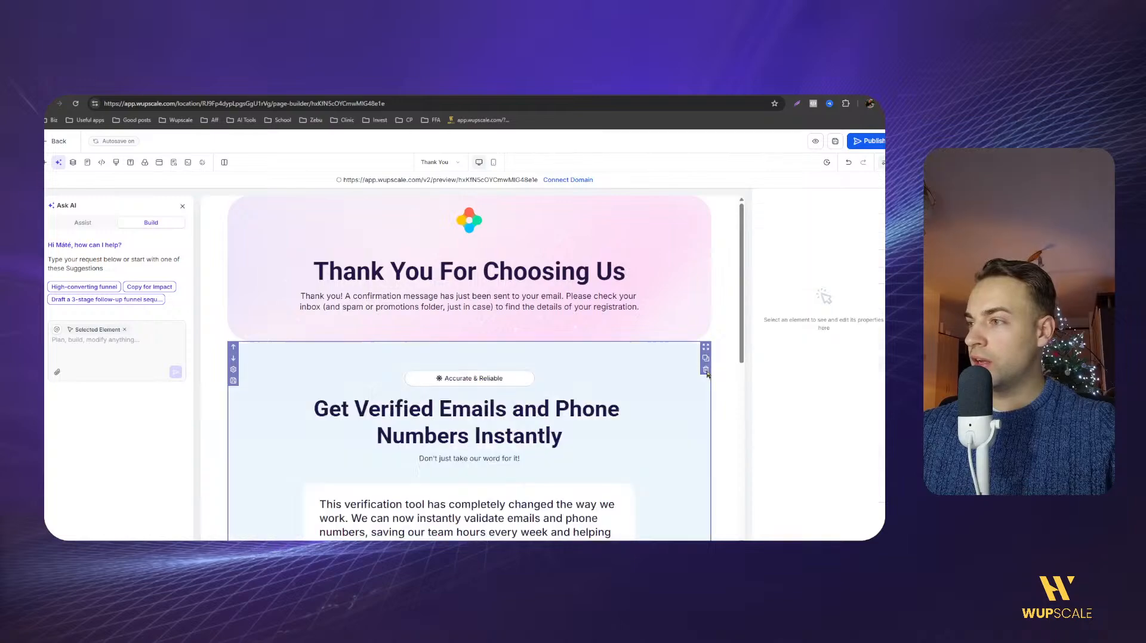
pyautogui.click(705, 370)
pyautogui.click(704, 369)
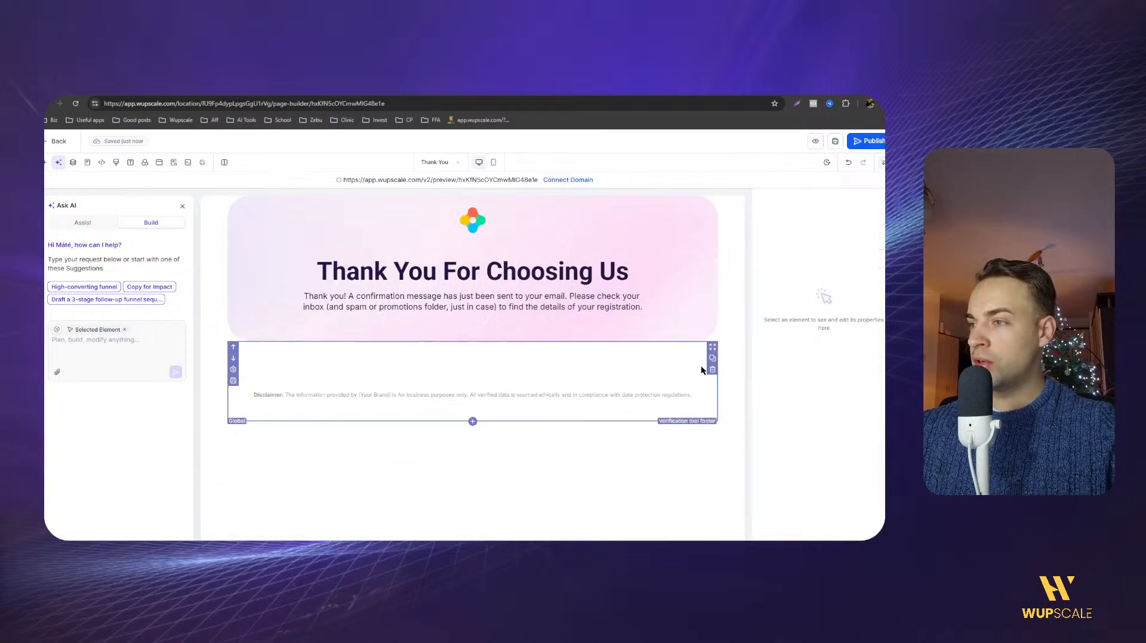
pyautogui.click(713, 372)
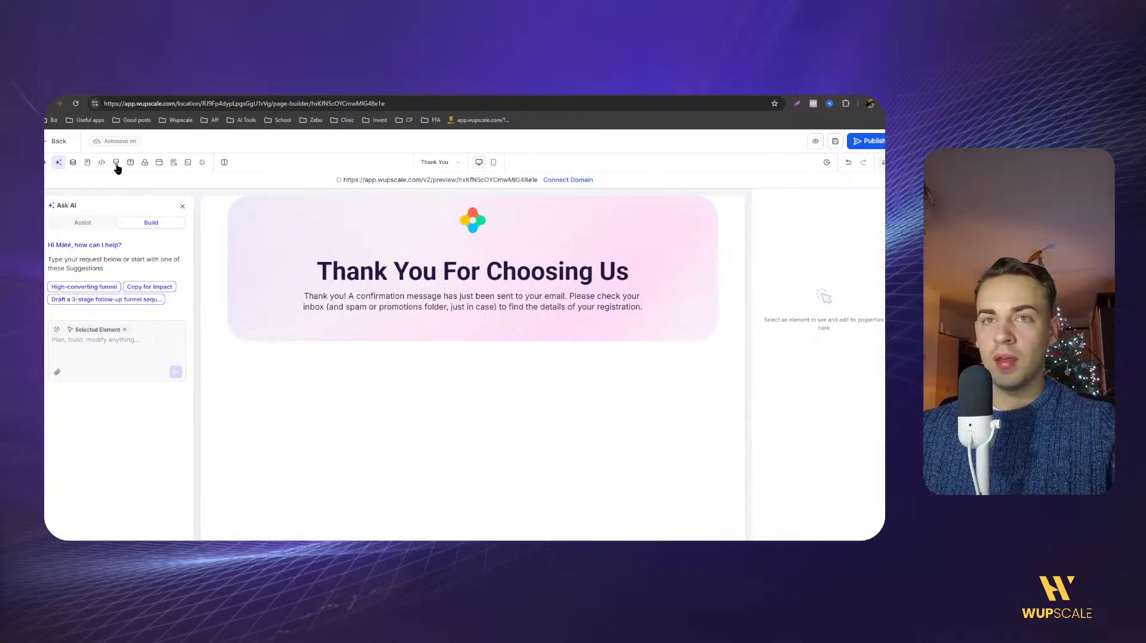
pyautogui.click(46, 162)
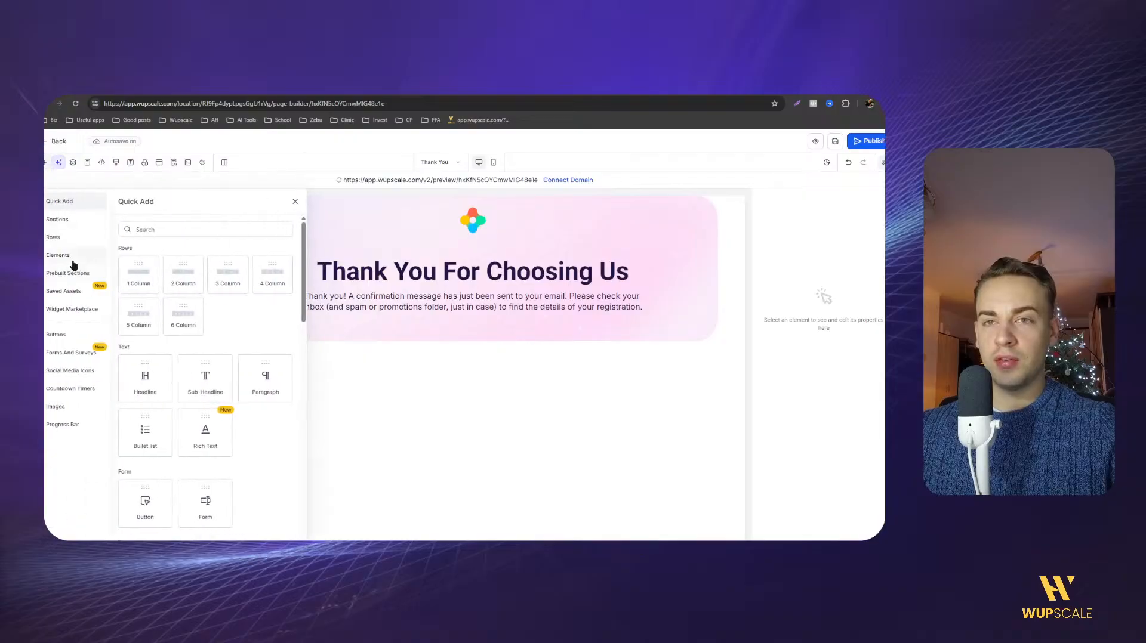
pyautogui.click(79, 275)
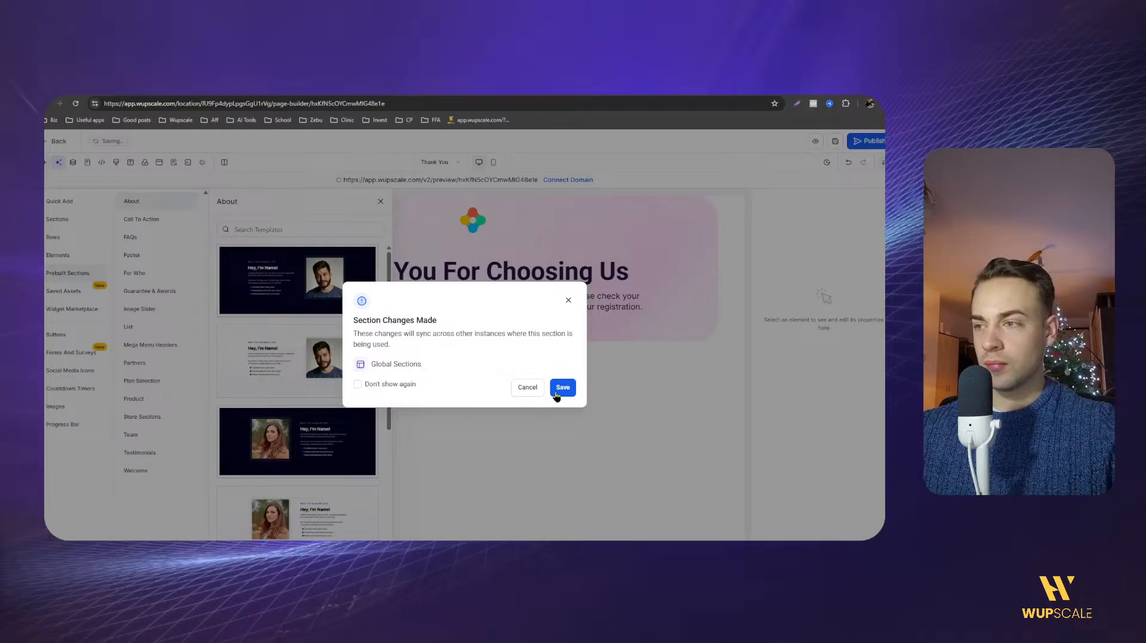
pyautogui.click(561, 388)
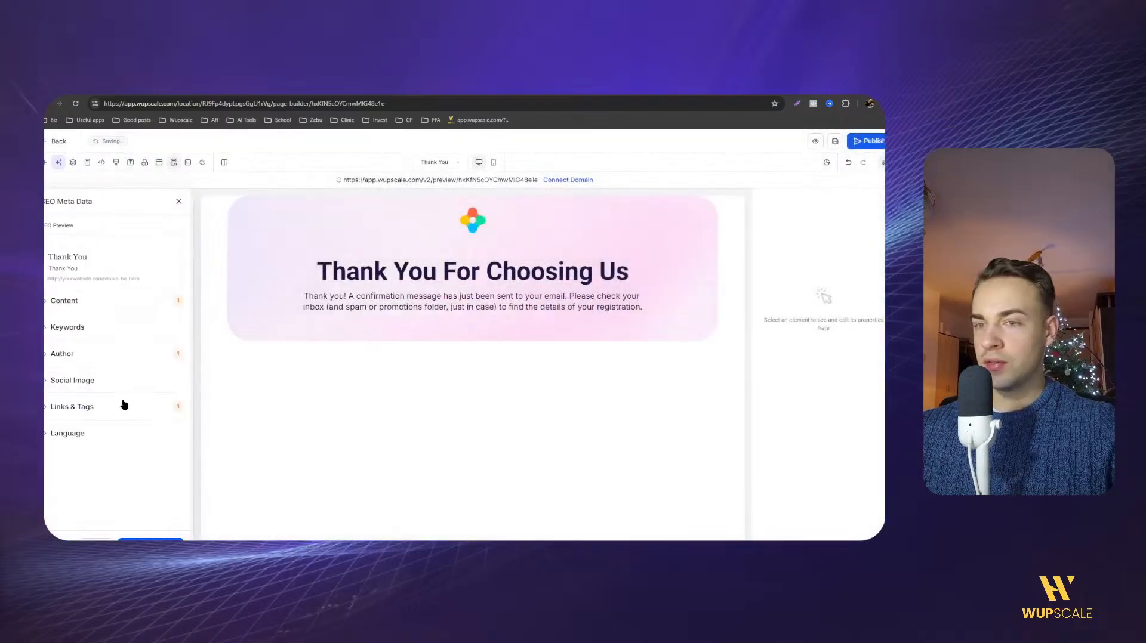
# Add a Calendar element below the "Thank You For Choosing Us" hero section, and delete that hero section.
pyautogui.click(412, 332)
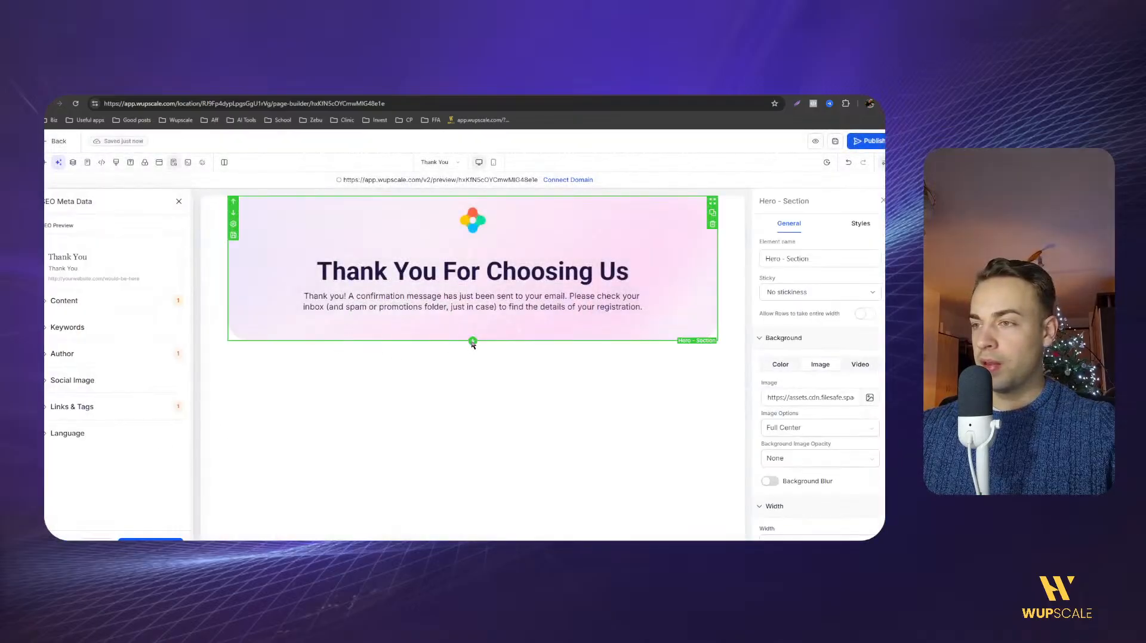
pyautogui.click(473, 342)
pyautogui.click(154, 228)
pyautogui.write('calen')
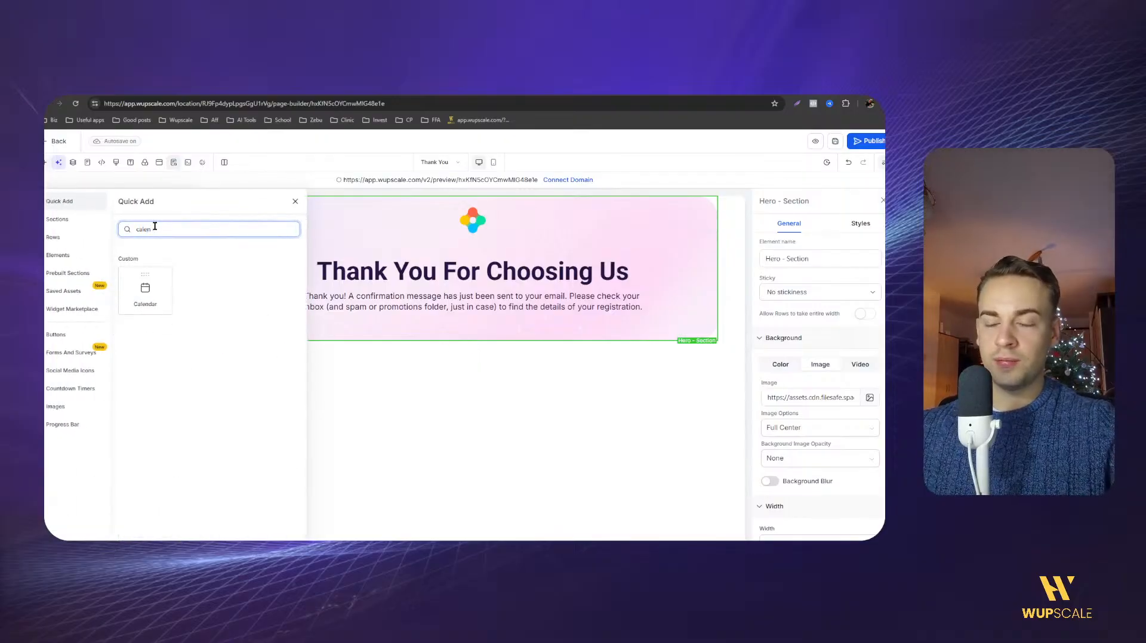
pyautogui.moveTo(129, 290); pyautogui.dragTo(471, 358)
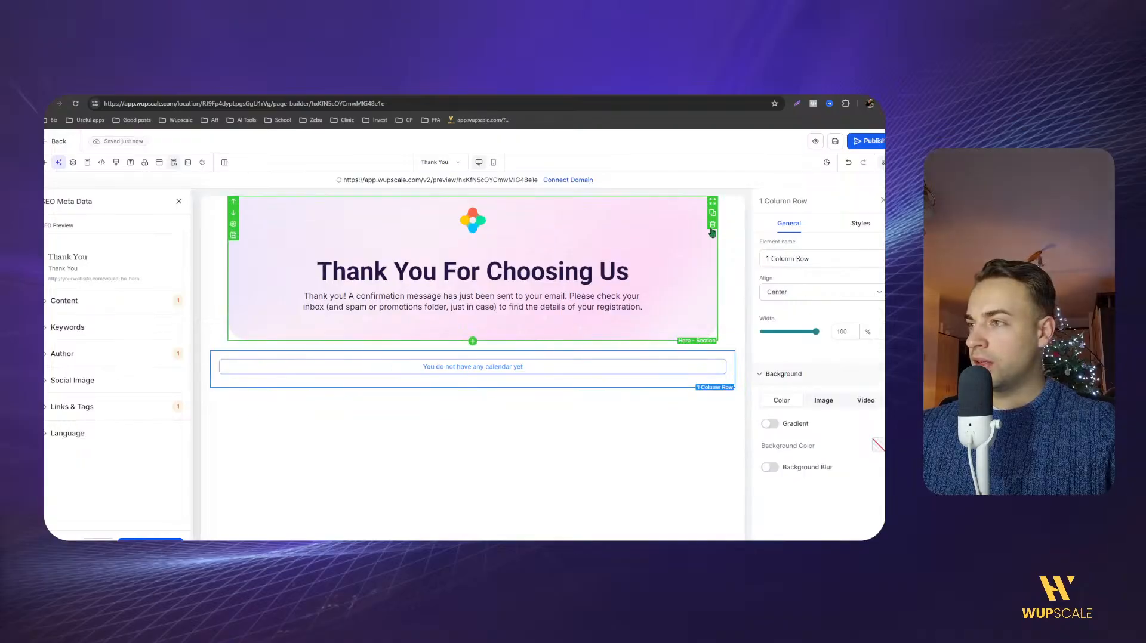
pyautogui.click(712, 225)
# Assign the Free Consultation calendar to the page's Calendar element.
pyautogui.click(501, 227)
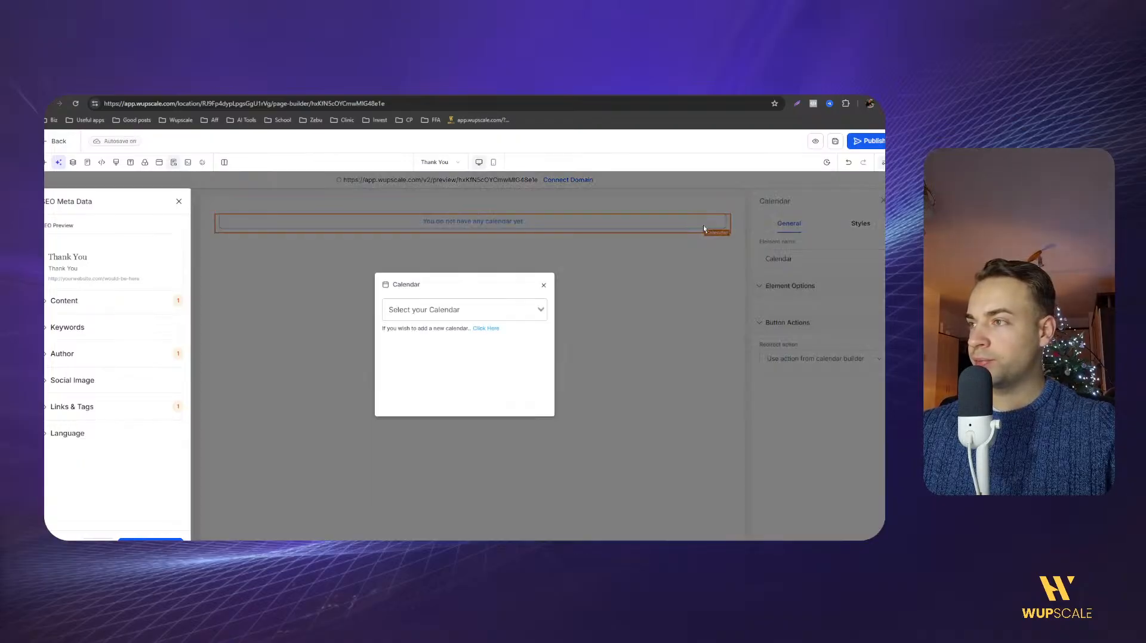
pyautogui.click(450, 312)
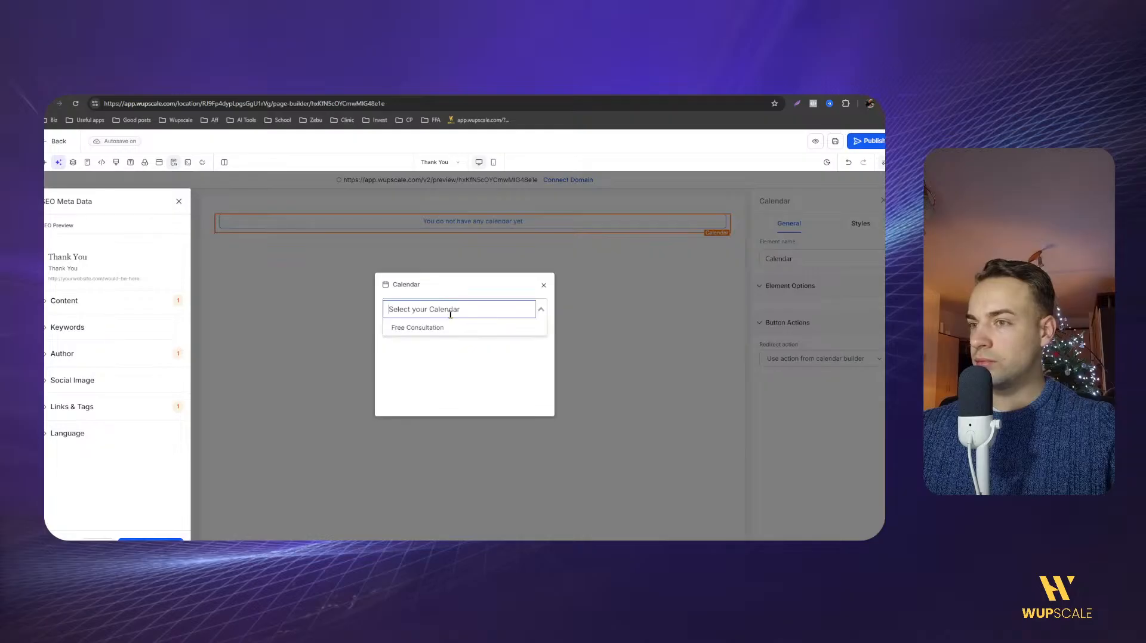
pyautogui.click(544, 286)
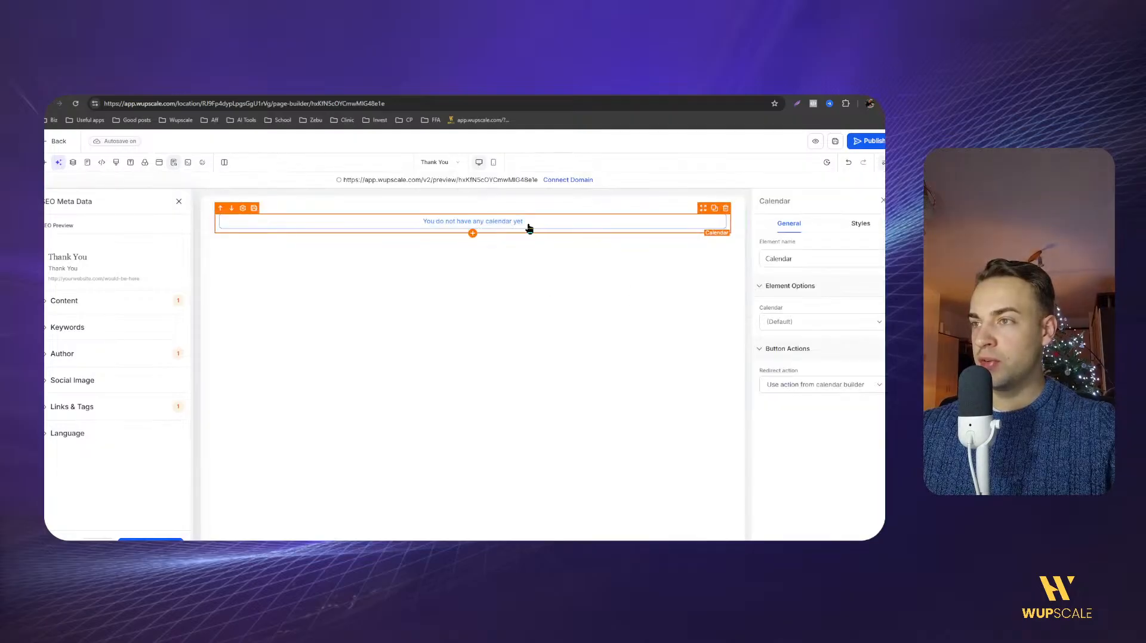
pyautogui.click(807, 321)
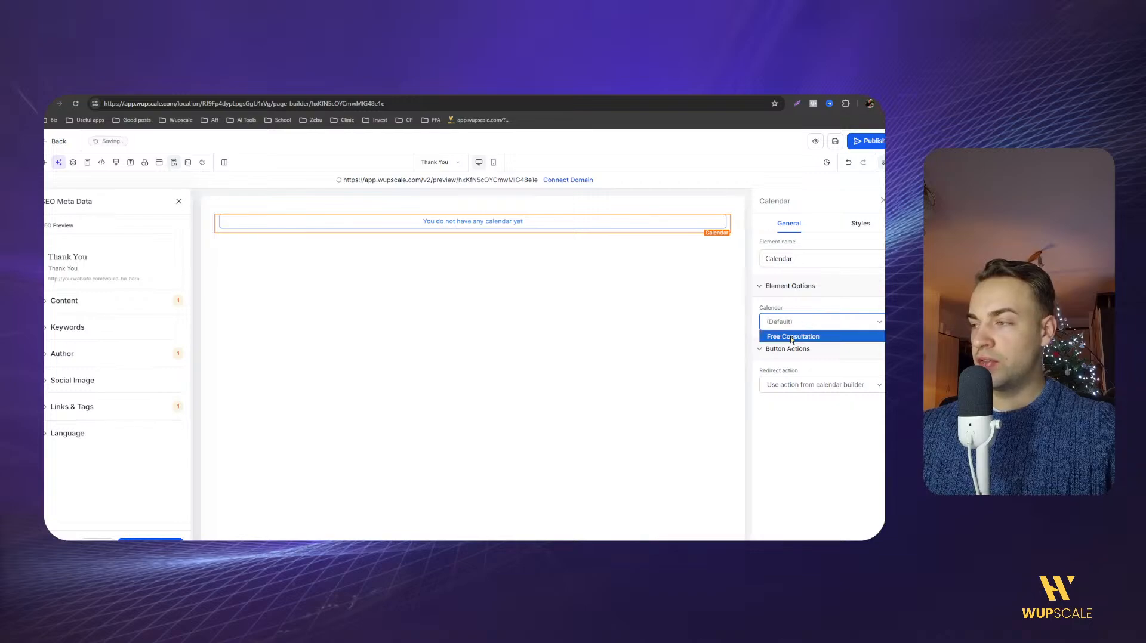
pyautogui.click(793, 337)
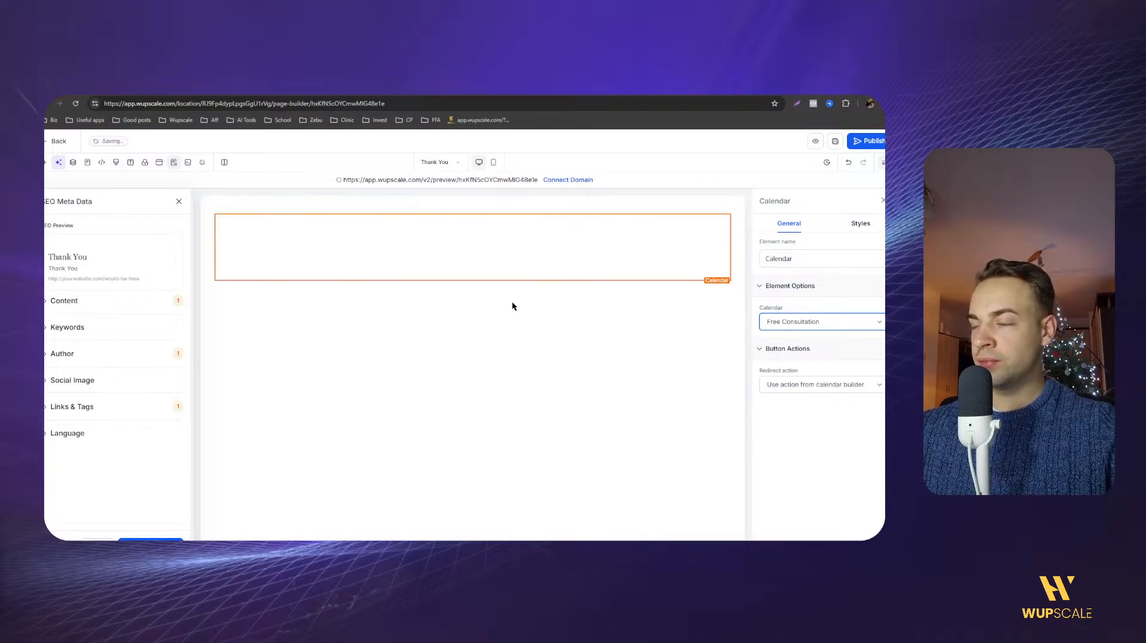
# Open the selection of elements that can be added around the calendar row.
pyautogui.click(473, 290)
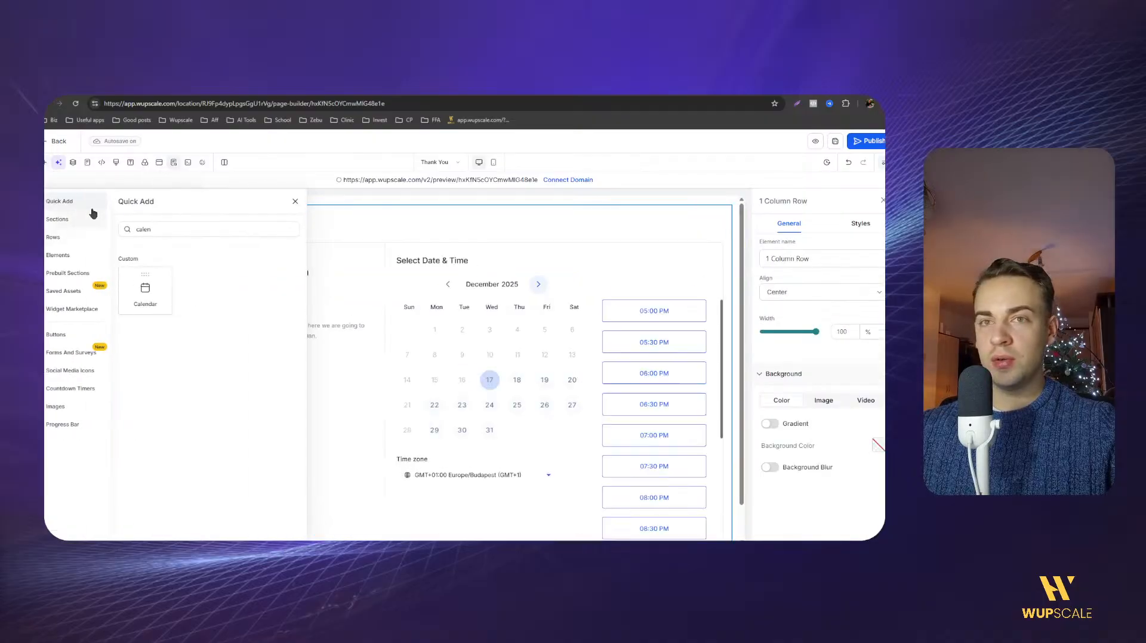
# Add a headline element to the page and move its row above the booking calendar.
pyautogui.doubleClick(159, 229)
pyautogui.press('BackSpace')
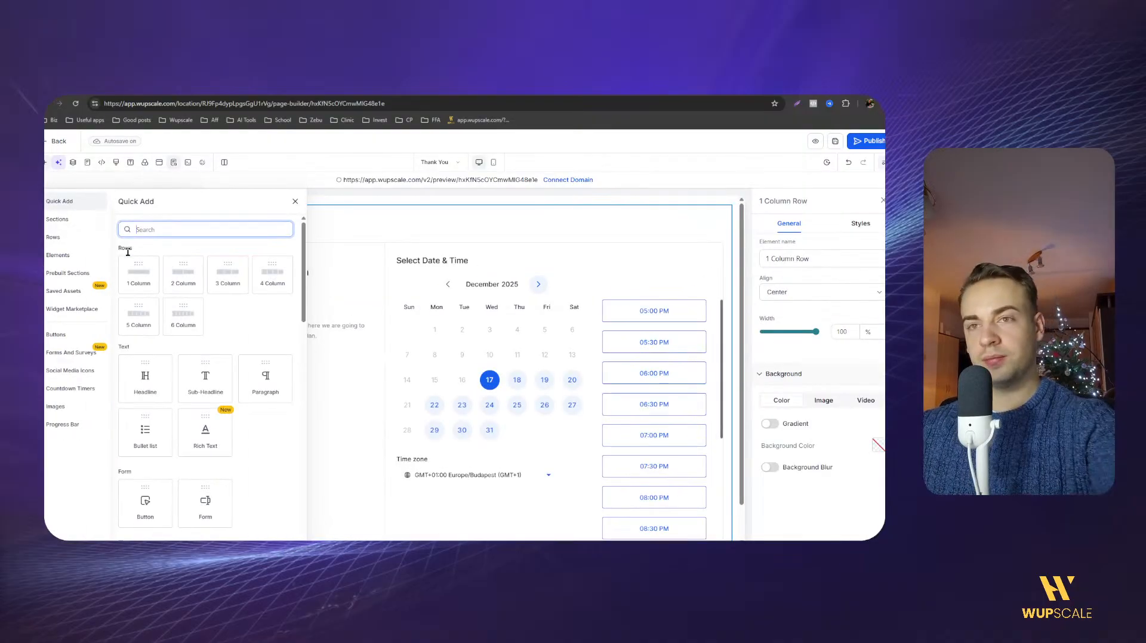
pyautogui.click(151, 384)
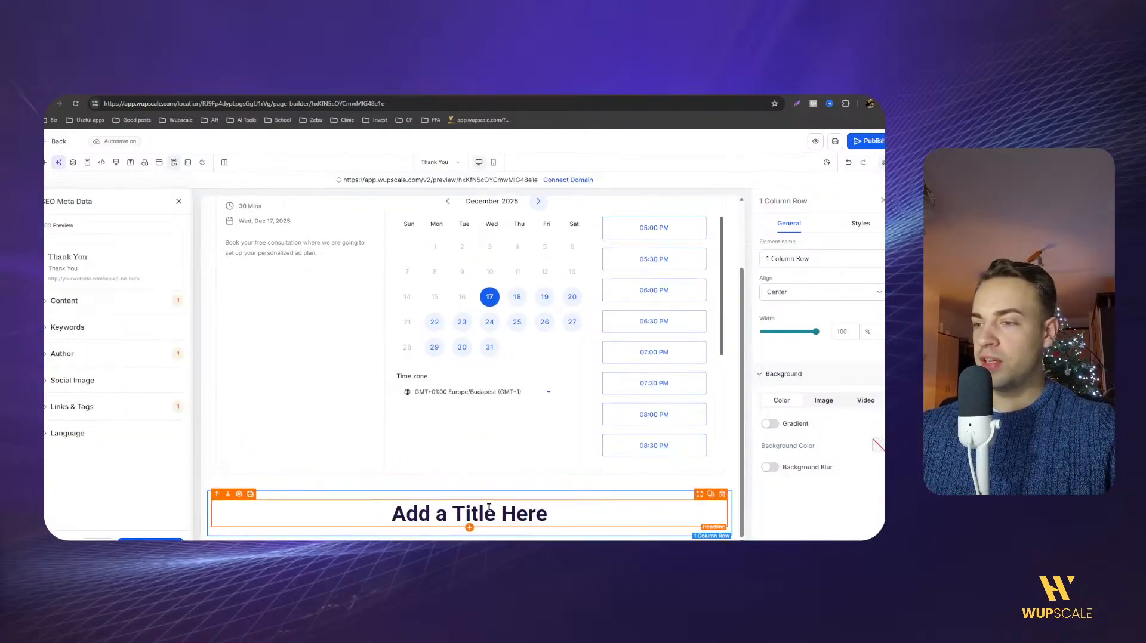
pyautogui.click(528, 508)
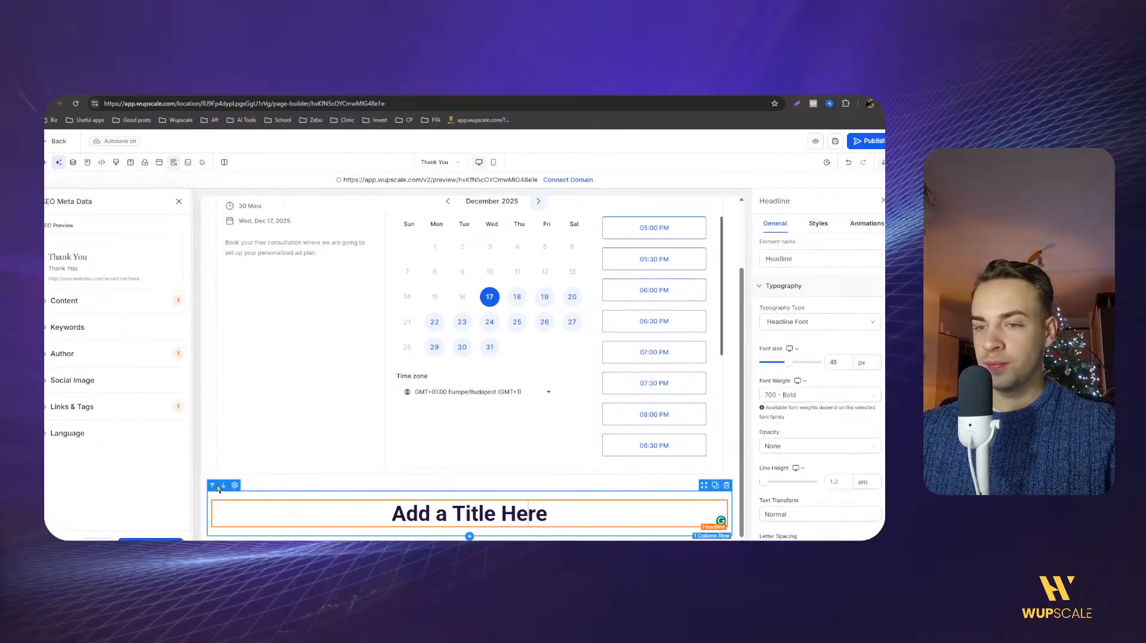
pyautogui.scroll(1, 212, 488)
pyautogui.scroll(2, 212, 488)
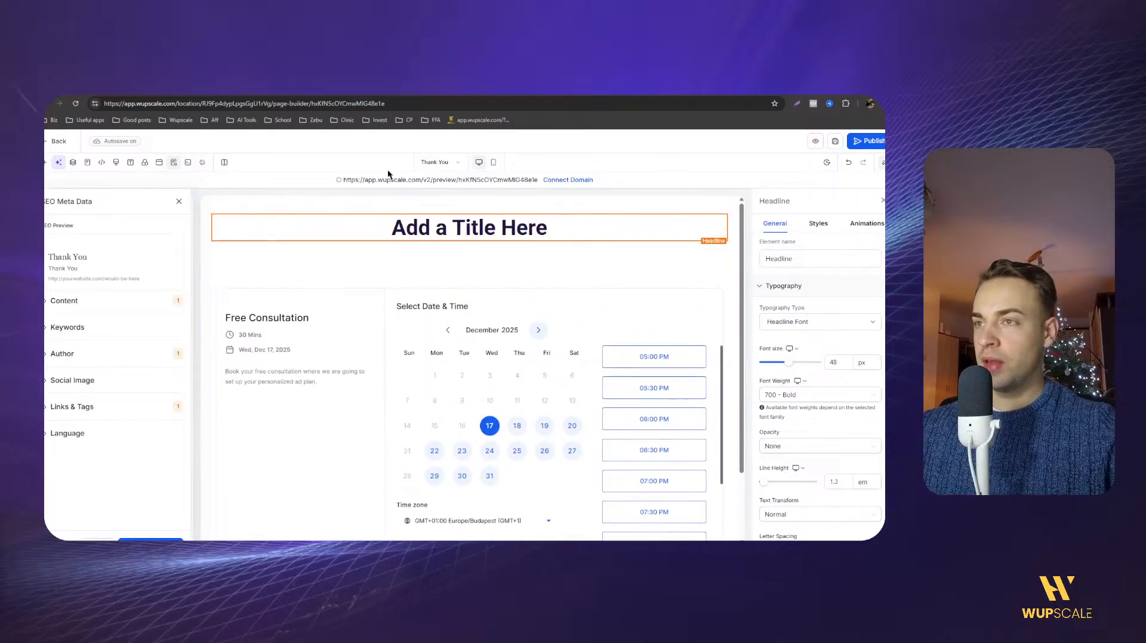
# Copy the headline from ChatGPT's booking page copy and replace the page's headline text with "Book Your Free Strategy Call".
pyautogui.click(352, 88)
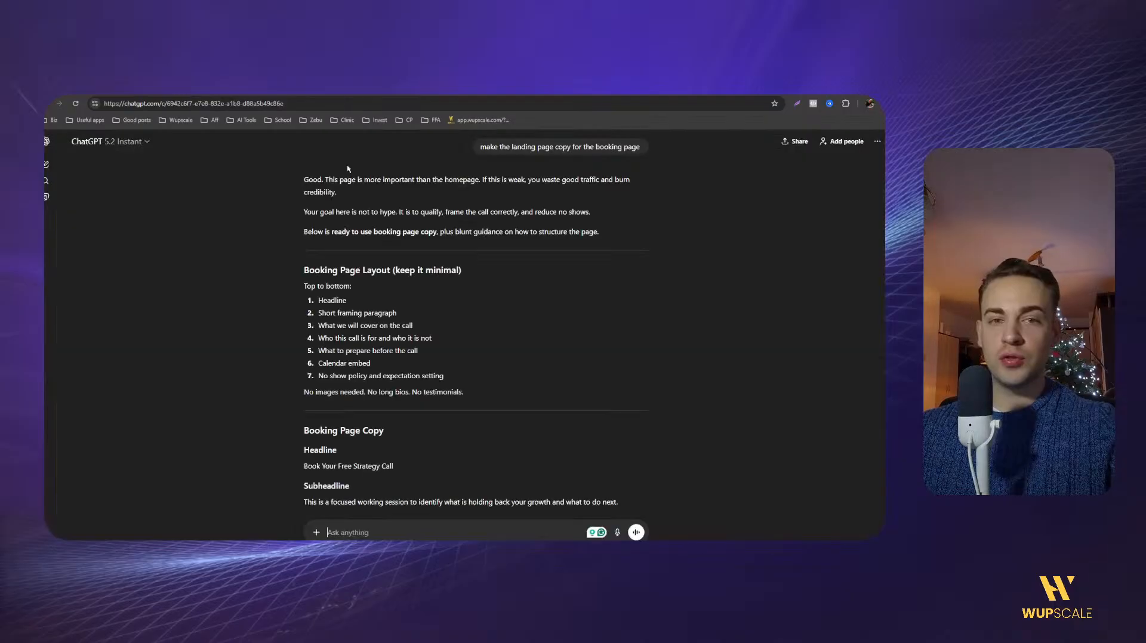
pyautogui.scroll(-4, 301, 306)
pyautogui.tripleClick(323, 285)
pyautogui.hotkey('ctrl', 'c')
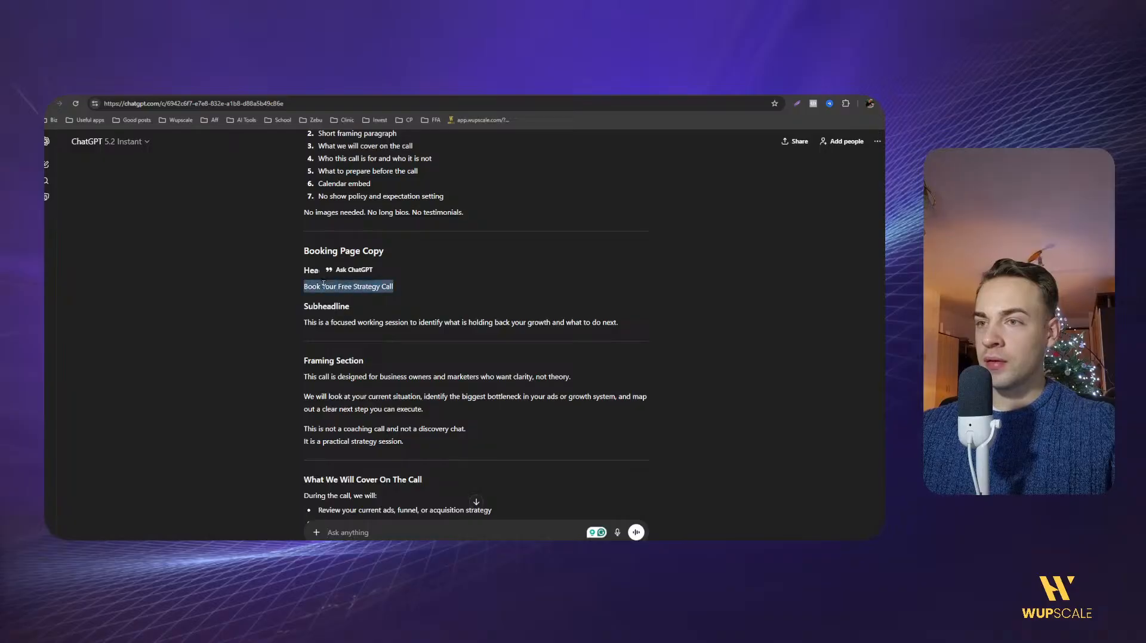
pyautogui.click(290, 92)
pyautogui.click(431, 228)
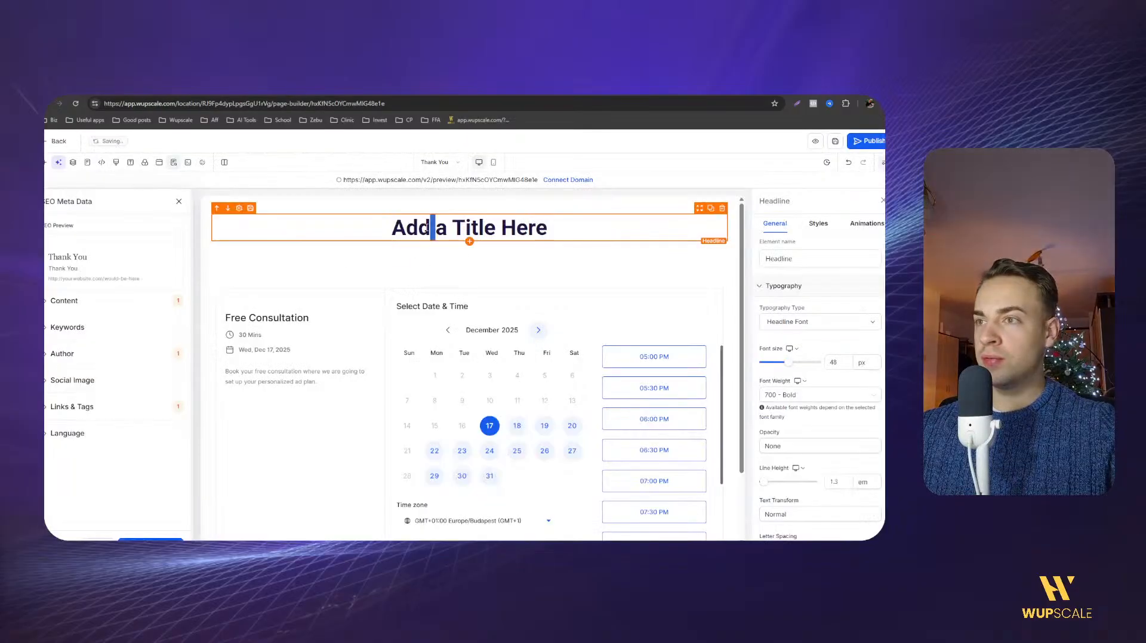
pyautogui.hotkey('ctrl', 'a')
pyautogui.hotkey('ctrl', 'v')
pyautogui.press('BackSpace')
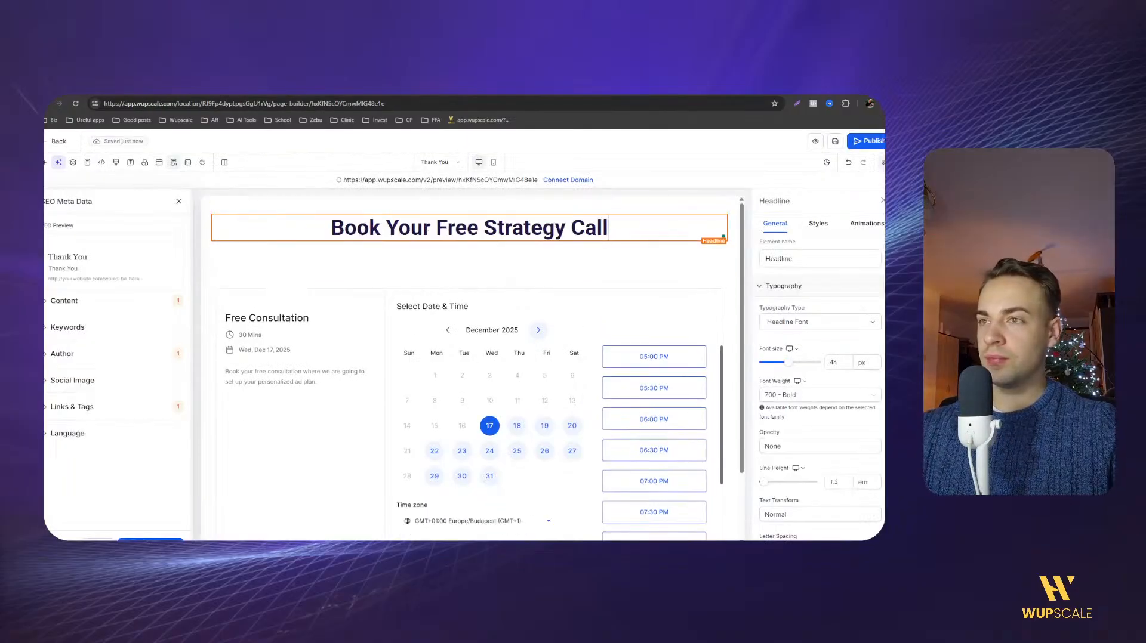
# Copy the subheadline sentence from ChatGPT into a new sub-headline element placed directly below the page's headline.
pyautogui.click(352, 88)
pyautogui.tripleClick(317, 322)
pyautogui.hotkey('ctrl', 'c')
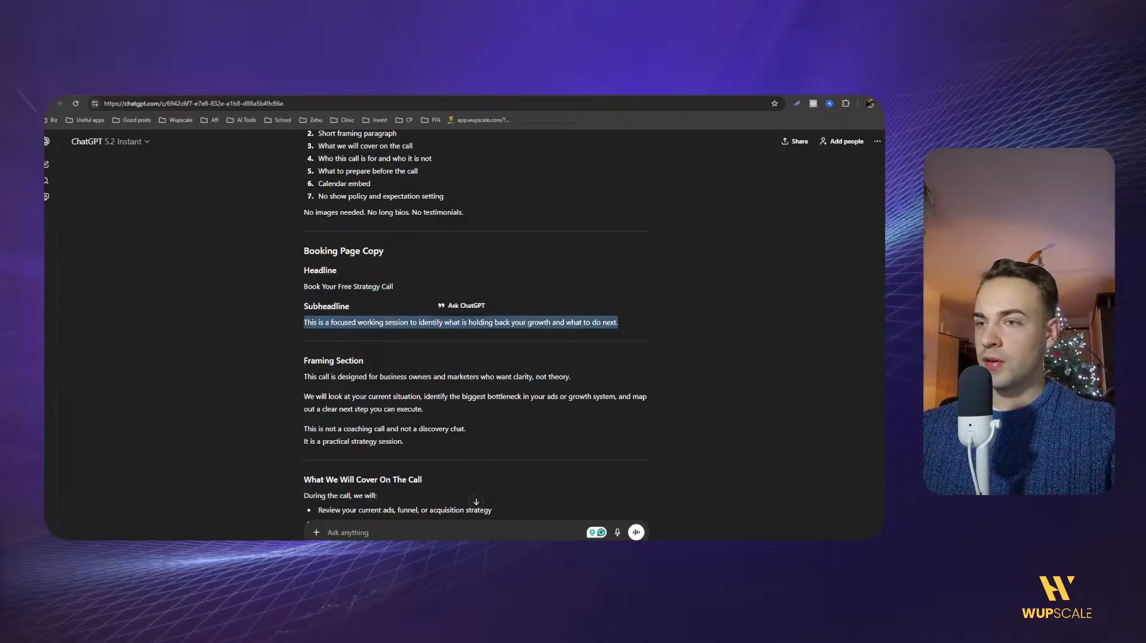
pyautogui.click(290, 91)
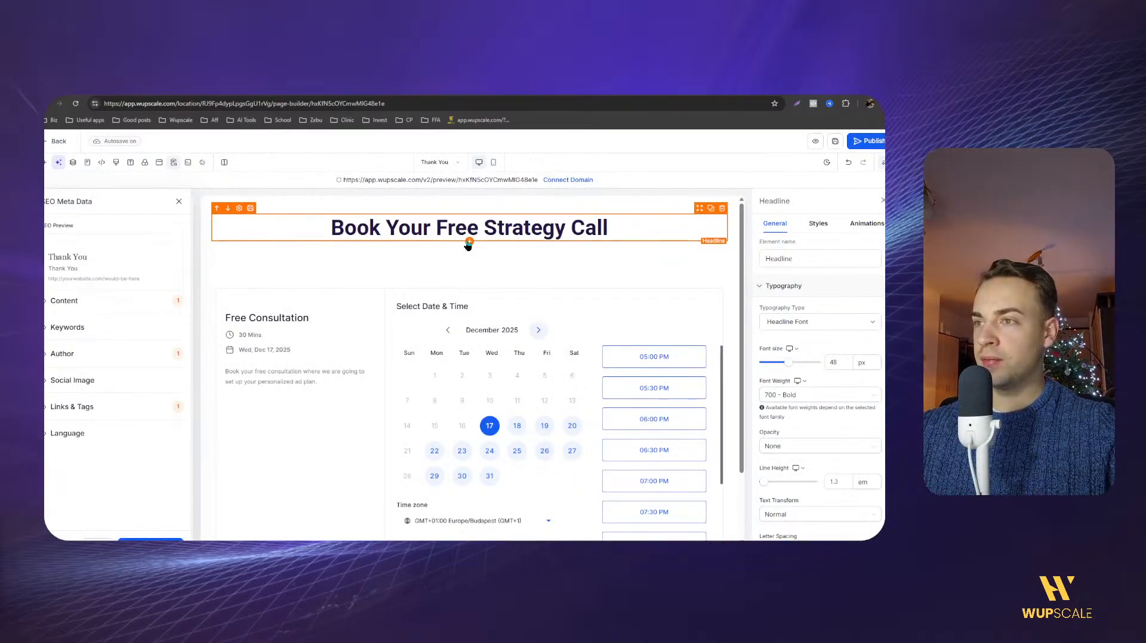
pyautogui.click(469, 242)
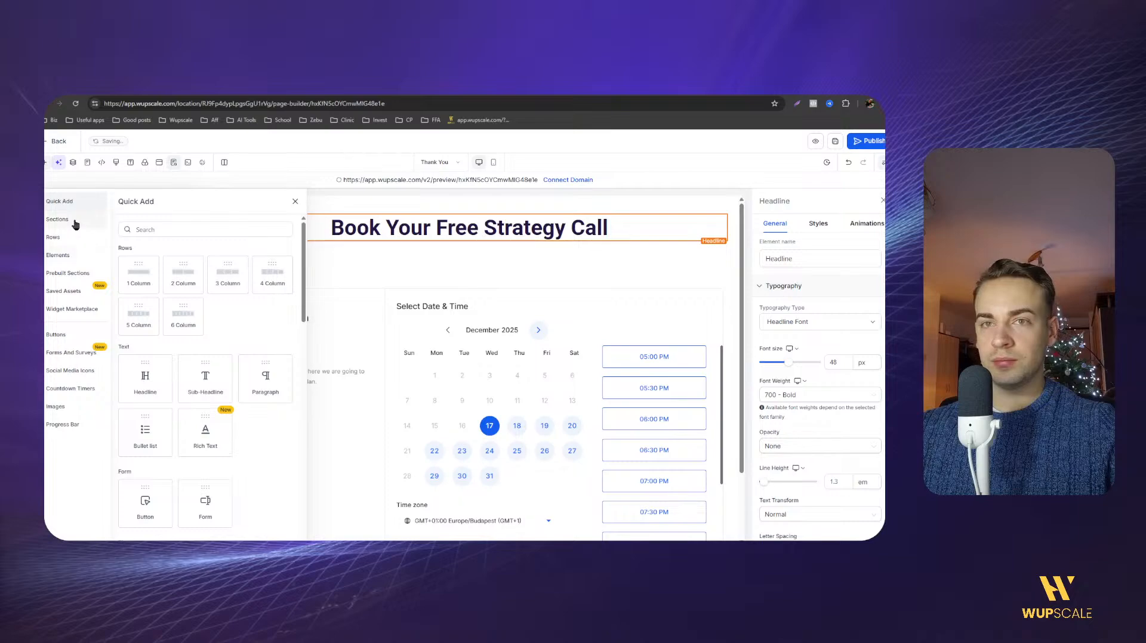
pyautogui.click(205, 382)
pyautogui.doubleClick(402, 251)
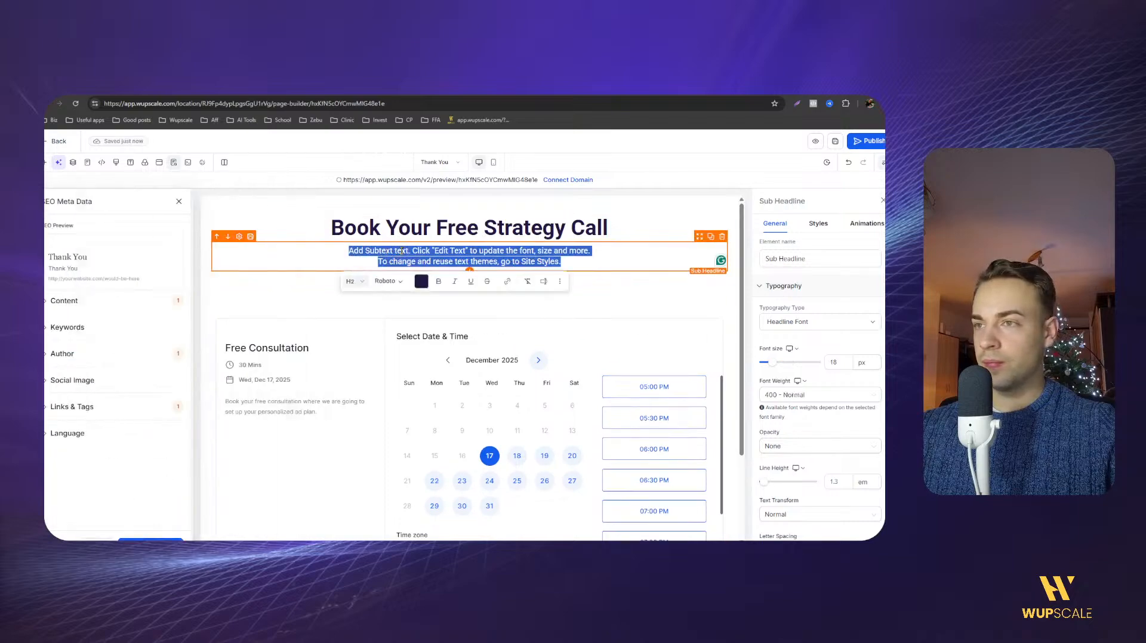
pyautogui.hotkey('ctrl', 'v')
pyautogui.click(286, 225)
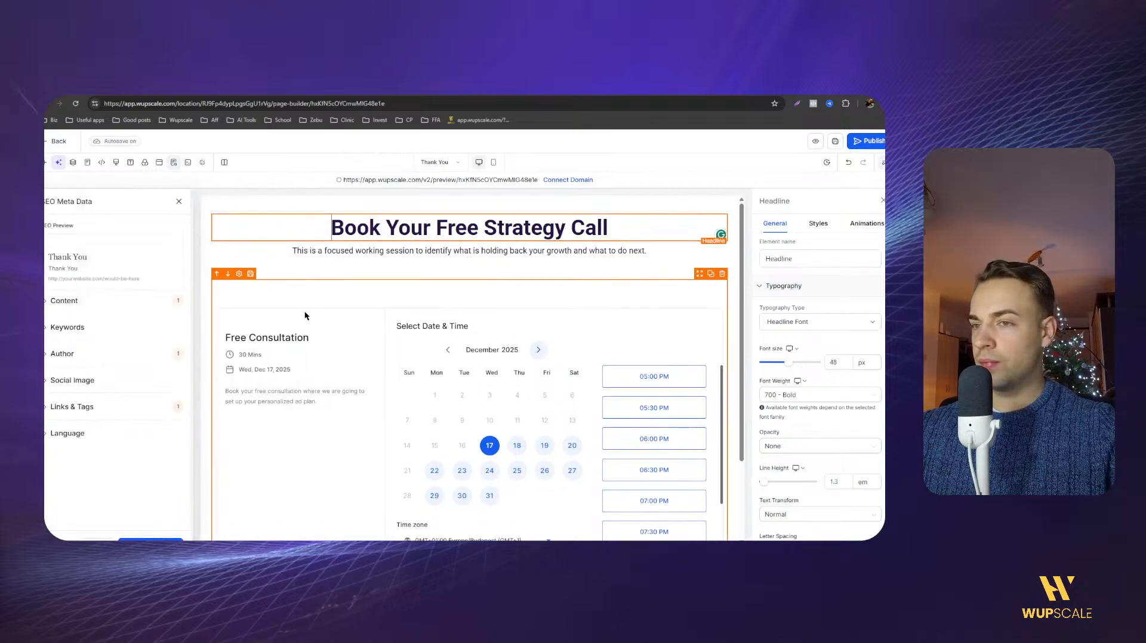
# Check the booking page layout, save the page, and return to the funnel's steps overview.
pyautogui.scroll(-1, 277, 374)
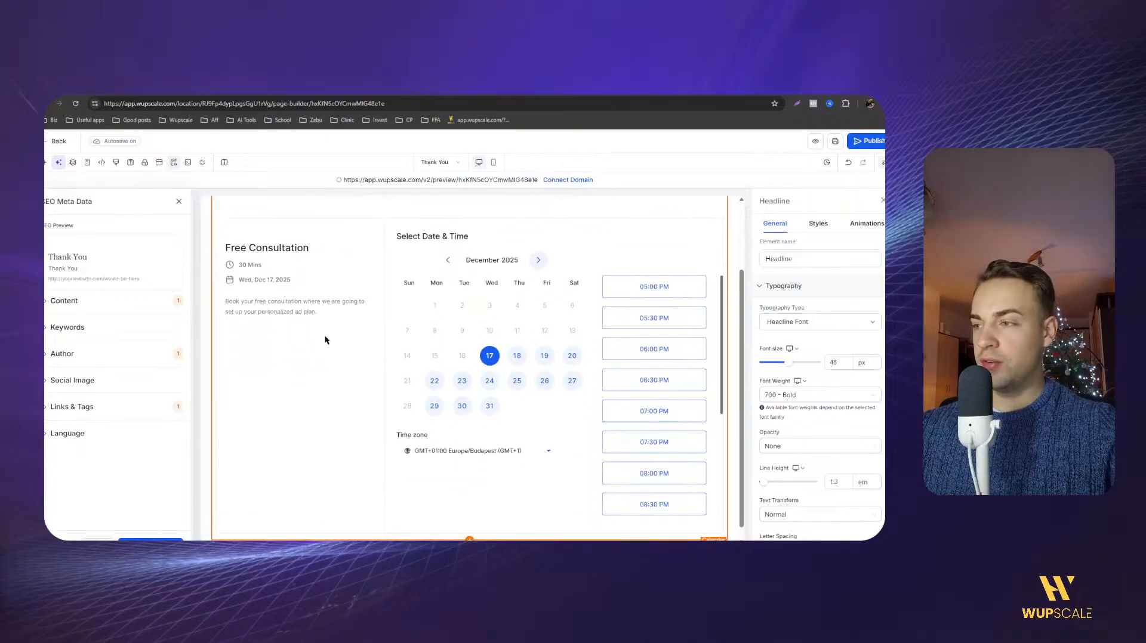
pyautogui.scroll(3, 318, 327)
pyautogui.click(835, 146)
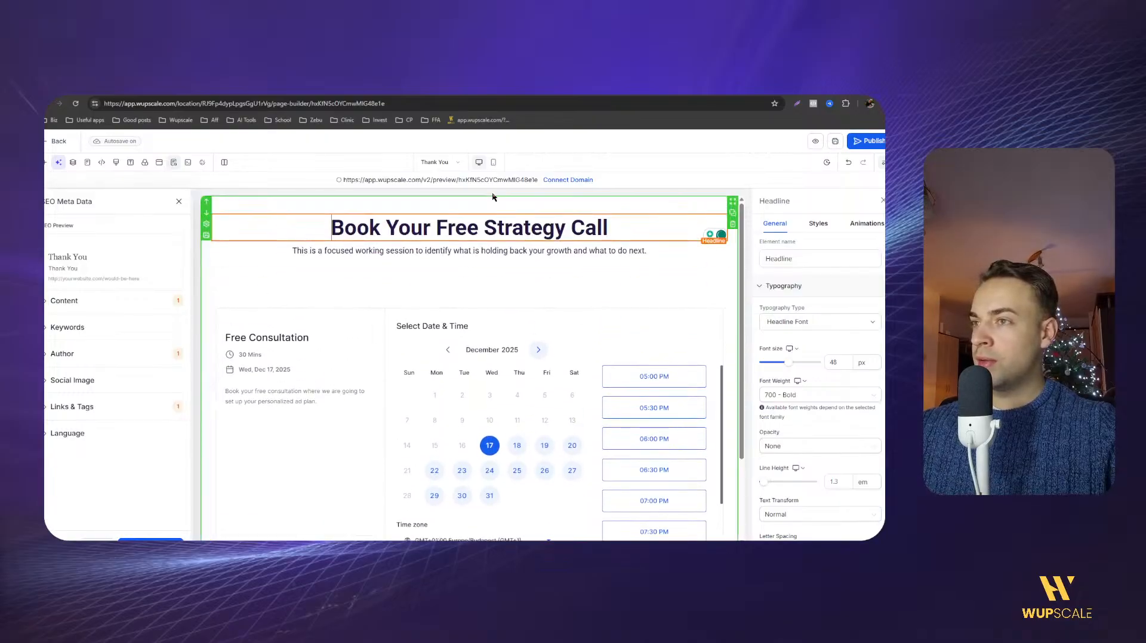
pyautogui.click(425, 274)
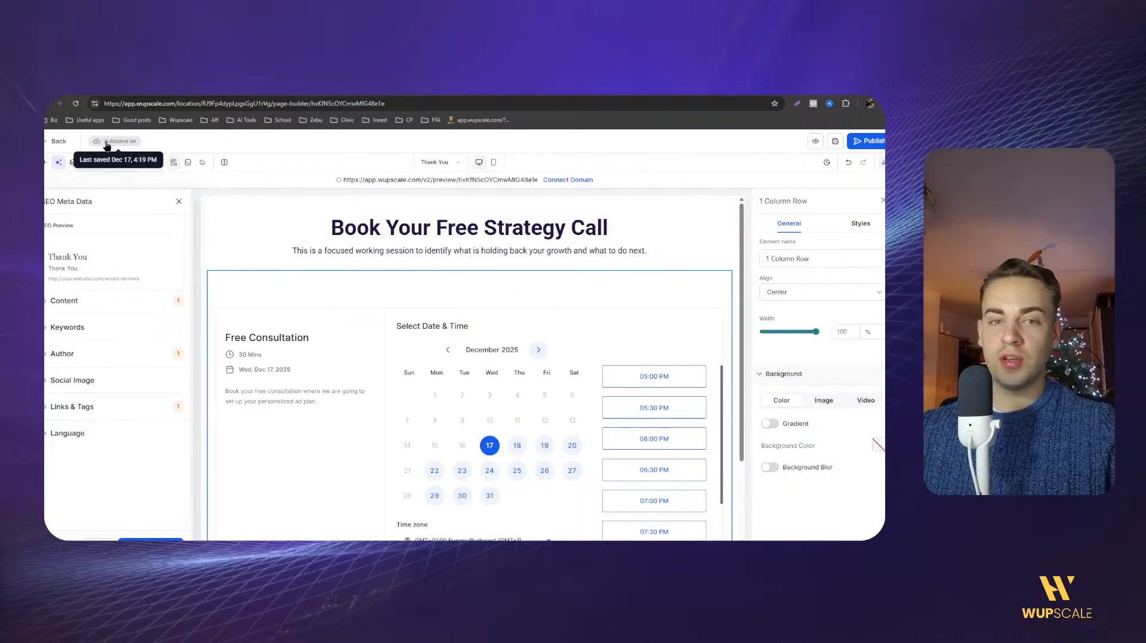
pyautogui.click(58, 143)
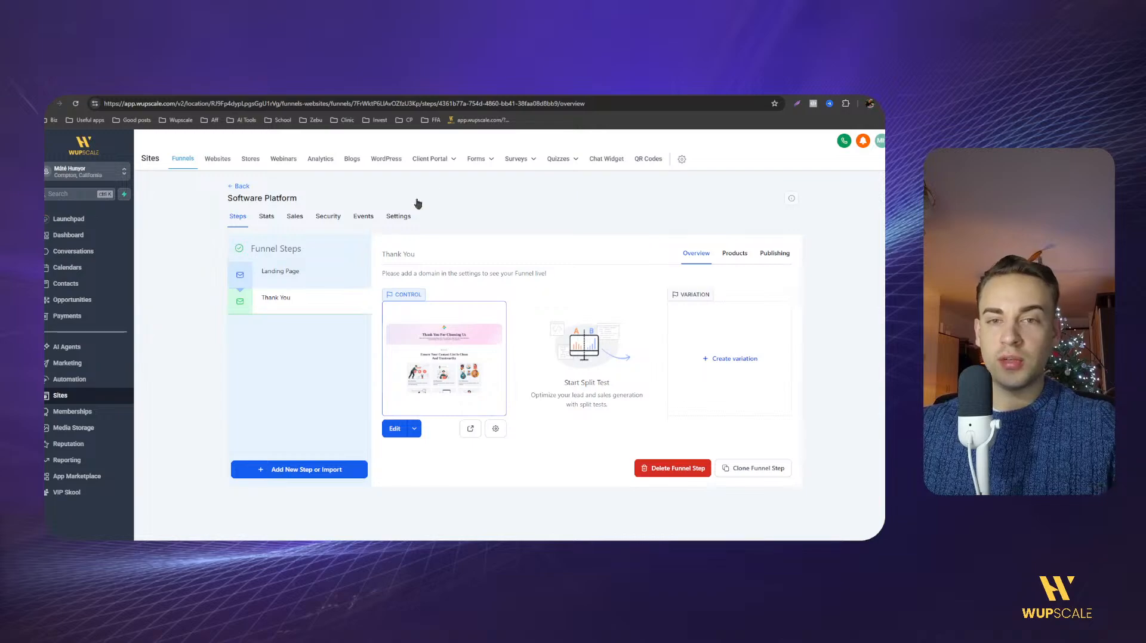
# Look through the Software Platform funnel's domain settings, including the form for connecting a domain, and return to the settings.
pyautogui.click(400, 216)
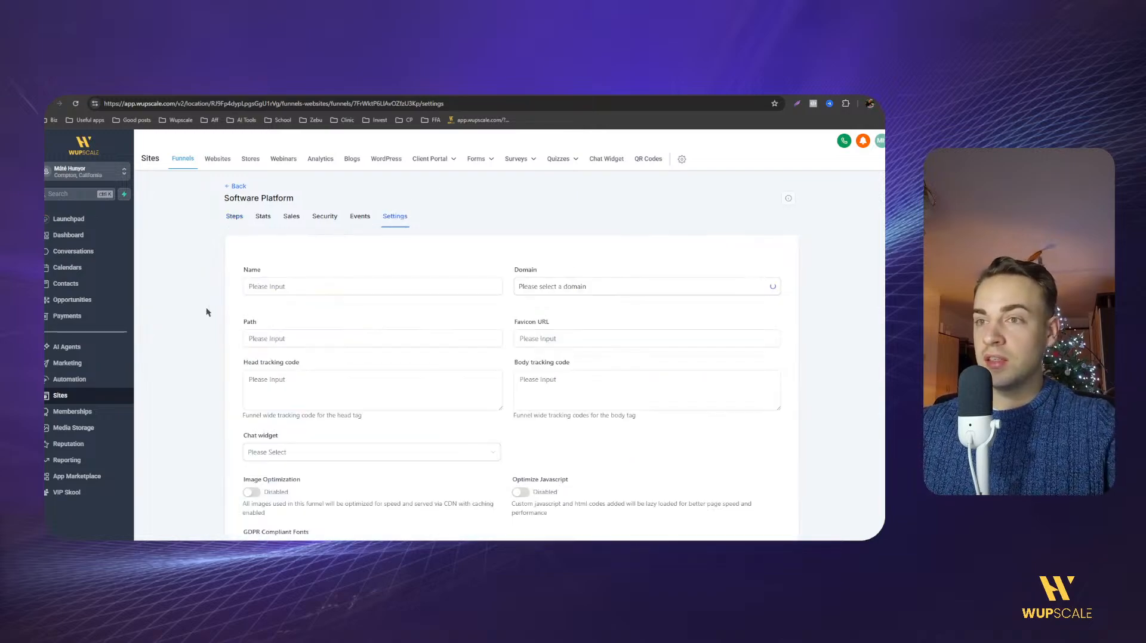
pyautogui.click(548, 290)
pyautogui.click(545, 271)
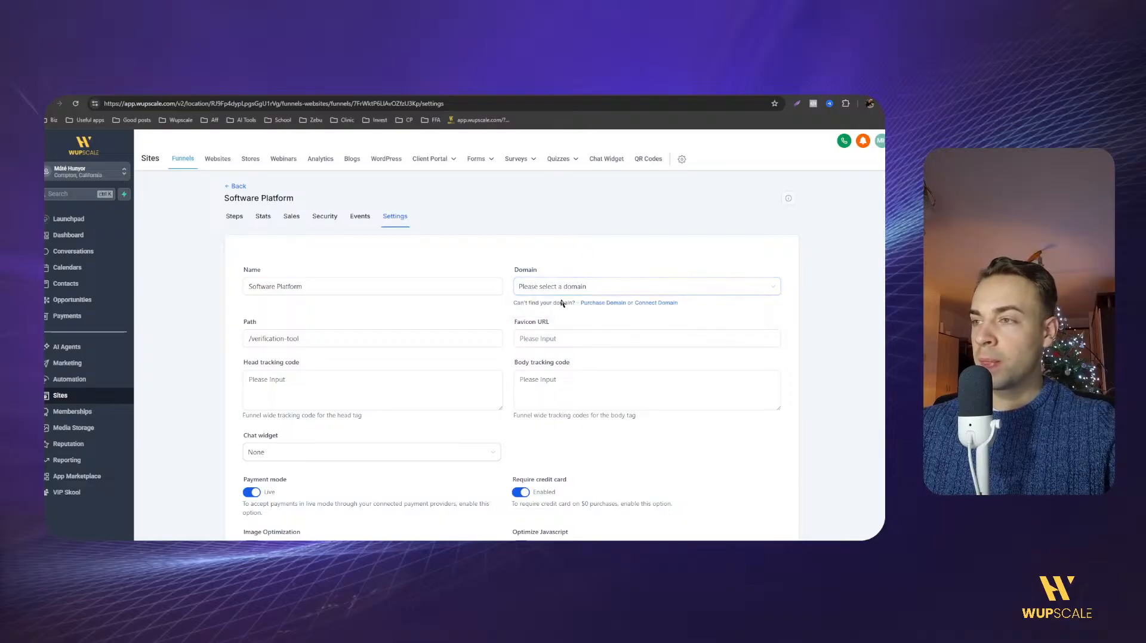
pyautogui.click(645, 304)
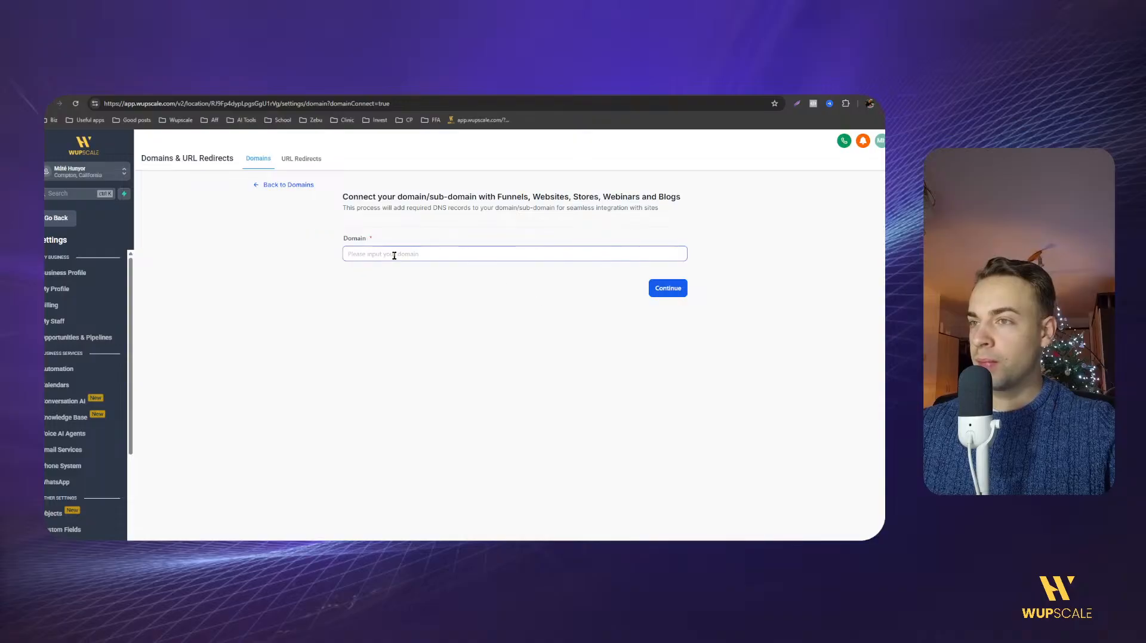
pyautogui.scroll(-3, 110, 267)
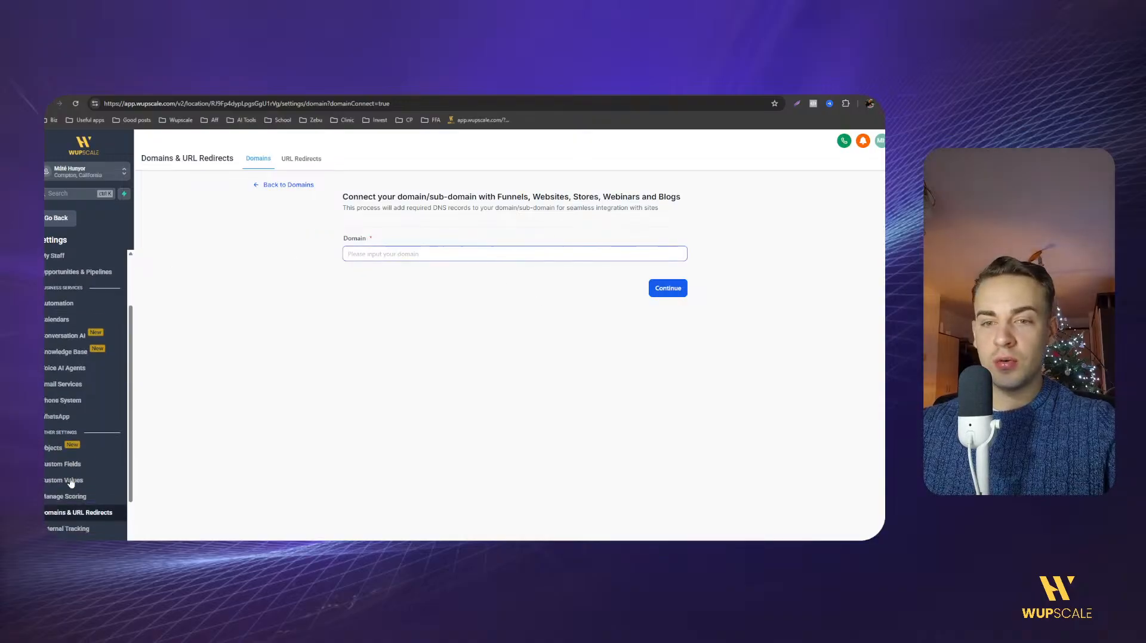
pyautogui.click(67, 219)
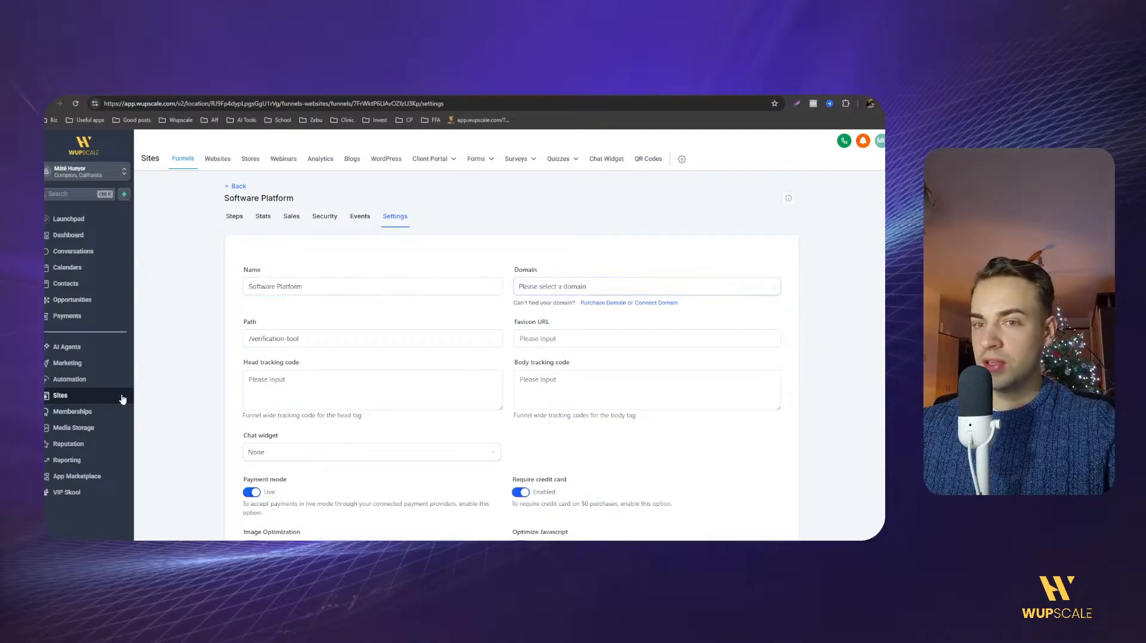
pyautogui.click(636, 288)
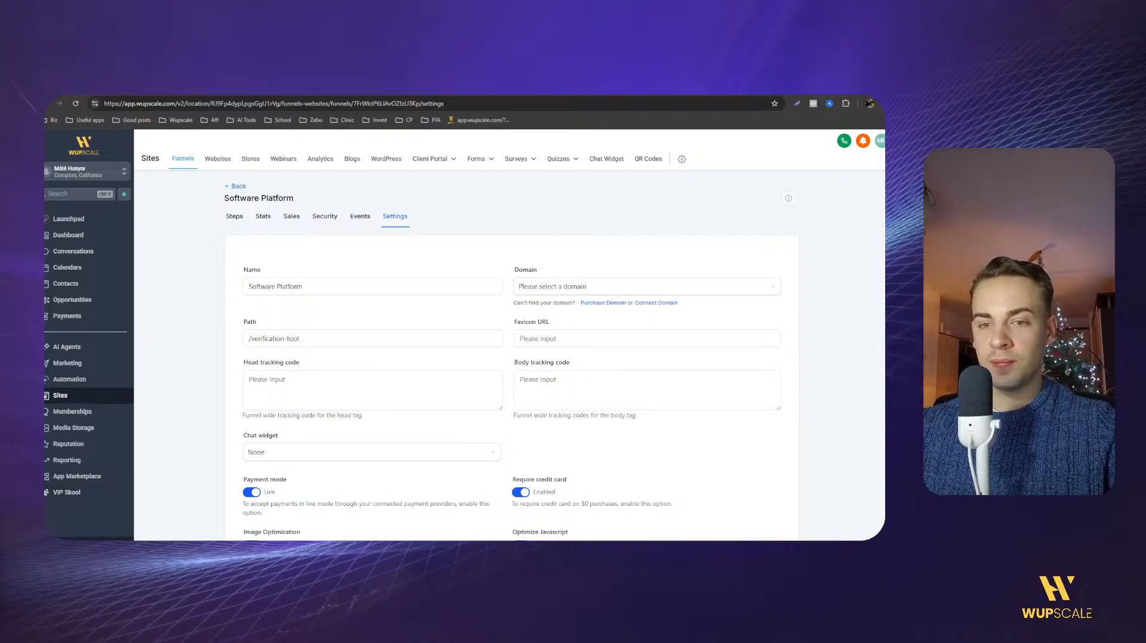
# Open the account's Domains & URL Redirects settings to show the list of internal domains.
pyautogui.click(72, 540)
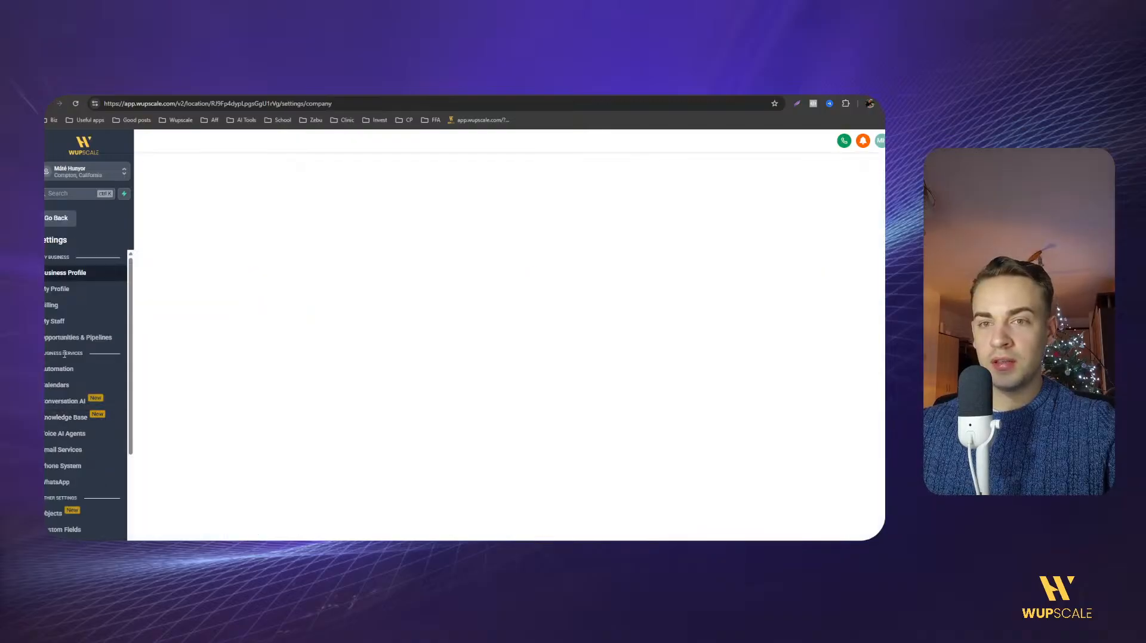
pyautogui.scroll(-5, 62, 423)
pyautogui.click(63, 445)
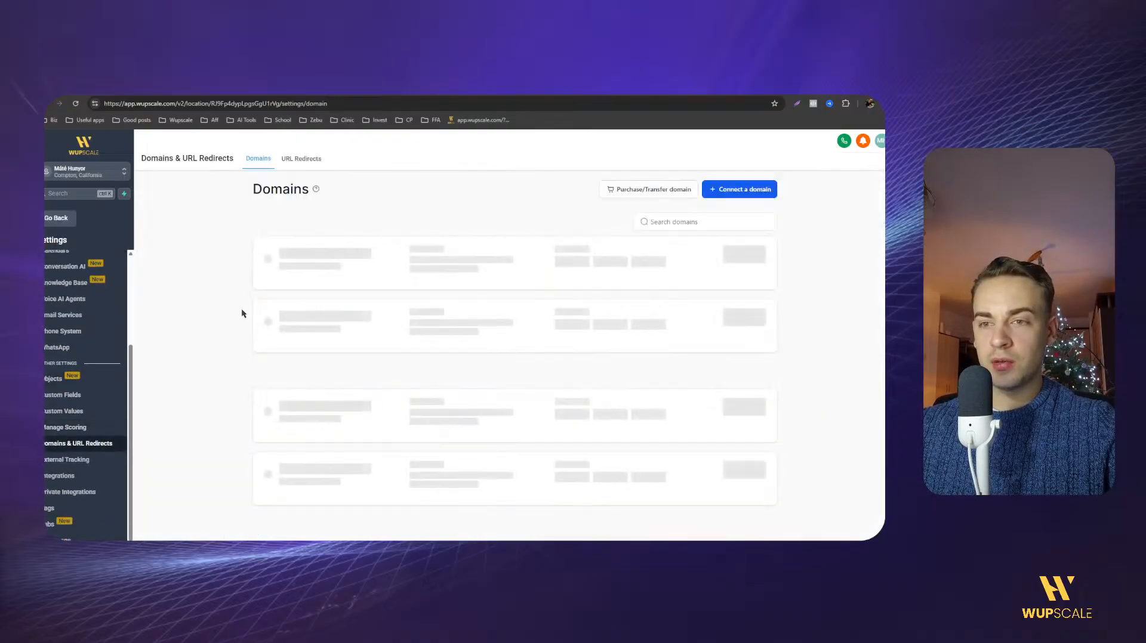
pyautogui.doubleClick(299, 253)
pyautogui.click(224, 254)
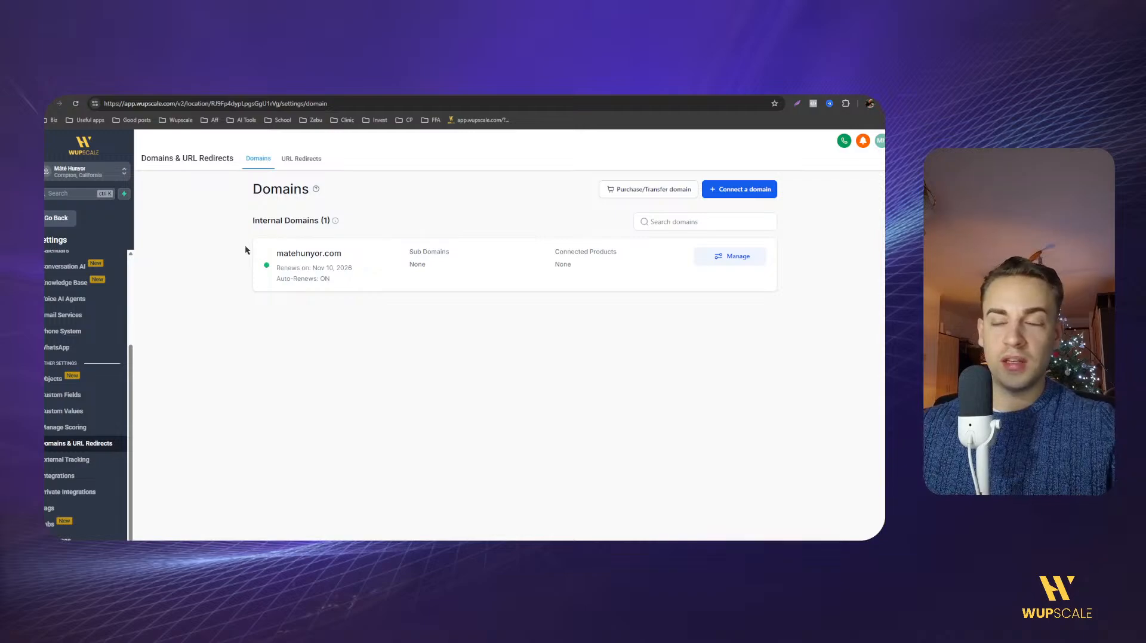
# Switch to the Google Docs funnel-building checklist, review the step about adding the domain, and return to the domain settings.
pyautogui.hotkey('ctrl', 'shift', 'Tab')
pyautogui.hotkey('ctrl', 'shift', 'Tab')
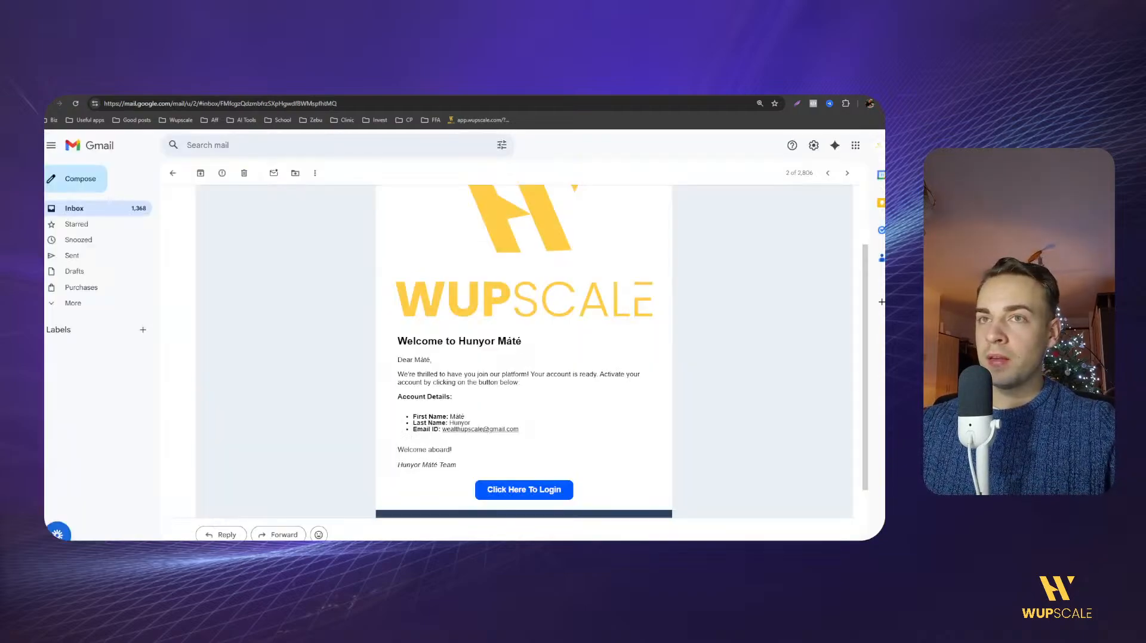
pyautogui.click(385, 419)
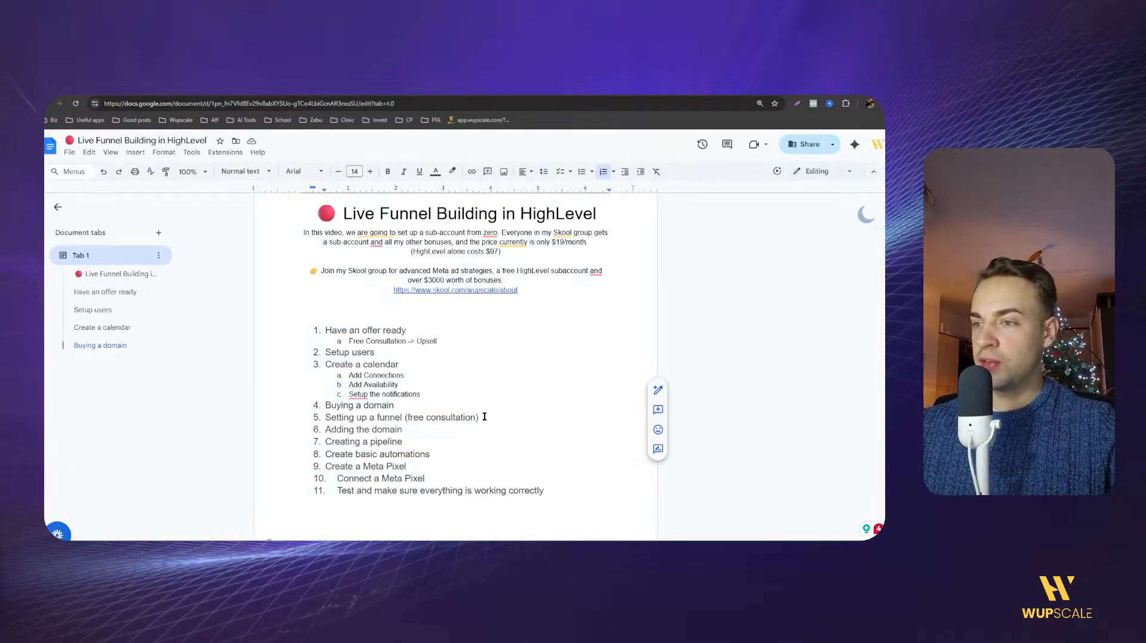
pyautogui.click(417, 427)
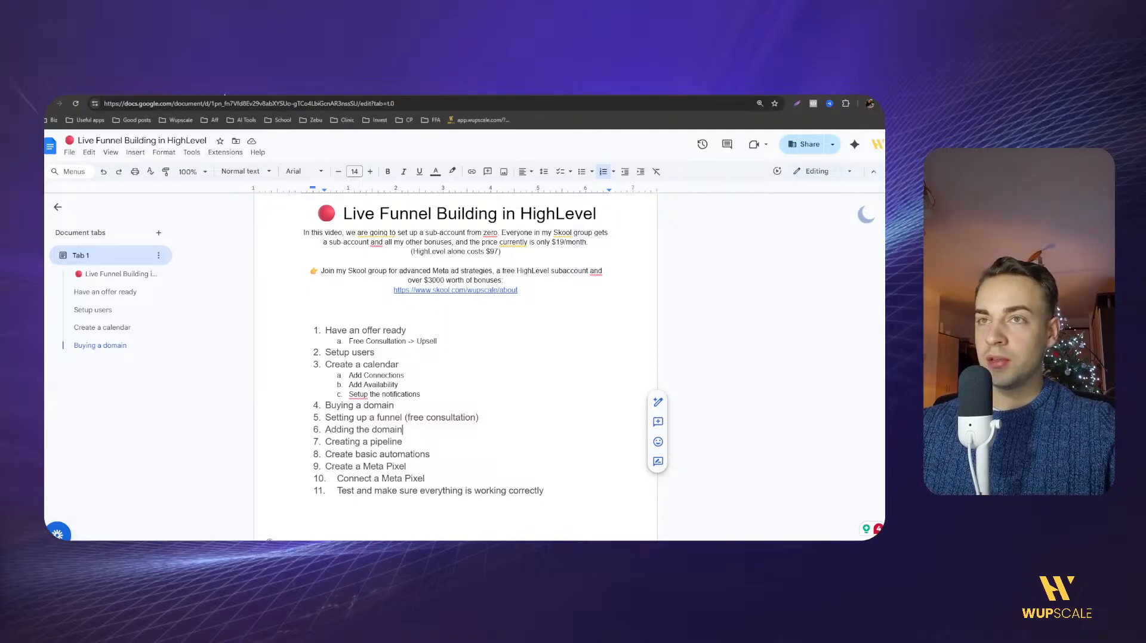
pyautogui.click(263, 87)
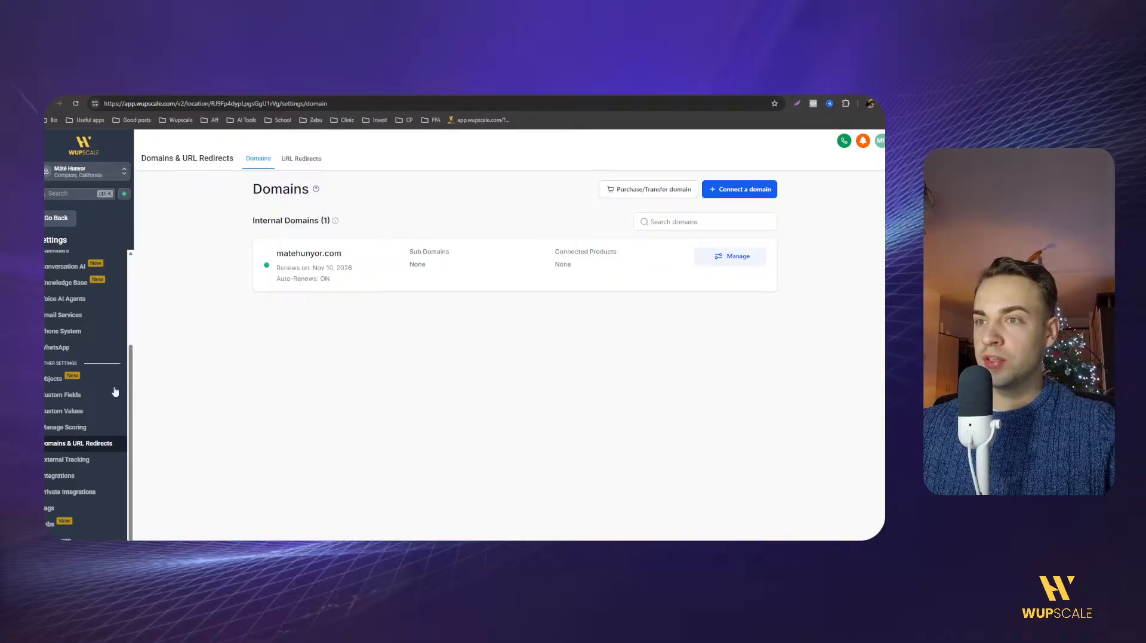
# Try to connect the purchased domain for Funnel/Website/Store/Blog/Webinar use, keeping the recommended www redirect and adding the DNS records.
pyautogui.click(707, 257)
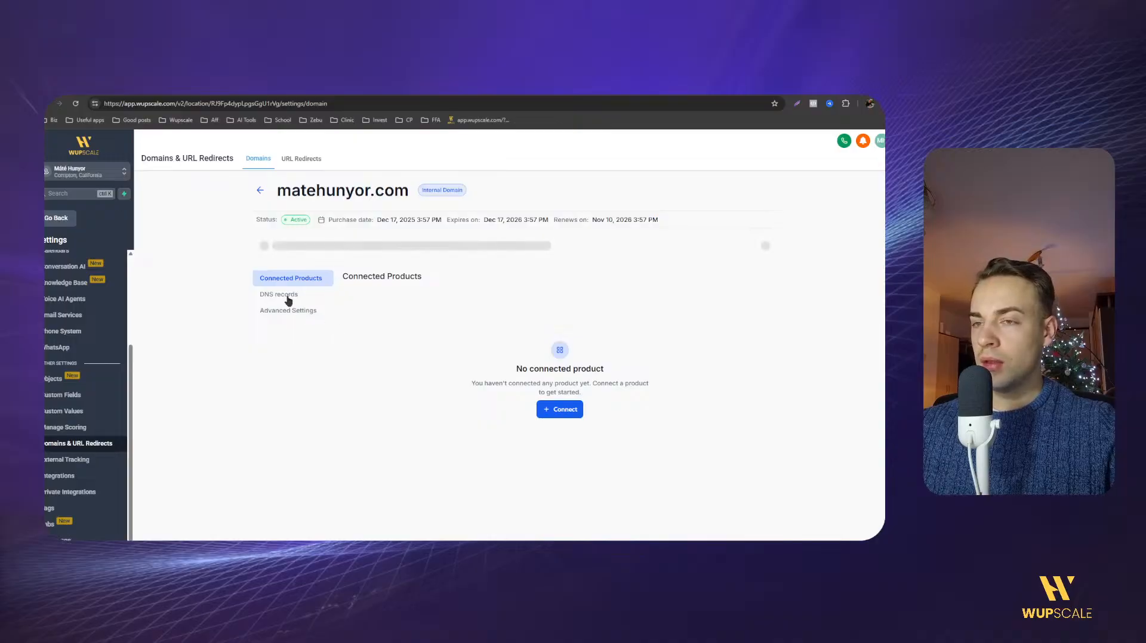
pyautogui.click(559, 411)
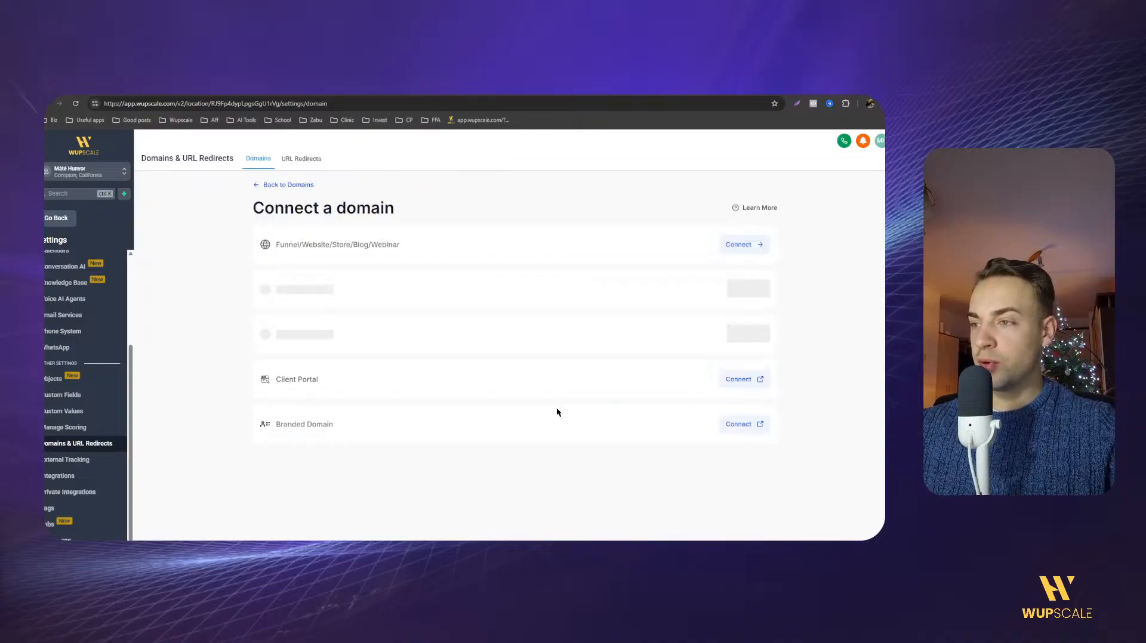
pyautogui.moveTo(276, 244); pyautogui.dragTo(418, 252)
pyautogui.click(431, 253)
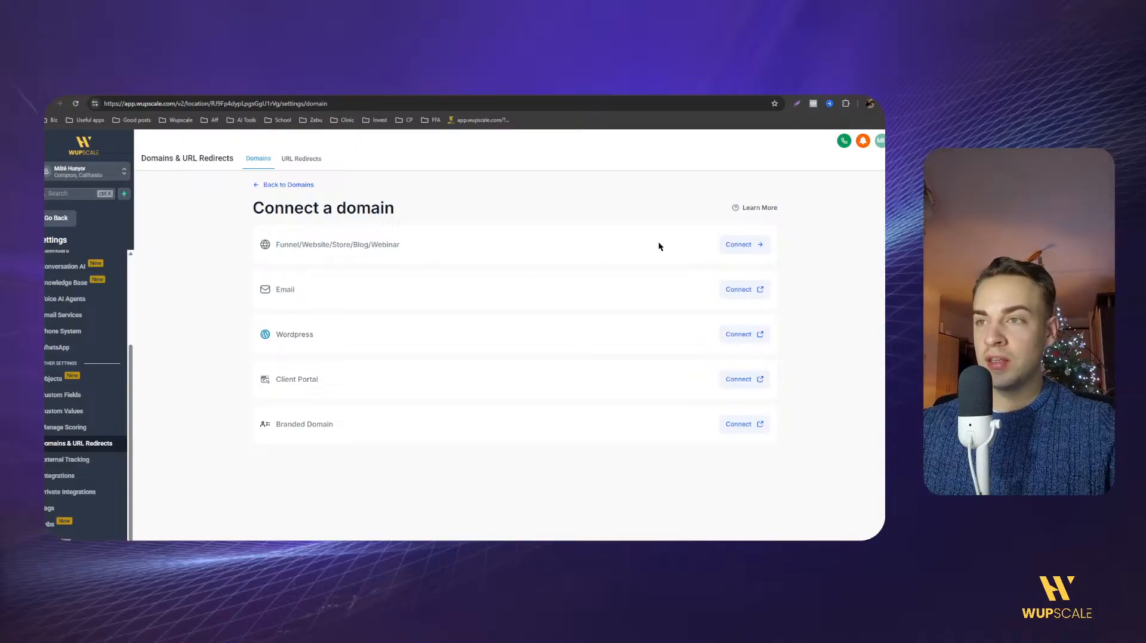
pyautogui.click(738, 245)
pyautogui.click(435, 253)
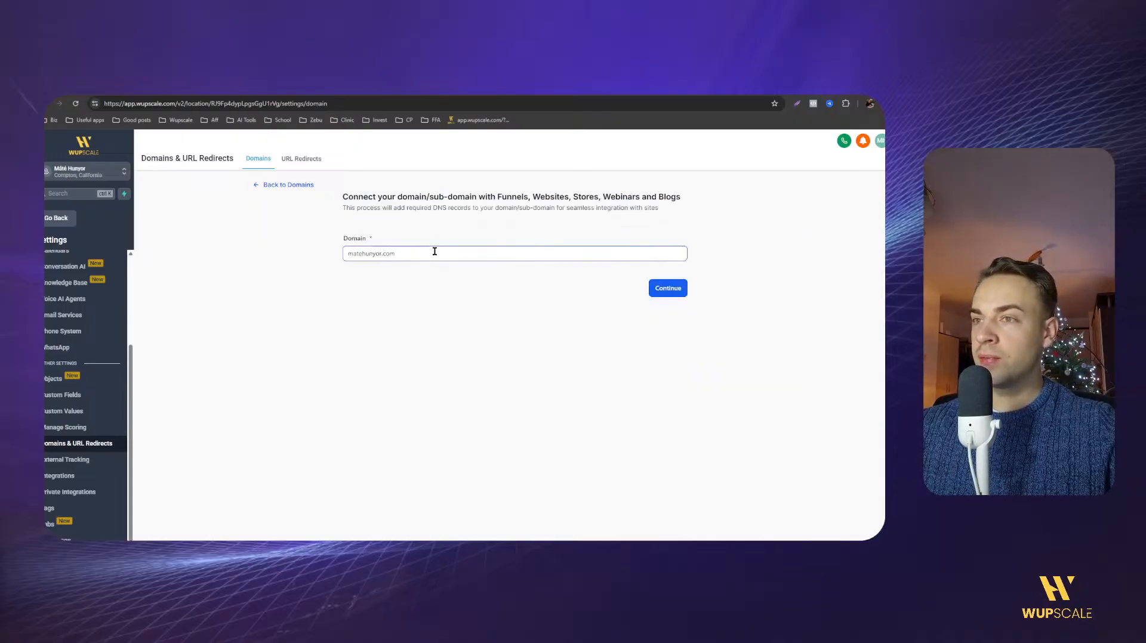
pyautogui.click(668, 288)
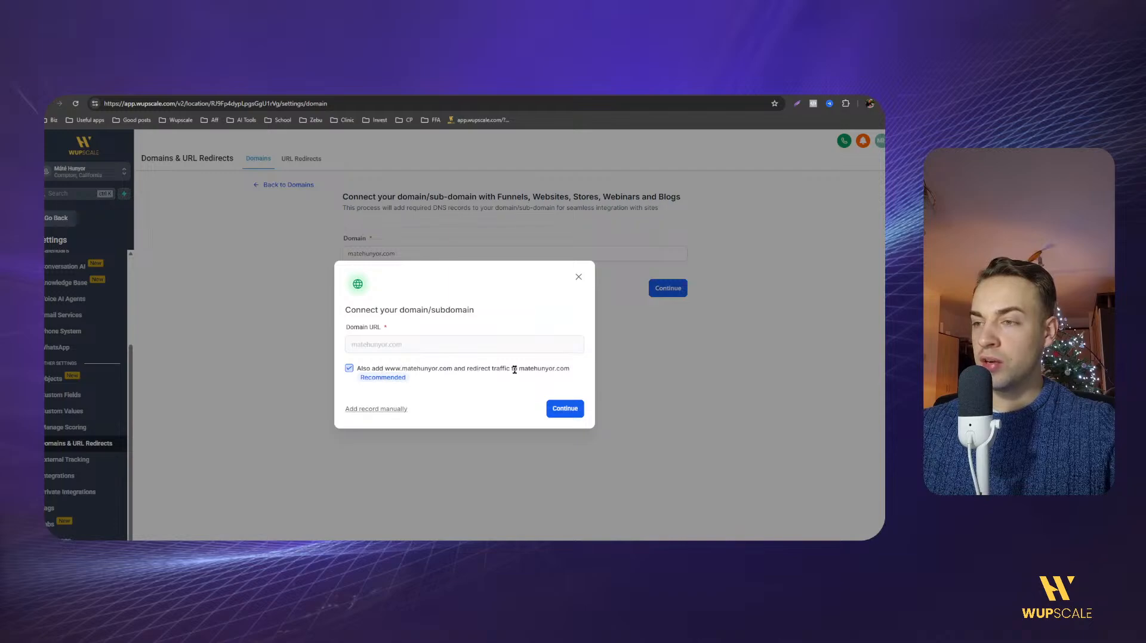
pyautogui.click(562, 411)
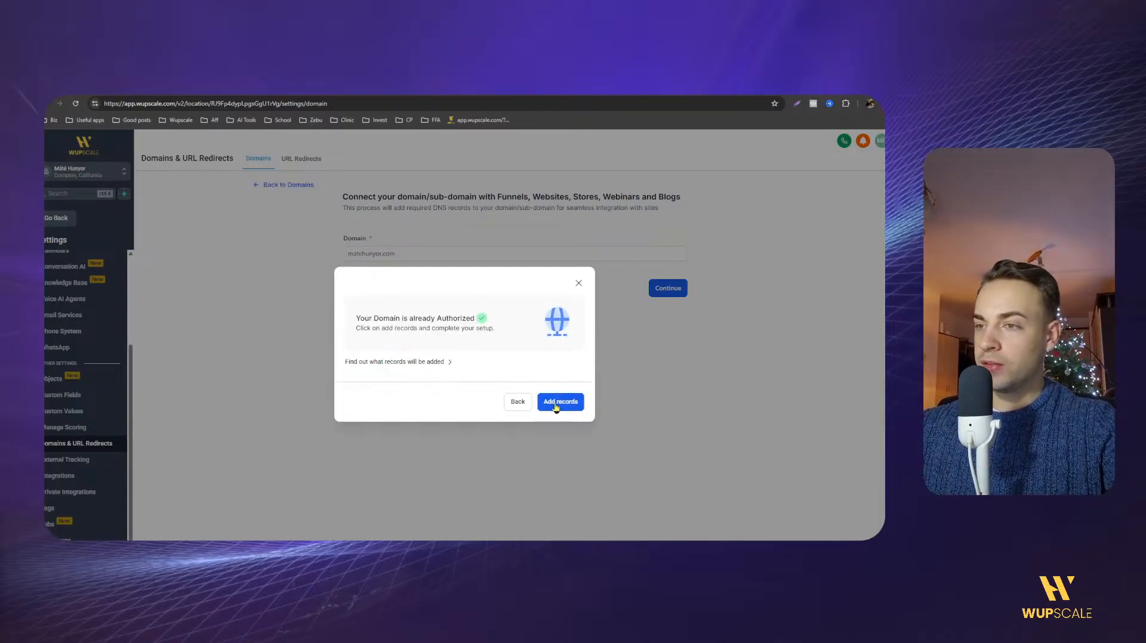
pyautogui.click(569, 403)
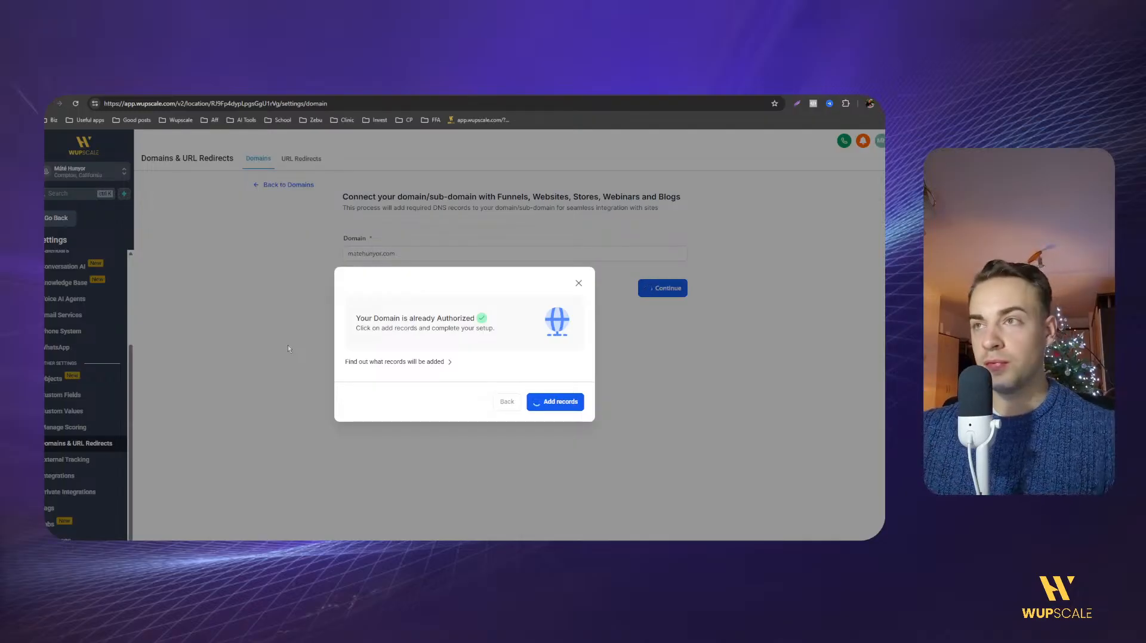
# Open the Cloudflare login page in a new browser tab.
pyautogui.hotkey('ctrl', 't')
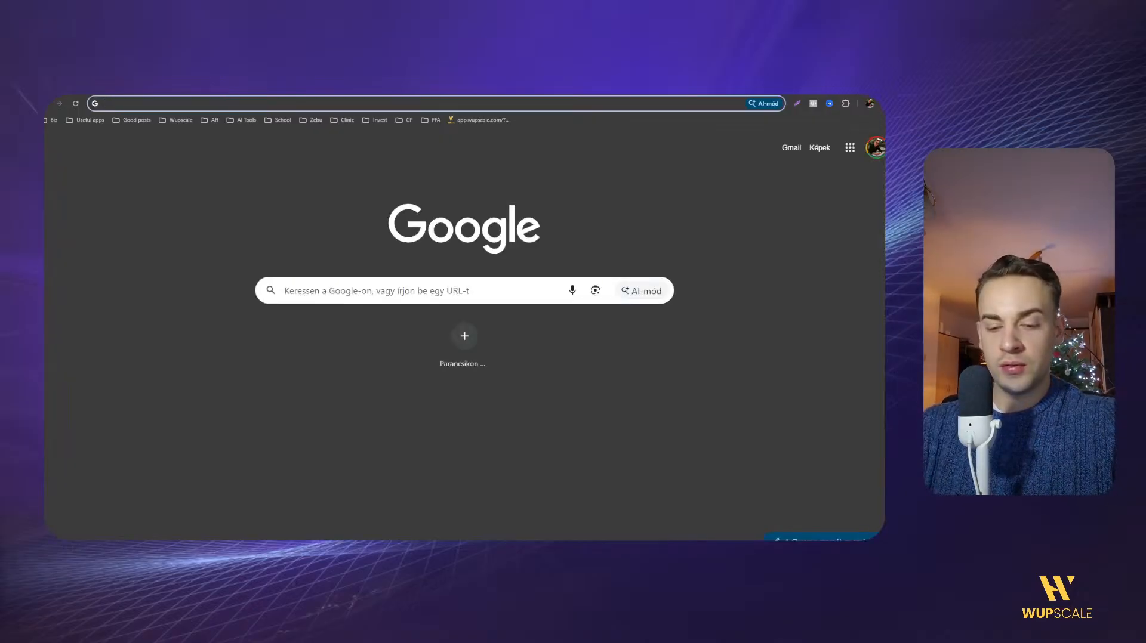
pyautogui.write('clou')
pyautogui.press('Return')
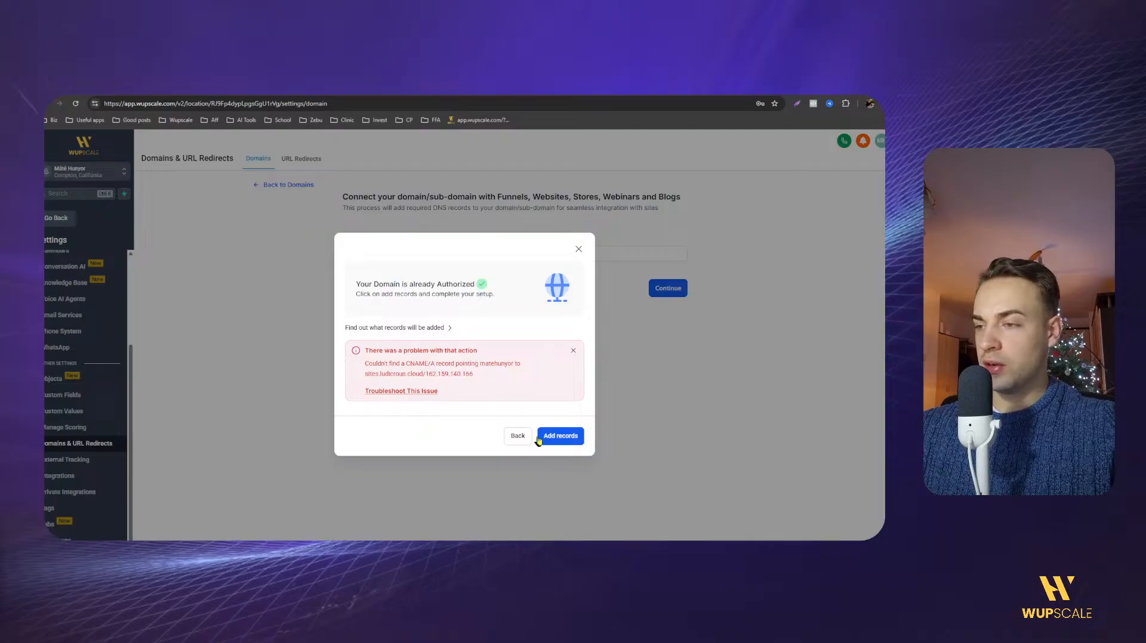
# Close the domain connection dialog, go back to the domain's overview, and reload the domain settings.
pyautogui.click(579, 250)
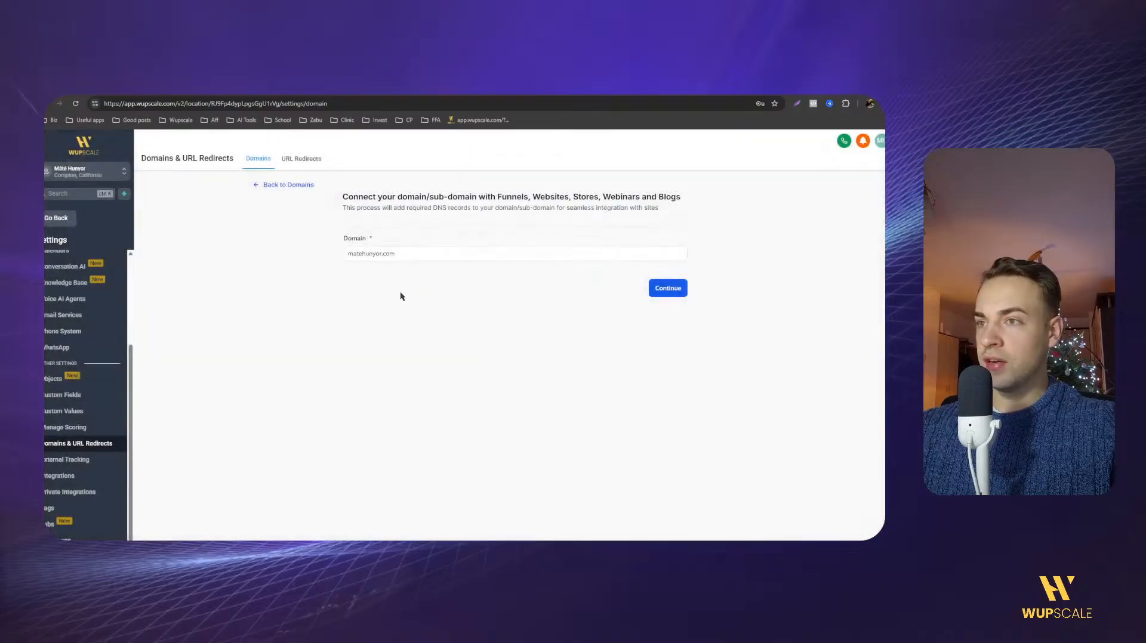
pyautogui.click(285, 186)
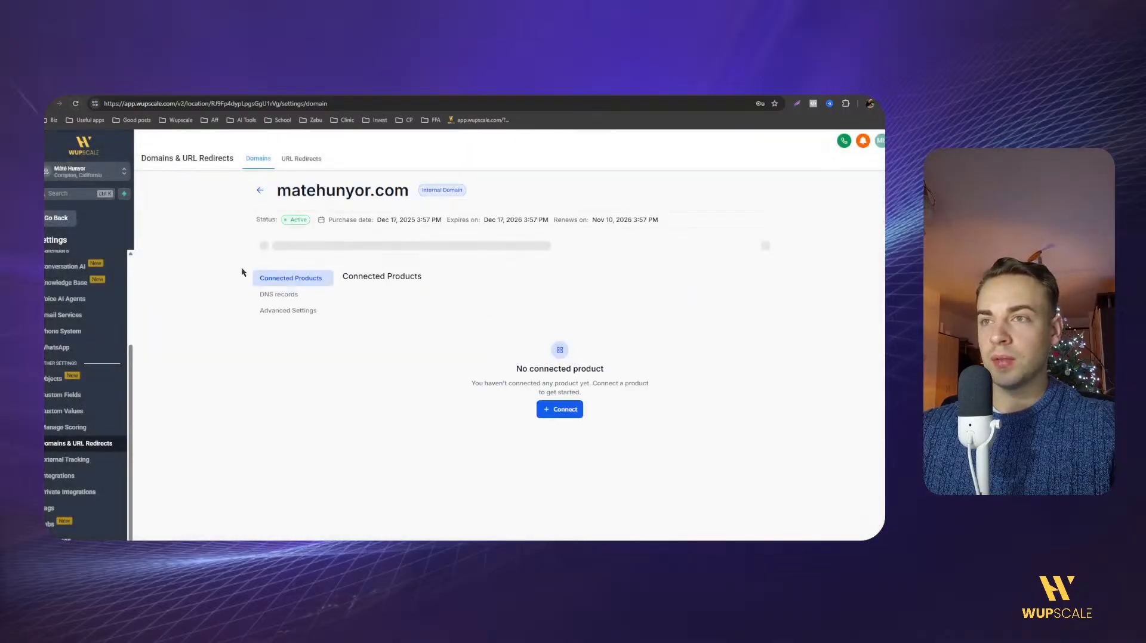
pyautogui.click(77, 103)
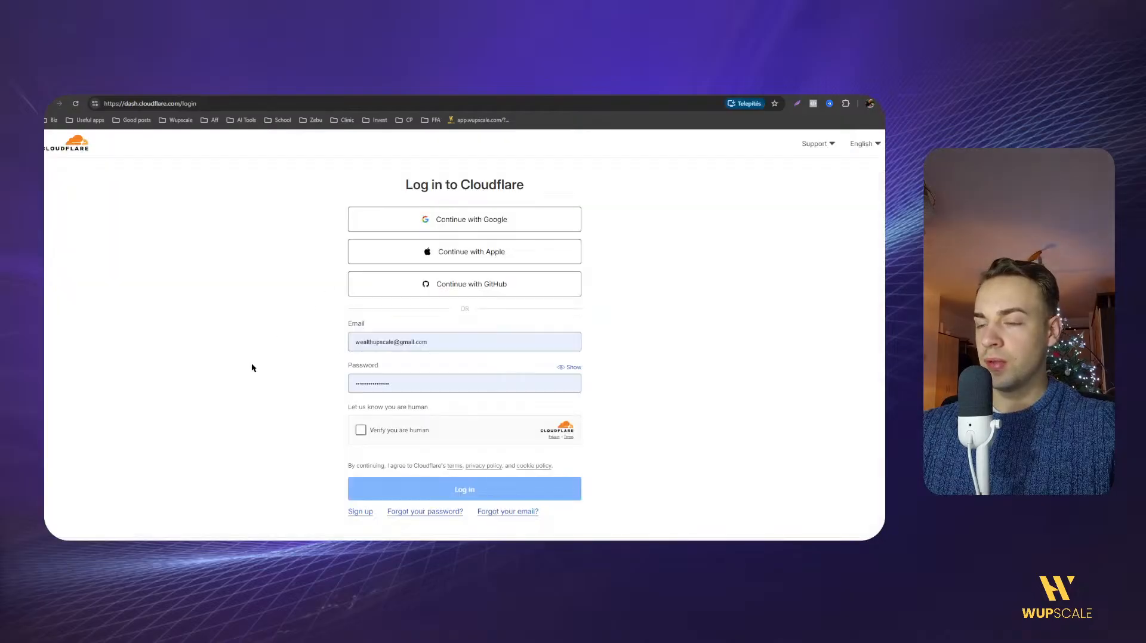
pyautogui.click(317, 90)
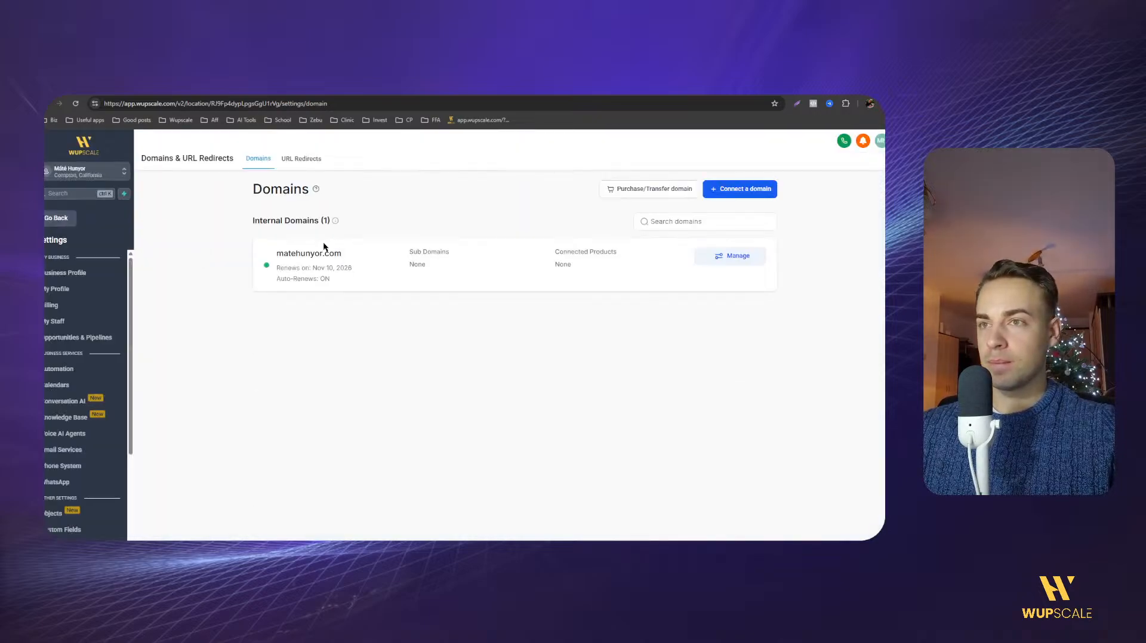
# Review the purchased domain's DNS records and advanced renewal and configuration settings, and return to its connected products.
pyautogui.moveTo(246, 223); pyautogui.dragTo(306, 242)
pyautogui.click(316, 265)
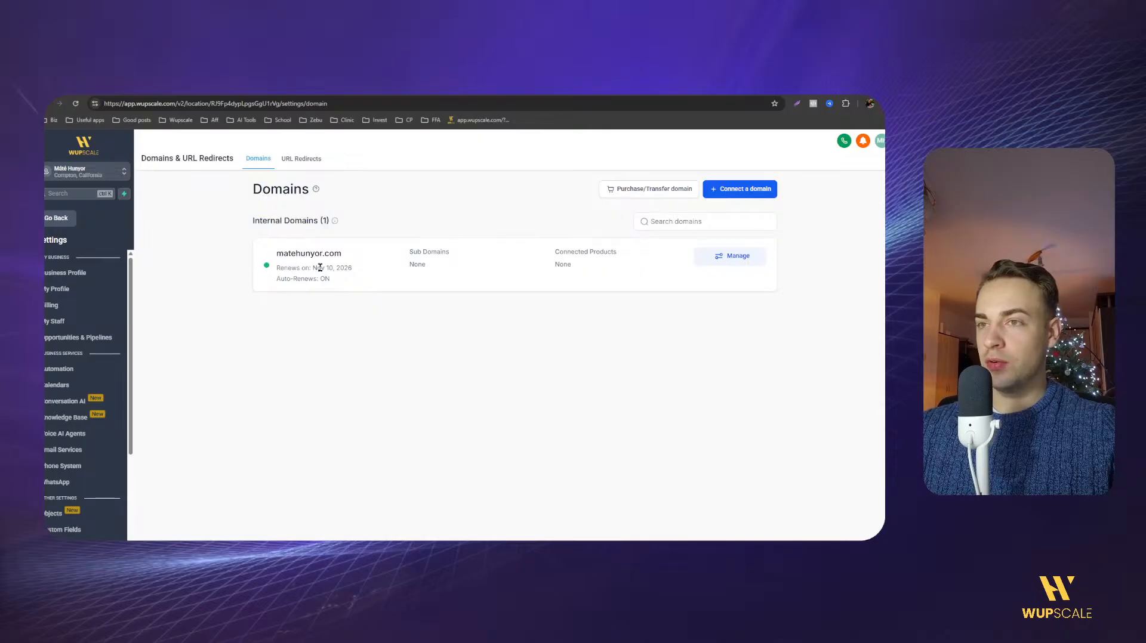
pyautogui.click(739, 255)
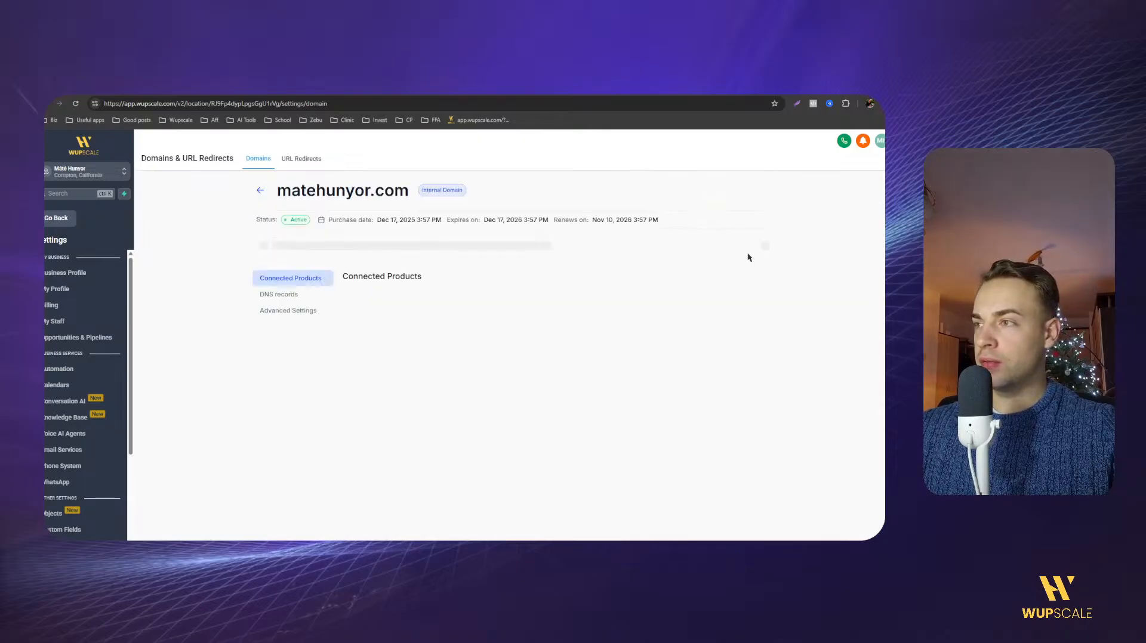
pyautogui.click(293, 294)
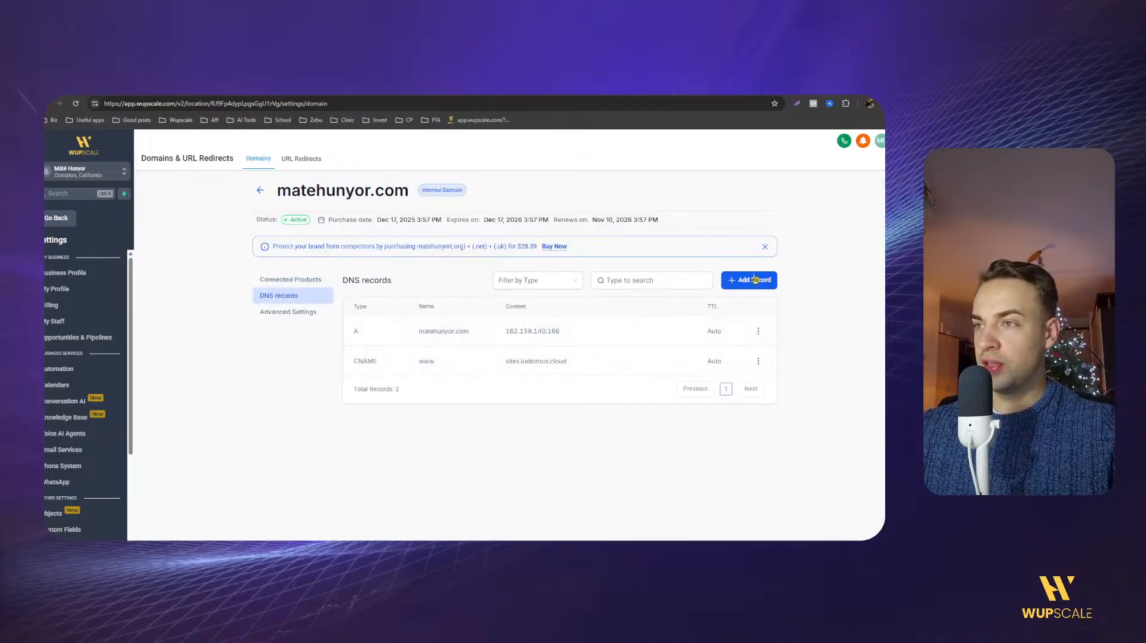
pyautogui.click(291, 315)
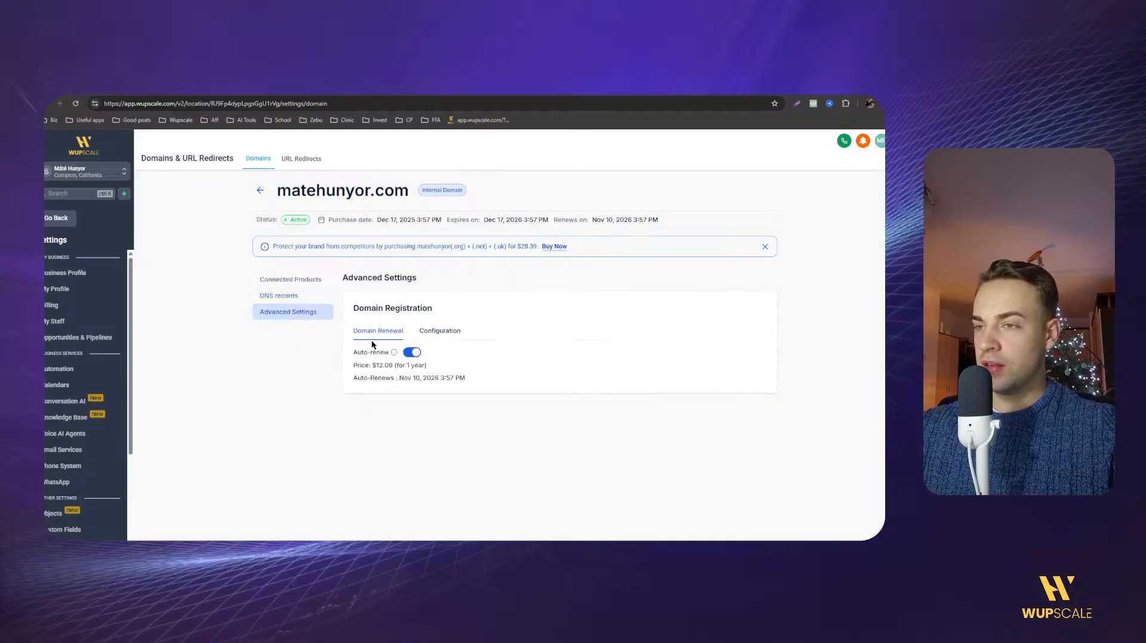
pyautogui.click(425, 331)
pyautogui.click(388, 333)
pyautogui.click(297, 280)
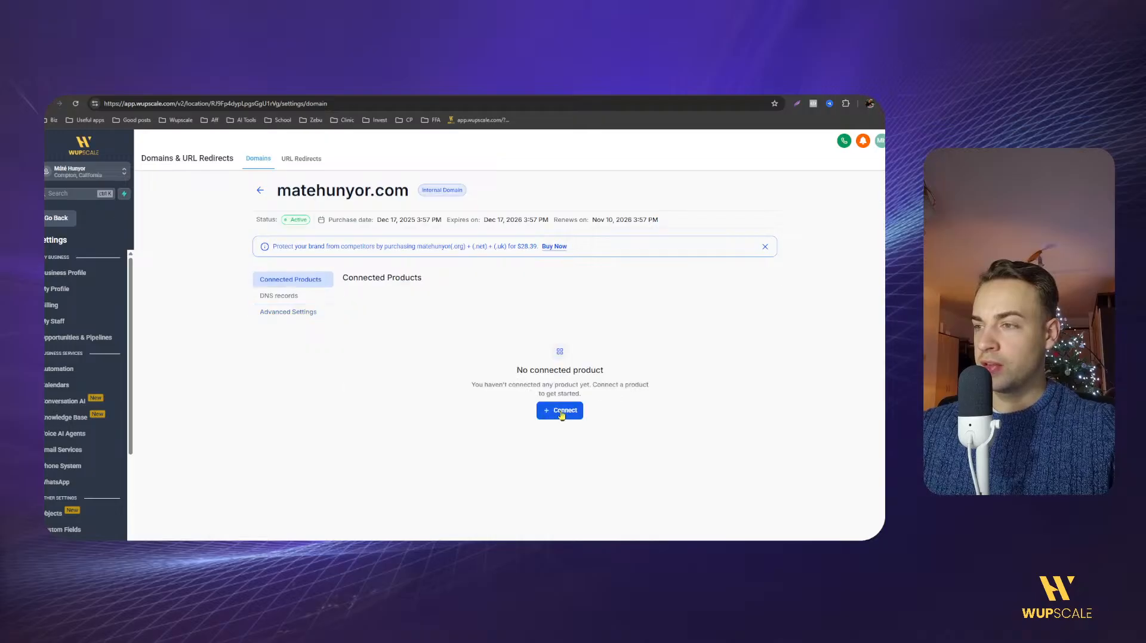
# Connect the purchased domain again for Funnel/Website/Store/Blog/Webinar use, keeping the recommended www redirect, and add its DNS records.
pyautogui.click(559, 412)
pyautogui.moveTo(288, 248); pyautogui.dragTo(297, 248)
pyautogui.click(739, 245)
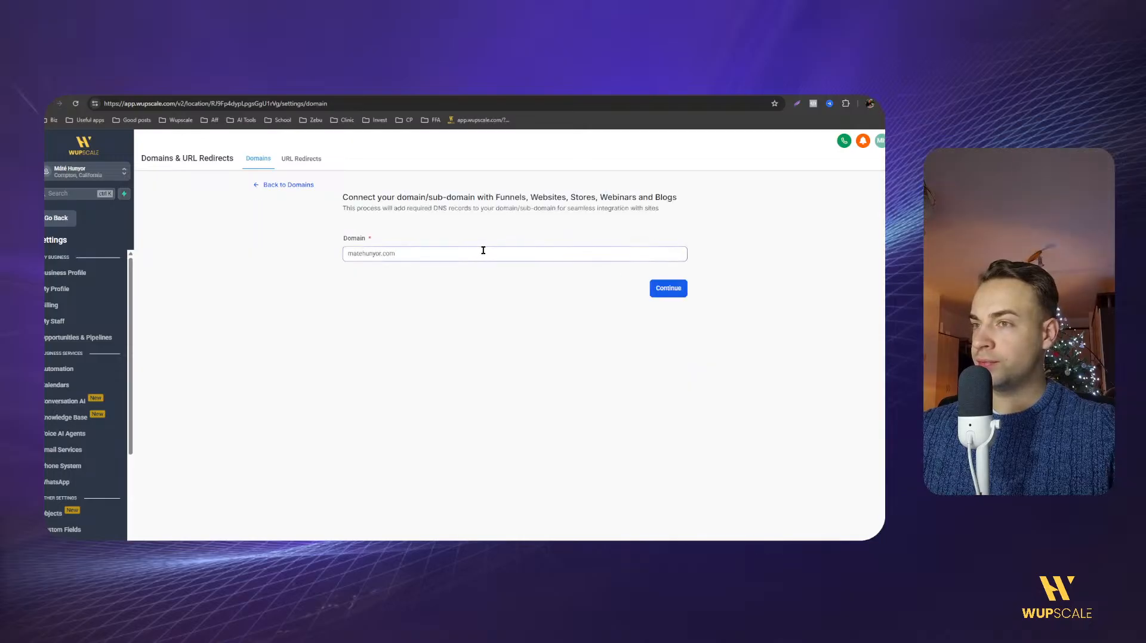
pyautogui.click(664, 290)
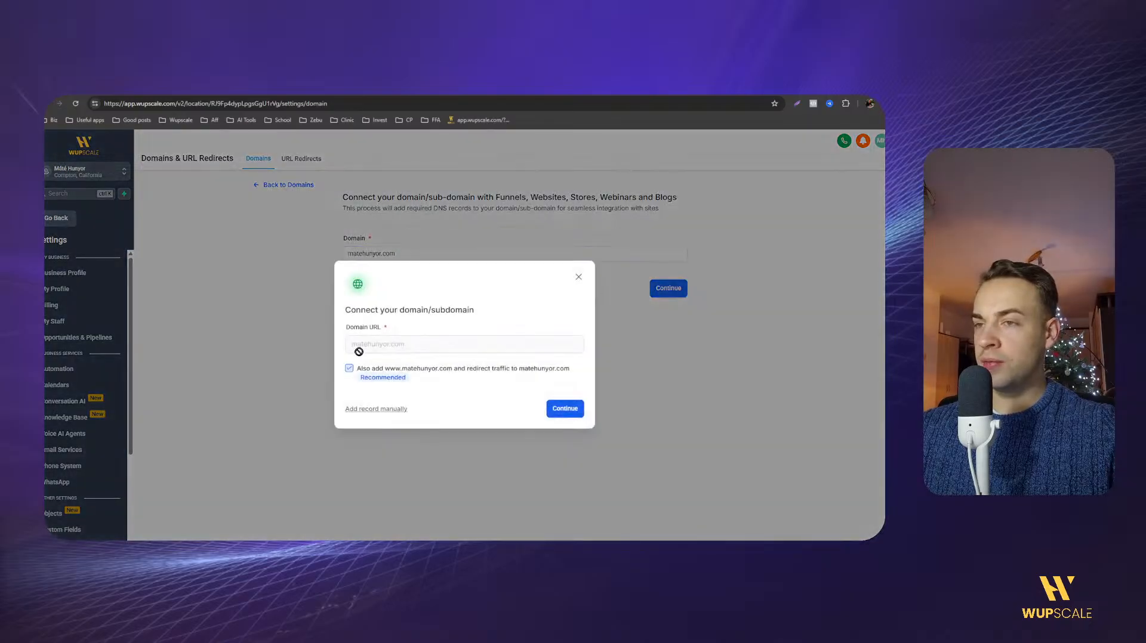
pyautogui.click(565, 410)
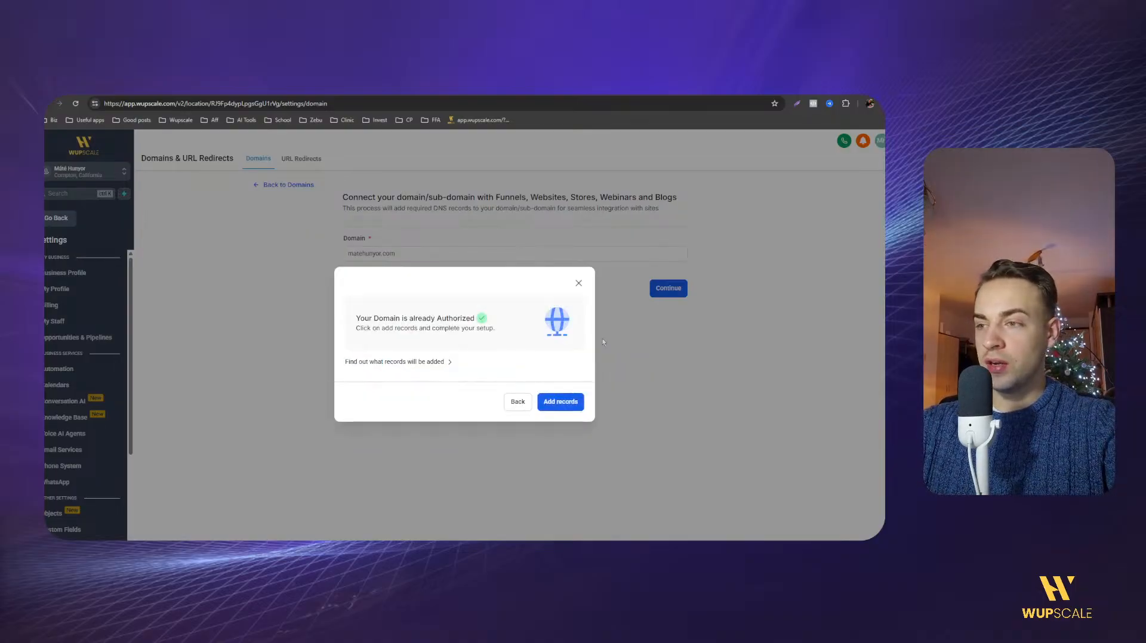
pyautogui.click(569, 404)
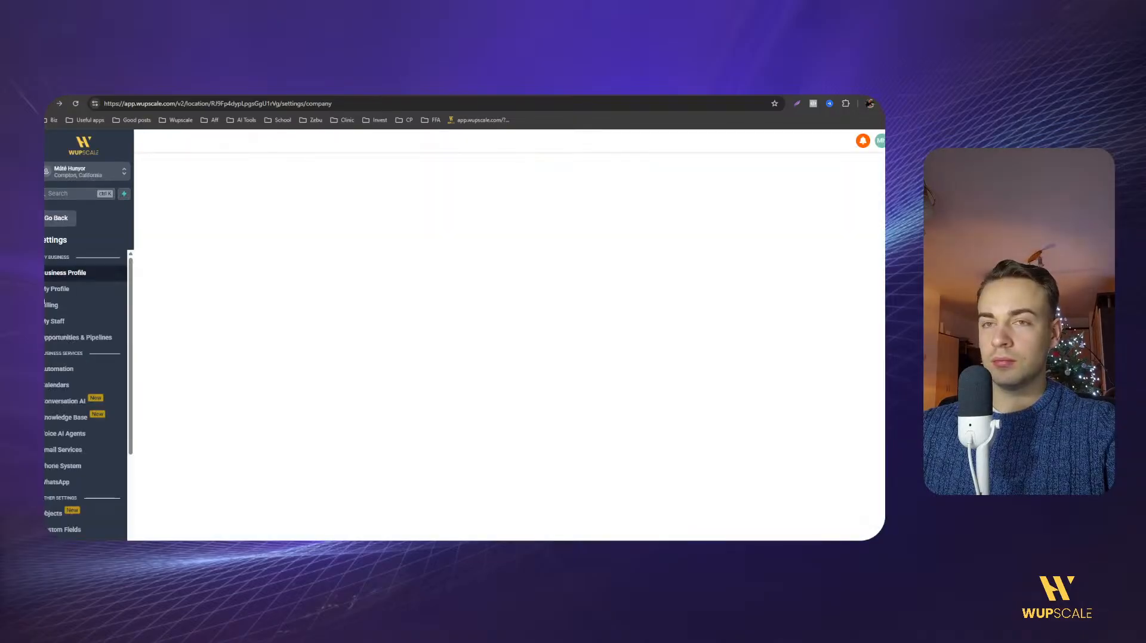
pyautogui.scroll(-5, 66, 447)
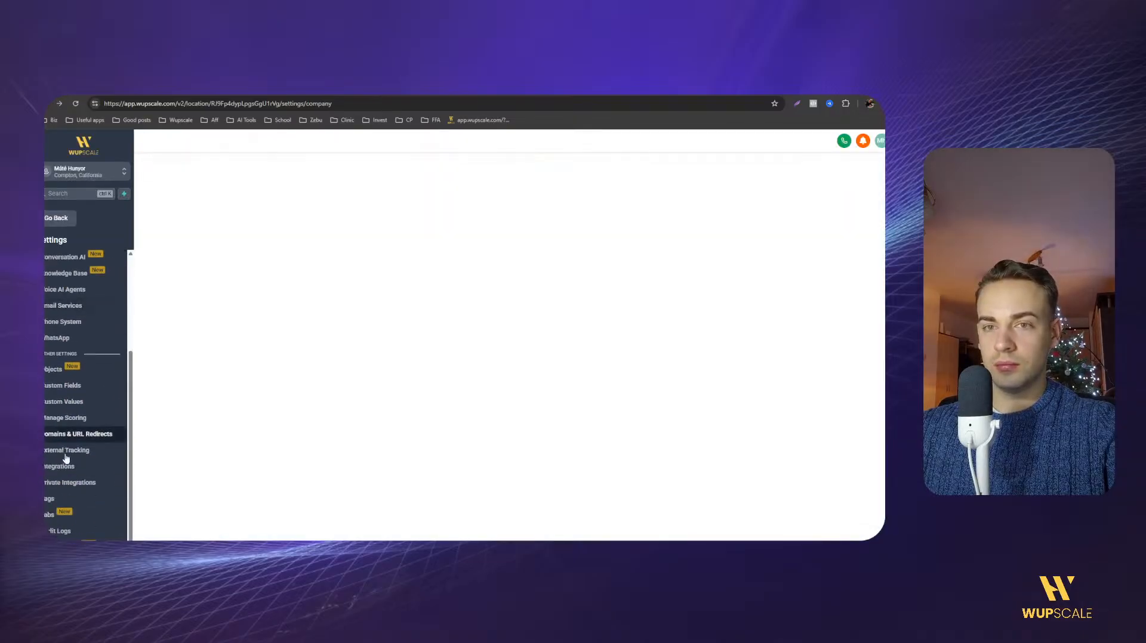
pyautogui.click(81, 440)
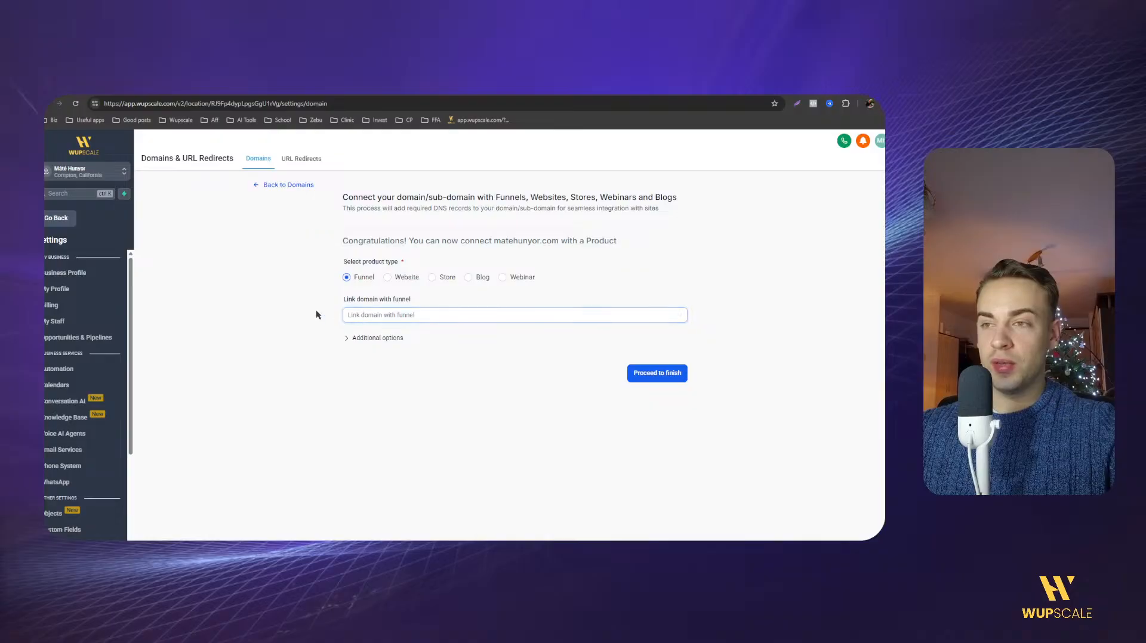
# Link the domain to the Software Platform funnel with Landing Page as the default page, and finish the setup.
pyautogui.click(352, 316)
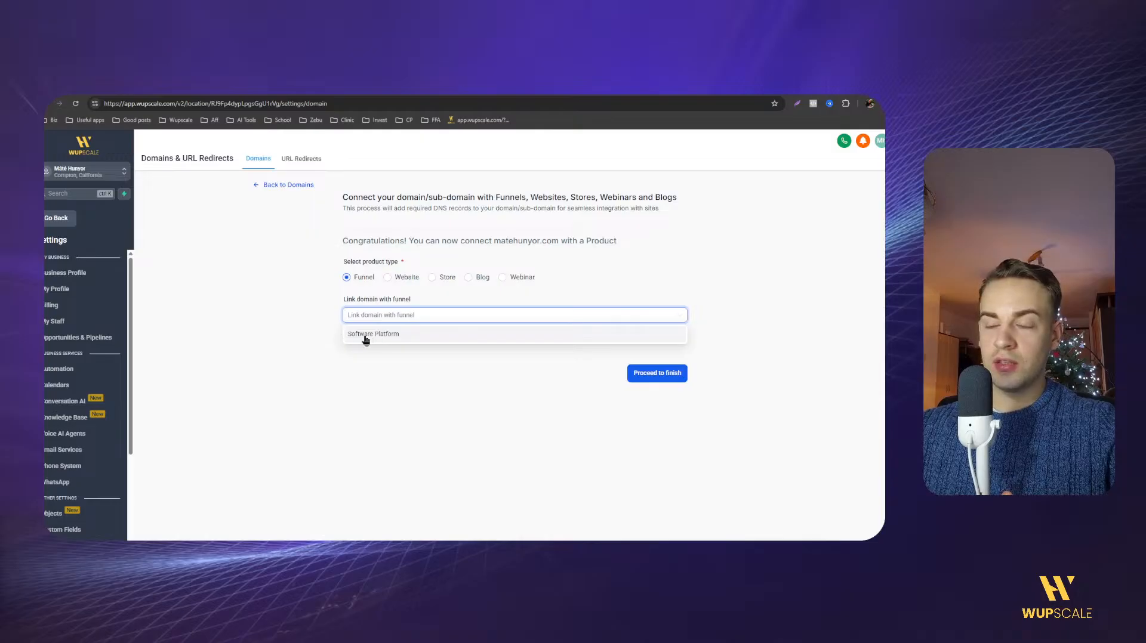
pyautogui.click(396, 339)
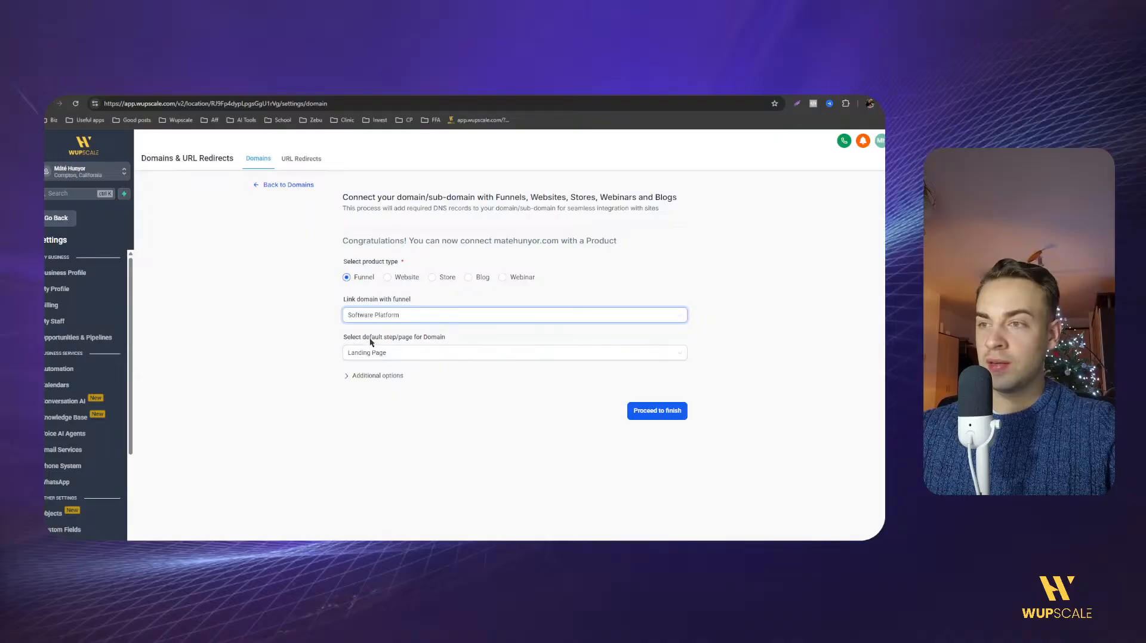
pyautogui.click(399, 354)
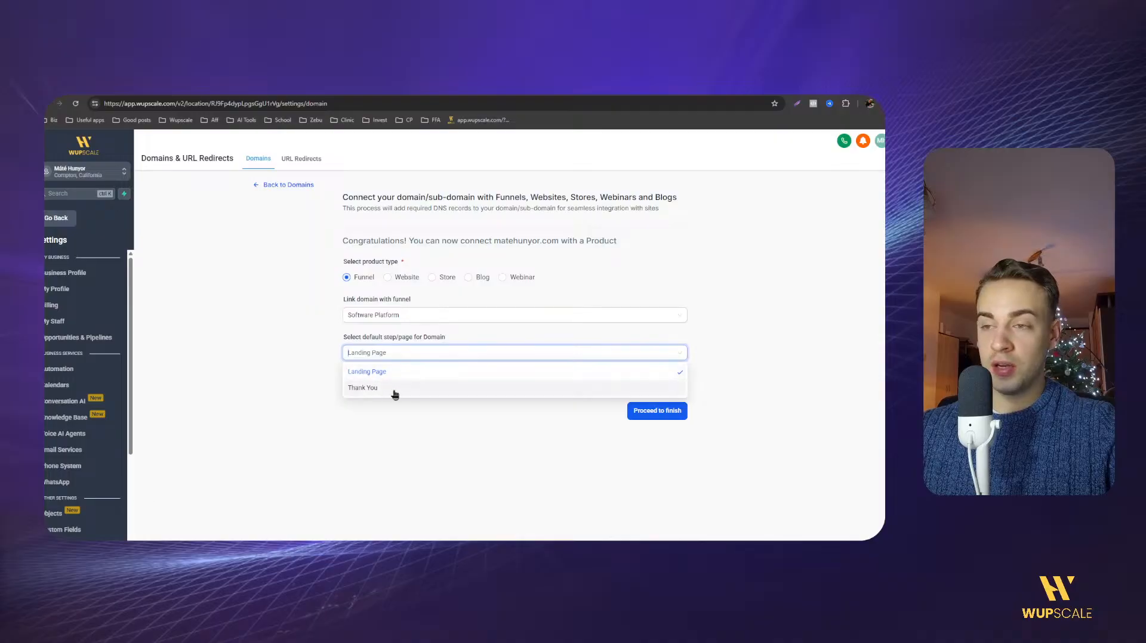
pyautogui.click(393, 375)
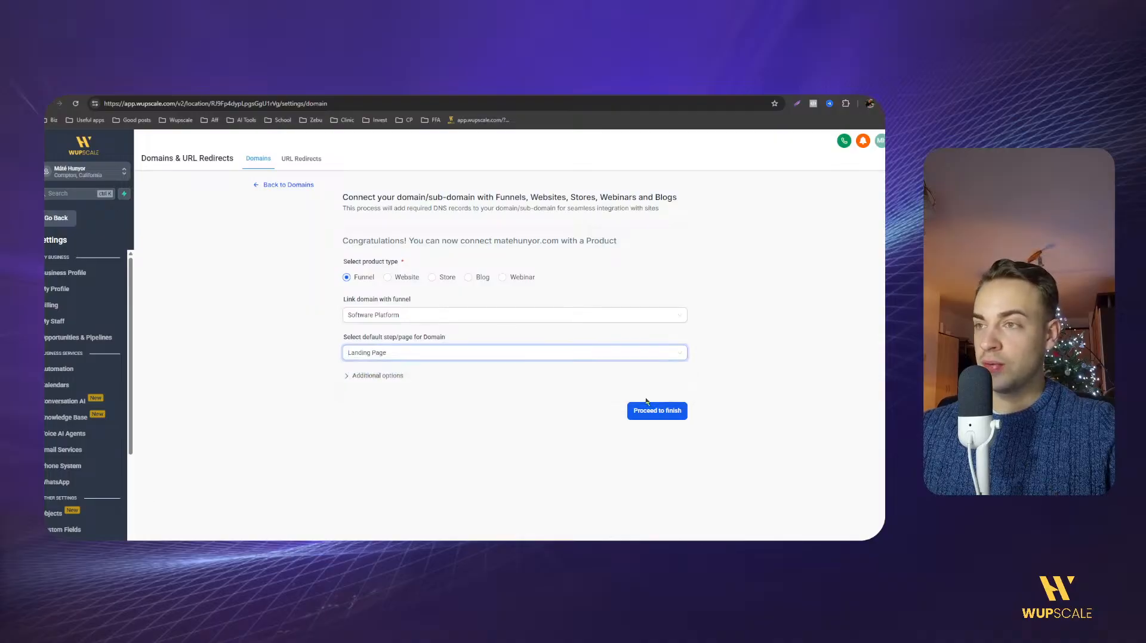
pyautogui.click(650, 411)
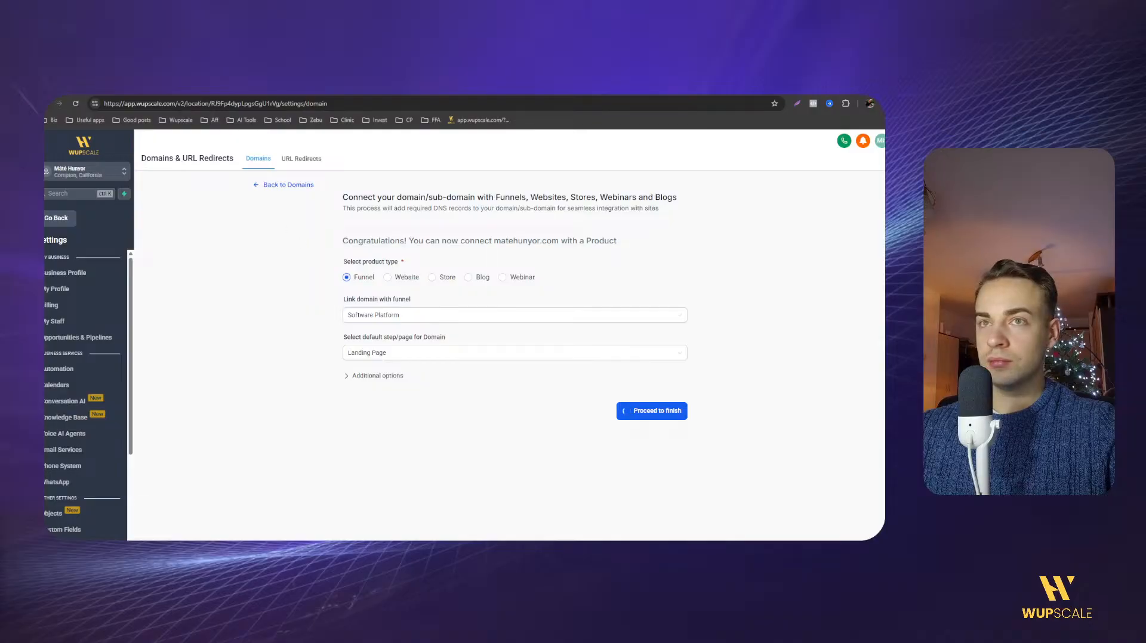
# Switch to the Google Docs checklist to review the "Adding the domain" item, then check the domain's connected products in the domain settings.
pyautogui.click(179, 89)
pyautogui.moveTo(323, 429); pyautogui.dragTo(407, 435)
pyautogui.keyDown('shift'); pyautogui.click(318, 435); pyautogui.keyUp('shift')
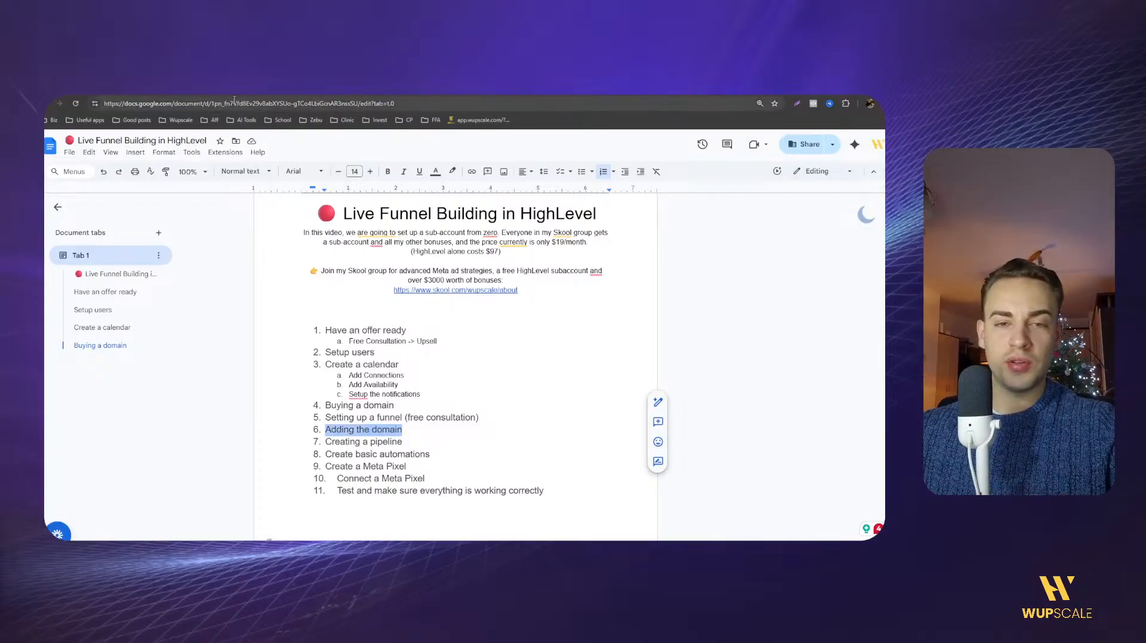
pyautogui.click(286, 88)
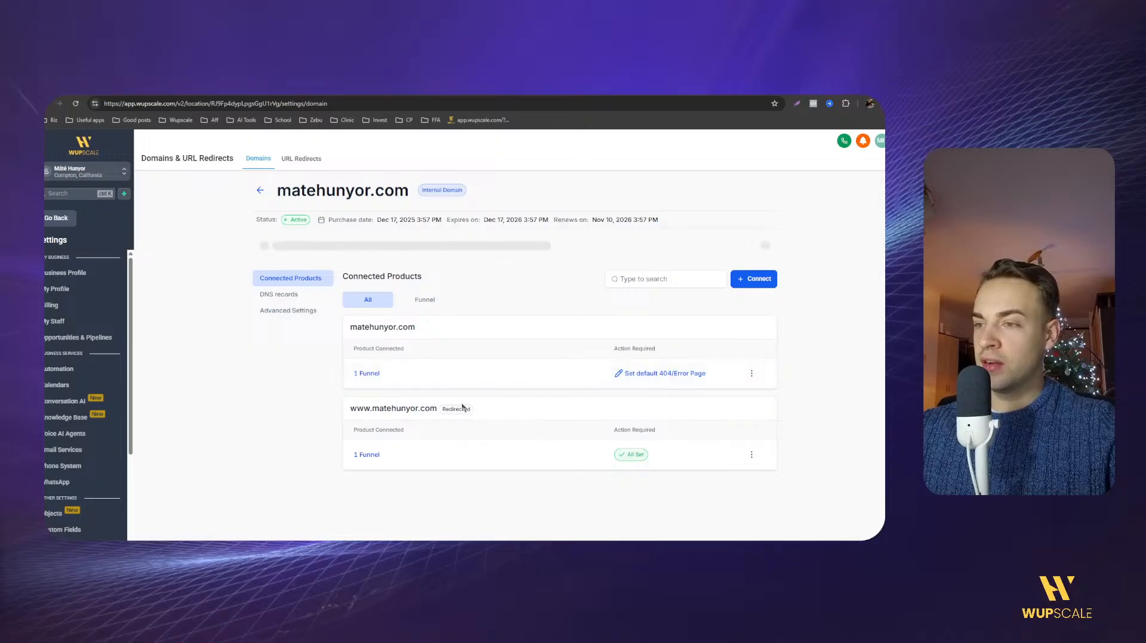
pyautogui.moveTo(436, 408); pyautogui.dragTo(352, 410)
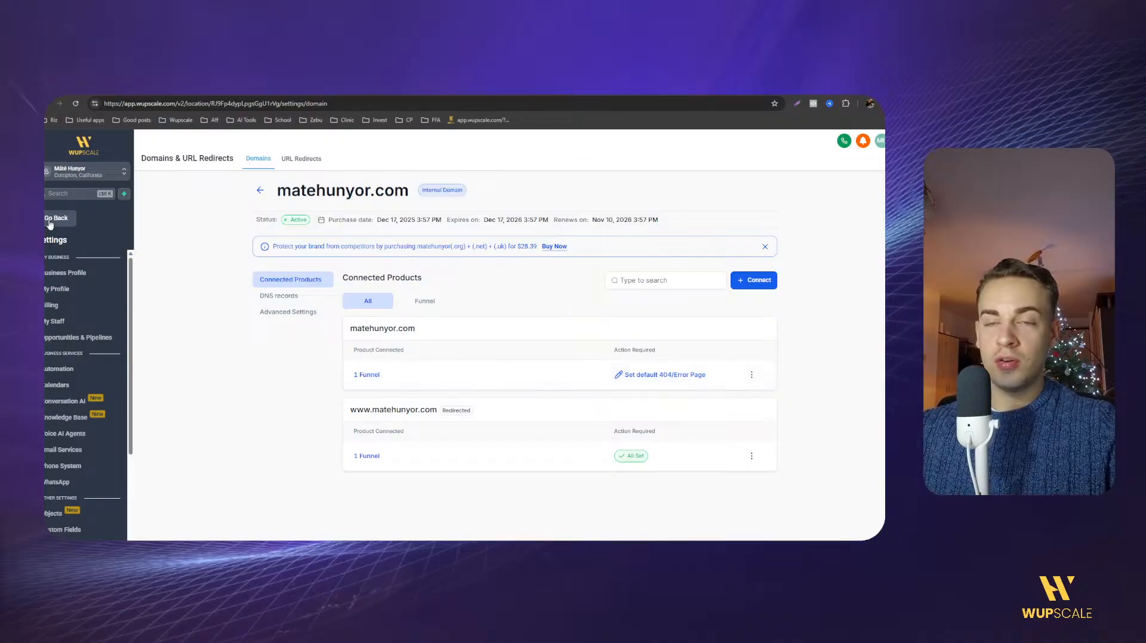
# Leave the account settings and open the Software Platform funnel from the list of funnels.
pyautogui.click(45, 220)
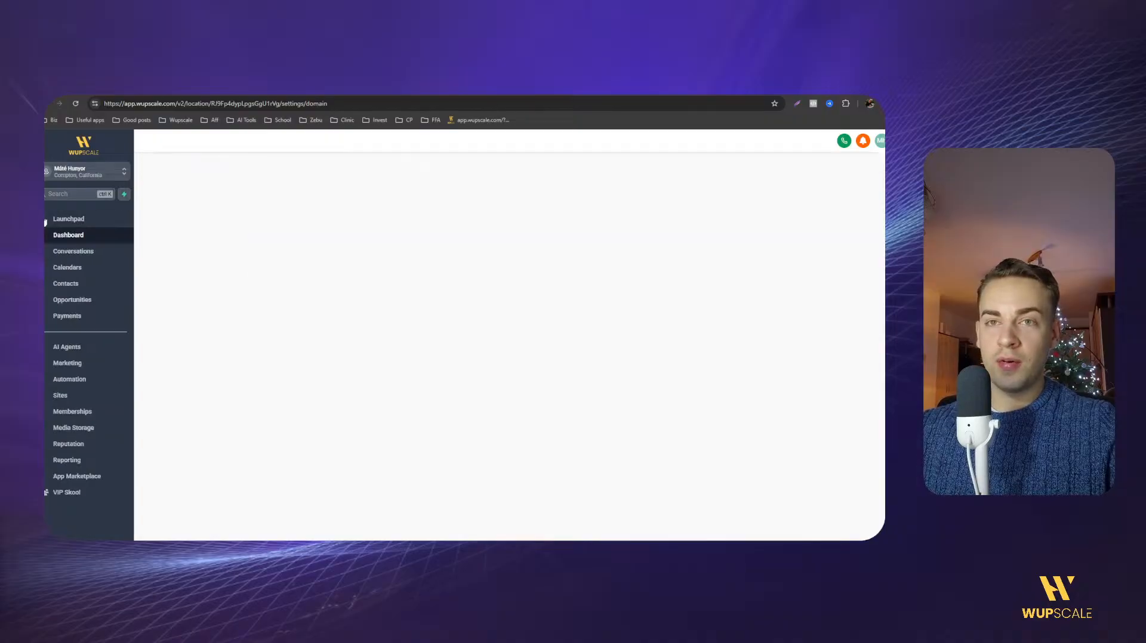
pyautogui.click(69, 396)
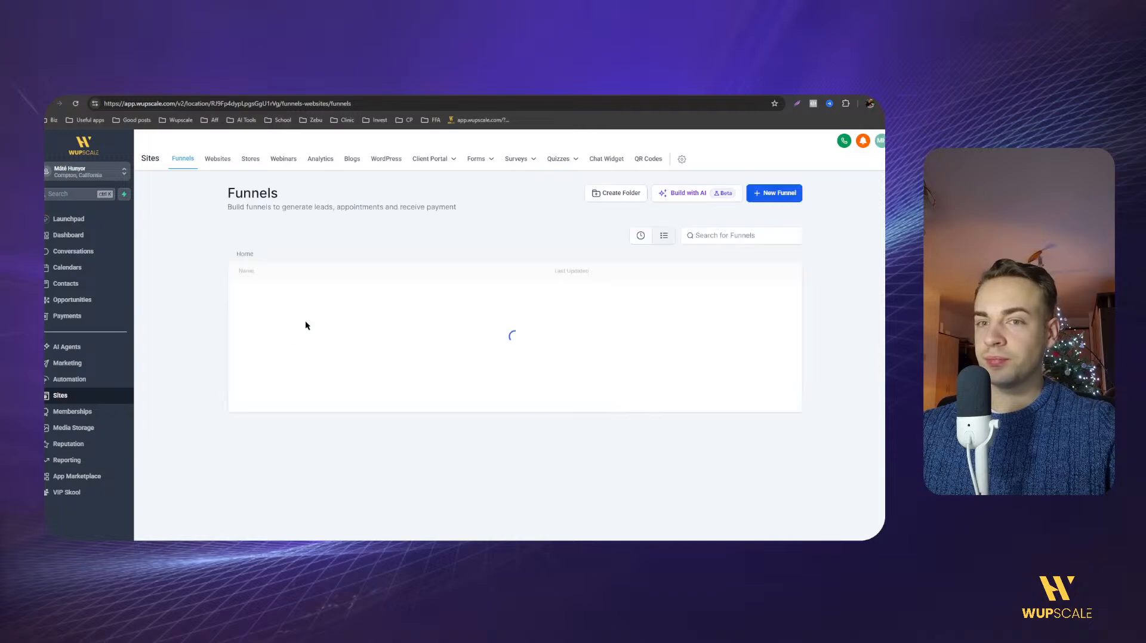
pyautogui.click(269, 298)
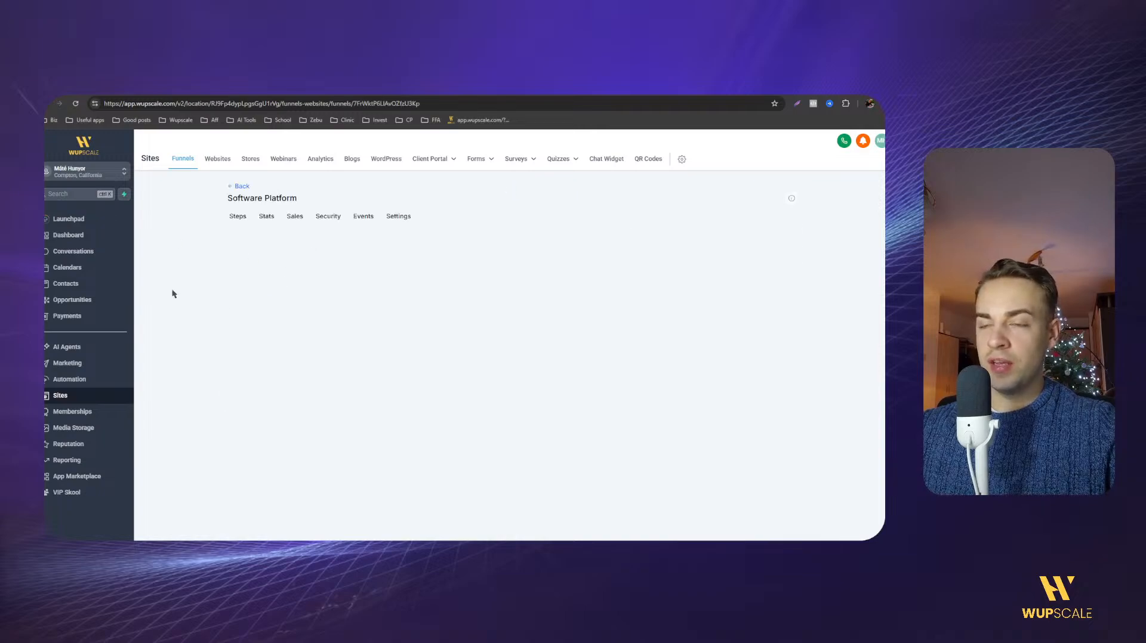
# Rename the Software Platform funnel to "Free Consult" in its settings and save the change.
pyautogui.click(397, 217)
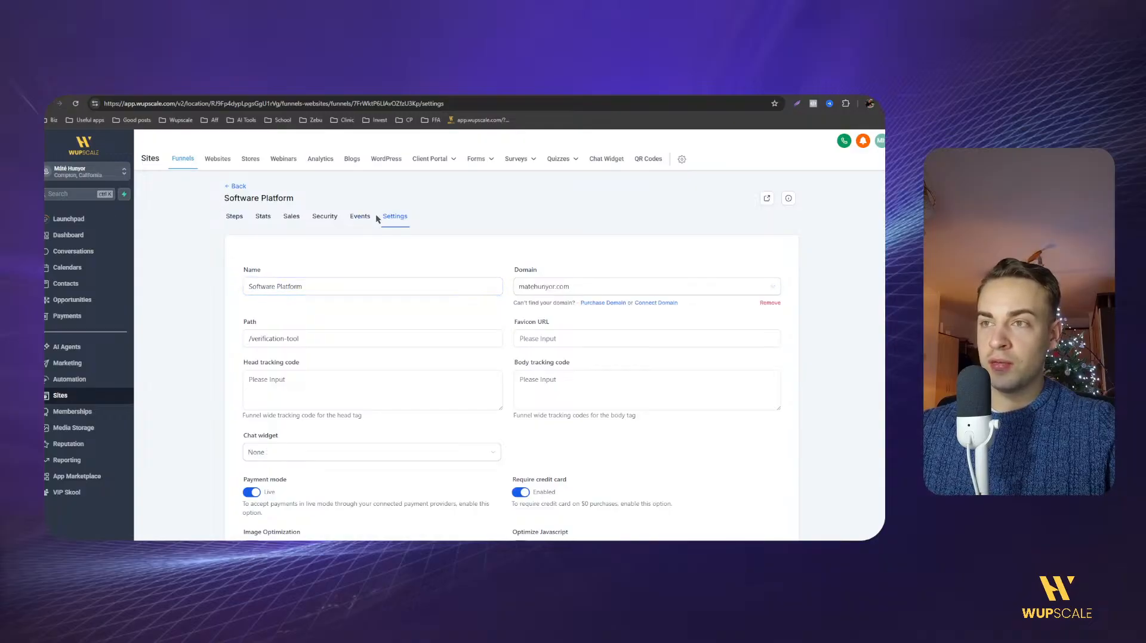
pyautogui.tripleClick(278, 285)
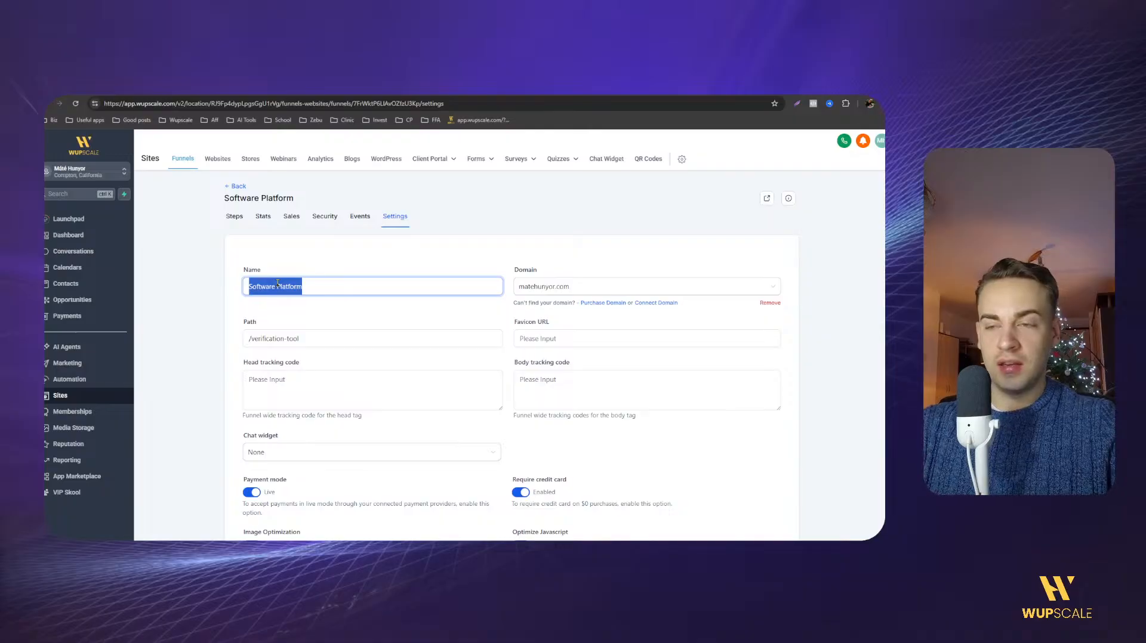
pyautogui.write('Funn')
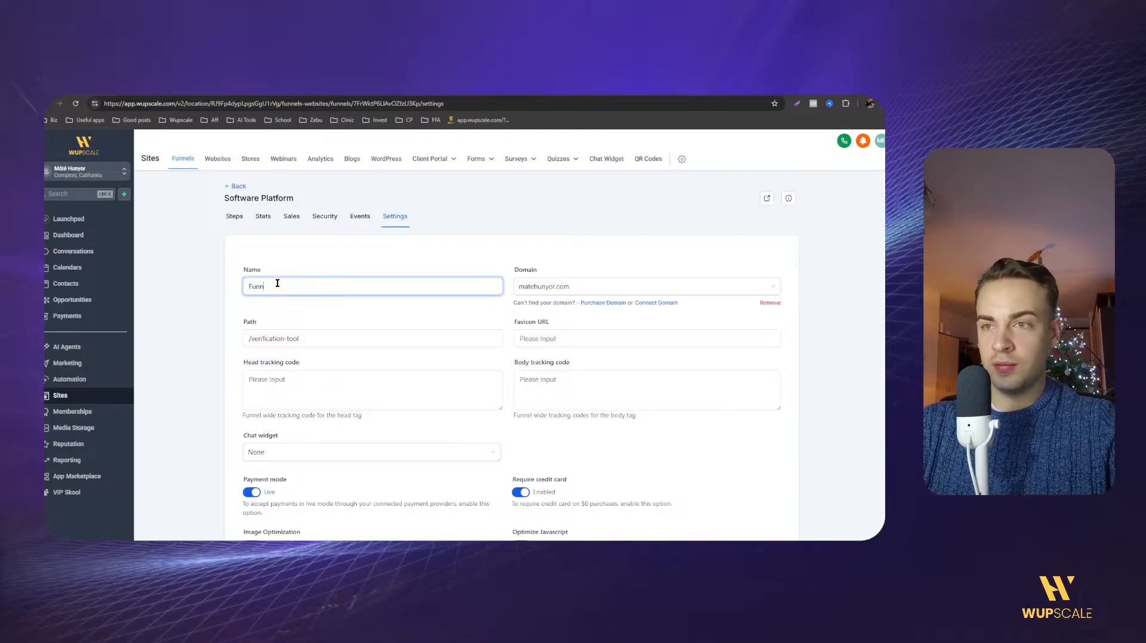
pyautogui.hotkey('ctrl', 'a')
pyautogui.write('Free Consult')
pyautogui.click(225, 265)
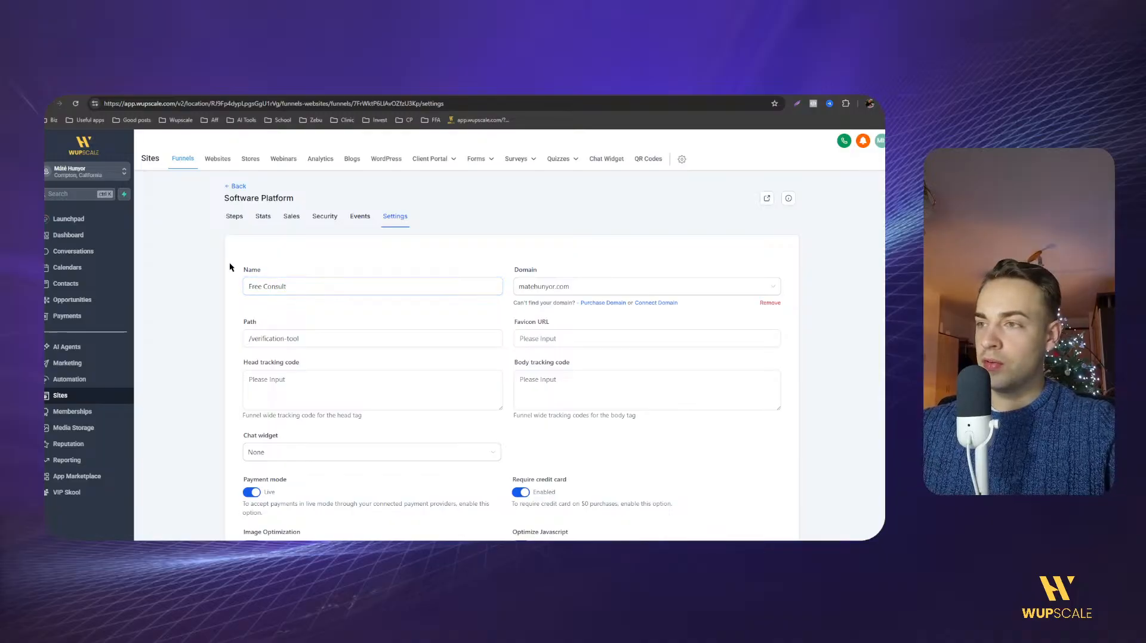
pyautogui.scroll(-3, 205, 311)
pyautogui.click(768, 493)
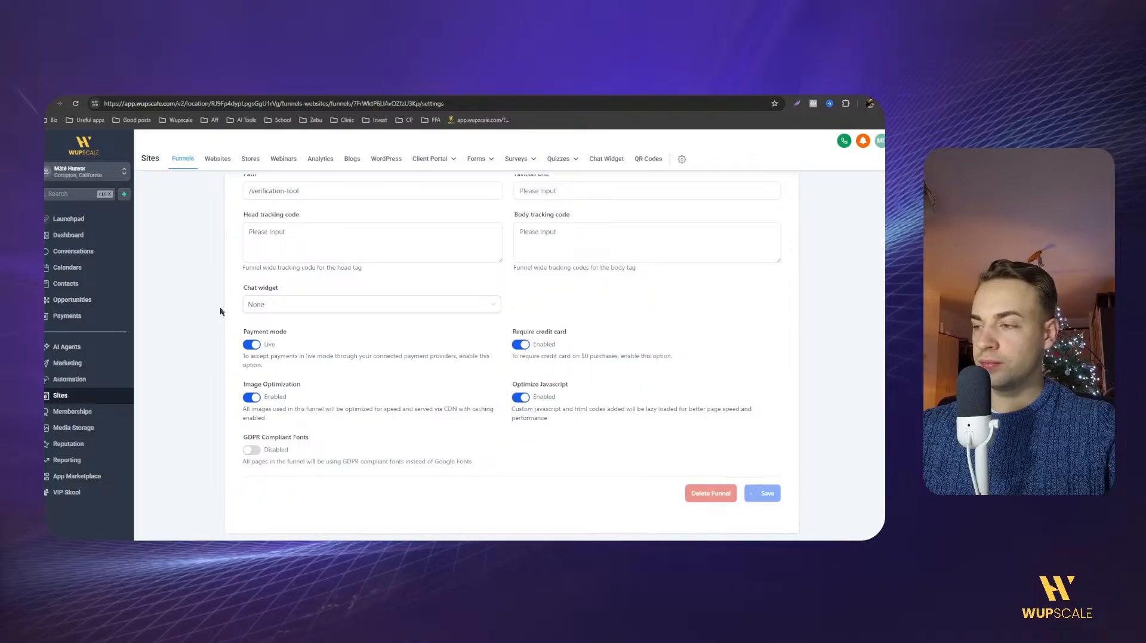
pyautogui.scroll(3, 220, 310)
pyautogui.scroll(-3, 220, 311)
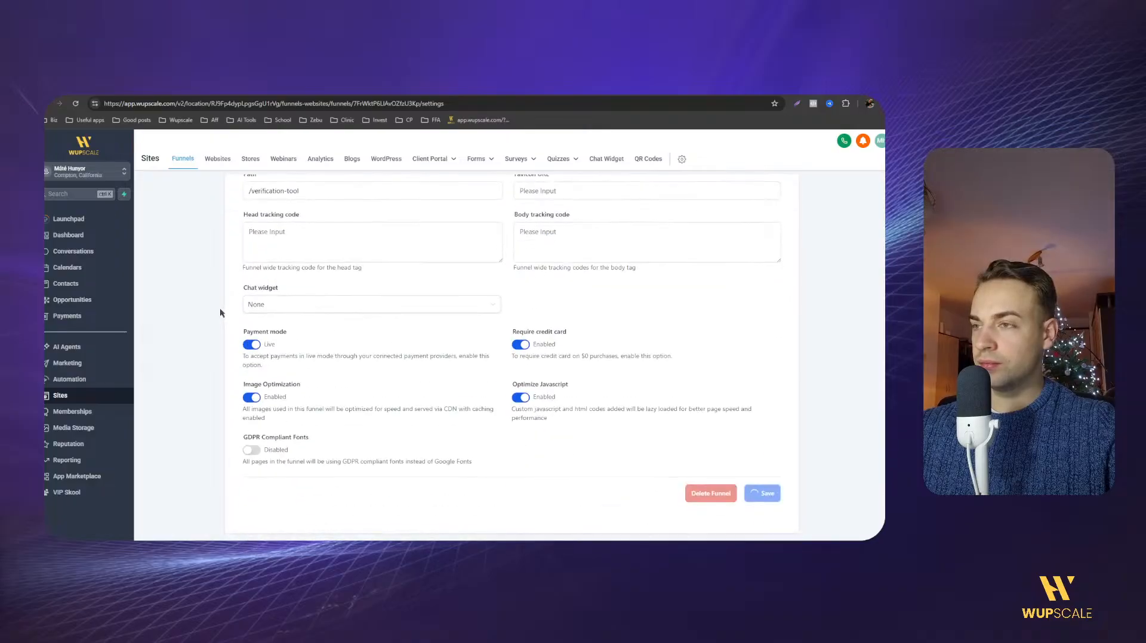
pyautogui.scroll(4, 219, 313)
# Rename the Landing Page step to "Free Consult", set its step URL to "/", and update the step.
pyautogui.click(234, 216)
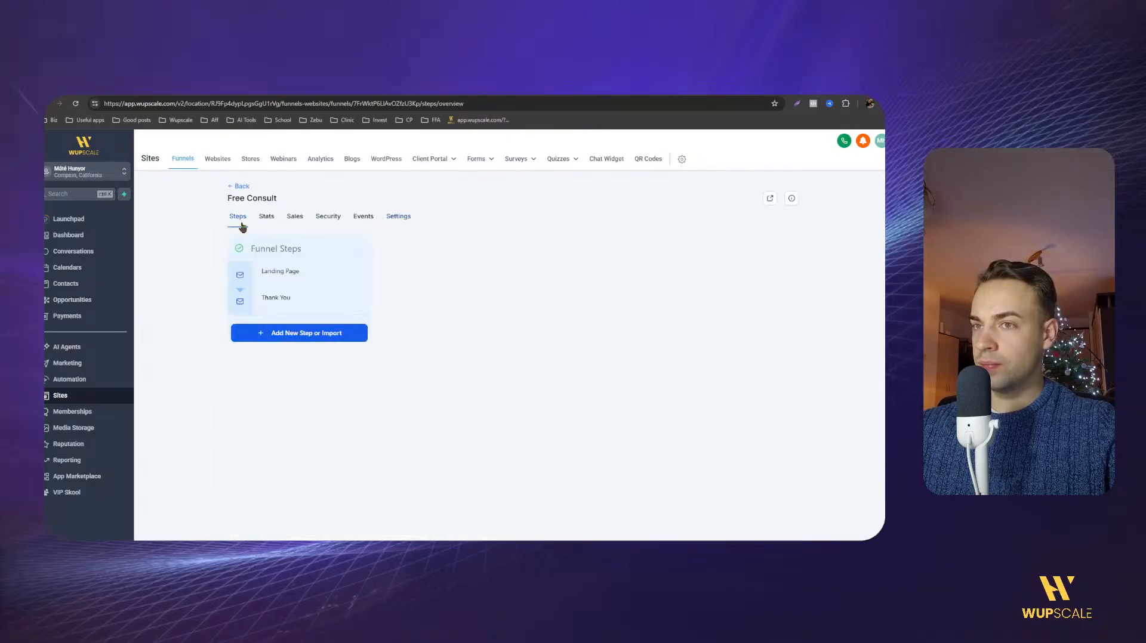
pyautogui.click(263, 282)
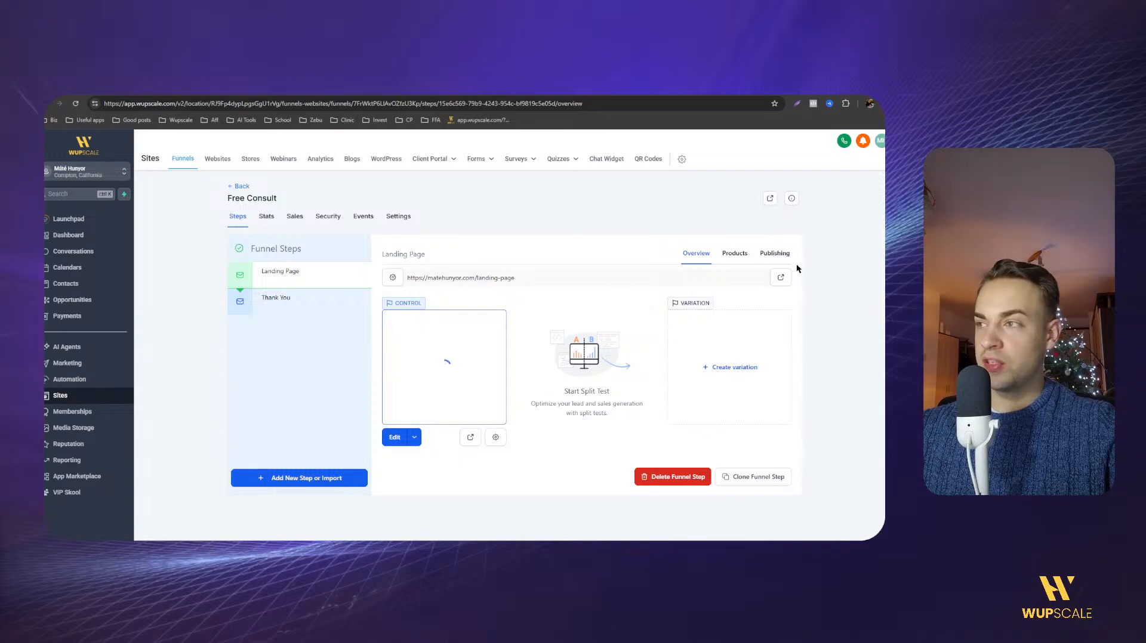
pyautogui.click(779, 255)
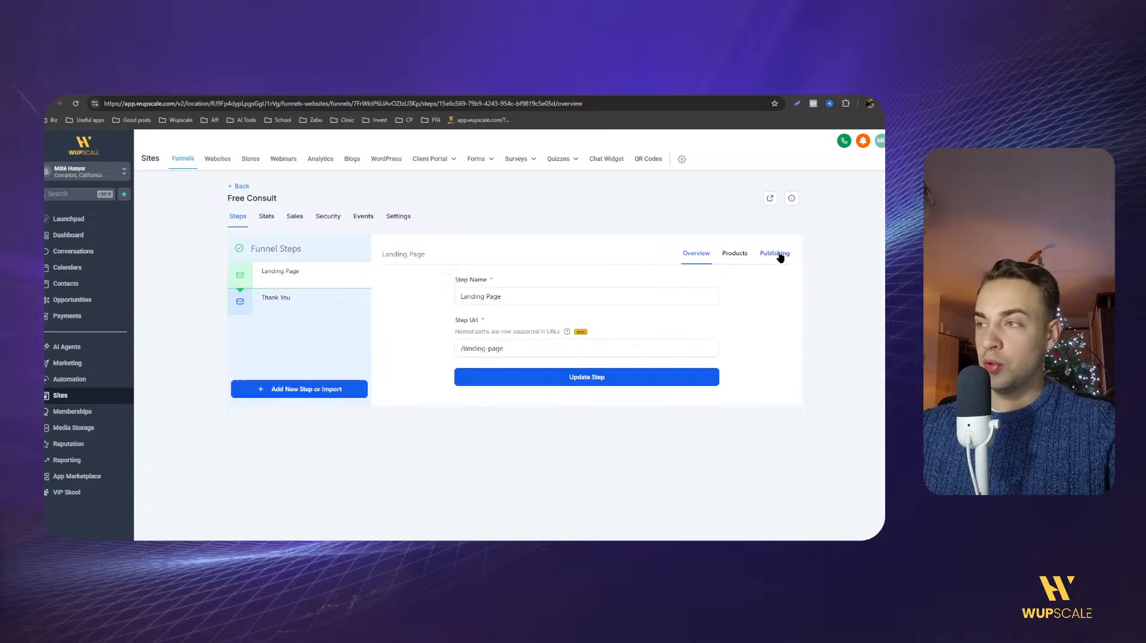
pyautogui.tripleClick(461, 297)
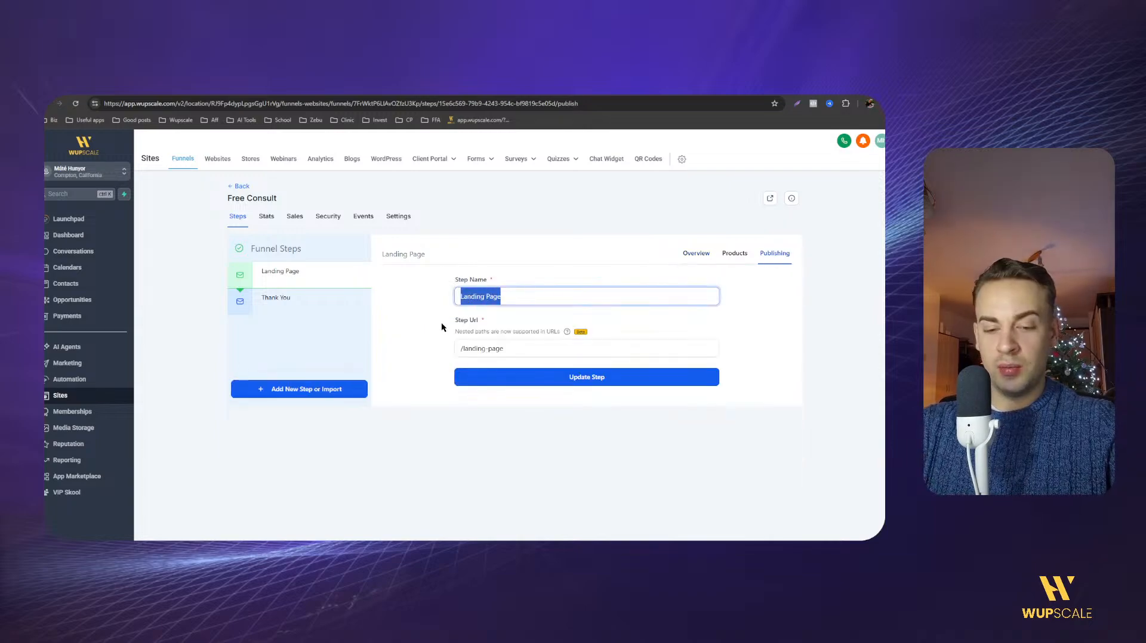
pyautogui.write('Free Consult')
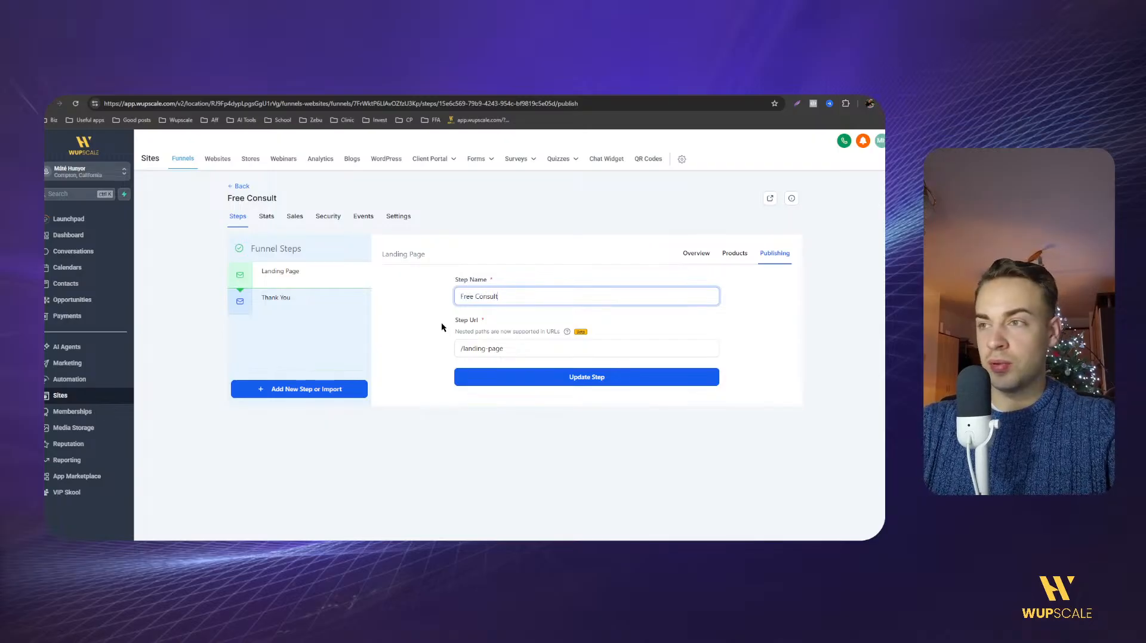
pyautogui.tripleClick(467, 349)
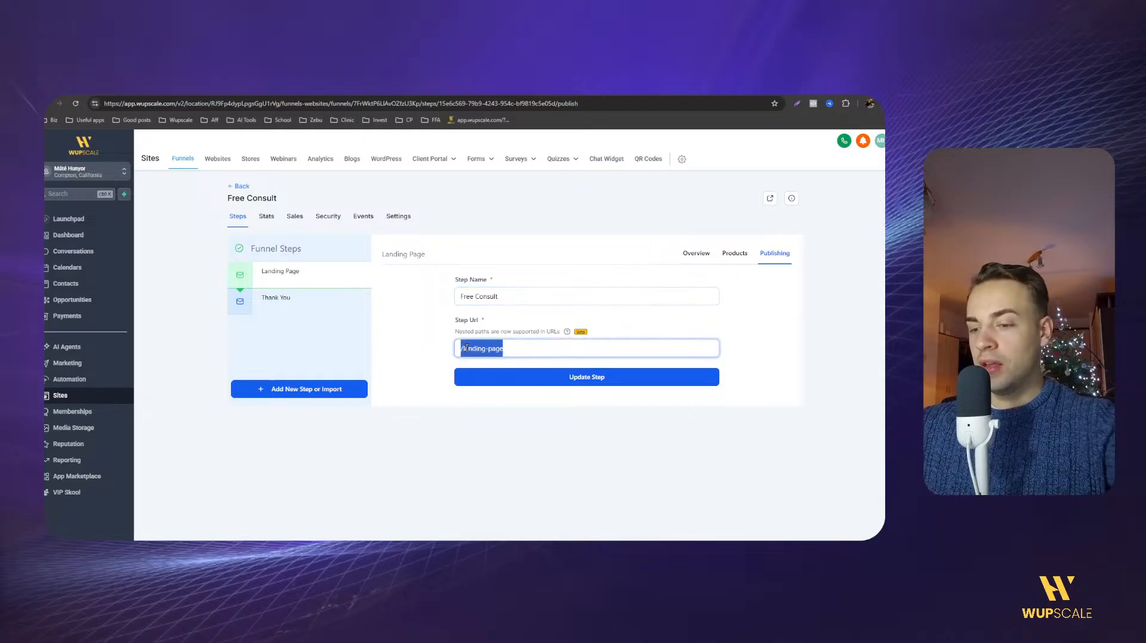
pyautogui.press('BackSpace')
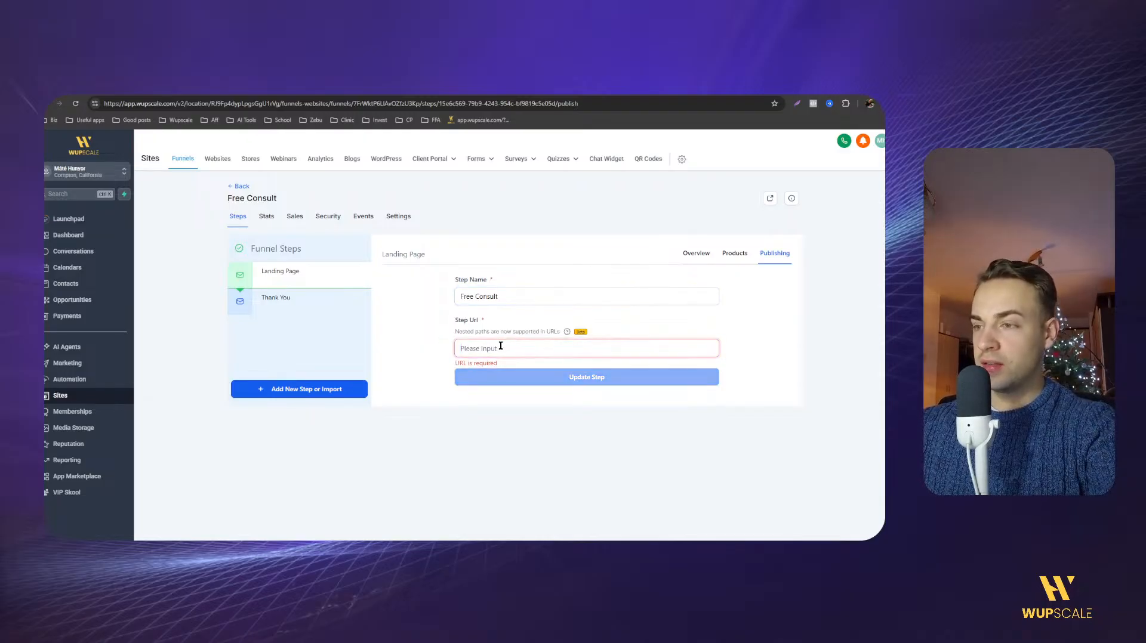
pyautogui.write('/')
pyautogui.click(519, 382)
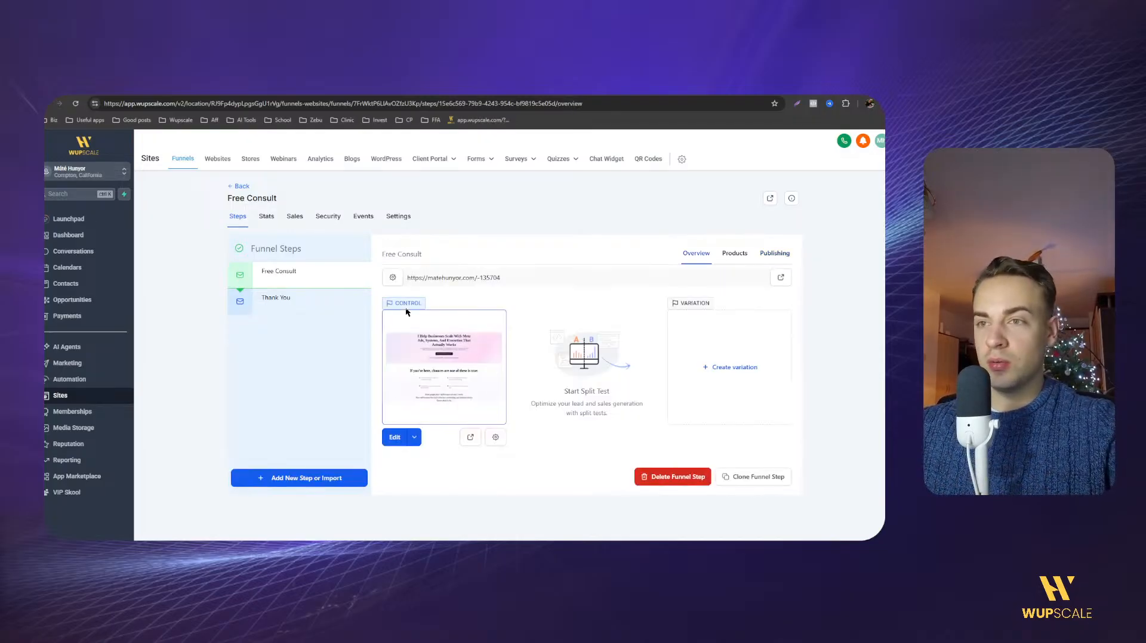
# Rename the Thank You step to "Booking" with the URL "/booking", update it, and return to the funnel list.
pyautogui.click(294, 298)
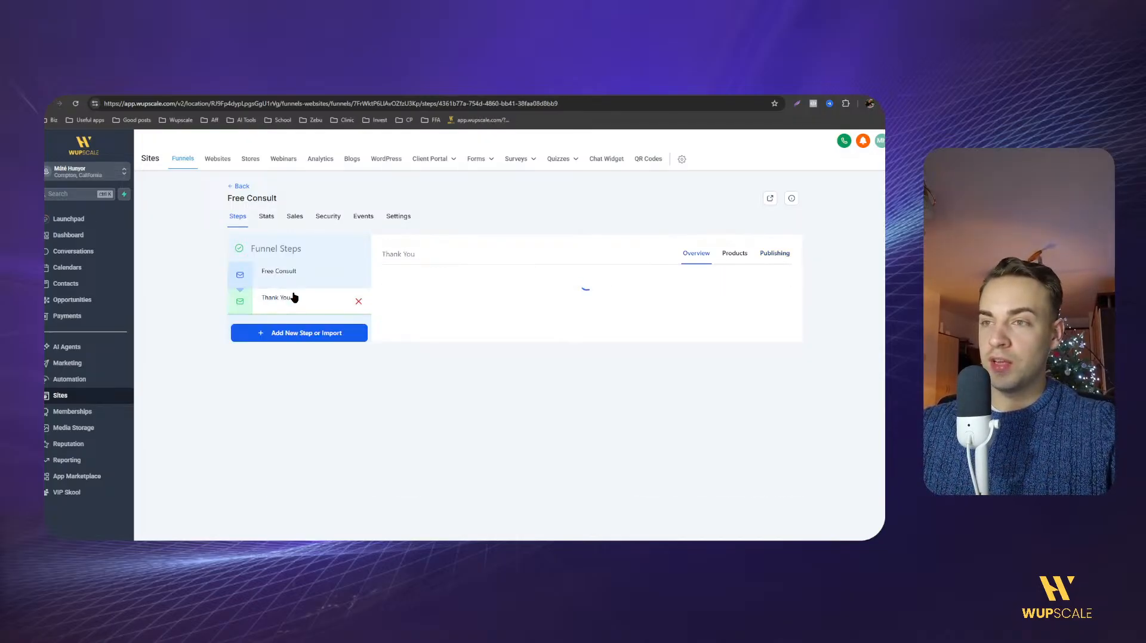
pyautogui.click(771, 255)
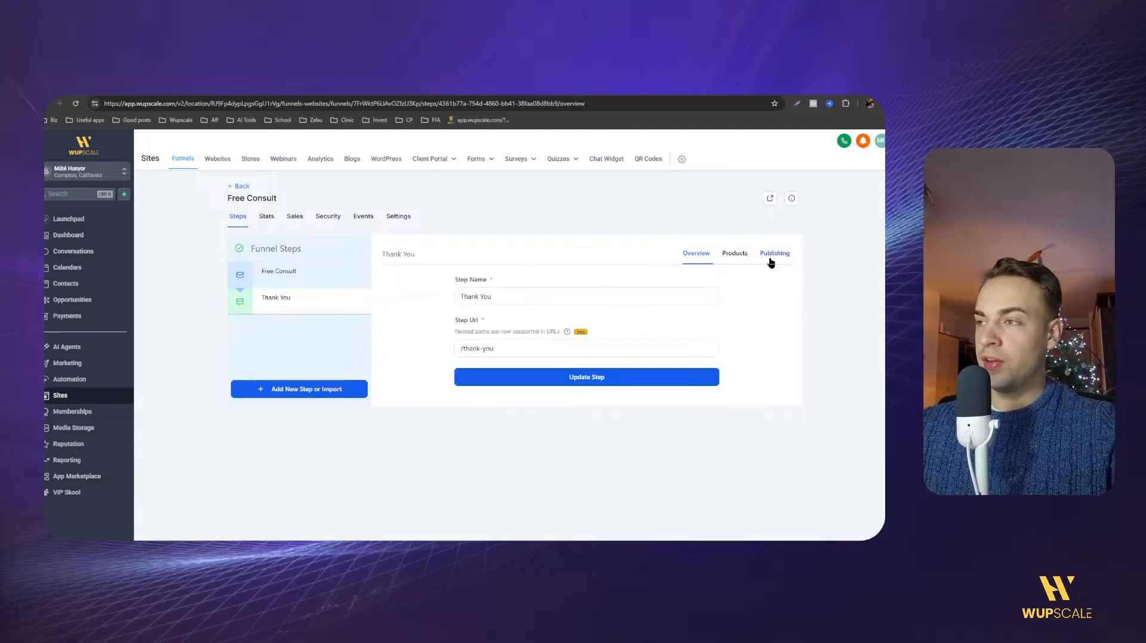
pyautogui.moveTo(504, 297); pyautogui.dragTo(315, 304)
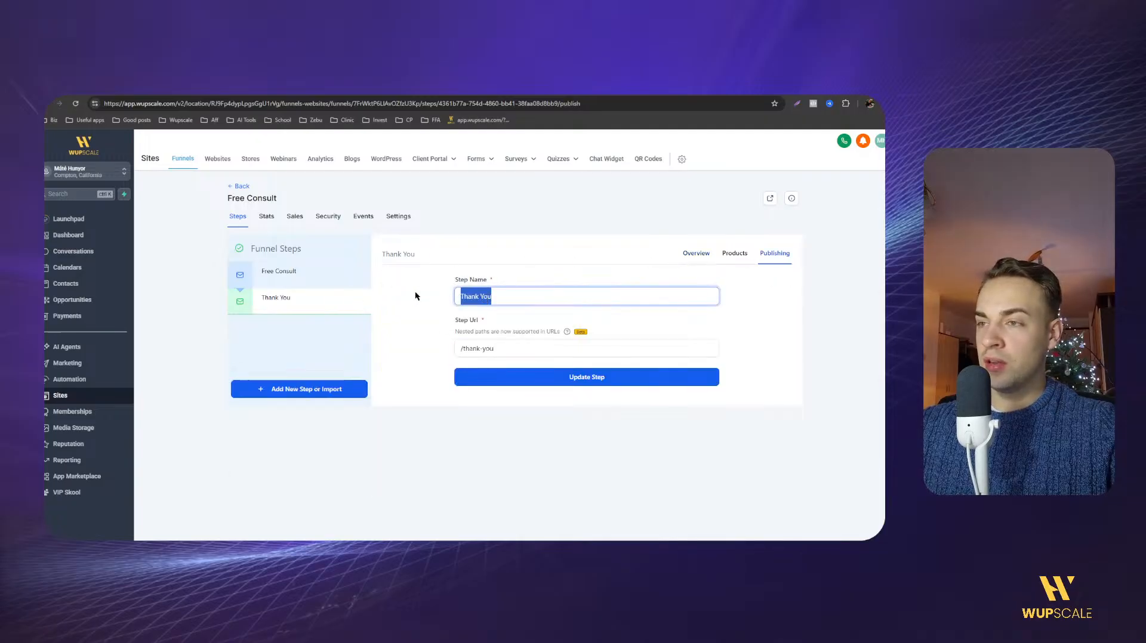
pyautogui.write('Booking')
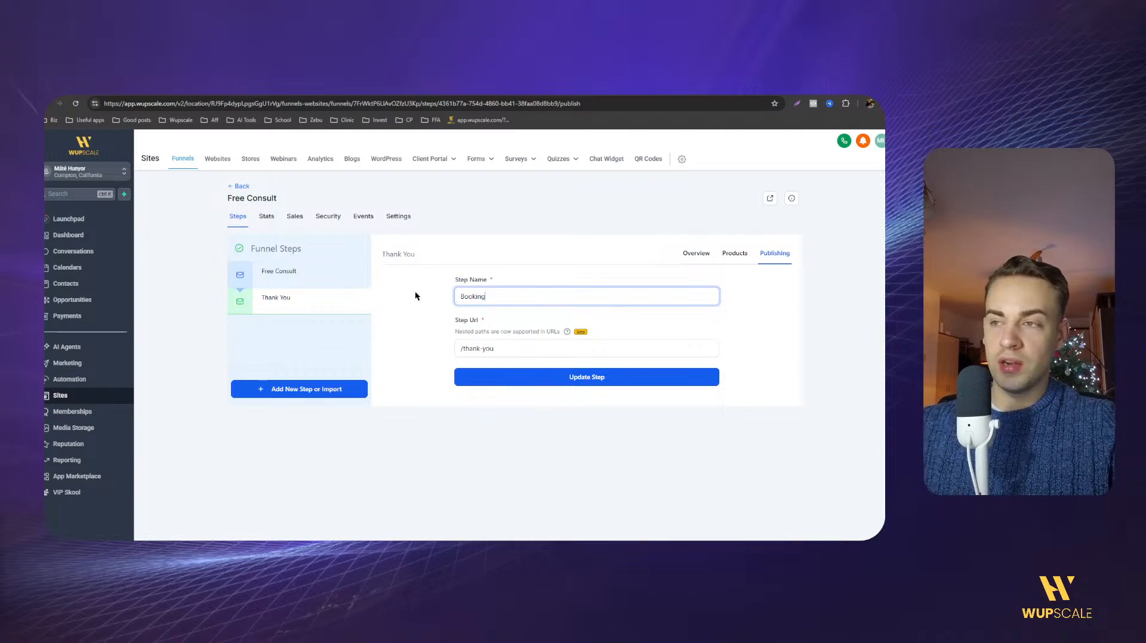
pyautogui.click(471, 348)
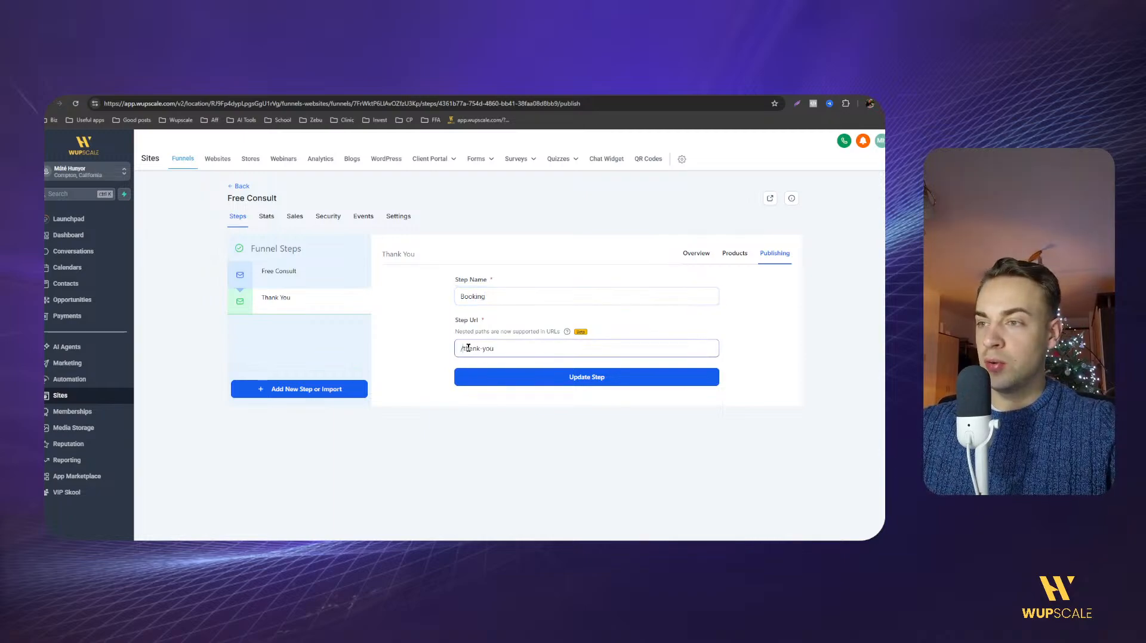
pyautogui.moveTo(463, 348); pyautogui.dragTo(546, 348)
pyautogui.write('boo')
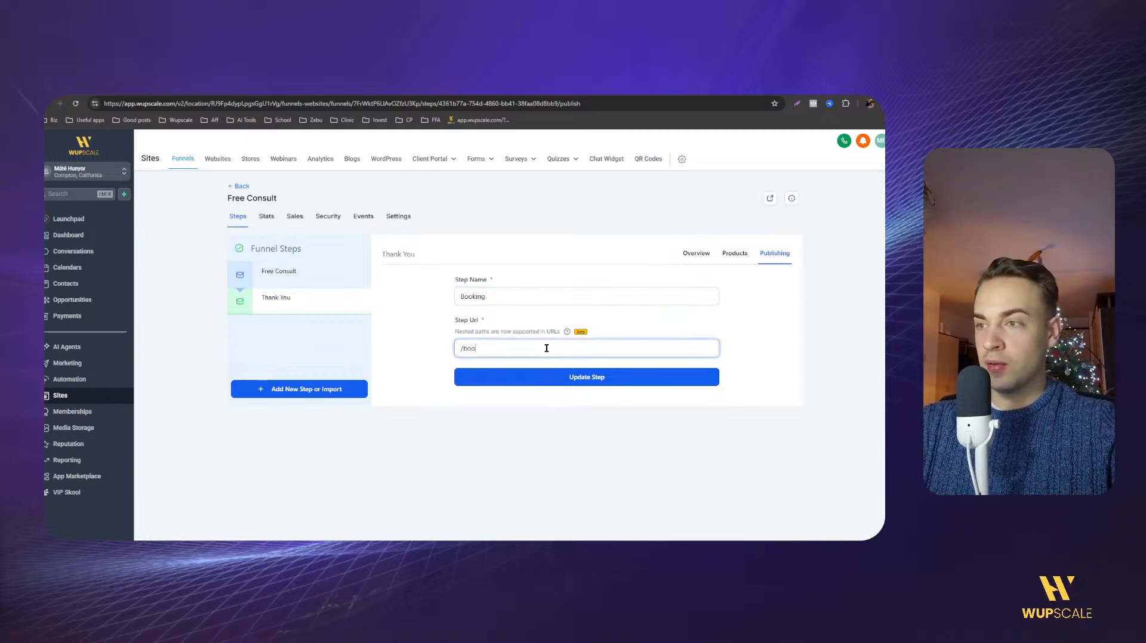
pyautogui.press('BackSpace')
pyautogui.press('BackSpace')
pyautogui.press('BackSpace')
pyautogui.write('king')
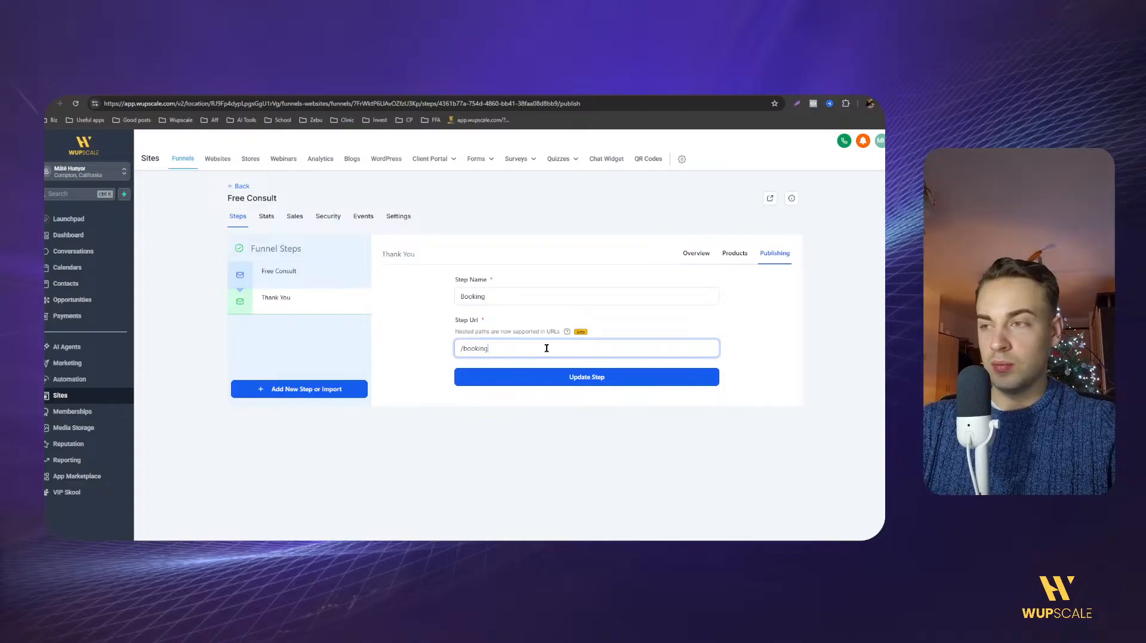
pyautogui.click(545, 376)
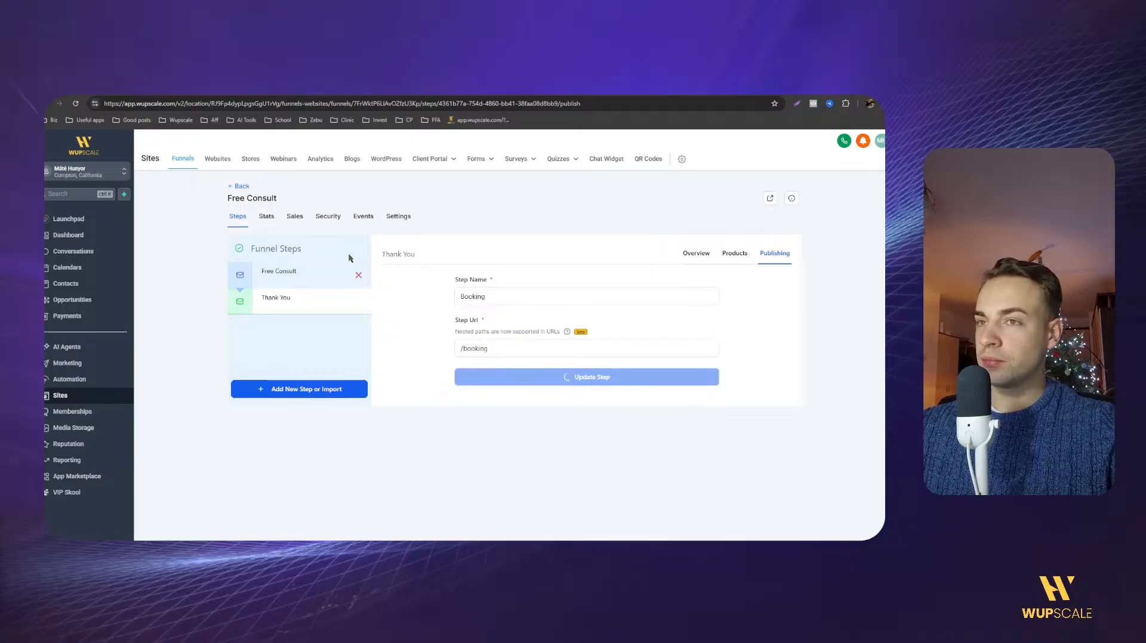
pyautogui.click(230, 187)
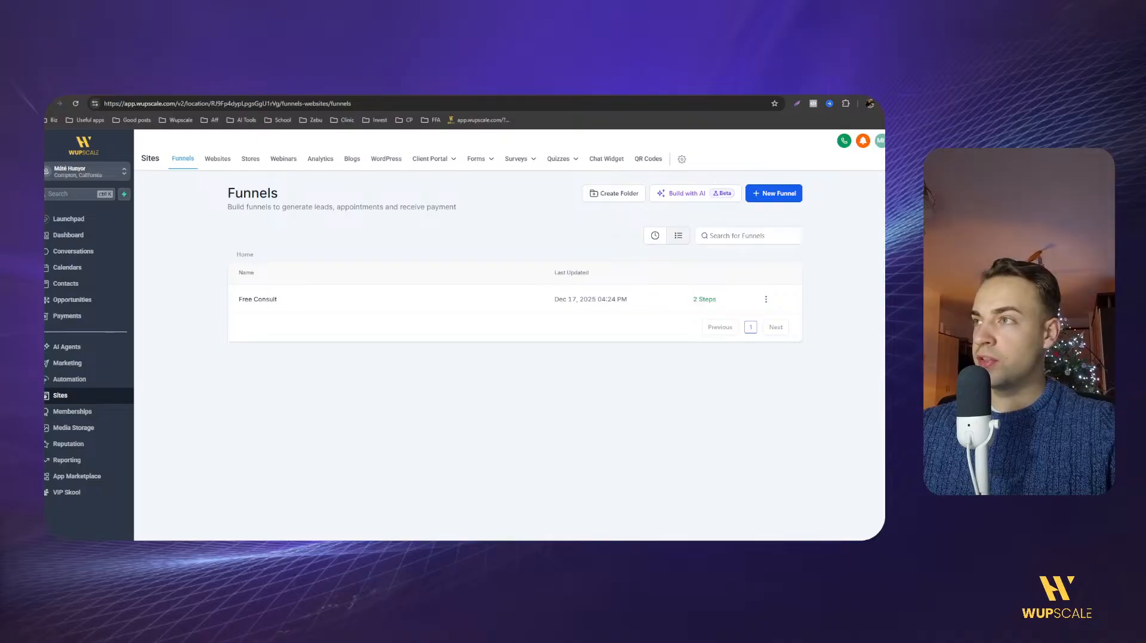
# Open the connected domain in a new browser tab and review the live landing page's headline and sections.
pyautogui.hotkey('ctrl', 't')
pyautogui.write('matehunyor.com')
pyautogui.press('Return')
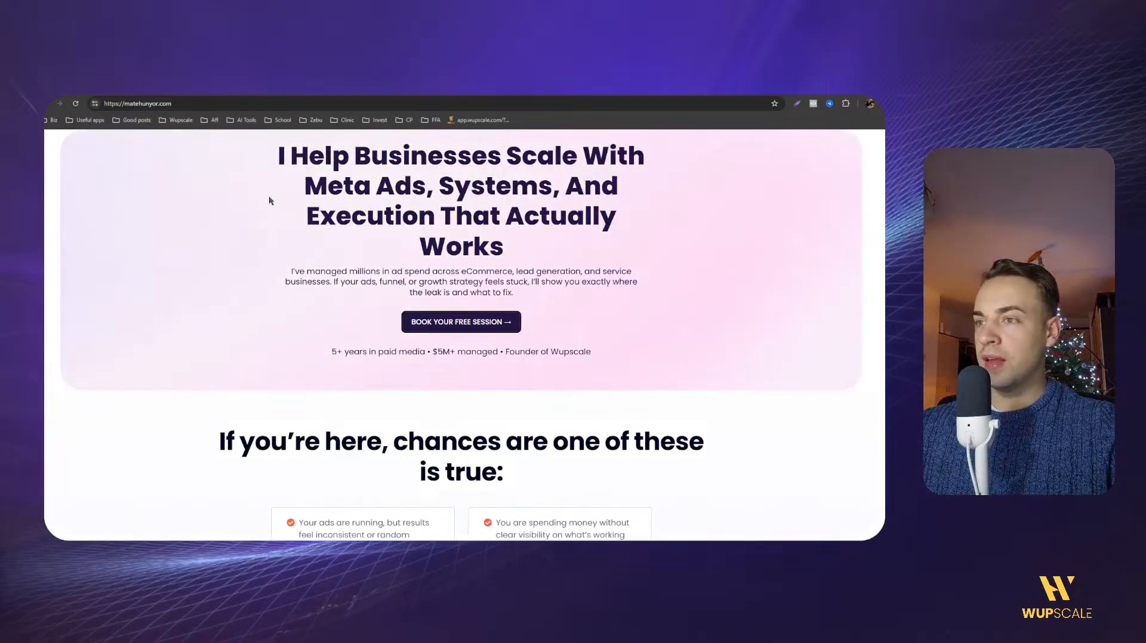
pyautogui.moveTo(275, 175); pyautogui.dragTo(630, 218)
pyautogui.click(672, 259)
pyautogui.scroll(-7, 657, 268)
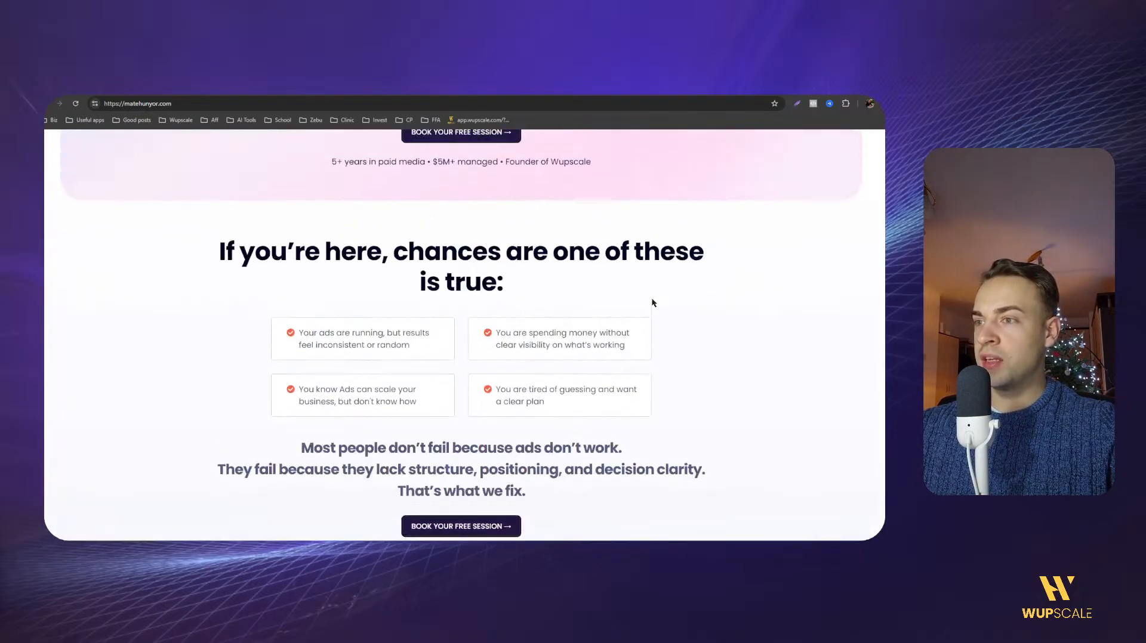
pyautogui.scroll(-1, 521, 293)
pyautogui.scroll(3, 474, 355)
pyautogui.scroll(5, 474, 355)
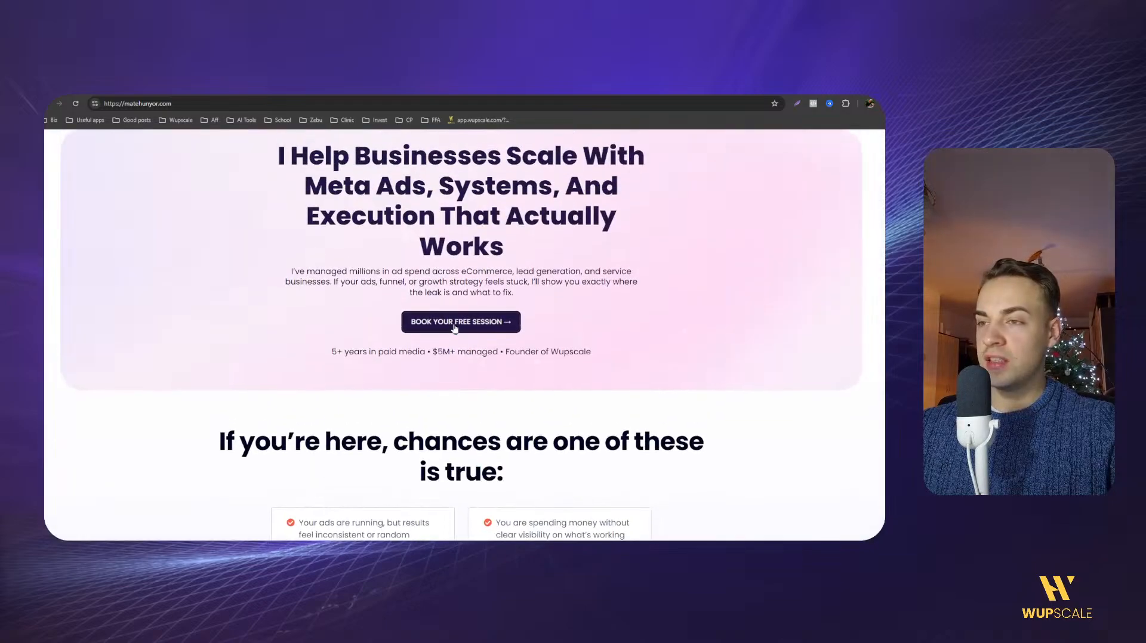
# Follow the landing page's "Book Your Free Session" link and examine the content of the live booking page.
pyautogui.click(444, 323)
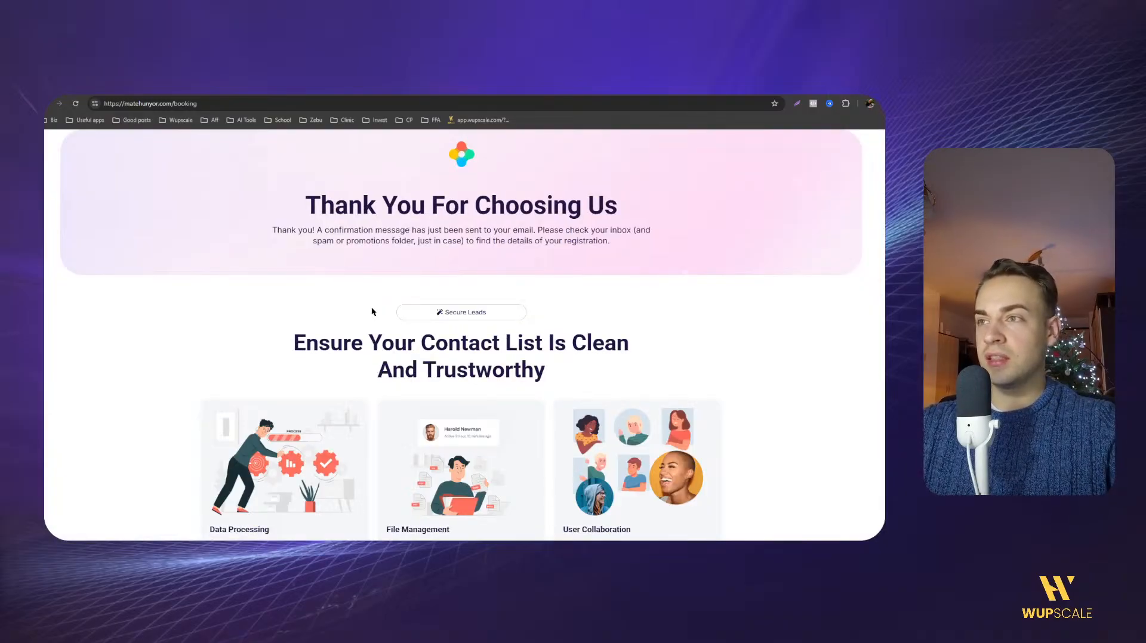
pyautogui.moveTo(266, 189); pyautogui.dragTo(499, 231)
pyautogui.click(463, 289)
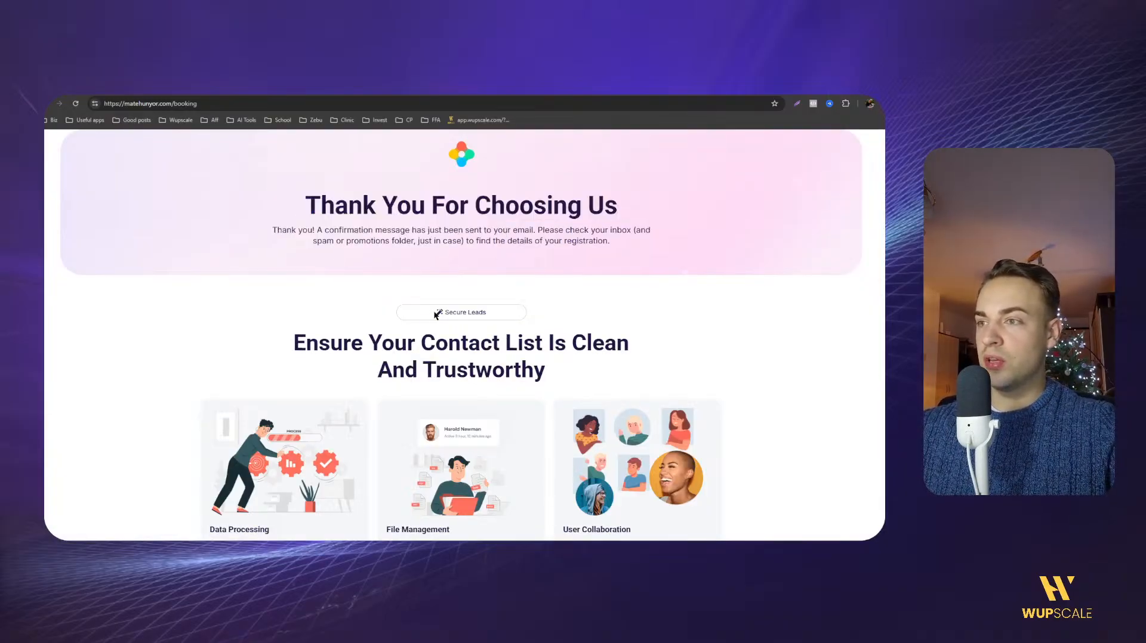
pyautogui.scroll(-10, 292, 326)
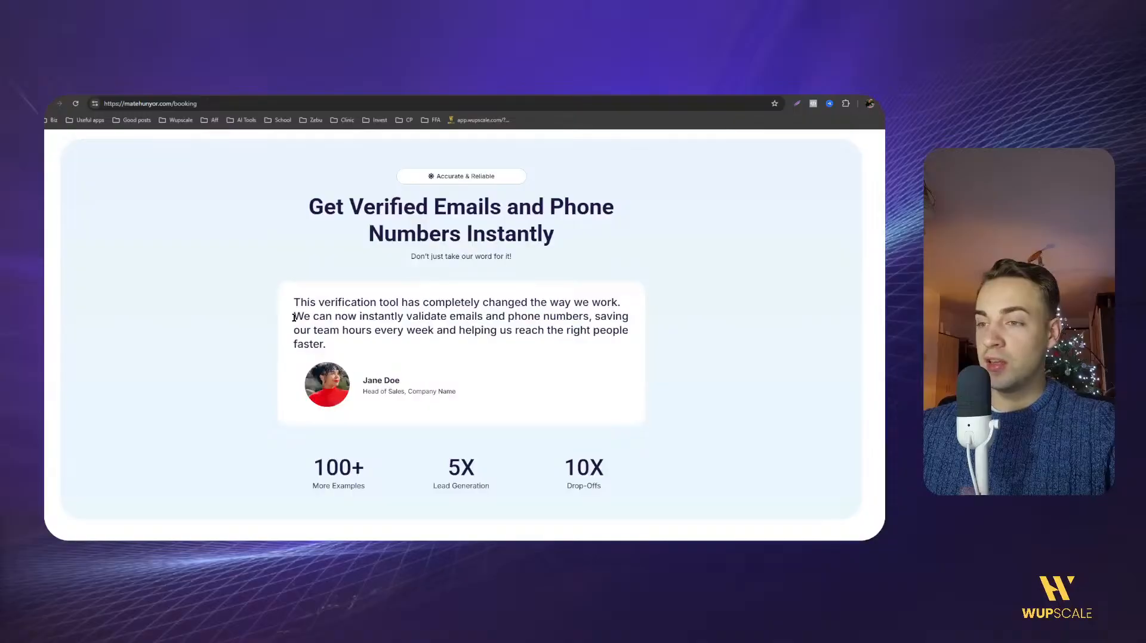
pyautogui.scroll(10, 293, 318)
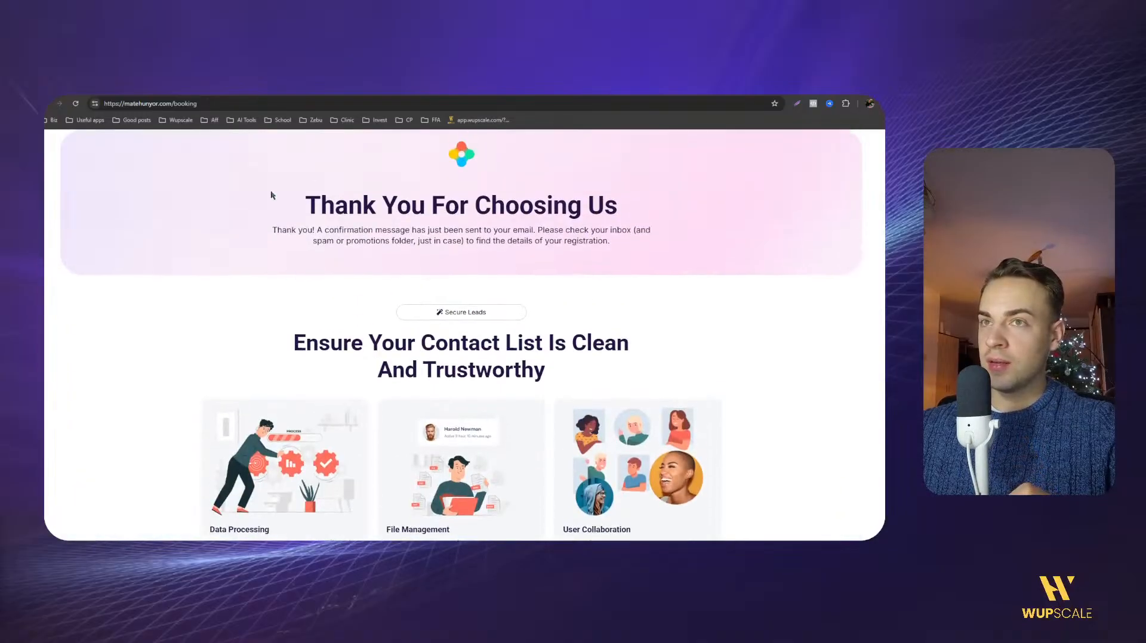
pyautogui.moveTo(272, 196); pyautogui.dragTo(558, 231)
pyautogui.click(597, 233)
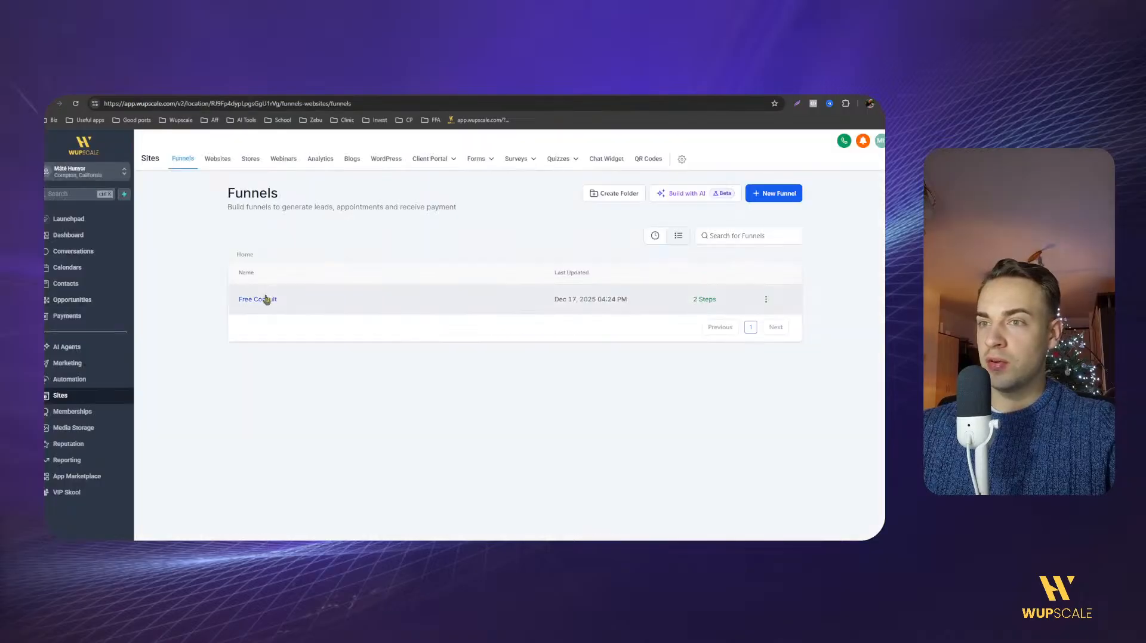
# Open the Free Consult funnel's Booking step in the page editor and select its calendar element.
pyautogui.click(264, 299)
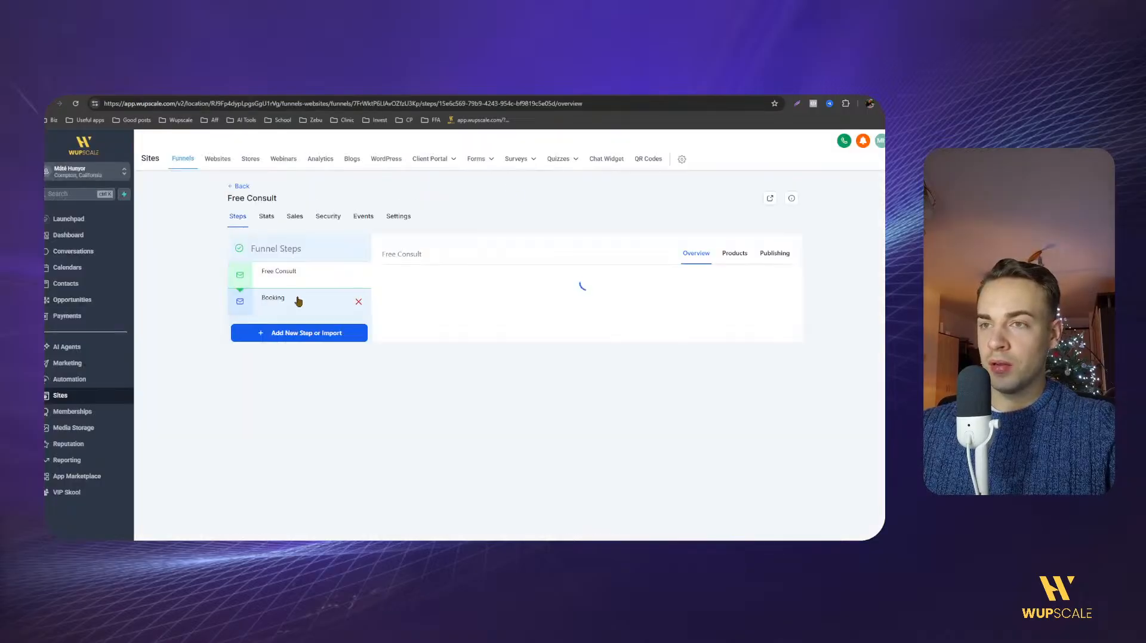
pyautogui.click(299, 301)
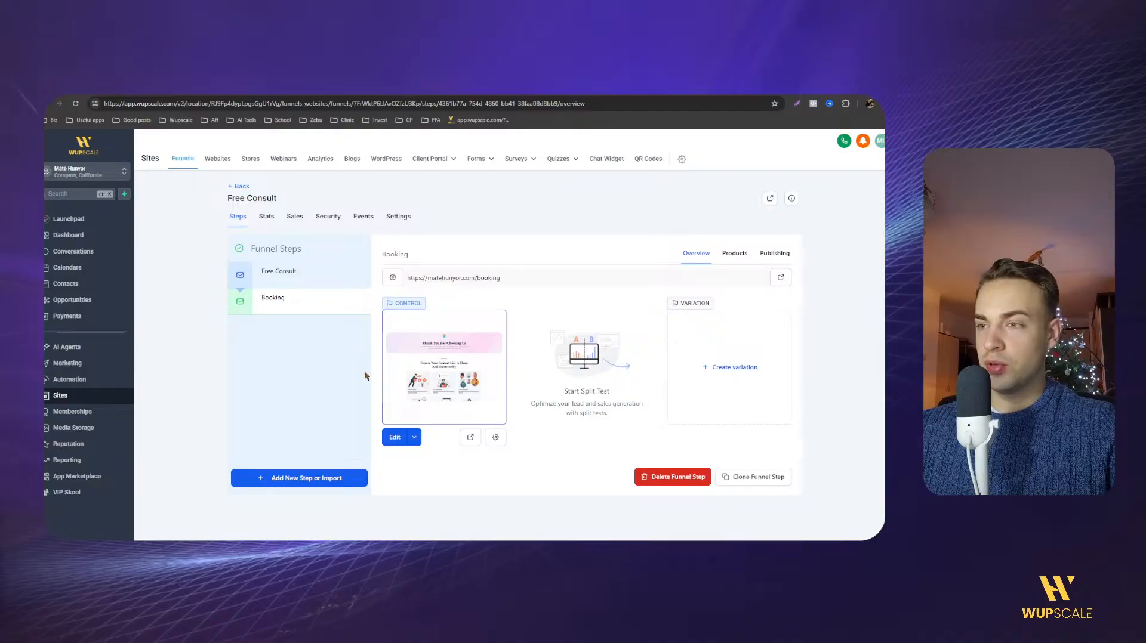
pyautogui.click(396, 440)
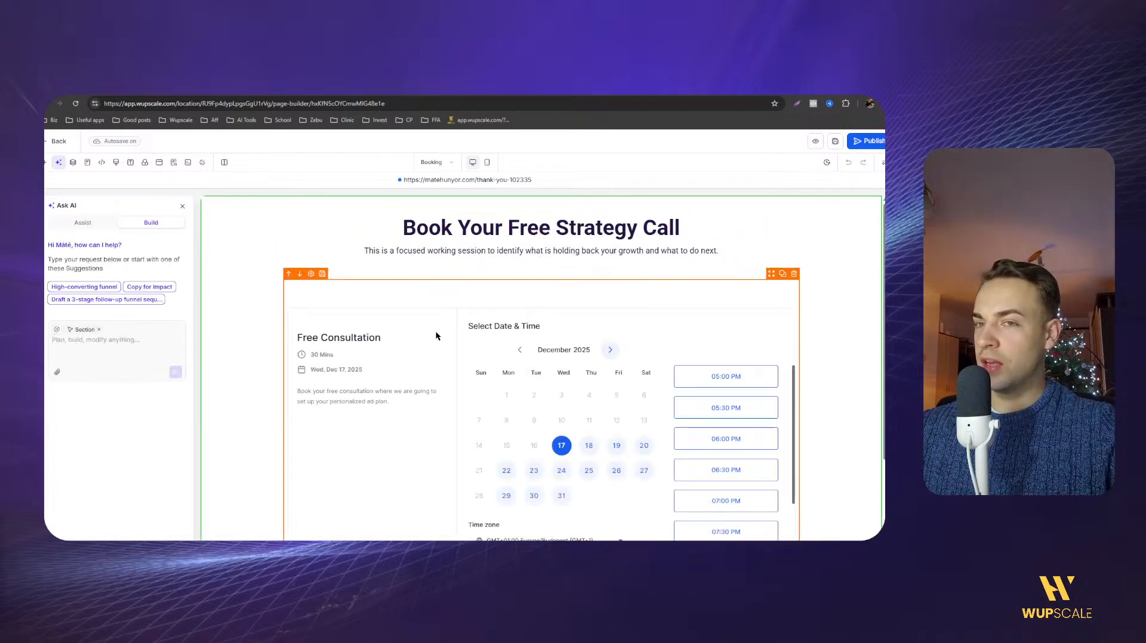
pyautogui.click(436, 336)
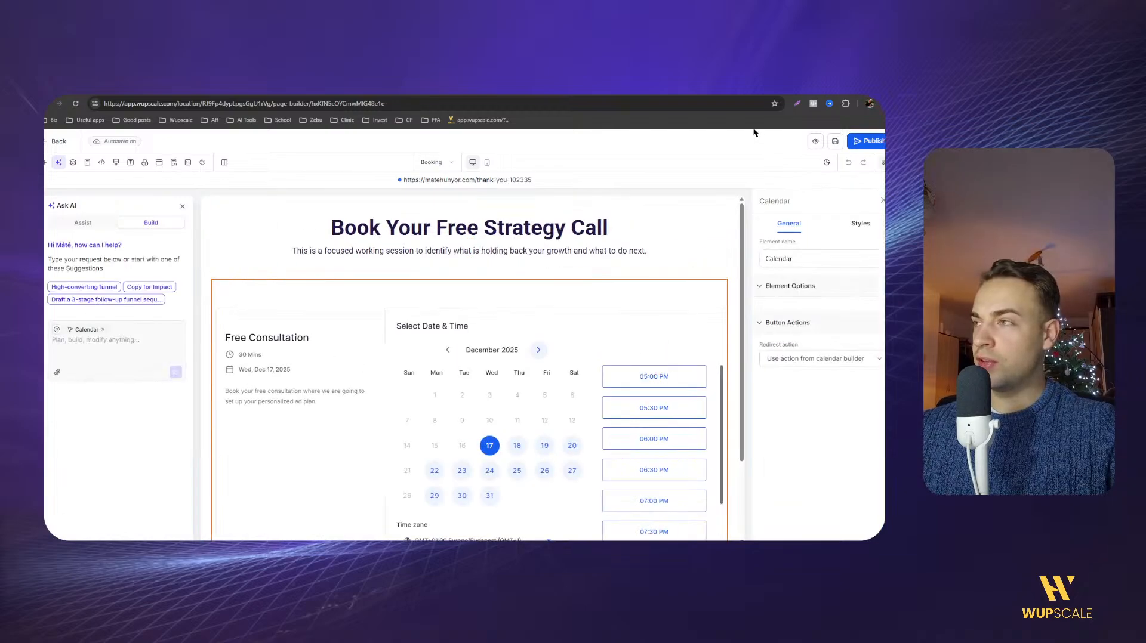
# Preview the booking page and check the calendar's available time slots for December 23, 24 and 25, 2025.
pyautogui.click(816, 142)
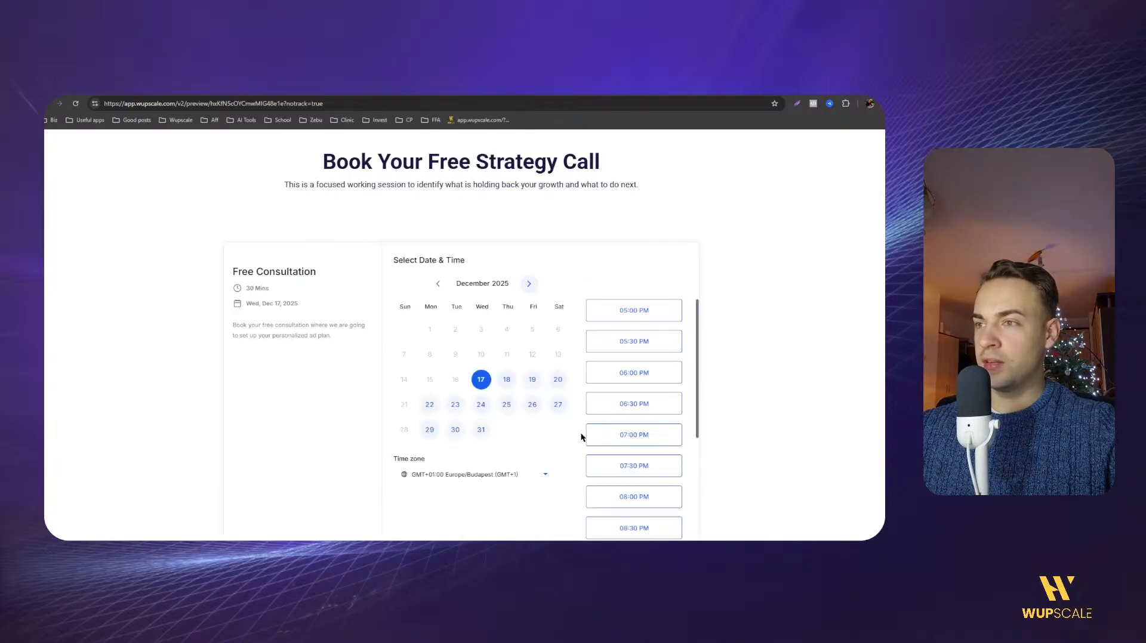
pyautogui.scroll(-1, 427, 385)
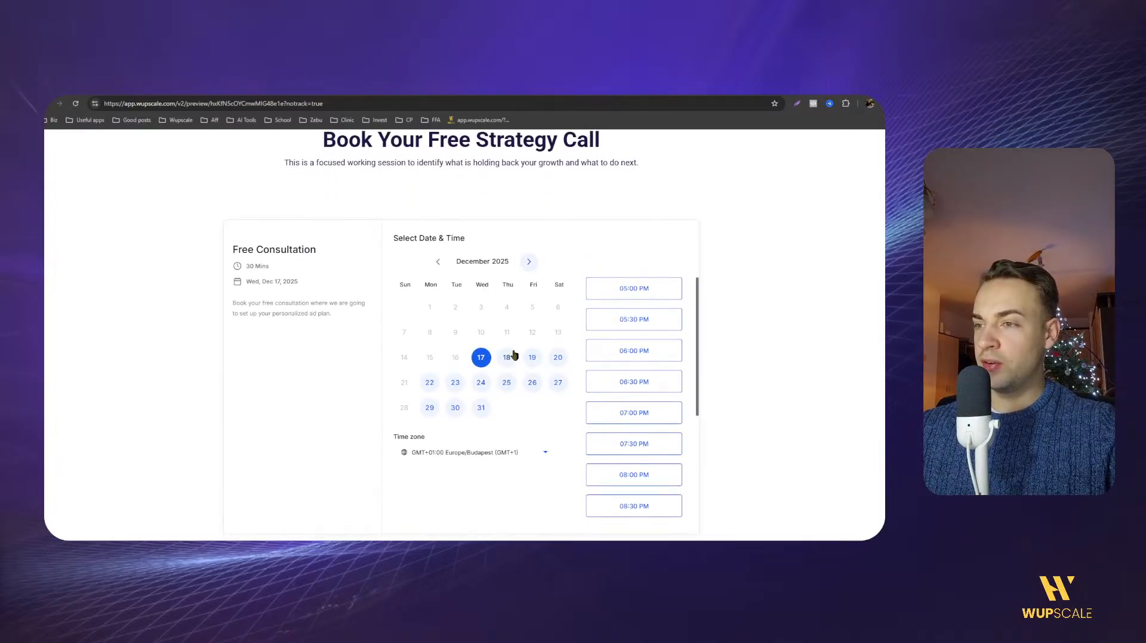
pyautogui.scroll(-3, 627, 320)
pyautogui.scroll(3, 637, 382)
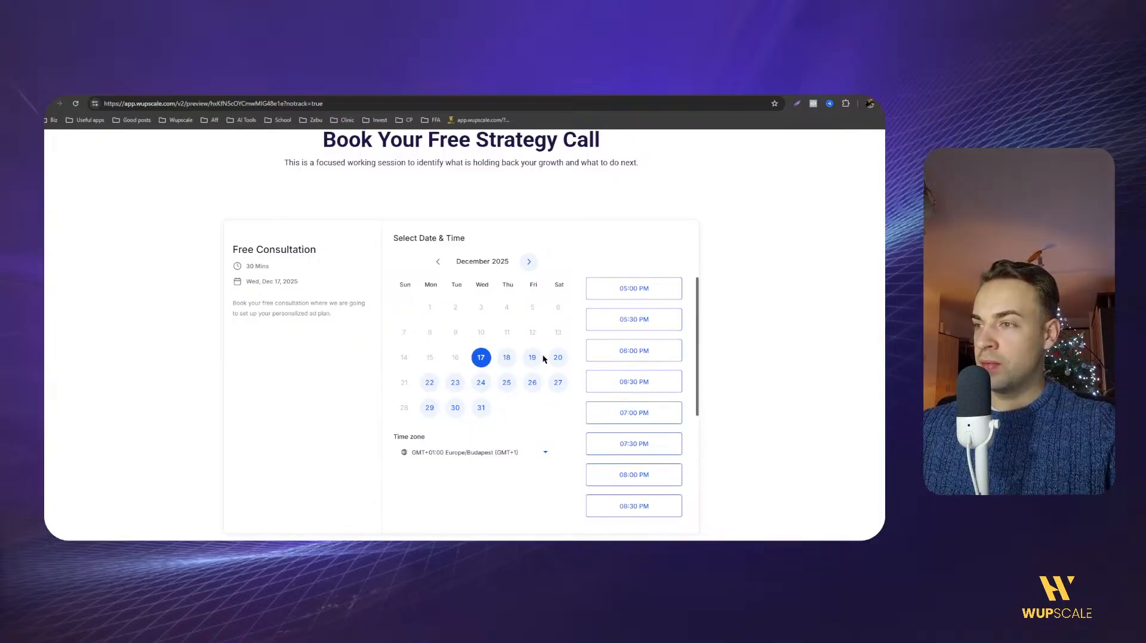
pyautogui.click(457, 385)
pyautogui.scroll(-5, 634, 352)
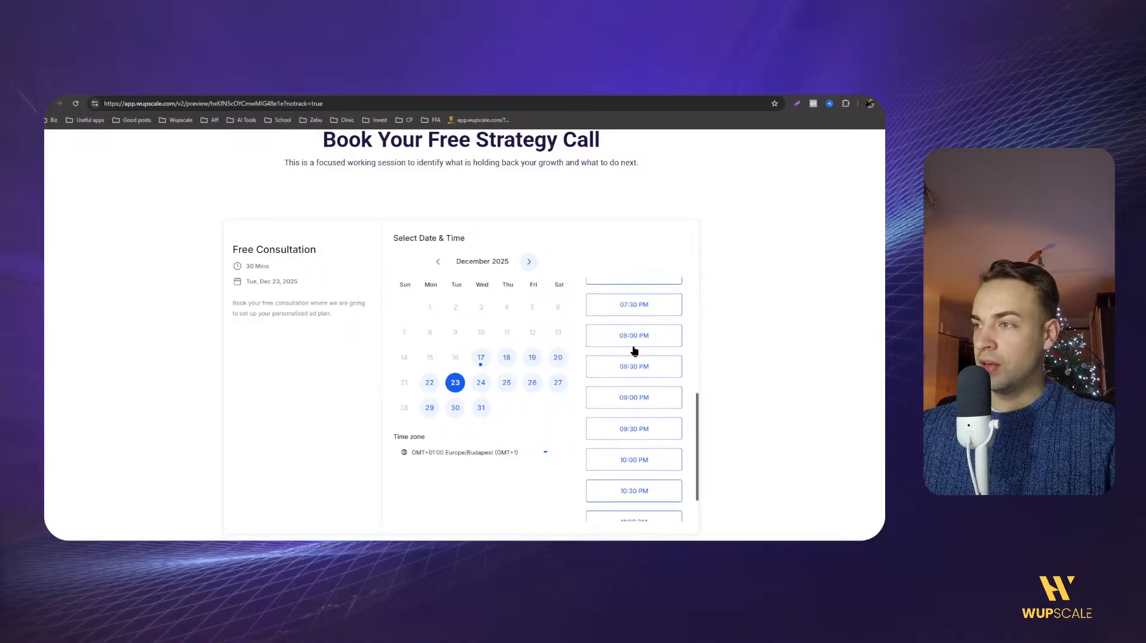
pyautogui.scroll(1, 545, 413)
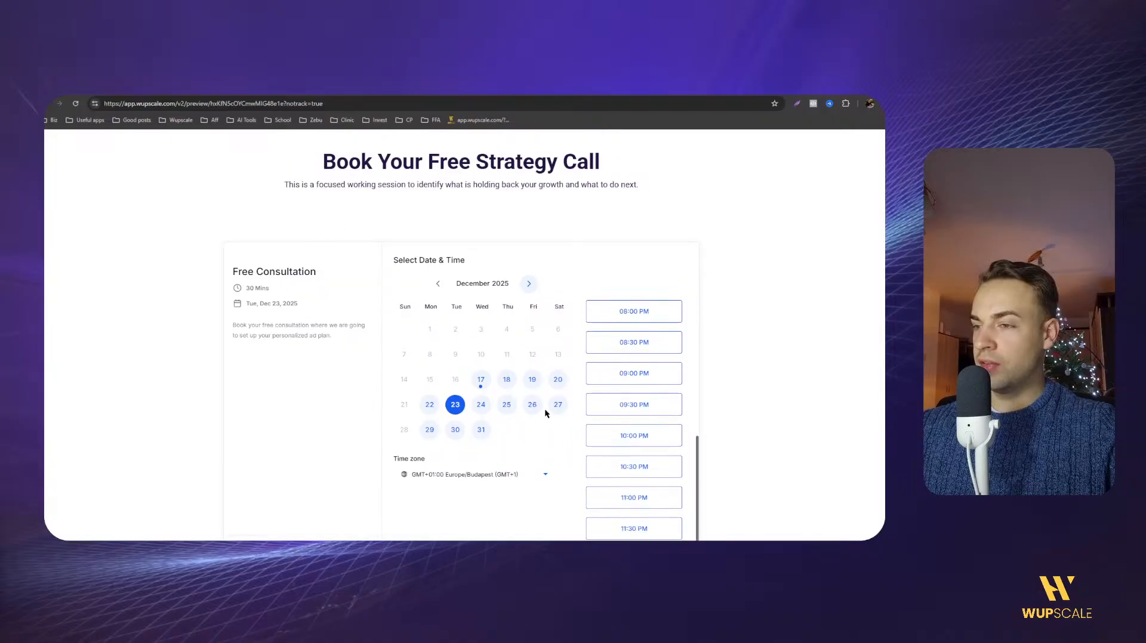
pyautogui.click(485, 404)
pyautogui.scroll(-5, 626, 389)
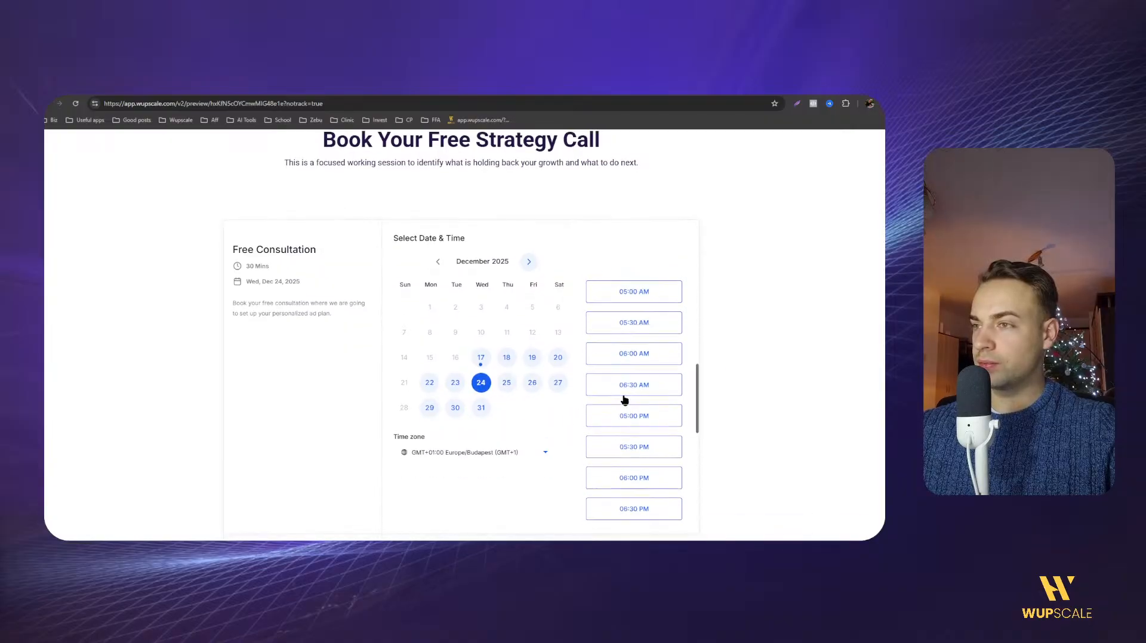
pyautogui.click(507, 383)
pyautogui.scroll(1, 313, 372)
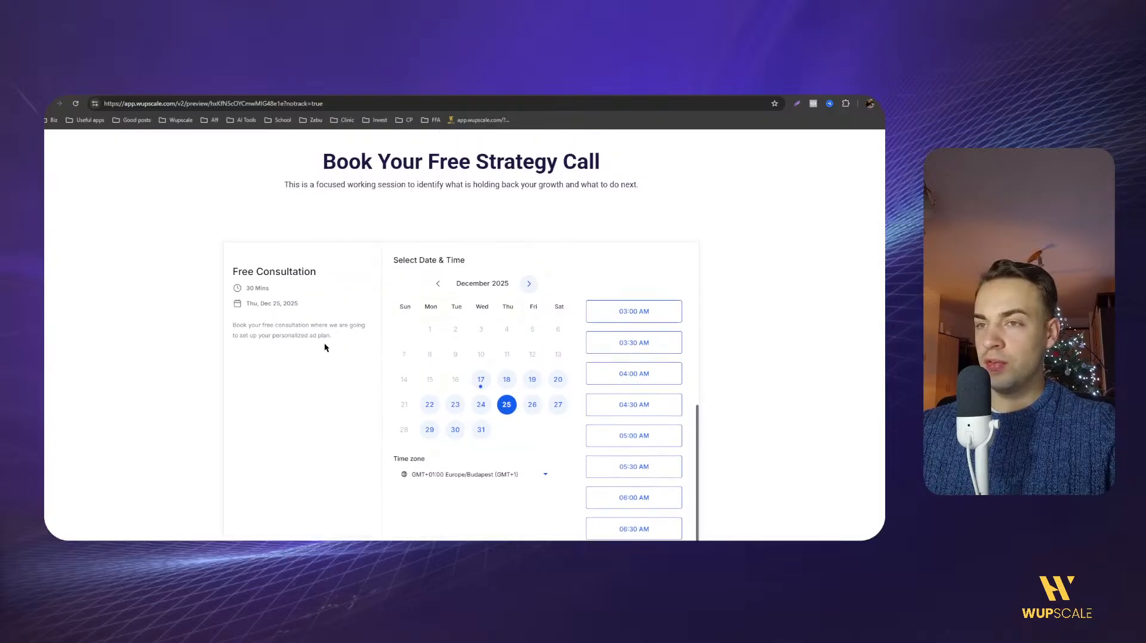
pyautogui.moveTo(402, 160); pyautogui.dragTo(472, 161)
pyautogui.click(472, 161)
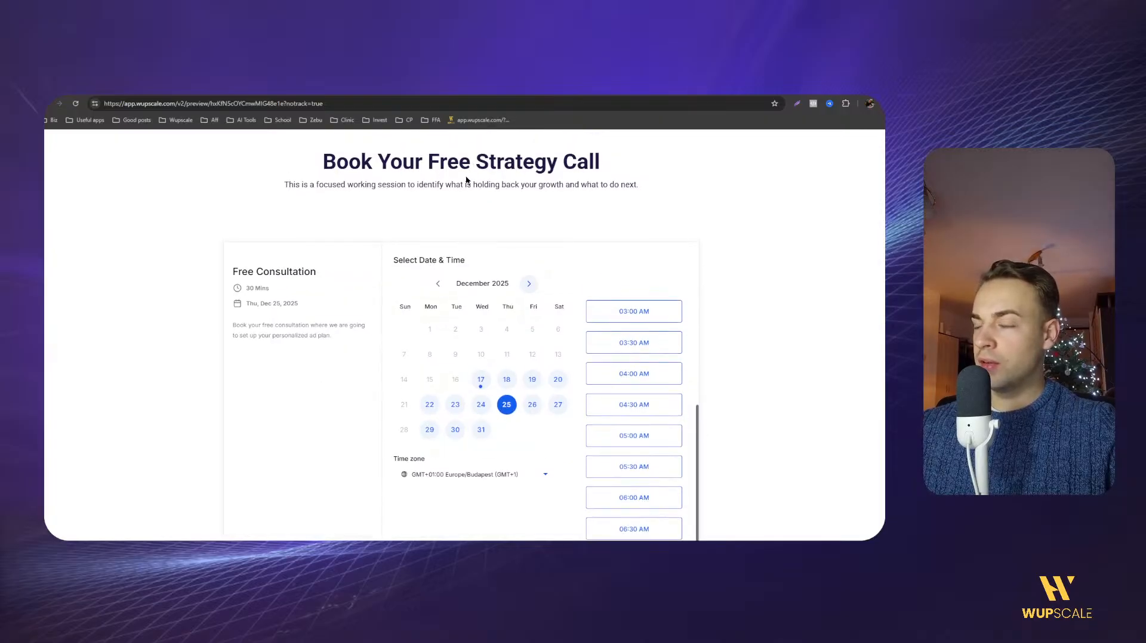
# Consult the checklist's "Creating a pipeline" item in the Google Docs document, leave the page editor and open the list of opportunity pipelines.
pyautogui.click(453, 90)
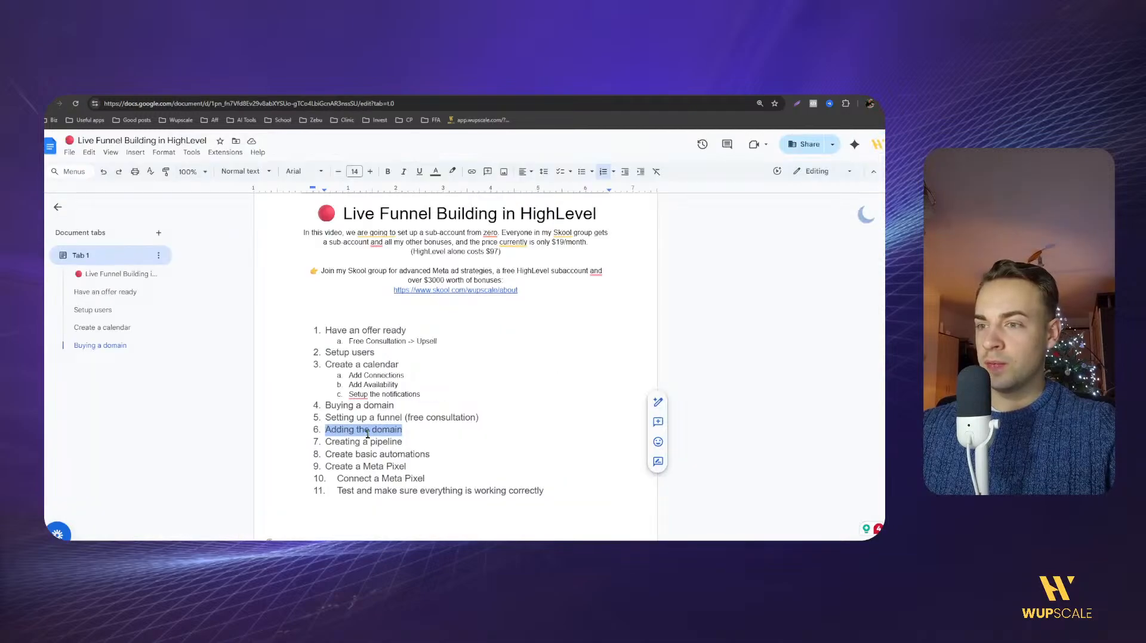
pyautogui.click(377, 442)
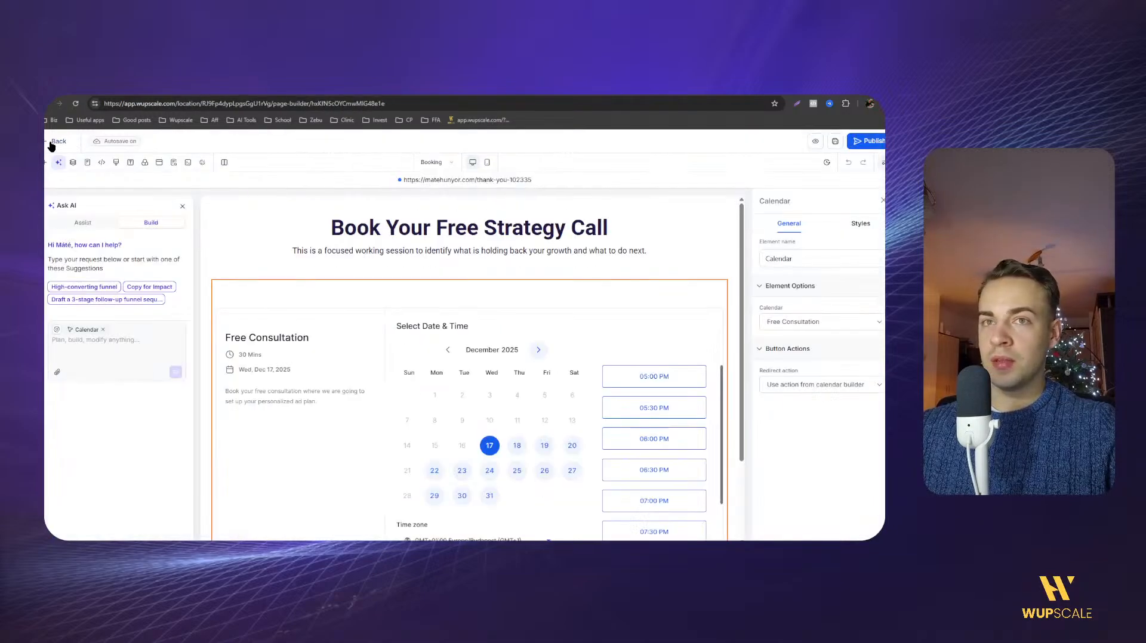
pyautogui.click(55, 142)
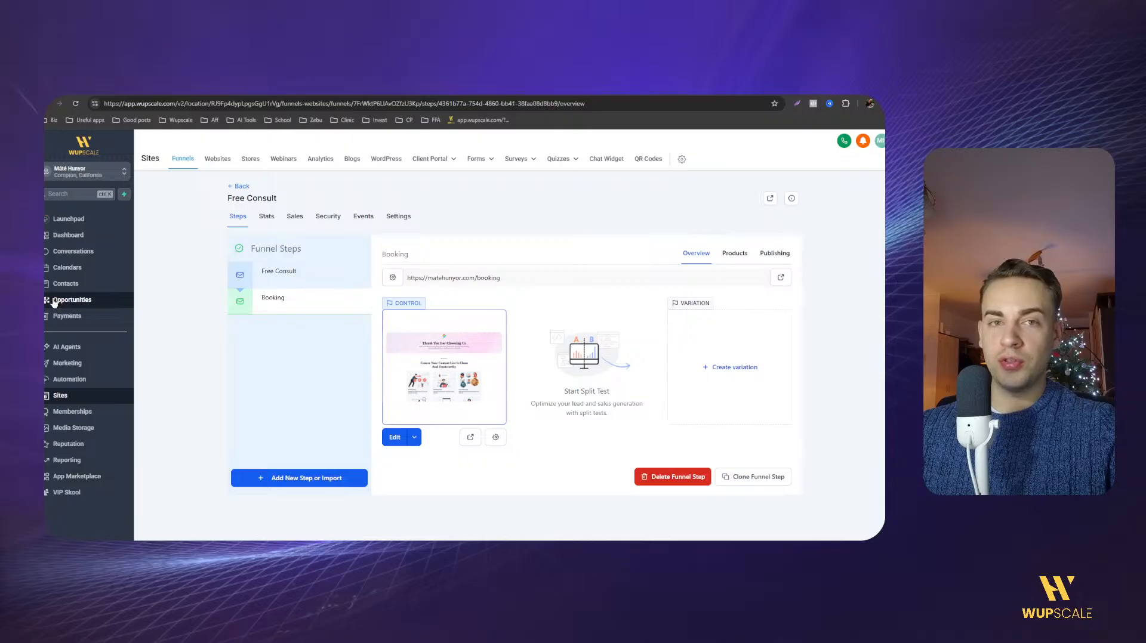
pyautogui.click(55, 301)
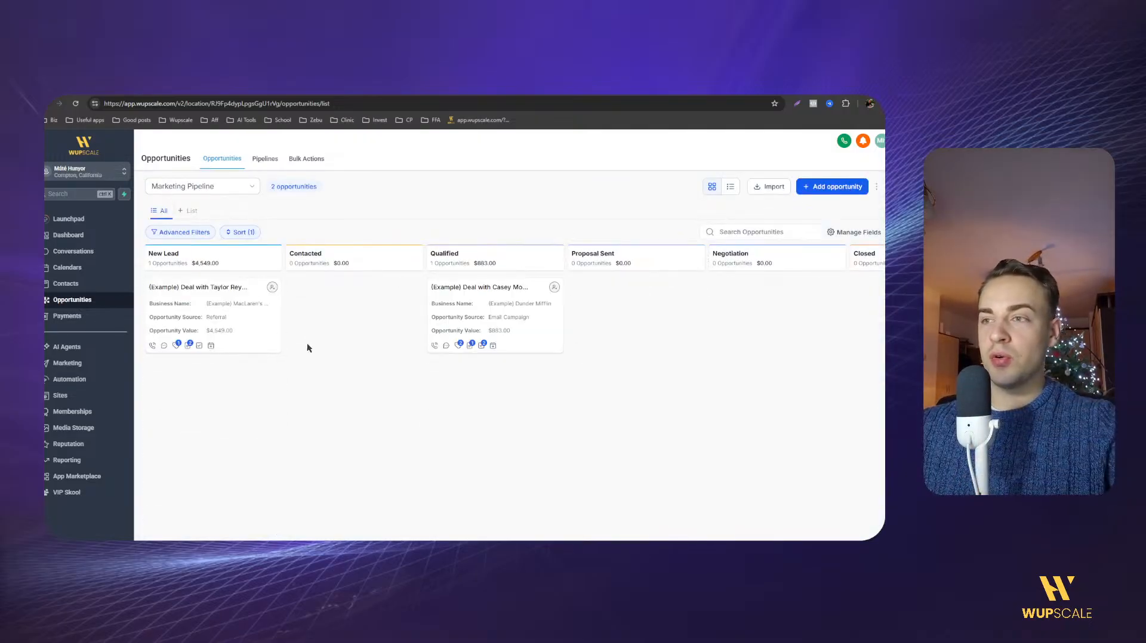
pyautogui.click(253, 167)
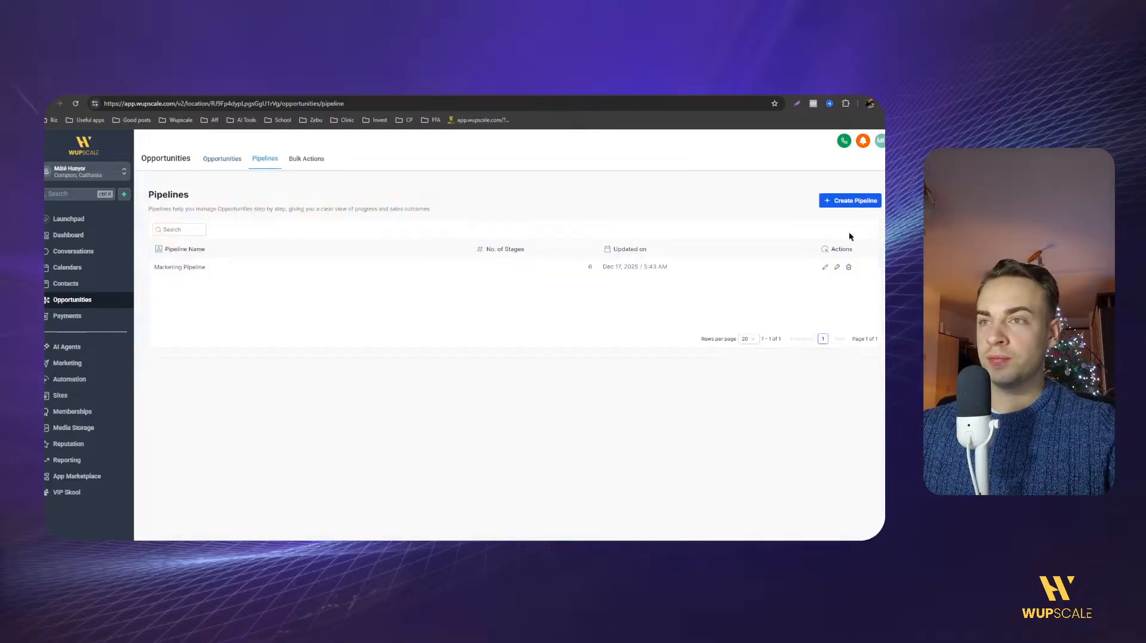
# Start a new pipeline named "Free Consultation" and rename its first stage "Booked a call".
pyautogui.click(851, 206)
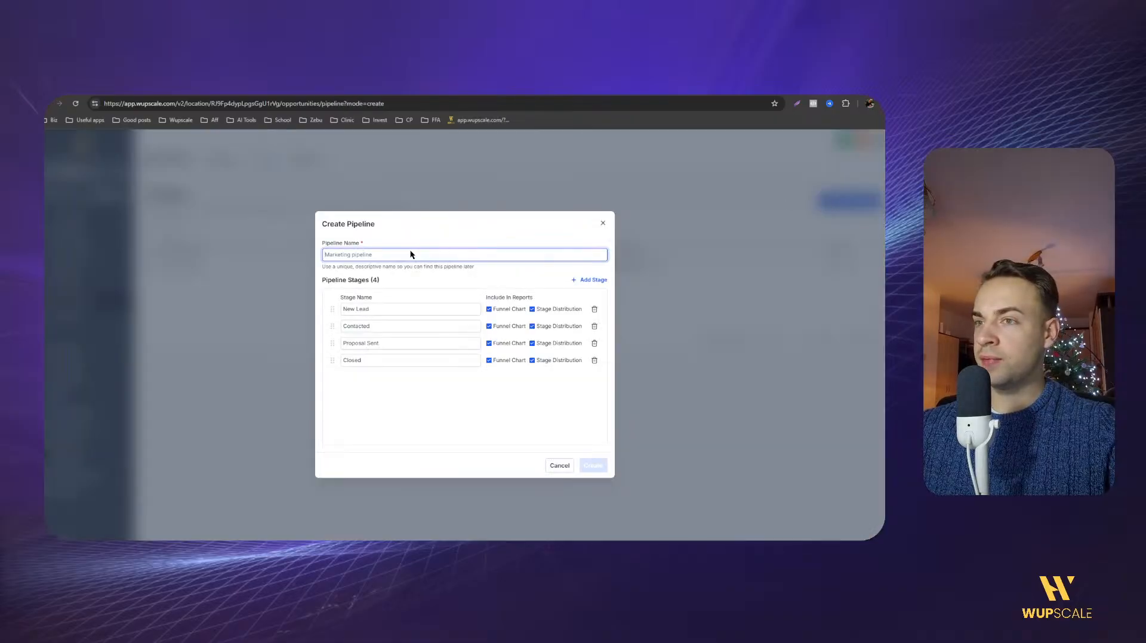
pyautogui.write('Free Consultation')
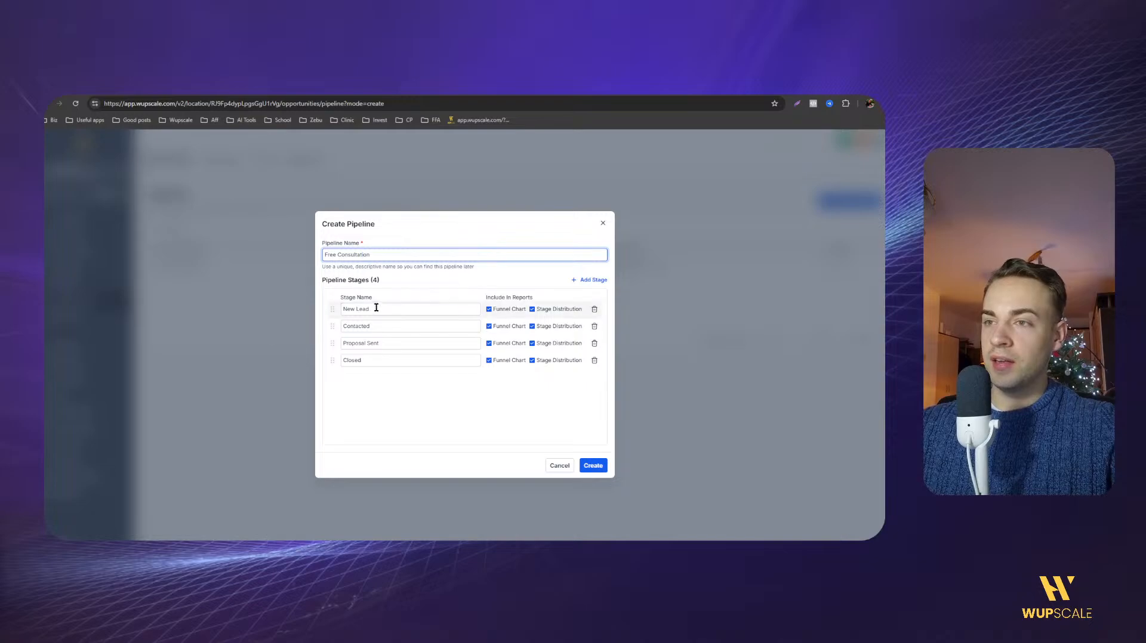
pyautogui.moveTo(444, 309); pyautogui.dragTo(343, 309)
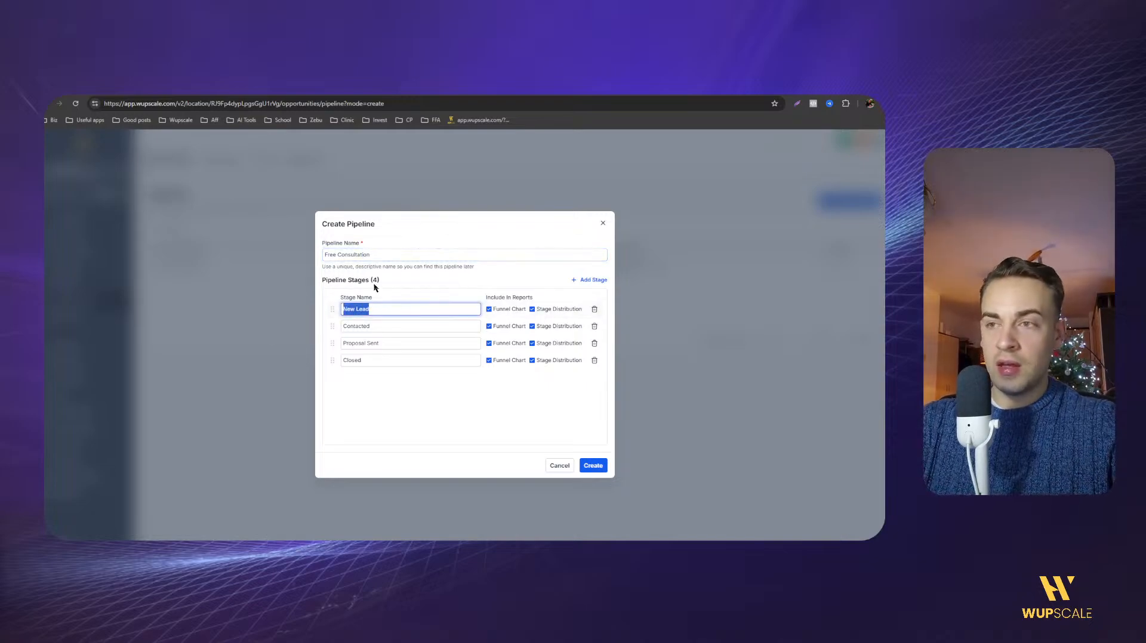
pyautogui.write('Booked a call')
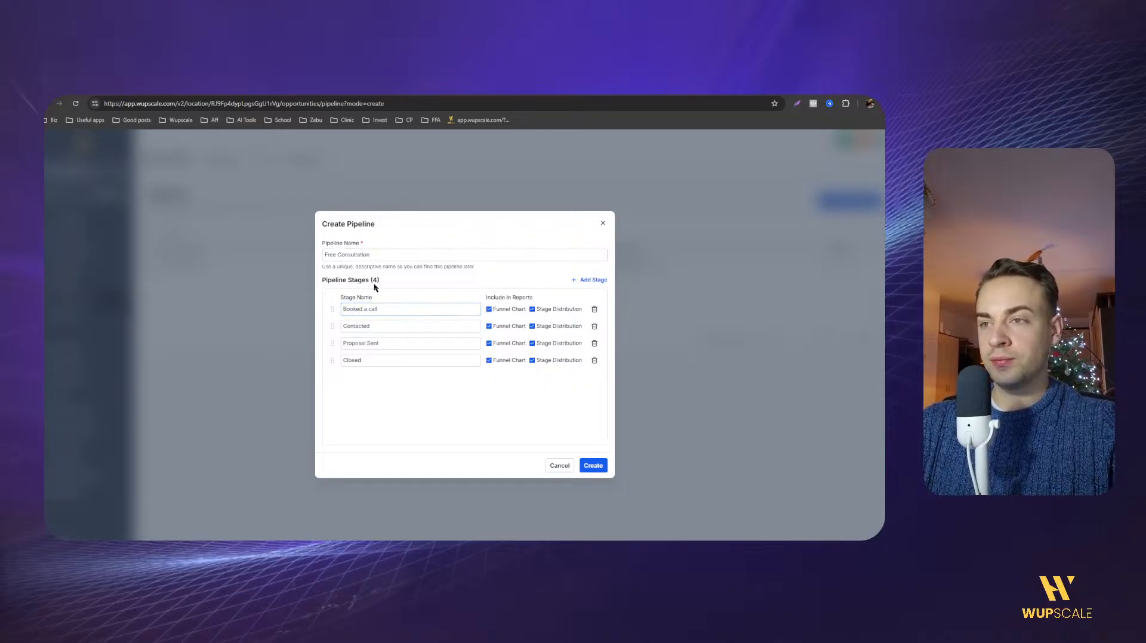
# Move the Closed stage to second place, remove the Contacted stage and rename Proposal Sent to "DNQ".
pyautogui.doubleClick(358, 326)
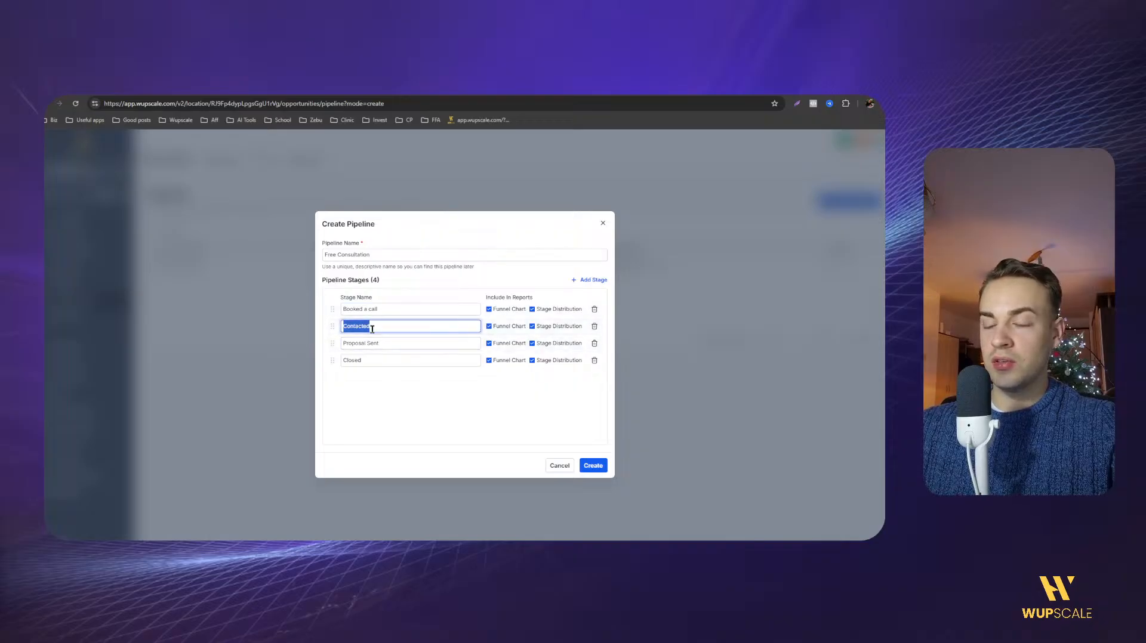
pyautogui.moveTo(335, 360); pyautogui.dragTo(332, 326)
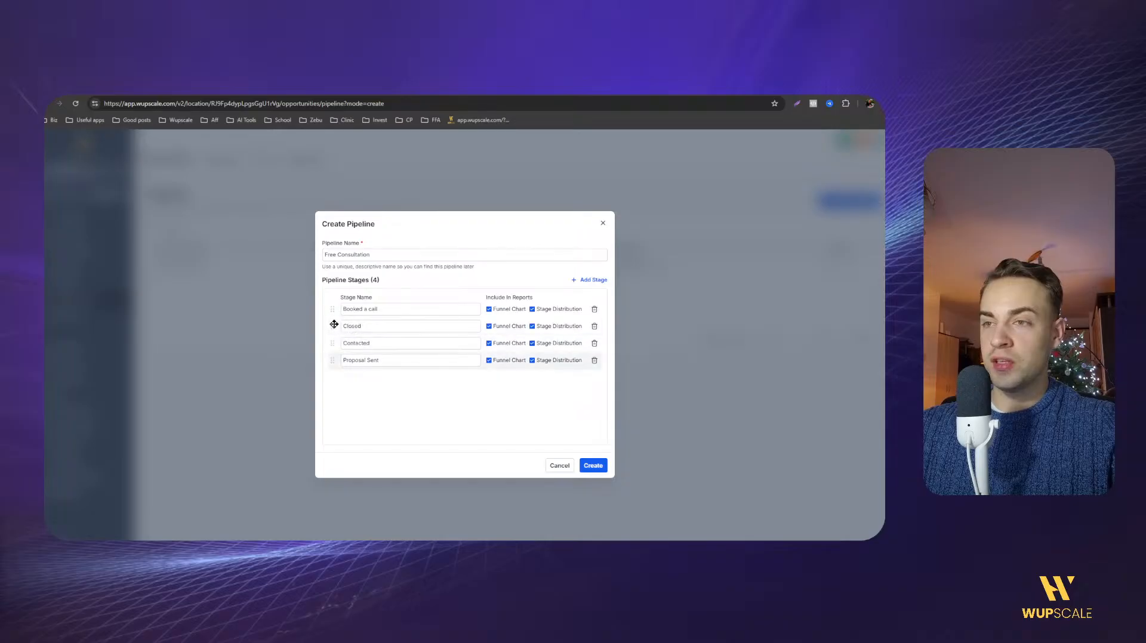
pyautogui.click(595, 344)
pyautogui.tripleClick(381, 341)
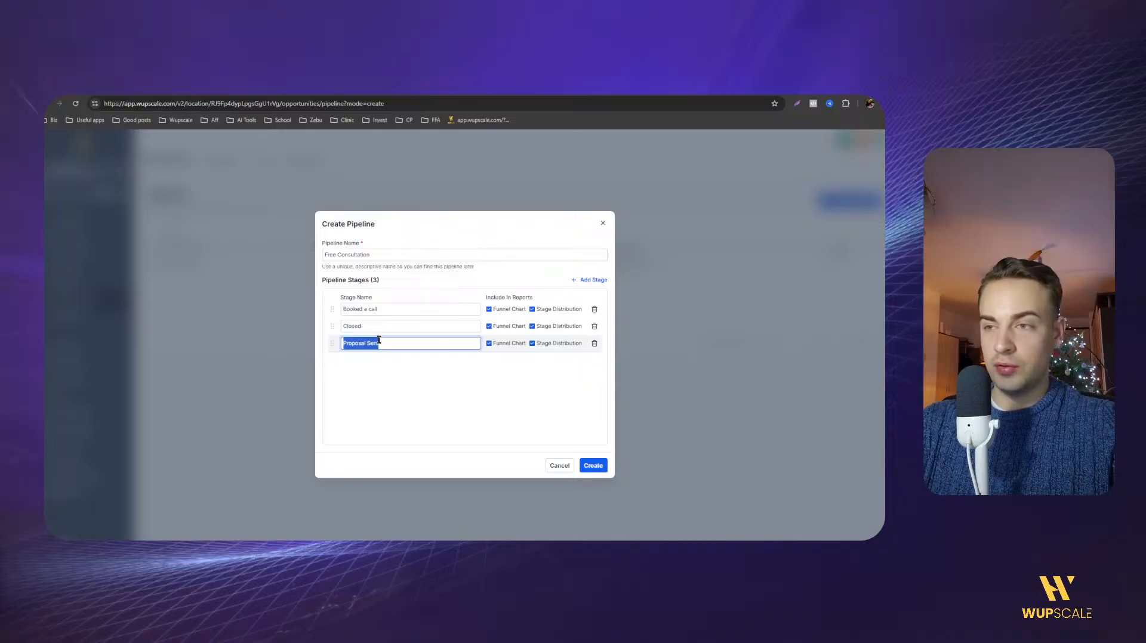
pyautogui.write('DNQ')
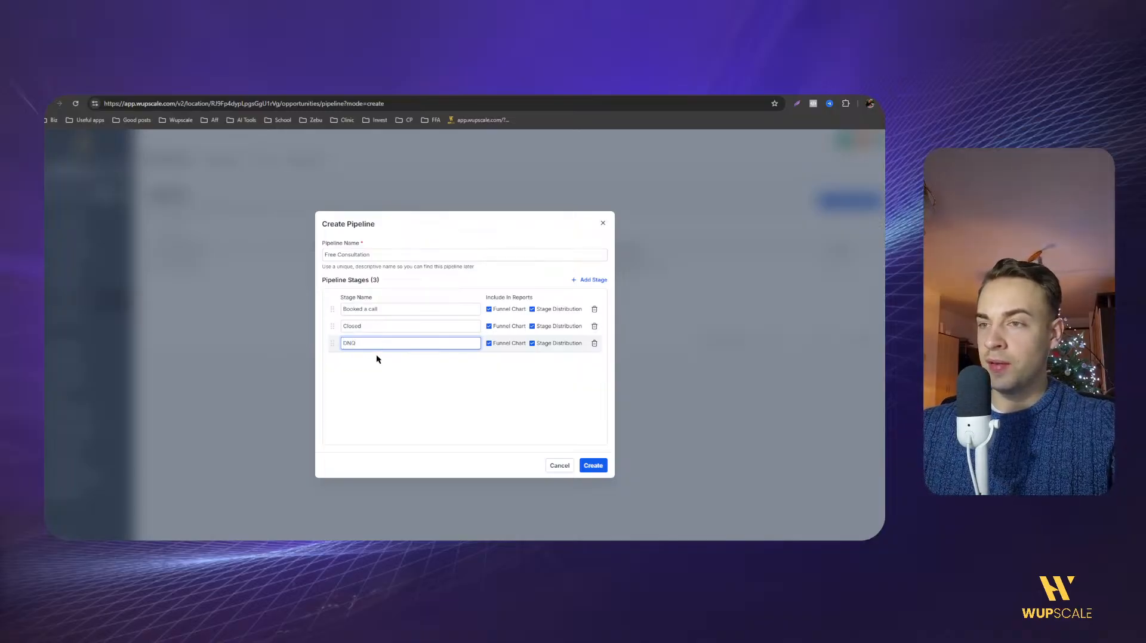
# Rename the Closed stage to "Customer" and create the Free Consultation pipeline.
pyautogui.tripleClick(362, 326)
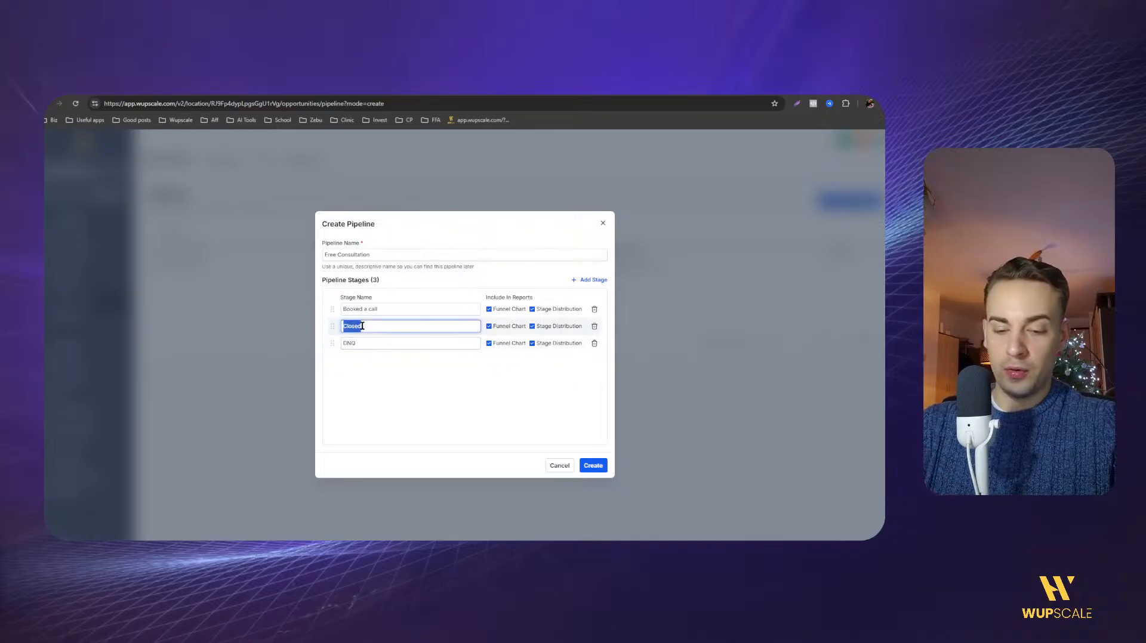
pyautogui.write('C')
pyautogui.press('BackSpace')
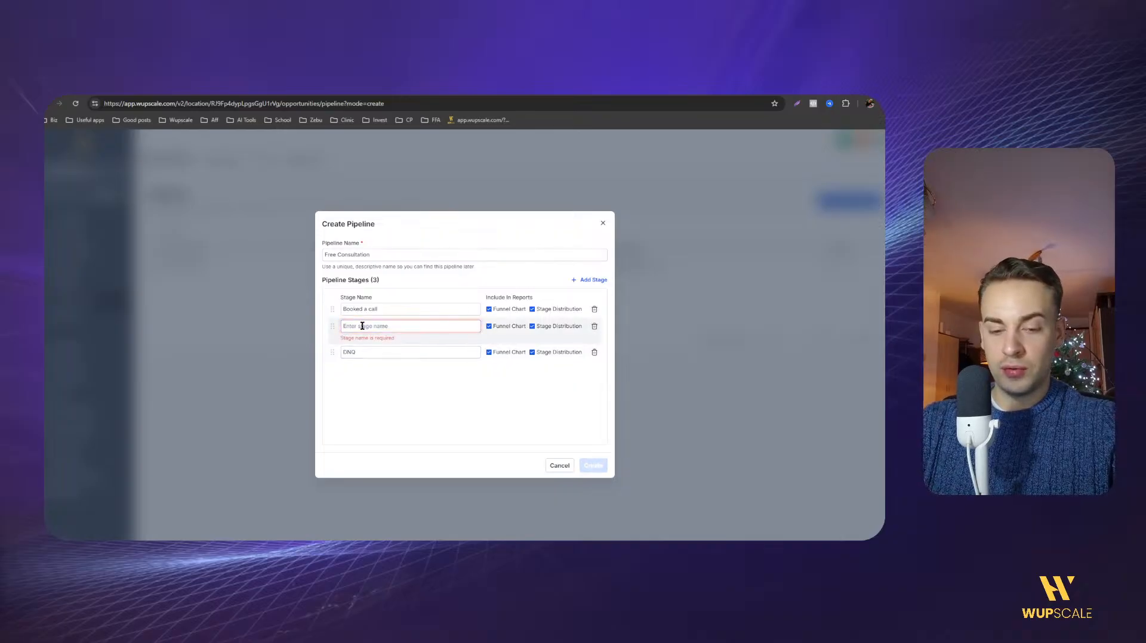
pyautogui.write('Customer')
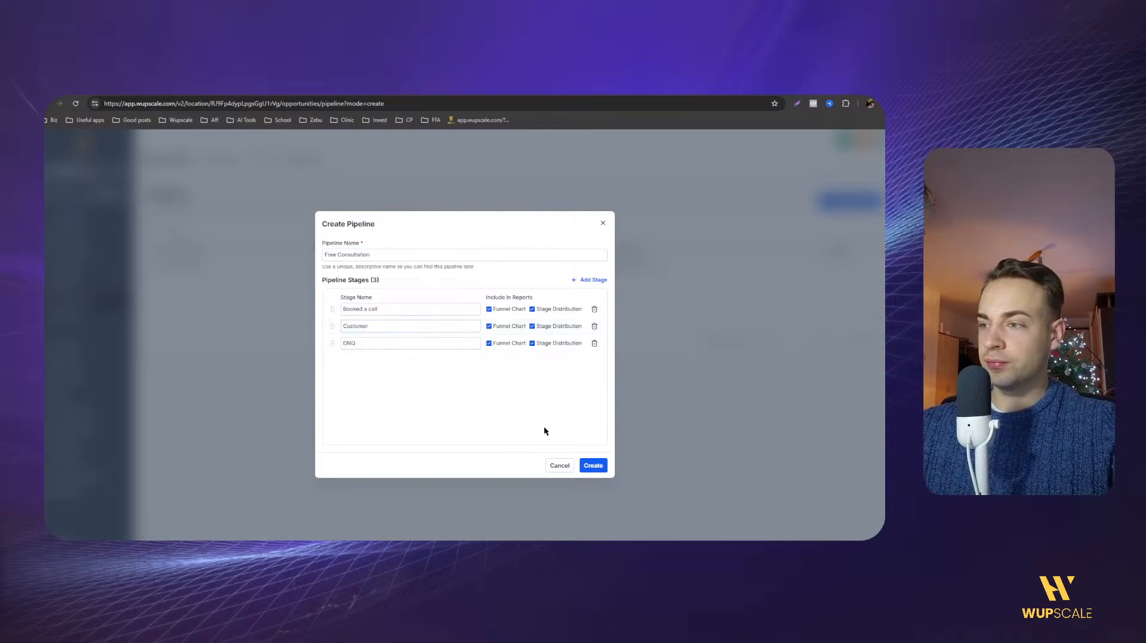
pyautogui.click(594, 469)
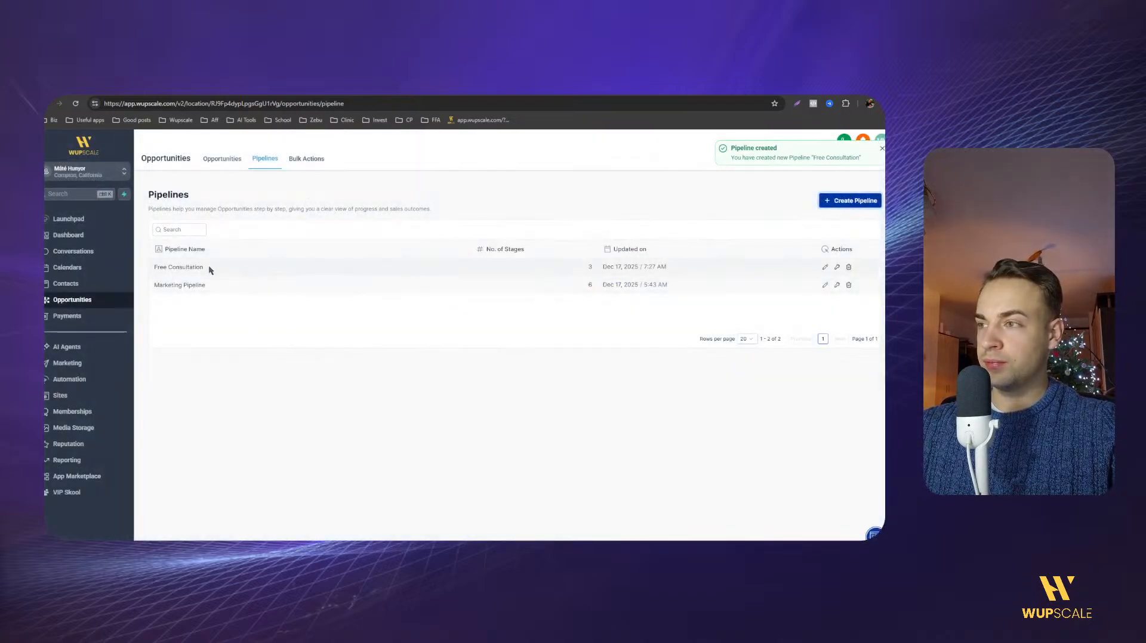
# Delete the Marketing Pipeline, confirming the deletion with the word "DELETE".
pyautogui.click(848, 285)
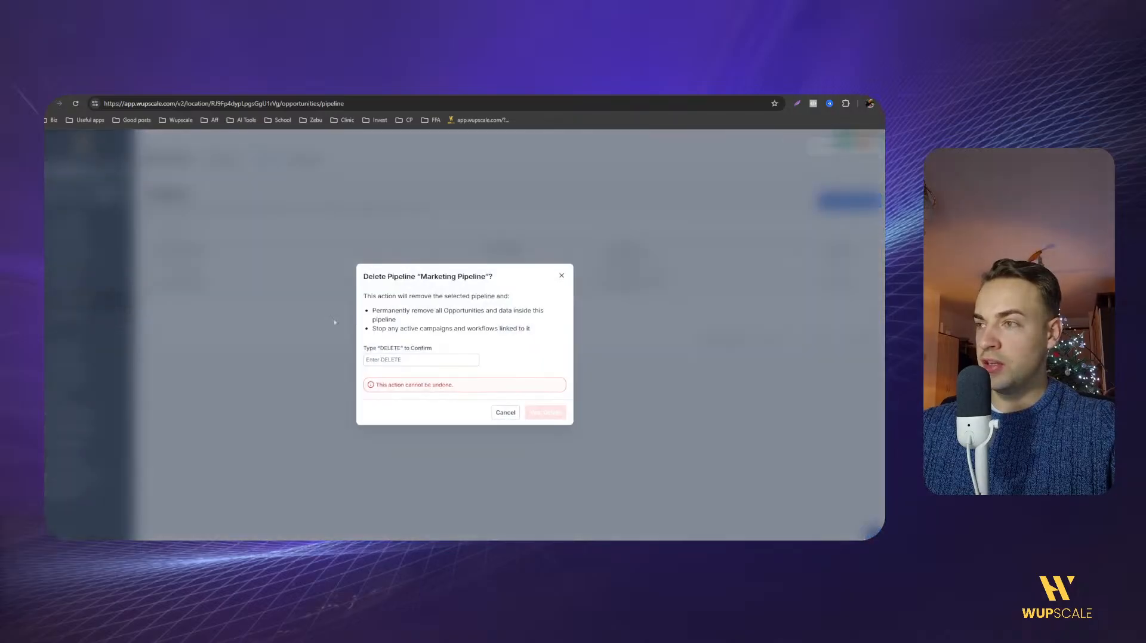
pyautogui.click(419, 357)
pyautogui.write('DELETE')
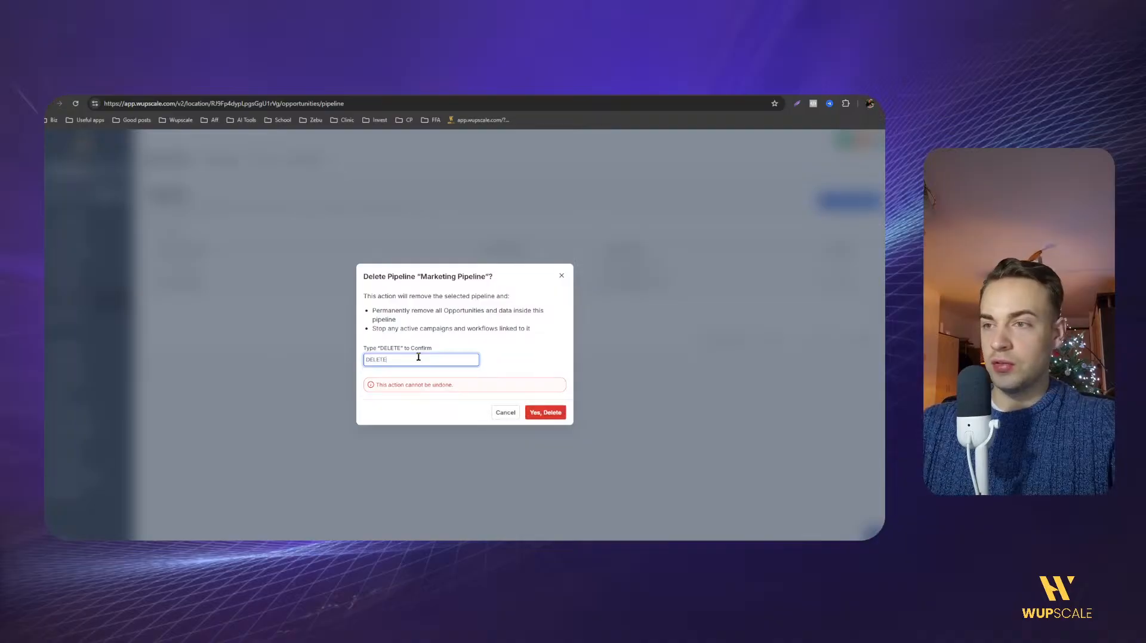
pyautogui.click(544, 412)
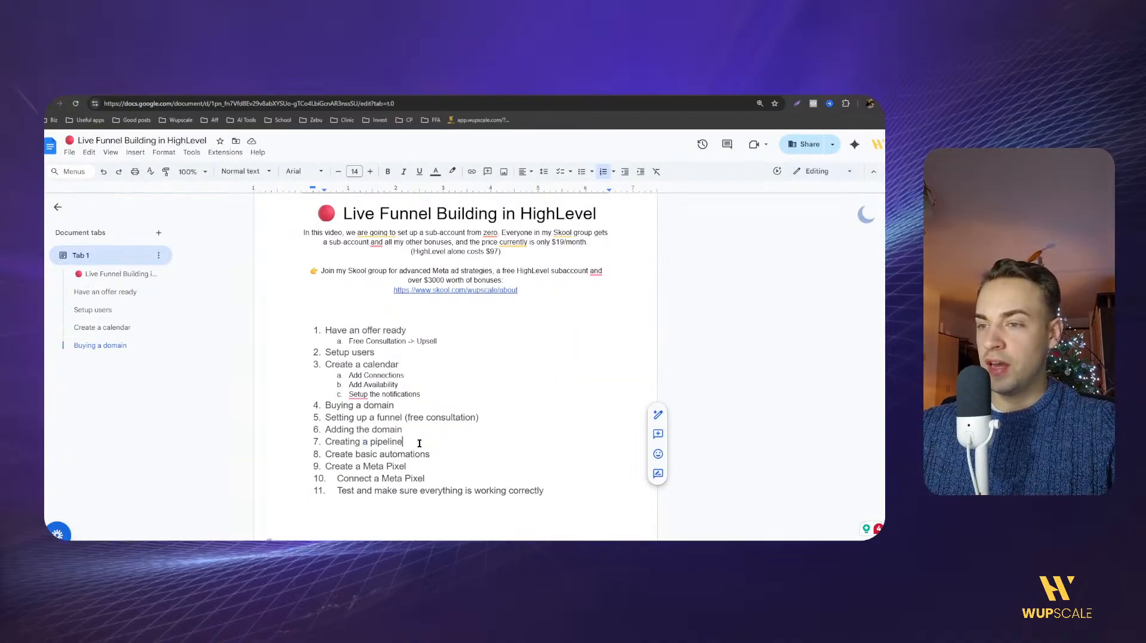
# Review the checklist's "Create basic automations" item in the Google Docs document and return to the pipelines page.
pyautogui.click(432, 457)
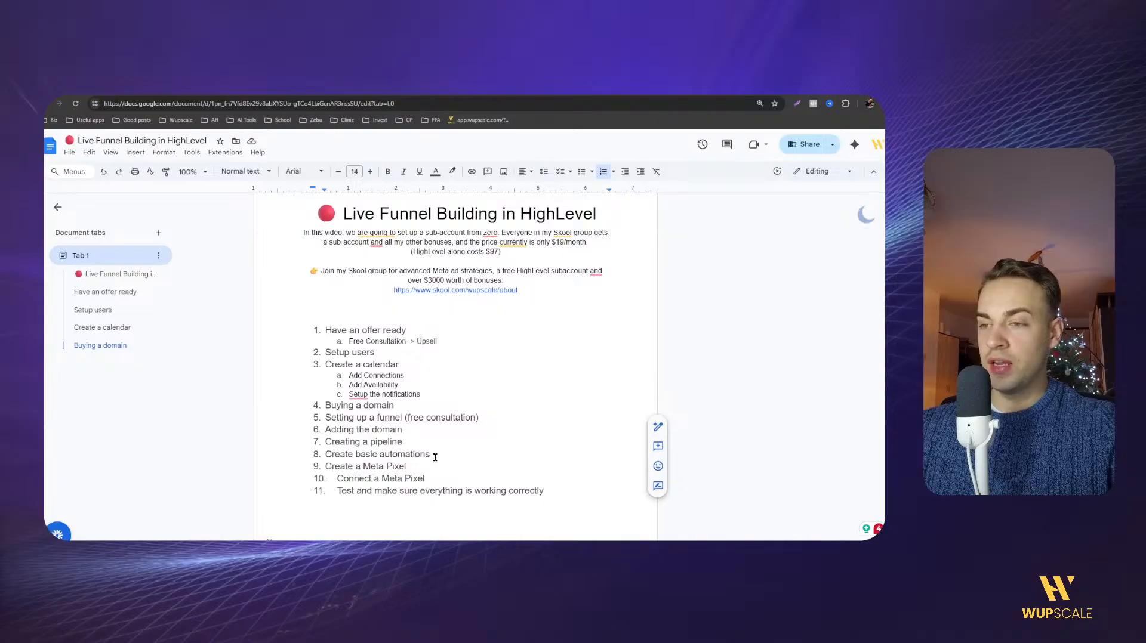
pyautogui.click(295, 95)
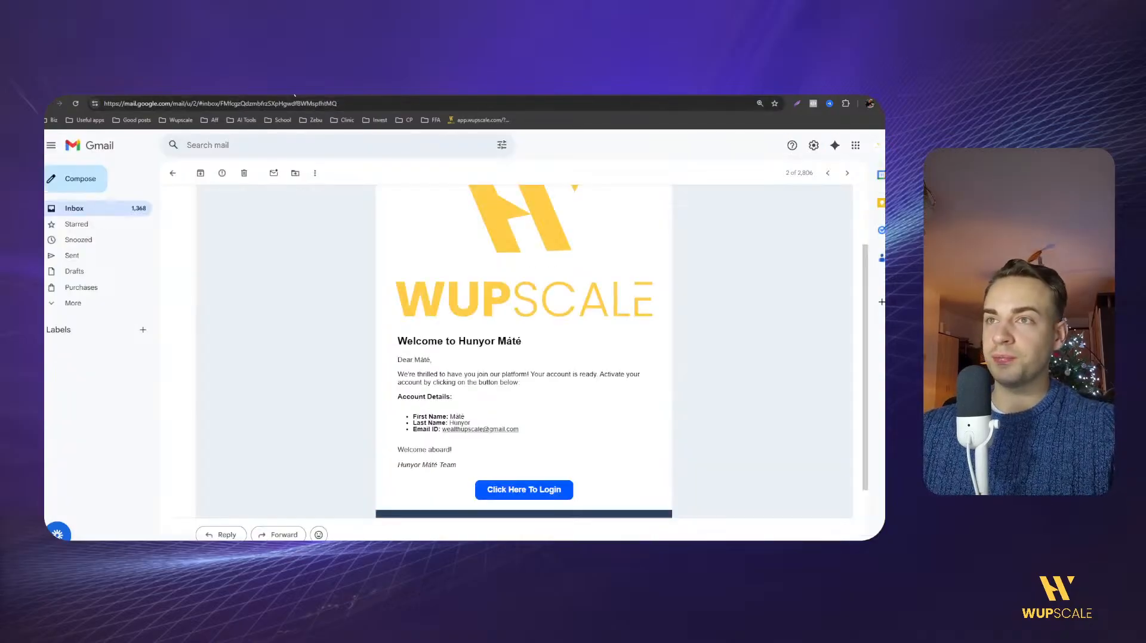
pyautogui.click(290, 95)
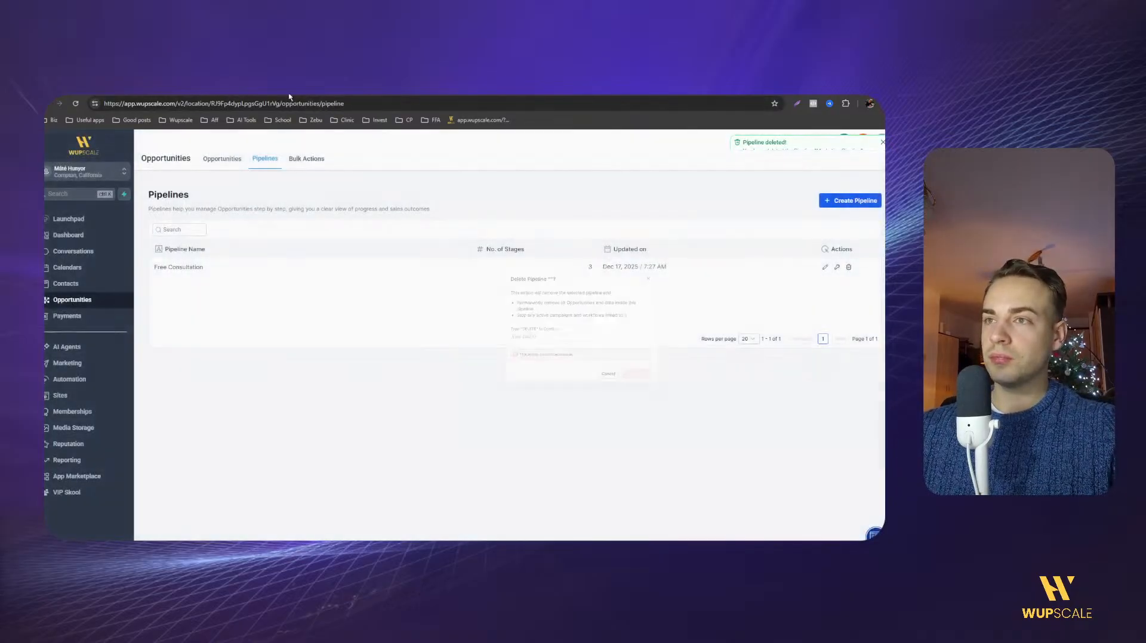
# Create a new automation workflow from scratch and enable Auto Save for it.
pyautogui.click(63, 382)
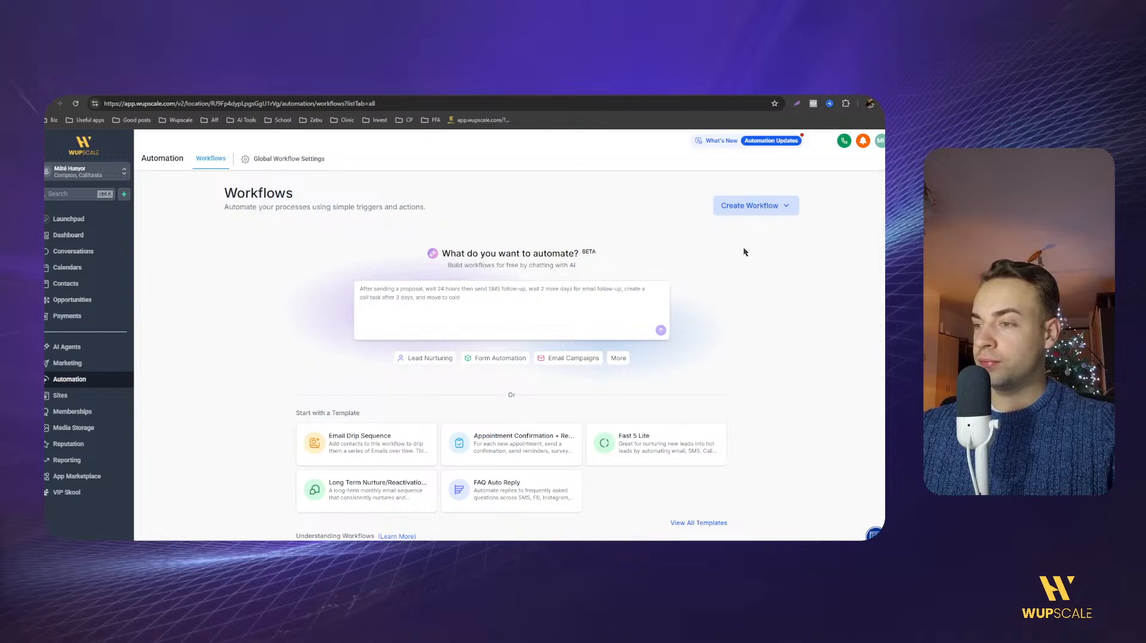
pyautogui.scroll(-2, 539, 382)
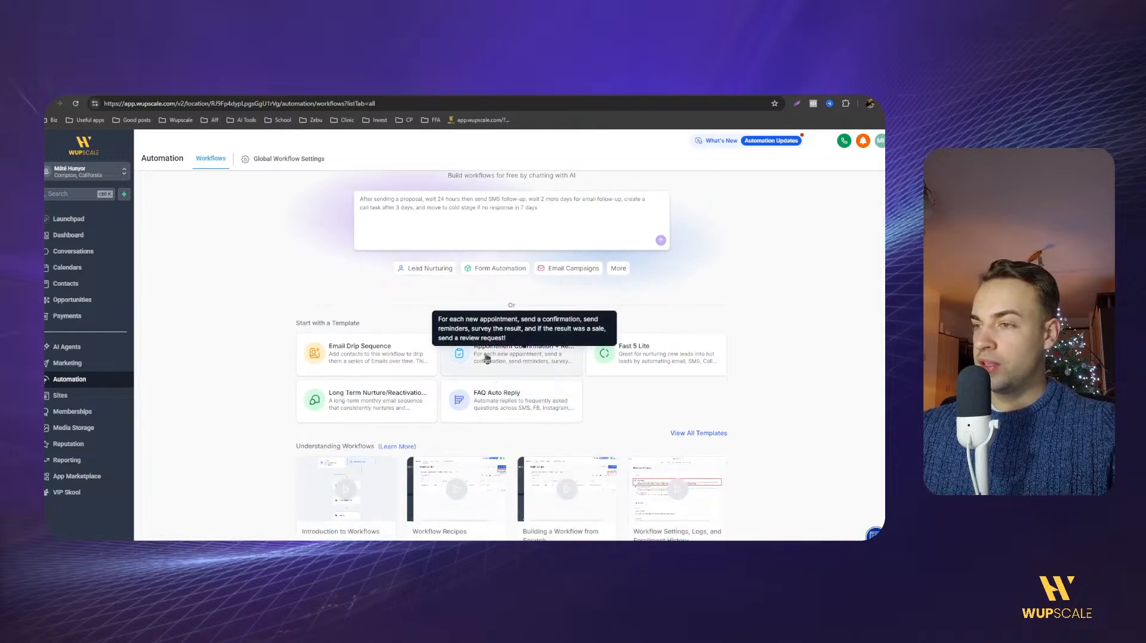
pyautogui.scroll(2, 223, 319)
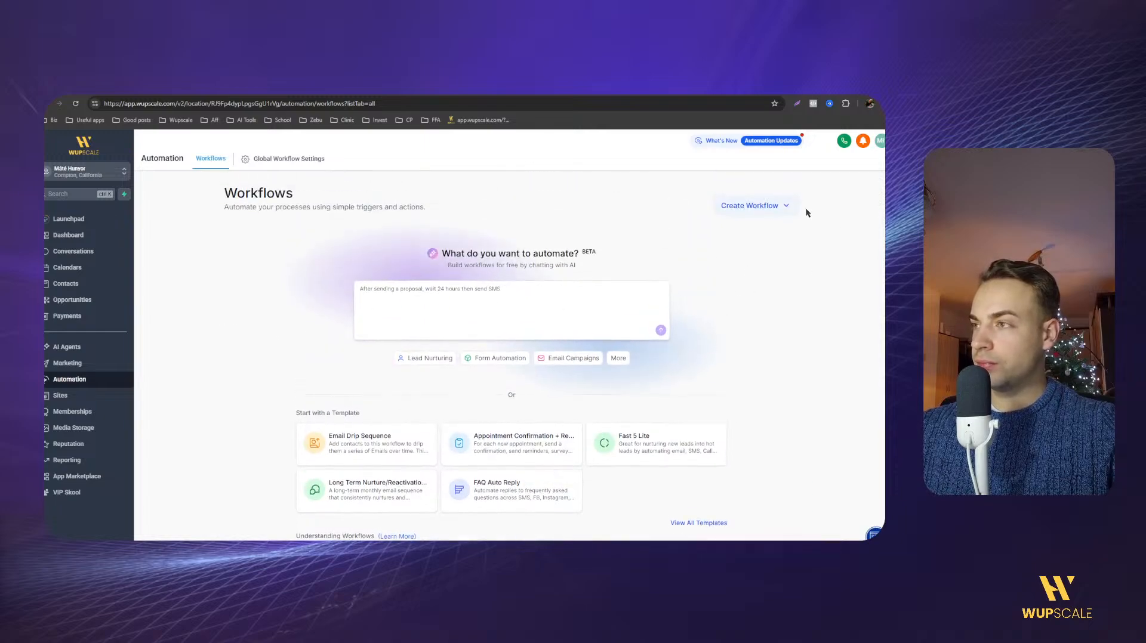
pyautogui.click(752, 210)
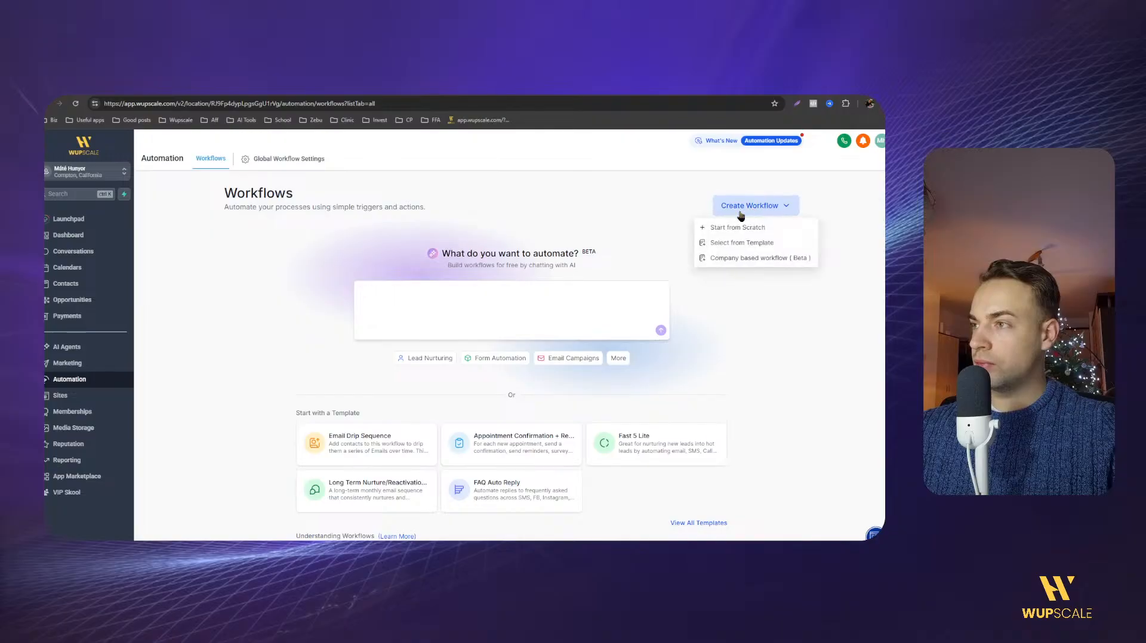
pyautogui.click(716, 230)
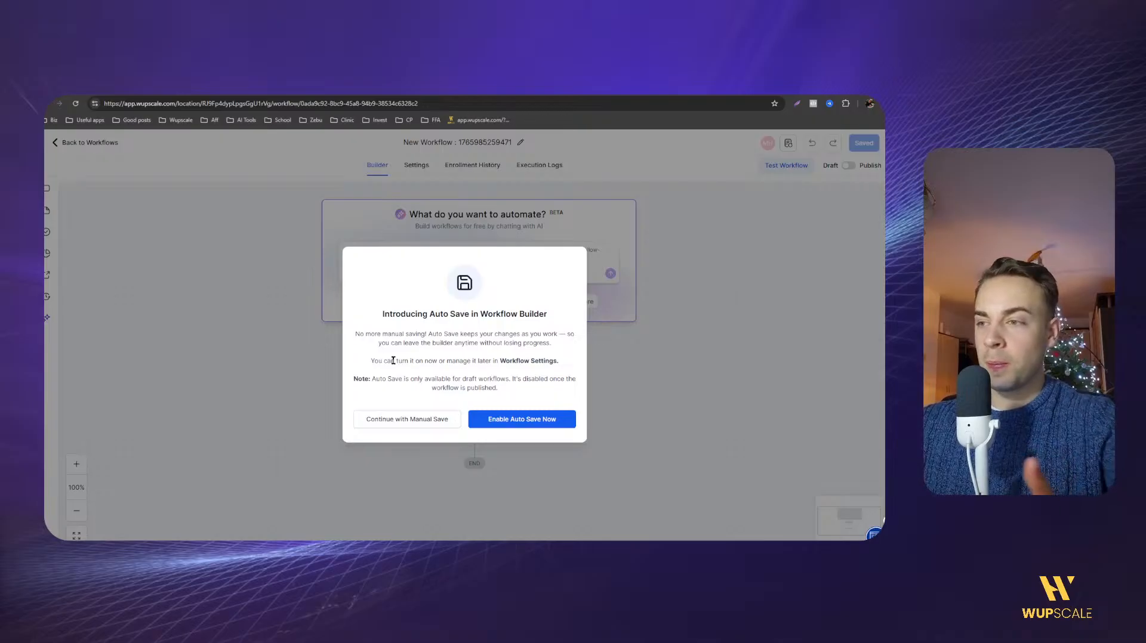
pyautogui.click(500, 425)
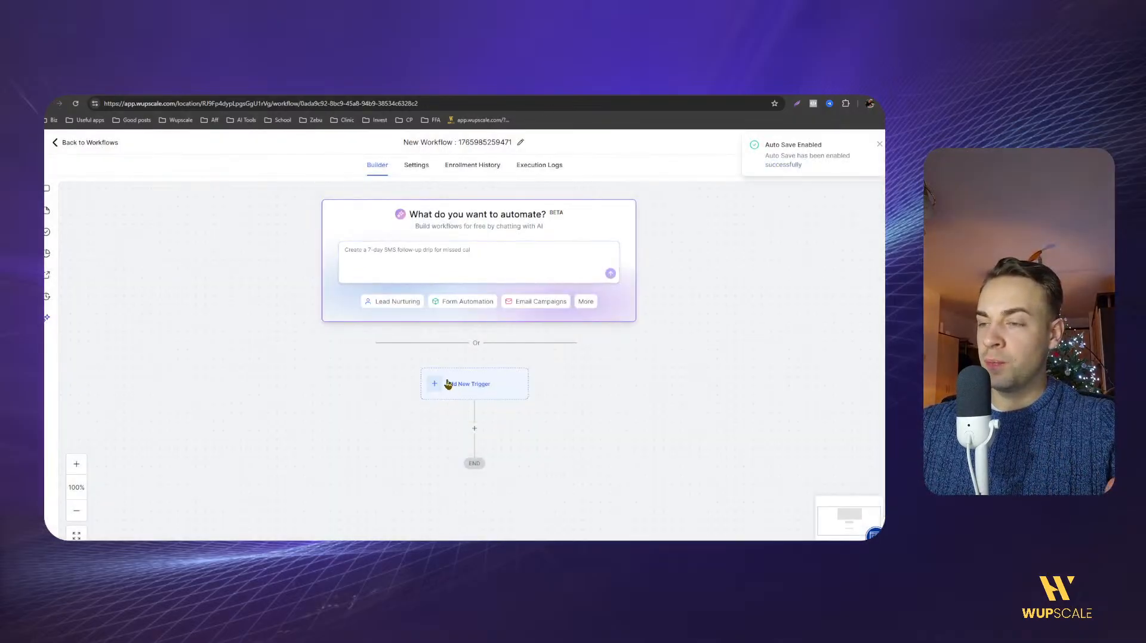
# Rename the new workflow as "Free Consultation".
pyautogui.click(410, 145)
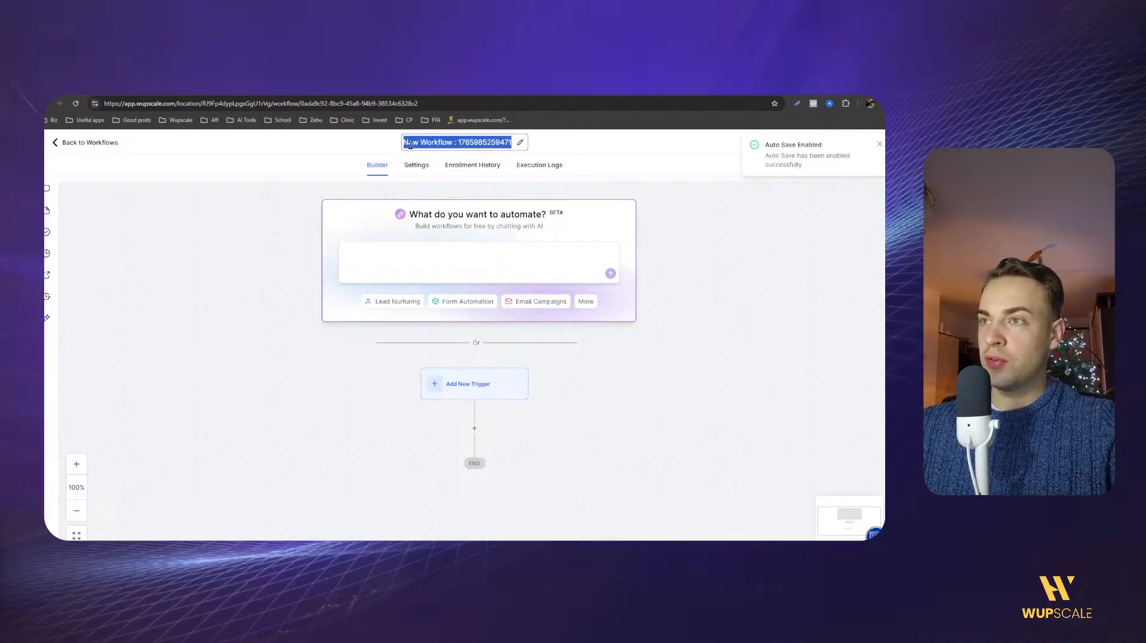
pyautogui.write('Free')
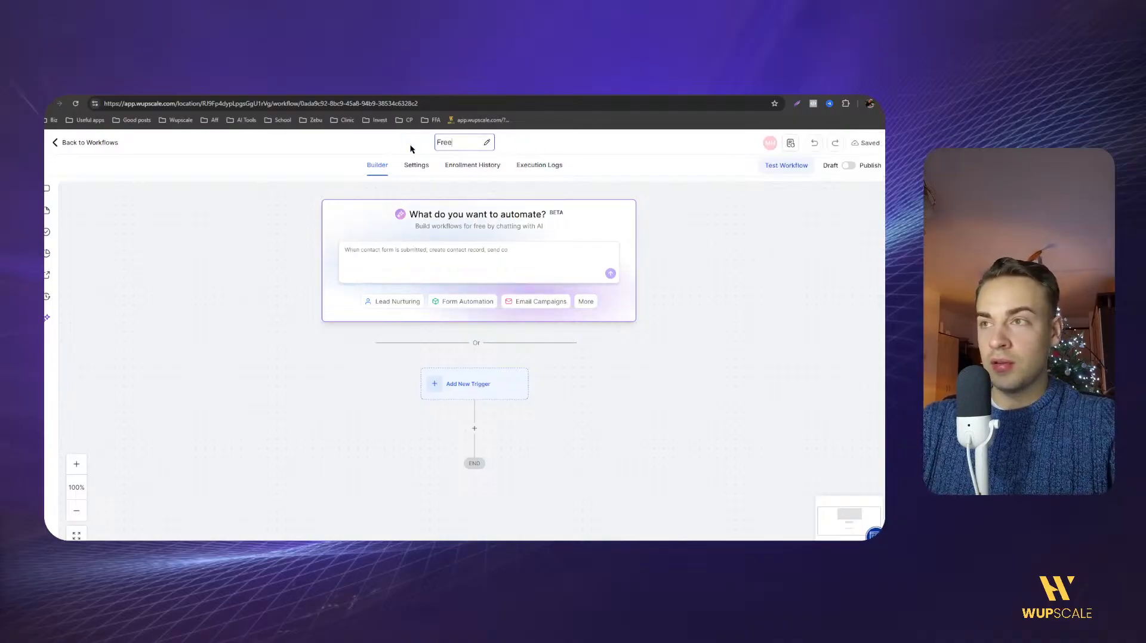
pyautogui.write(' Consultation')
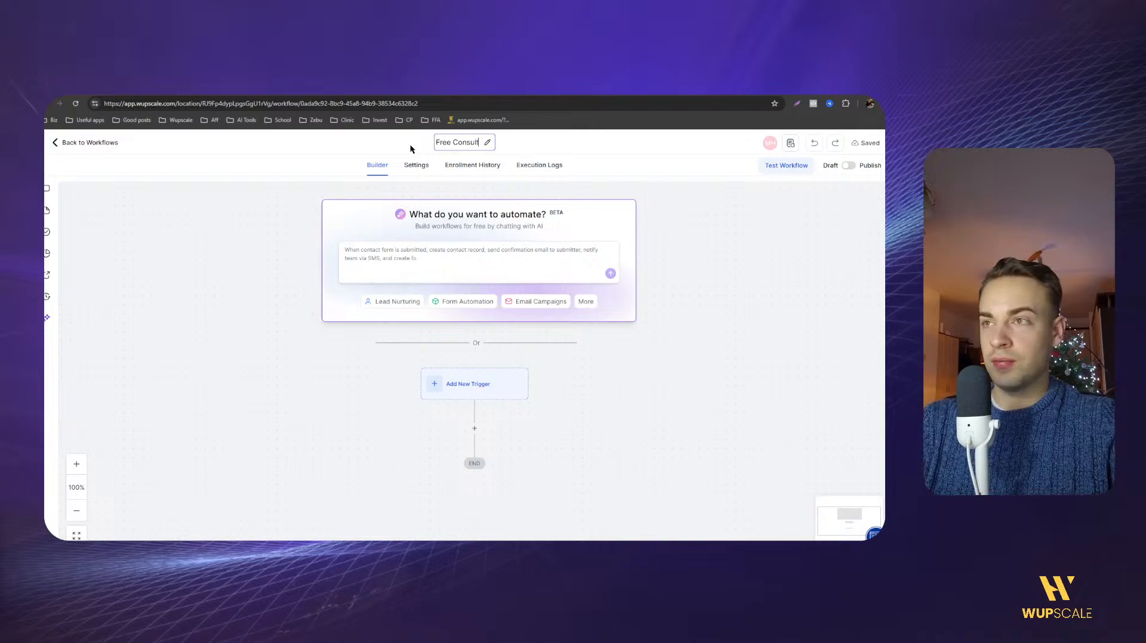
pyautogui.click(364, 371)
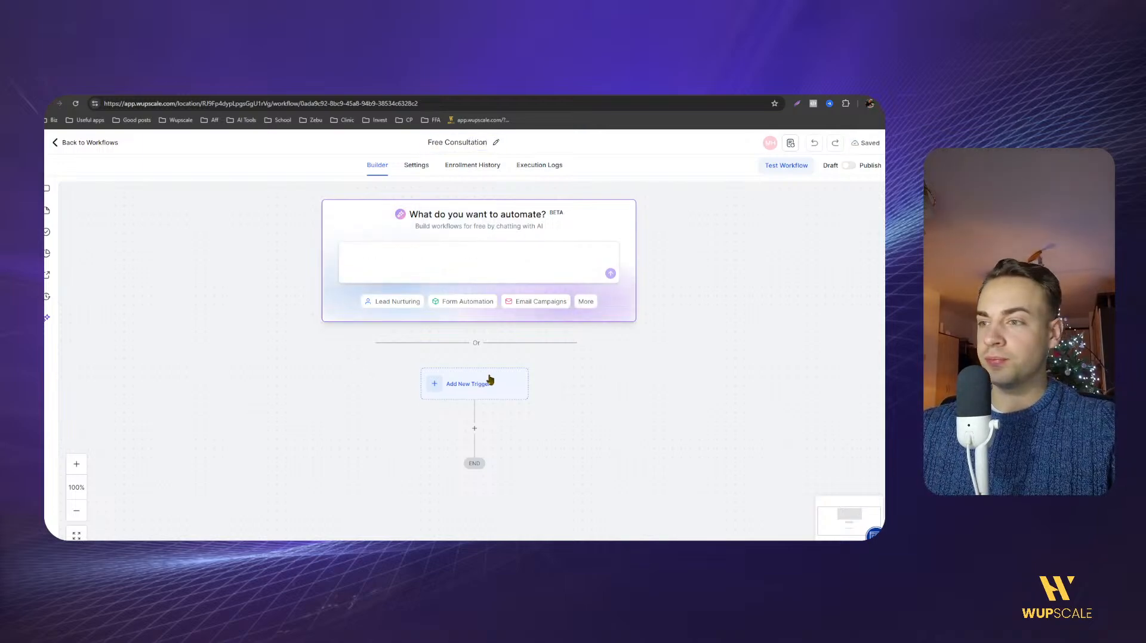
# Choose Customer Booked Appointment from the Appointments triggers as the workflow's new trigger.
pyautogui.click(489, 381)
pyautogui.write('call')
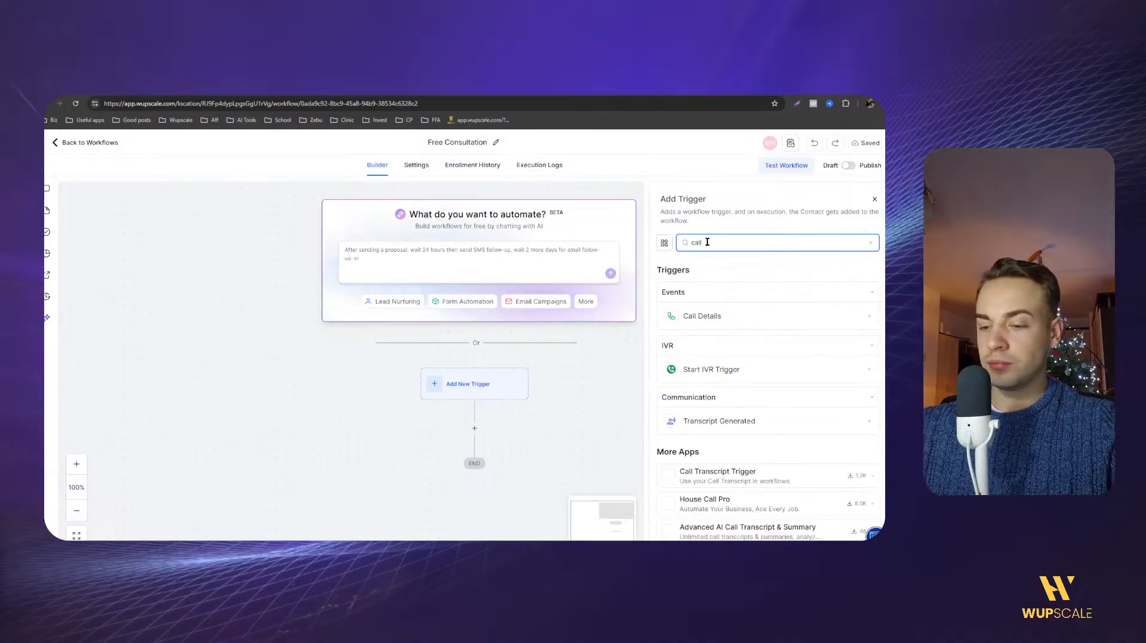
pyautogui.press('BackSpace')
pyautogui.press('BackSpace')
pyautogui.press('BackSpace')
pyautogui.press('BackSpace')
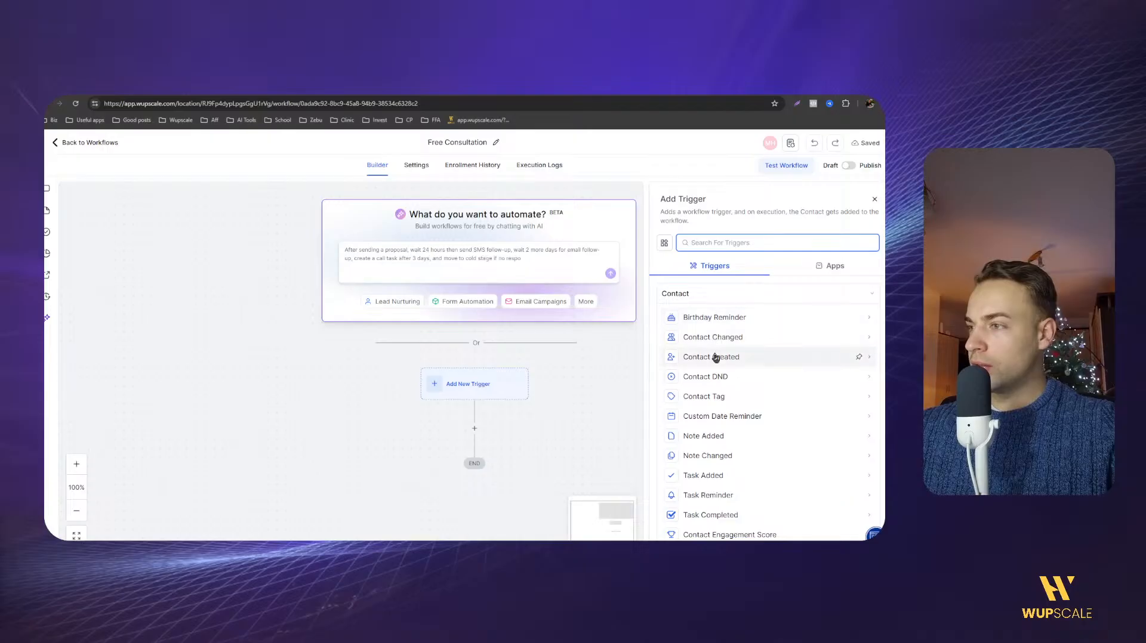
pyautogui.scroll(-1, 739, 394)
pyautogui.scroll(-4, 716, 394)
pyautogui.scroll(-3, 720, 418)
pyautogui.scroll(-4, 713, 430)
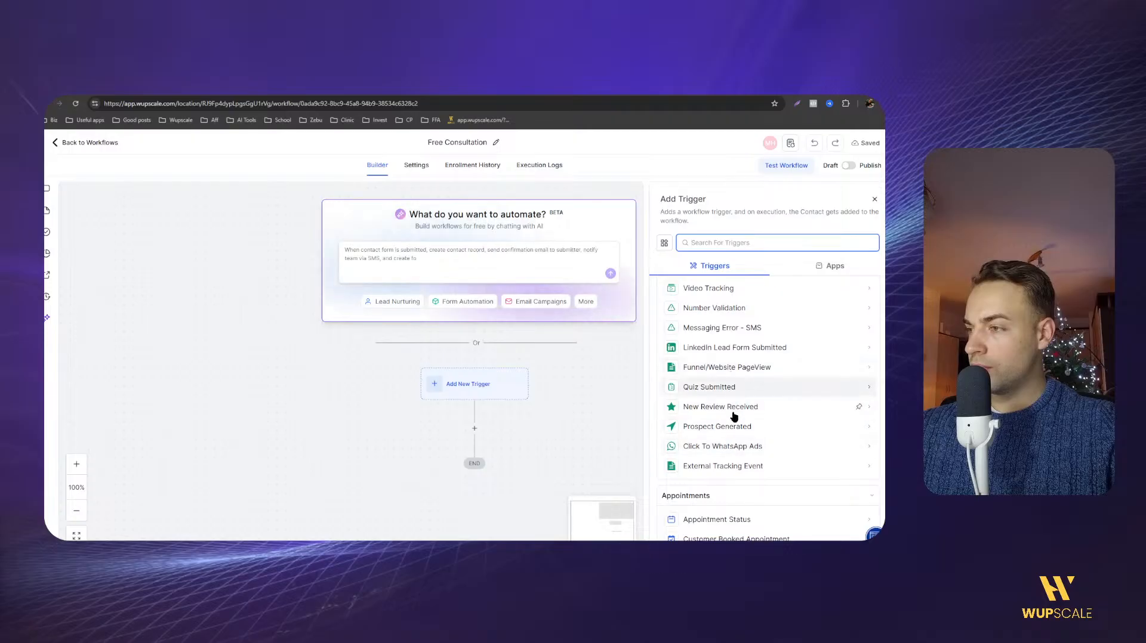
pyautogui.scroll(-3, 731, 439)
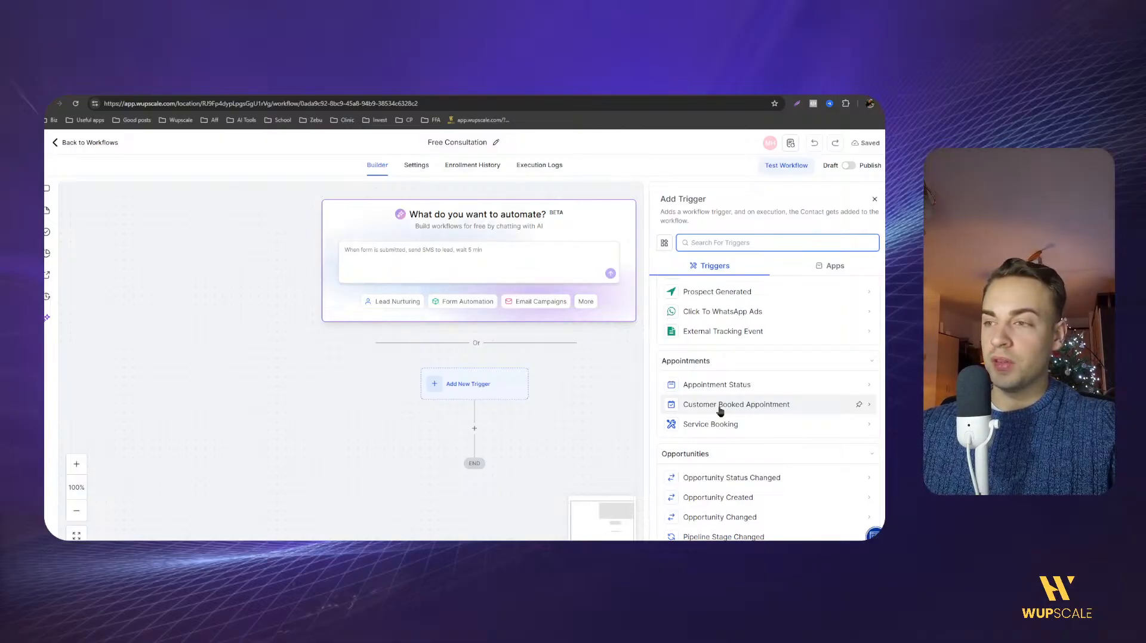
pyautogui.click(720, 406)
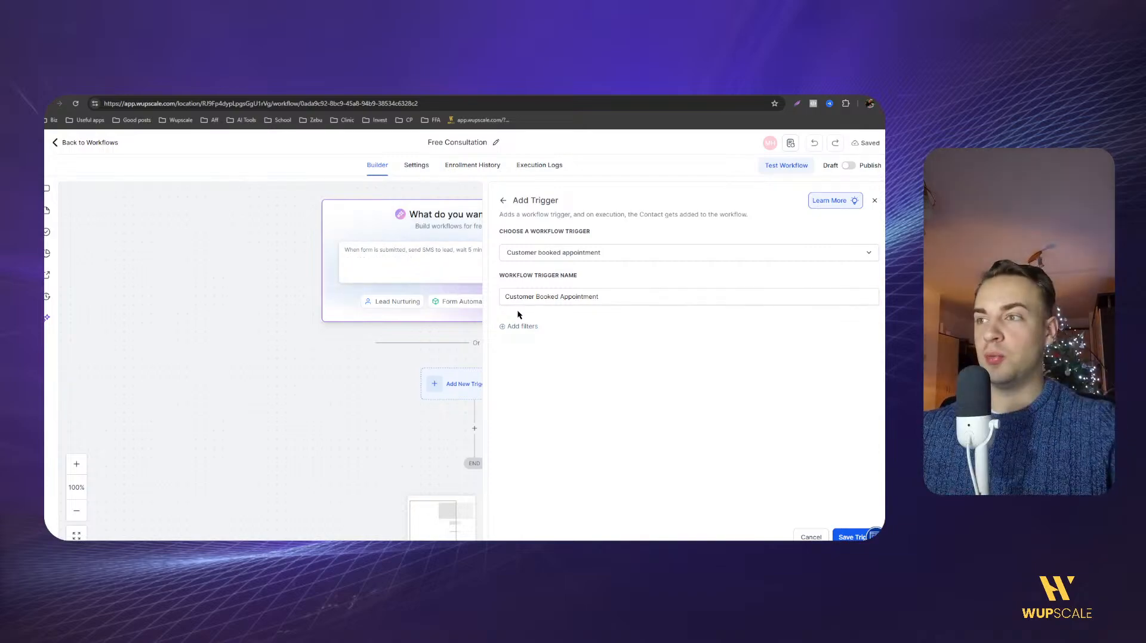
# Filter the Customer Booked Appointment trigger to the Free Consultation calendar and save the trigger.
pyautogui.click(511, 326)
pyautogui.click(527, 340)
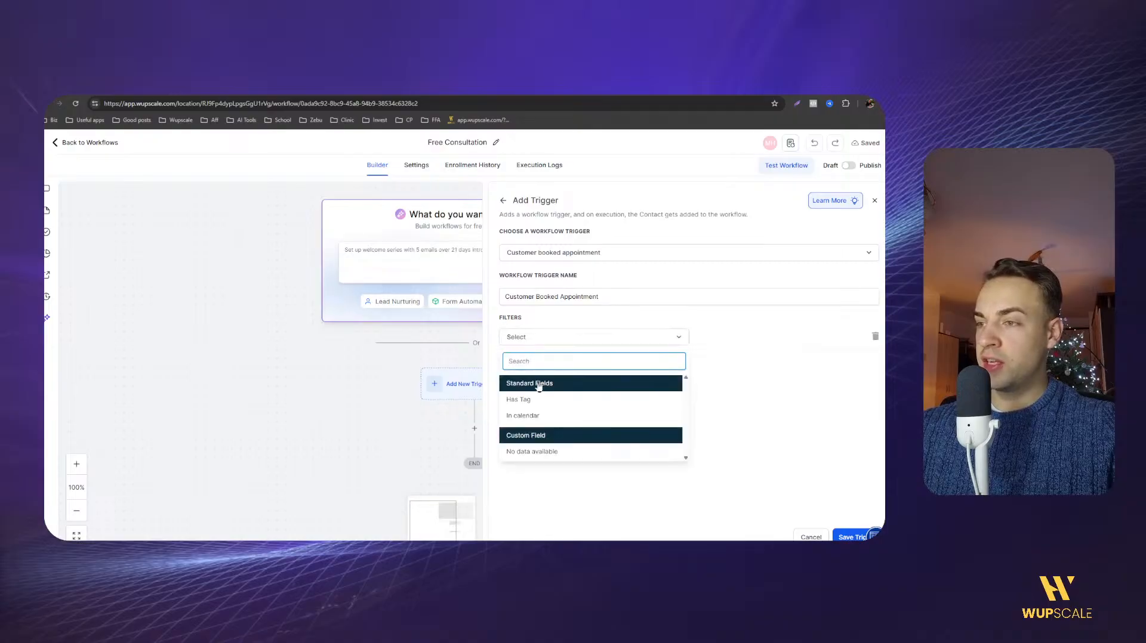
pyautogui.click(545, 415)
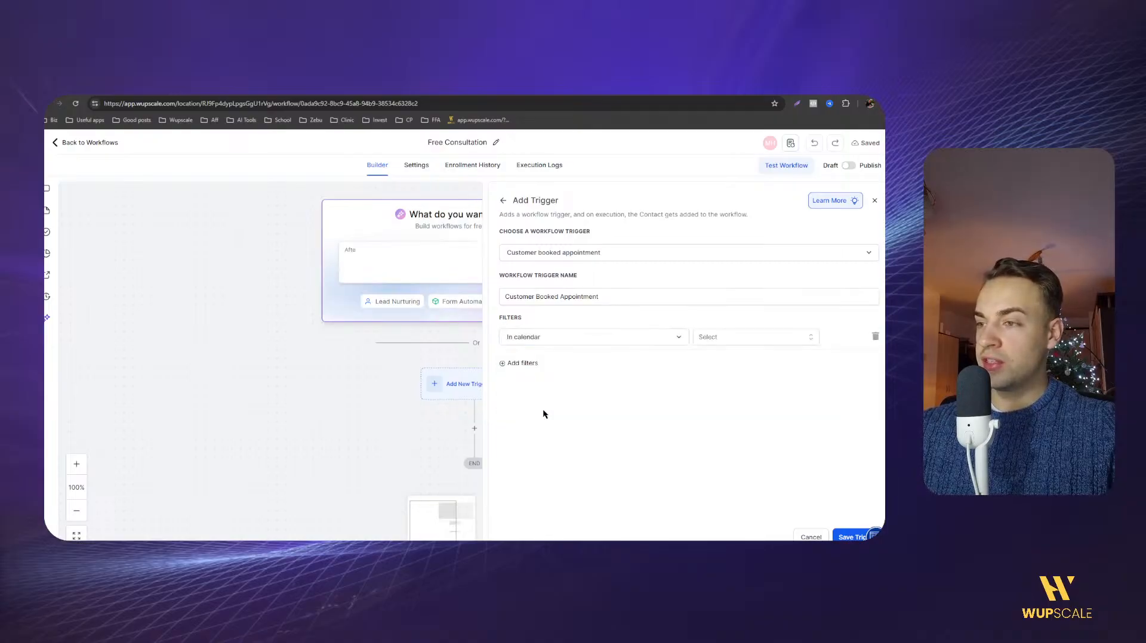
pyautogui.click(758, 336)
pyautogui.click(703, 382)
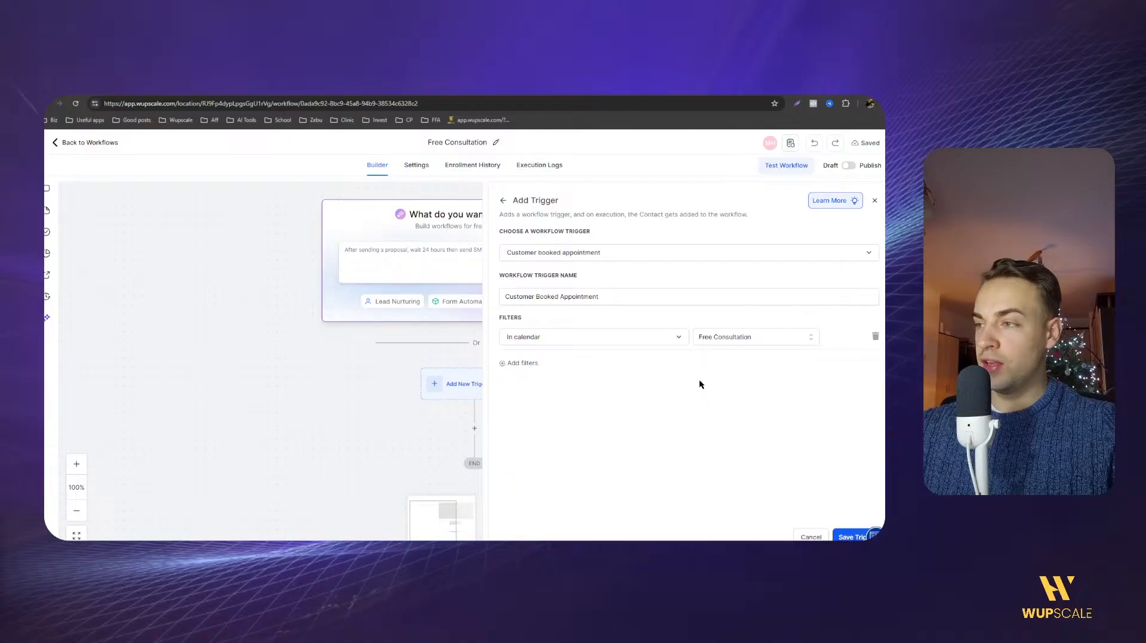
pyautogui.click(841, 537)
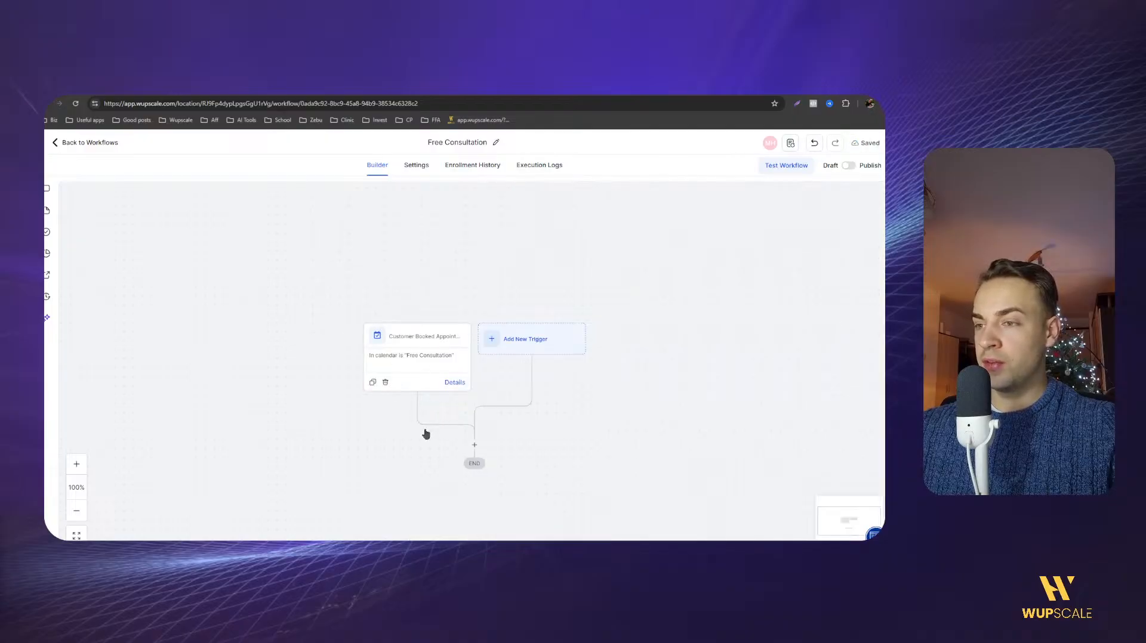
pyautogui.scroll(-1, 427, 408)
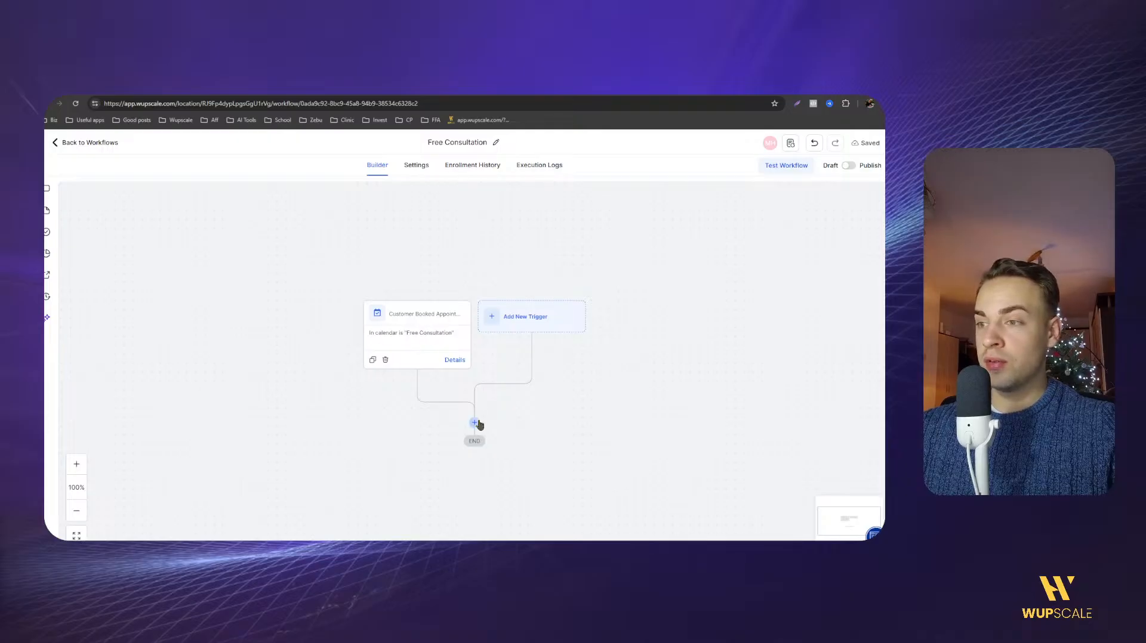
pyautogui.click(475, 424)
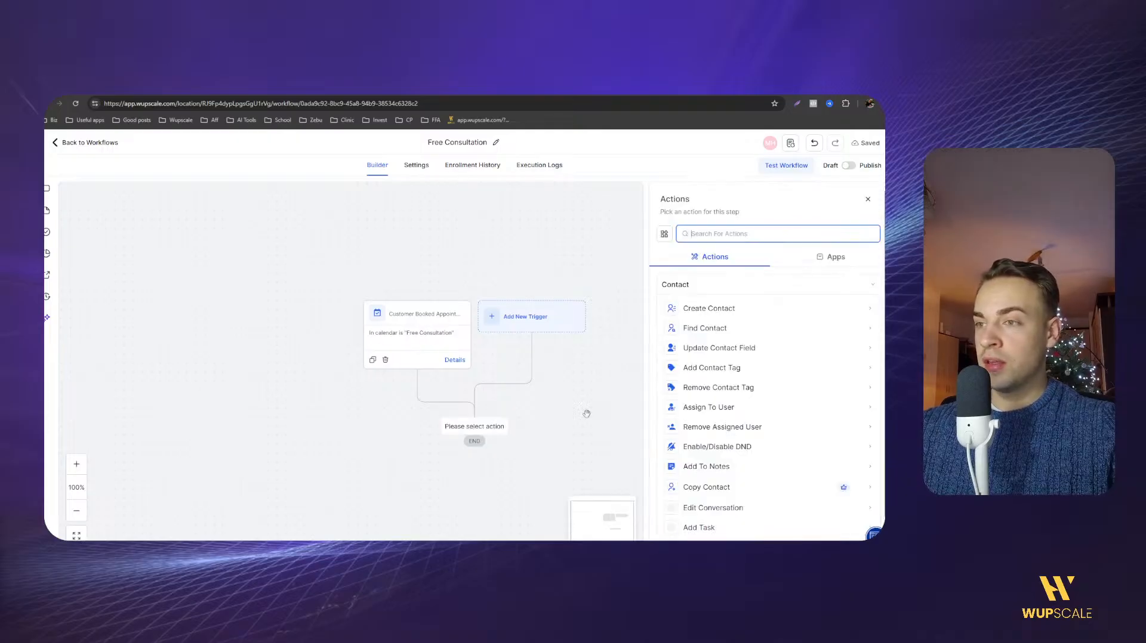
pyautogui.click(704, 309)
pyautogui.click(636, 250)
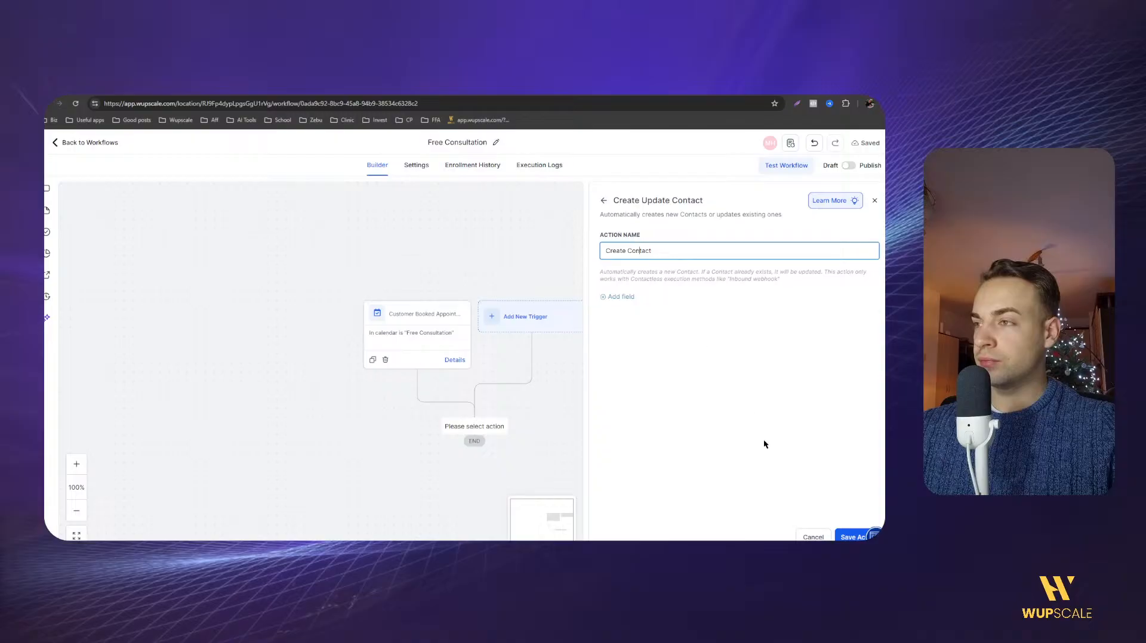
pyautogui.click(840, 537)
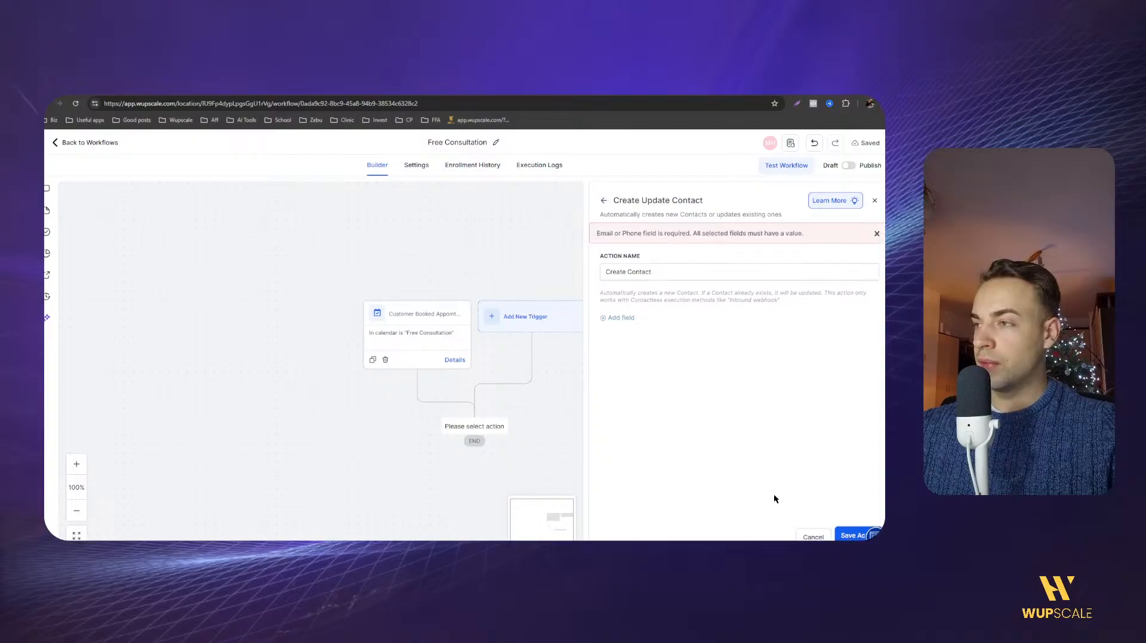
pyautogui.click(612, 318)
pyautogui.click(617, 317)
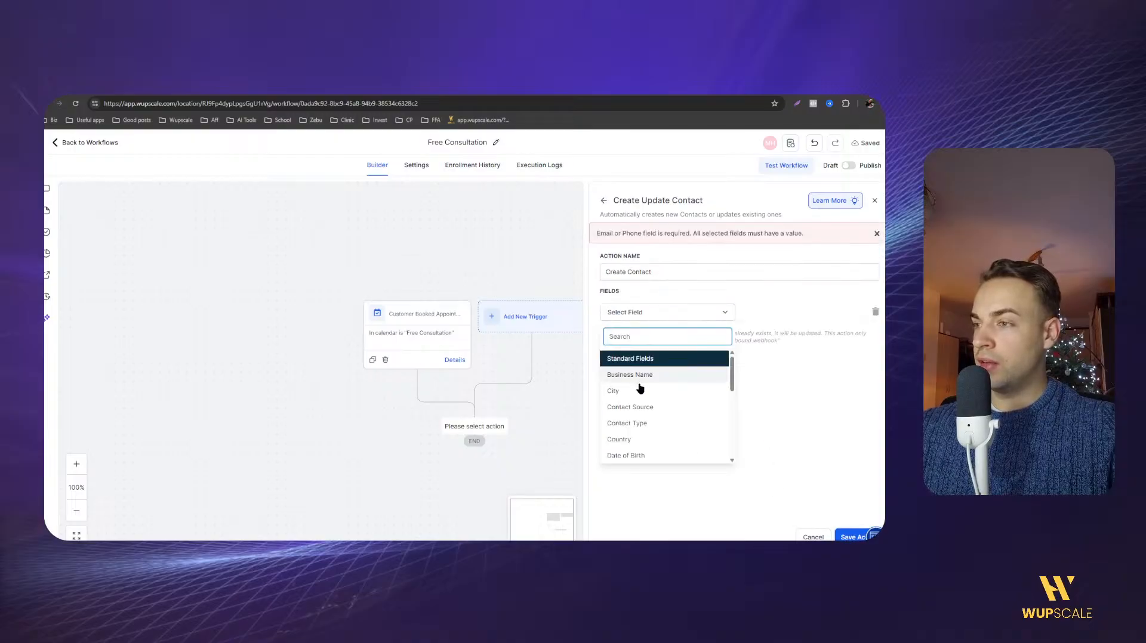
pyautogui.click(711, 319)
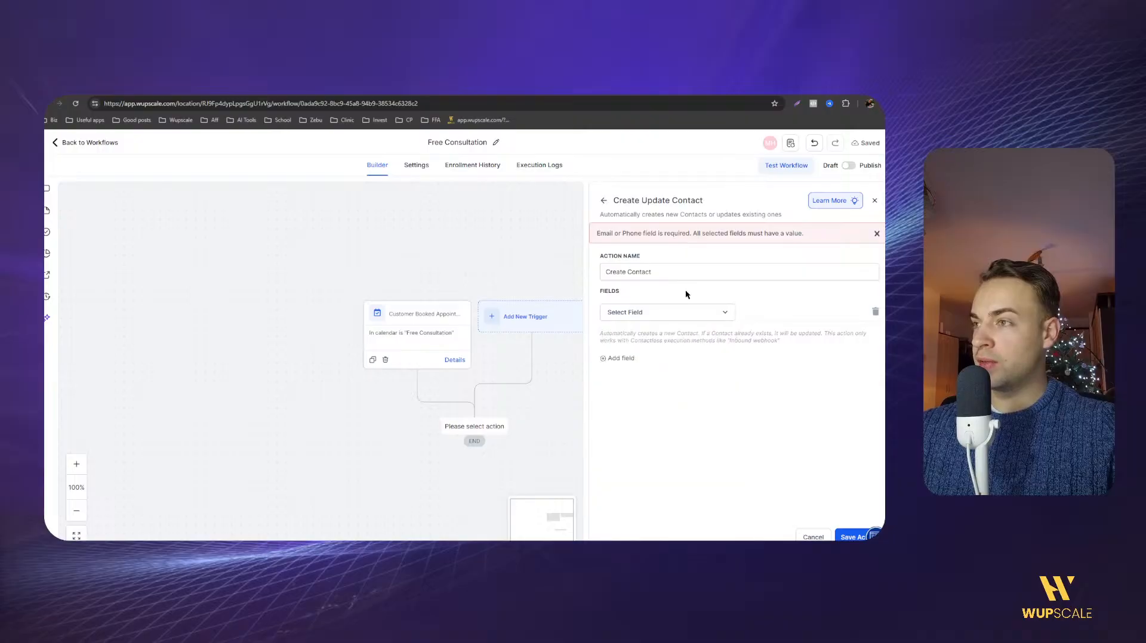
pyautogui.click(875, 200)
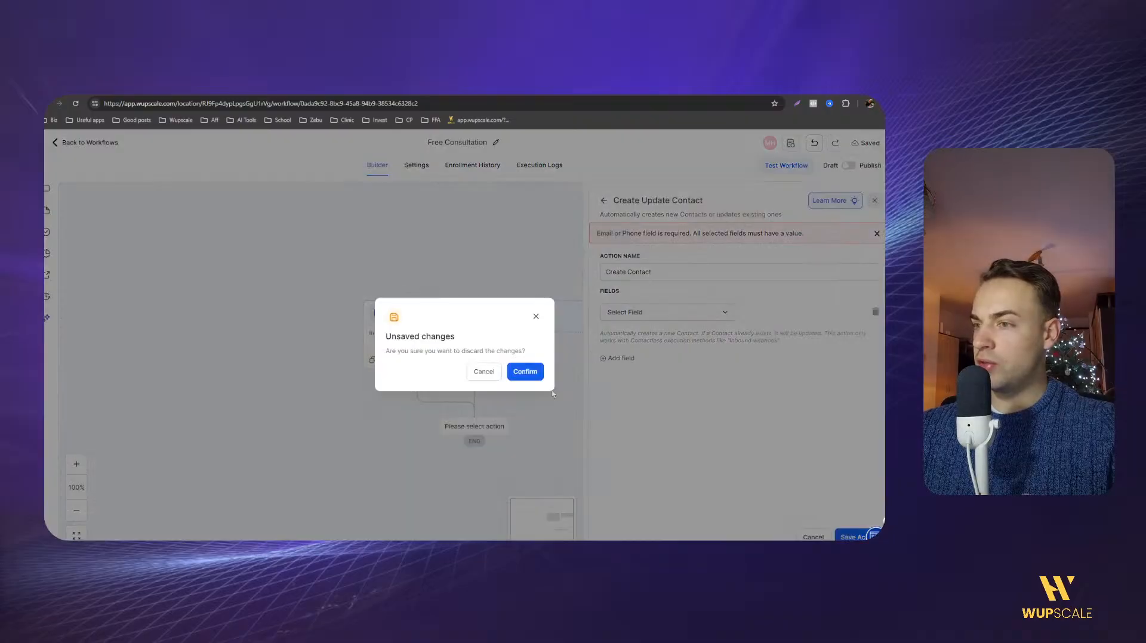
pyautogui.click(527, 371)
# Add a Create/Update Opportunity action for the Free Consultation pipeline at the "Booked a call" stage and save it.
pyautogui.click(475, 423)
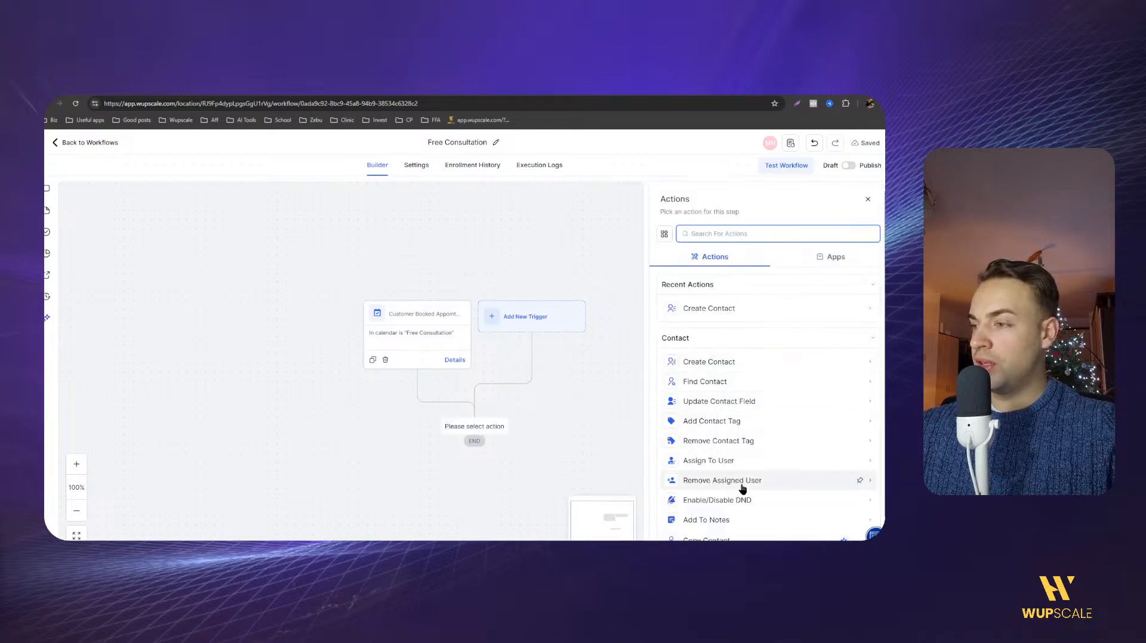
pyautogui.scroll(-4, 742, 488)
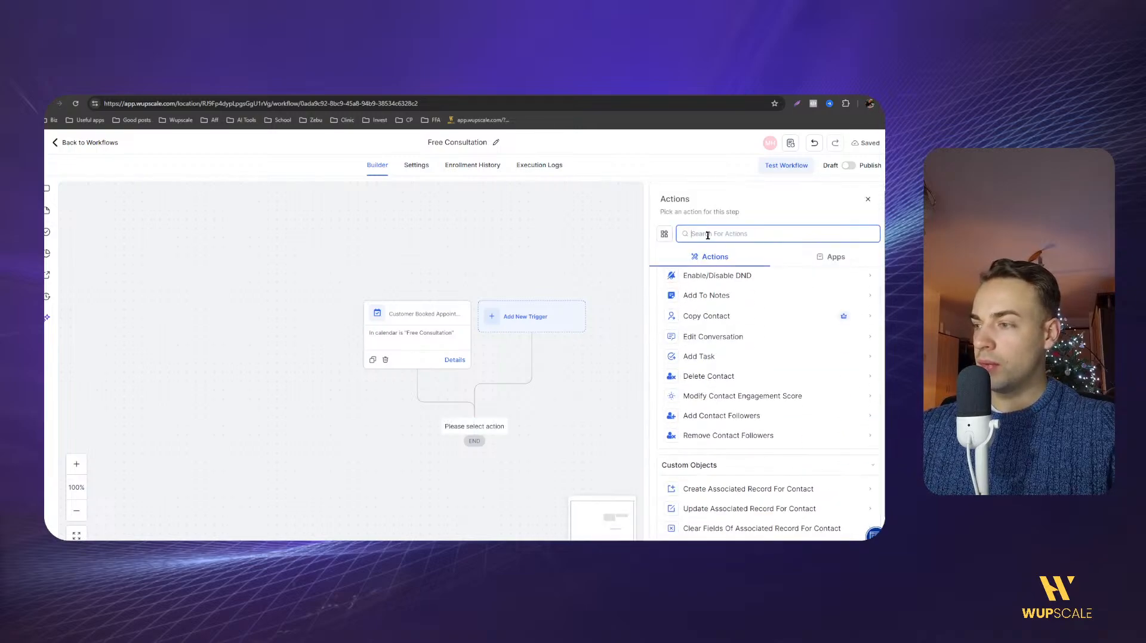
pyautogui.write('opp')
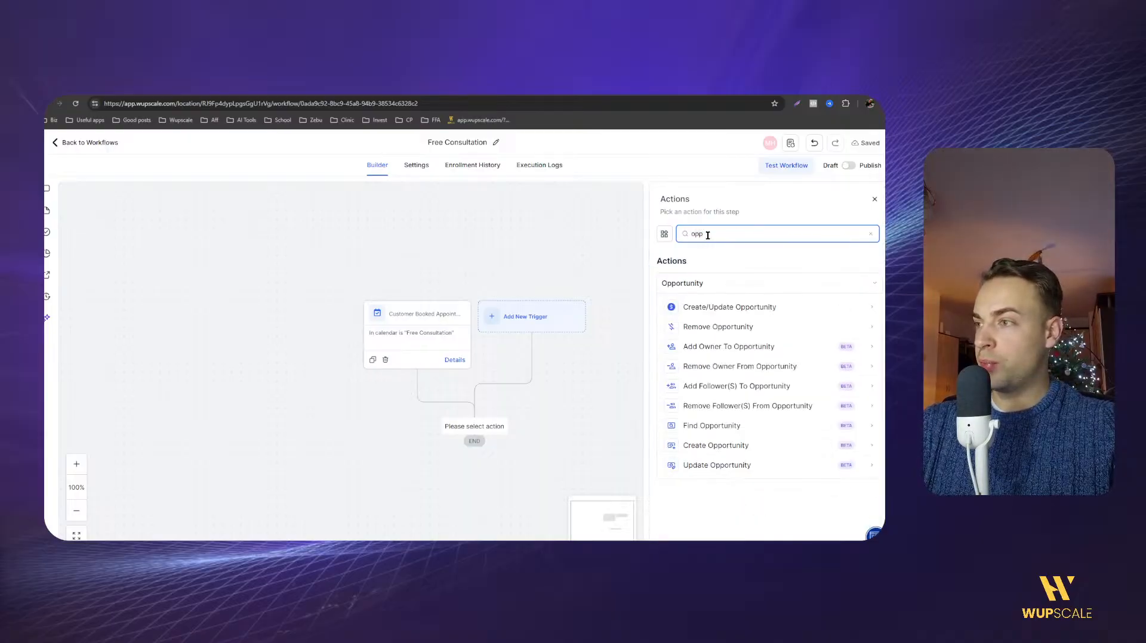
pyautogui.click(711, 307)
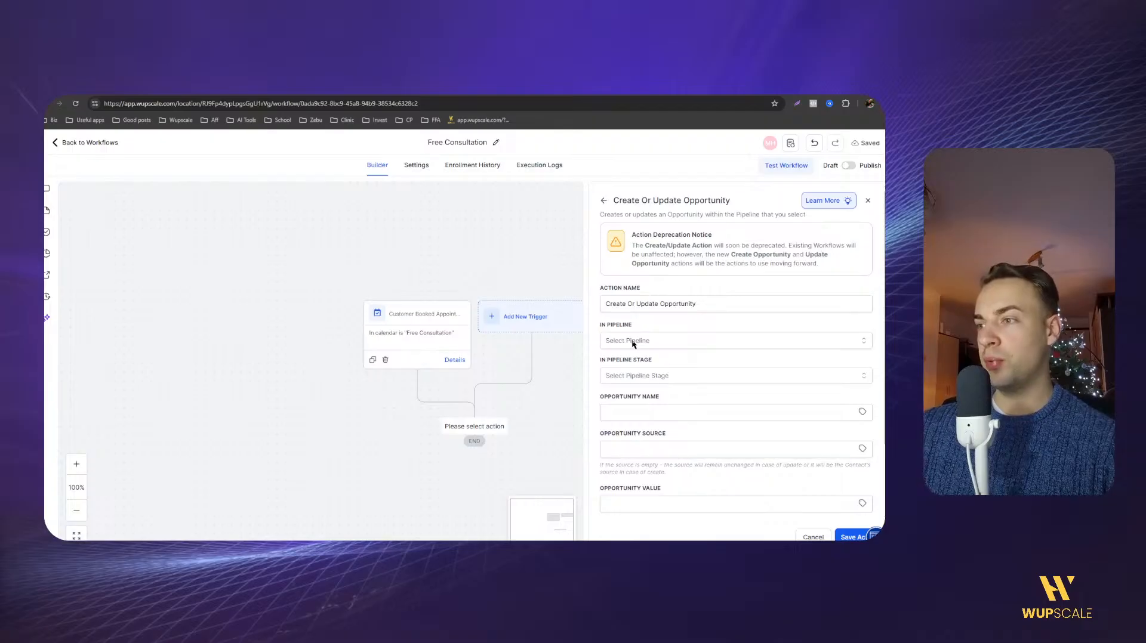
pyautogui.click(633, 344)
pyautogui.click(621, 377)
pyautogui.click(621, 376)
pyautogui.click(617, 419)
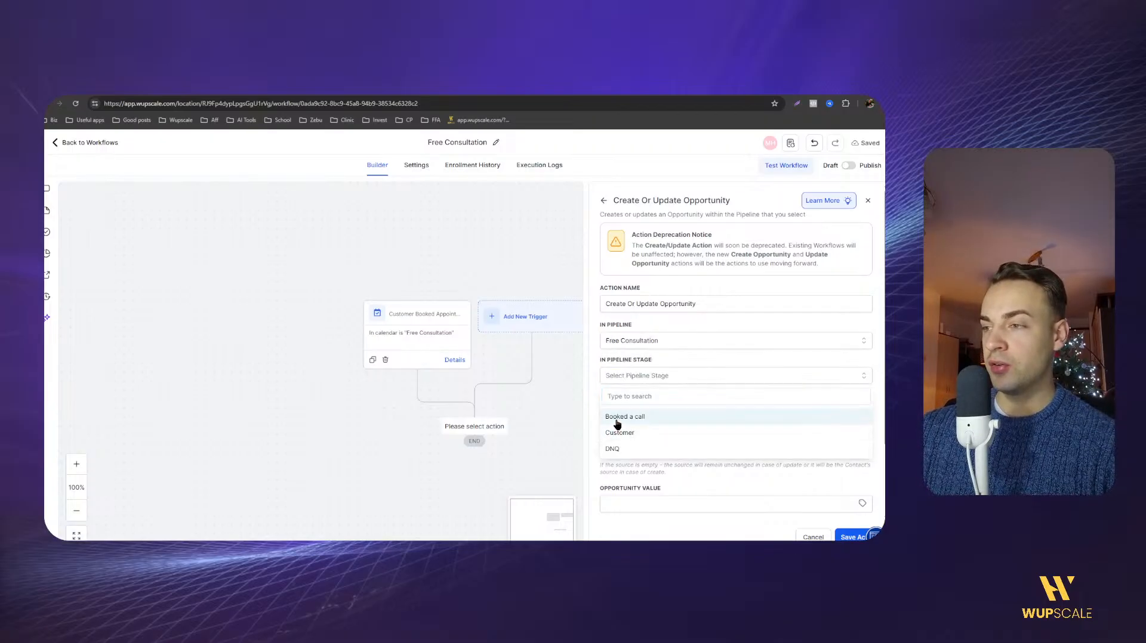
pyautogui.click(853, 537)
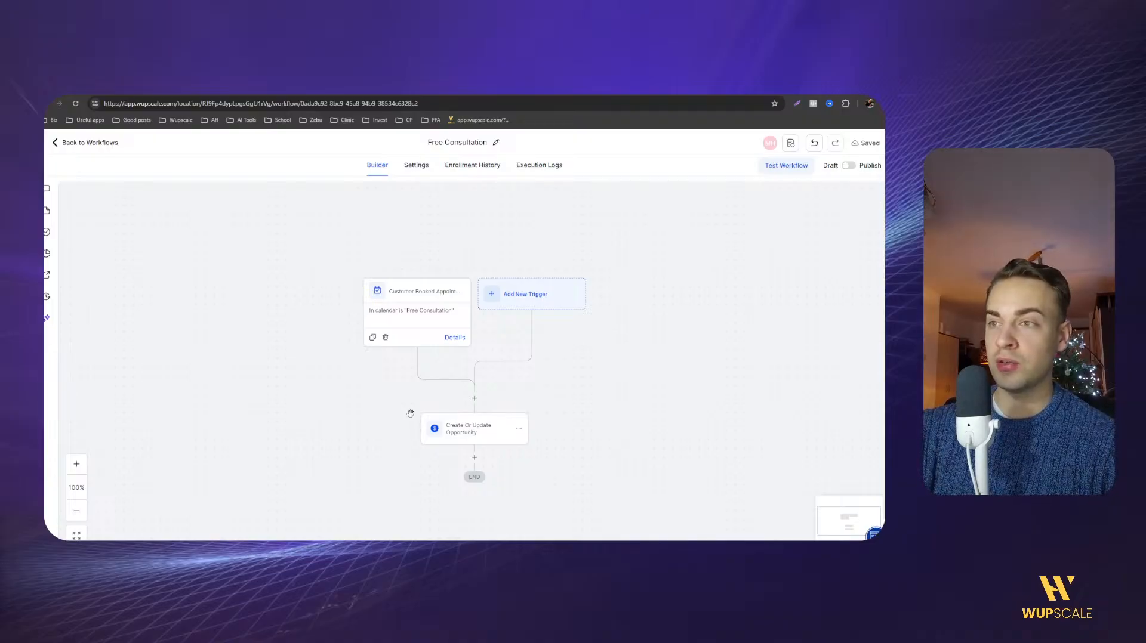
# Browse the available workflow actions, including the communication options, for the step after Create Or Update Opportunity.
pyautogui.scroll(-1, 410, 412)
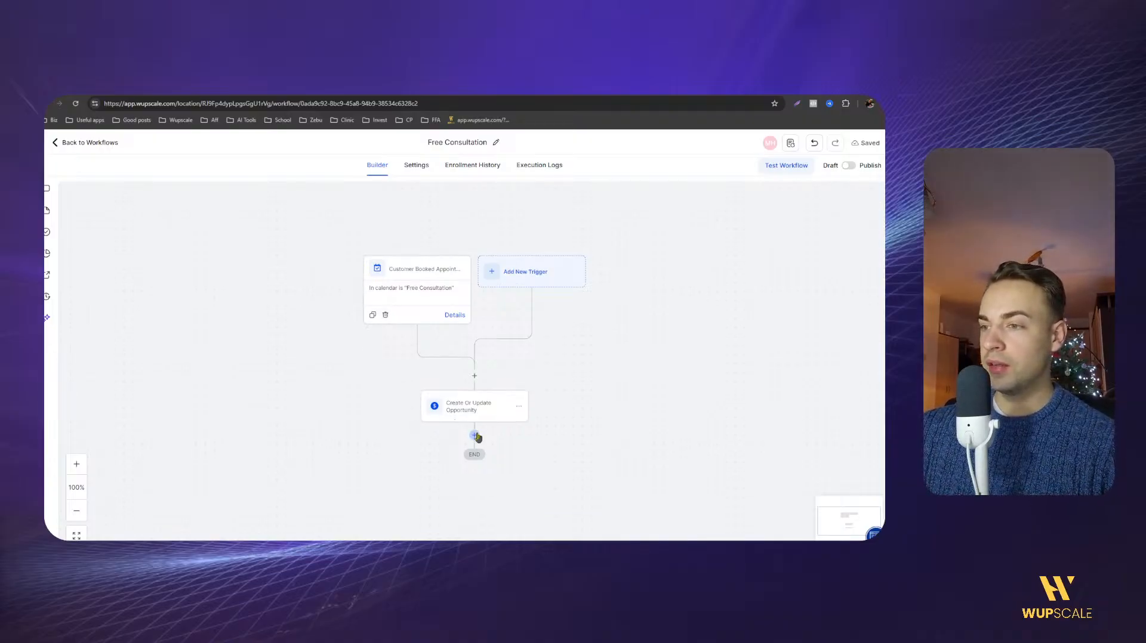
pyautogui.click(475, 436)
pyautogui.scroll(-12, 749, 367)
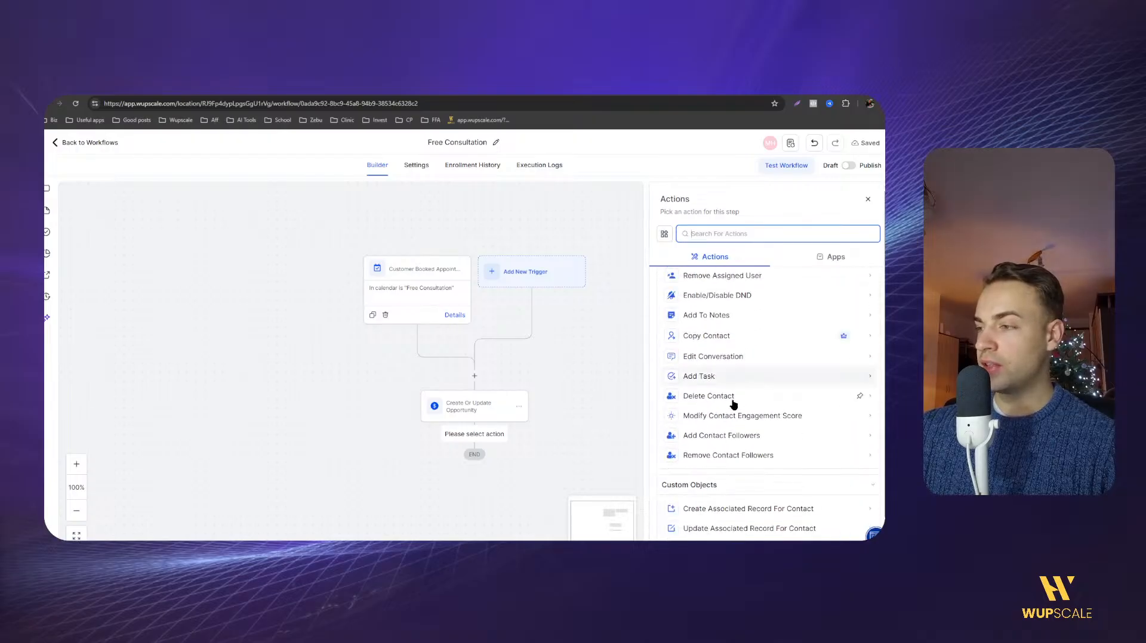
pyautogui.scroll(1, 703, 346)
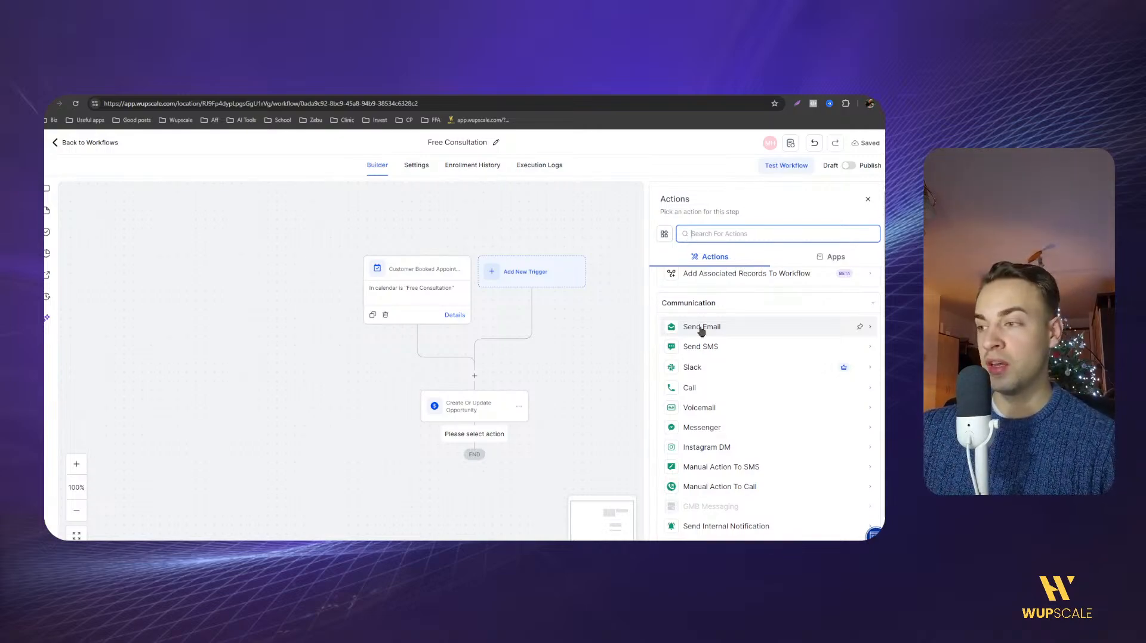
pyautogui.scroll(-3, 702, 352)
pyautogui.scroll(-12, 743, 424)
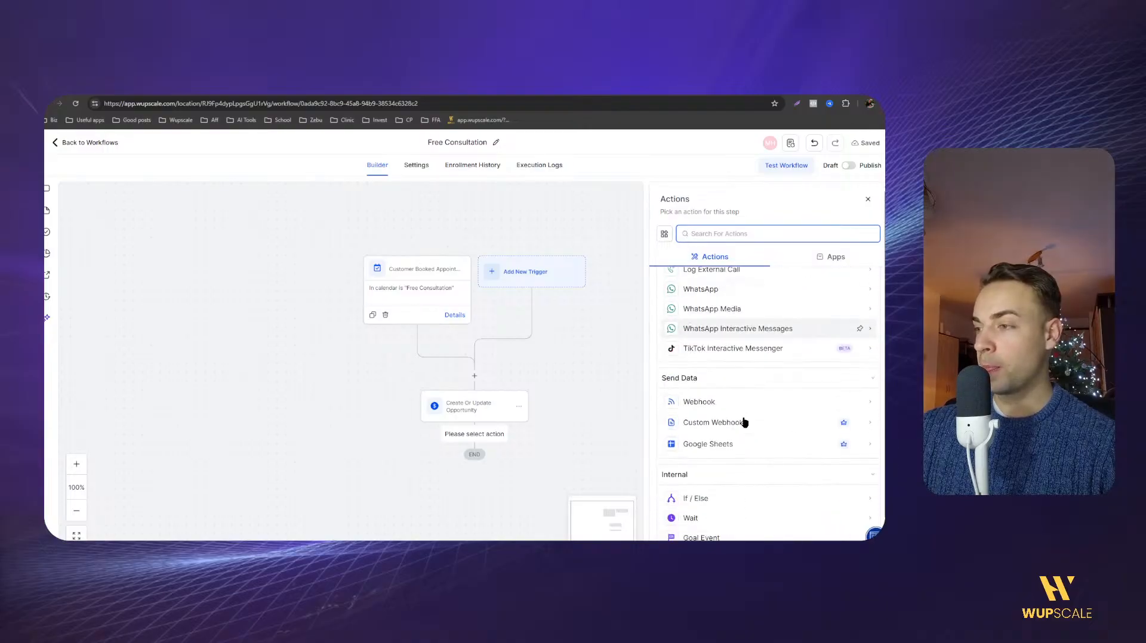
pyautogui.scroll(-15, 740, 433)
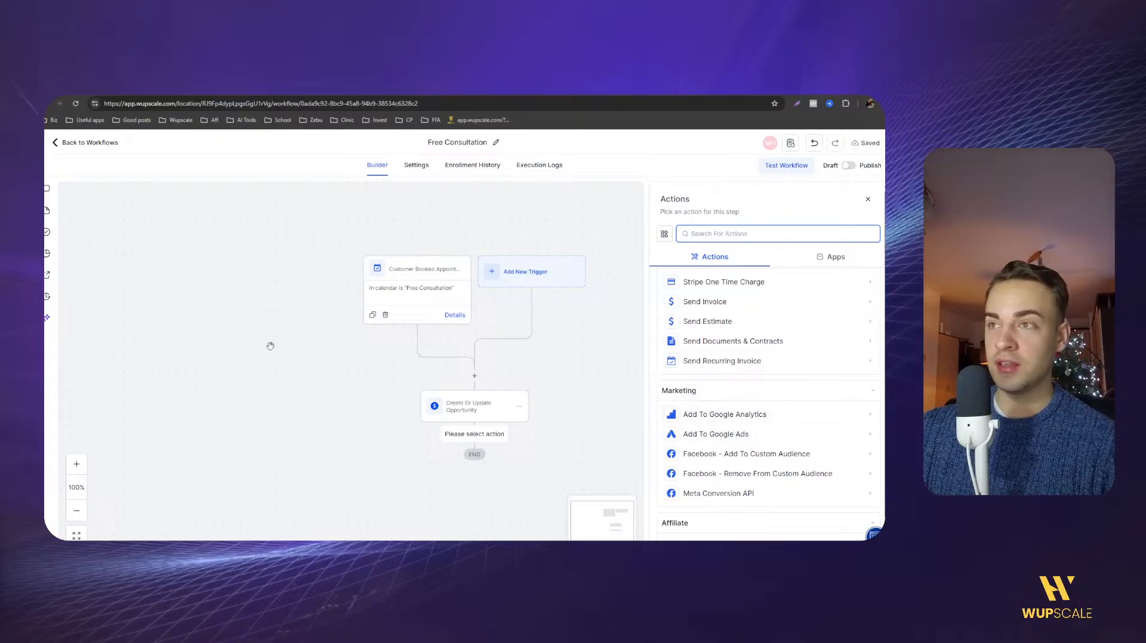
# Re-save the Customer Booked Appointment trigger unchanged, switch the Free Consultation workflow from draft to published, and save it.
pyautogui.click(399, 290)
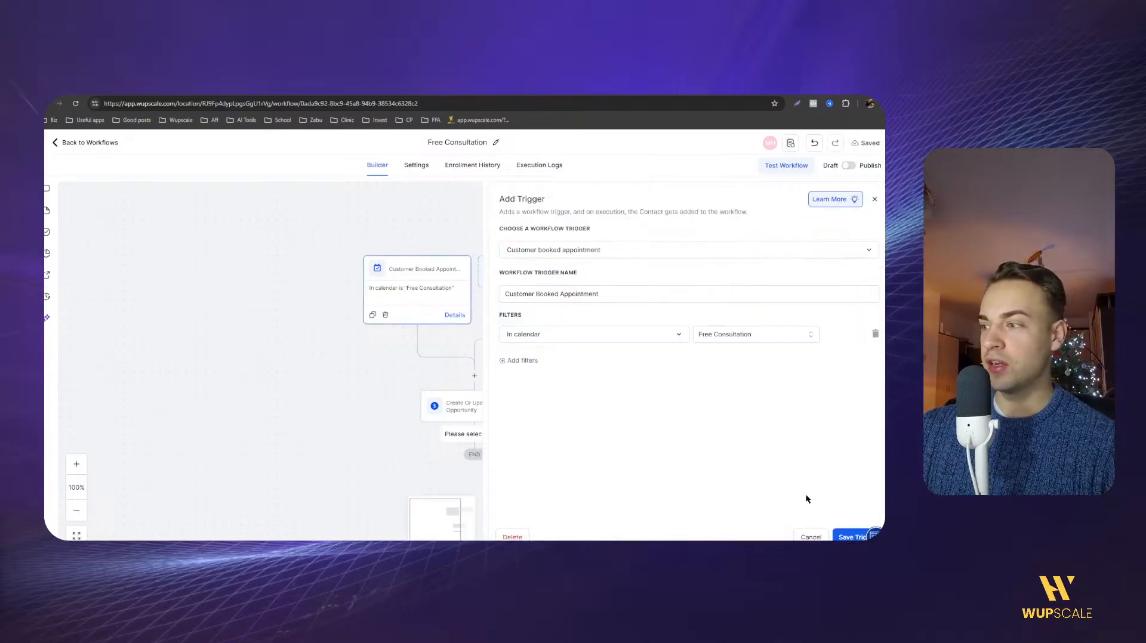
pyautogui.click(848, 537)
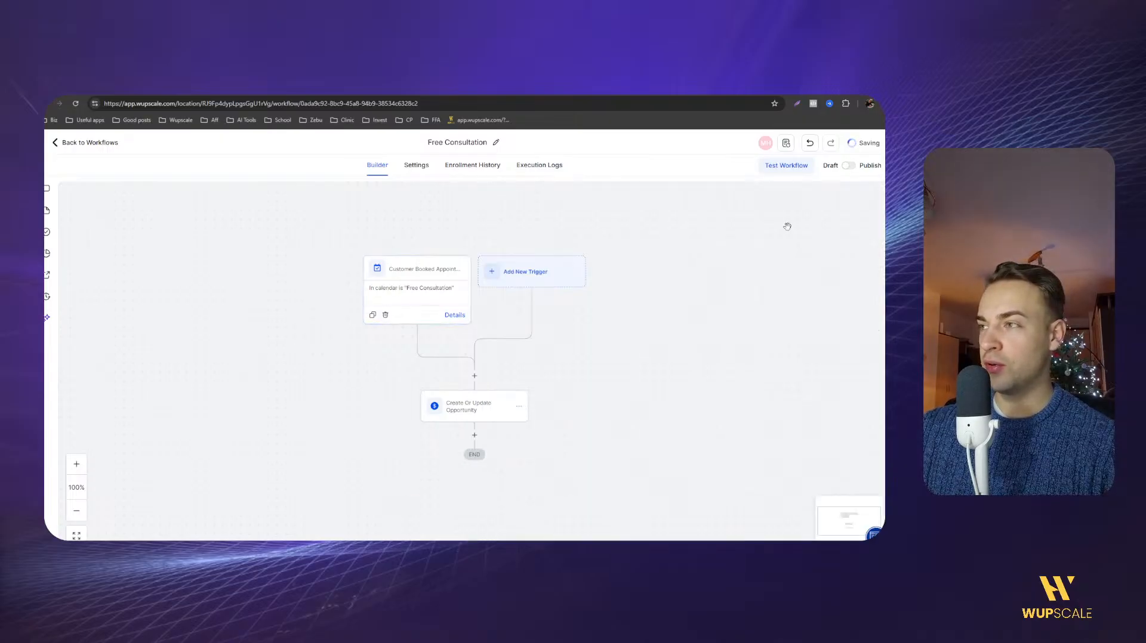
pyautogui.click(848, 167)
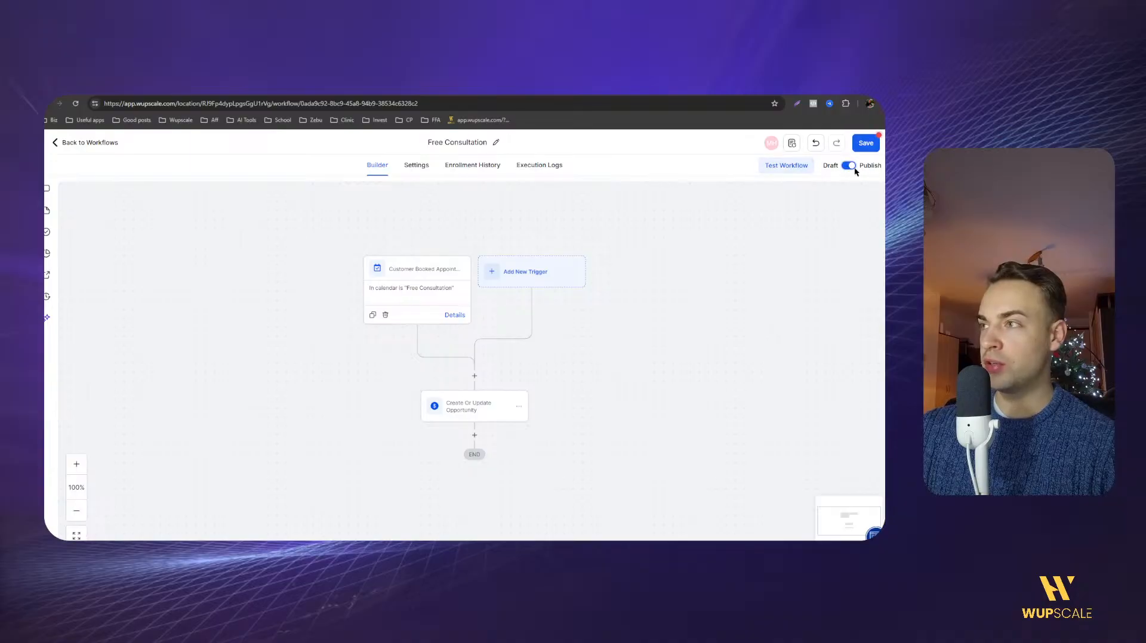
pyautogui.click(862, 144)
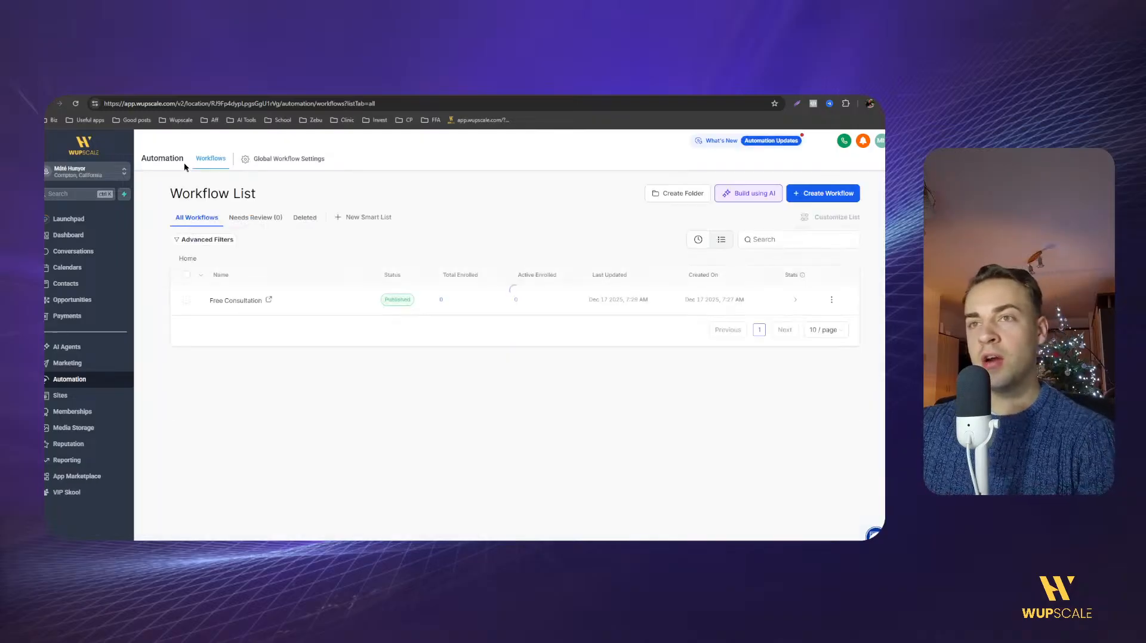
# Consult the Meta Pixel item in the funnel checklist and open Meta Business Suite at business.facebook.com in a new browser tab.
pyautogui.click(173, 88)
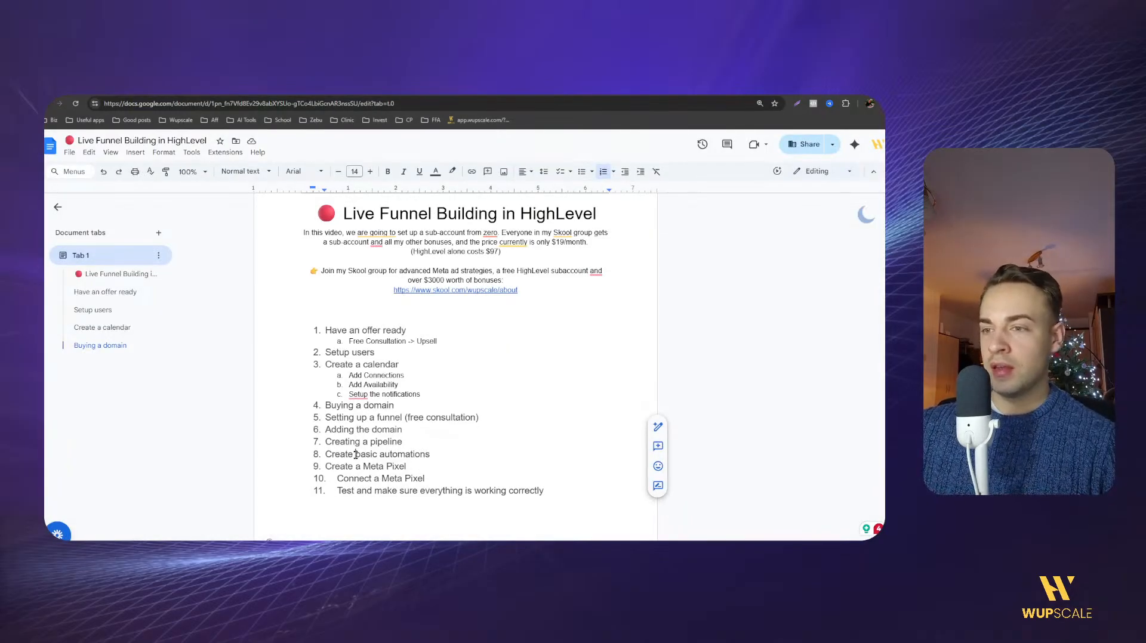
pyautogui.click(422, 470)
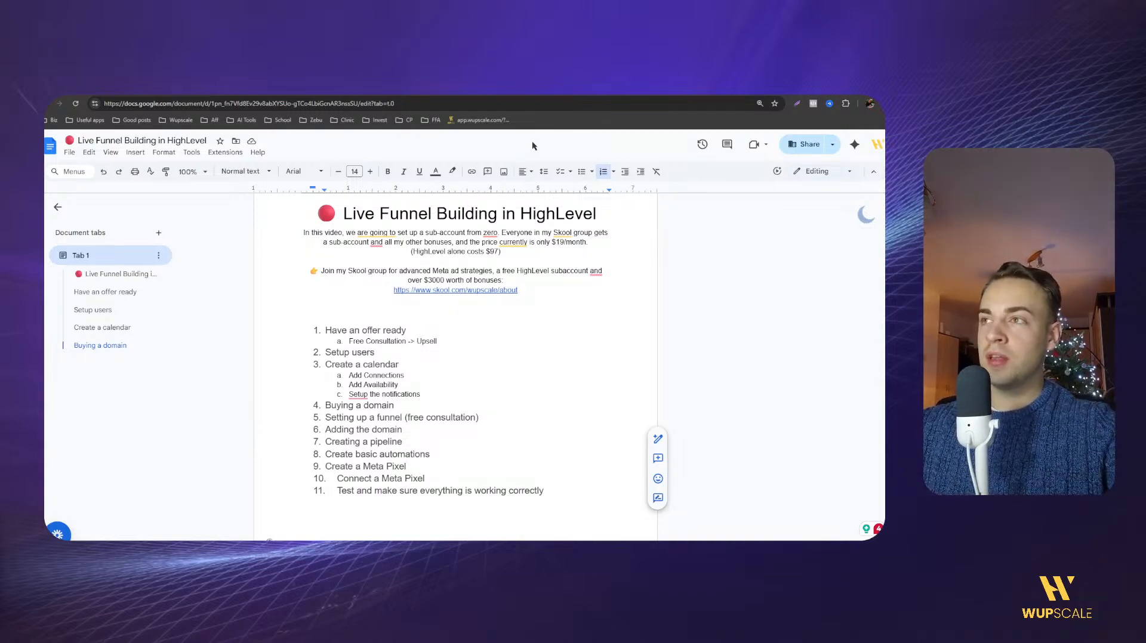
pyautogui.hotkey('ctrl', 't')
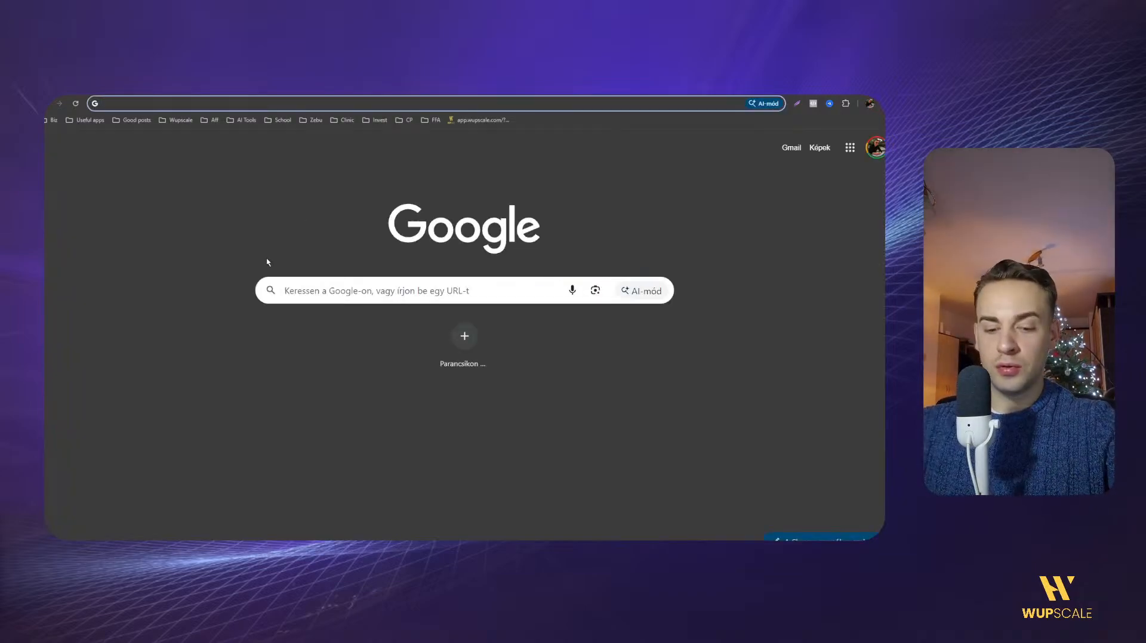
pyautogui.write('business.facee')
pyautogui.press('BackSpace')
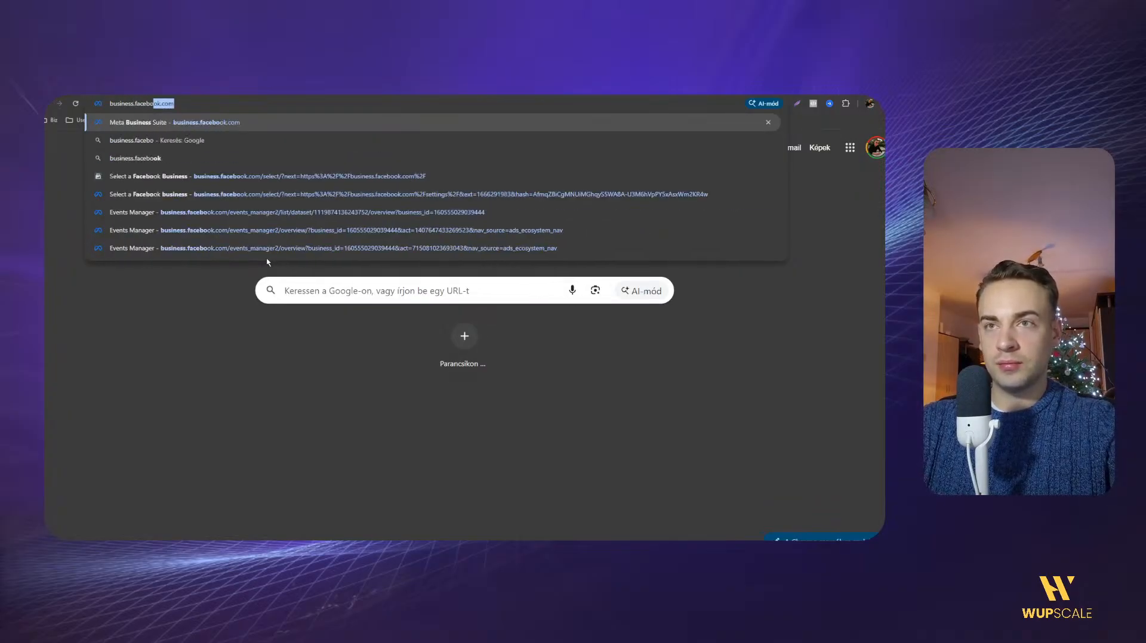
pyautogui.press('Return')
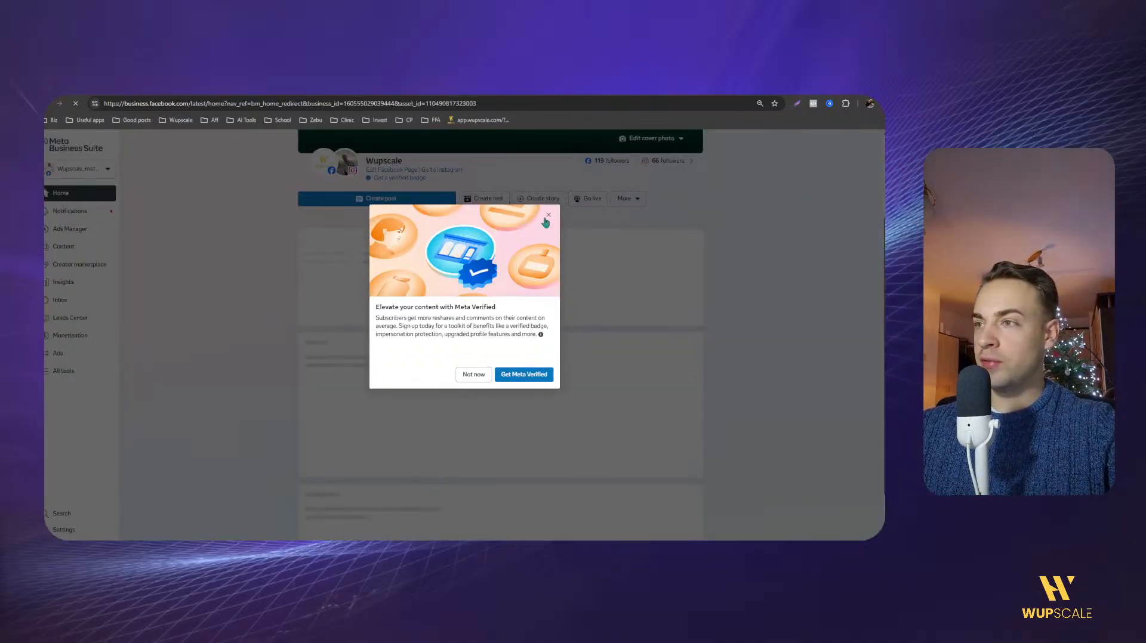
pyautogui.click(547, 218)
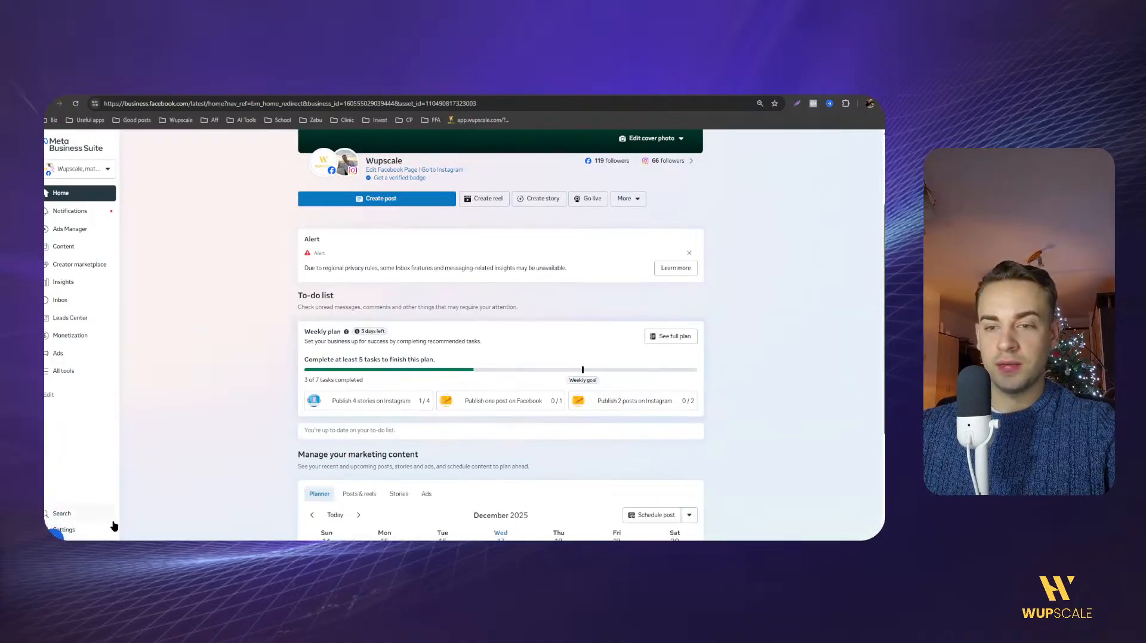
# Go to the business portfolio's settings and show Datasets & pixels under Data Sources.
pyautogui.click(108, 531)
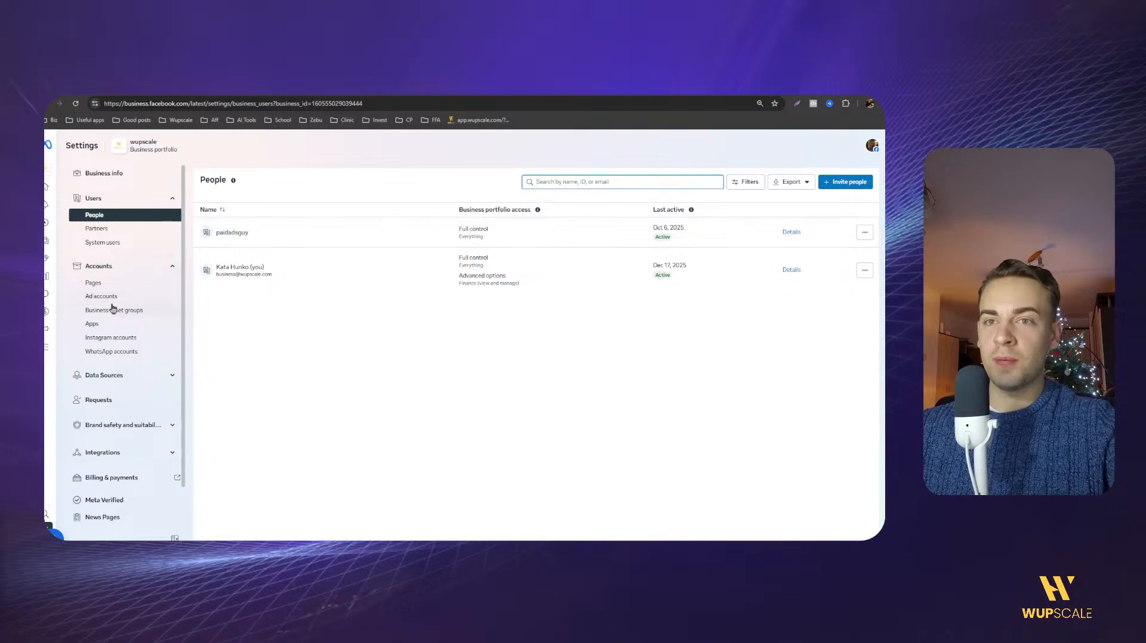
pyautogui.click(111, 376)
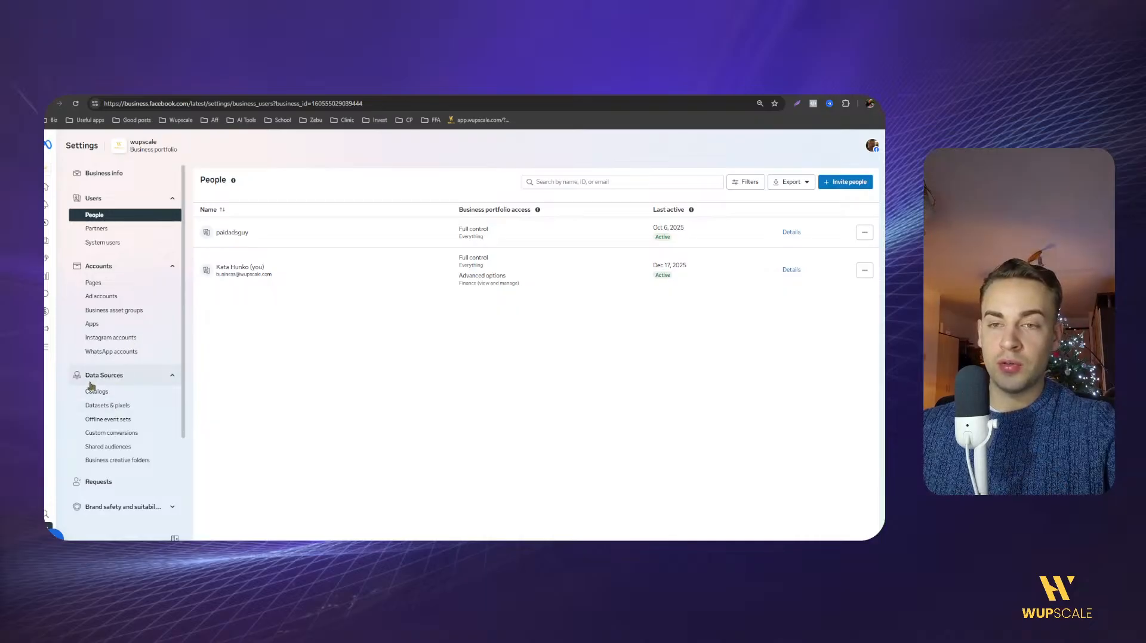
pyautogui.click(119, 408)
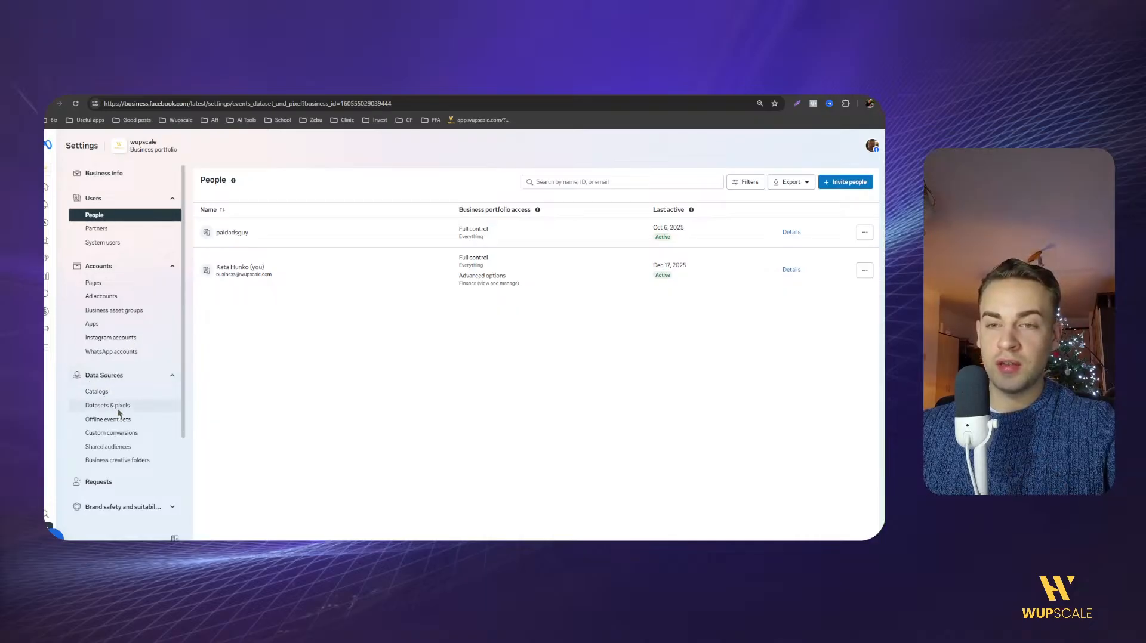
pyautogui.click(254, 219)
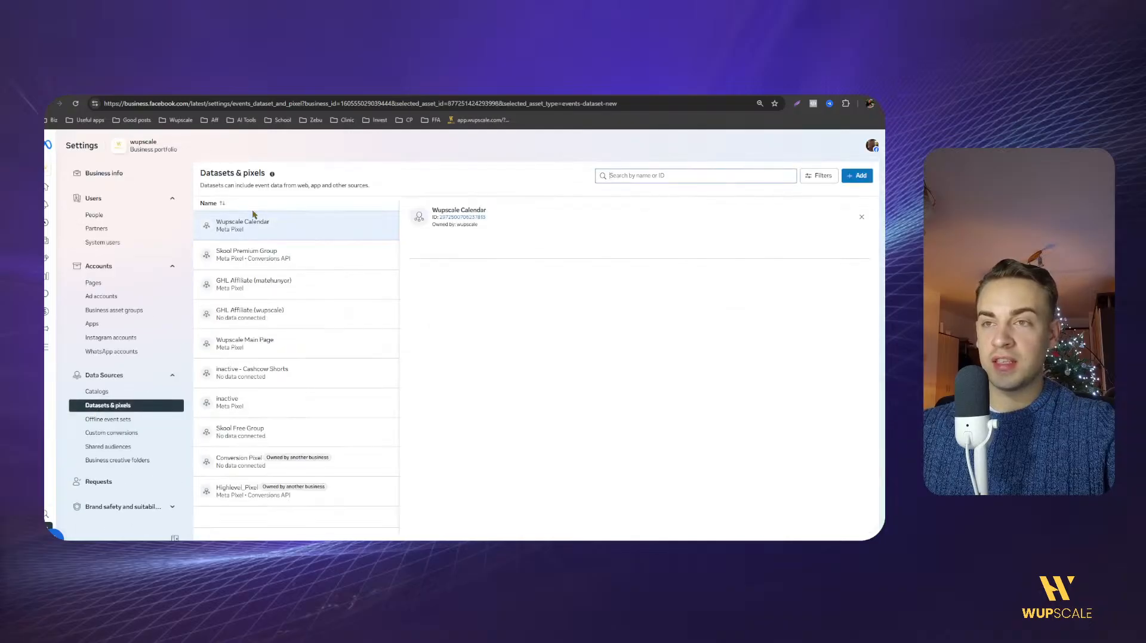
# Create a new dataset named "Free Consult" followed by the website's domain in parentheses, without connecting any ad account.
pyautogui.click(854, 177)
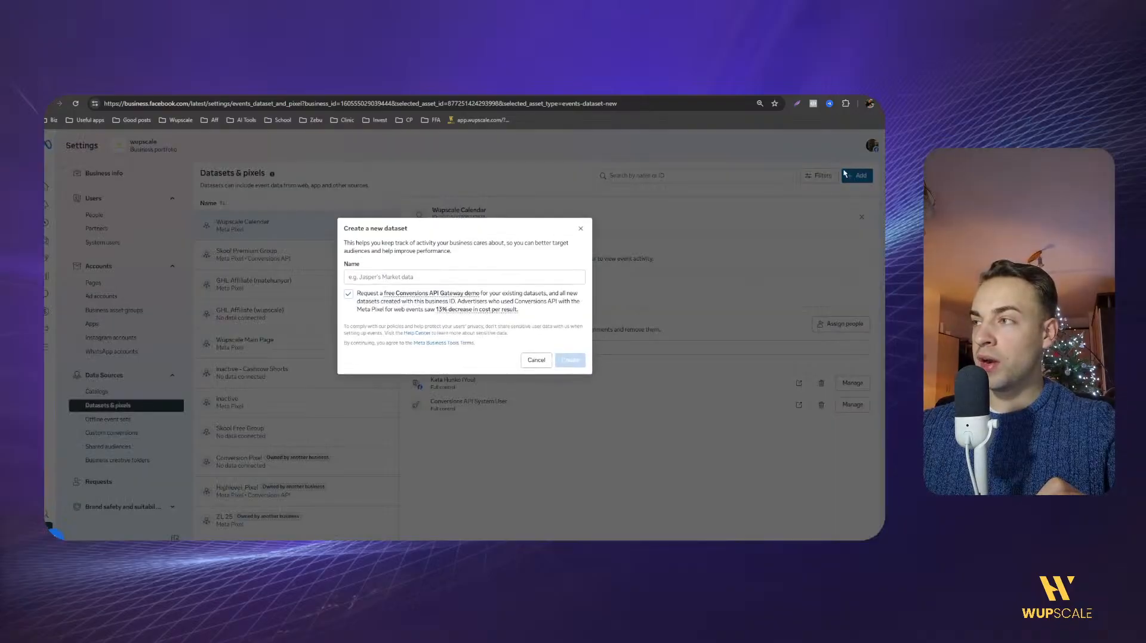
pyautogui.click(420, 278)
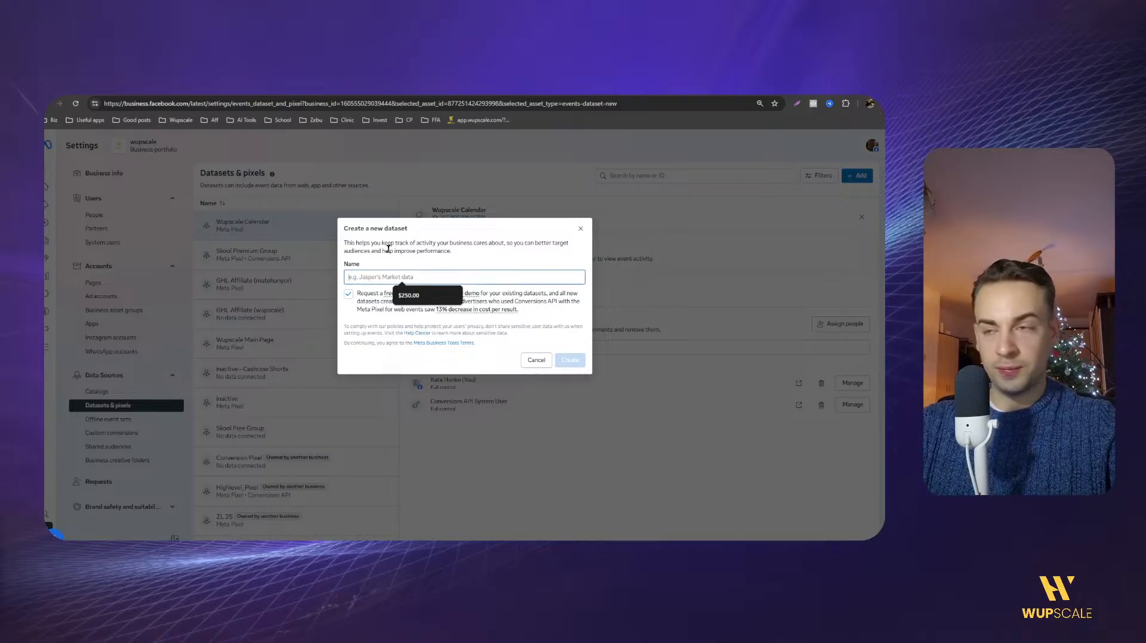
pyautogui.write('Free Consult')
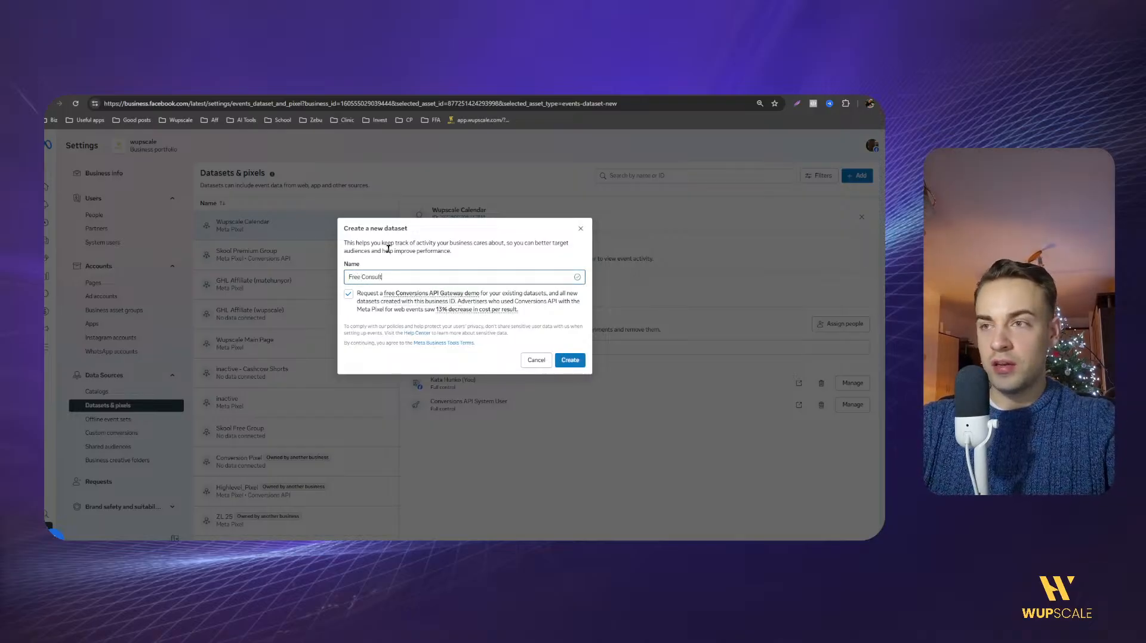
pyautogui.write(' (ma')
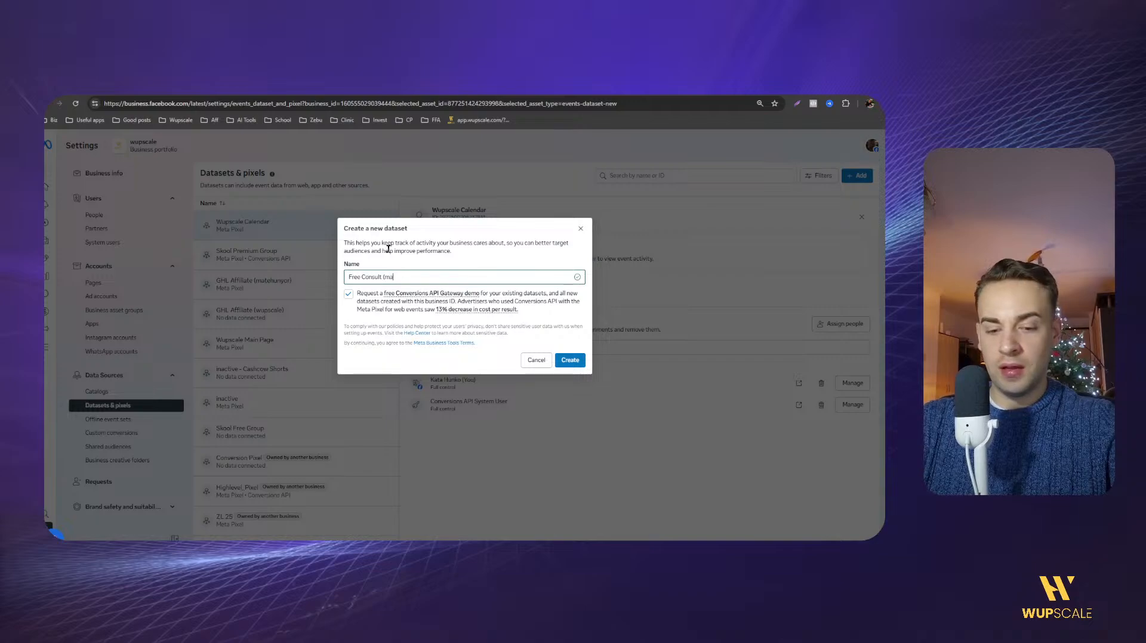
pyautogui.write('tehunyor.com')
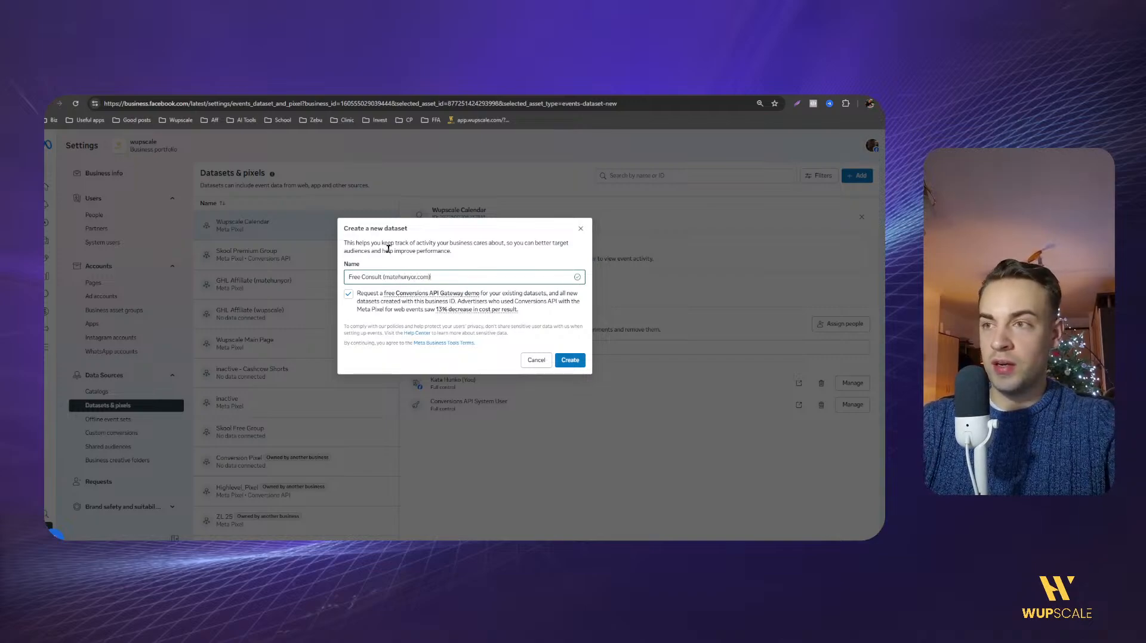
pyautogui.click(565, 362)
pyautogui.click(565, 360)
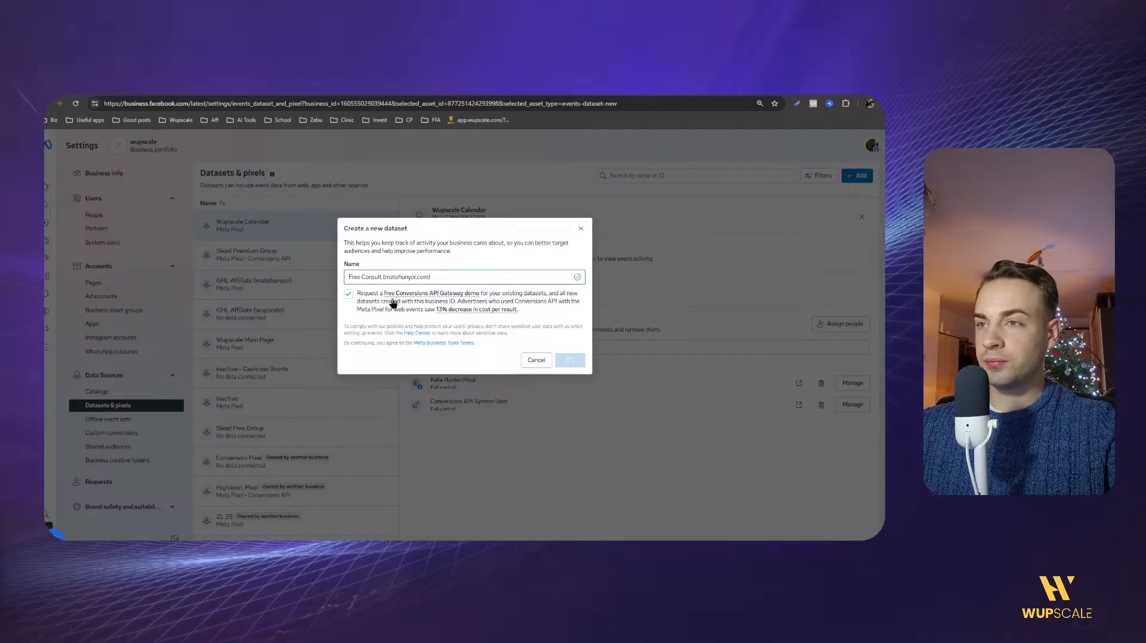
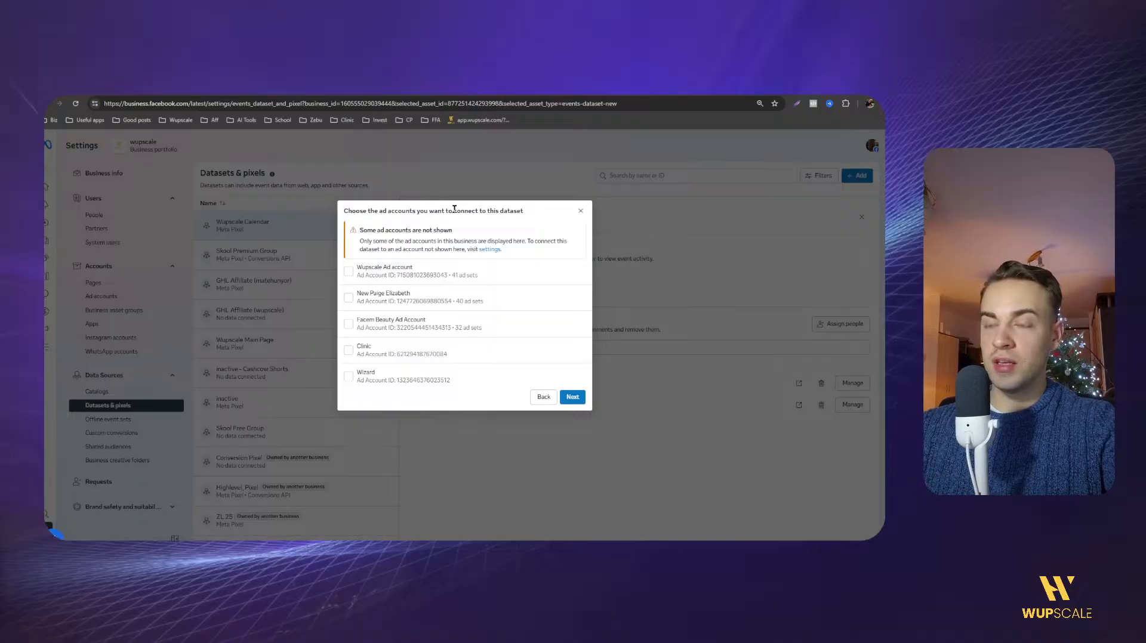
pyautogui.click(572, 397)
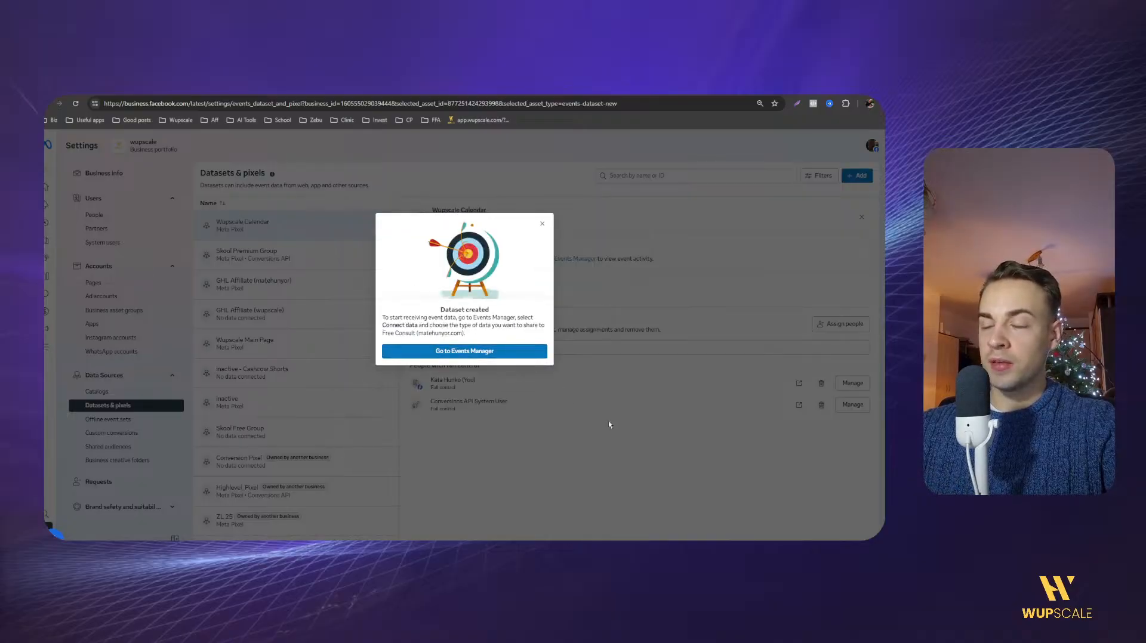
# Open the new dataset in Events Manager and review its connection options, especially gathering website events from browser activity.
pyautogui.click(429, 350)
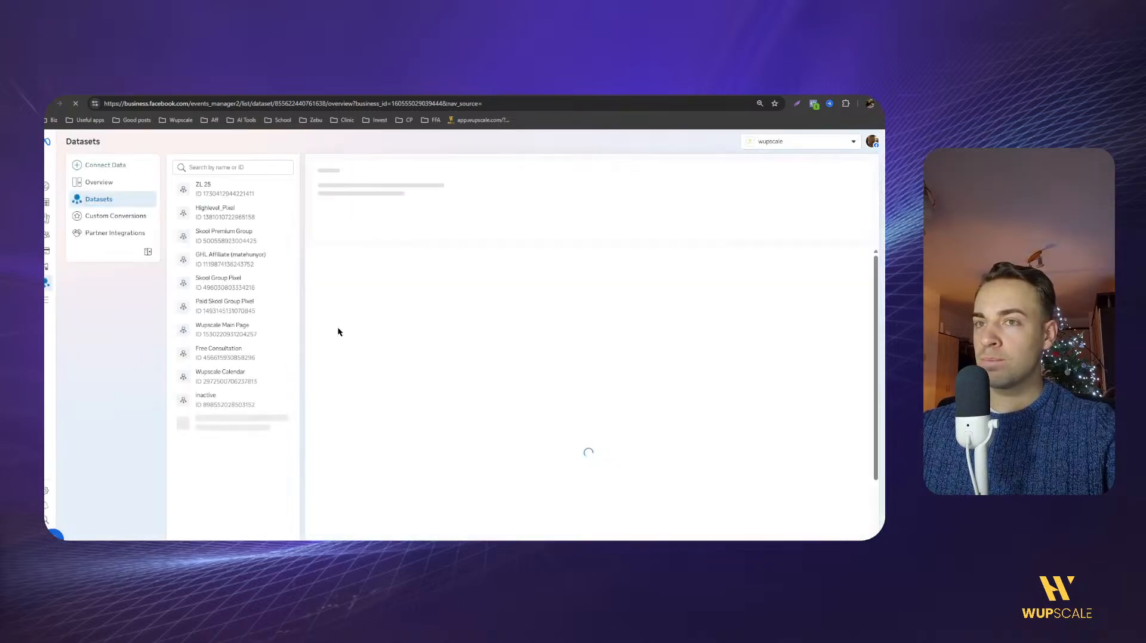
pyautogui.scroll(-2, 239, 206)
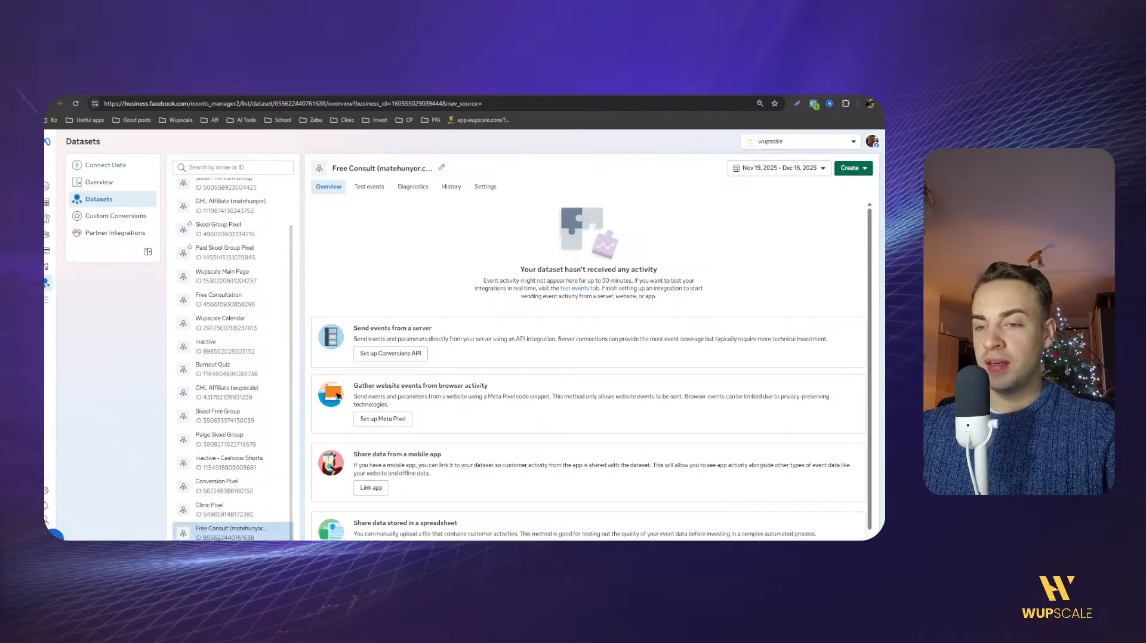
pyautogui.scroll(-1, 546, 278)
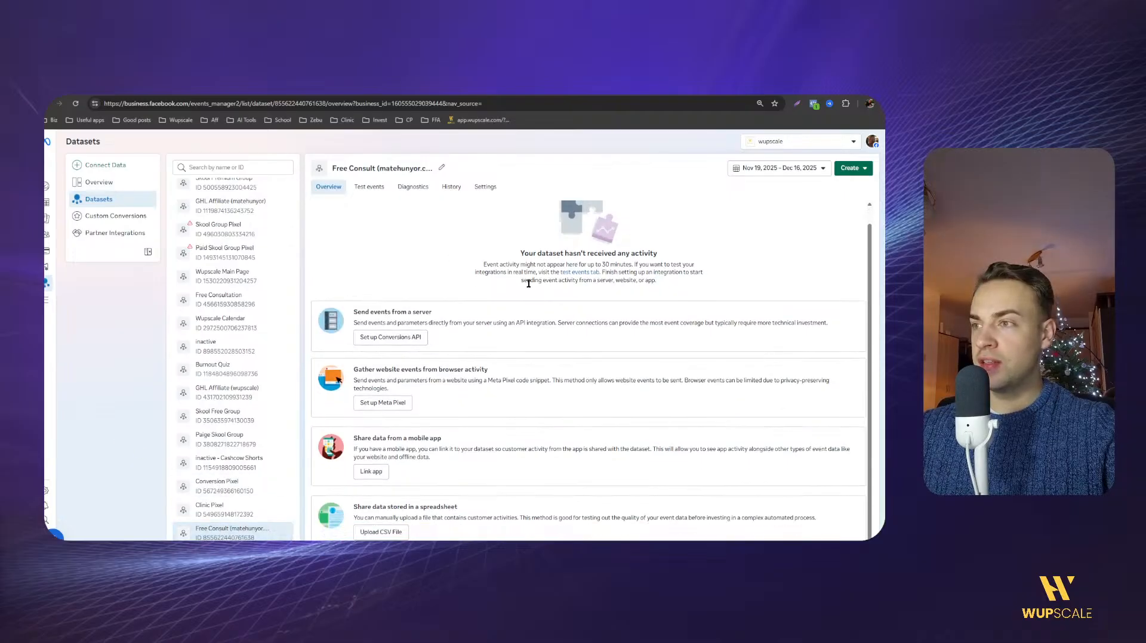
pyautogui.moveTo(538, 253); pyautogui.dragTo(577, 259)
pyautogui.click(598, 260)
pyautogui.click(479, 248)
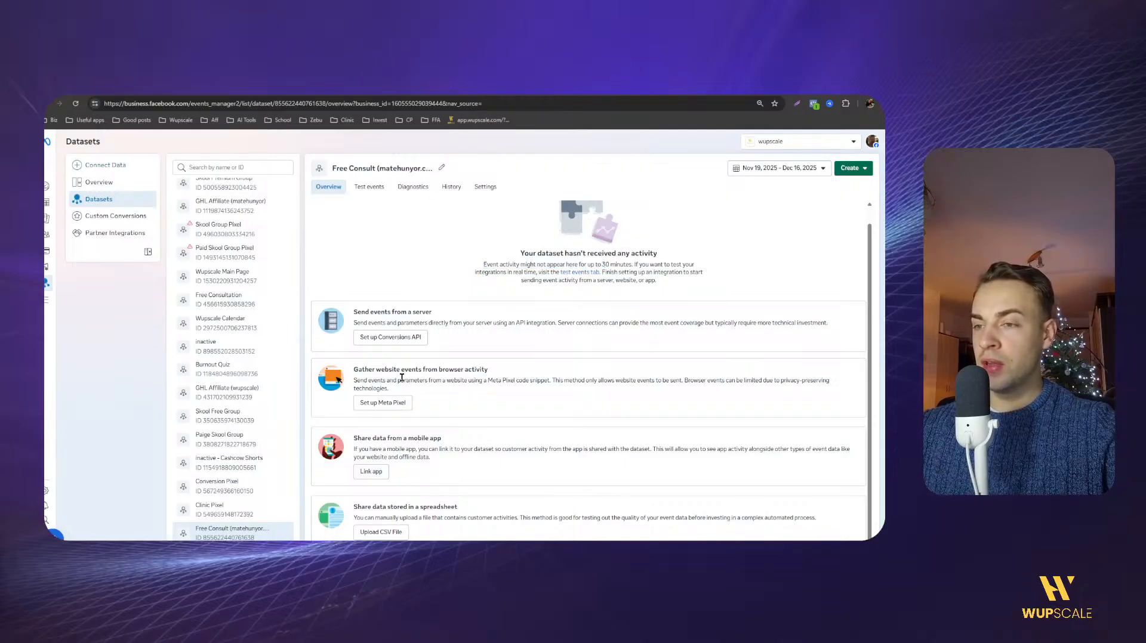
pyautogui.moveTo(350, 374); pyautogui.dragTo(463, 384)
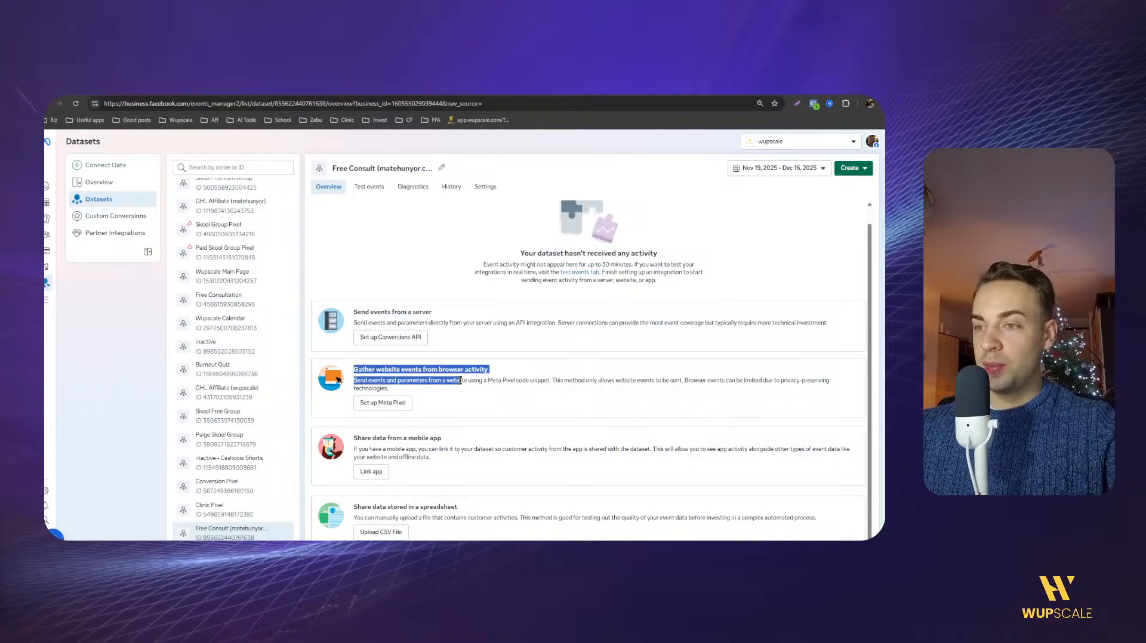
pyautogui.click(418, 379)
pyautogui.moveTo(358, 372); pyautogui.dragTo(441, 377)
pyautogui.click(445, 375)
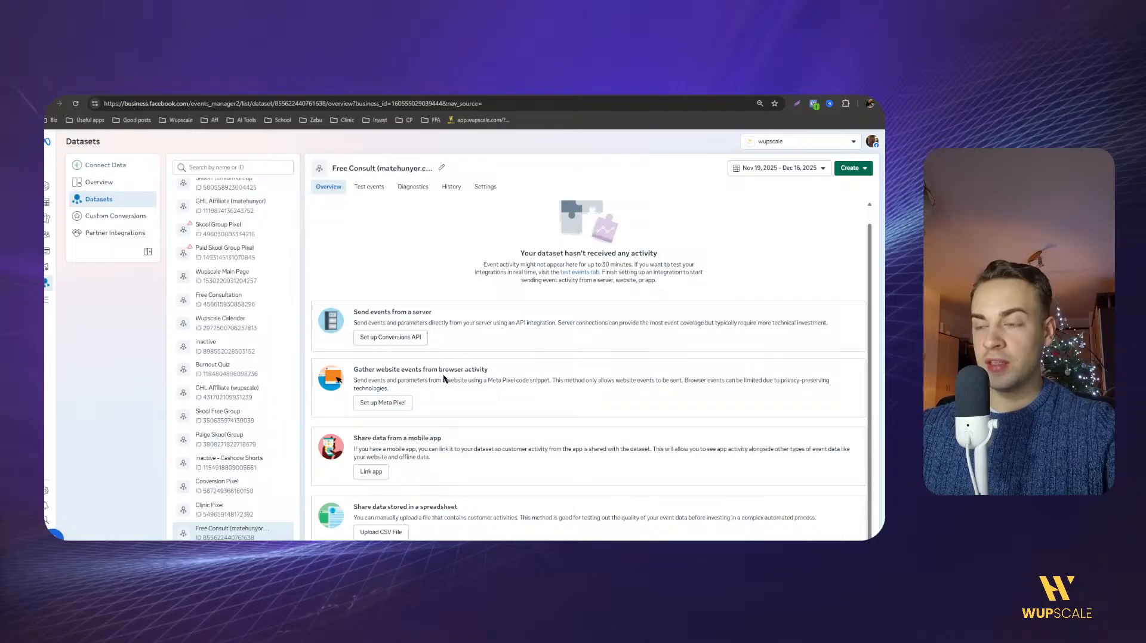
# Set up the Meta Pixel for the dataset with manual code installation and copy its base code.
pyautogui.click(379, 404)
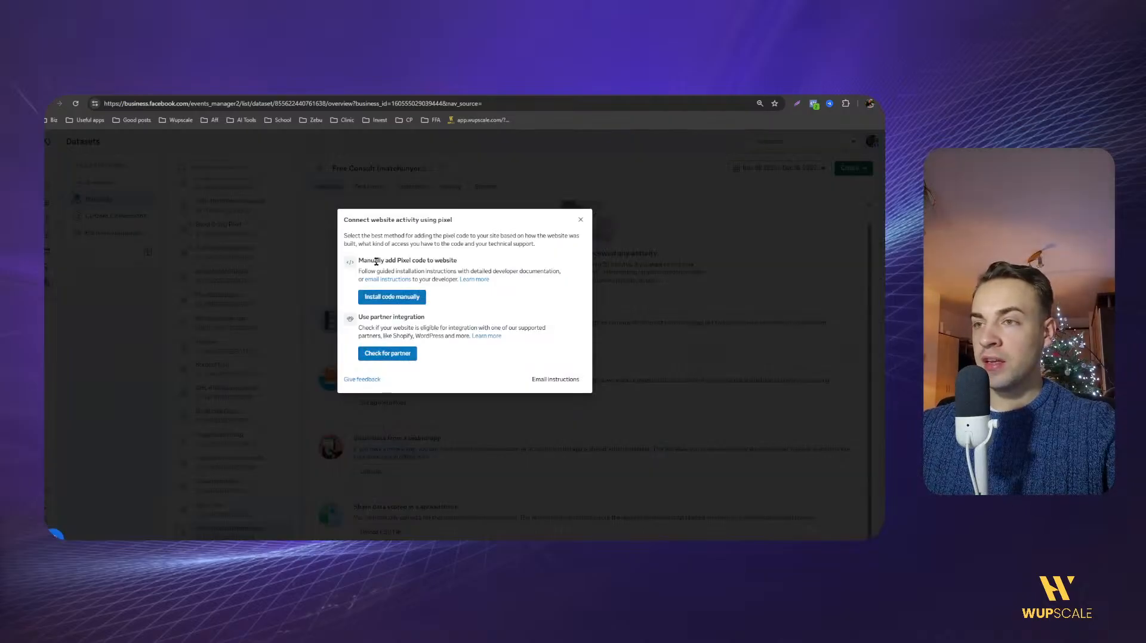
pyautogui.moveTo(365, 261); pyautogui.dragTo(423, 261)
pyautogui.click(422, 262)
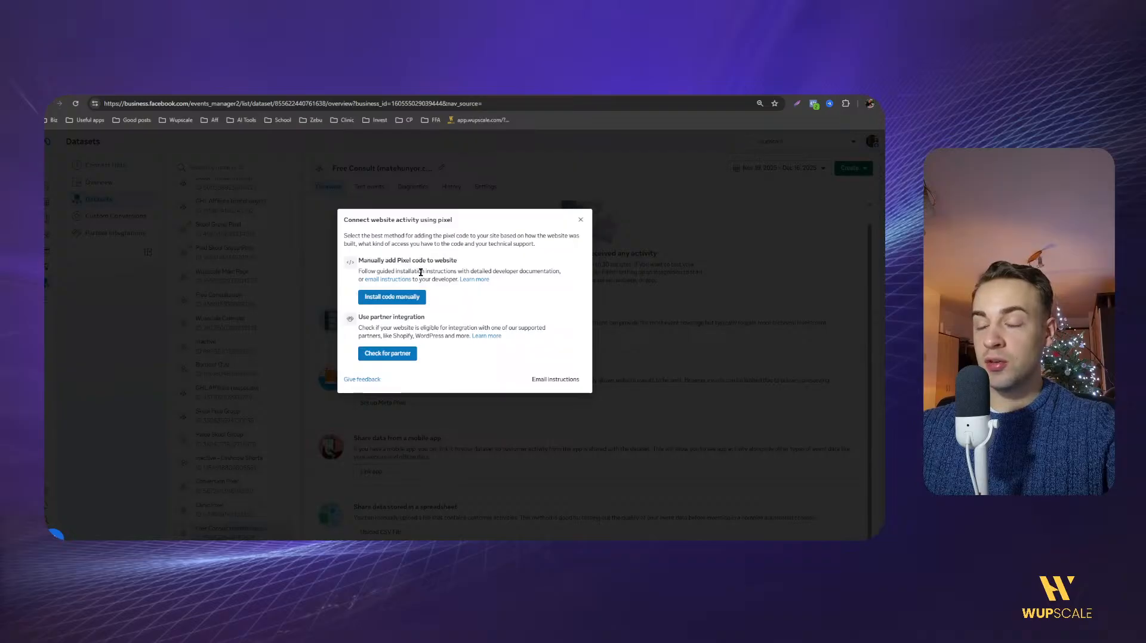
pyautogui.click(375, 299)
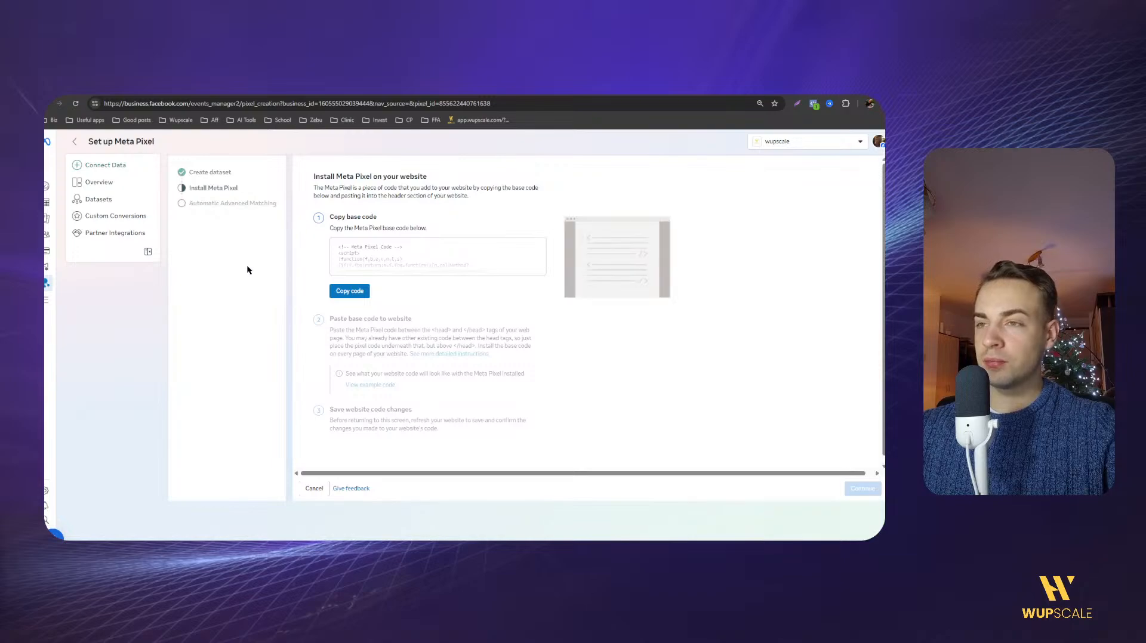
pyautogui.click(349, 290)
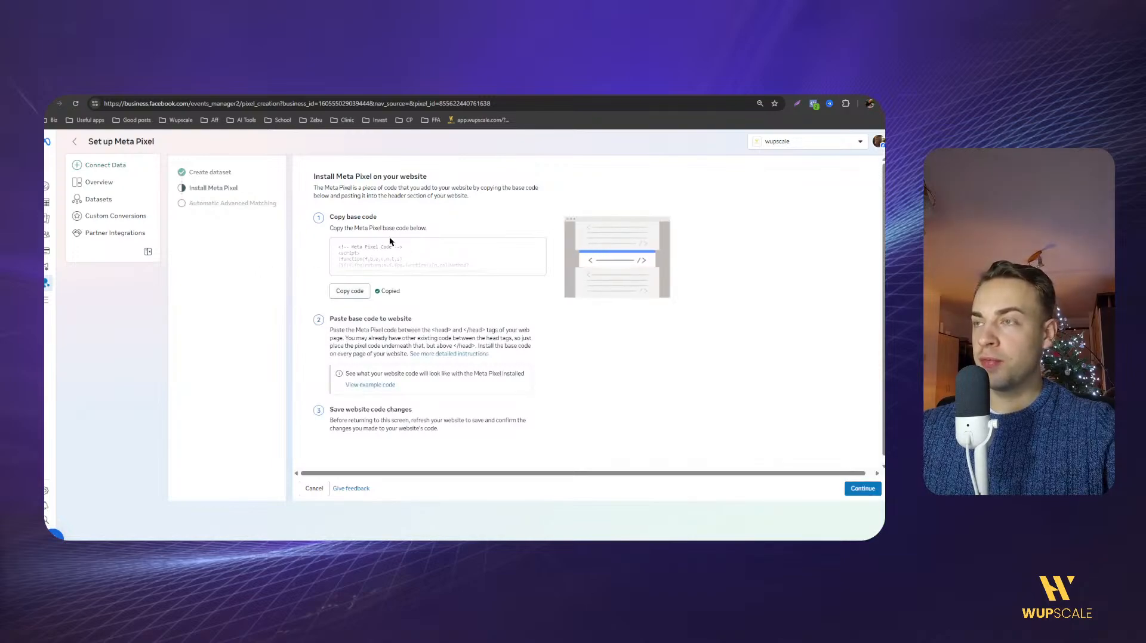
# Paste the Meta Pixel base code into the Free Consult funnel's head tracking code in HighLevel and save the funnel settings.
pyautogui.click(310, 95)
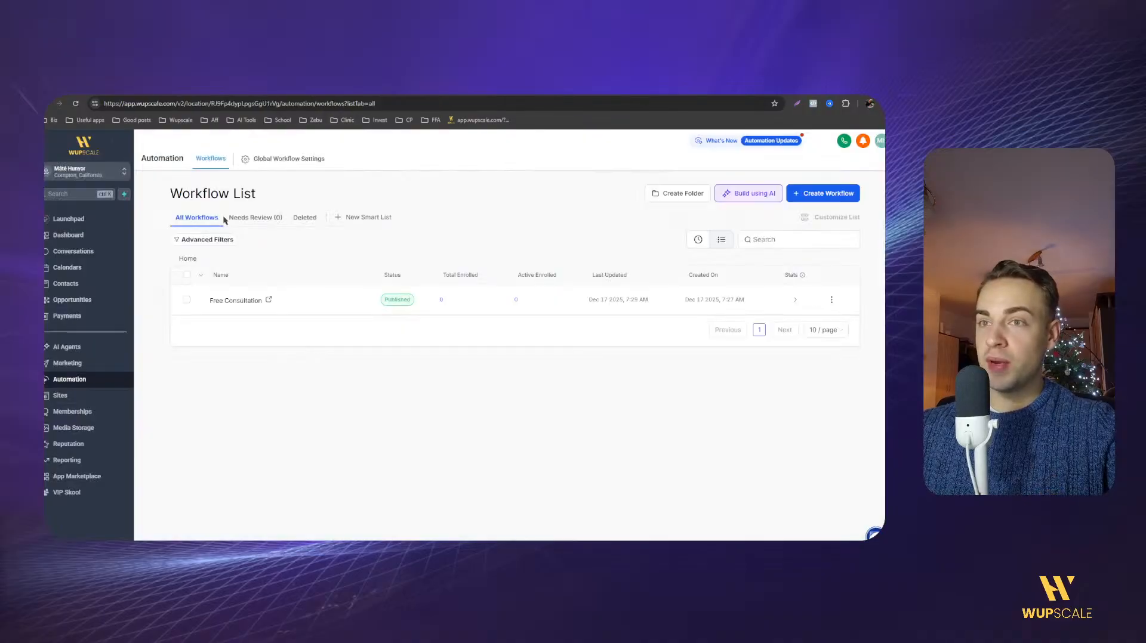
pyautogui.click(79, 404)
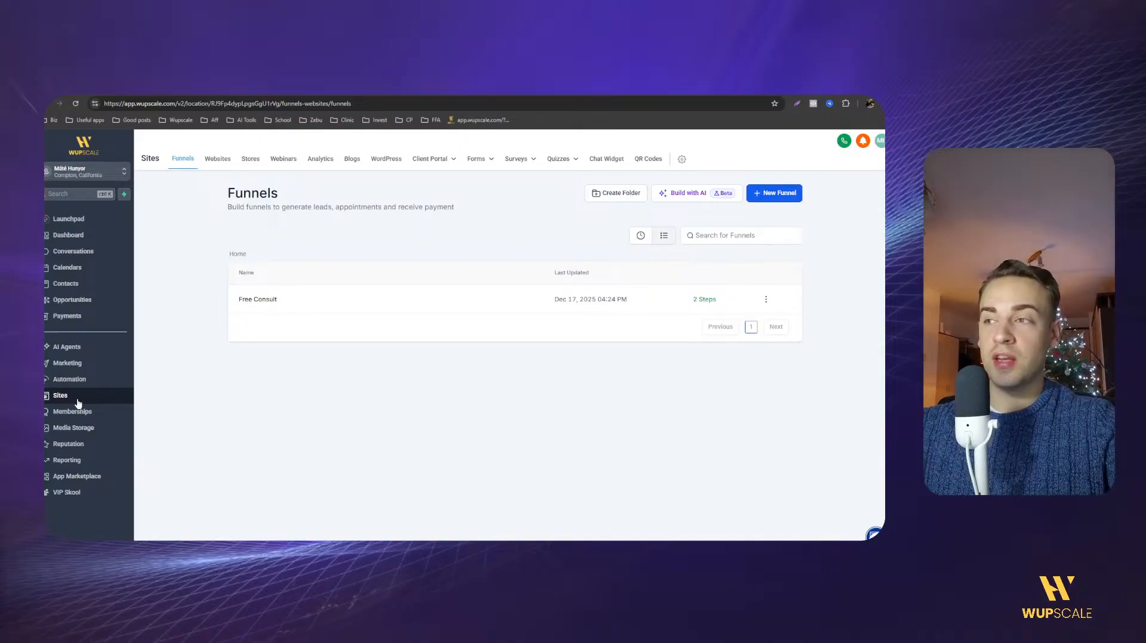
pyautogui.click(241, 305)
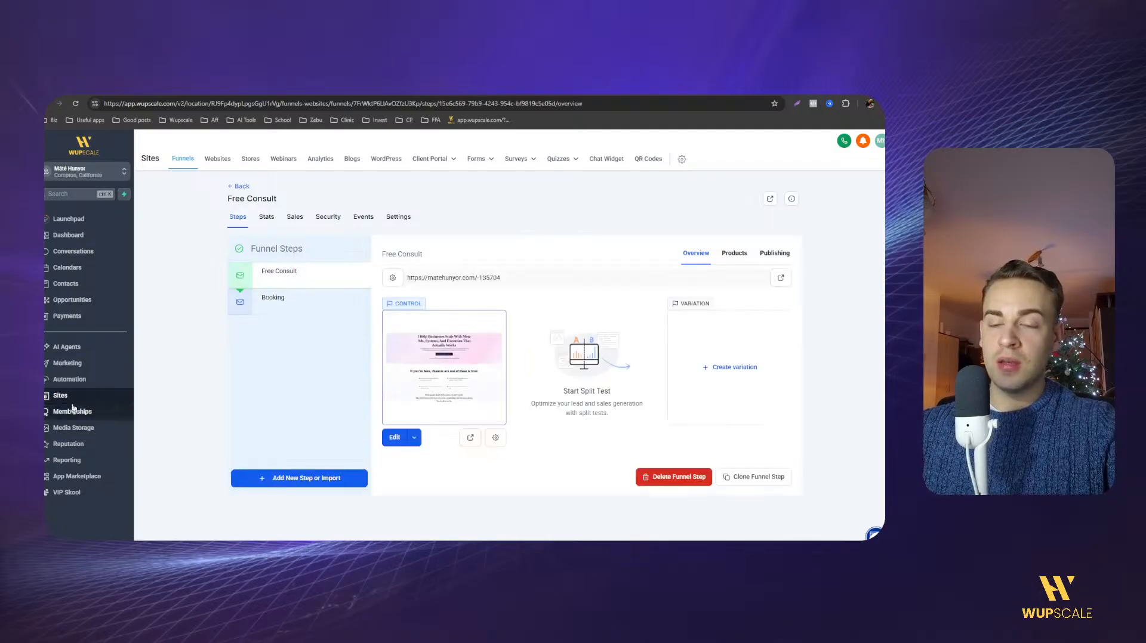
pyautogui.click(397, 217)
pyautogui.click(252, 389)
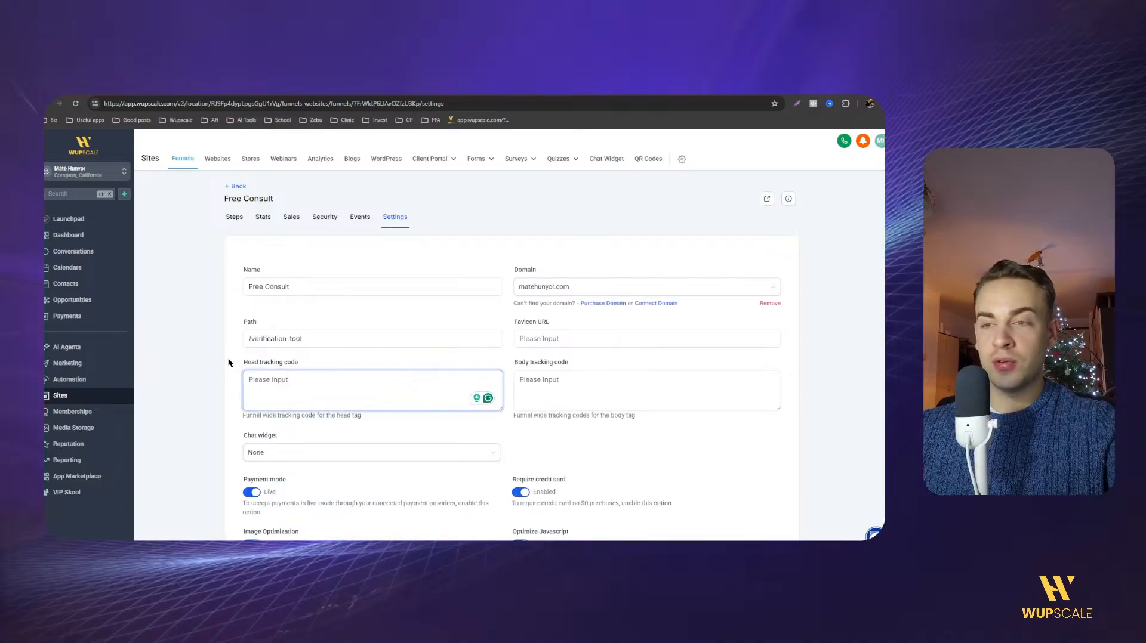
pyautogui.hotkey('ctrl', 'v')
pyautogui.scroll(5, 320, 389)
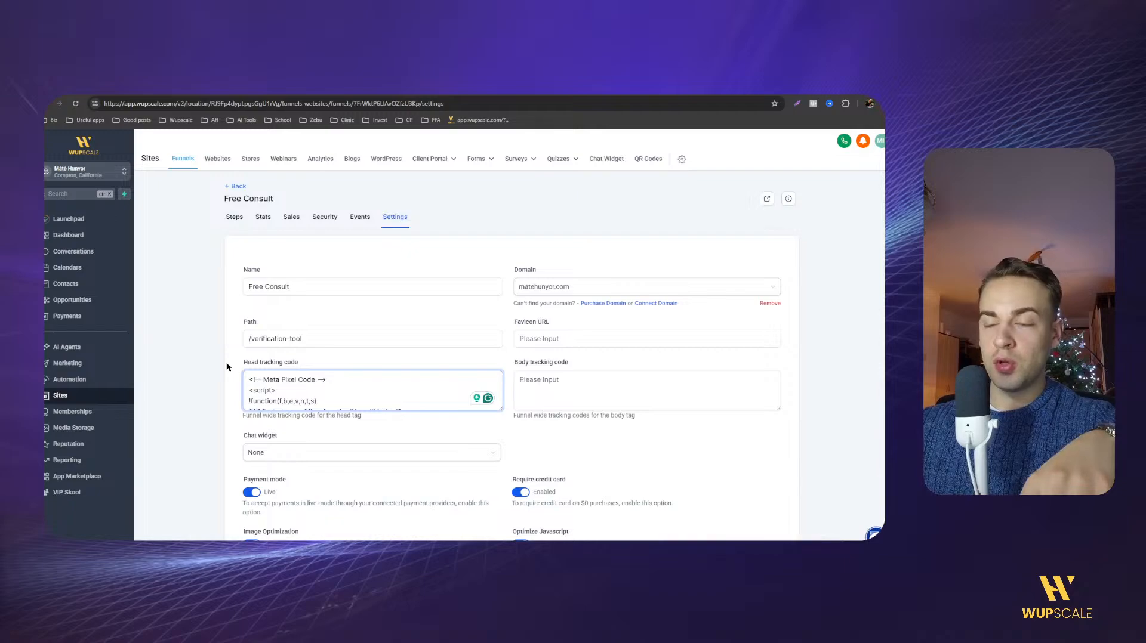
pyautogui.scroll(-10, 332, 388)
pyautogui.scroll(-1, 493, 416)
pyautogui.scroll(-3, 493, 416)
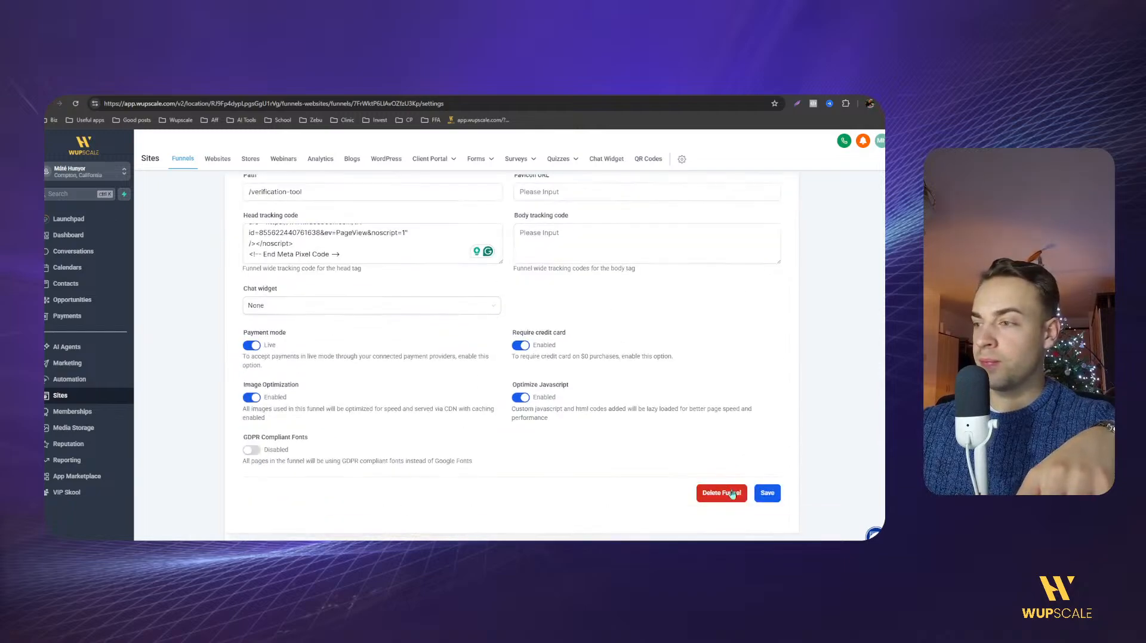
pyautogui.click(763, 493)
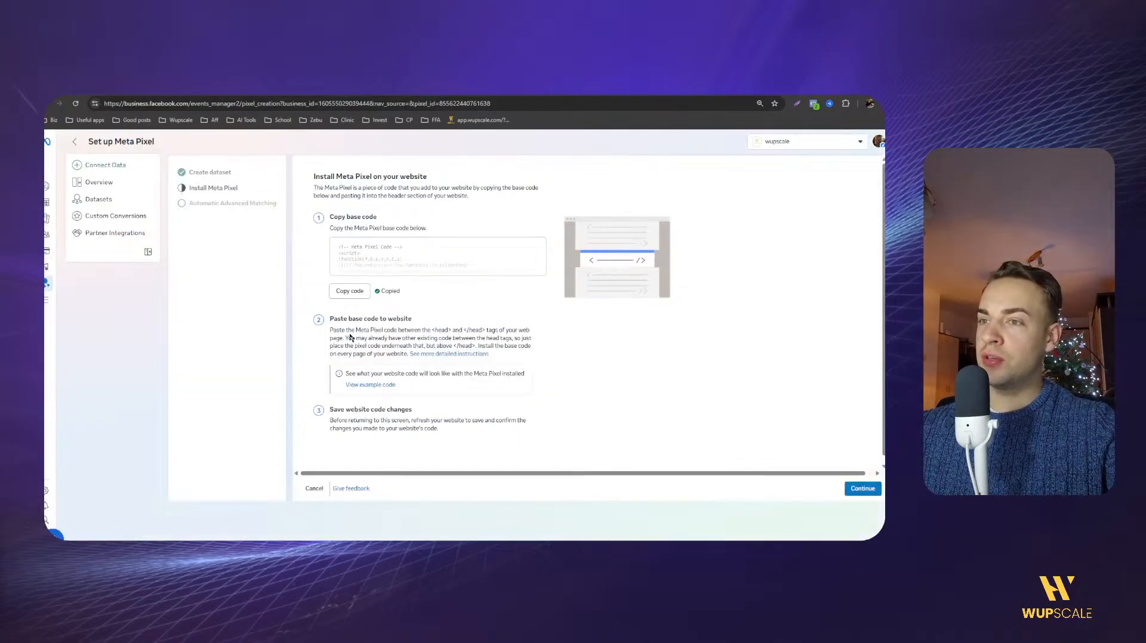
# Back in the Meta Pixel setup, confirm the code installation, turn on automatic advanced matching for the customer information and finish.
pyautogui.moveTo(341, 318); pyautogui.dragTo(485, 330)
pyautogui.click(379, 327)
pyautogui.click(457, 330)
pyautogui.moveTo(330, 409); pyautogui.dragTo(375, 411)
pyautogui.click(374, 411)
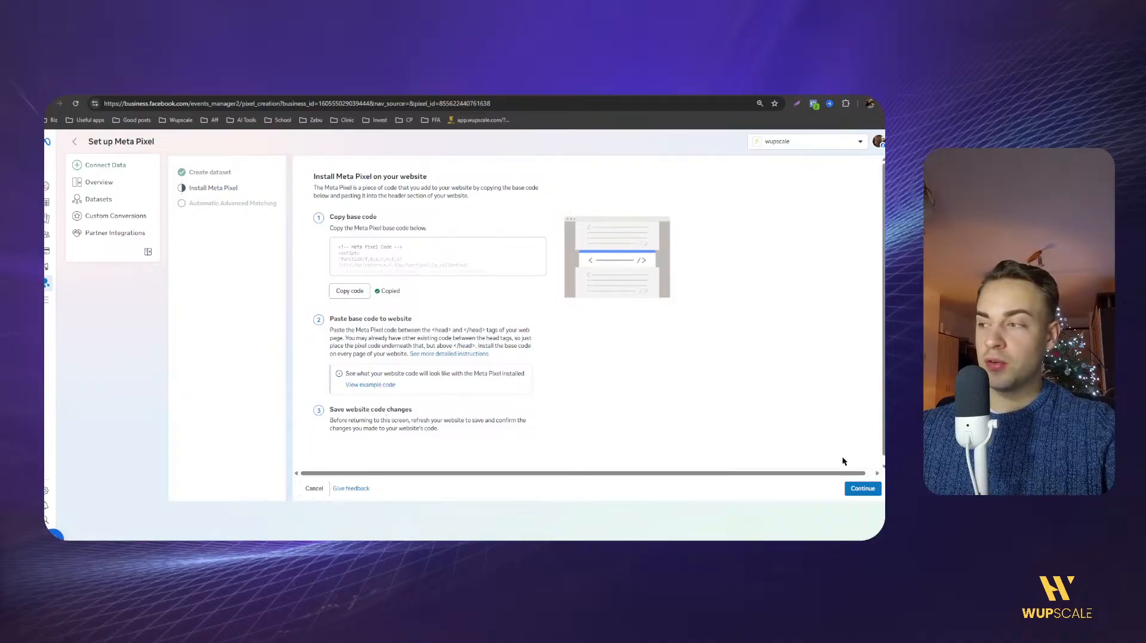
pyautogui.click(862, 489)
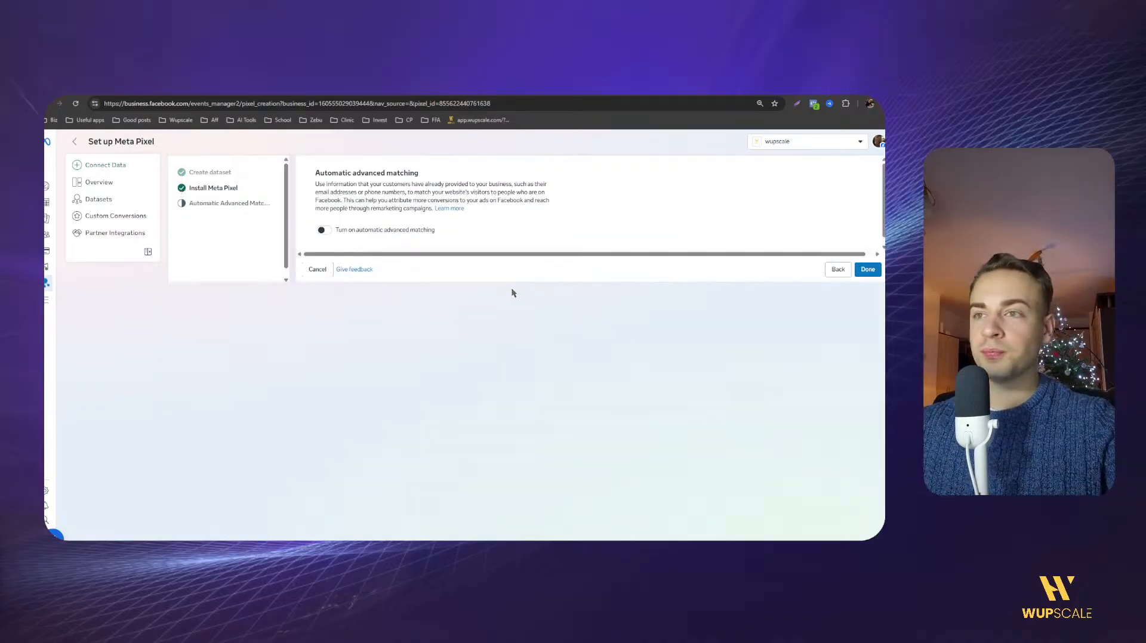
pyautogui.click(325, 234)
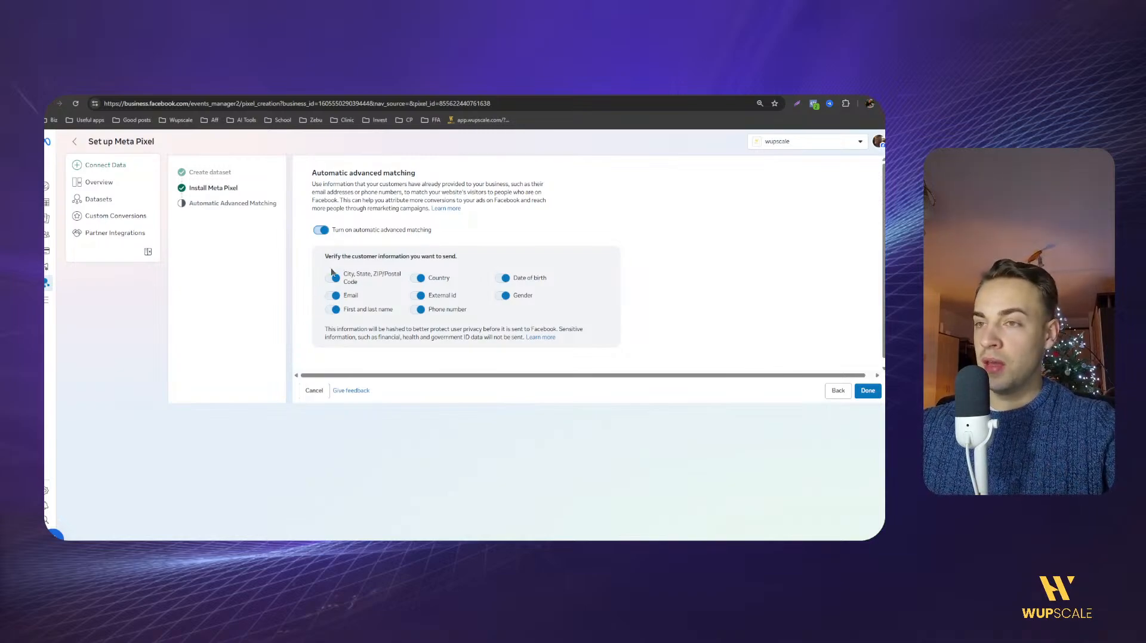
pyautogui.click(868, 391)
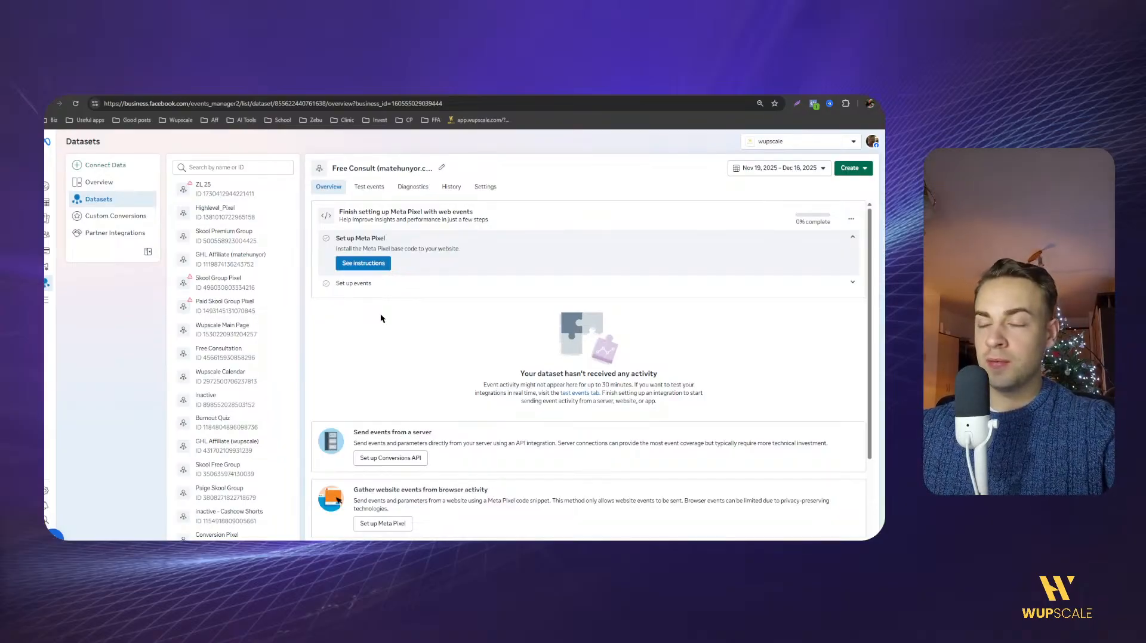
# Open the dataset's test events and consult the funnel checklist items on connecting the Meta Pixel and testing that everything works.
pyautogui.click(359, 190)
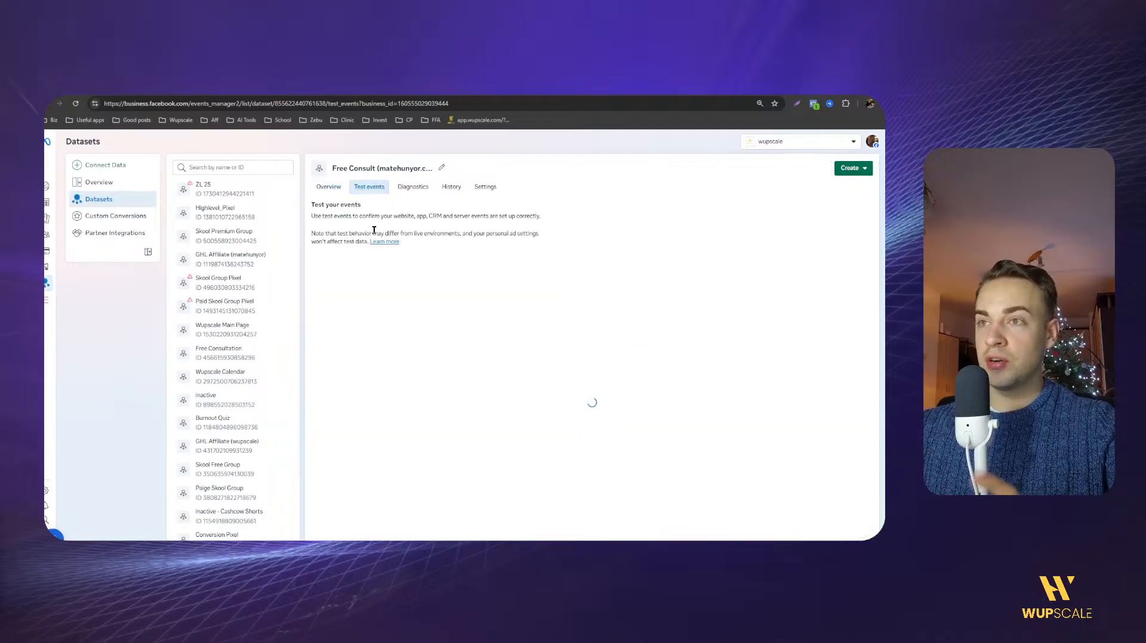
pyautogui.click(130, 87)
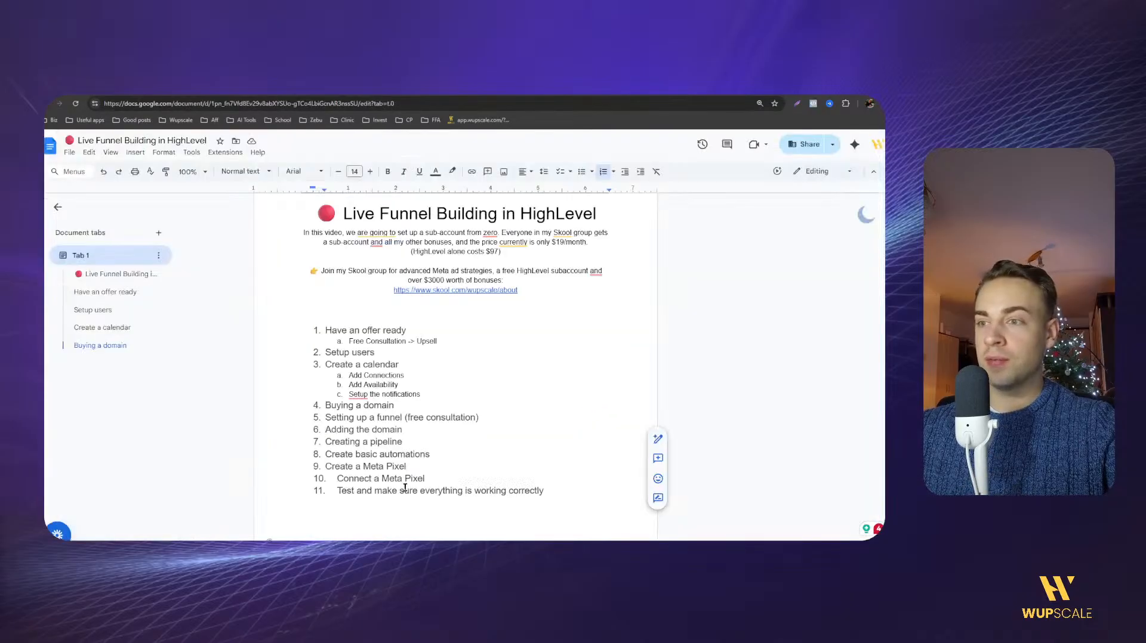
pyautogui.moveTo(382, 480); pyautogui.dragTo(422, 479)
pyautogui.click(420, 479)
pyautogui.moveTo(338, 478); pyautogui.dragTo(417, 480)
pyautogui.click(414, 480)
pyautogui.scroll(-2, 414, 480)
pyautogui.moveTo(337, 401); pyautogui.dragTo(516, 402)
pyautogui.click(517, 402)
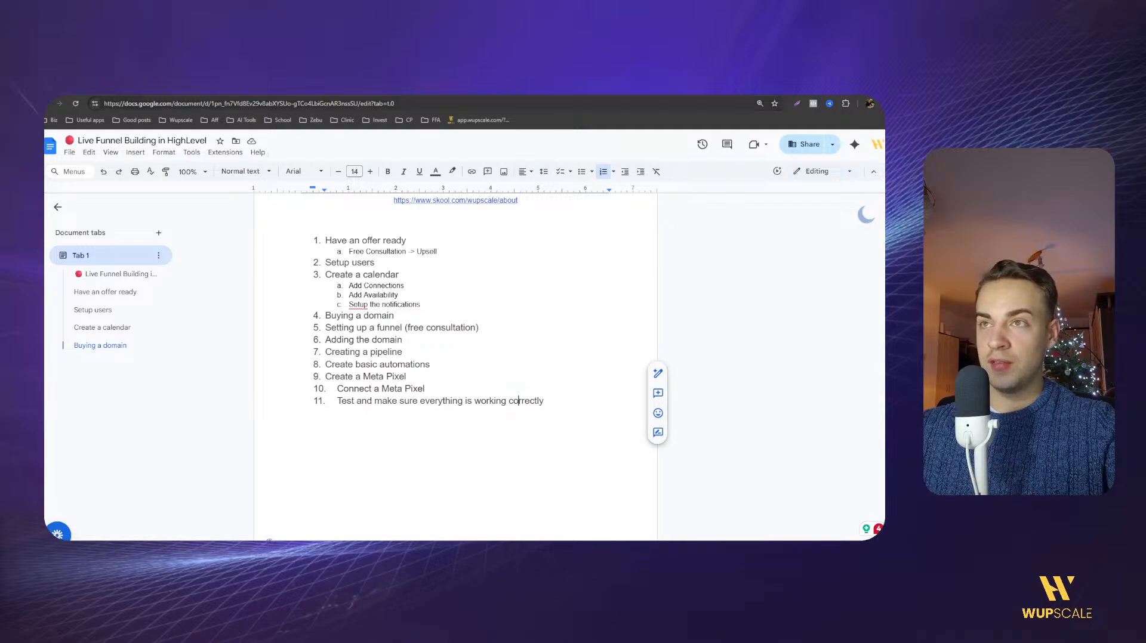
# Examine the weekly working hours, date-specific hours and timezone of the availability schedule in HighLevel's calendar settings.
pyautogui.click(281, 88)
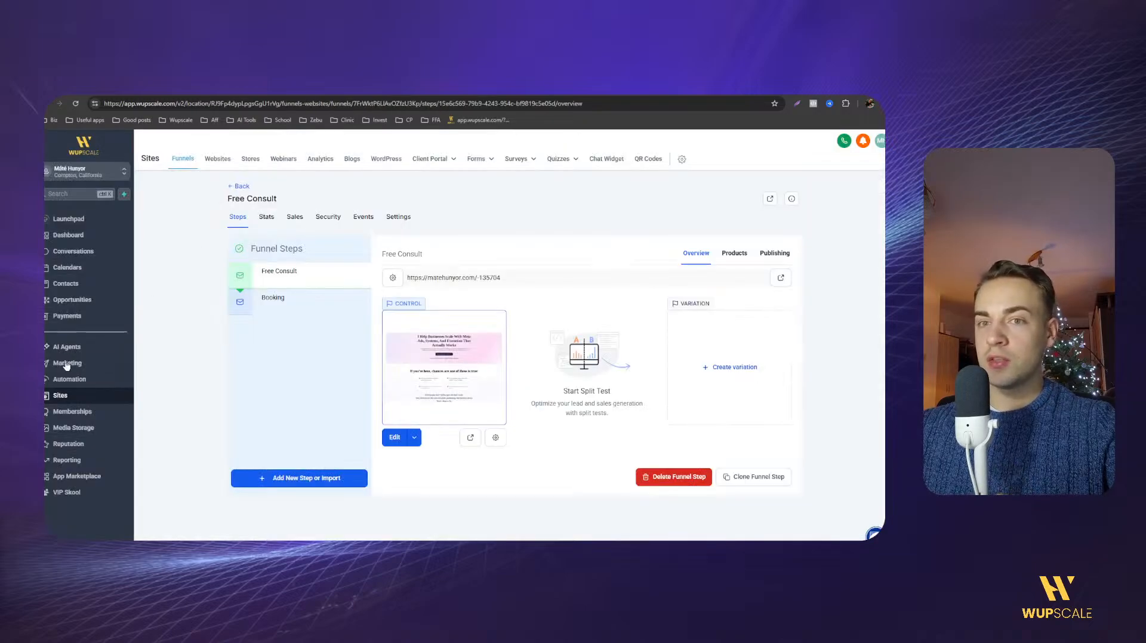
pyautogui.moveTo(494, 172)
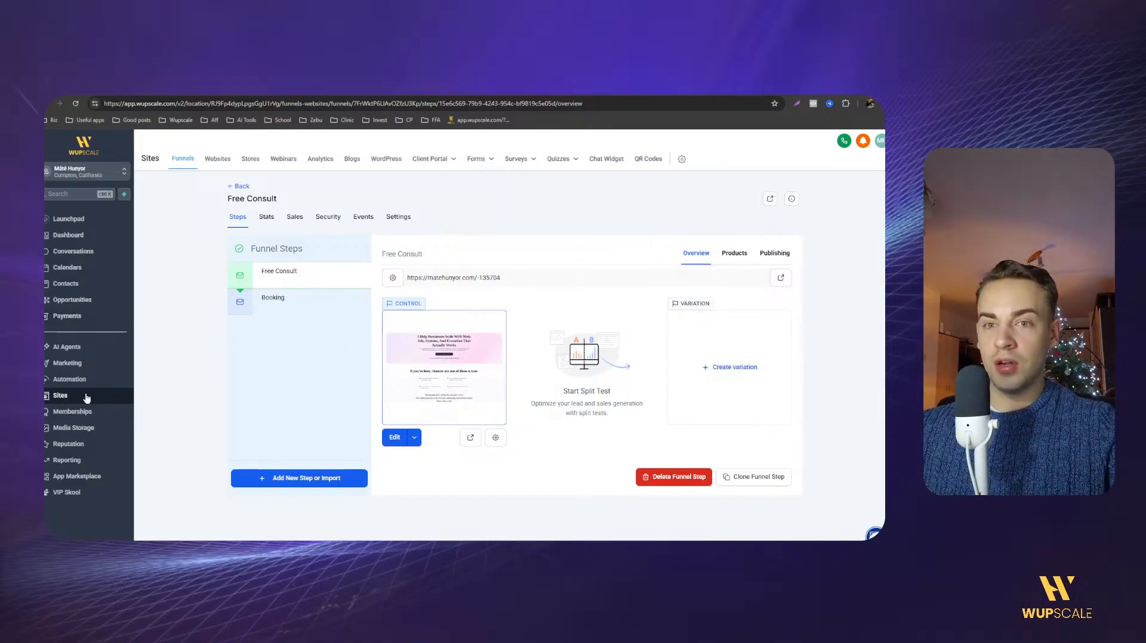
pyautogui.click(69, 270)
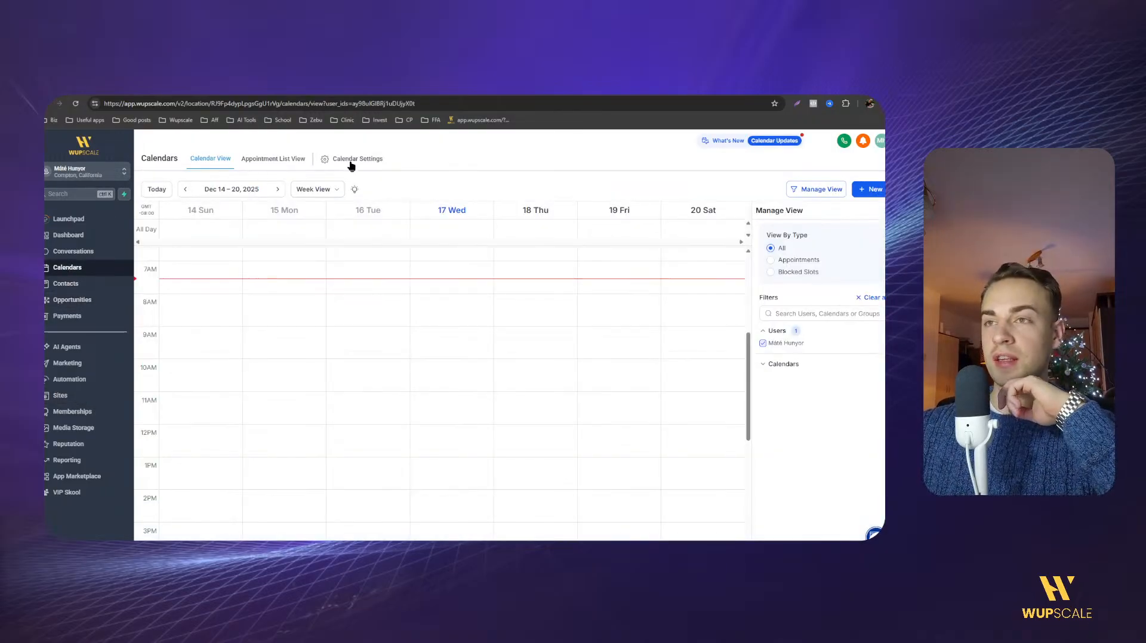
pyautogui.click(351, 165)
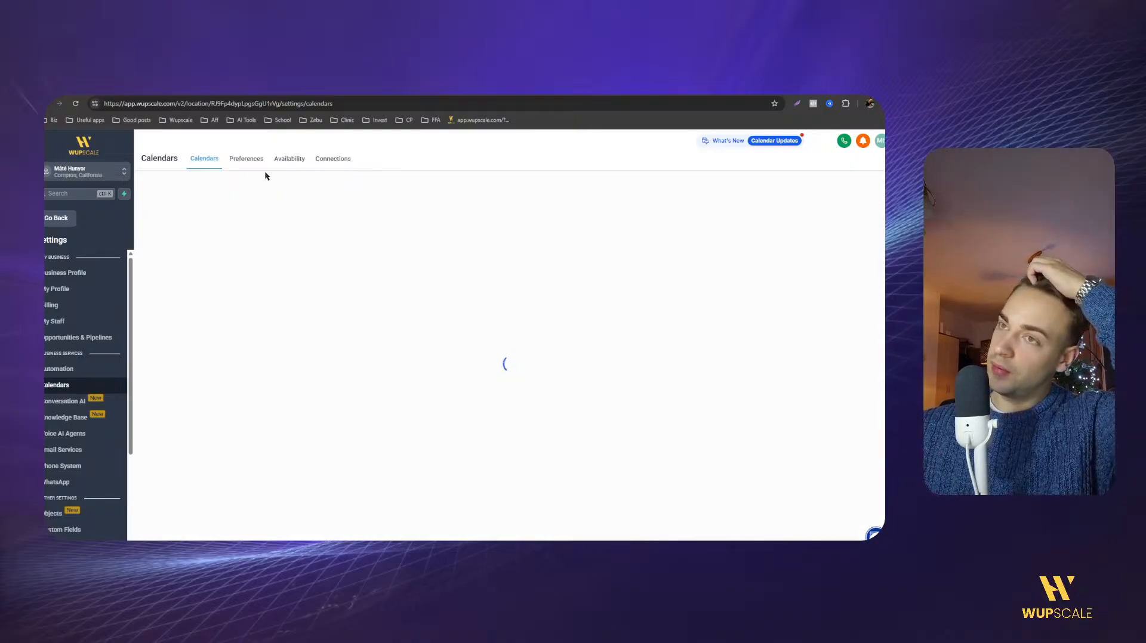
pyautogui.click(286, 161)
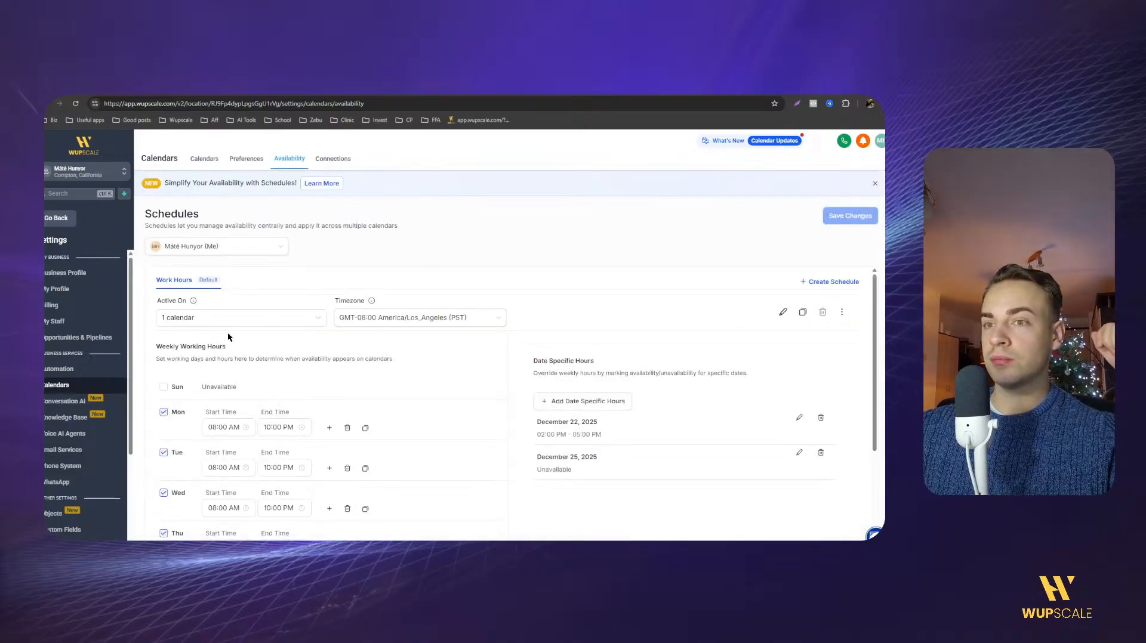
pyautogui.scroll(-2, 217, 395)
pyautogui.scroll(2, 220, 400)
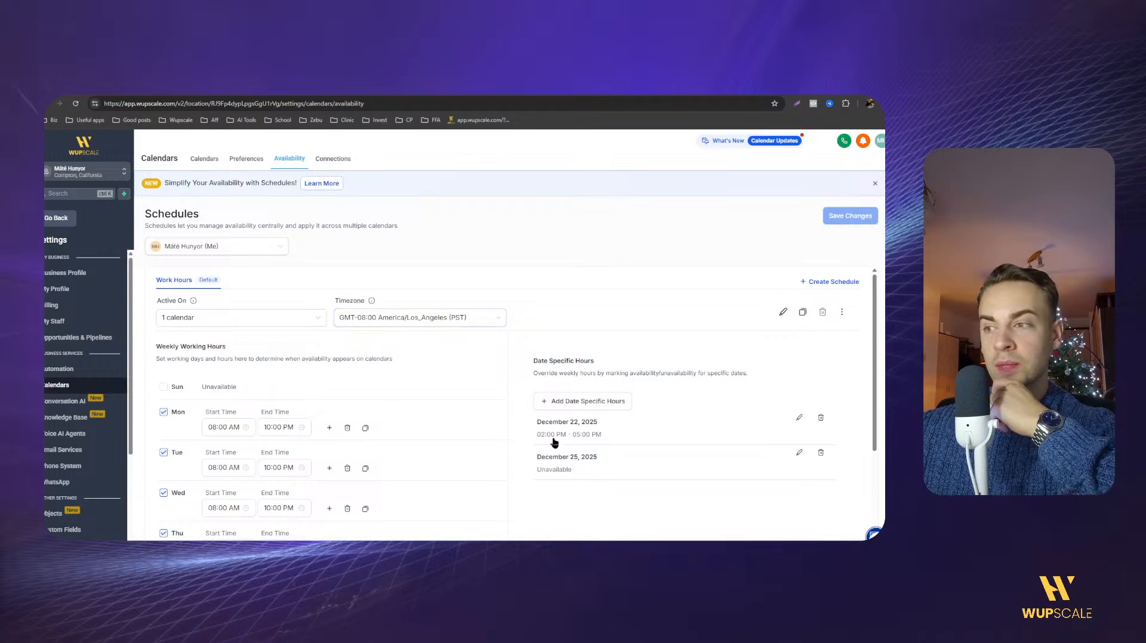
pyautogui.click(370, 319)
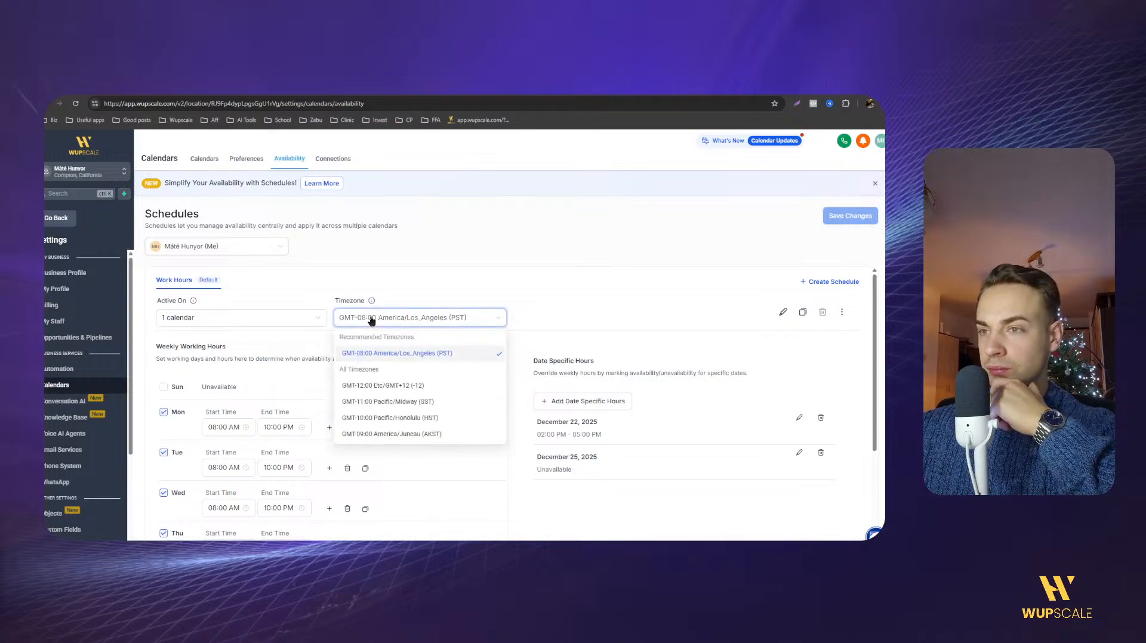
pyautogui.click(209, 317)
pyautogui.click(247, 273)
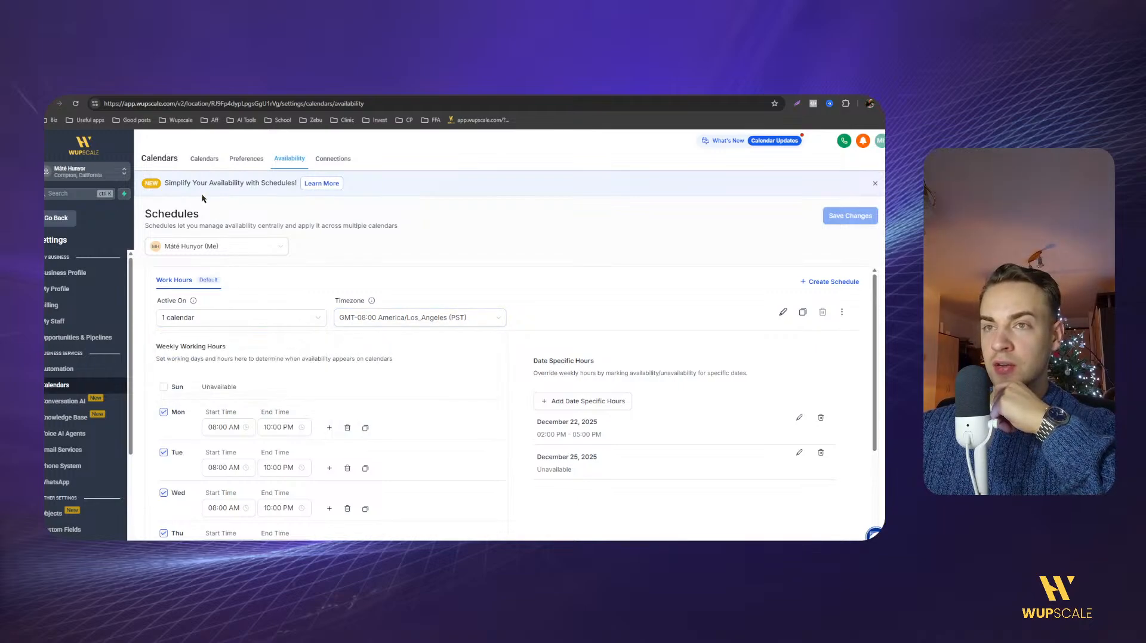
# Set the Free Consultation calendar's availability date range to 7 days and save the calendar.
pyautogui.click(205, 162)
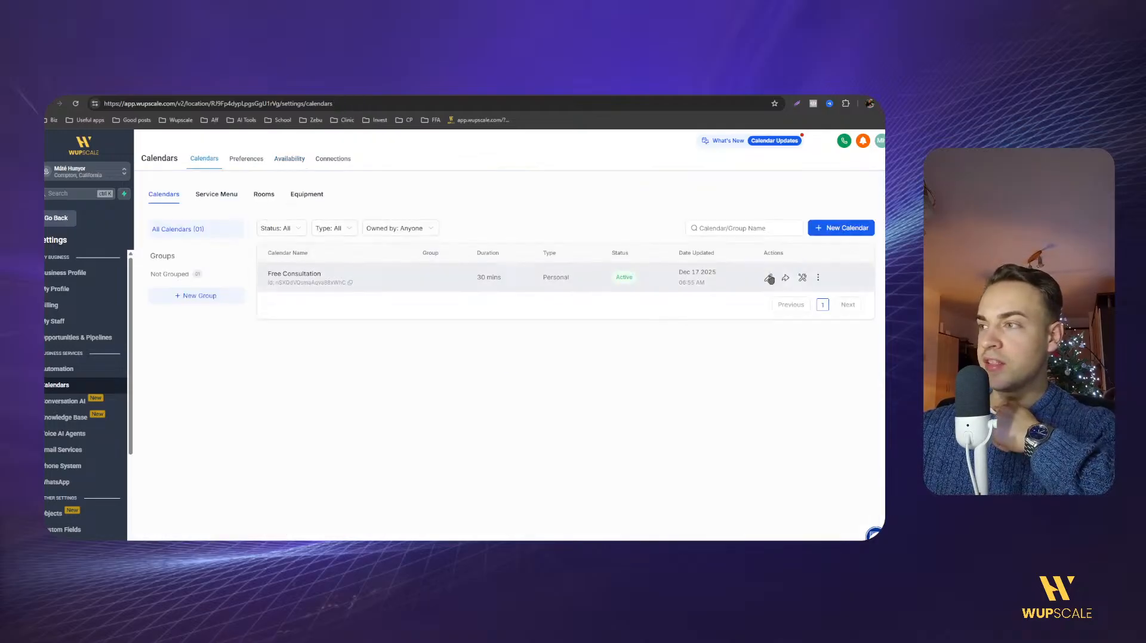
pyautogui.click(768, 278)
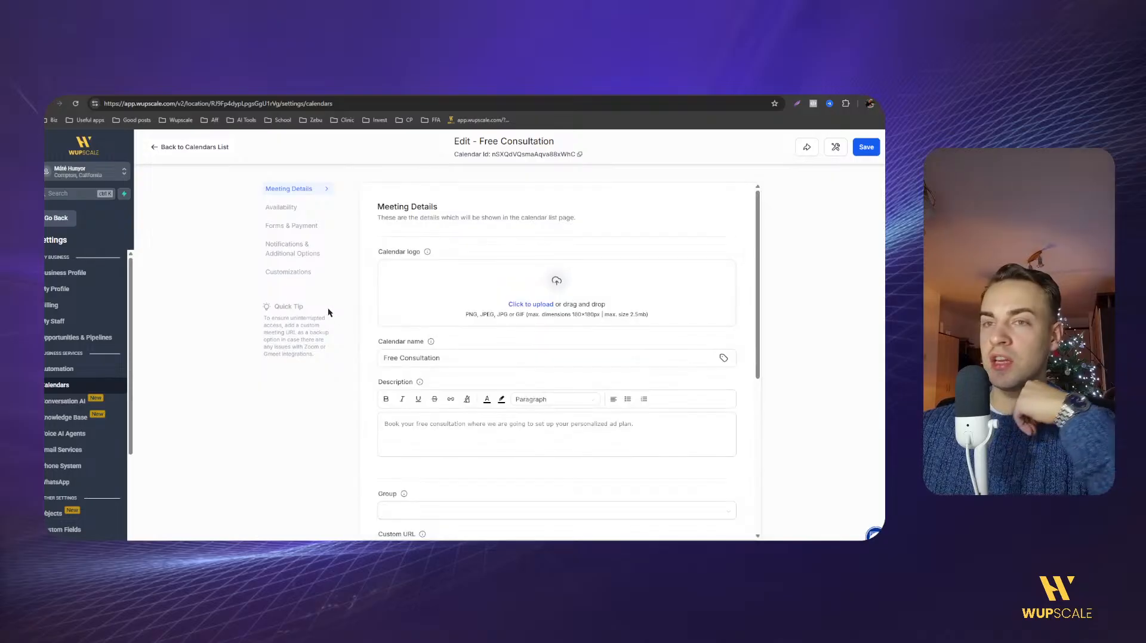
pyautogui.scroll(-5, 430, 358)
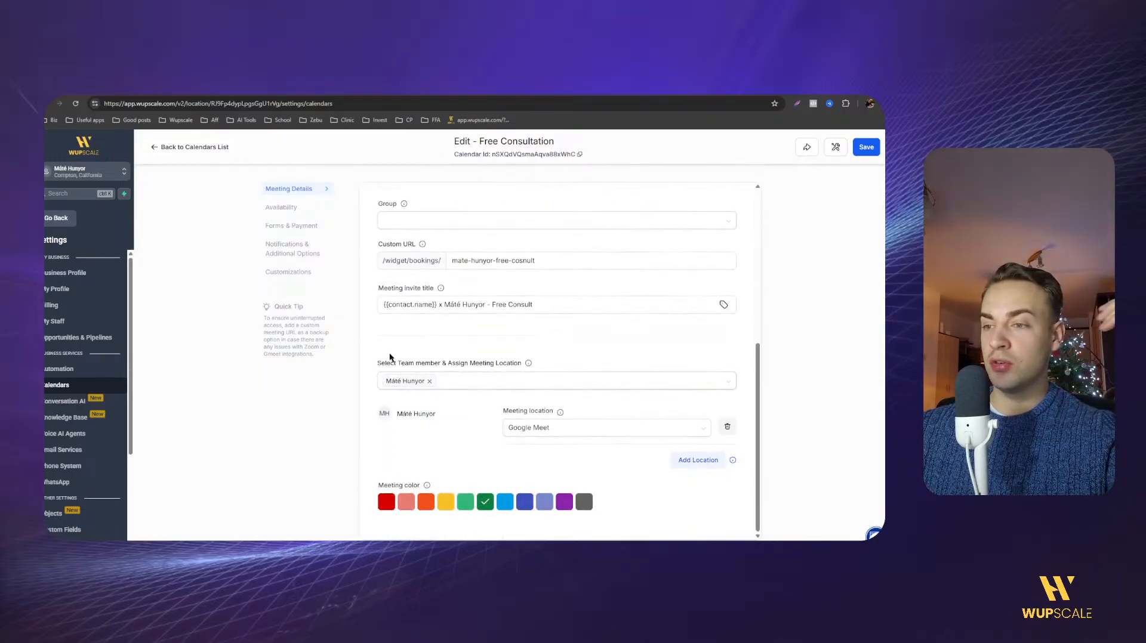
pyautogui.click(282, 210)
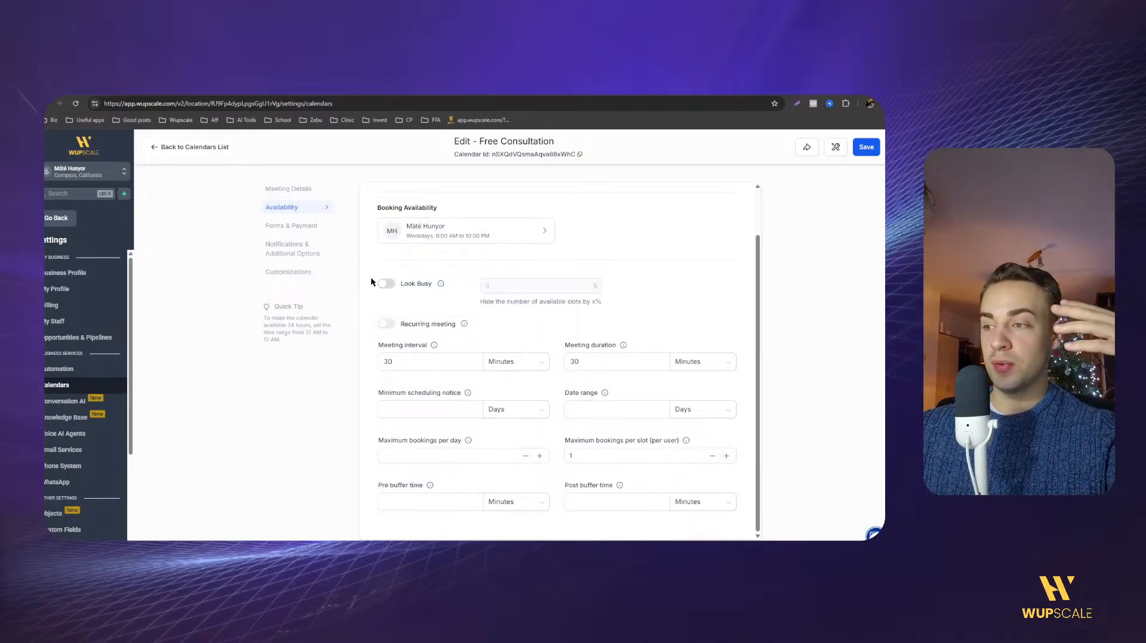
pyautogui.click(424, 408)
pyautogui.click(611, 408)
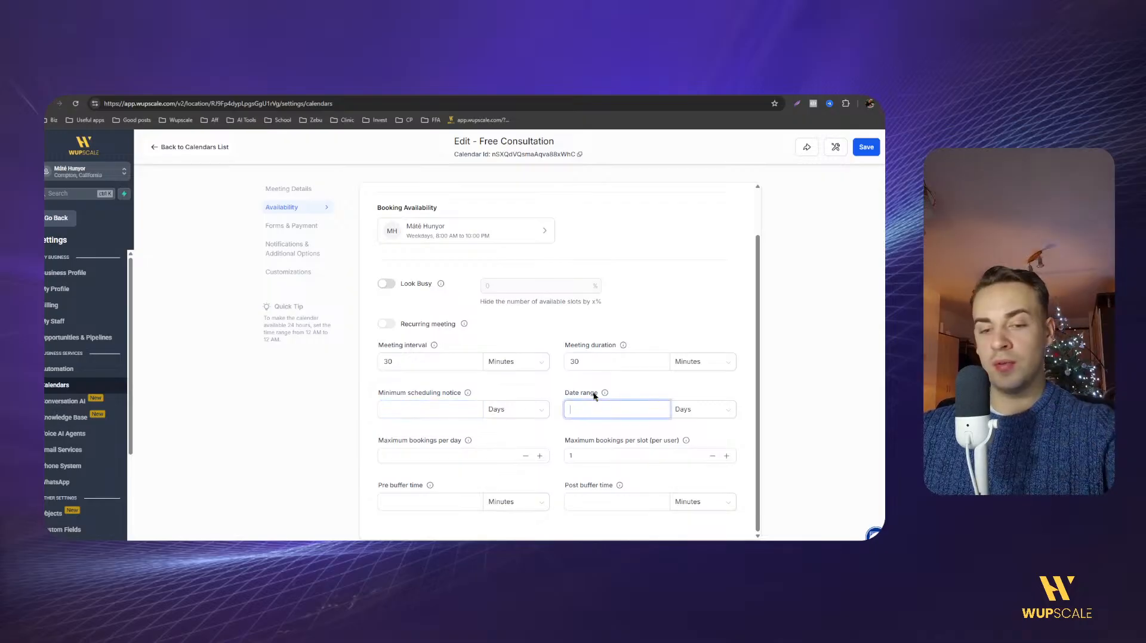
pyautogui.write('7')
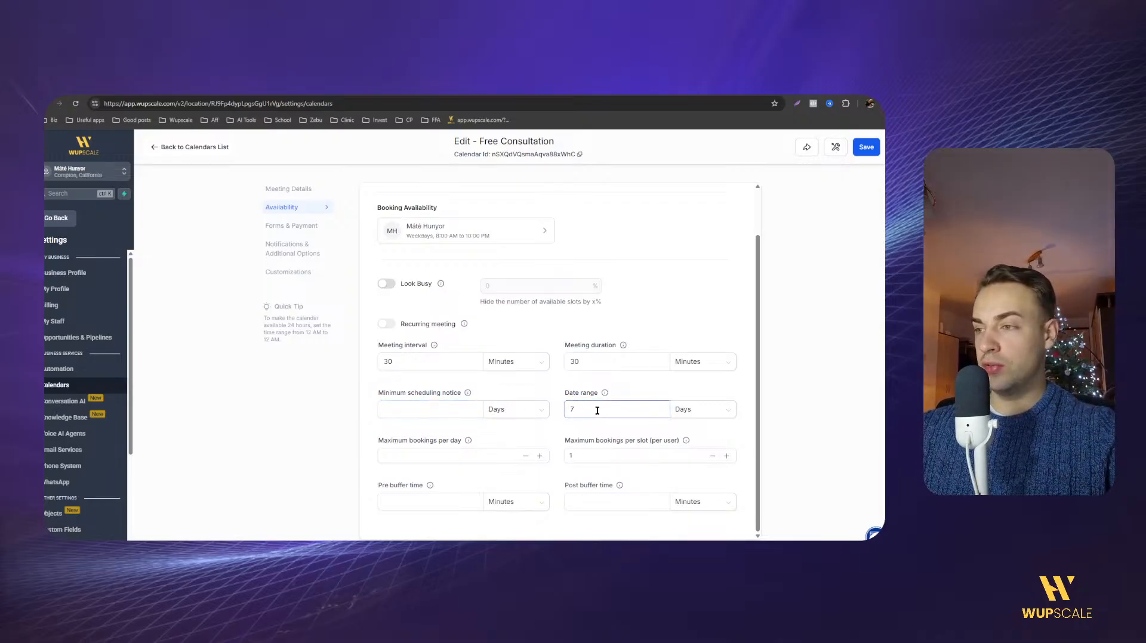
pyautogui.click(523, 450)
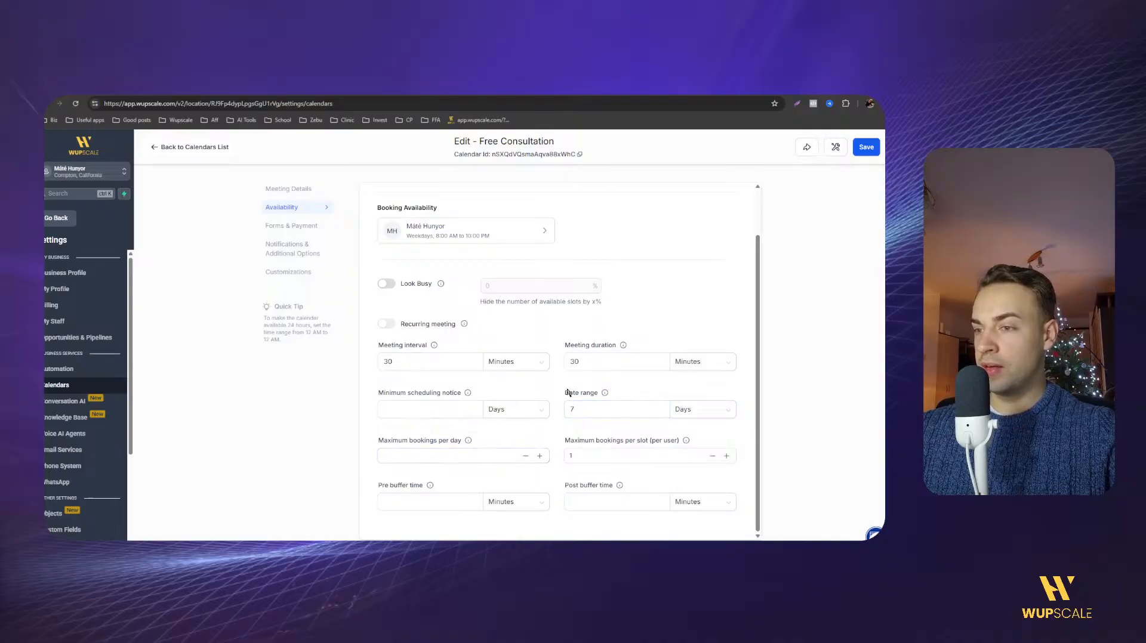
pyautogui.click(867, 148)
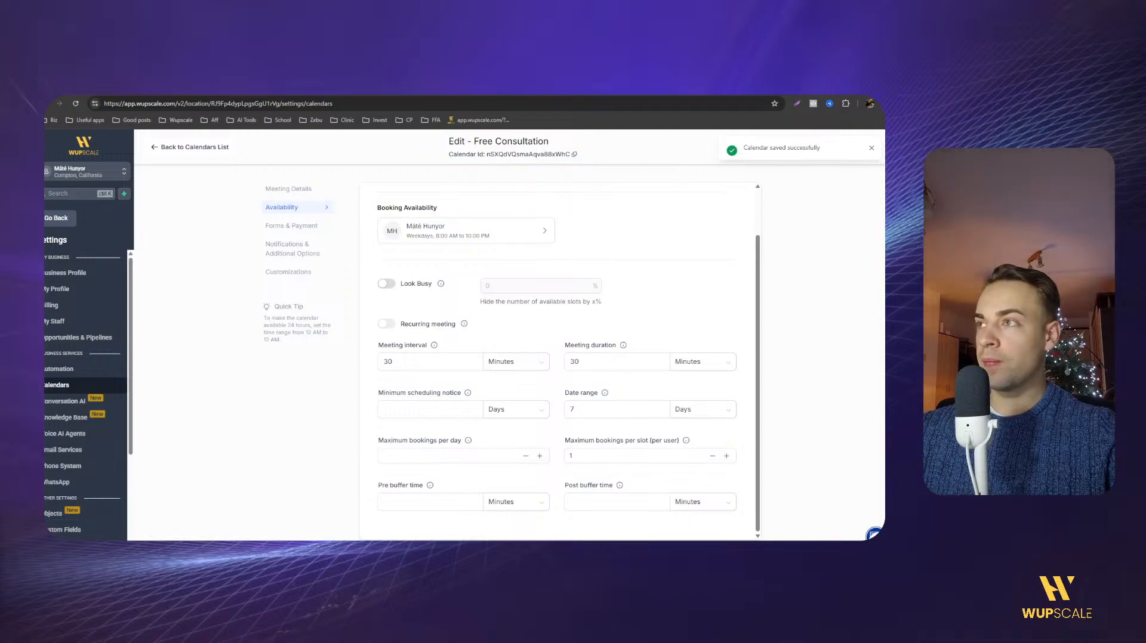
# Load the live landing page in a new tab and follow its free session button to check the booking page.
pyautogui.hotkey('ctrl', 't')
pyautogui.write('matehun')
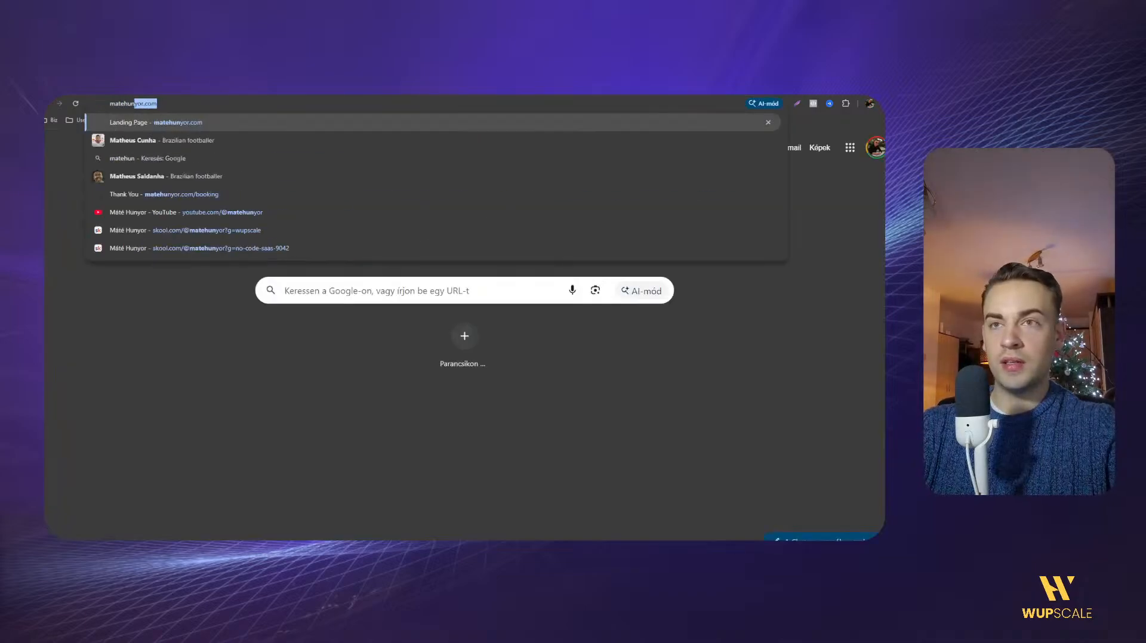
pyautogui.press('Return')
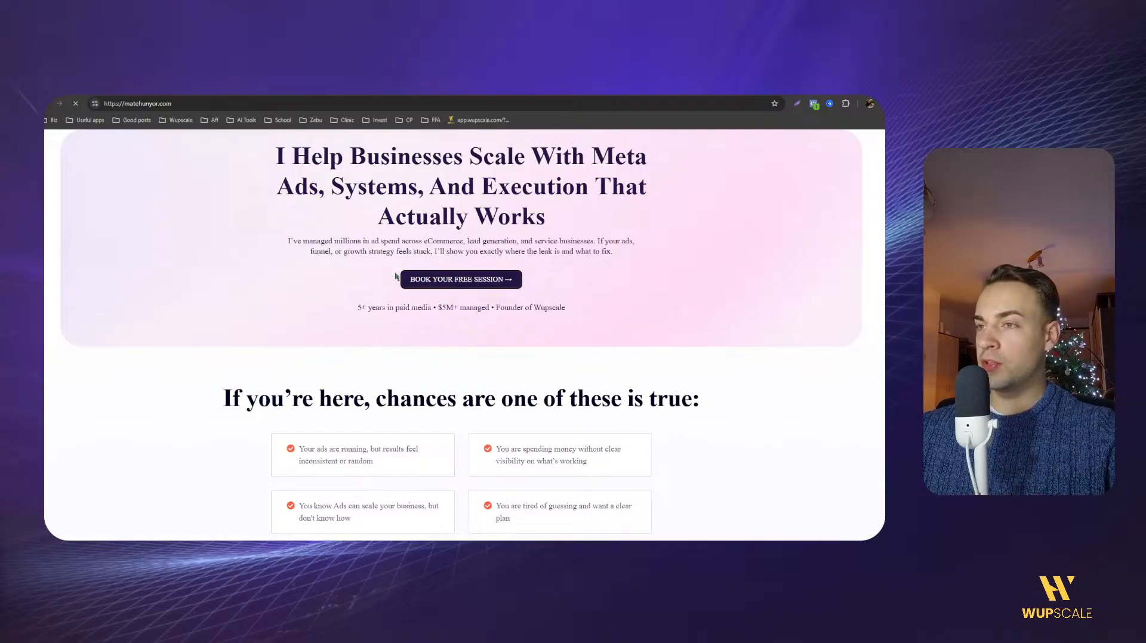
pyautogui.click(457, 284)
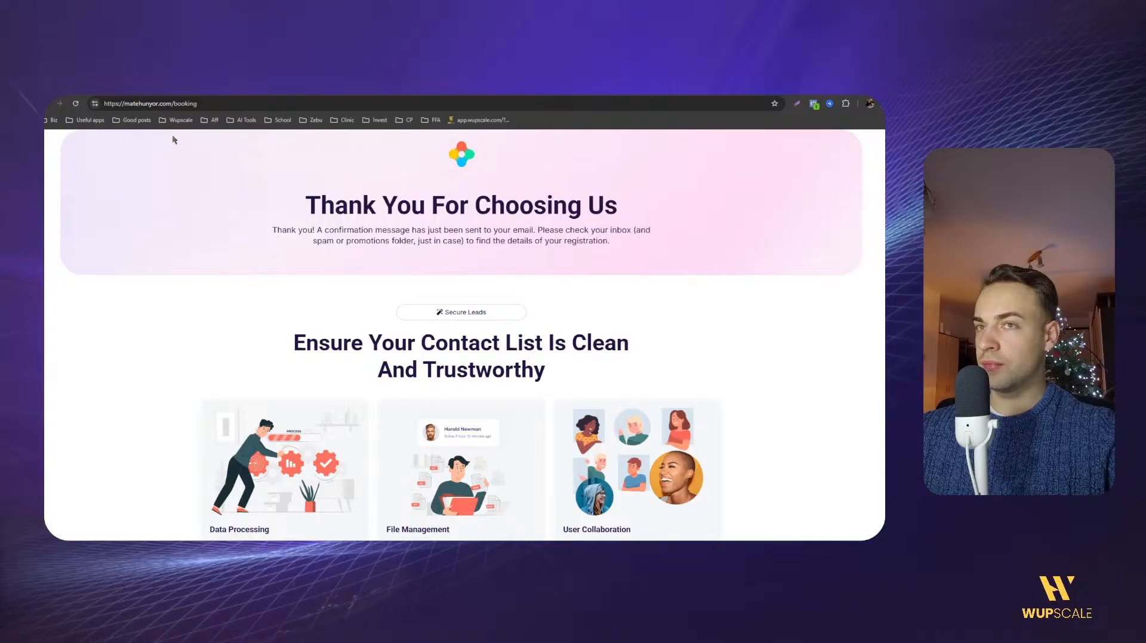
pyautogui.click(168, 104)
# Leave the calendar settings and open the Free Consult funnel's Booking step in the page editor.
pyautogui.click(276, 228)
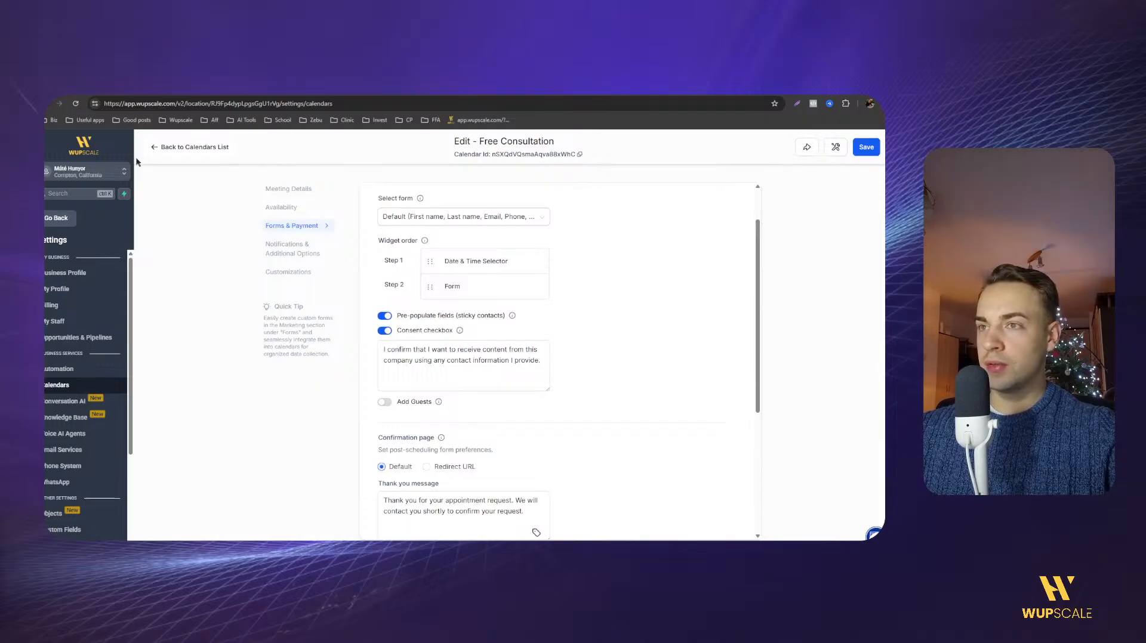
pyautogui.click(57, 218)
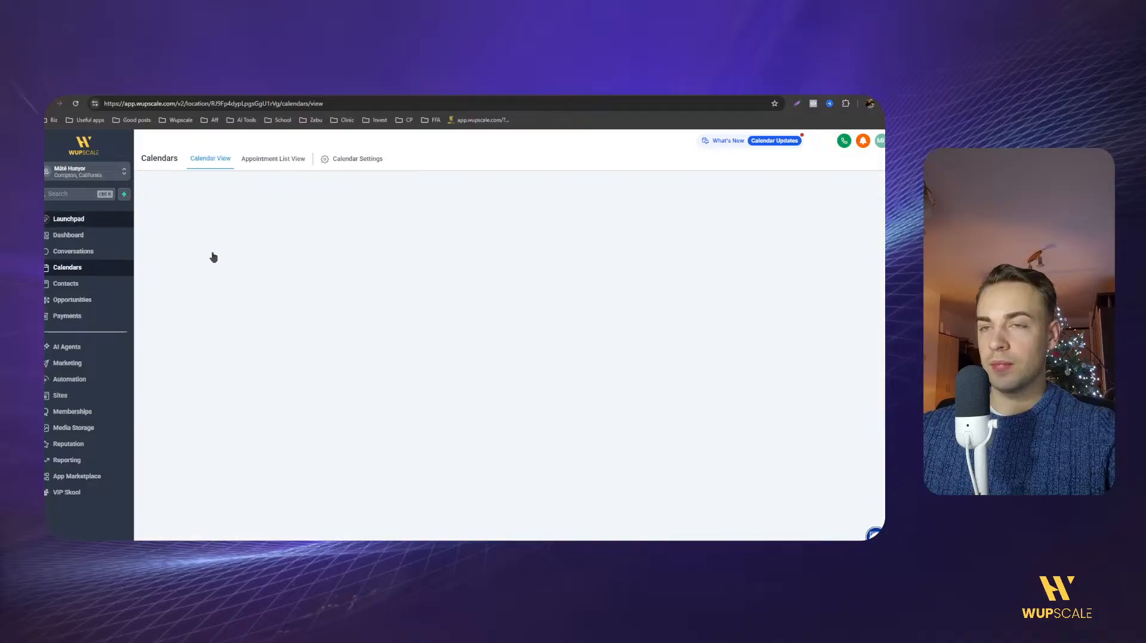
pyautogui.click(60, 395)
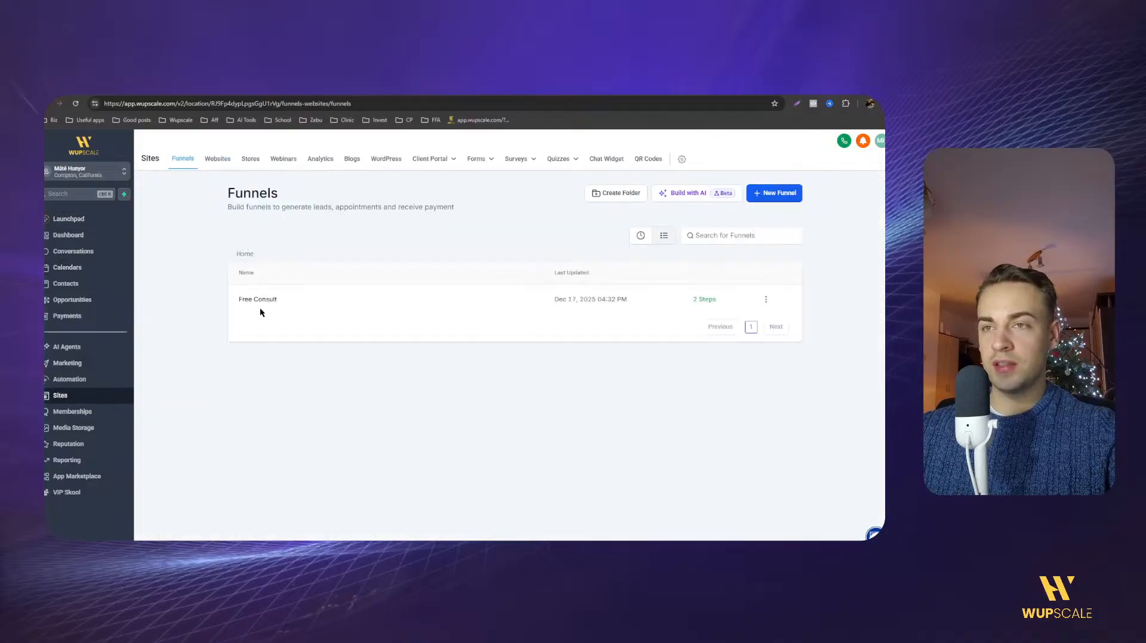
pyautogui.click(257, 300)
pyautogui.click(270, 299)
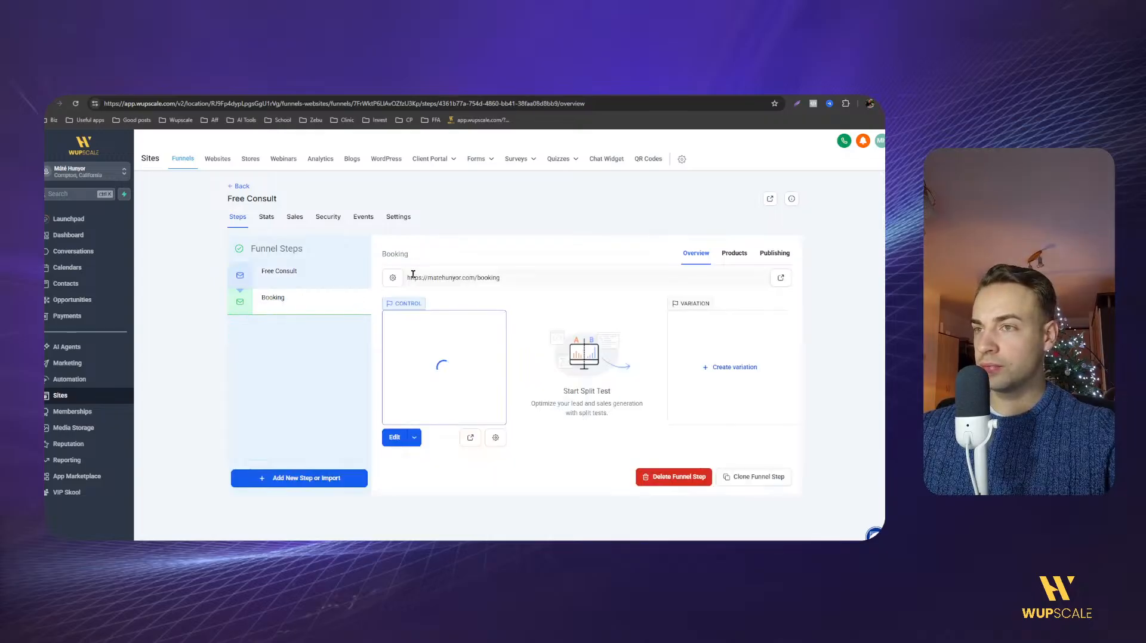
pyautogui.click(395, 438)
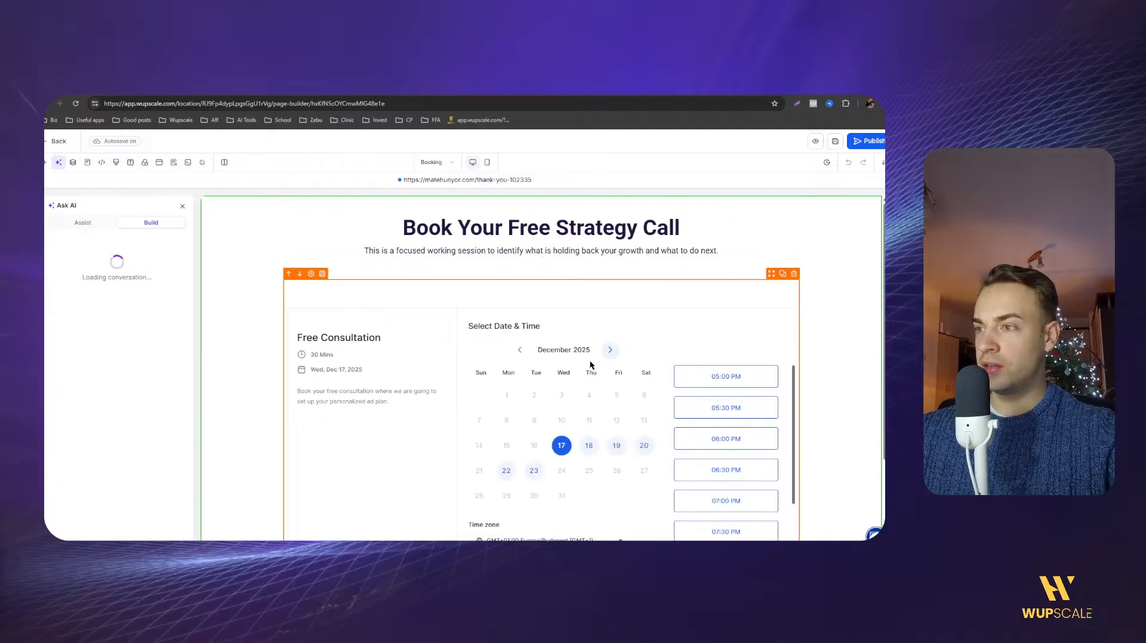
# Preview the Booking page and check the available time slots on December 23 and December 22.
pyautogui.click(816, 143)
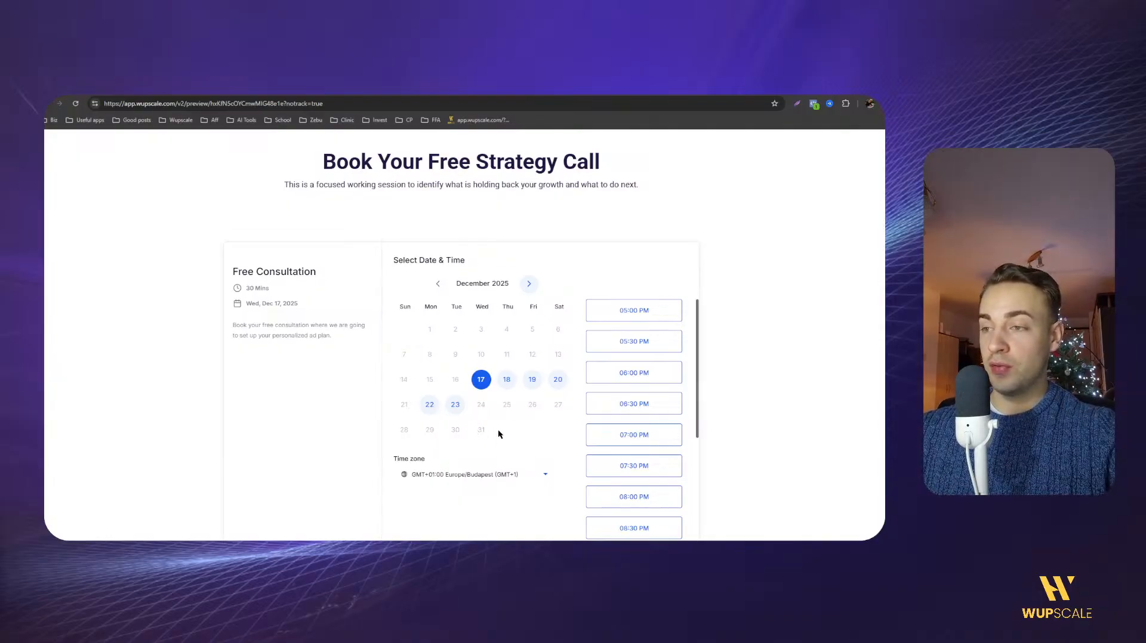
pyautogui.scroll(-3, 642, 376)
pyautogui.click(466, 403)
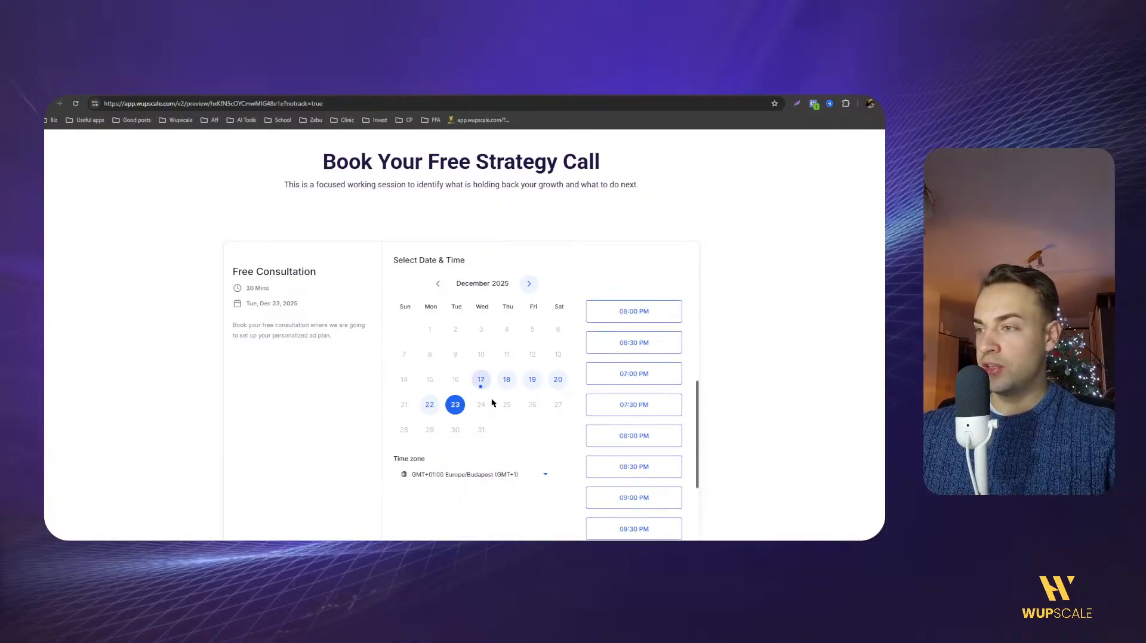
pyautogui.scroll(-3, 658, 352)
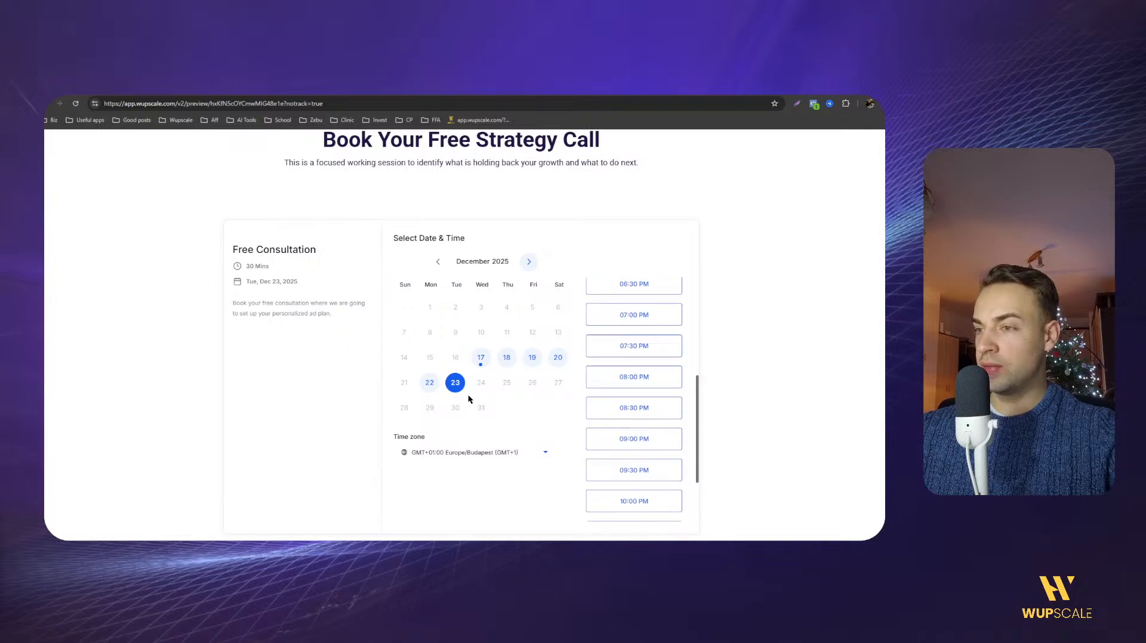
pyautogui.click(429, 383)
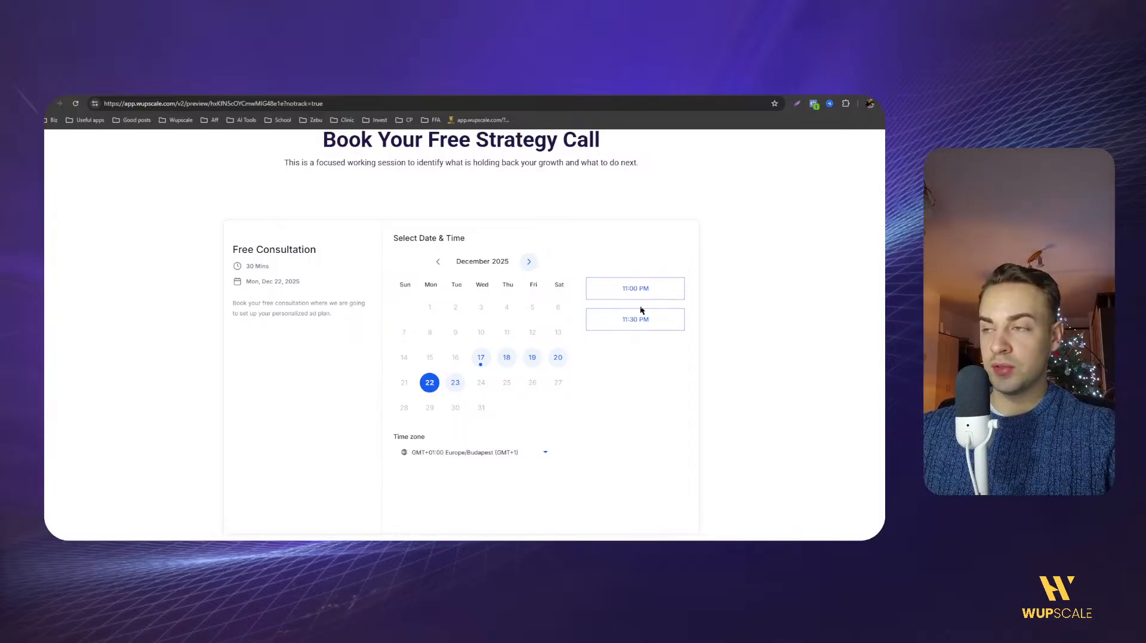
pyautogui.scroll(1, 317, 352)
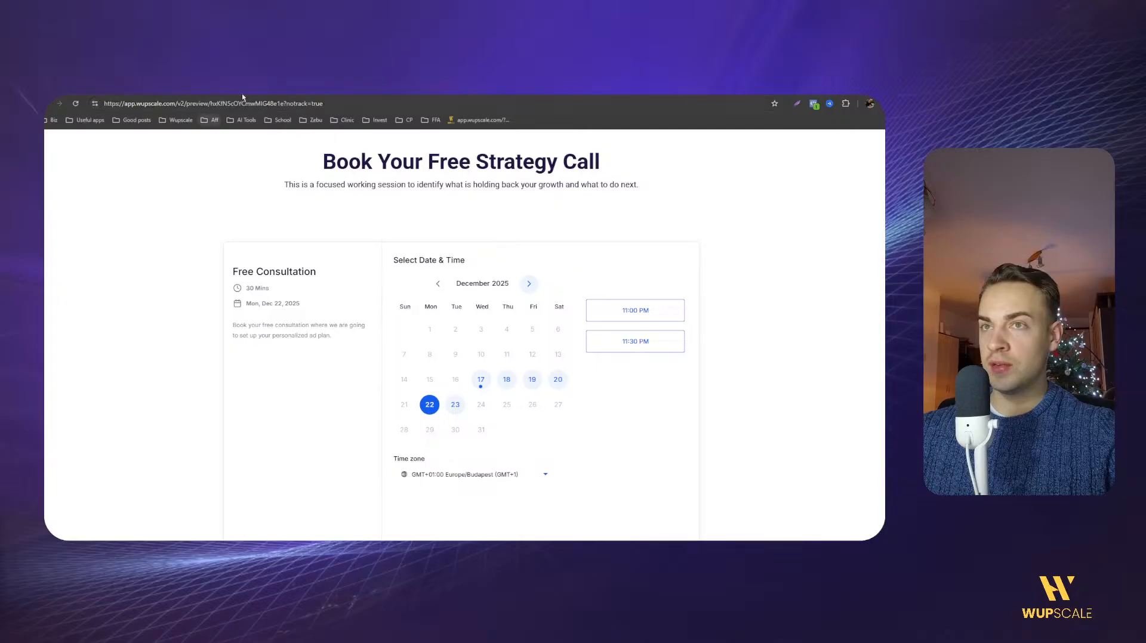
pyautogui.hotkey('ctrl', 'w')
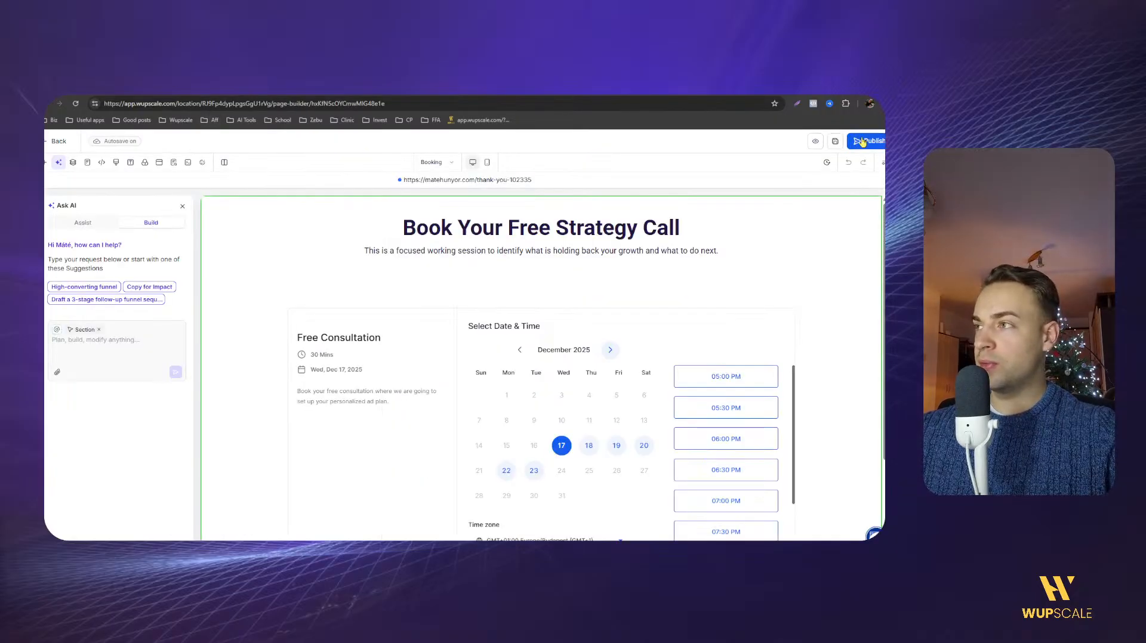
# Publish the Booking page and check its live version before returning to the funnel steps.
pyautogui.click(866, 141)
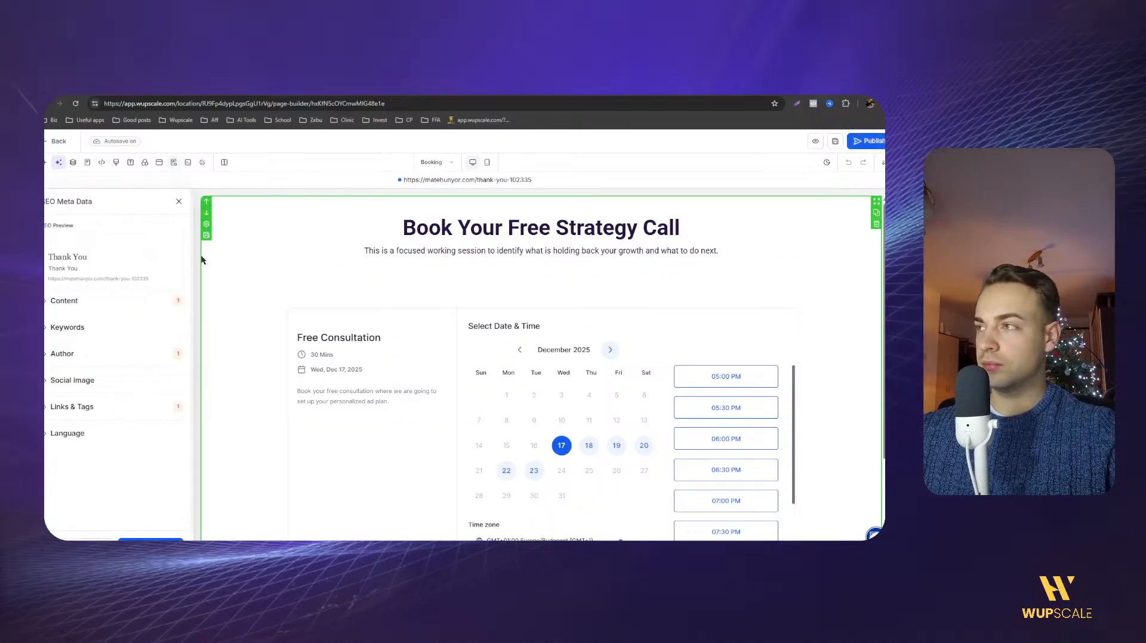
pyautogui.click(182, 204)
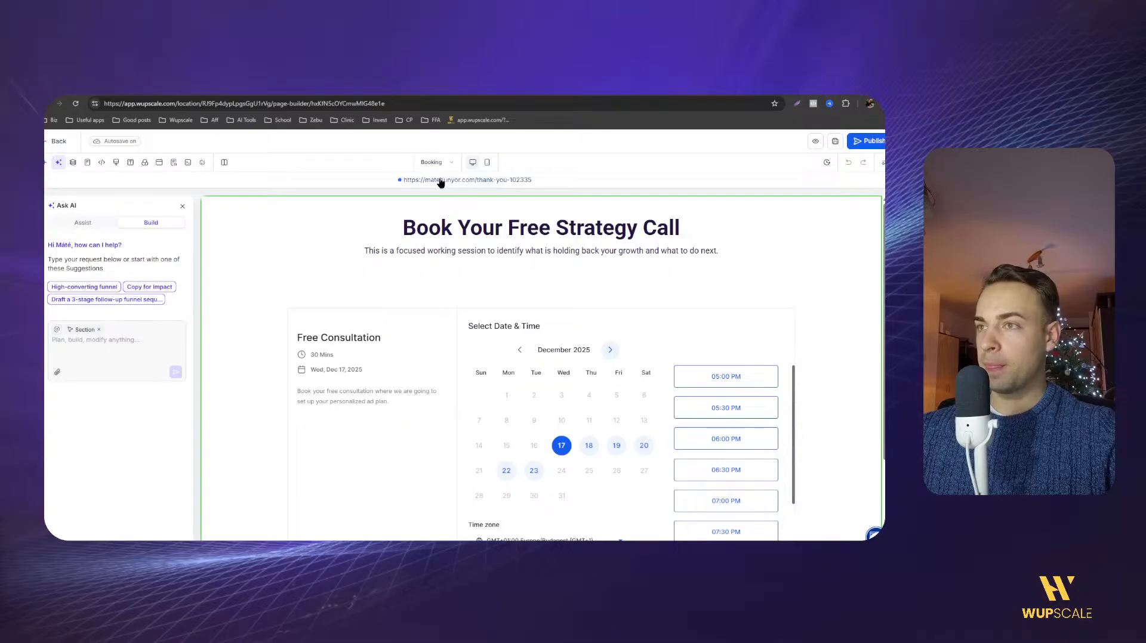
pyautogui.click(442, 180)
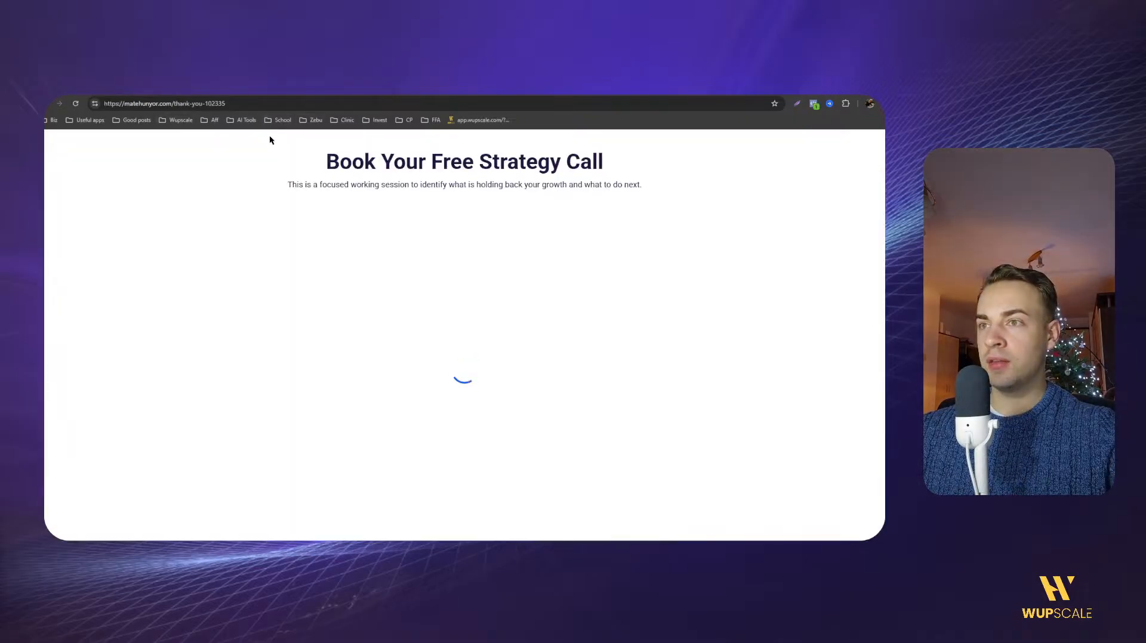
pyautogui.moveTo(303, 156); pyautogui.dragTo(652, 183)
pyautogui.click(331, 169)
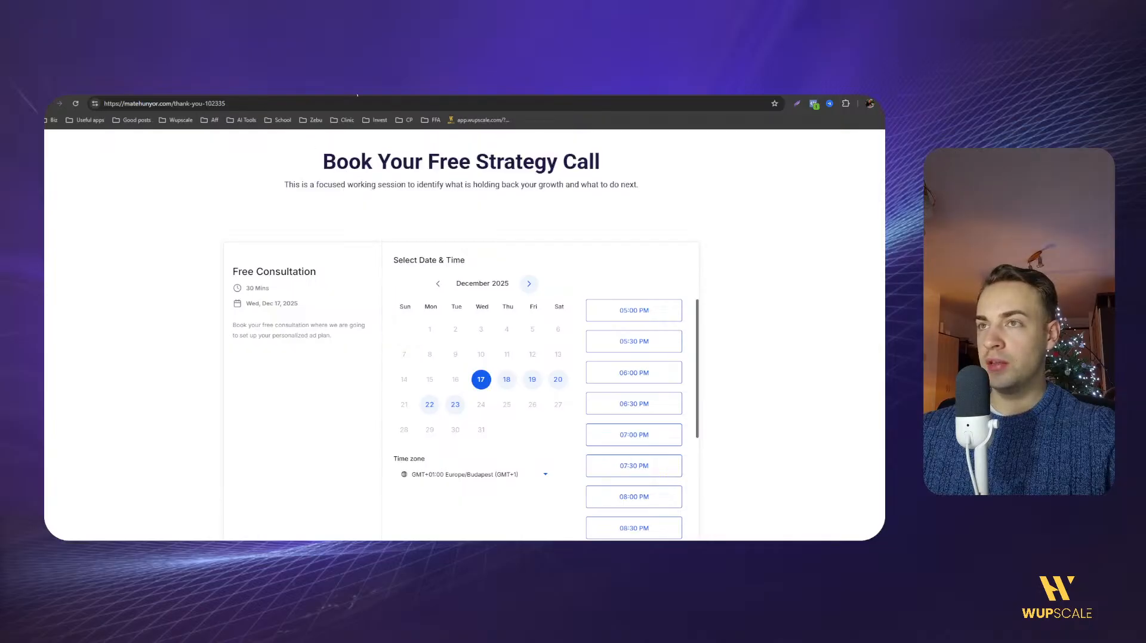
pyautogui.click(129, 88)
pyautogui.click(46, 147)
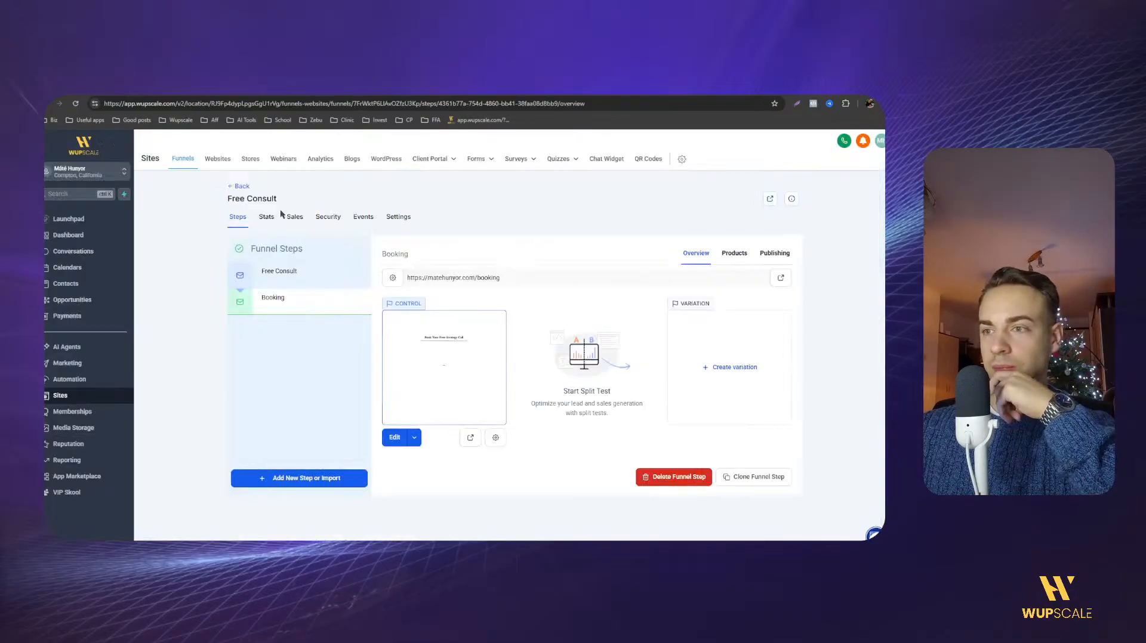
# Copy the root domain from the Free Consult step's URL and load it in a new tab.
pyautogui.click(298, 273)
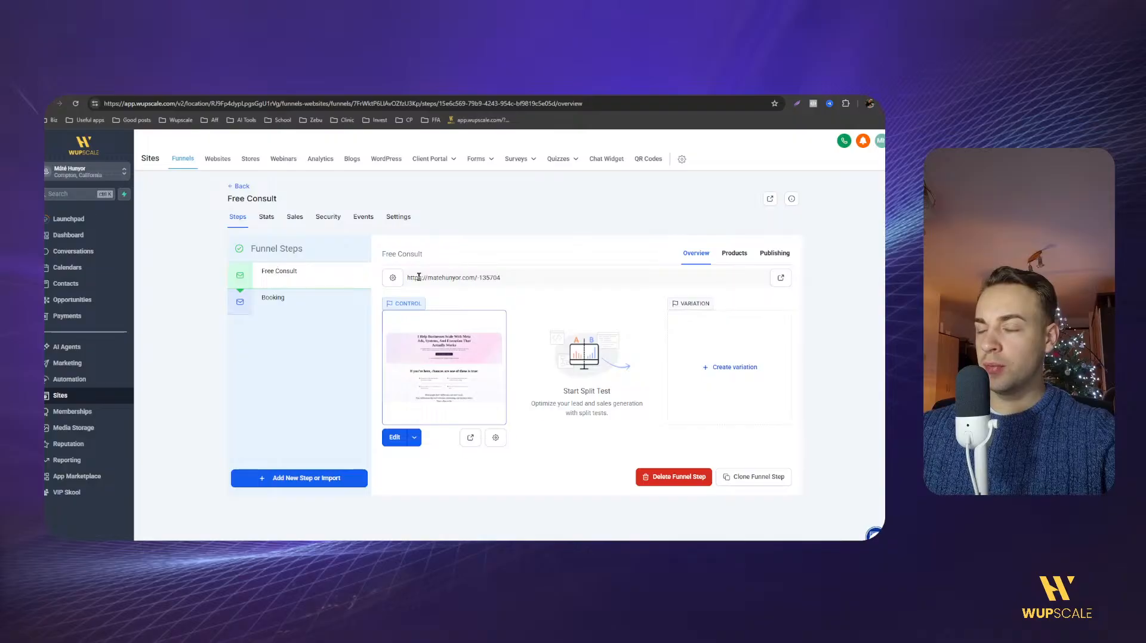
pyautogui.moveTo(474, 278); pyautogui.dragTo(406, 281)
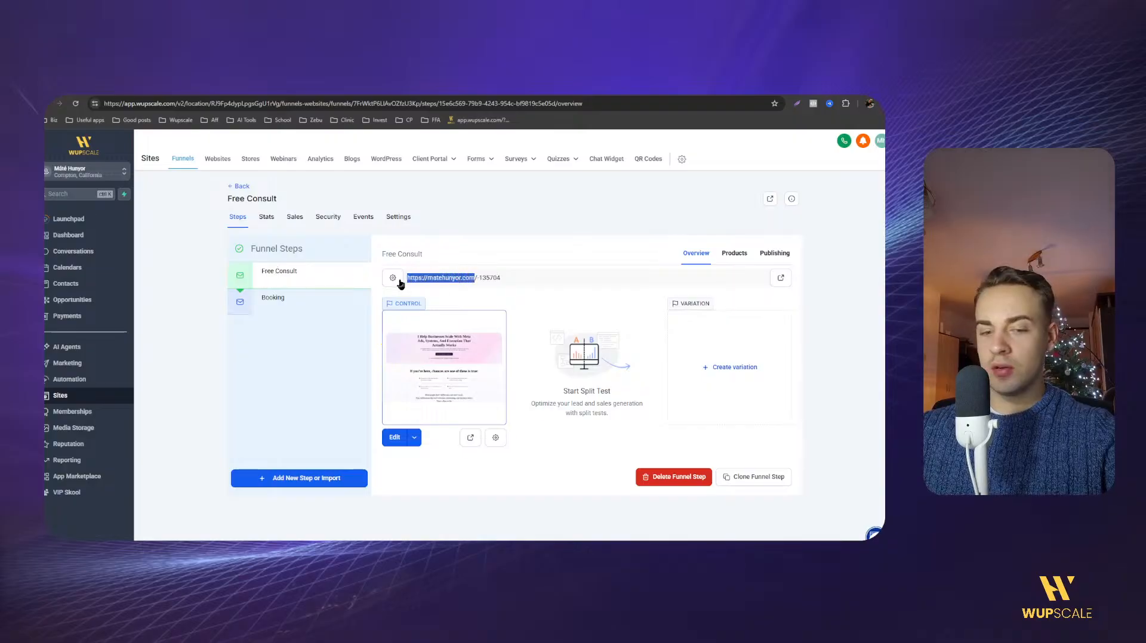
pyautogui.hotkey('ctrl', 'c')
pyautogui.hotkey('ctrl', 't')
pyautogui.hotkey('ctrl', 'v')
pyautogui.press('Return')
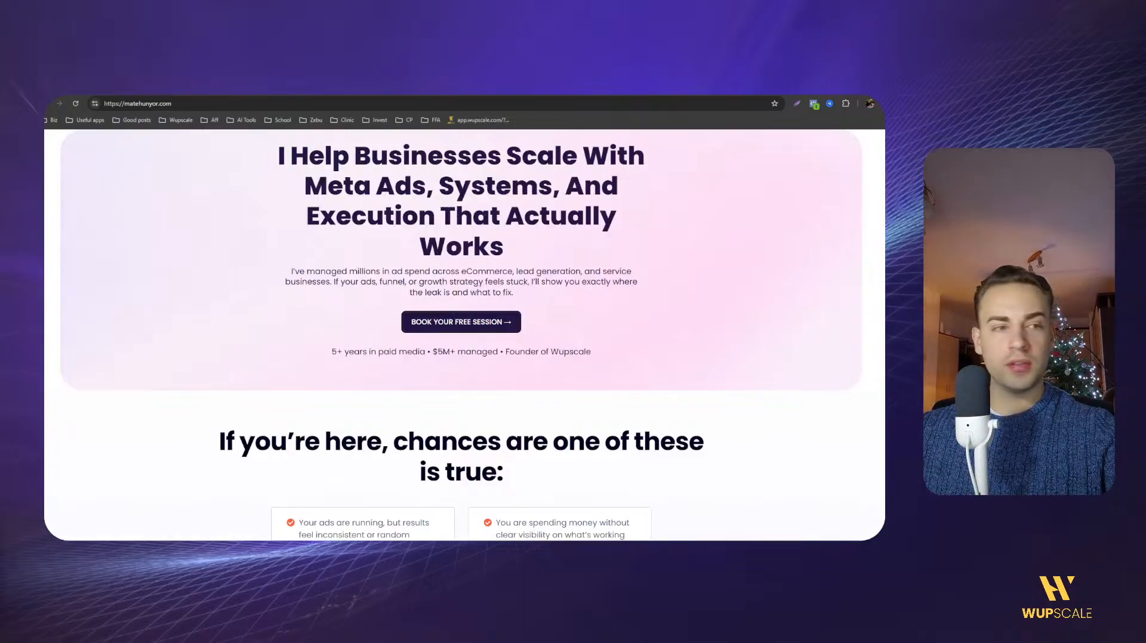
# Follow the "Book your free session" link, examine the live booking page's heading and calendar, and return to the landing page.
pyautogui.click(431, 329)
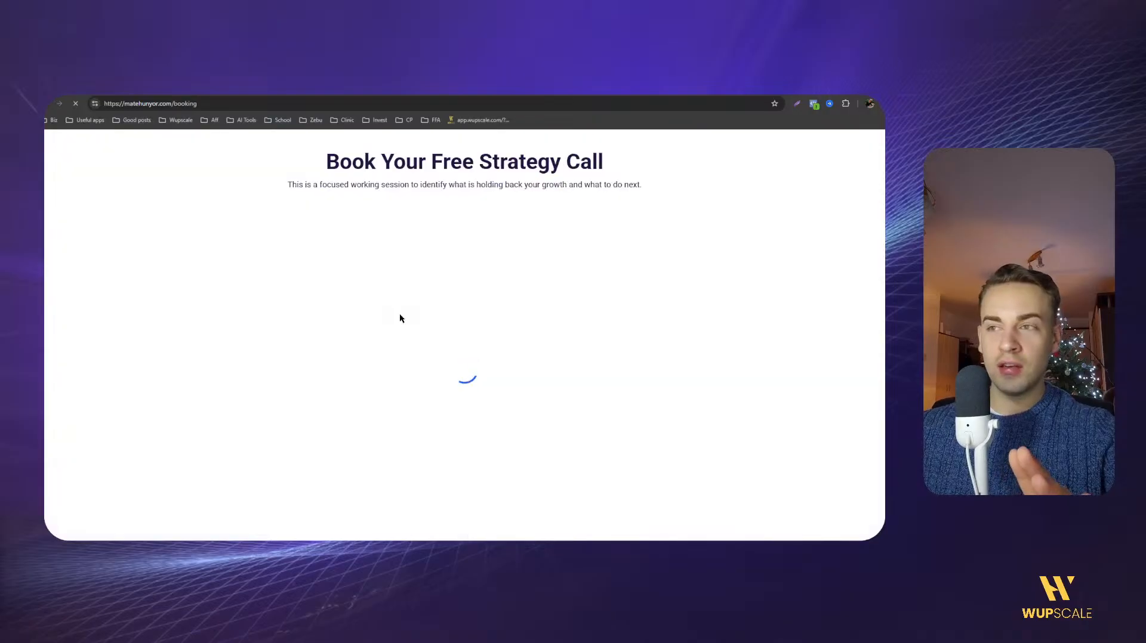
pyautogui.moveTo(318, 161); pyautogui.dragTo(571, 179)
pyautogui.click(571, 179)
pyautogui.moveTo(278, 173); pyautogui.dragTo(583, 182)
pyautogui.click(588, 181)
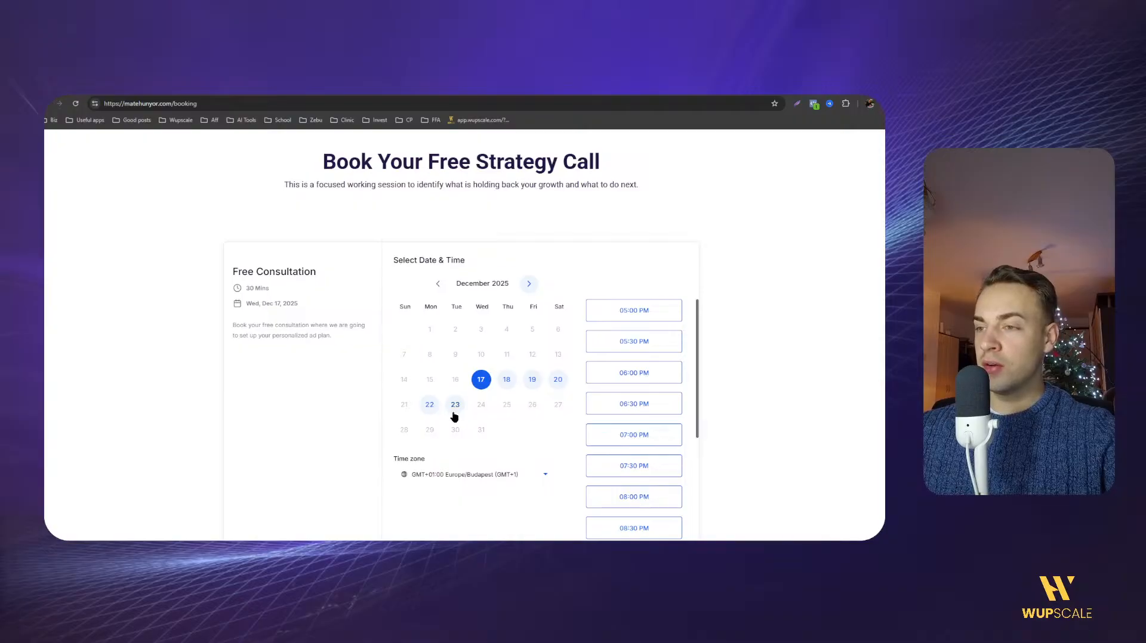
pyautogui.scroll(-3, 640, 435)
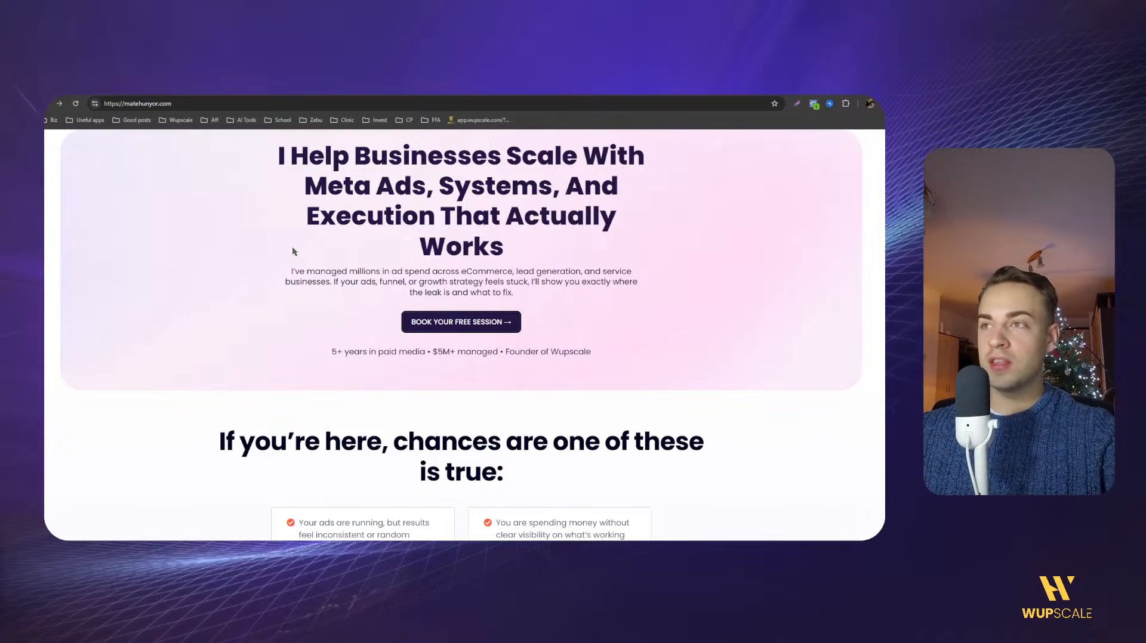
pyautogui.click(178, 105)
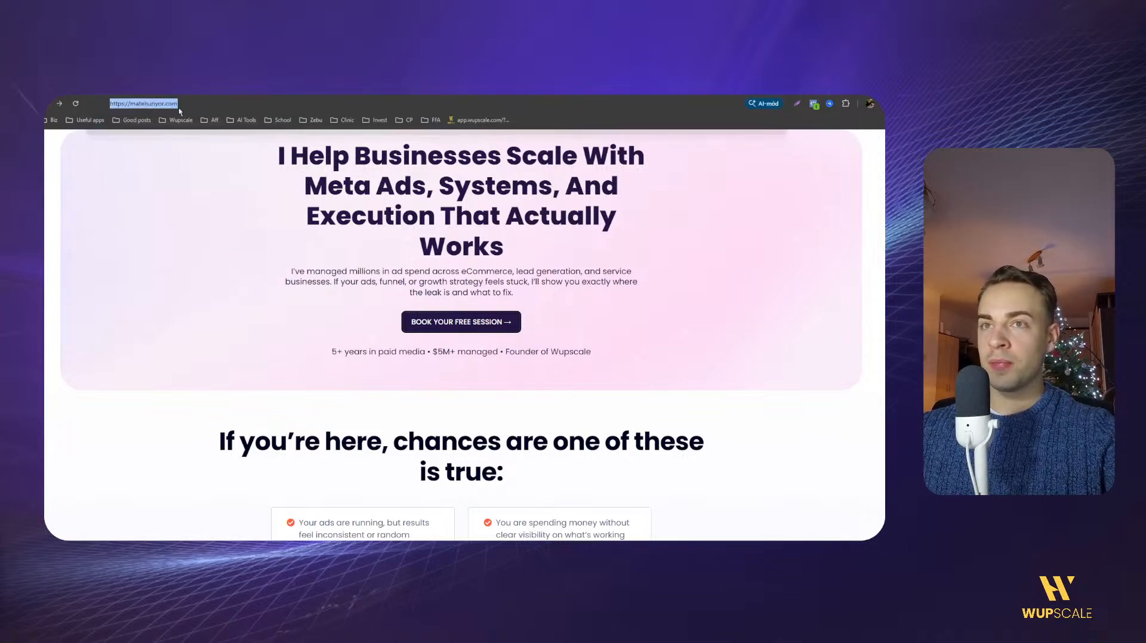
pyautogui.click(189, 256)
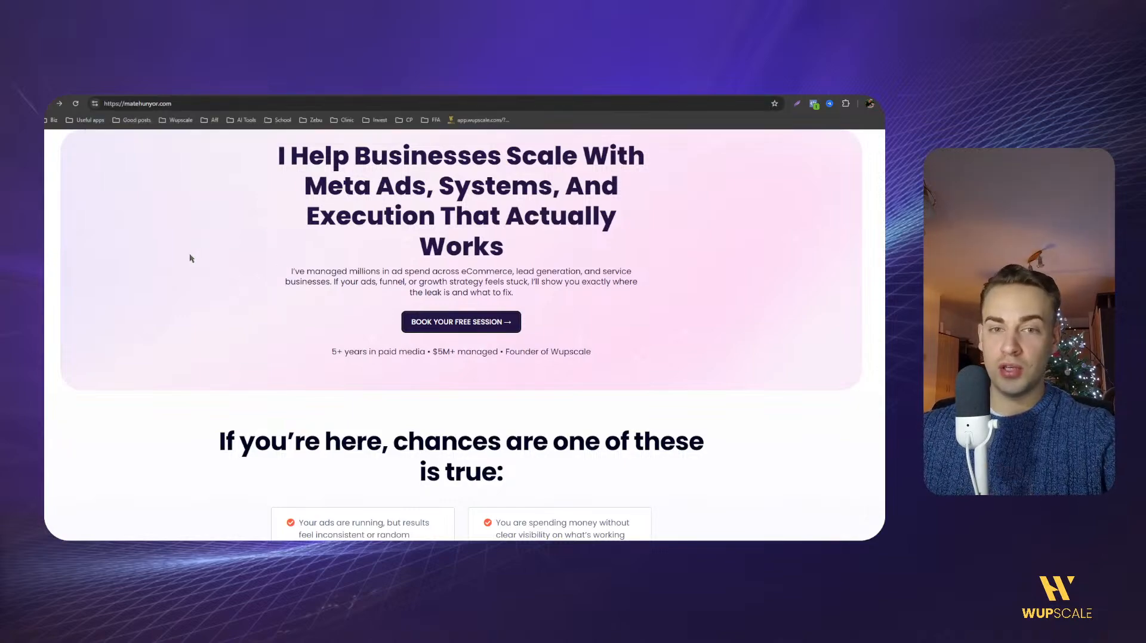
# In Meta Events Manager, check the Free Consult dataset's overview and its received test events, reloading the page for current data.
pyautogui.click(428, 87)
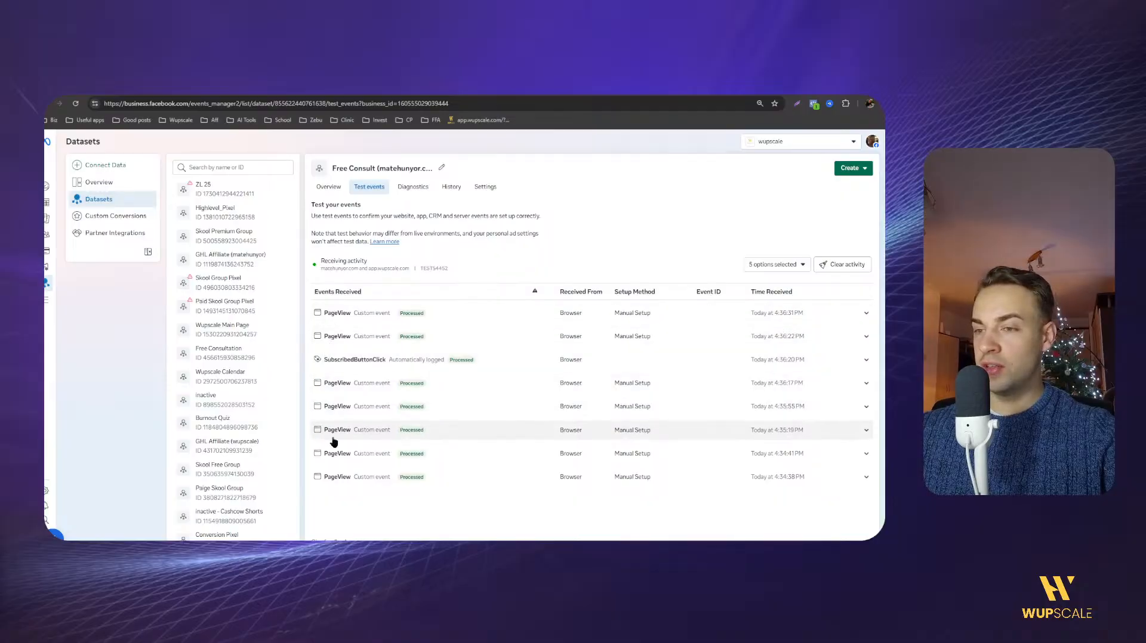
pyautogui.click(329, 187)
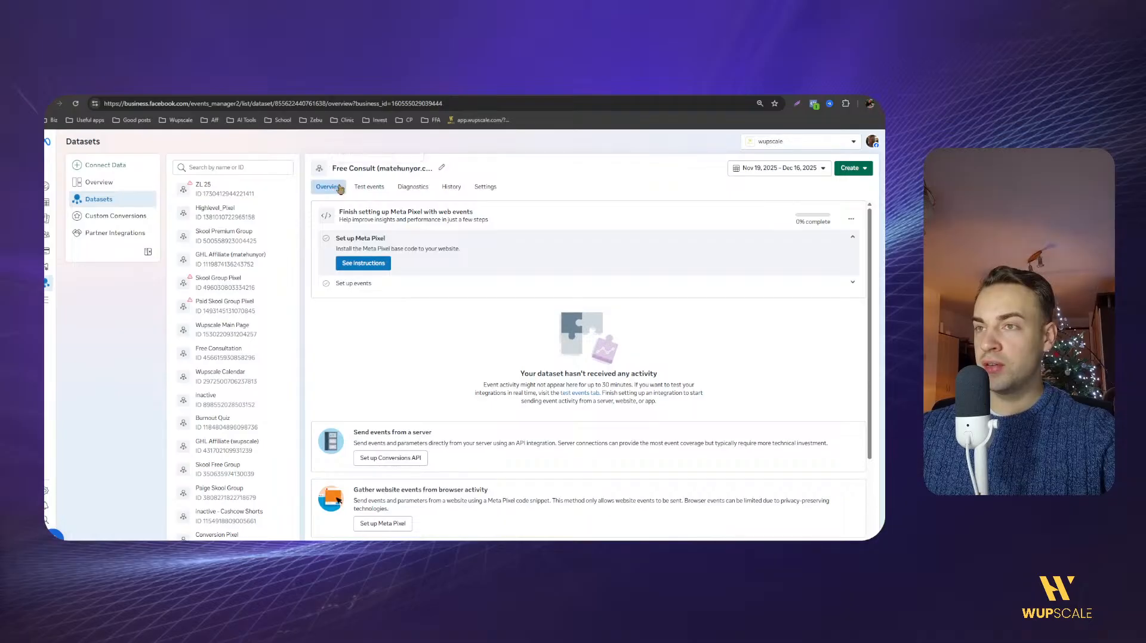
pyautogui.click(75, 103)
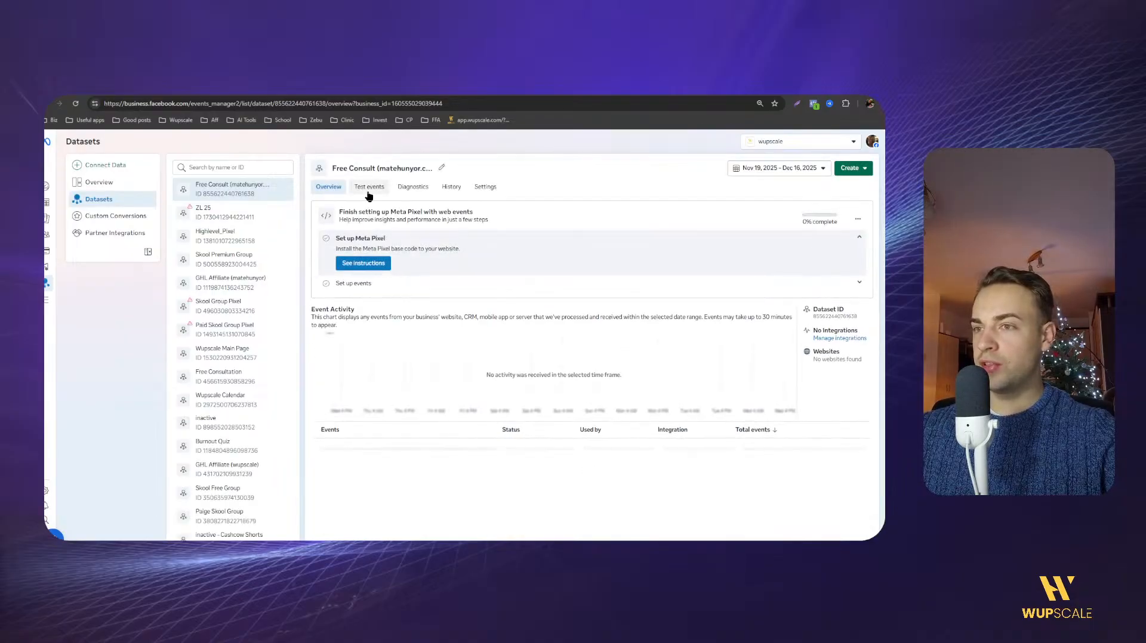
pyautogui.click(369, 188)
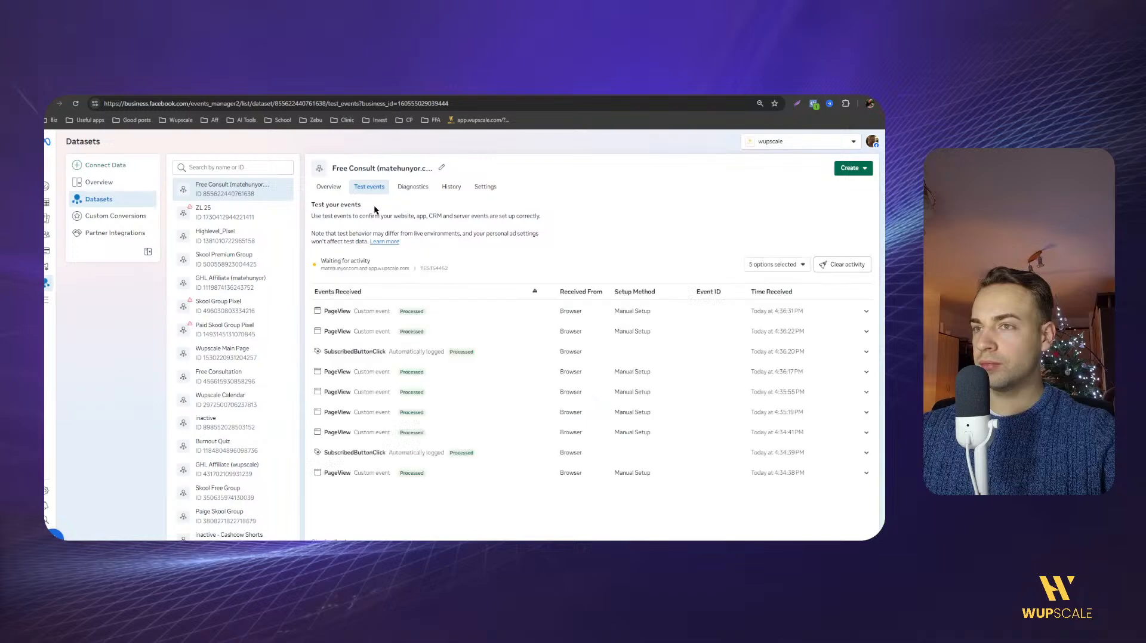
# Clear the recorded test session activity and start a new website event test on the funnel's domain.
pyautogui.click(843, 265)
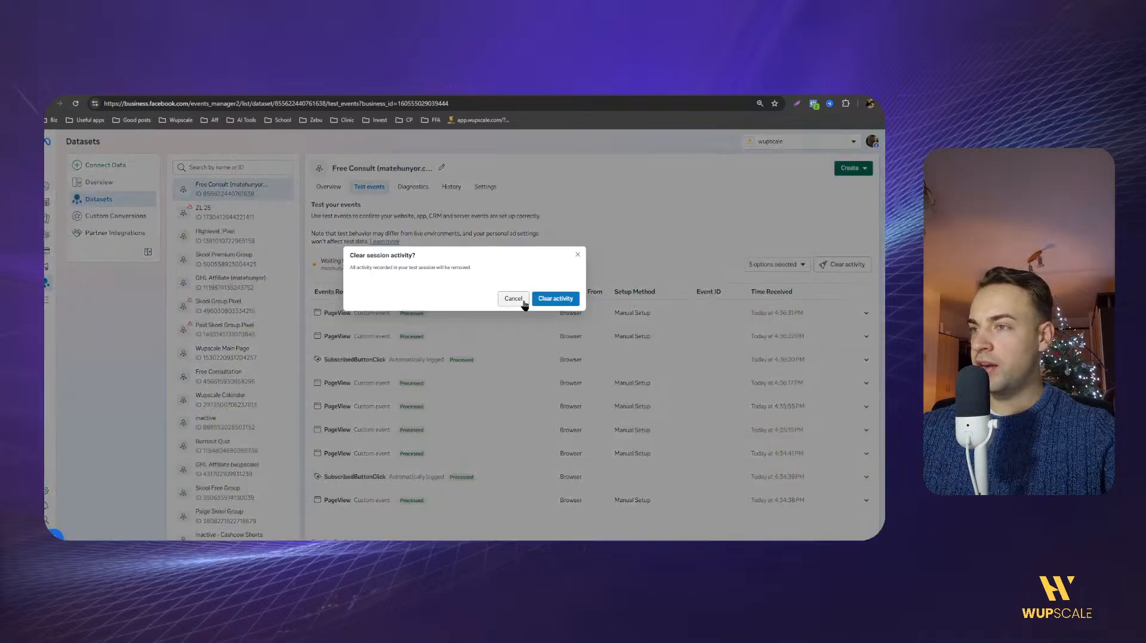
pyautogui.click(561, 298)
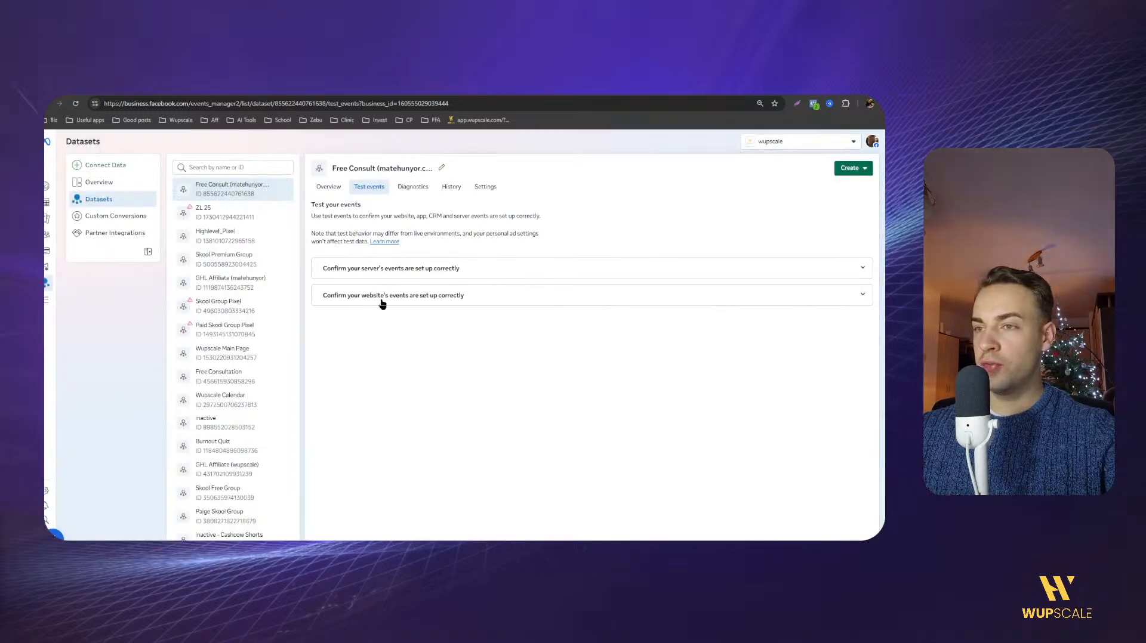
pyautogui.click(397, 304)
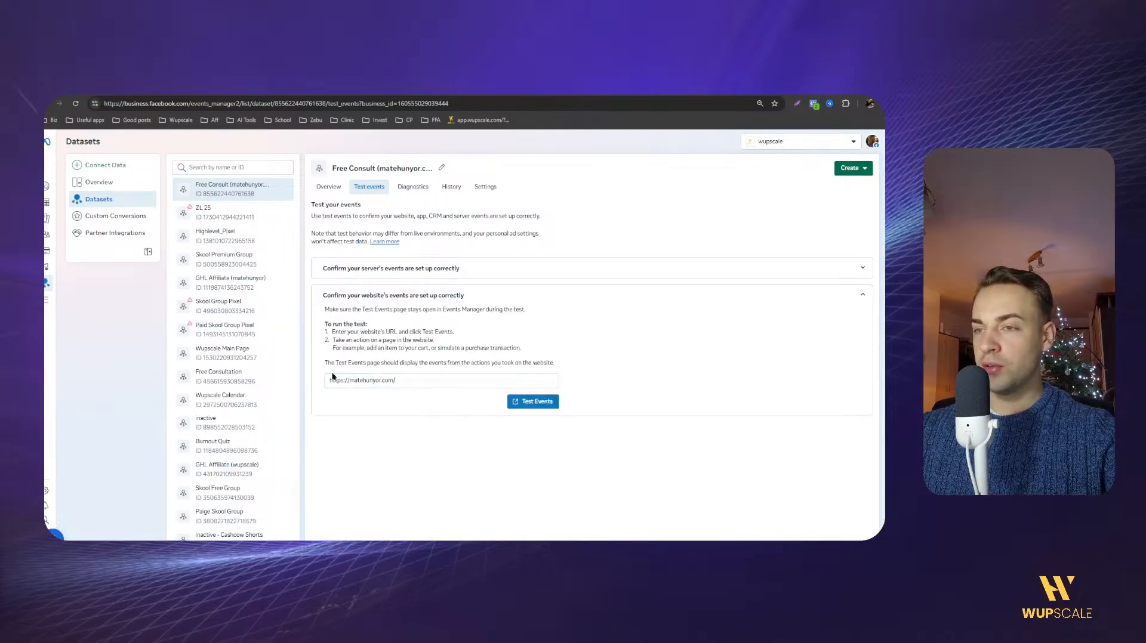
pyautogui.click(517, 402)
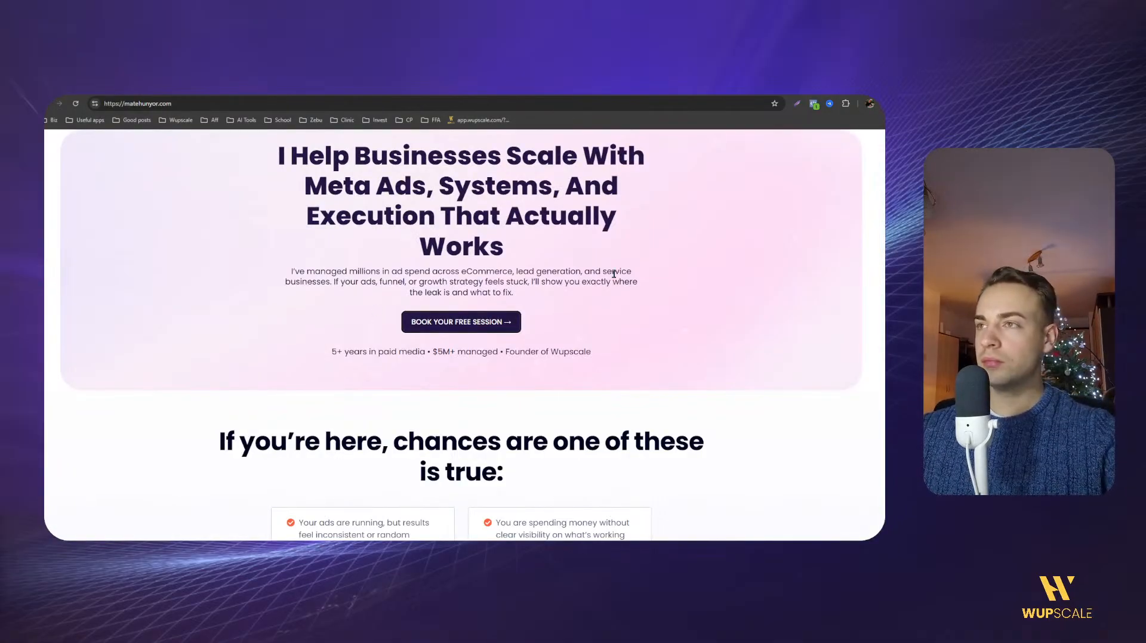
# Look through the live landing page and follow its "Book your free session" link to the booking page.
pyautogui.moveTo(319, 186); pyautogui.dragTo(507, 216)
pyautogui.click(368, 262)
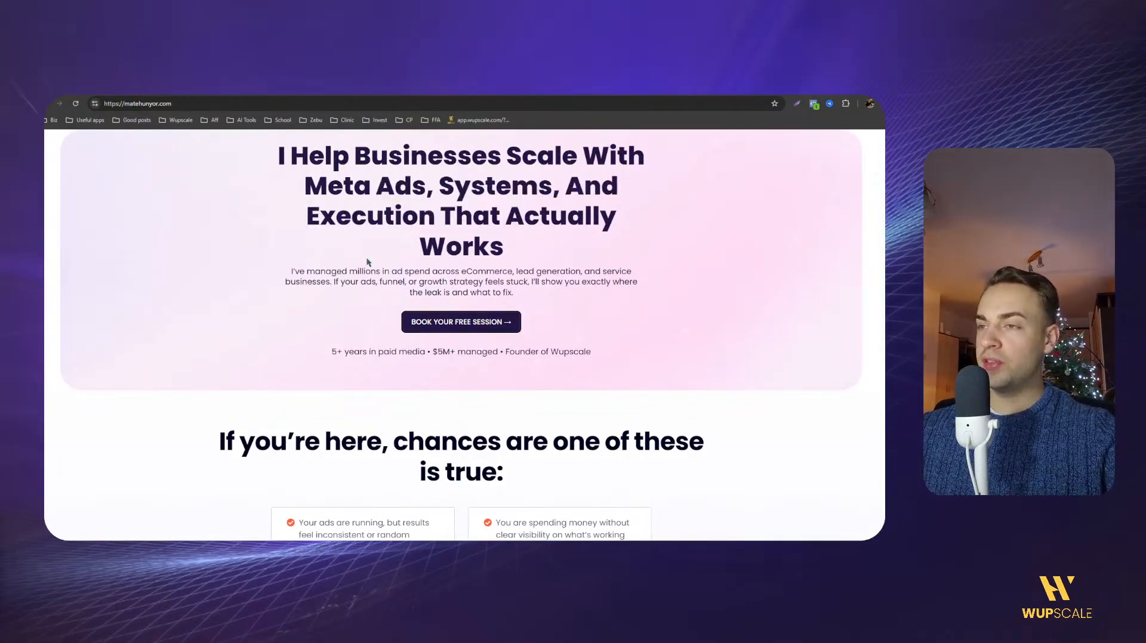
pyautogui.scroll(-10, 365, 267)
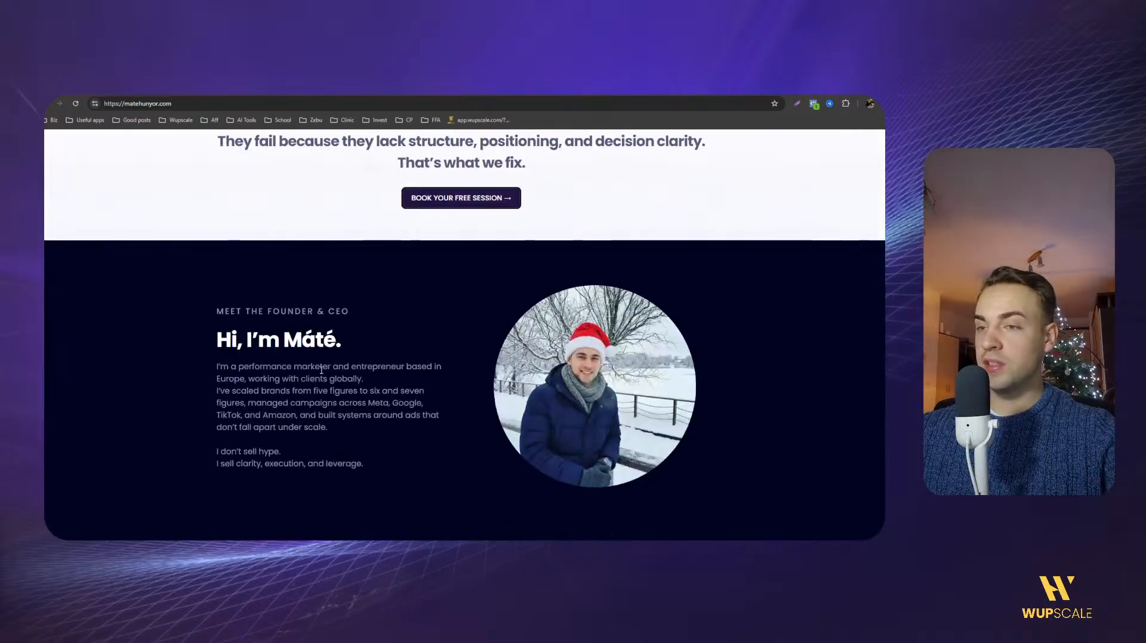
pyautogui.scroll(8, 320, 367)
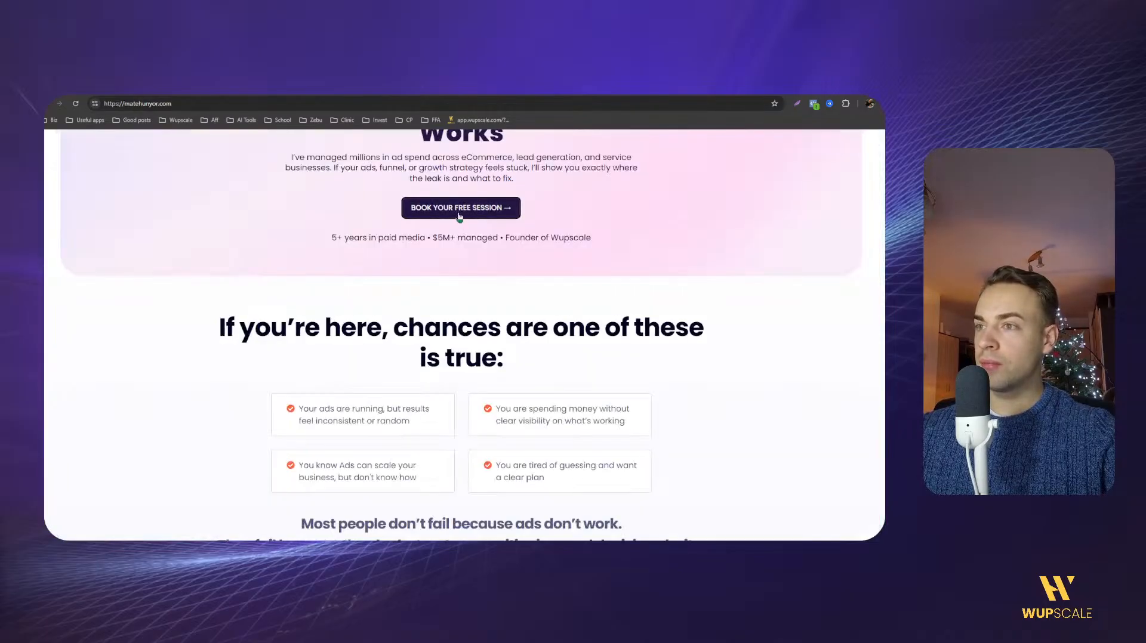
pyautogui.click(459, 213)
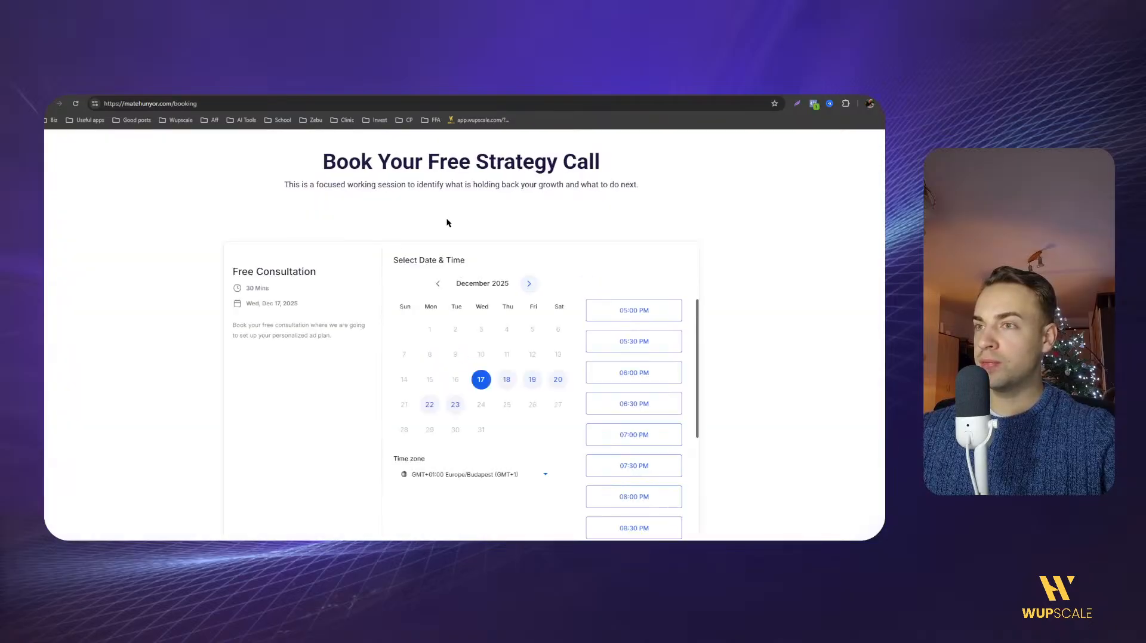
# Switch to Meta Events Manager and copy the dataset ID from the Free Consult dataset's settings.
pyautogui.click(533, 89)
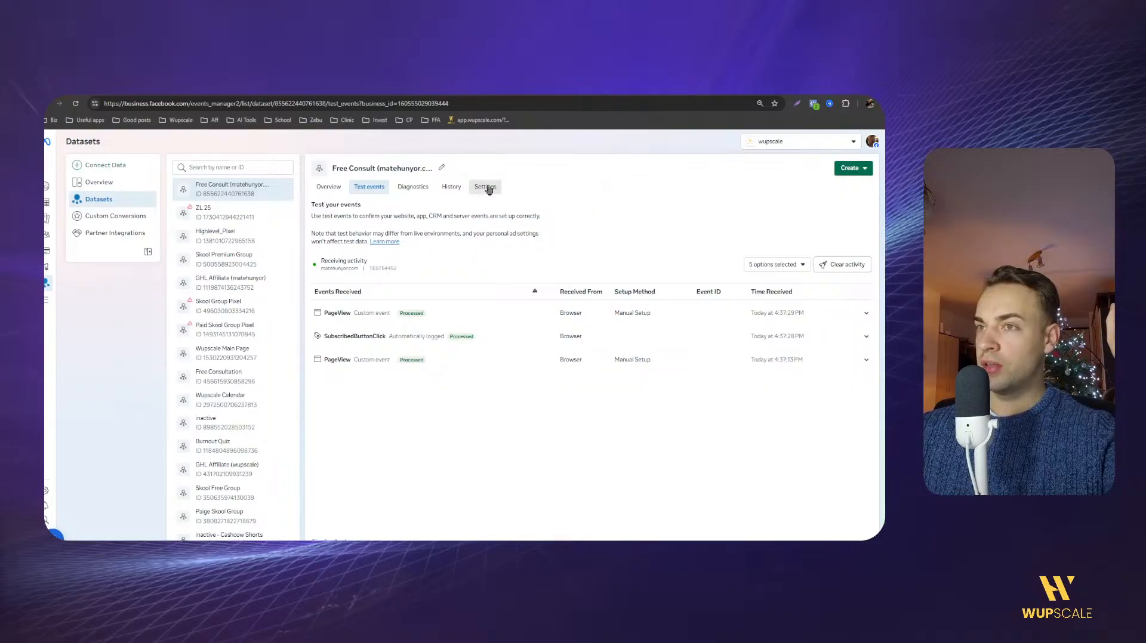
pyautogui.click(487, 188)
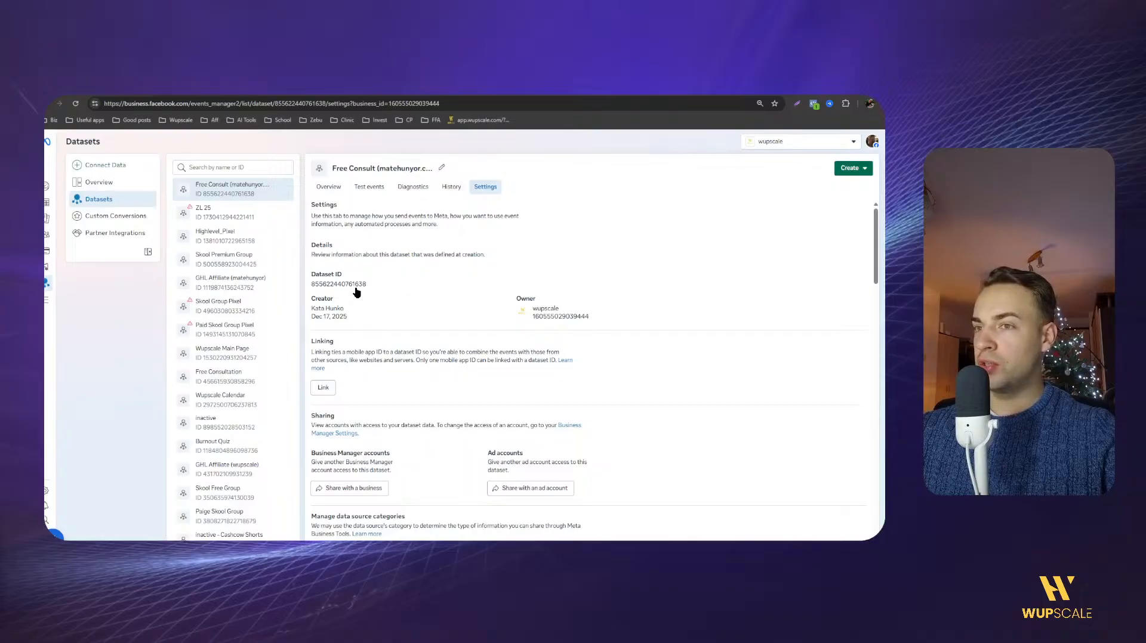
pyautogui.click(348, 287)
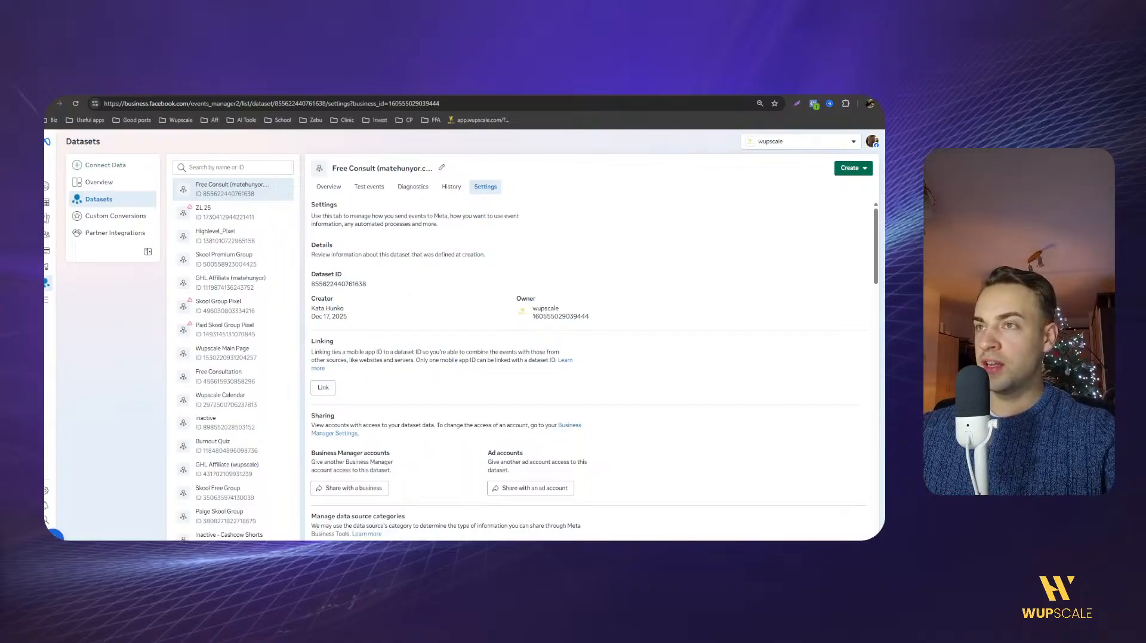
# Switch back to Wupscale and open the Free Consultation calendar for editing from the calendar settings.
pyautogui.click(380, 88)
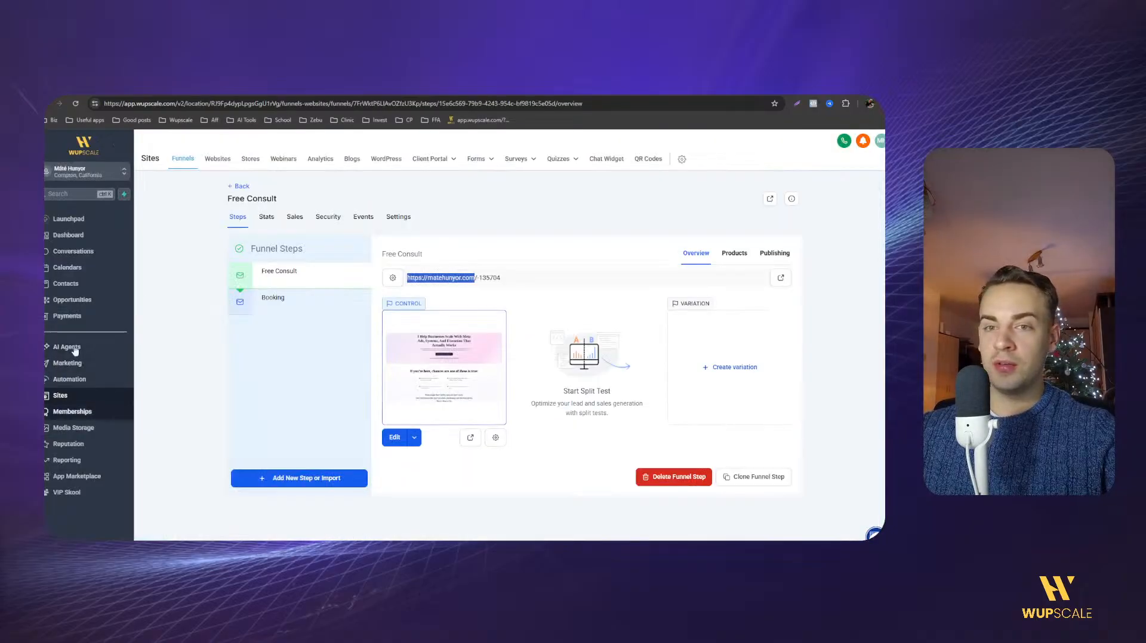
pyautogui.click(80, 270)
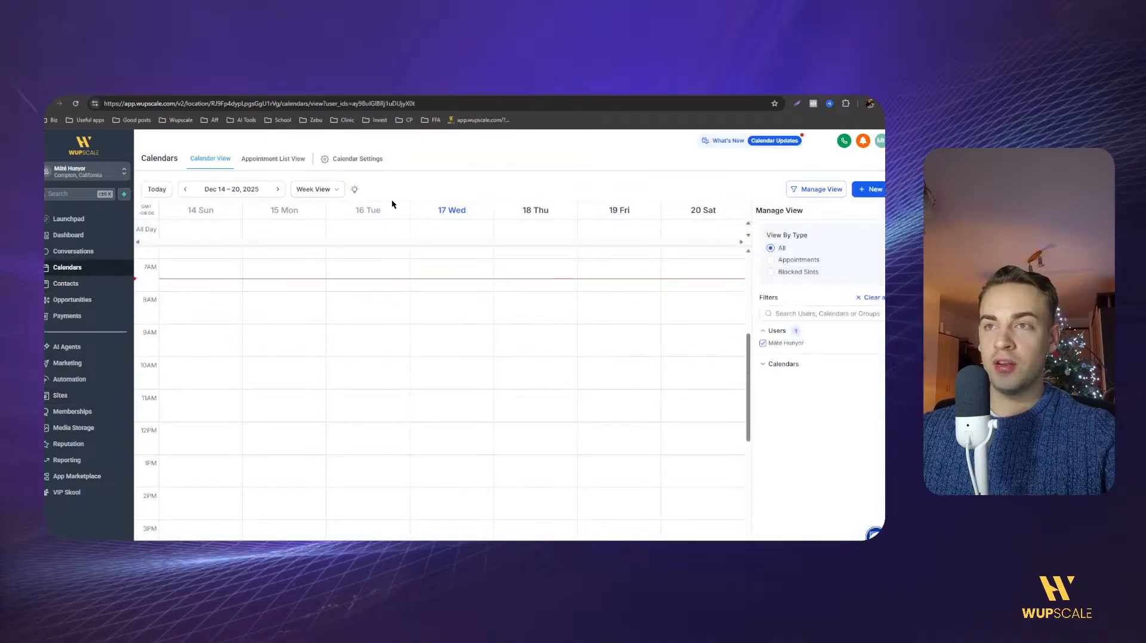
pyautogui.click(358, 165)
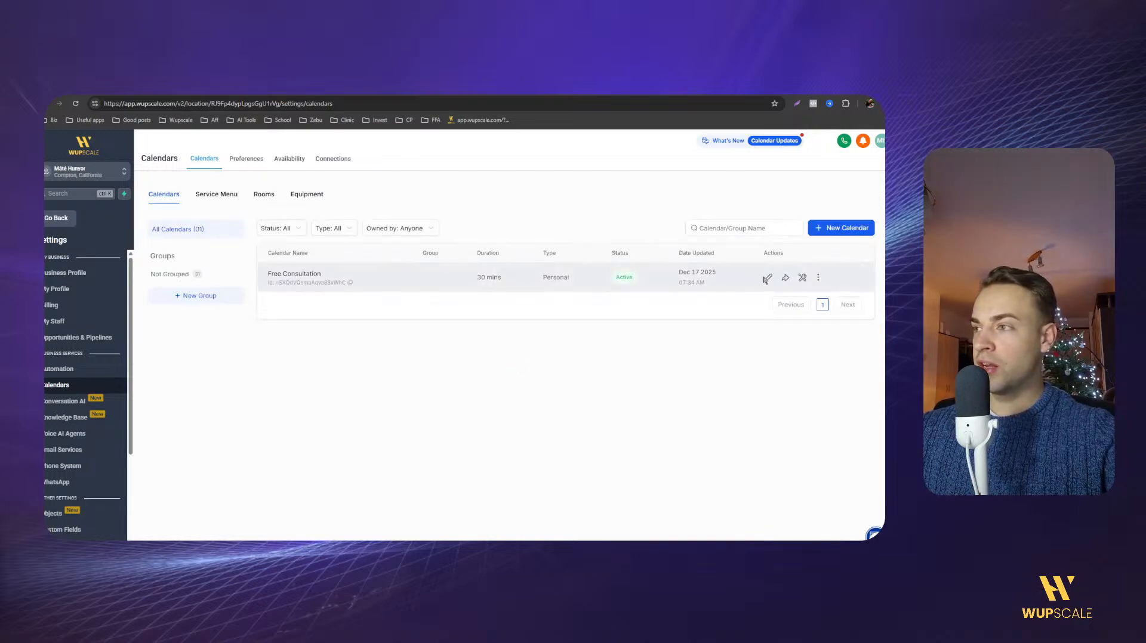
pyautogui.click(766, 277)
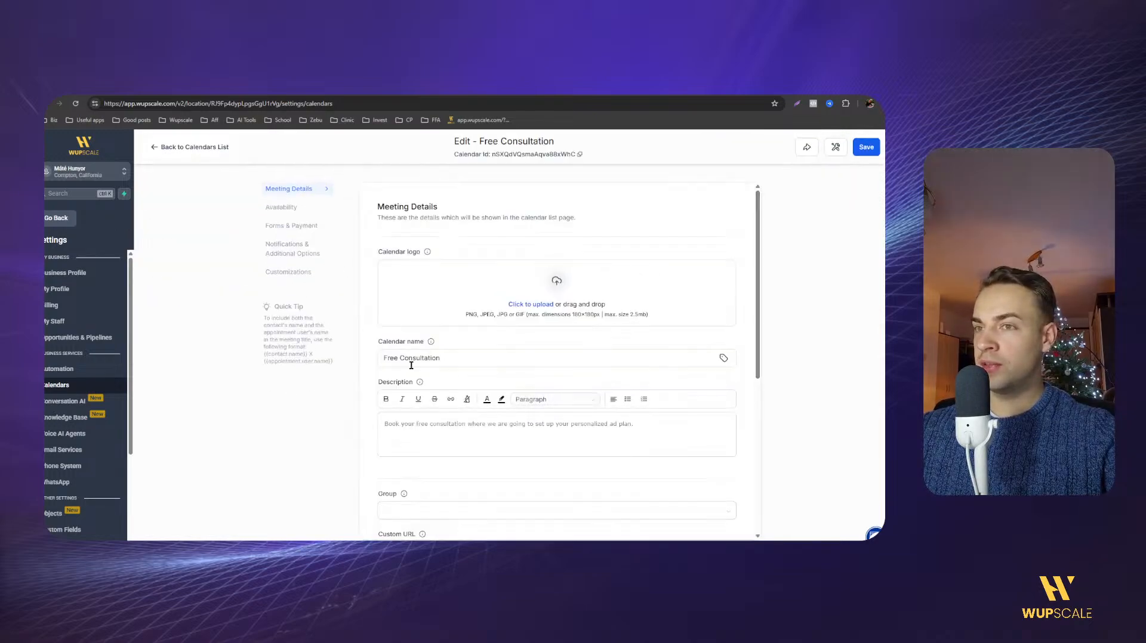
# Find the Free Consultation calendar's Forms & Payment settings and paste the copied dataset ID as its Meta pixel ID.
pyautogui.scroll(-5, 404, 359)
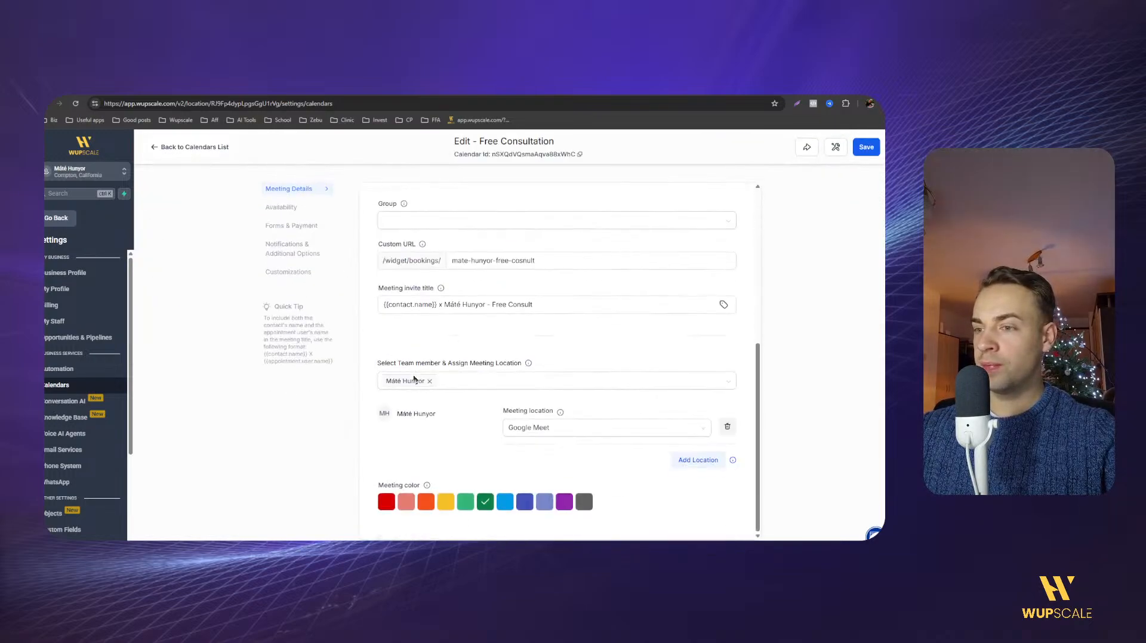
pyautogui.click(292, 250)
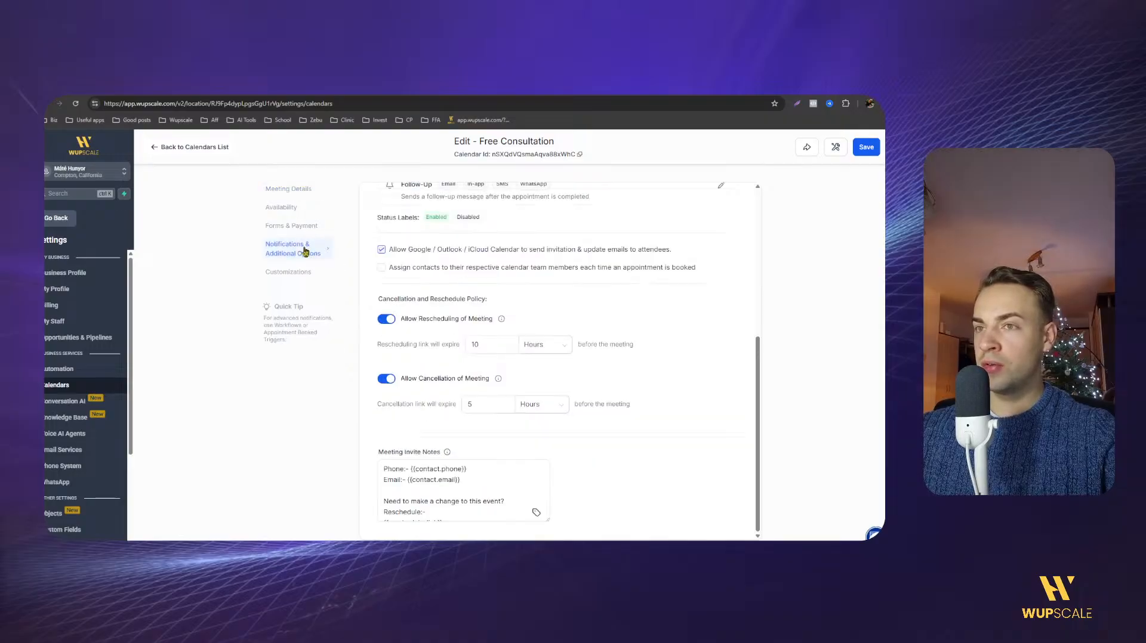
pyautogui.click(297, 276)
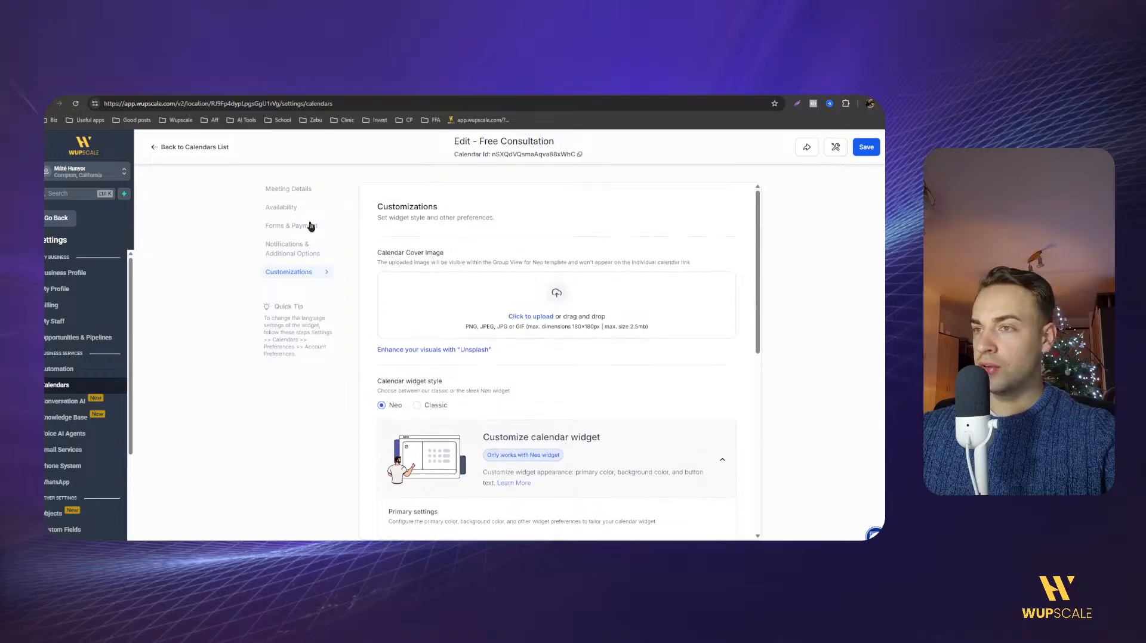
pyautogui.click(289, 190)
pyautogui.scroll(-5, 308, 245)
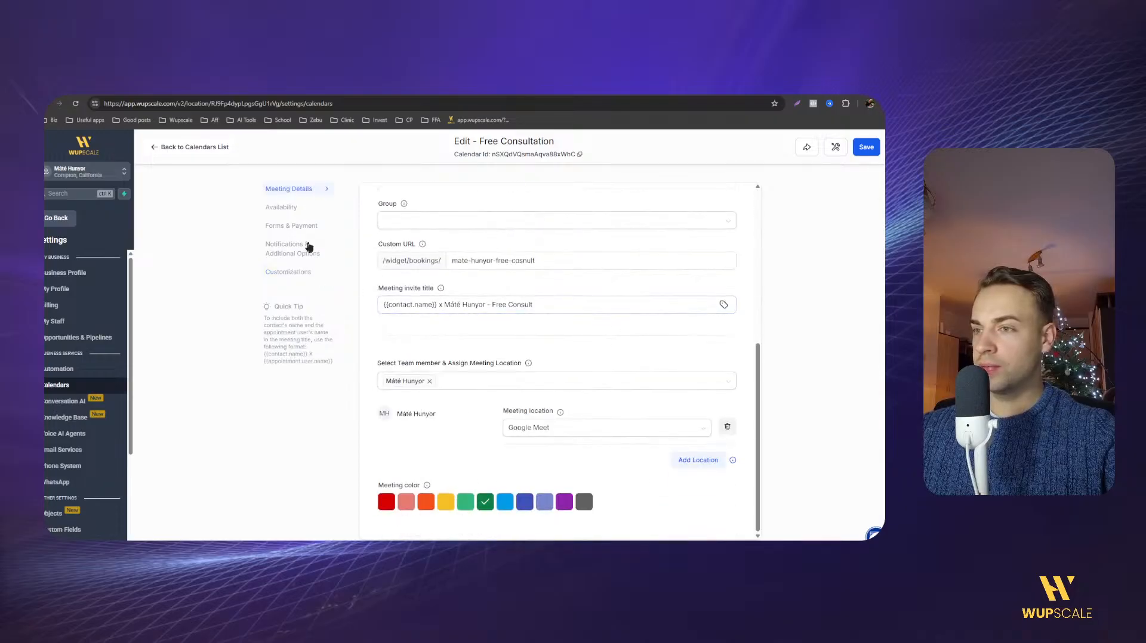
pyautogui.click(297, 209)
pyautogui.scroll(1, 436, 336)
pyautogui.click(304, 226)
pyautogui.scroll(-5, 476, 302)
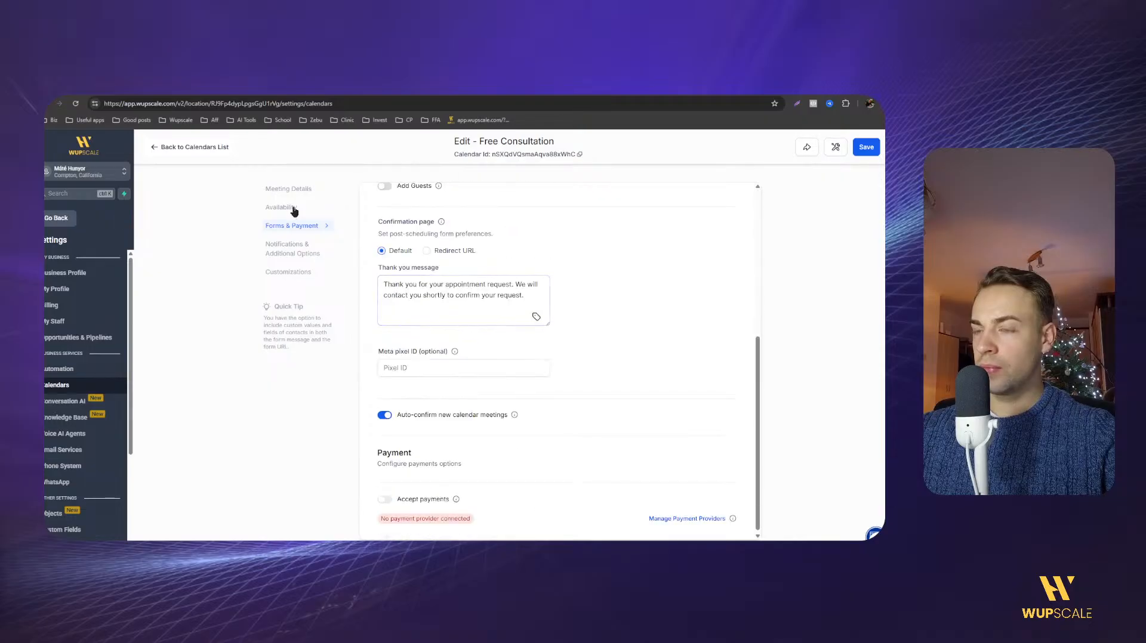
pyautogui.click(397, 368)
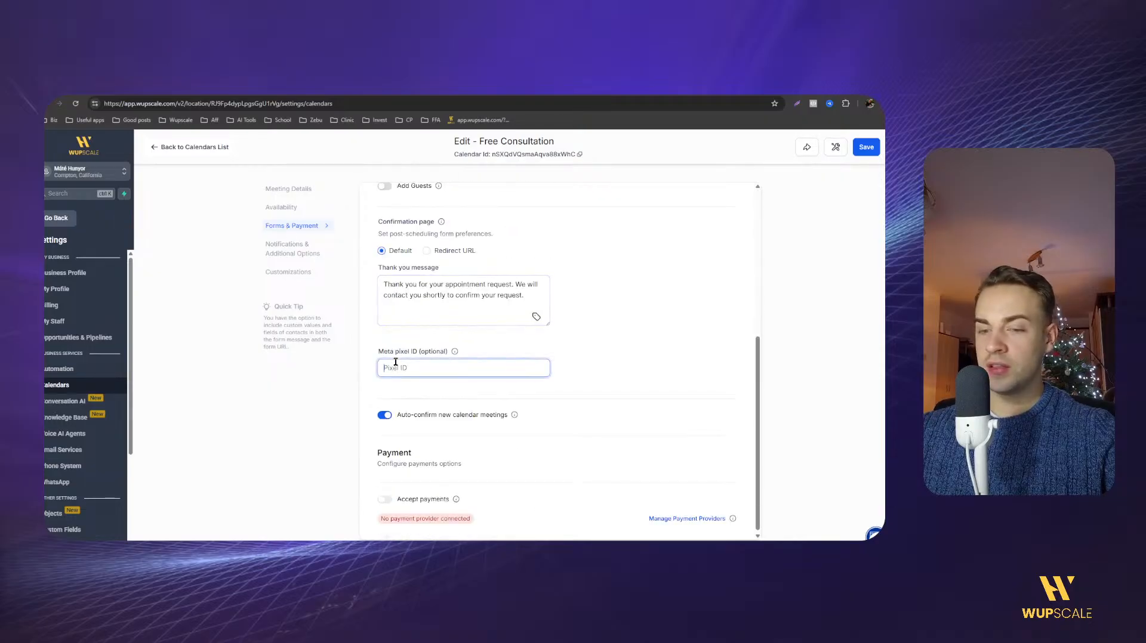
pyautogui.hotkey('ctrl', 'v')
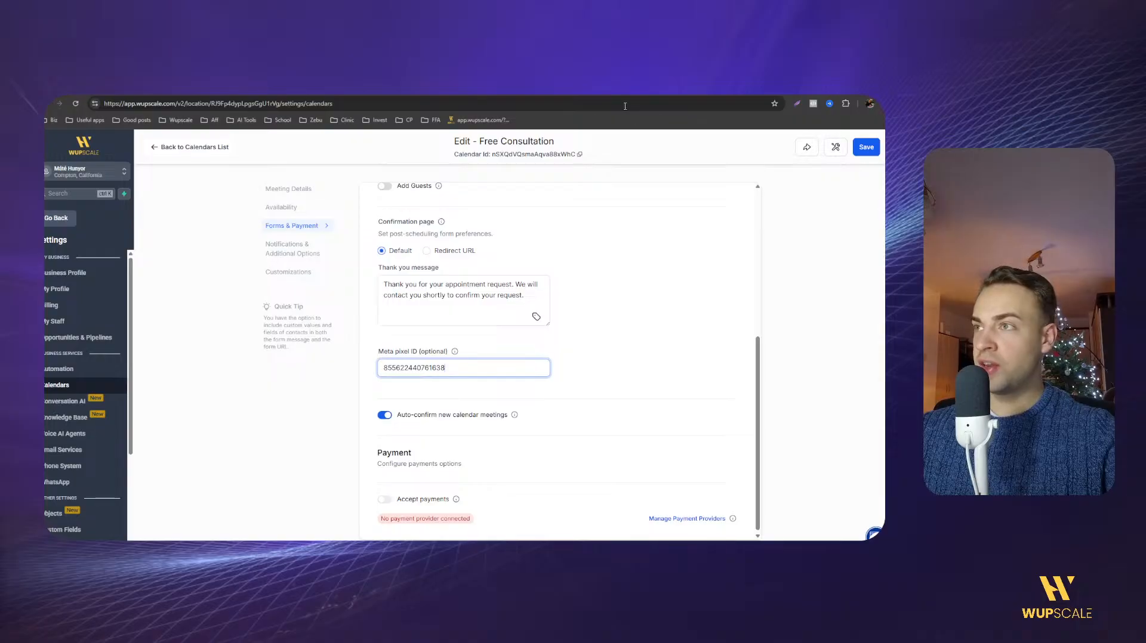
# Copy the Free Consult dataset's ID again in Meta Events Manager and reopen its test events.
pyautogui.click(639, 88)
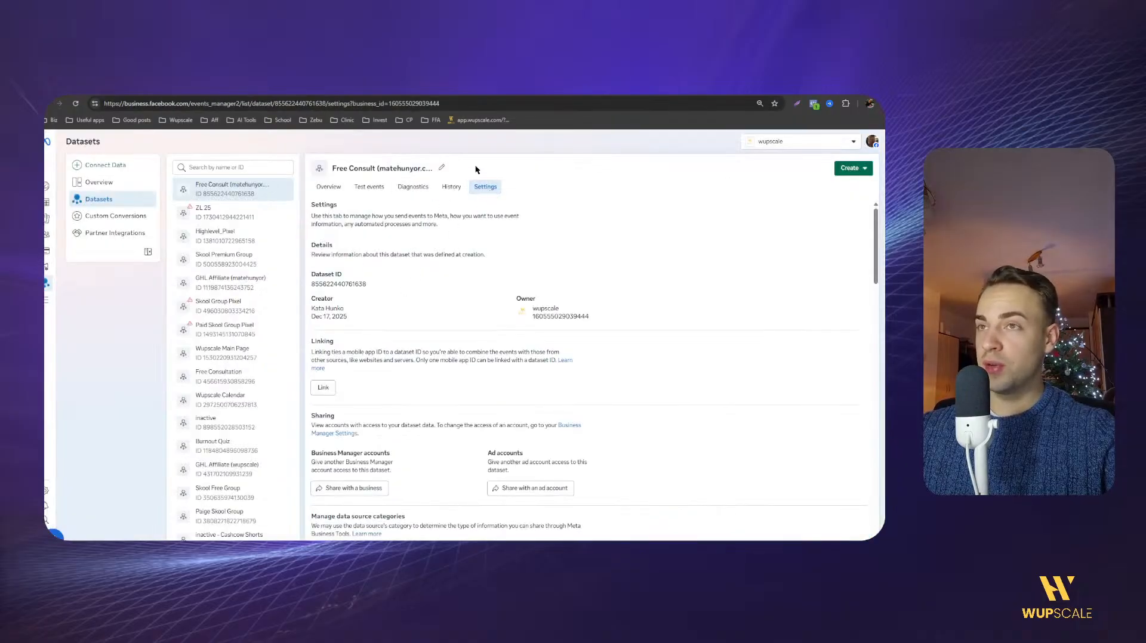
pyautogui.click(349, 285)
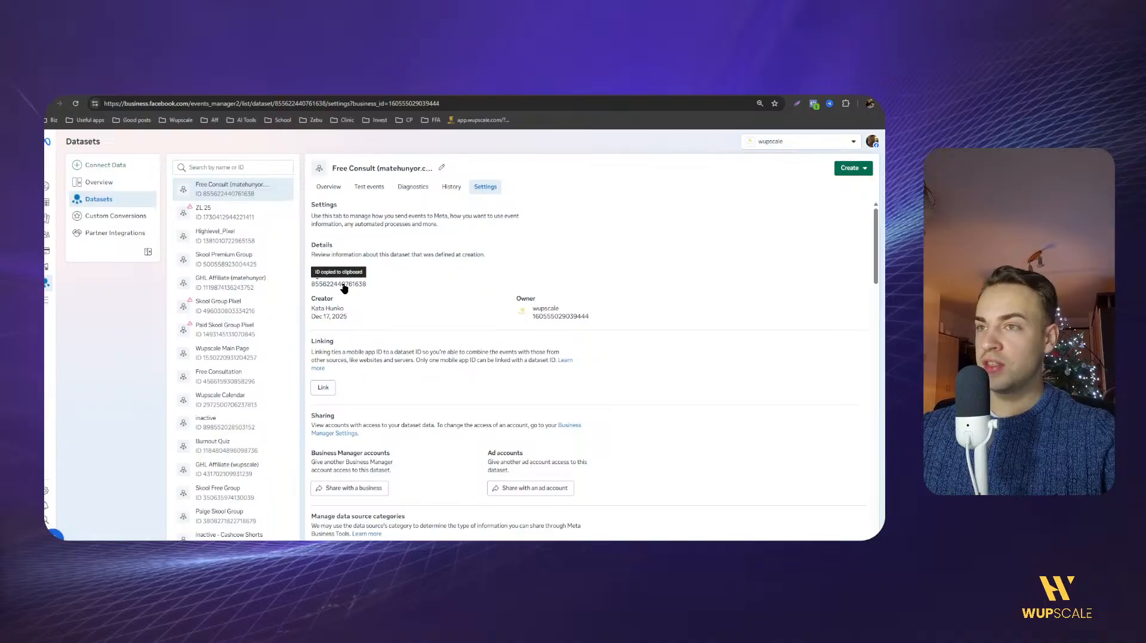
pyautogui.click(376, 191)
# Save the Free Consultation calendar in Wupscale with its Meta pixel ID and return to the calendars list.
pyautogui.click(338, 88)
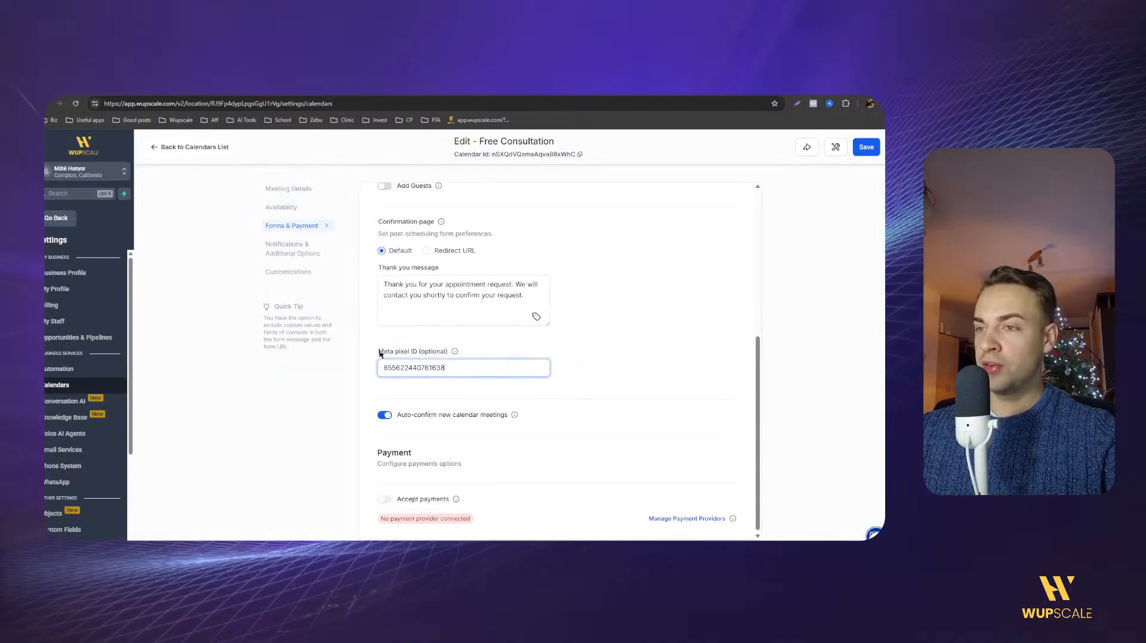
pyautogui.click(858, 151)
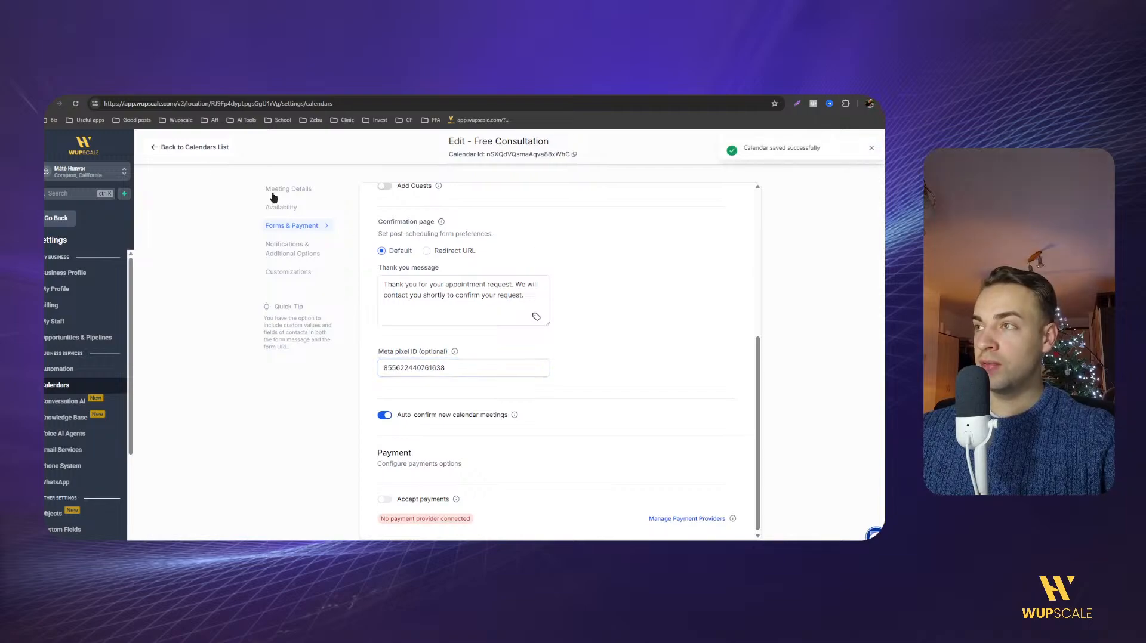
pyautogui.click(161, 151)
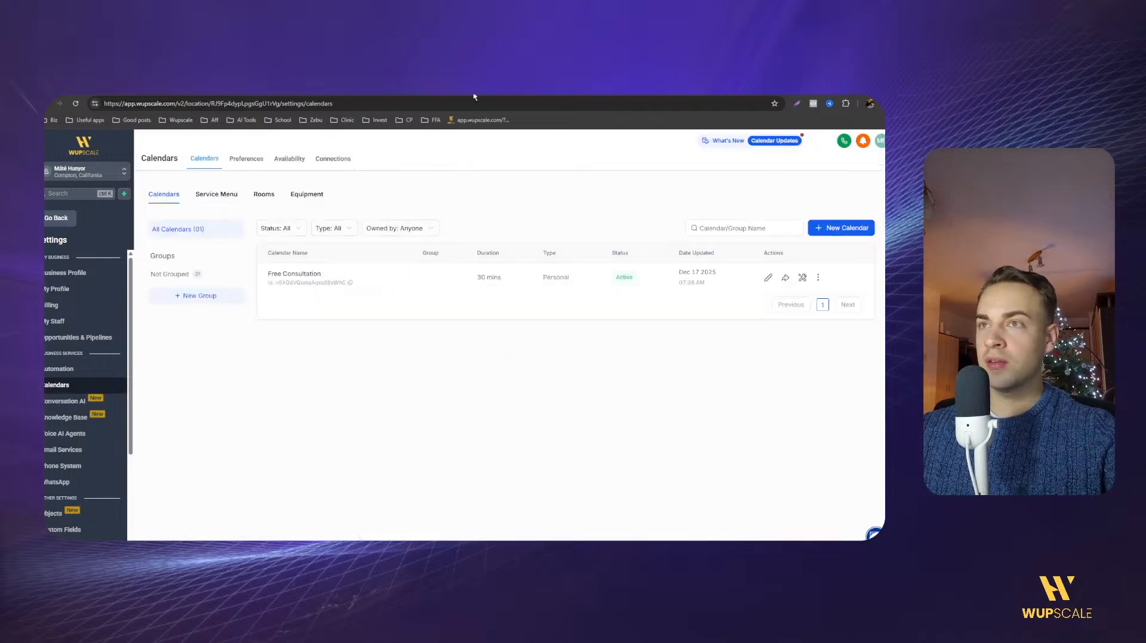
# Check the received test events, and on the live booking page select the 08:00 PM slot on December 18, 2025.
pyautogui.click(519, 90)
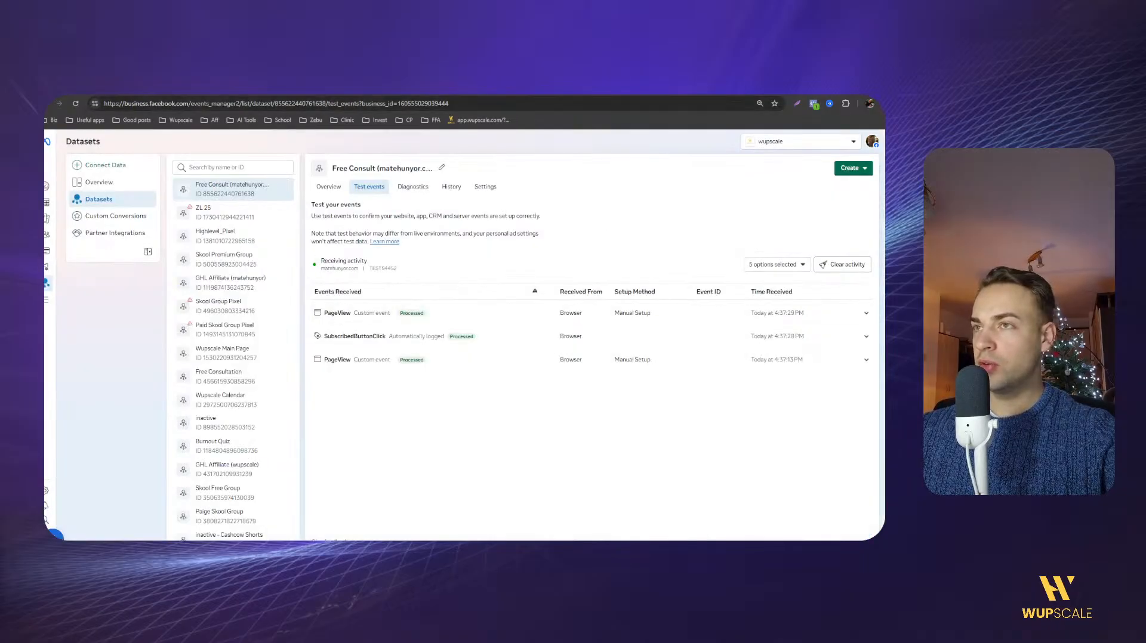
pyautogui.click(599, 95)
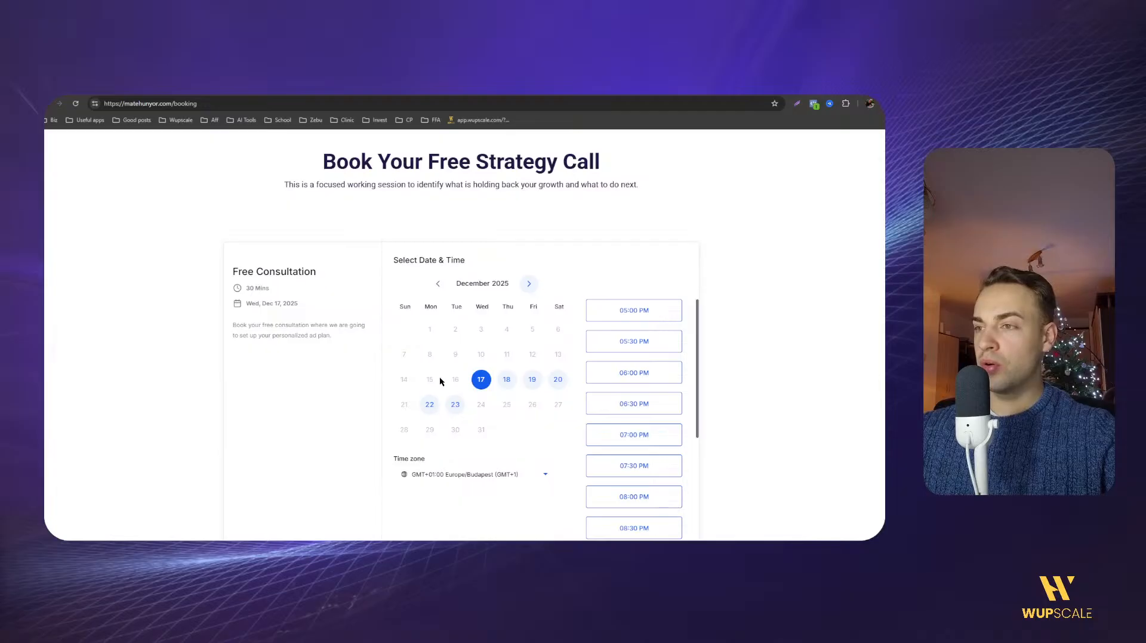
pyautogui.click(507, 381)
pyautogui.scroll(-15, 647, 418)
pyautogui.scroll(-1, 721, 423)
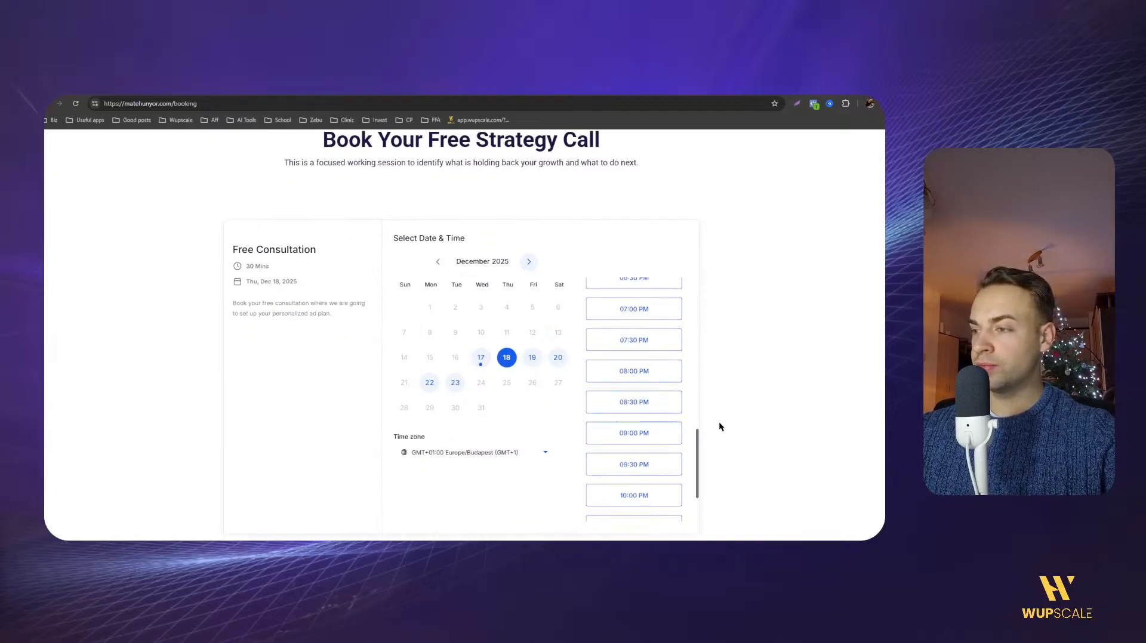
pyautogui.click(625, 375)
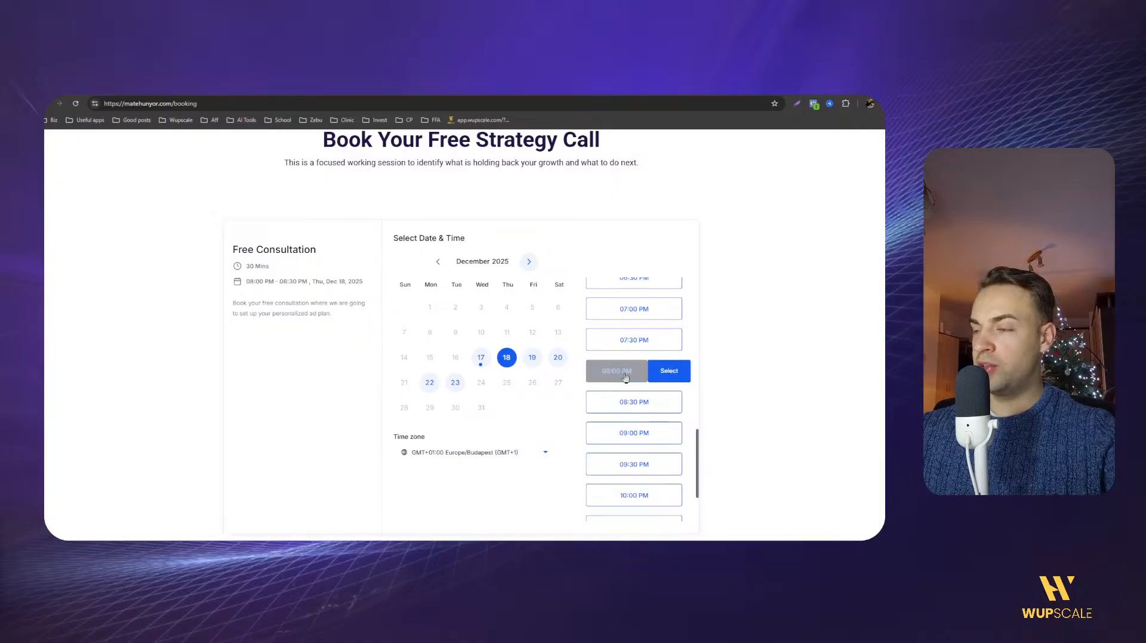
pyautogui.click(652, 376)
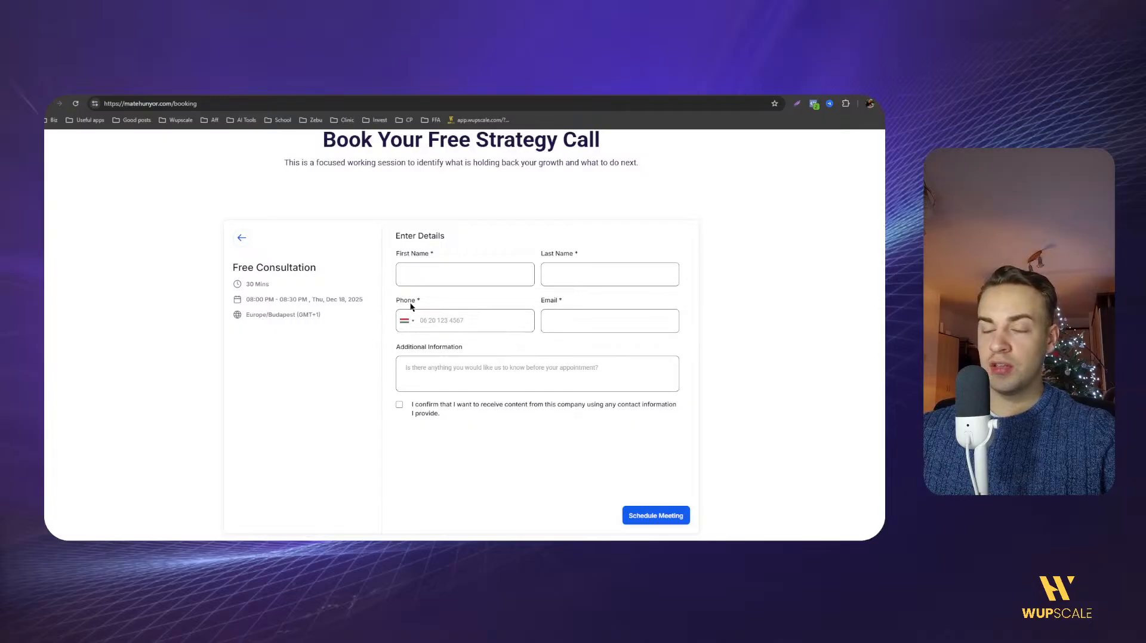
# Fill in the attendee's name, phone number and email, consent to receiving content, and schedule the meeting.
pyautogui.click(418, 265)
pyautogui.click(479, 310)
pyautogui.click(624, 320)
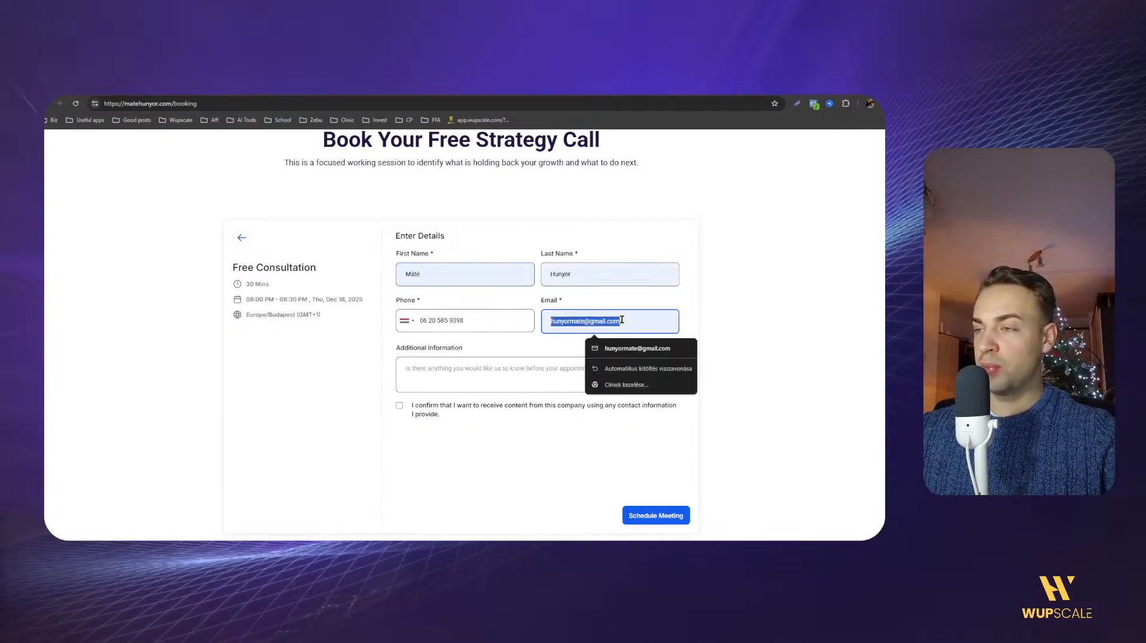
pyautogui.click(437, 370)
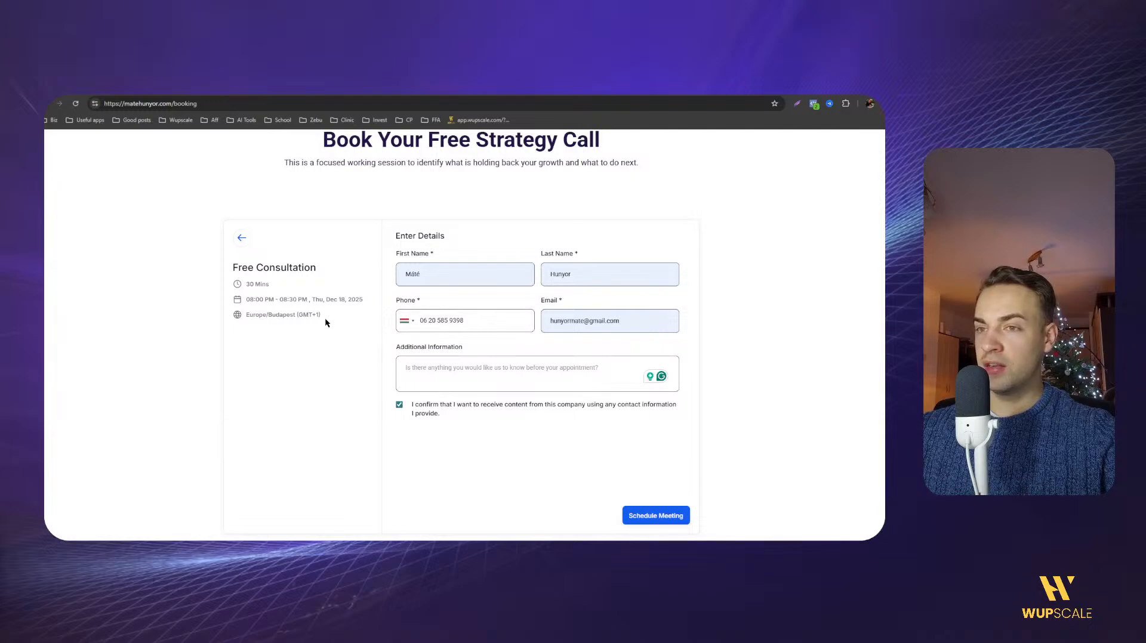
pyautogui.click(649, 515)
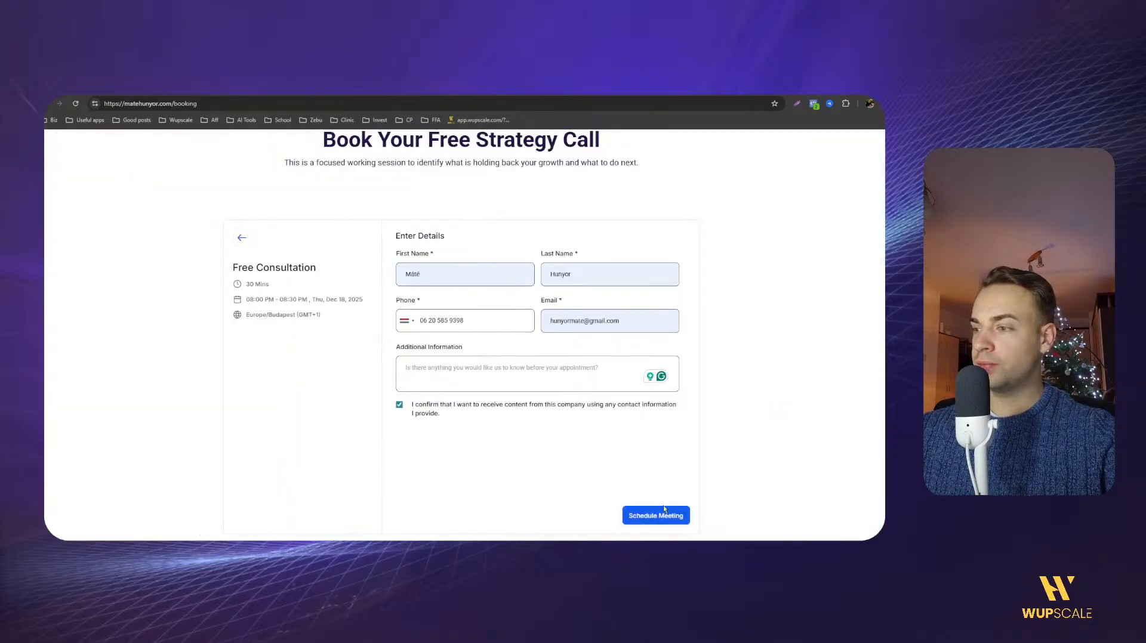
pyautogui.click(663, 517)
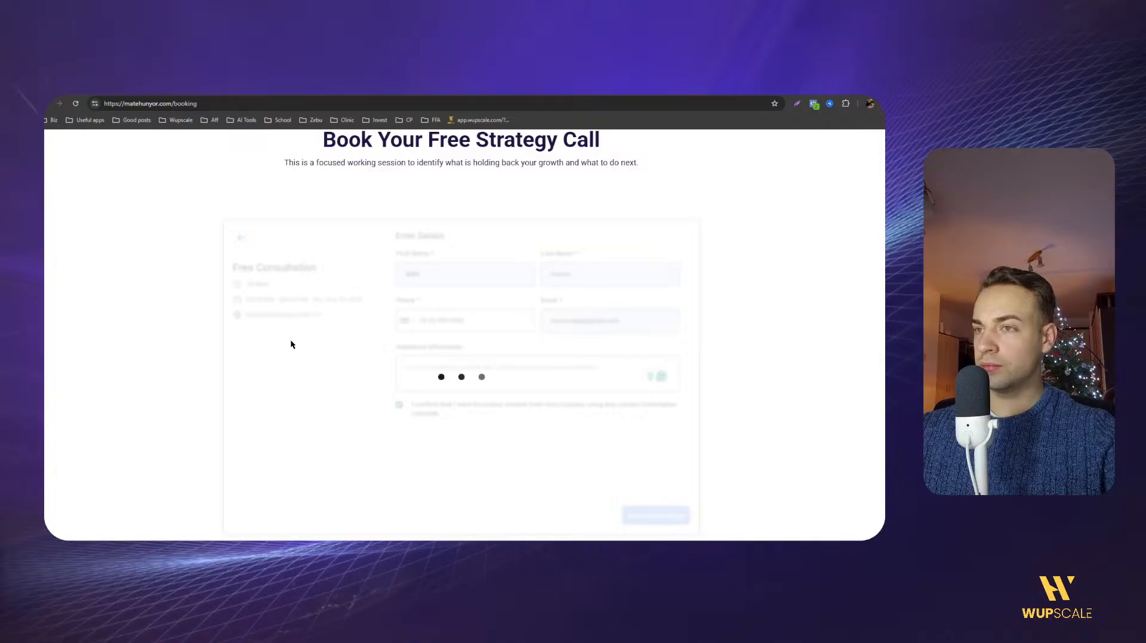
# Examine the booking confirmation and check the Free Consult dataset's test events and overview in Meta Events Manager.
pyautogui.moveTo(392, 282); pyautogui.dragTo(488, 283)
pyautogui.click(460, 284)
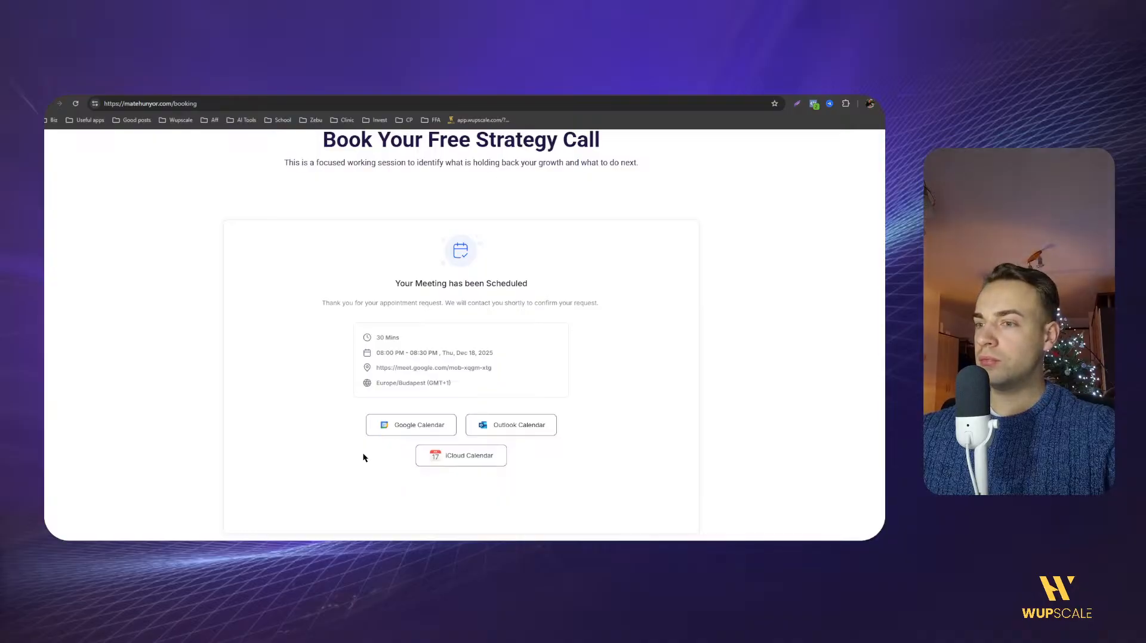
pyautogui.click(389, 428)
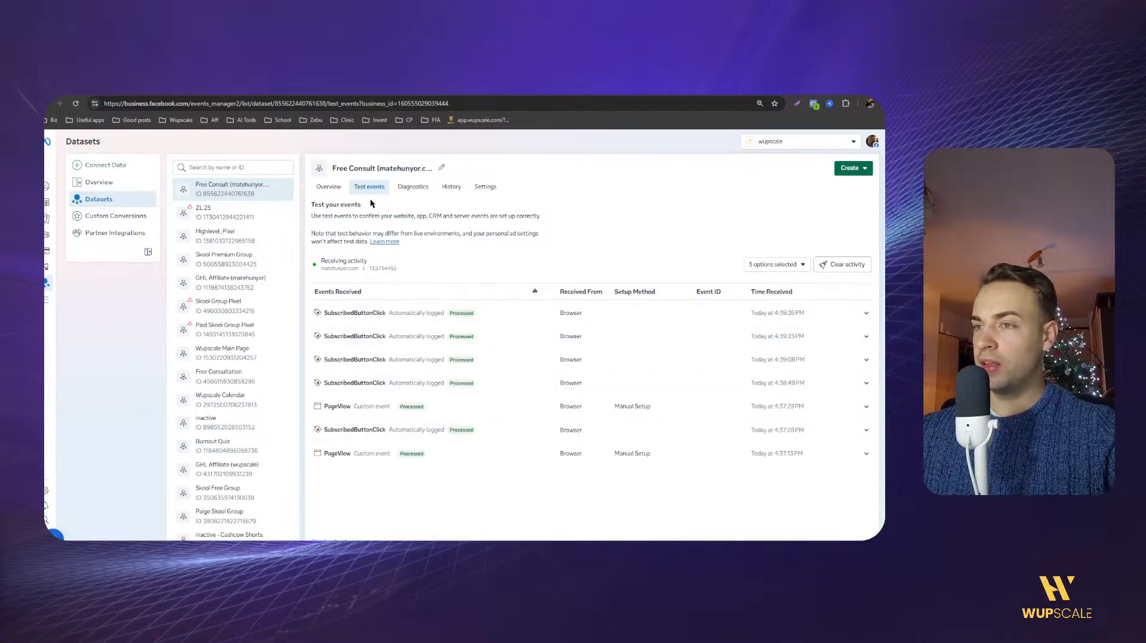
pyautogui.click(333, 188)
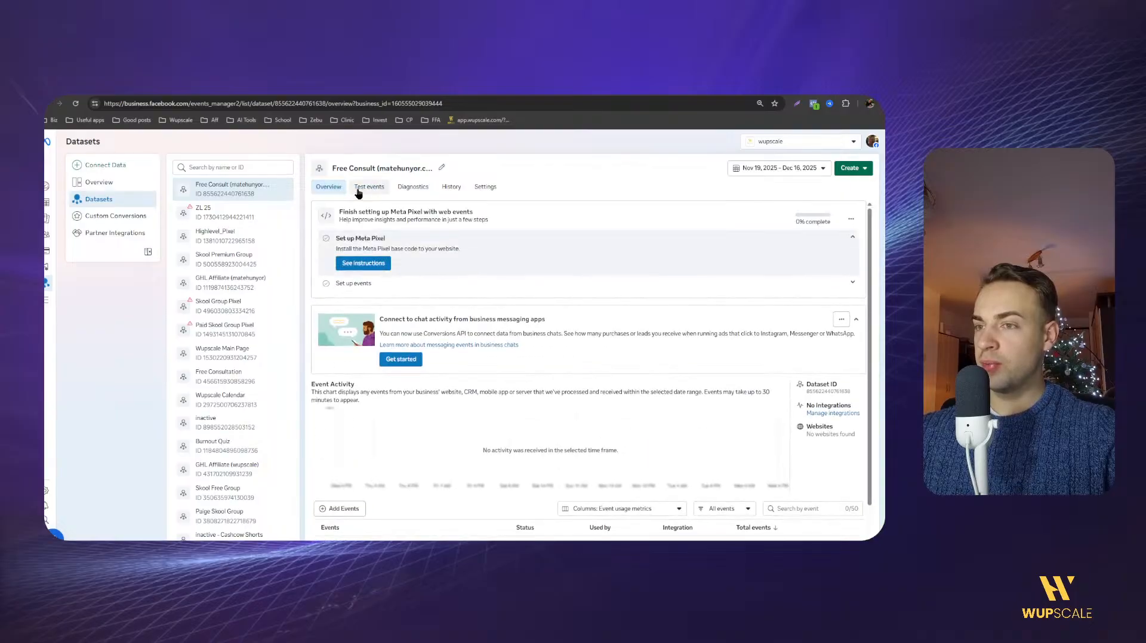
# Check the Free Consult dataset's received test events, and examine the attendee name in the pre-filled Google Calendar event's title.
pyautogui.click(361, 188)
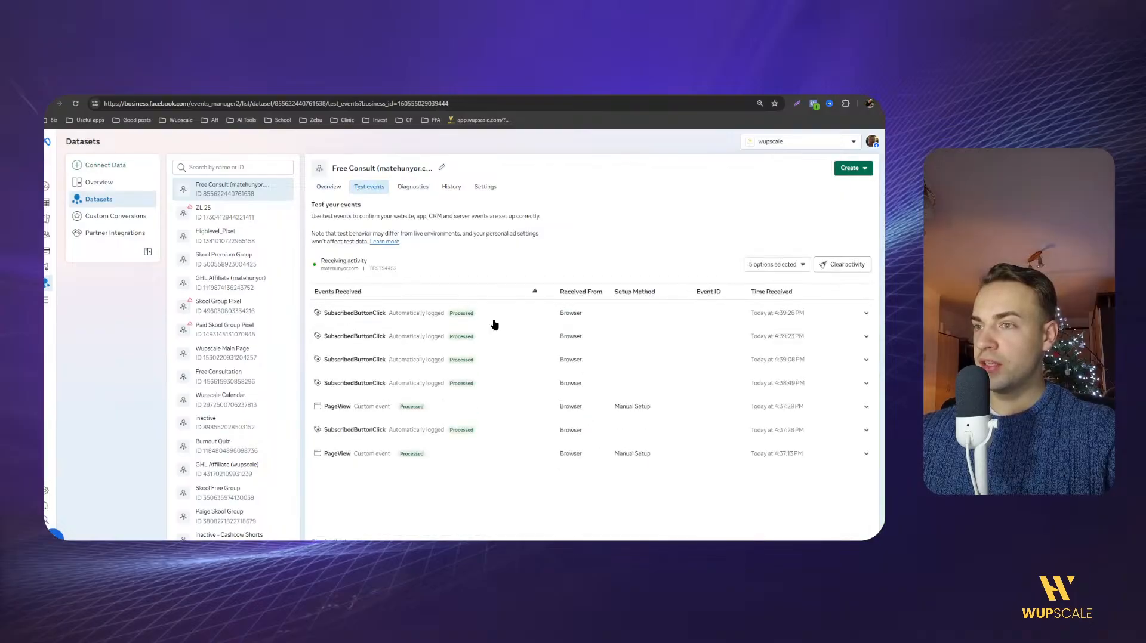
pyautogui.click(568, 89)
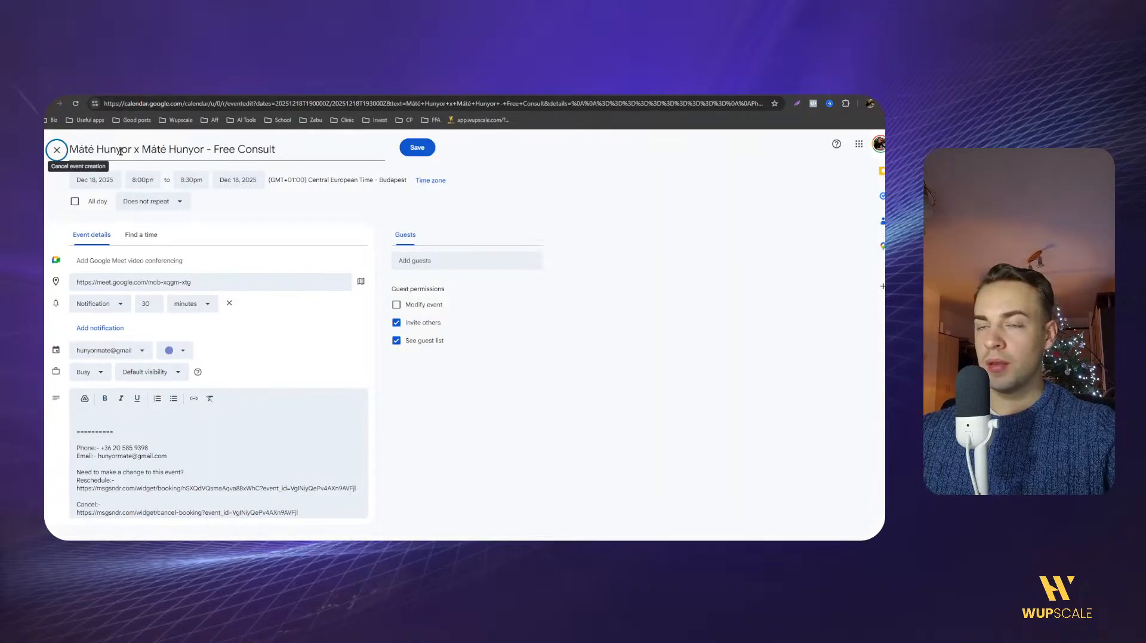
pyautogui.moveTo(144, 148); pyautogui.dragTo(70, 150)
pyautogui.click(200, 149)
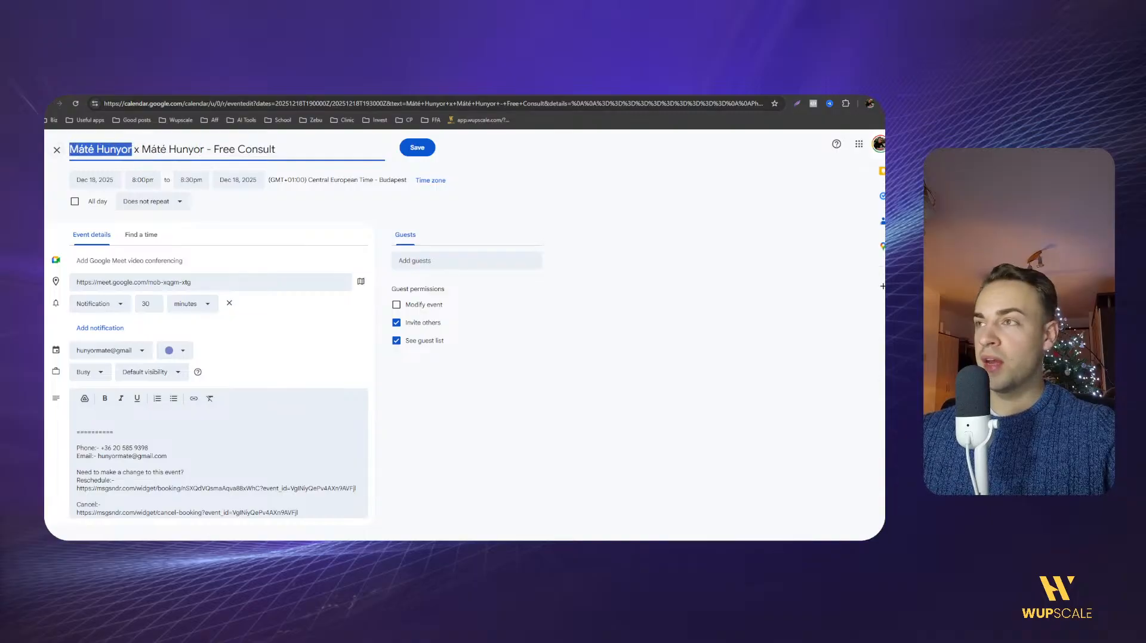
# Go to Gmail from the booking page and examine the Free Consult invitation email's title, appointment details and reschedule and cancel links.
pyautogui.click(580, 91)
pyautogui.click(628, 104)
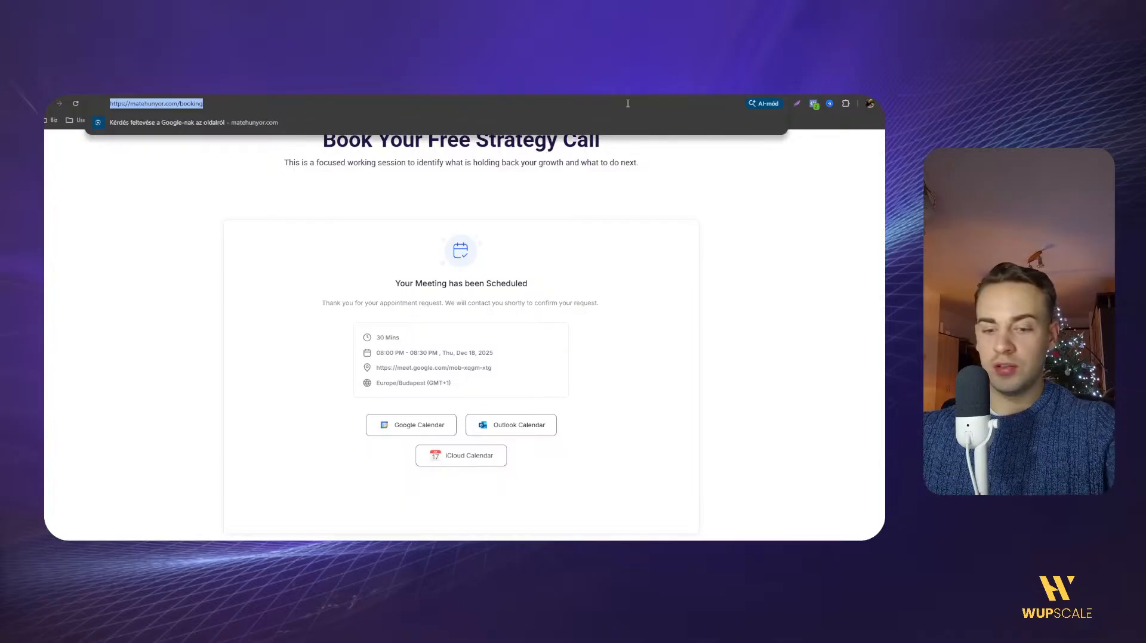
pyautogui.write('gmail')
pyautogui.press('Return')
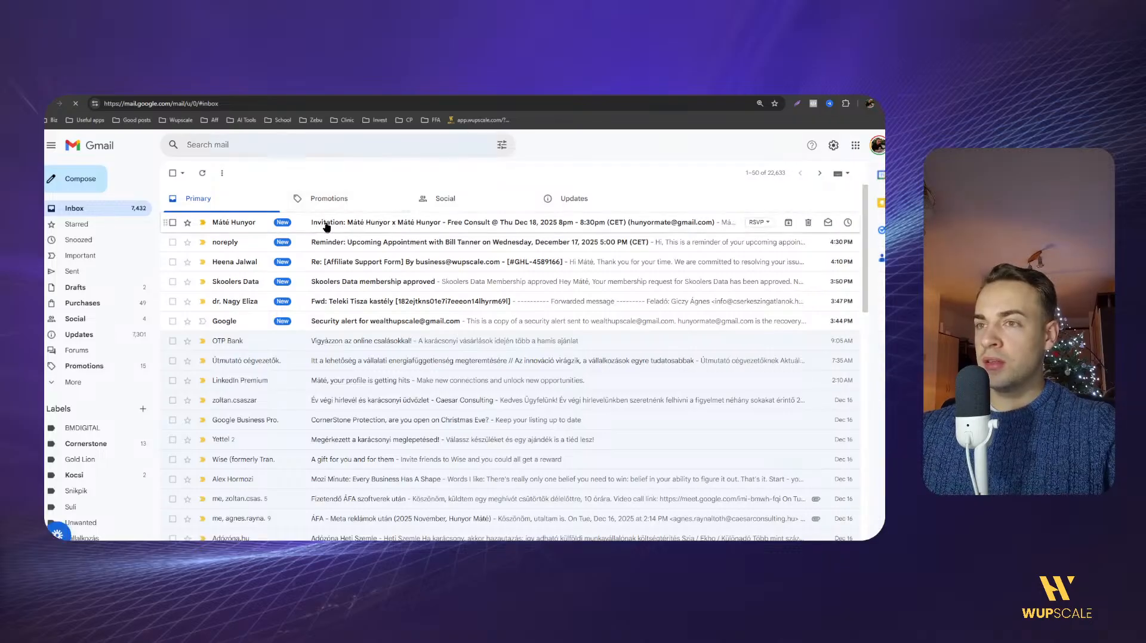
pyautogui.click(325, 222)
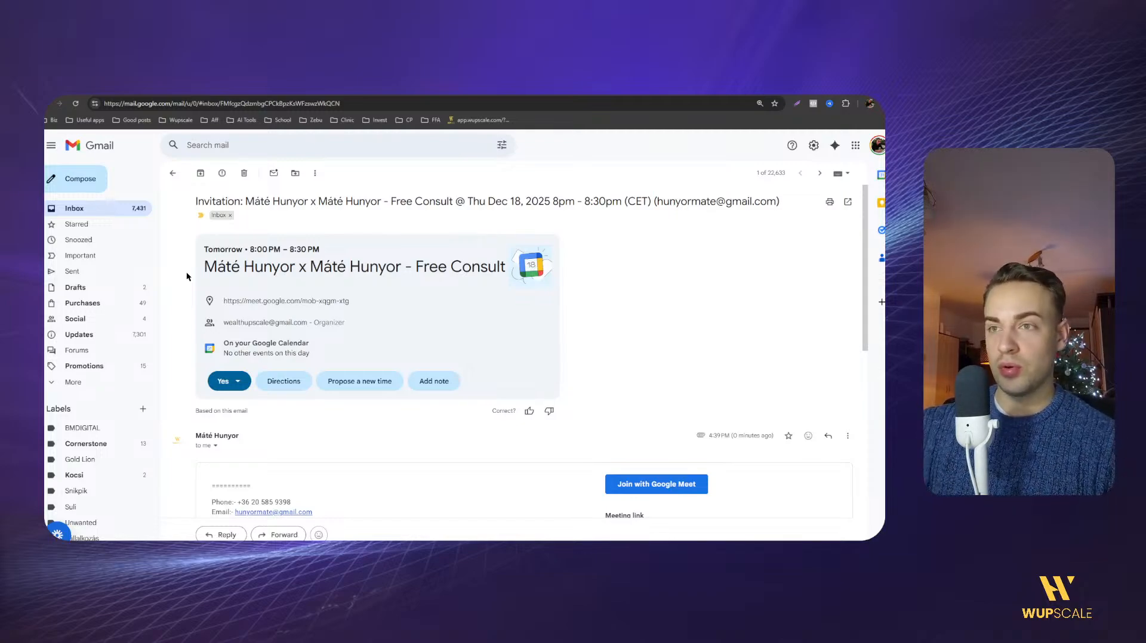
pyautogui.scroll(-1, 251, 239)
pyautogui.scroll(1, 300, 213)
pyautogui.moveTo(287, 202); pyautogui.dragTo(379, 202)
pyautogui.click(403, 206)
pyautogui.scroll(-8, 427, 335)
pyautogui.scroll(4, 394, 354)
# Switch Gmail to the meeting organizer's account and open the appointment confirmation email for December 18, 2025.
pyautogui.click(878, 145)
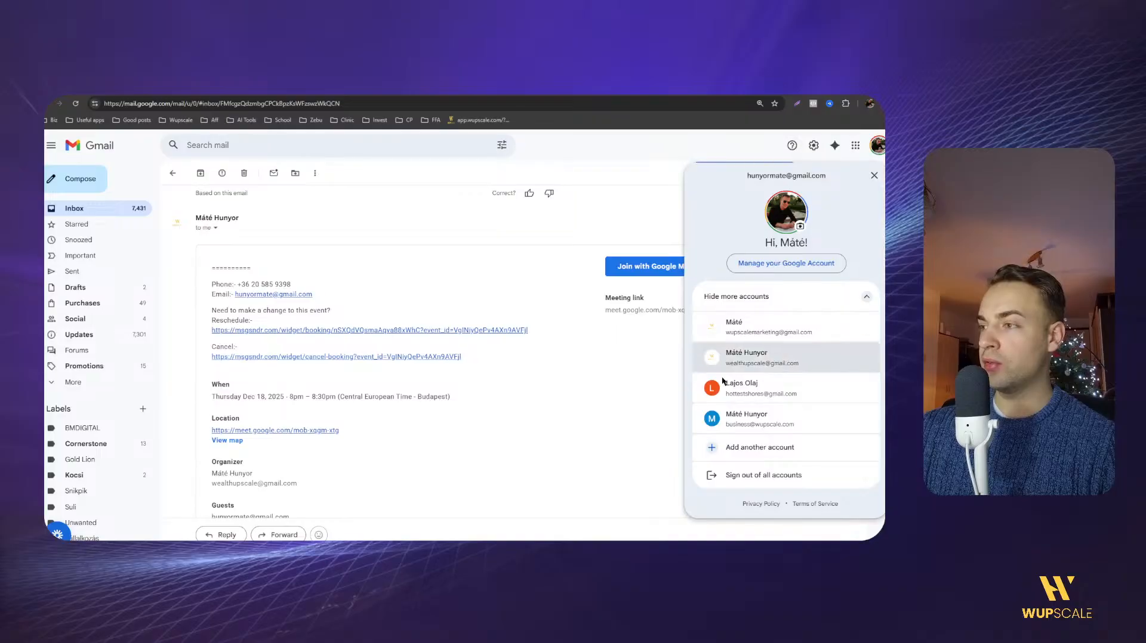
pyautogui.click(735, 354)
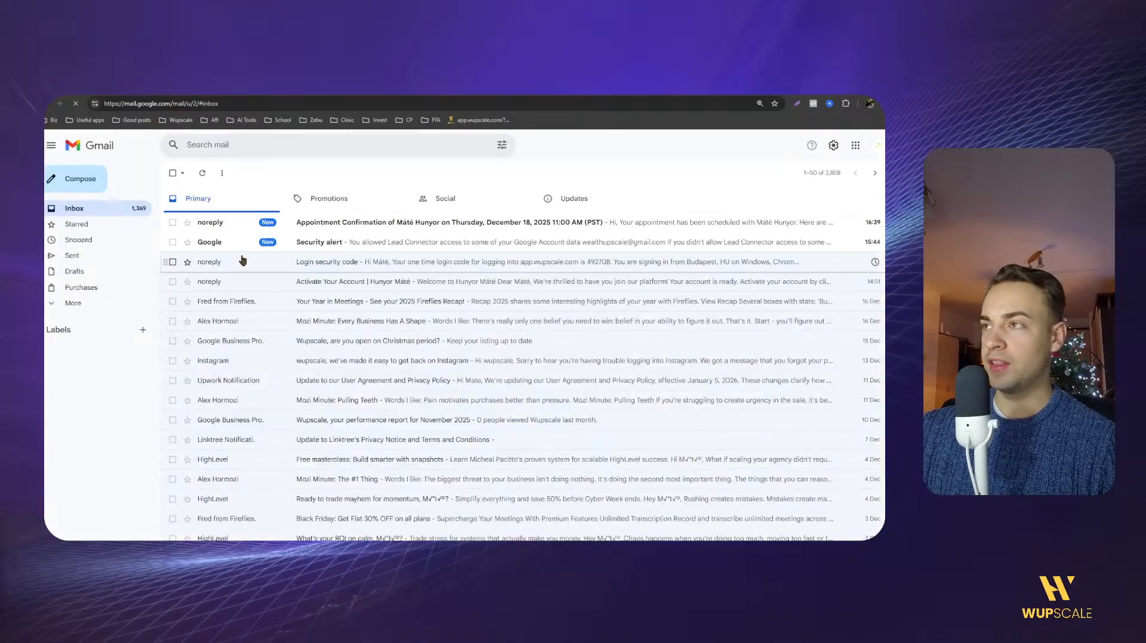
pyautogui.click(349, 225)
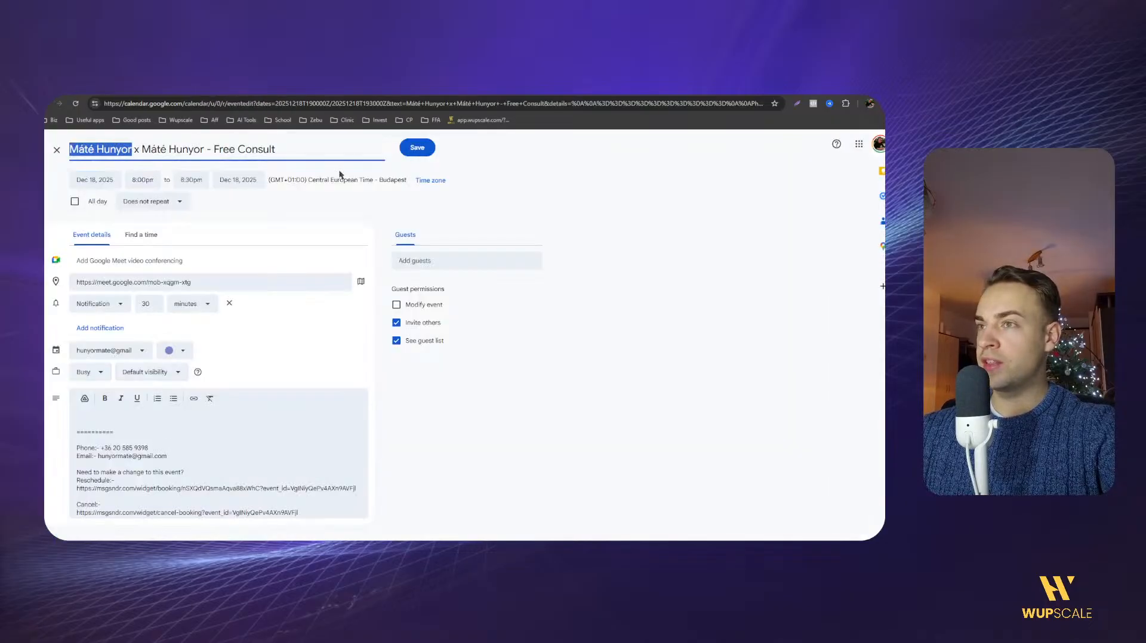
# Discard the unsaved Free Consult event in Google Calendar and switch the calendar to the organizer's account.
pyautogui.click(57, 150)
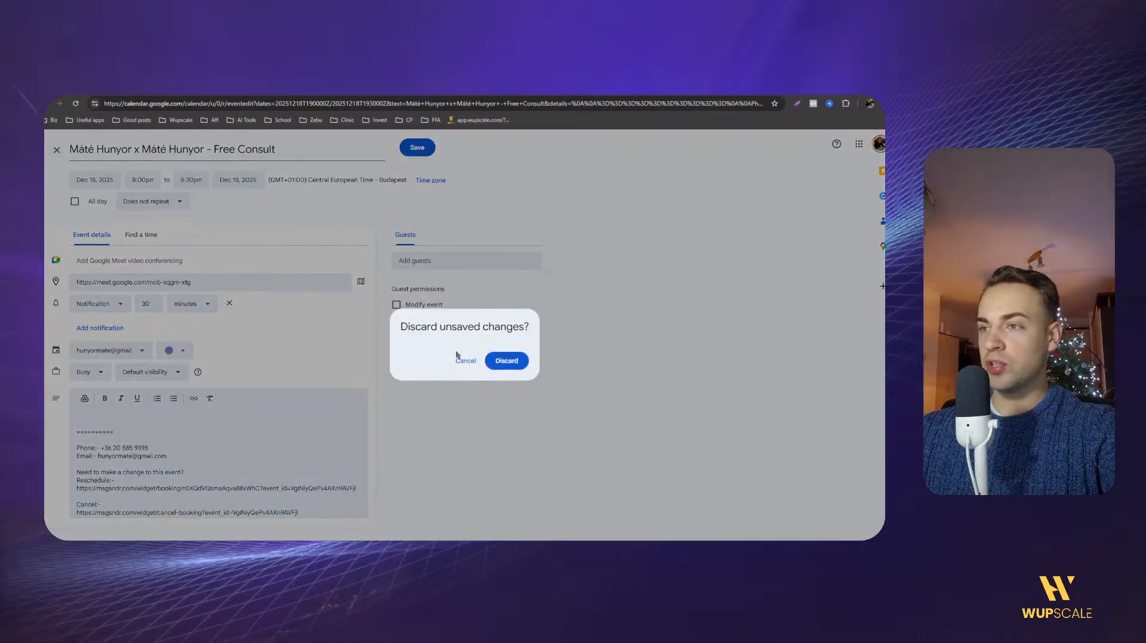
pyautogui.click(506, 360)
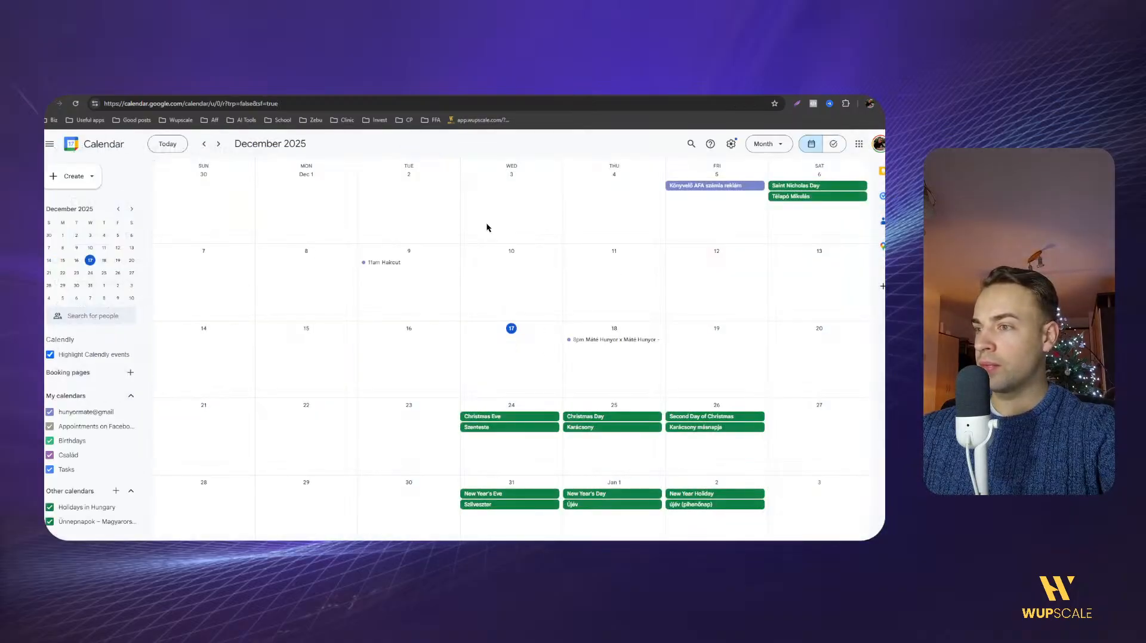
pyautogui.click(879, 144)
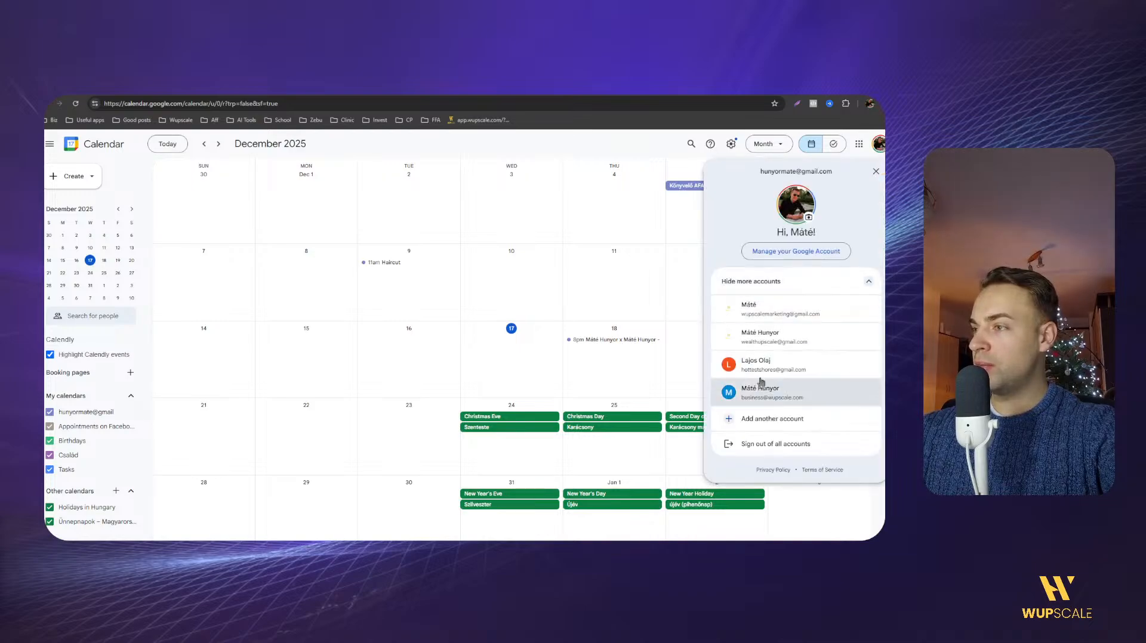
pyautogui.click(765, 337)
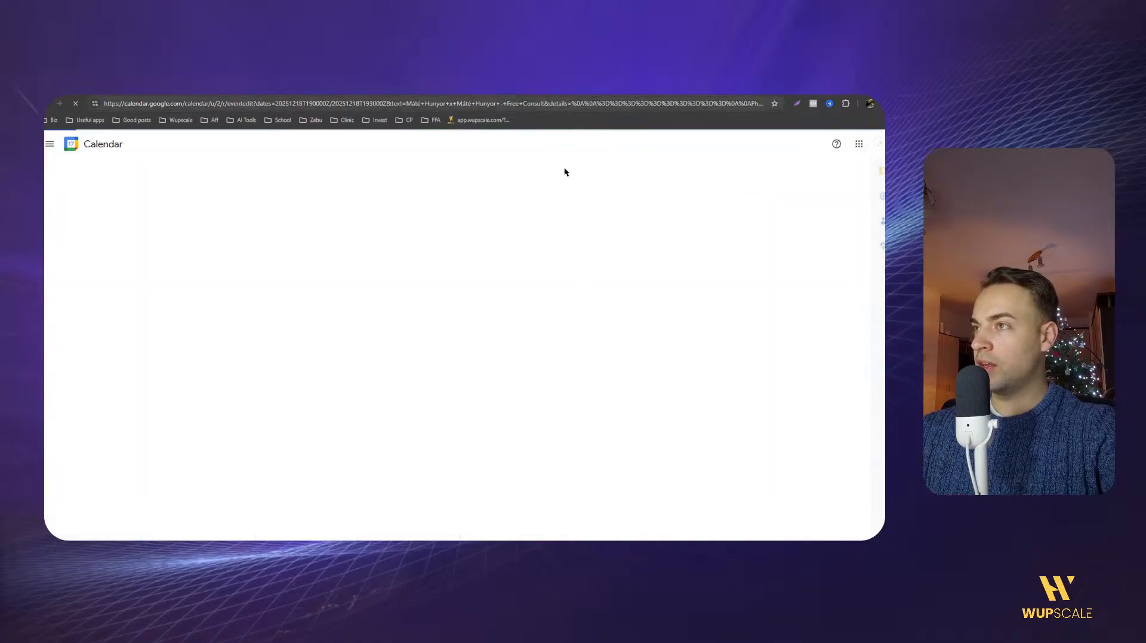
# Discard the draft event in the organizer's calendar and open the booked Free Consult meeting on Thursday, December 18.
pyautogui.click(56, 150)
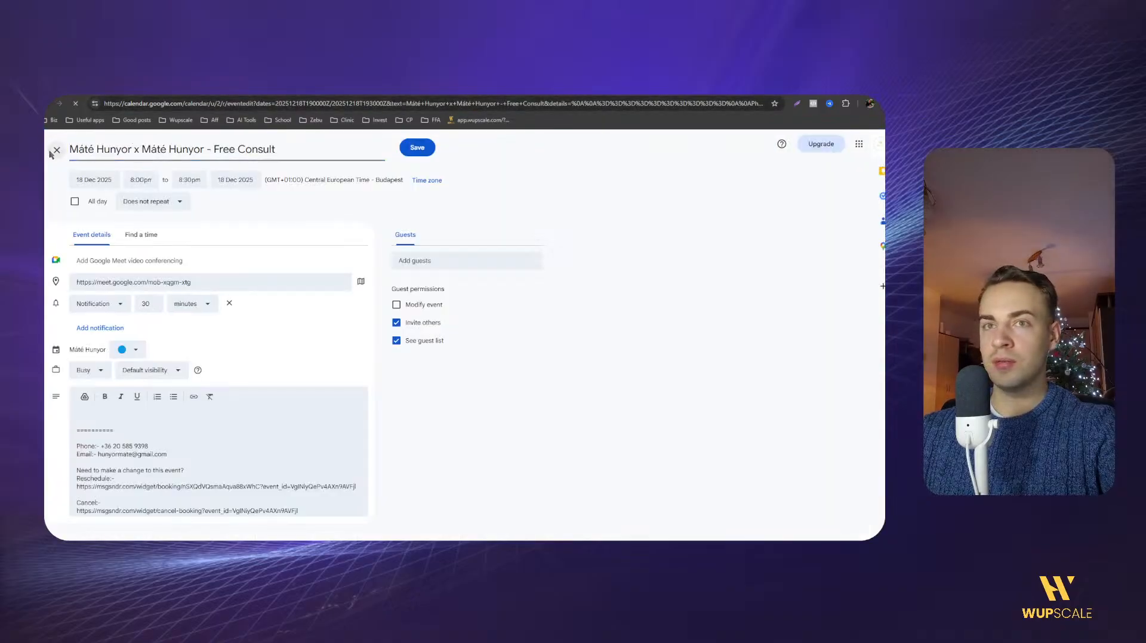
pyautogui.click(507, 361)
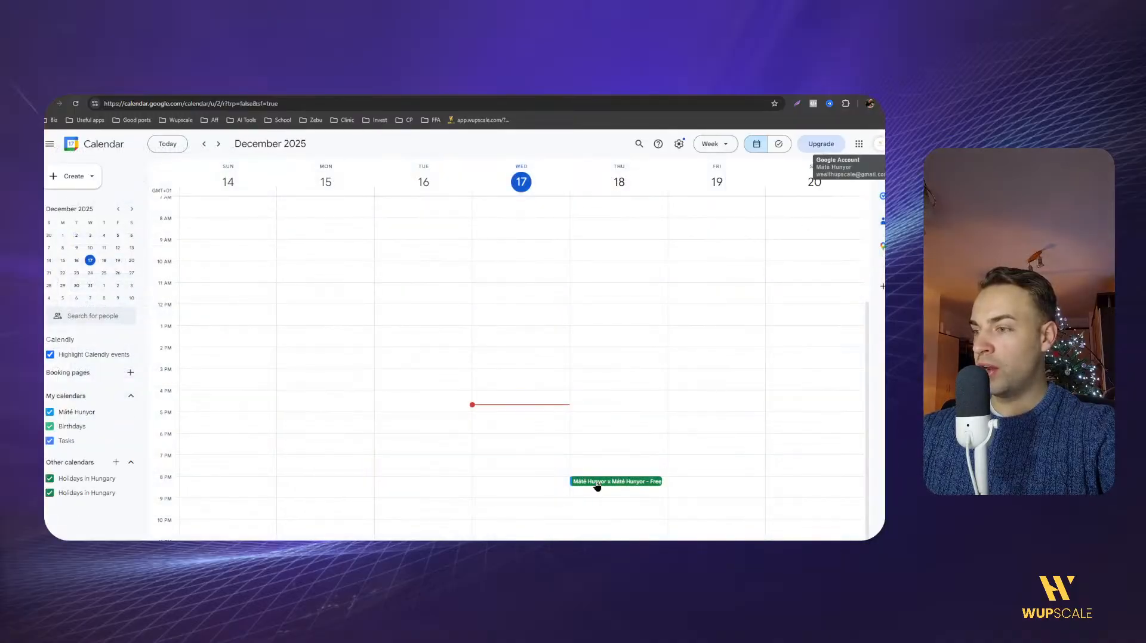
pyautogui.click(597, 484)
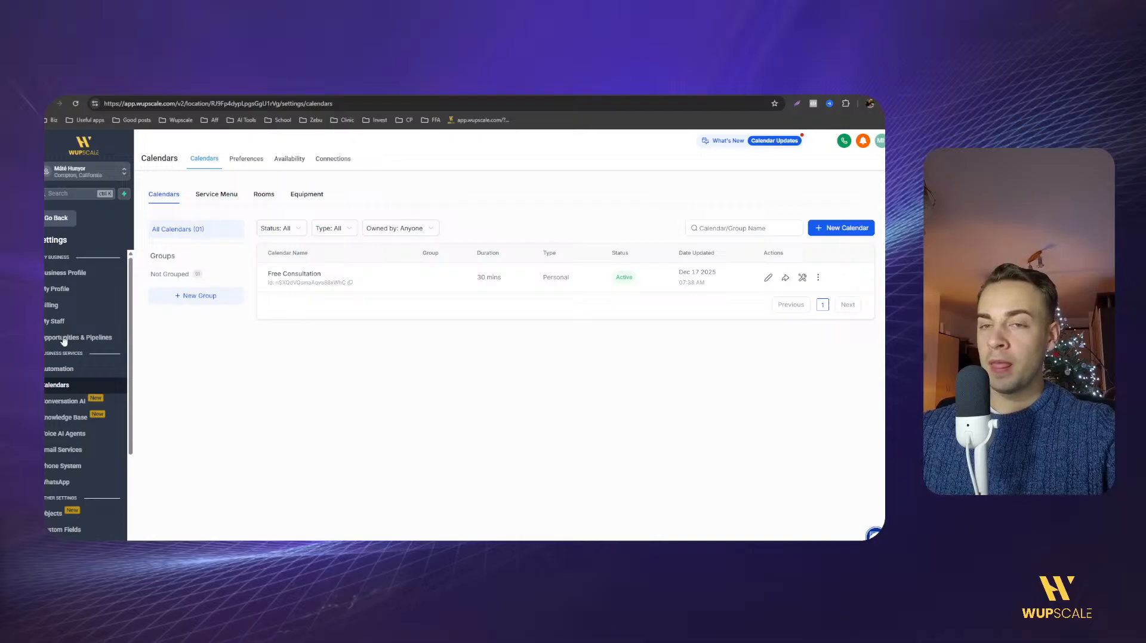
# In Wupscale, leave the settings and check the booking's opportunity card in the Booked a call stage of the Free Consultation pipeline.
pyautogui.click(57, 219)
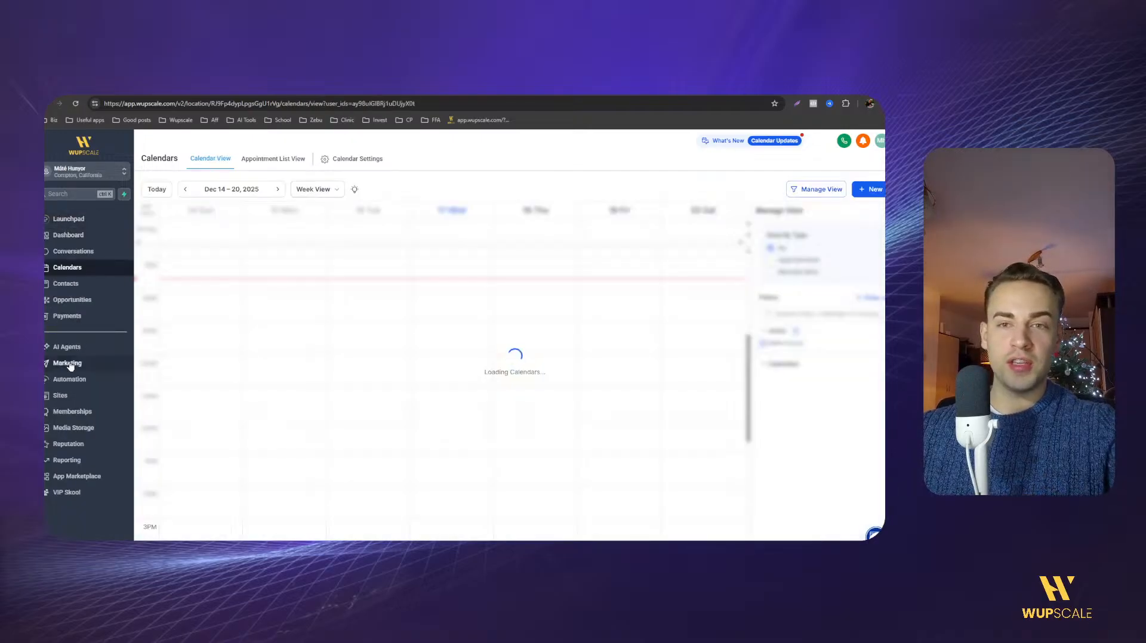
pyautogui.click(70, 300)
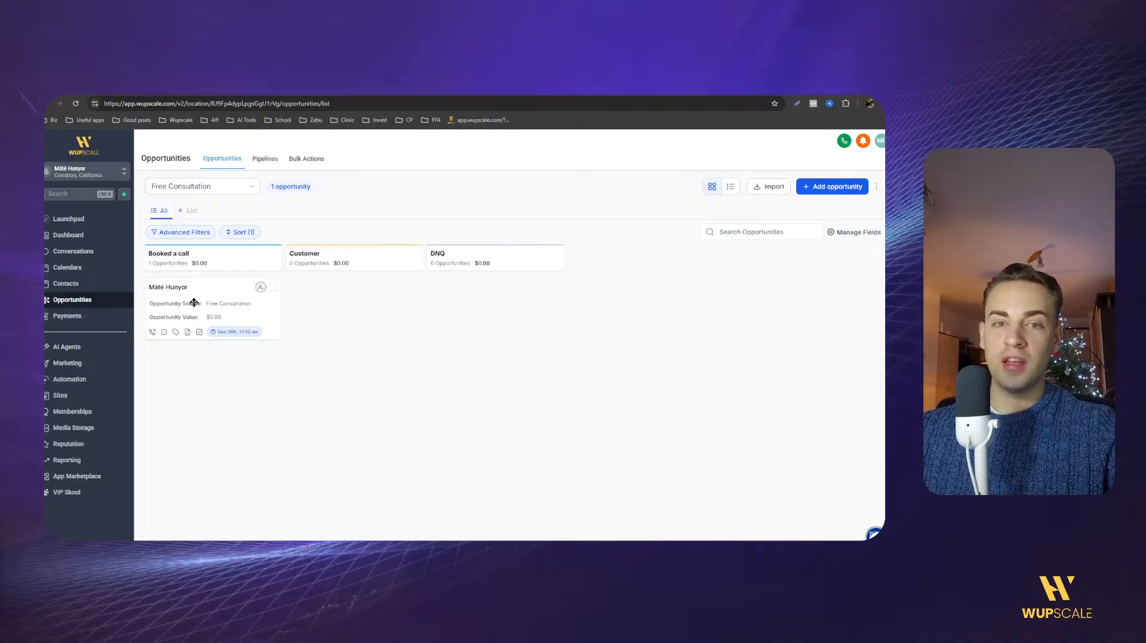
pyautogui.moveTo(194, 302); pyautogui.dragTo(233, 302)
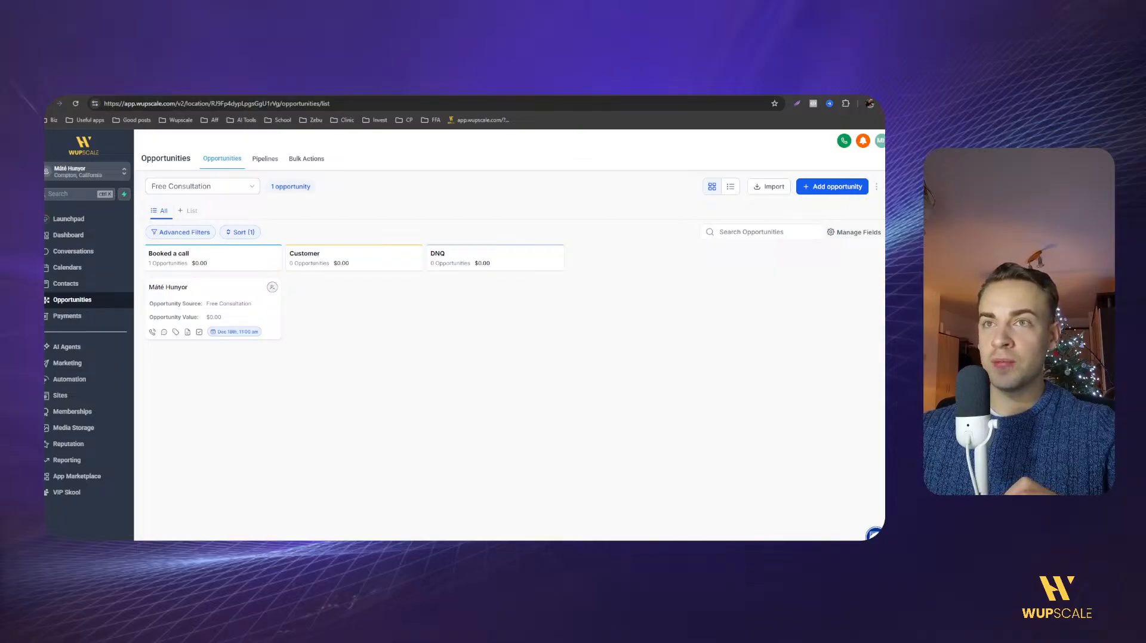
# Review the checklist items on basic automations and the Meta Pixel in the Live Funnel Building in HighLevel document.
pyautogui.click(209, 88)
pyautogui.click(501, 389)
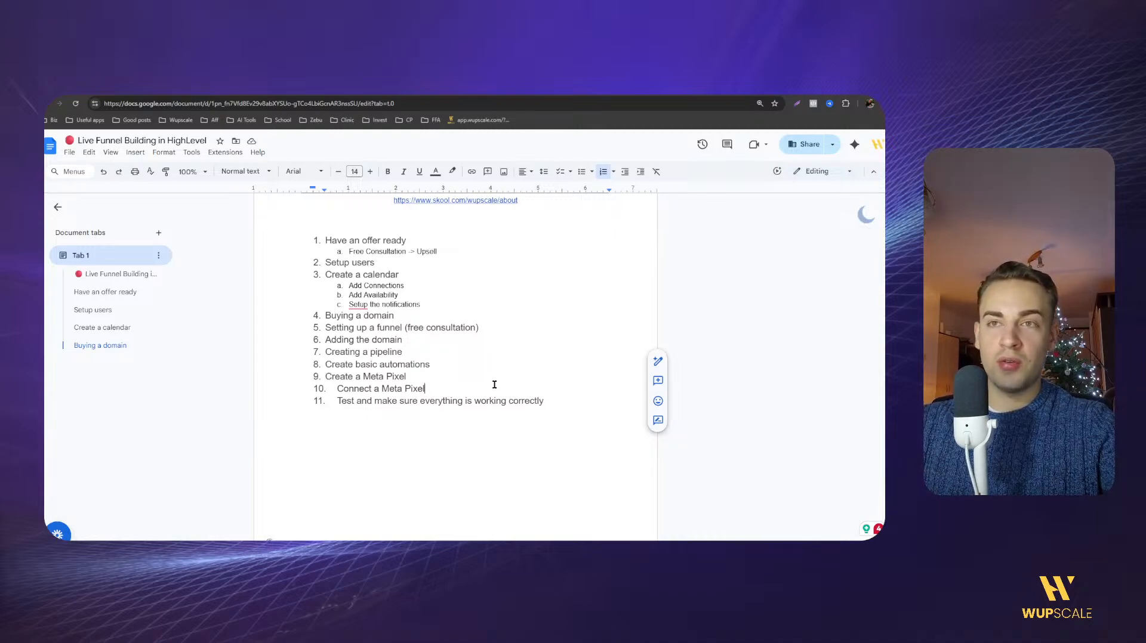
pyautogui.click(411, 378)
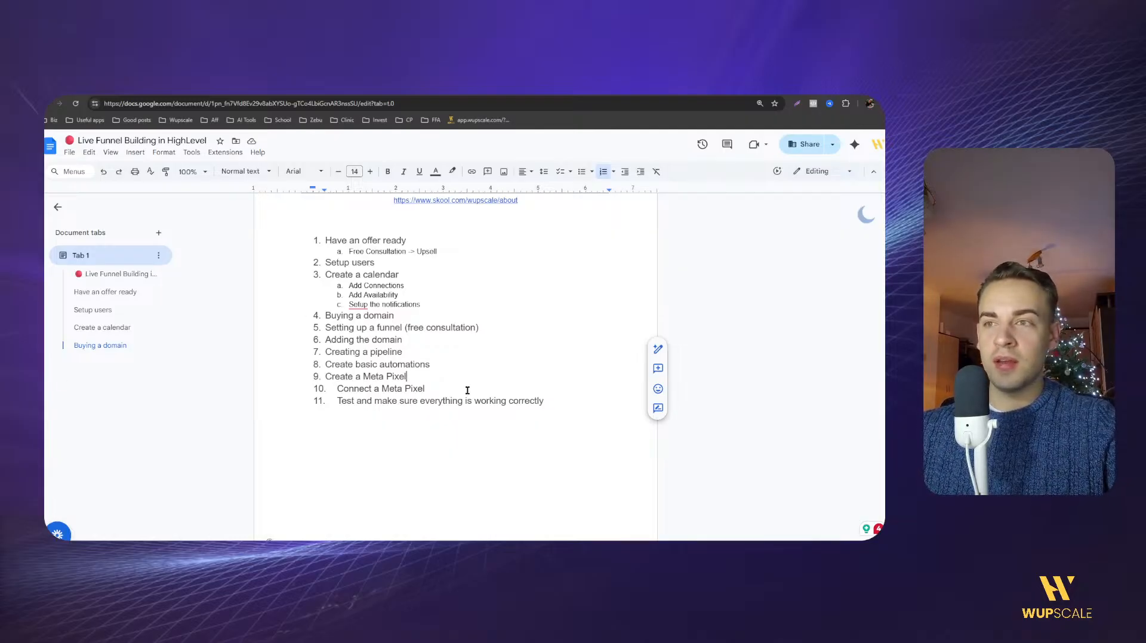
pyautogui.click(440, 388)
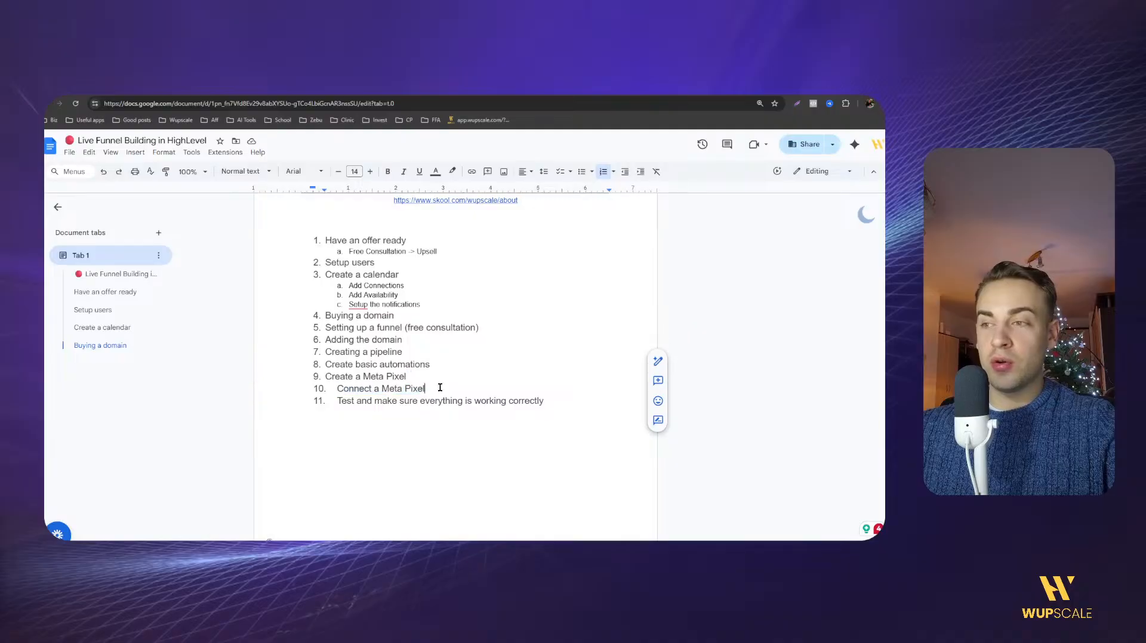
pyautogui.click(428, 374)
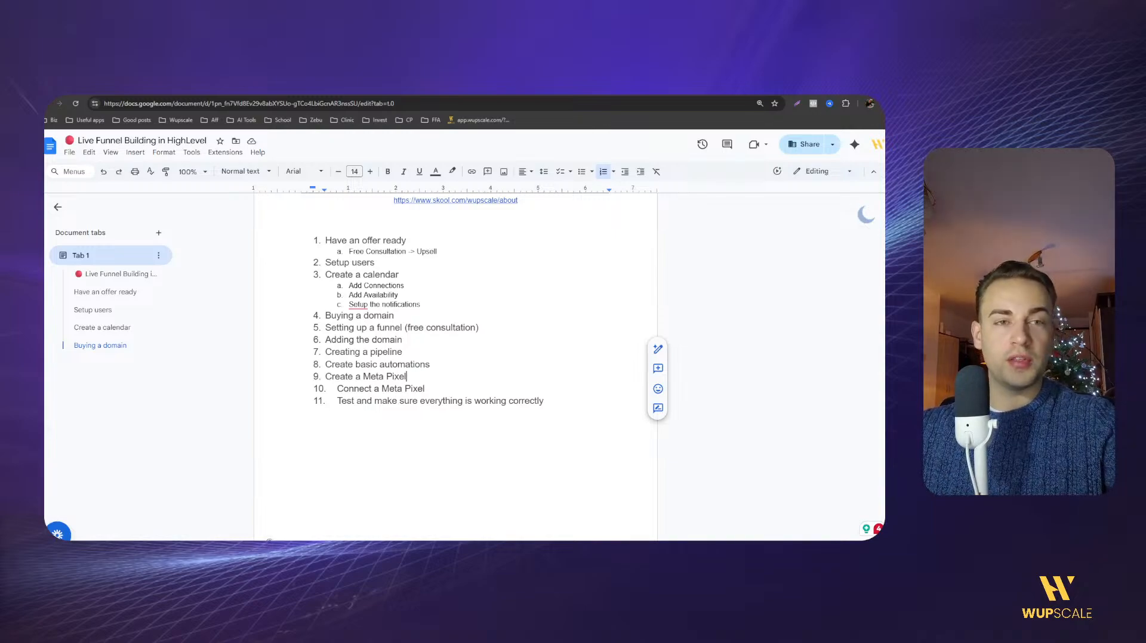
pyautogui.click(448, 365)
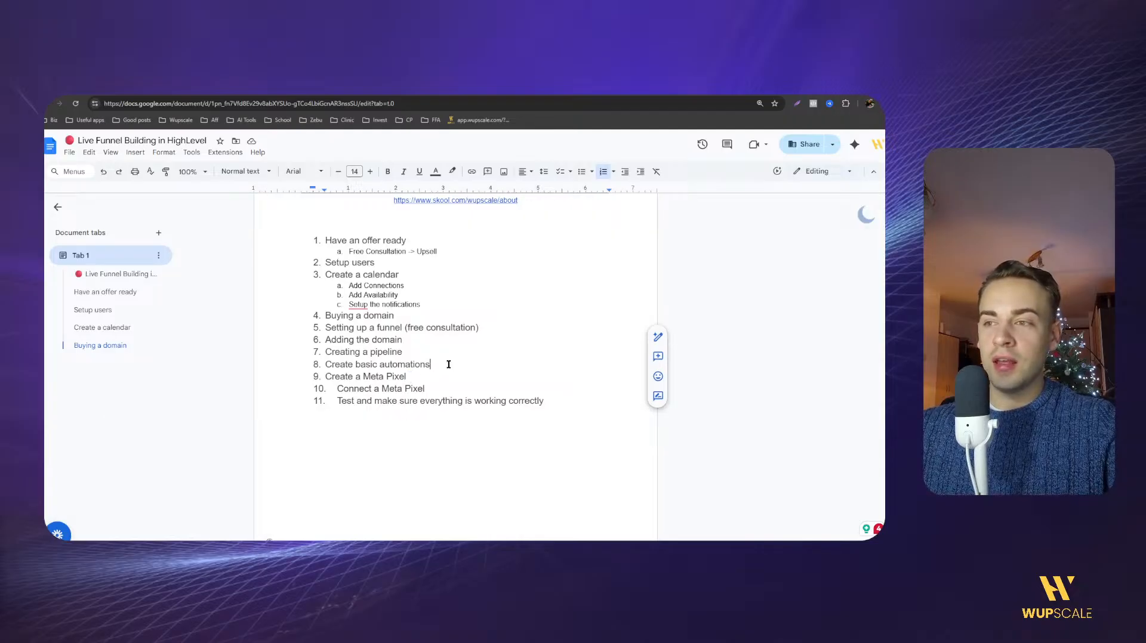